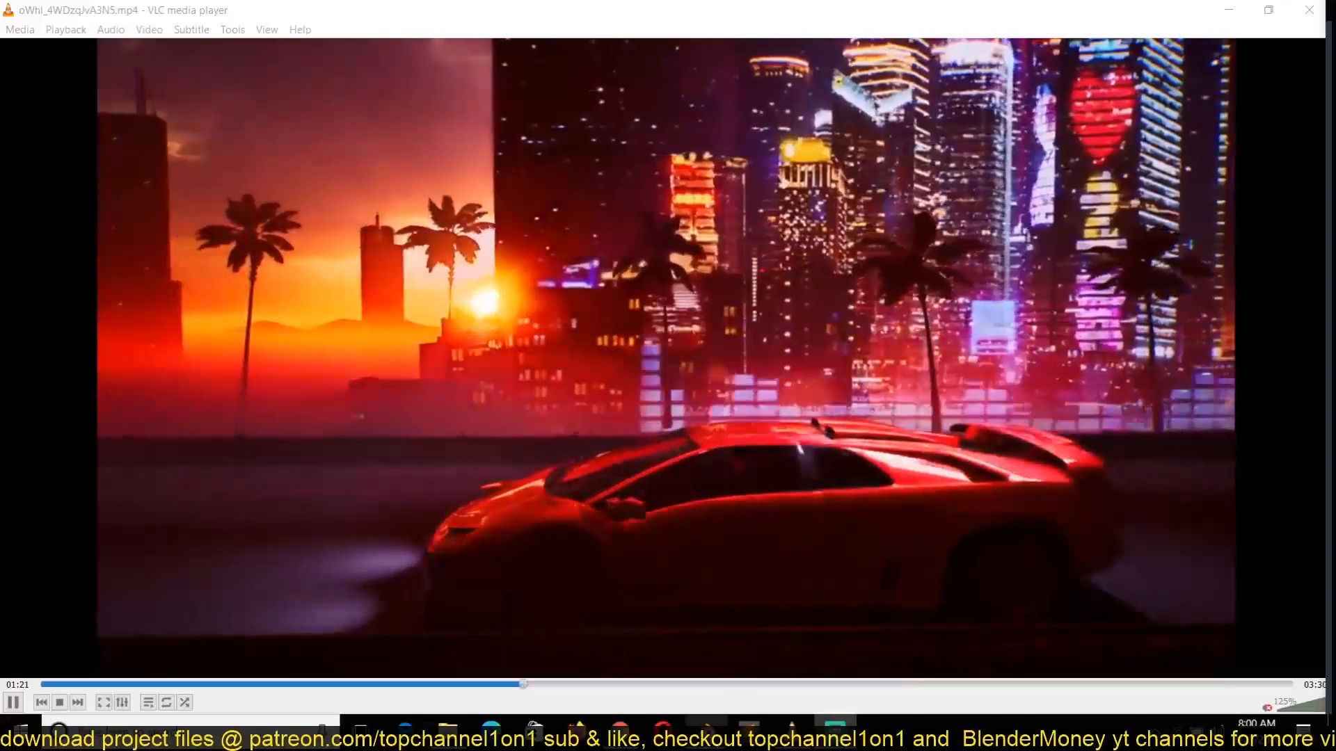
Step: Compare the Blender van model with the VLC sunset car video, replaying the video from 00:14 and pausing playback
click(706, 728)
scroll(758, 402, up, 7)
shift+middle_drag(758, 402, 569, 393)
scroll(680, 437, down, 4)
scroll(696, 429, up, 4)
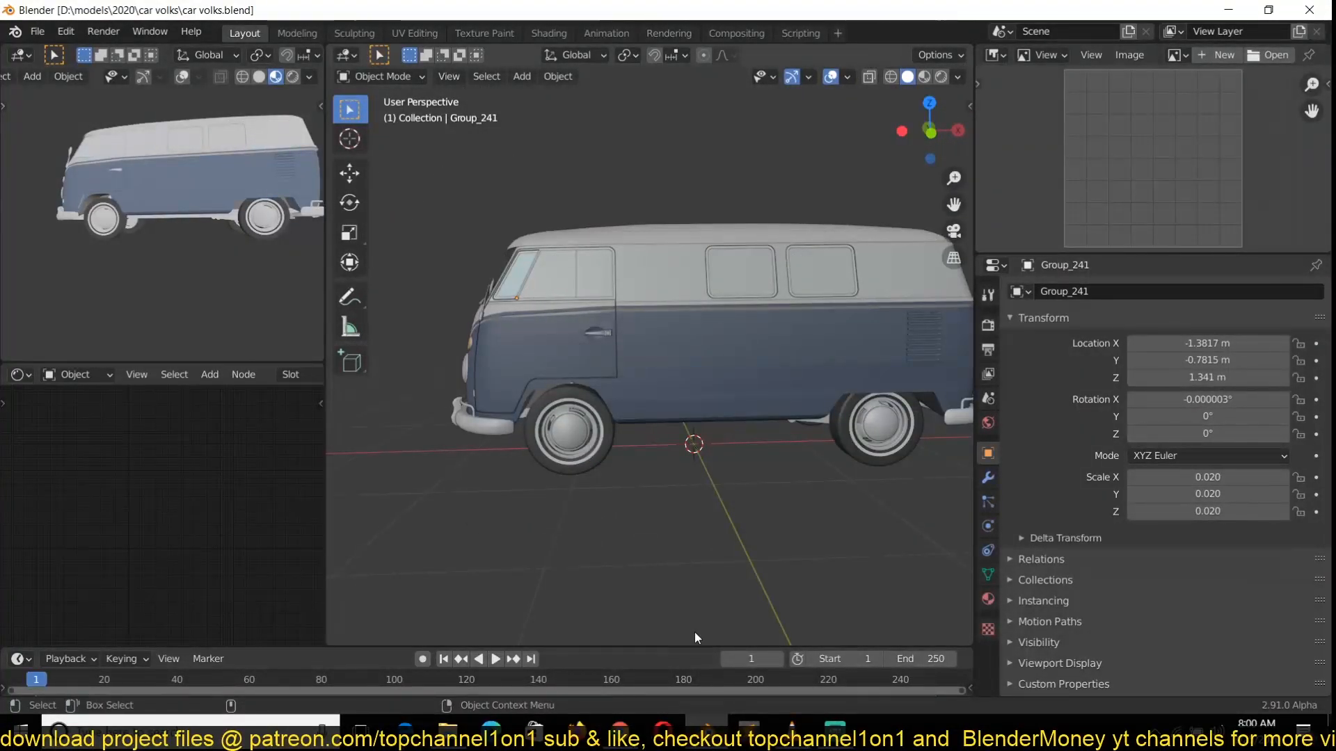
click(707, 730)
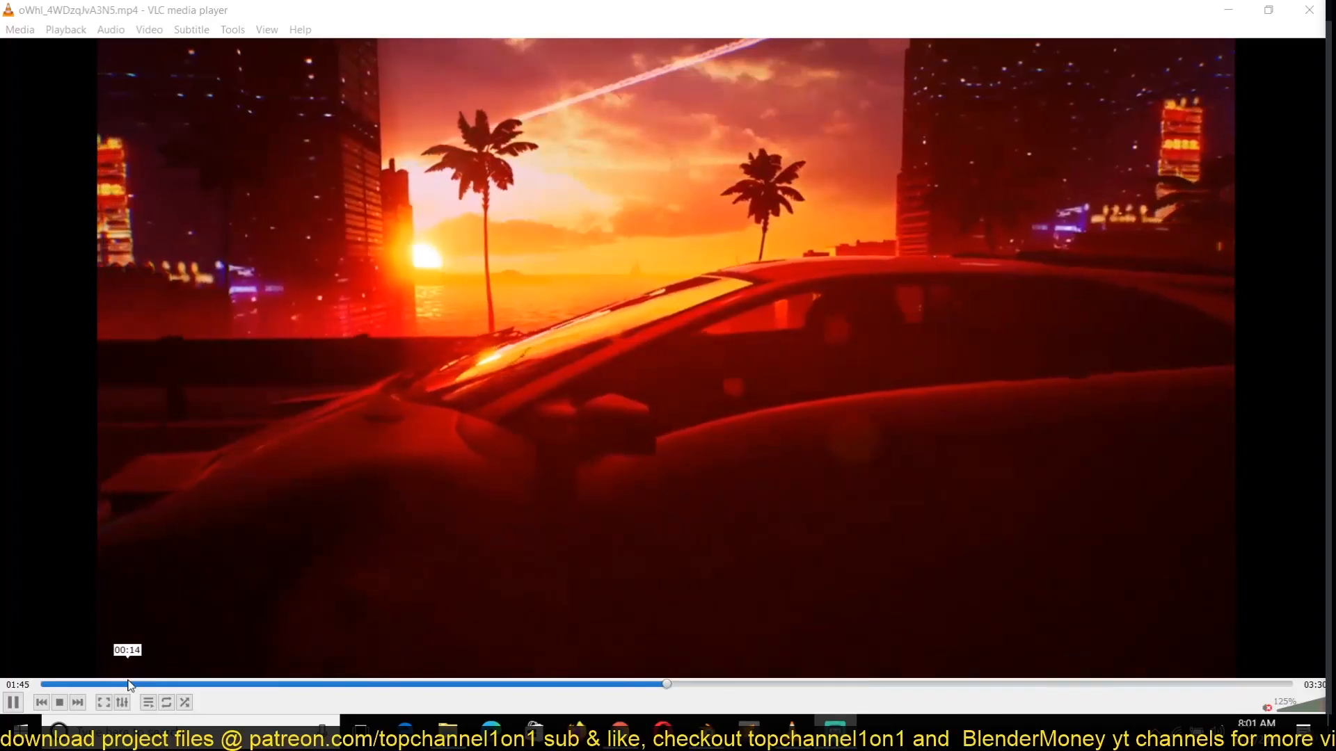
click(130, 685)
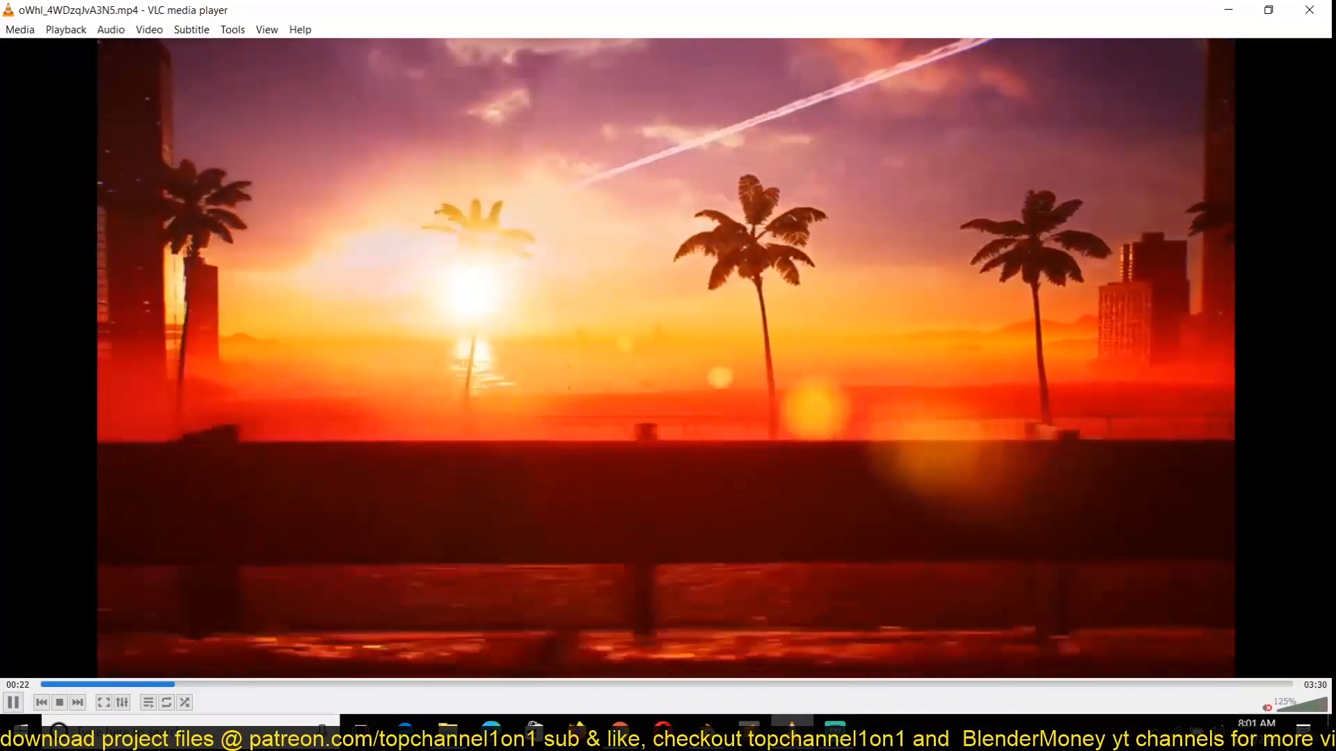
key(space)
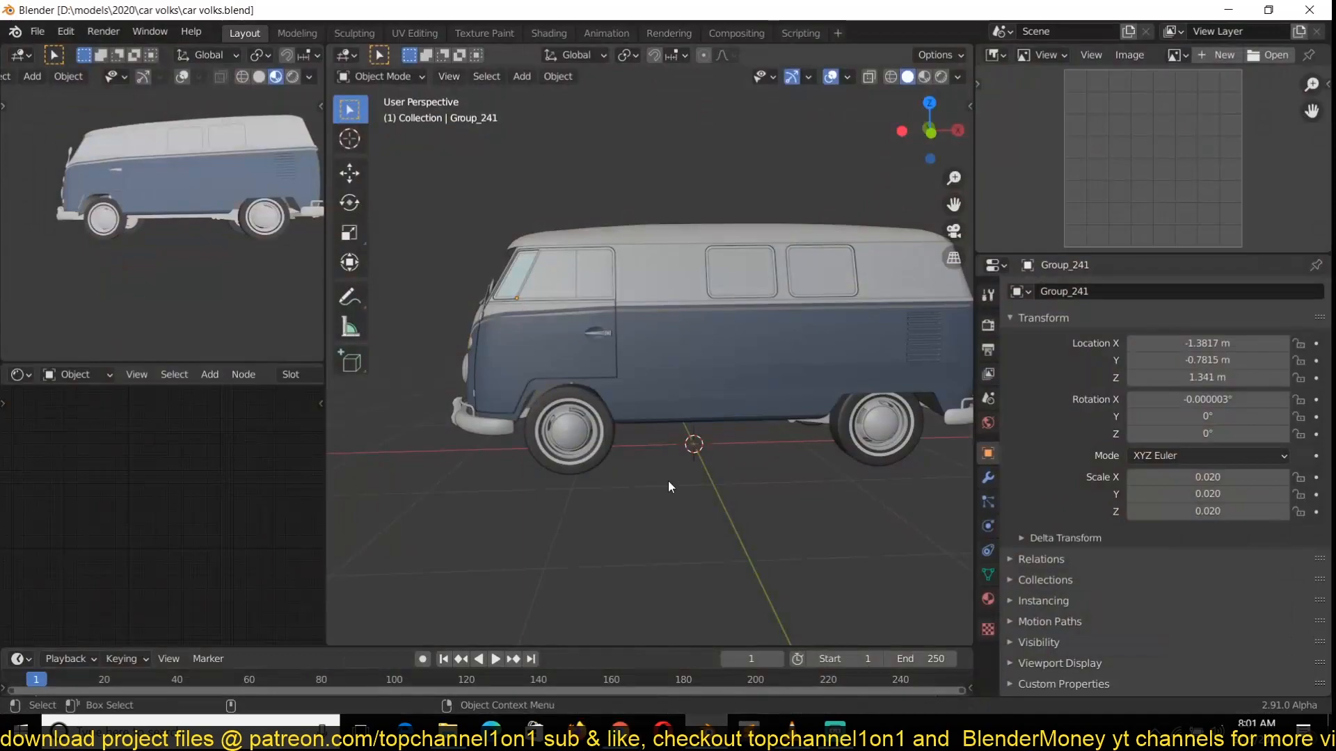
Step: Set the main viewport to front view and switch the shader editor from object to World nodes
scroll(668, 482, down, 5)
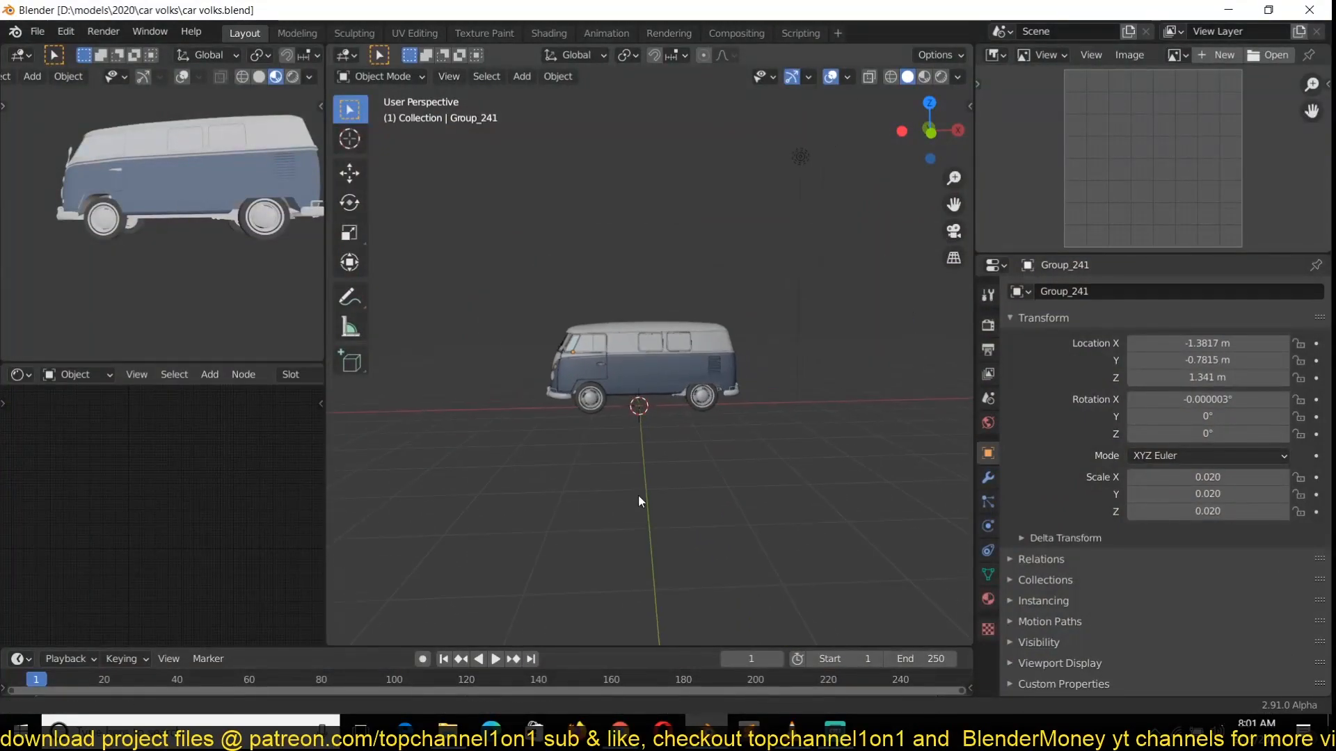
key(KP_1)
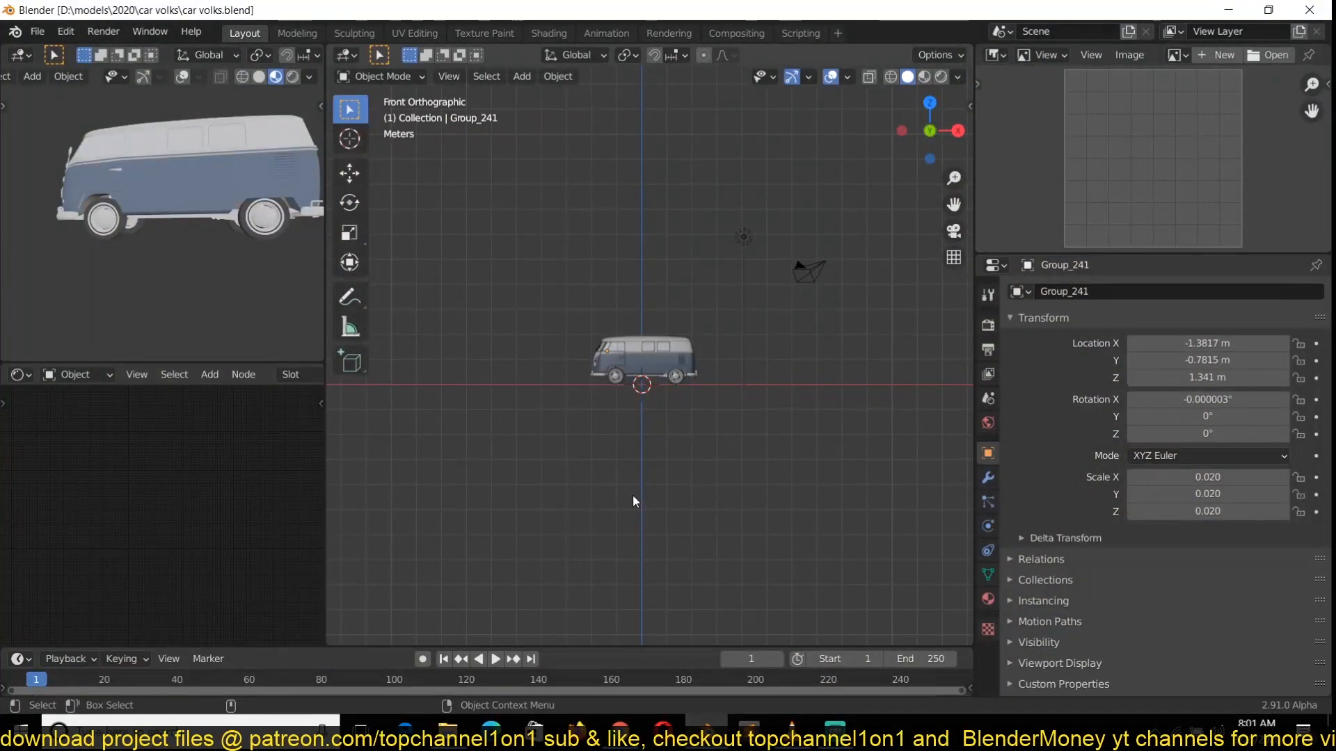
scroll(227, 212, down, 5)
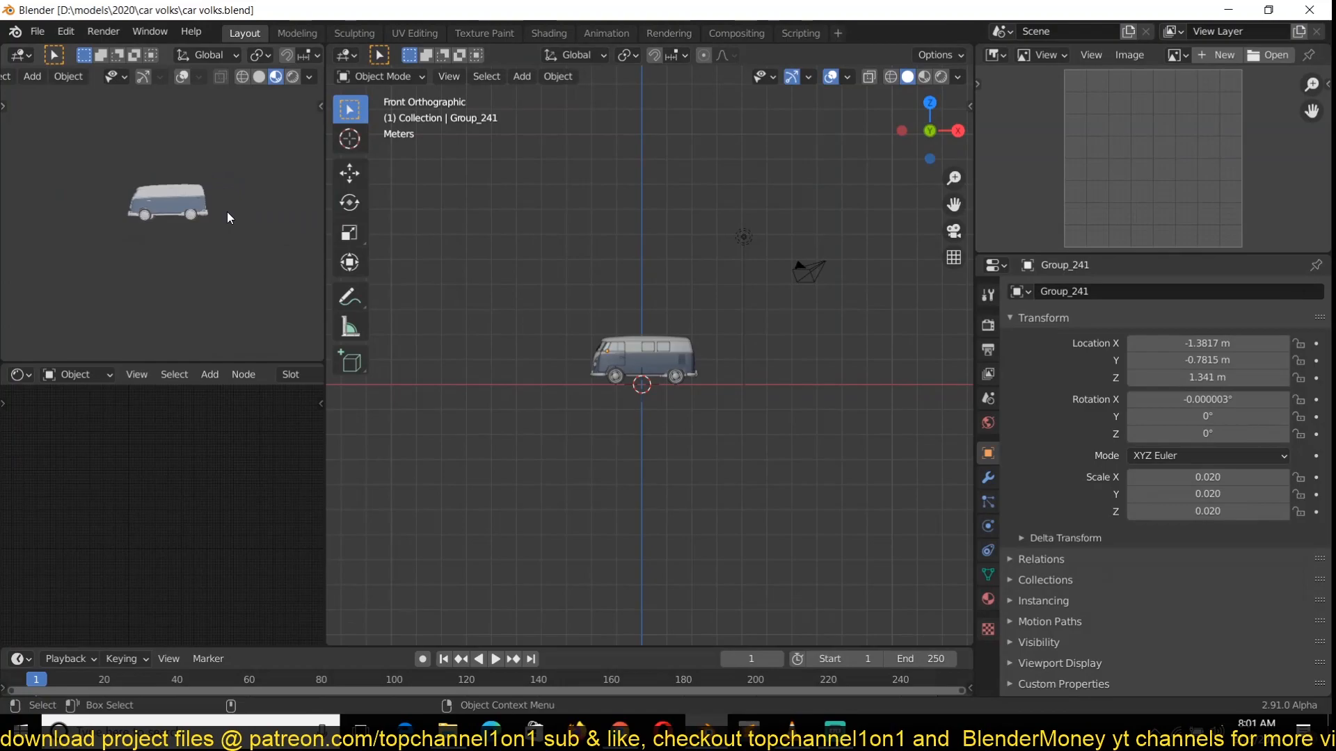
scroll(689, 414, up, 4)
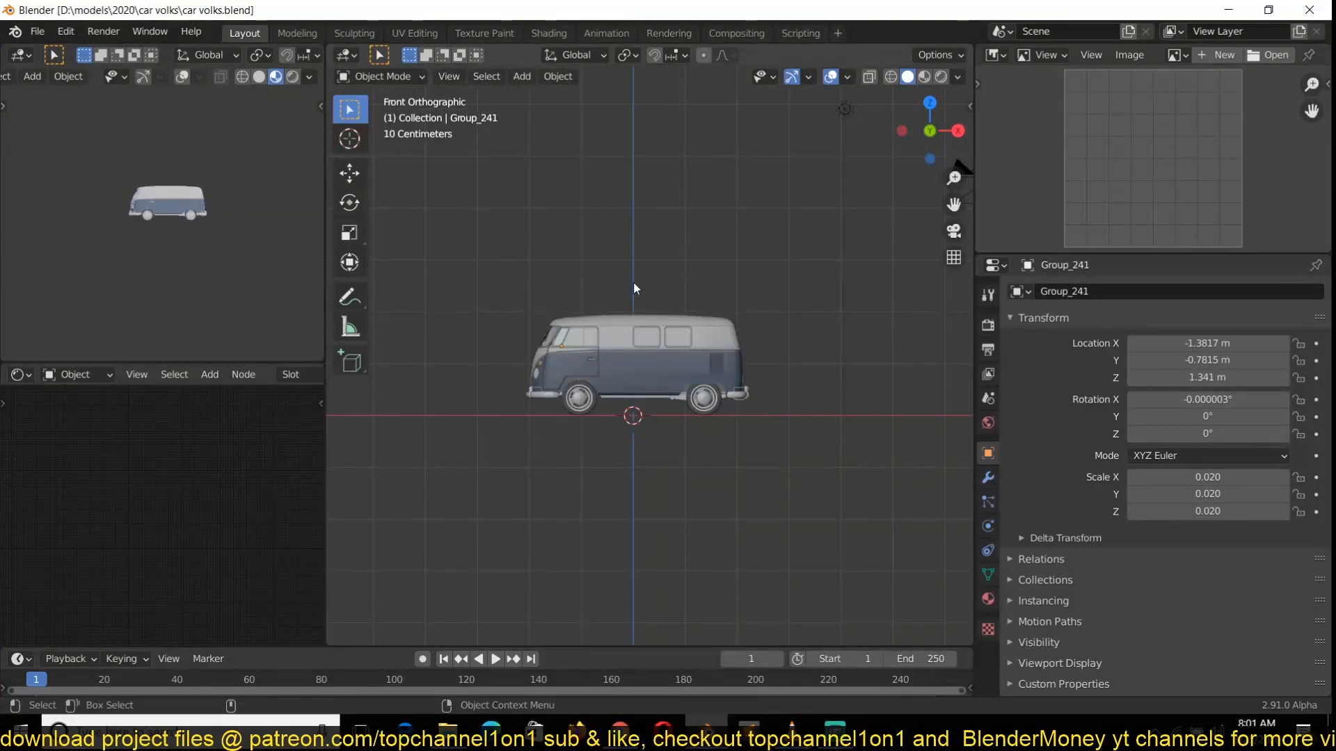
click(191, 373)
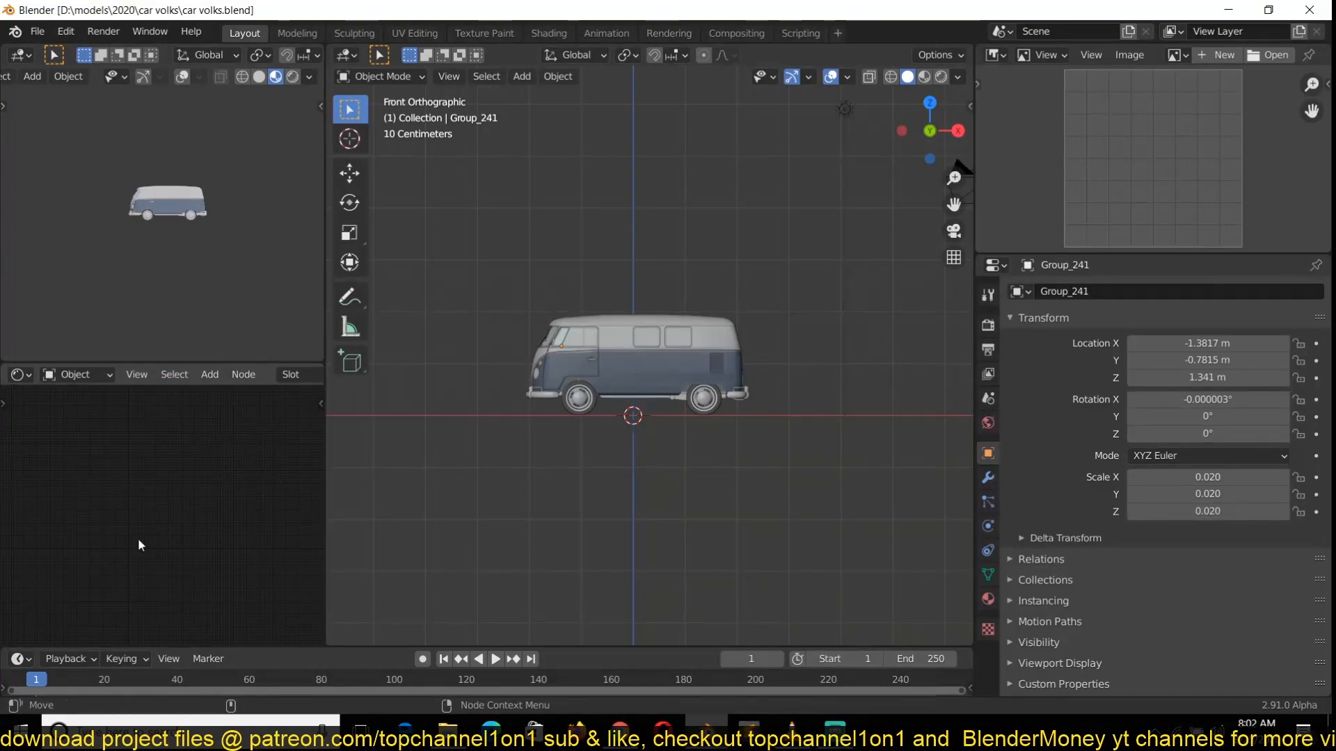
scroll(207, 464, up, 2)
scroll(175, 266, up, 5)
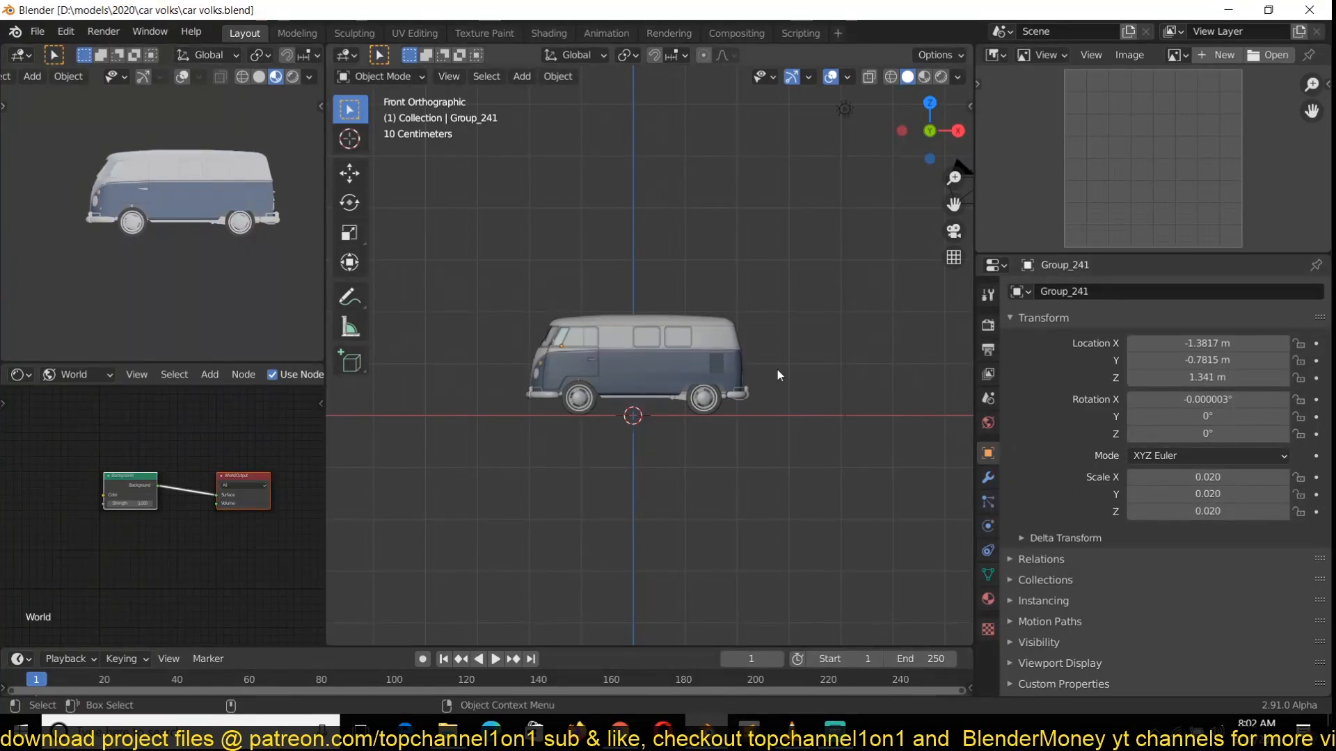
scroll(612, 409, up, 1)
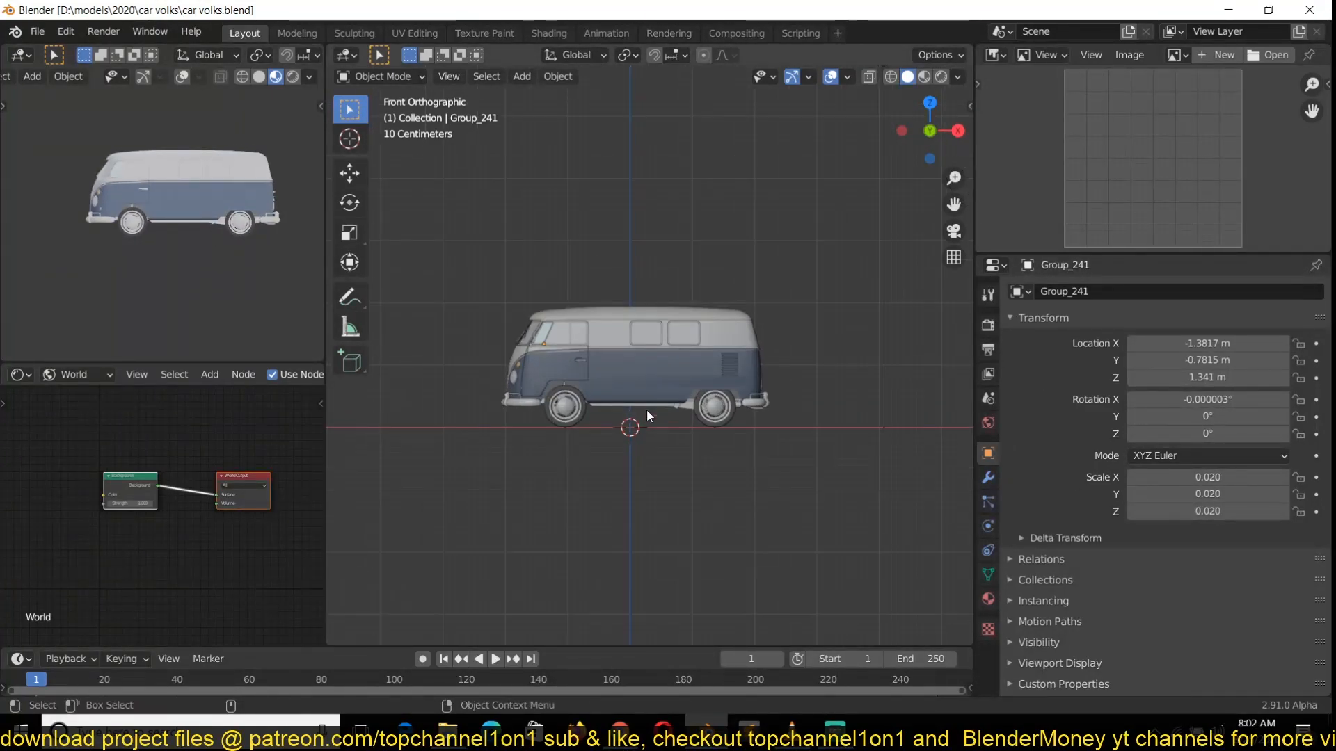
middle_drag(129, 481, 173, 457)
Step: Assign a Sky Texture to the world background colour and show the preview viewport in Rendered shading
click(988, 422)
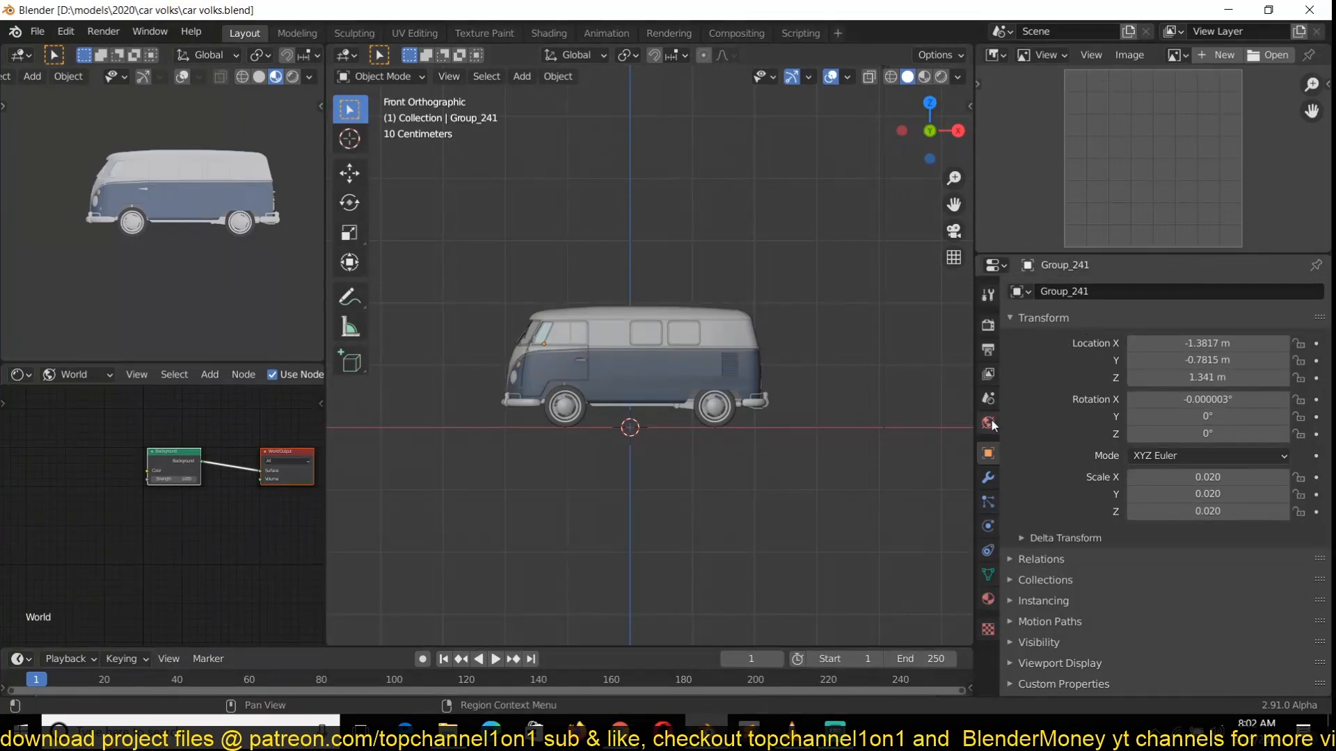
click(1136, 405)
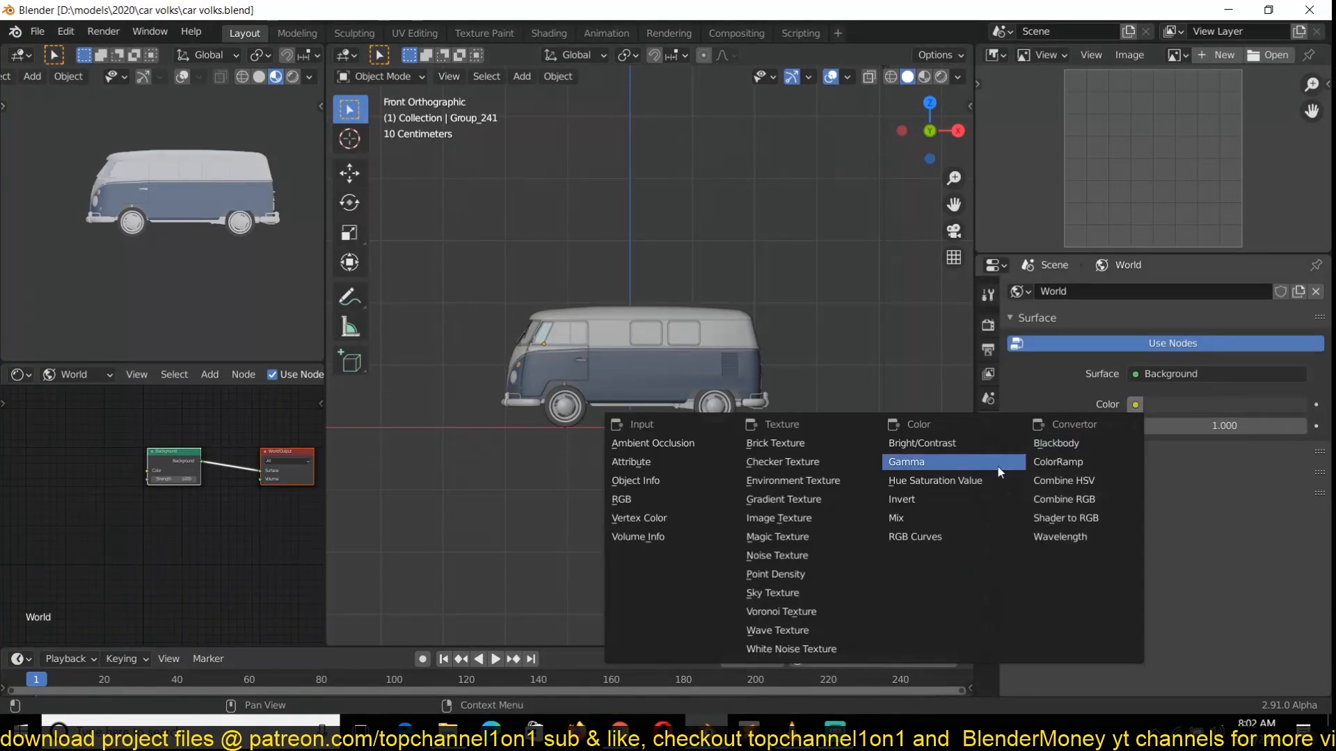
click(778, 592)
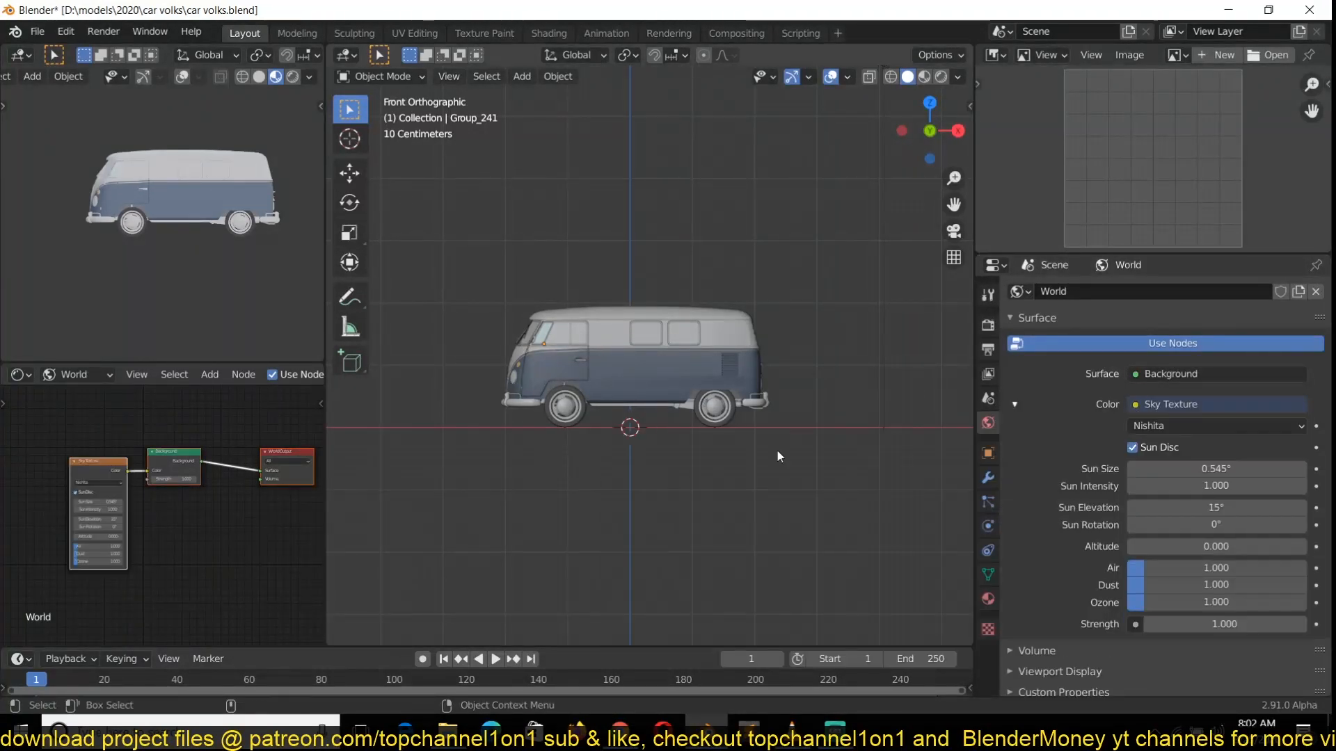
click(292, 78)
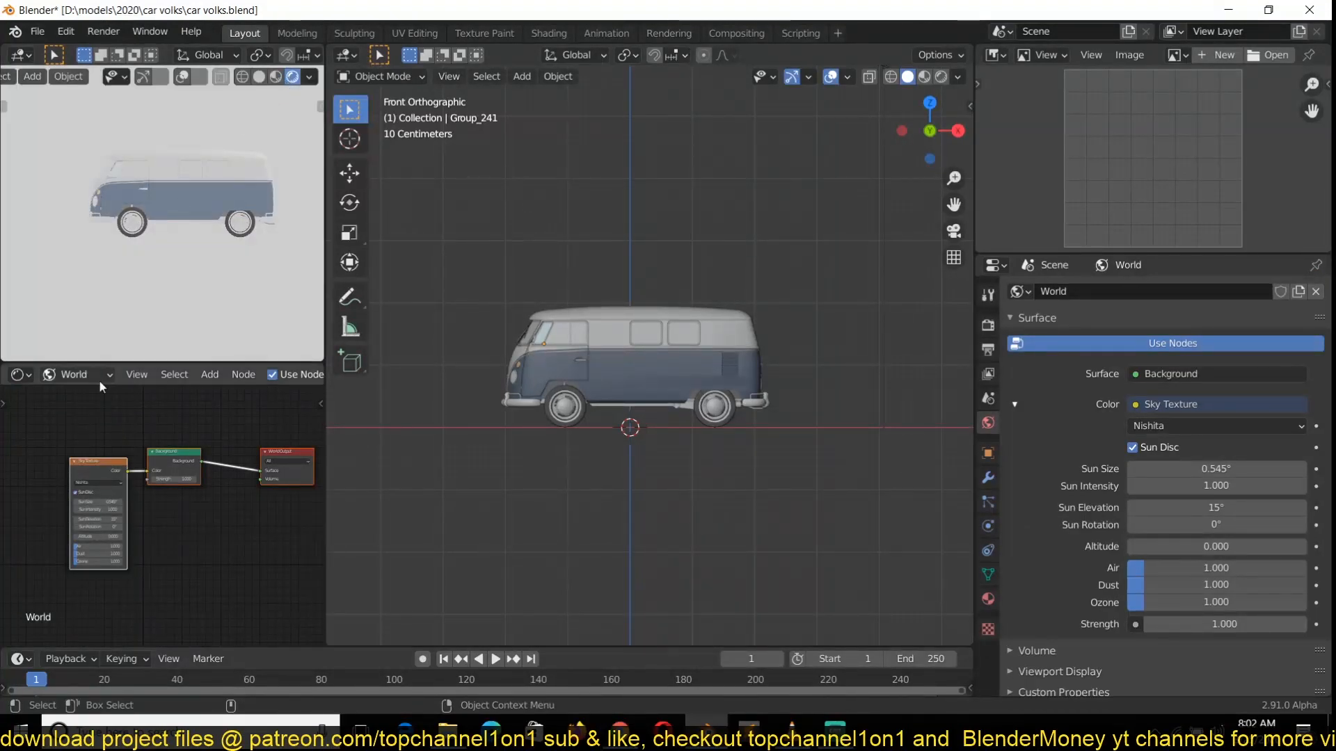
Step: Try the Hosek / Wilkie sky type on the Sky Texture node with a slightly rotated sun direction
scroll(176, 512, up, 4)
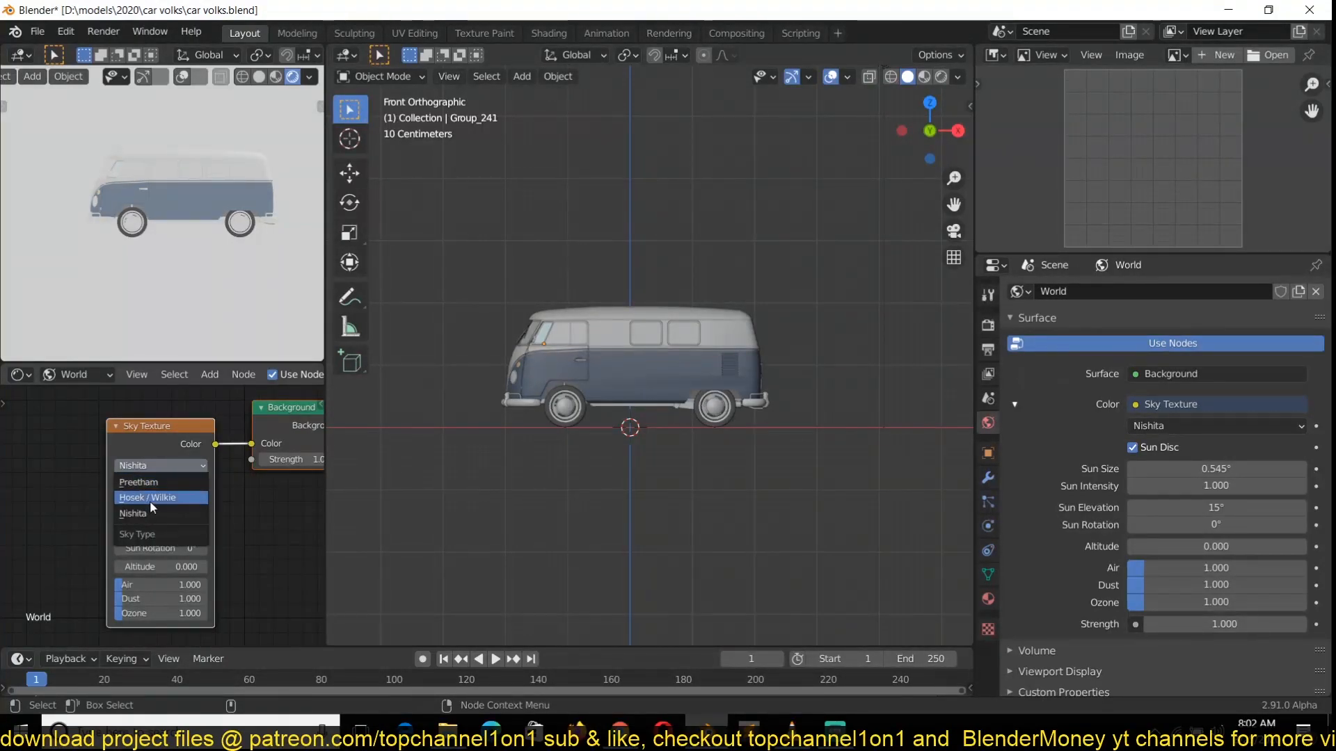
click(149, 499)
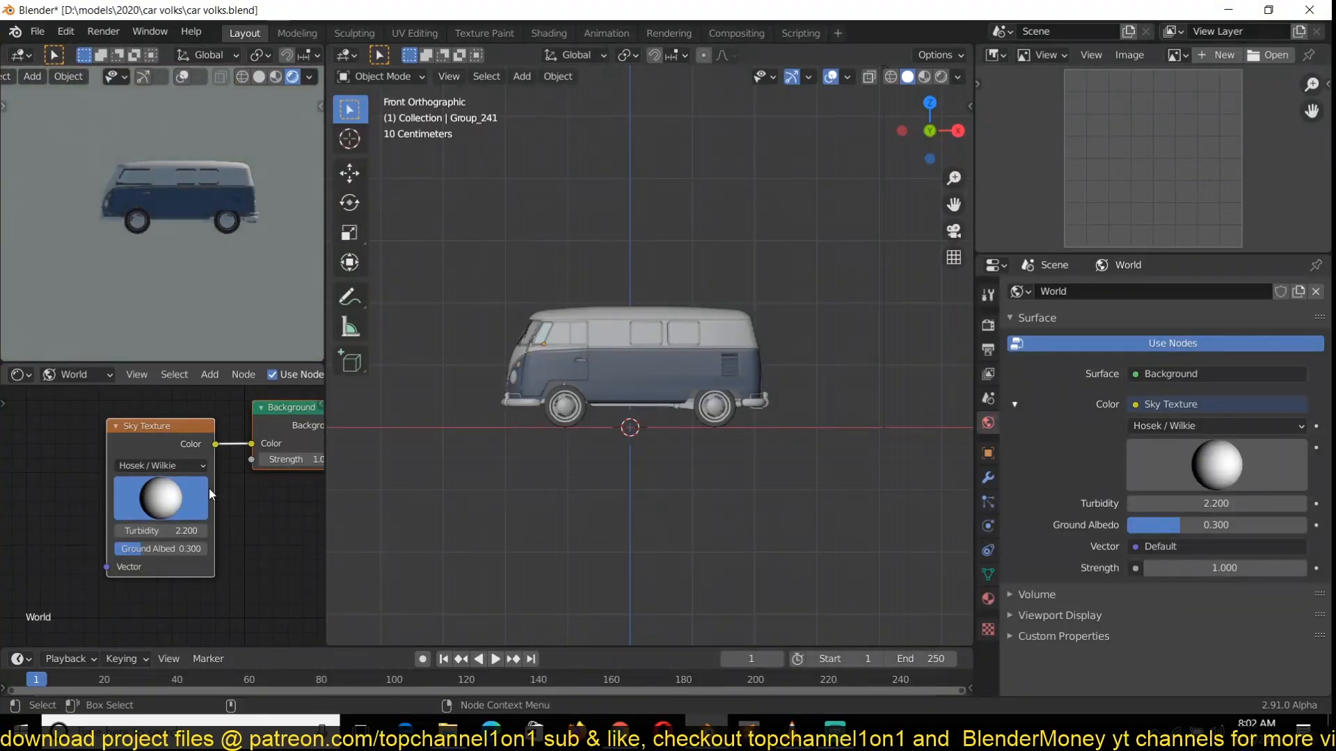
mouse_move(178, 495)
mouse_down()
mouse_move(272, 486)
mouse_move(144, 480)
mouse_move(188, 496)
mouse_move(154, 497)
mouse_move(184, 500)
mouse_up()
Step: Set the Sky Texture type to Preetham and rotate its sun direction sideways for low, warm light
click(174, 465)
click(165, 483)
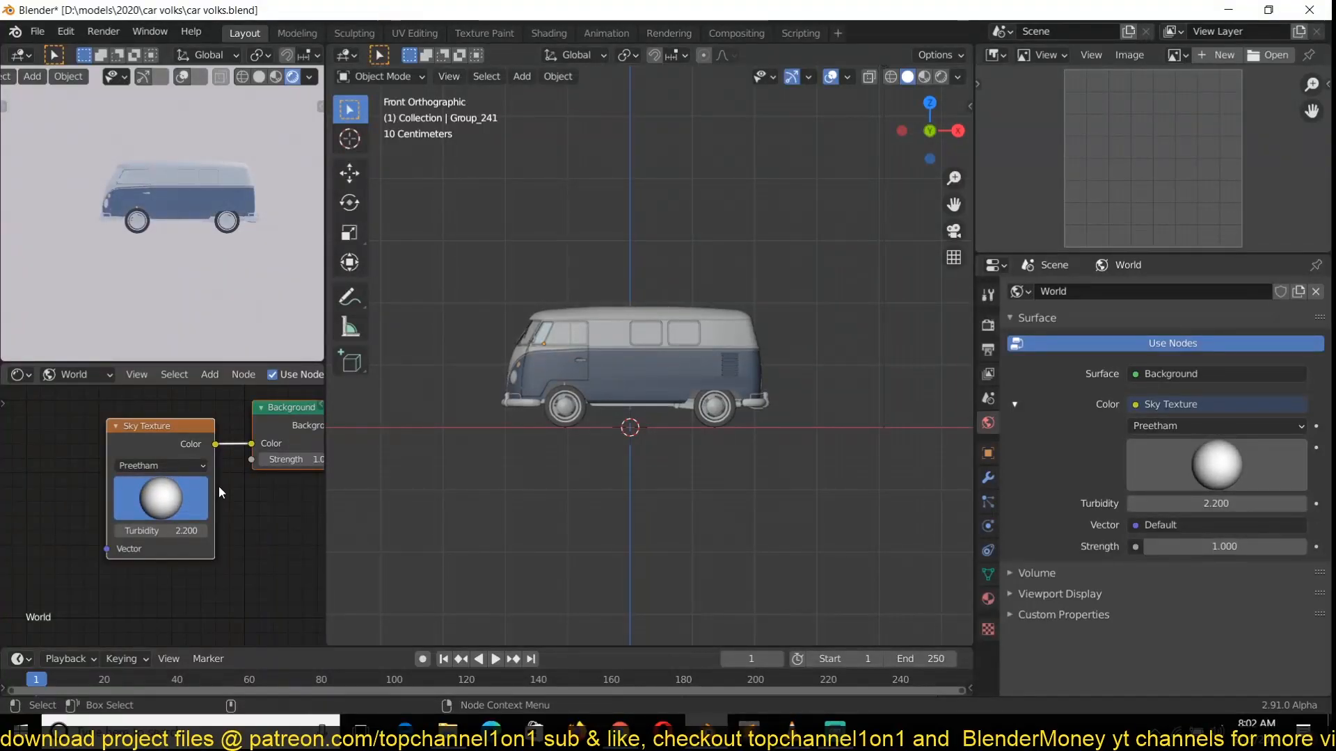
drag(165, 471, 158, 496)
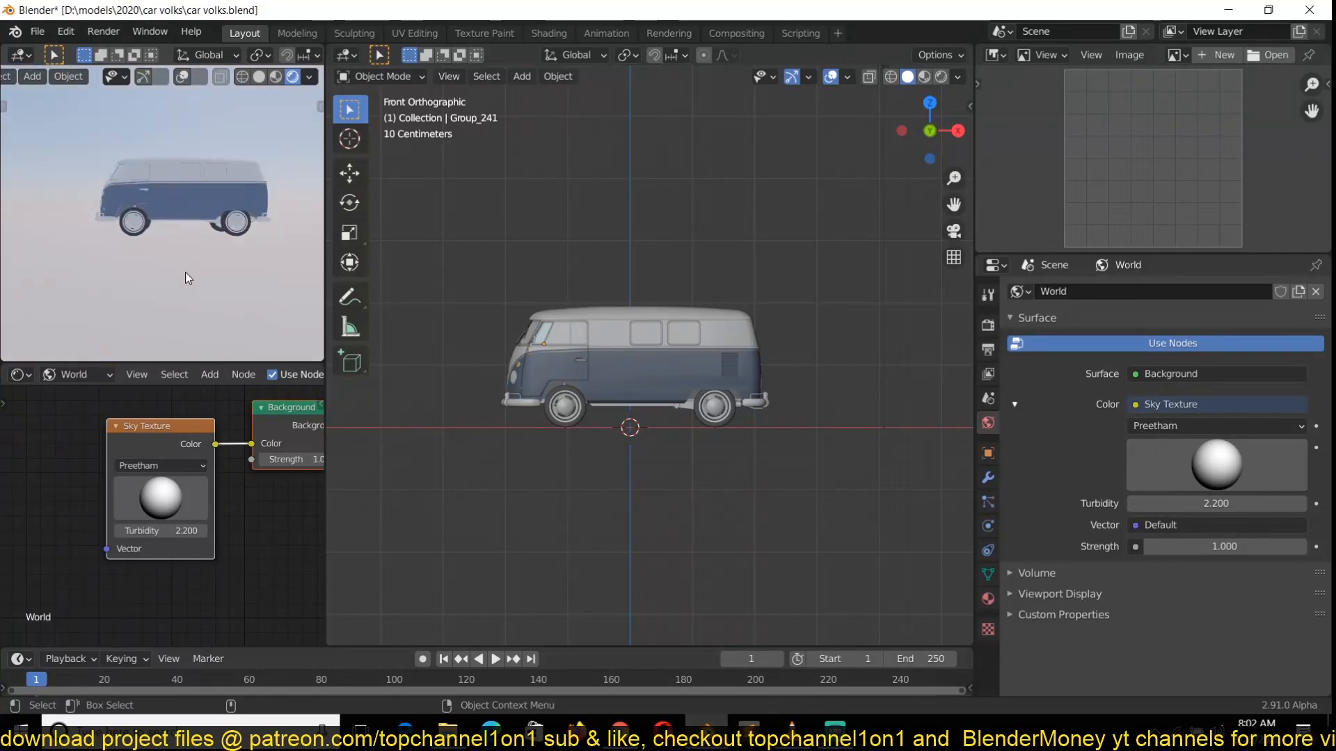
middle_drag(212, 256, 185, 282)
drag(176, 500, 73, 495)
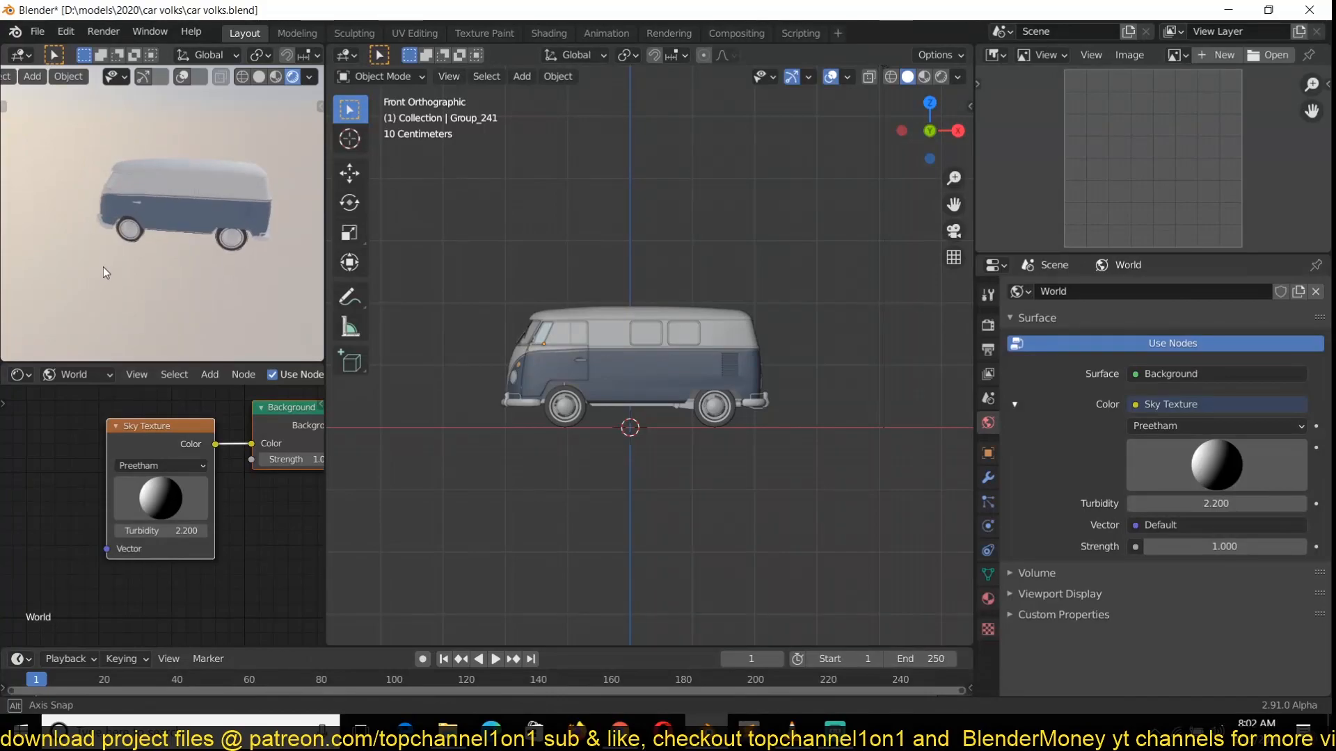
Step: Add a mesh plane under the van and scale it up to several van lengths across
scroll(666, 378, down, 3)
key(shift+a)
mouse_move(667, 380)
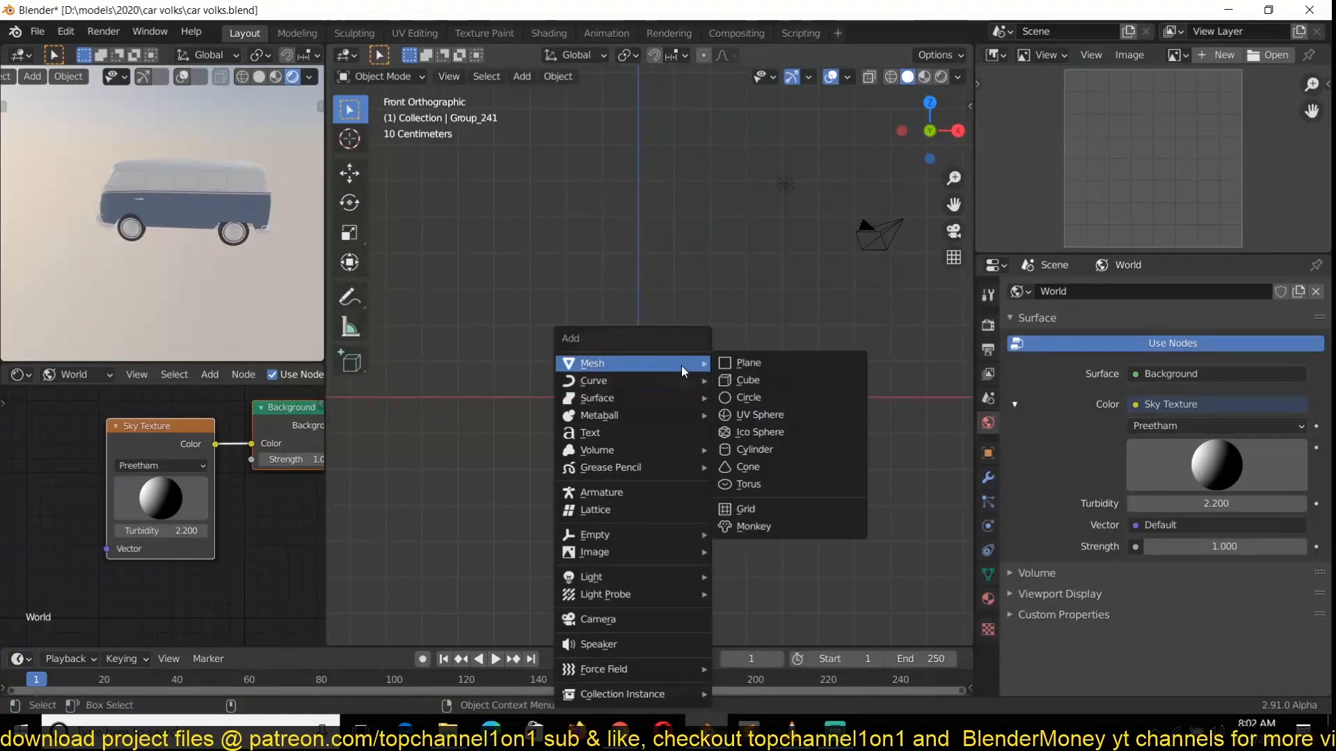
click(745, 366)
key(s)
click(468, 394)
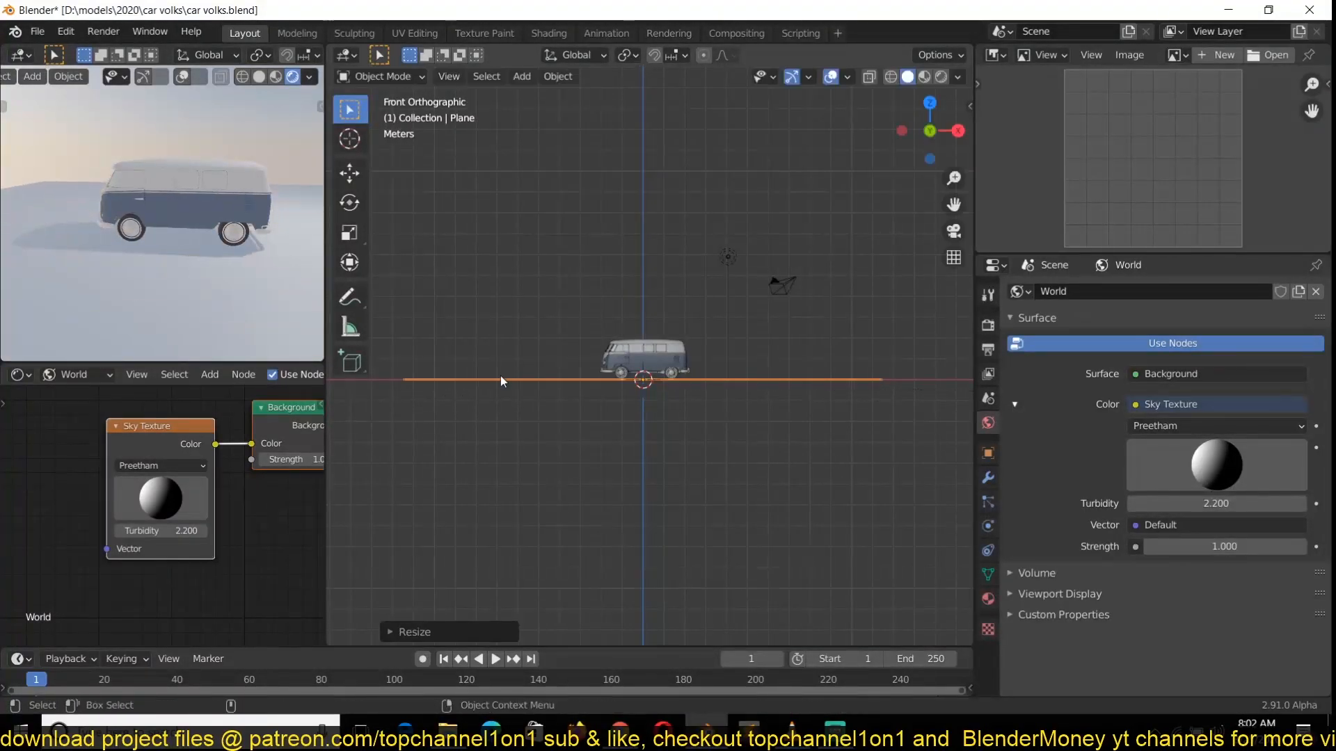
Step: Stretch the ground plane along X and narrow it along Y to form a road strip
middle_drag(606, 381, 628, 457)
scroll(724, 395, down, 2)
key(s)
key(x)
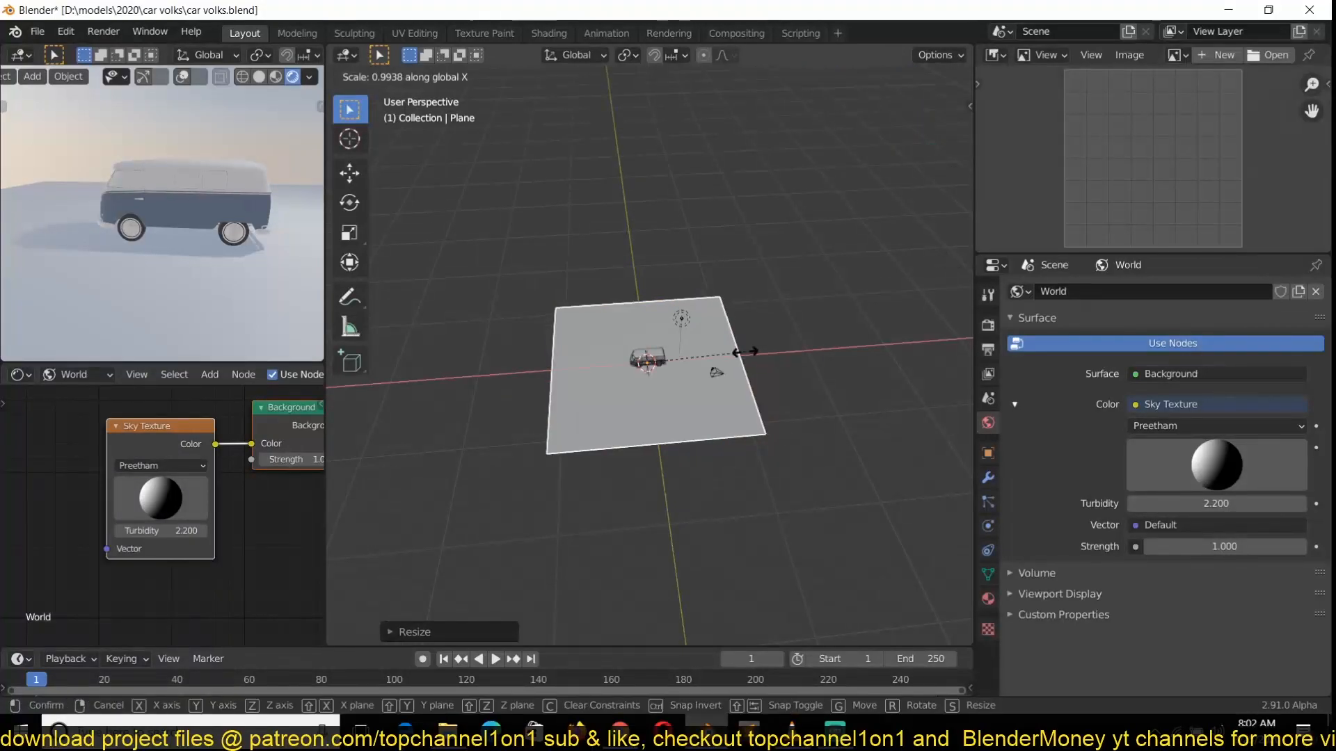
click(921, 381)
key(KP_7)
scroll(780, 461, up, 1)
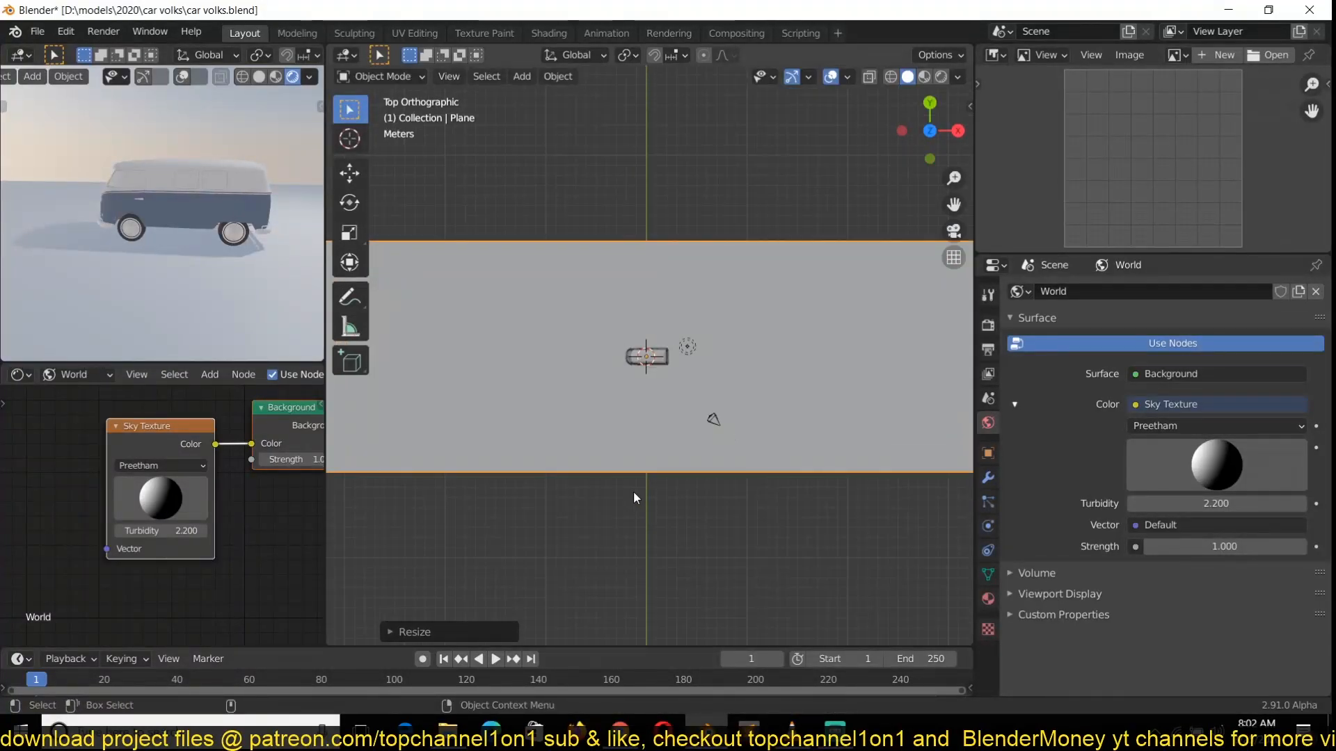
key(s)
key(y)
click(743, 633)
scroll(705, 421, up, 5)
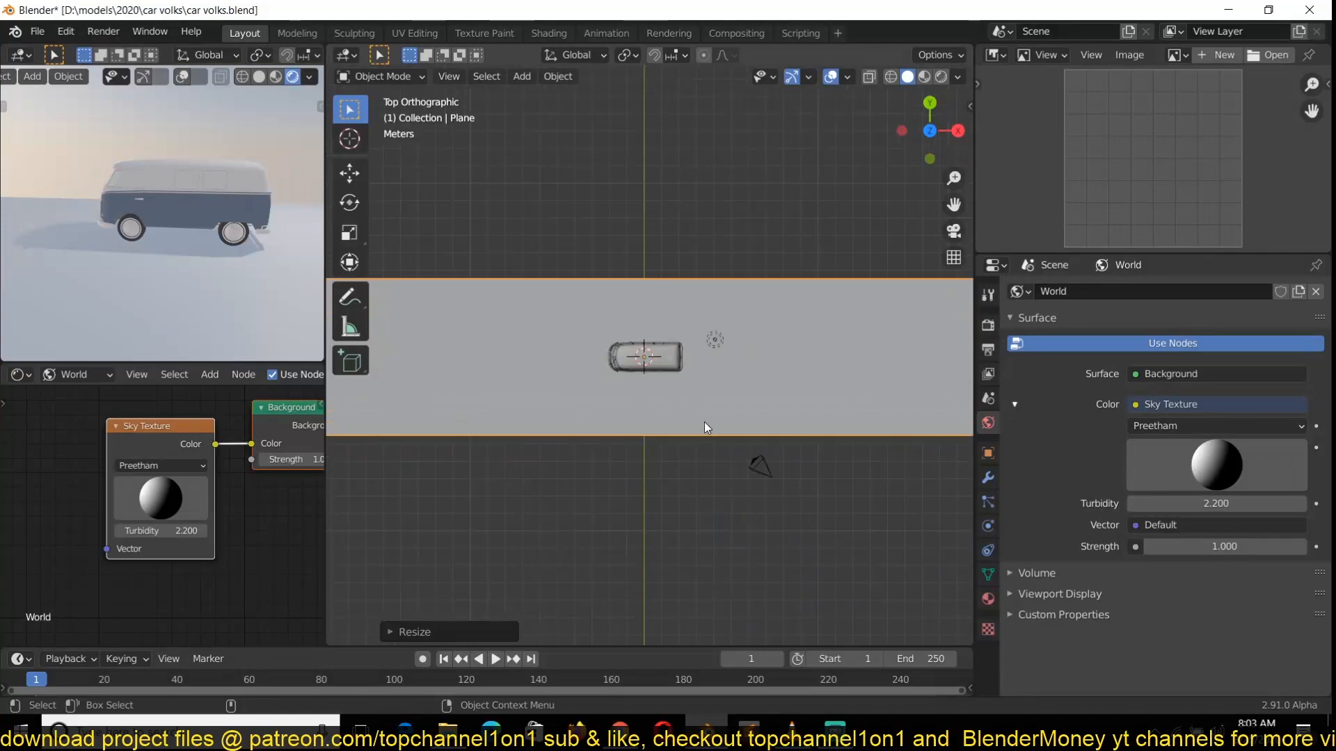
Step: Narrow the road strip further along Y and shift it so the van sits near its far edge
key(g)
key(y)
click(682, 518)
key(s)
key(y)
click(666, 480)
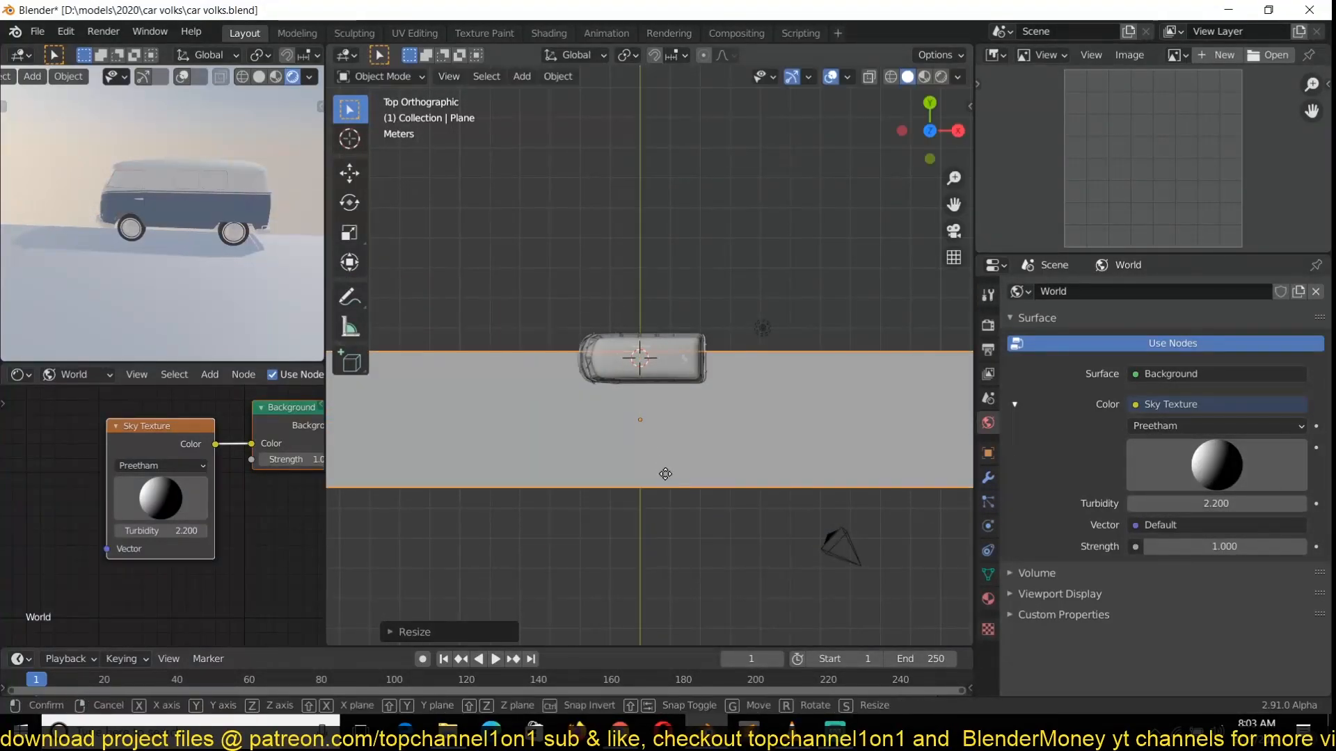
key(g)
key(y)
click(671, 468)
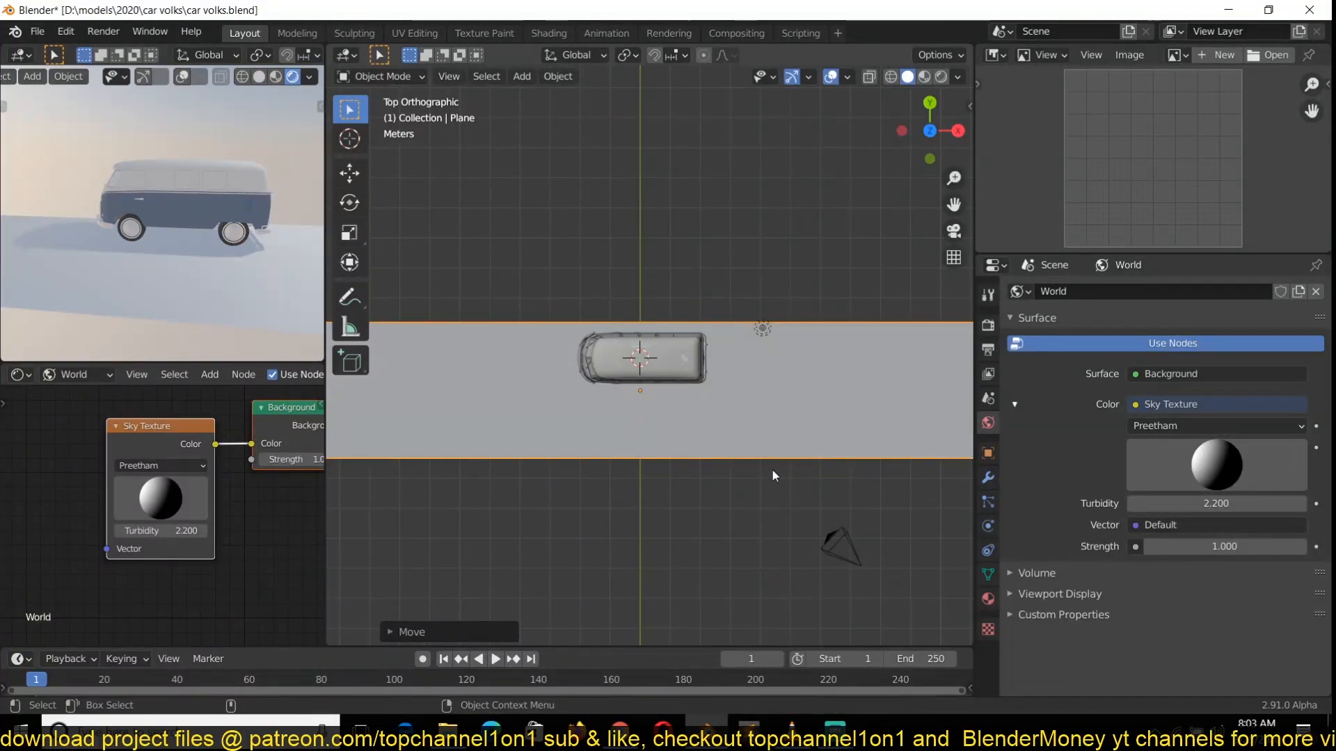
Step: Shorten the road strip along X
key(s)
key(x)
click(717, 455)
Step: Extrude the road strip's face in Edit Mode to give it a small thickness
middle_drag(713, 466, 668, 417)
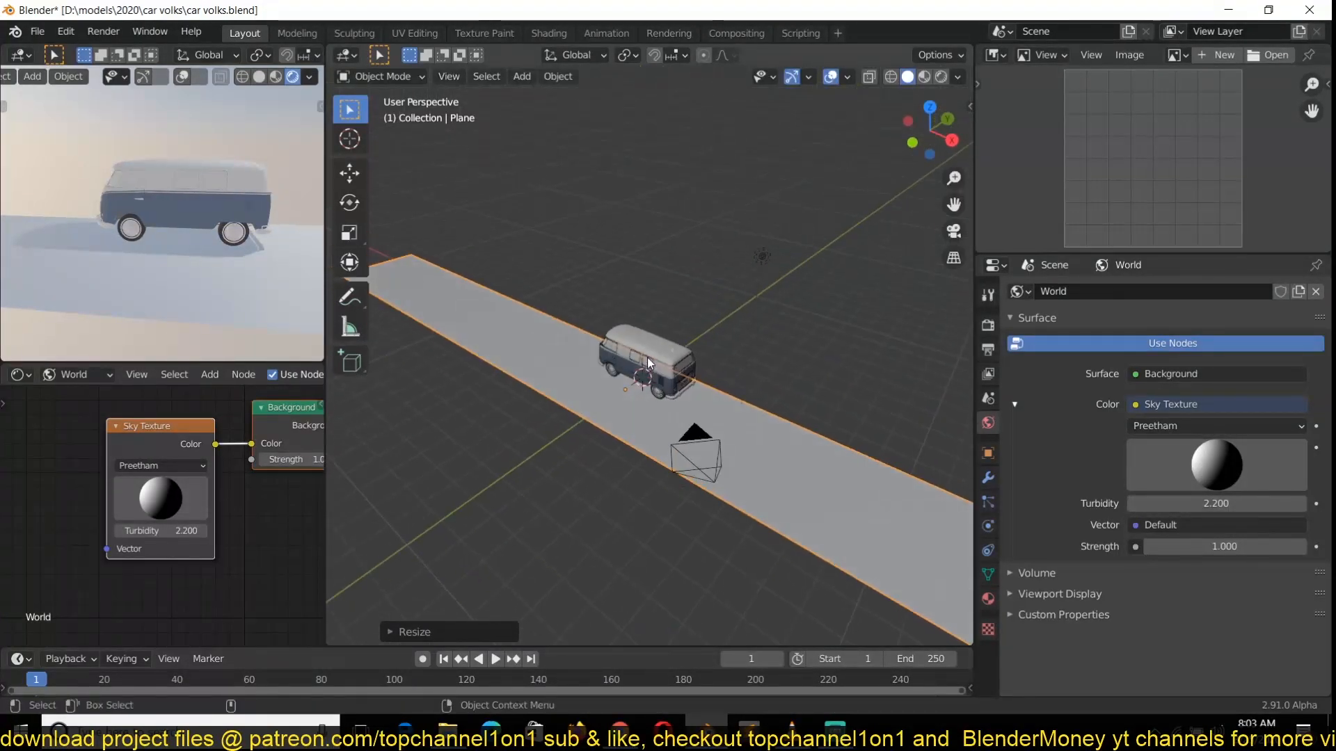
key(Tab)
key(e)
click(667, 413)
key(Tab)
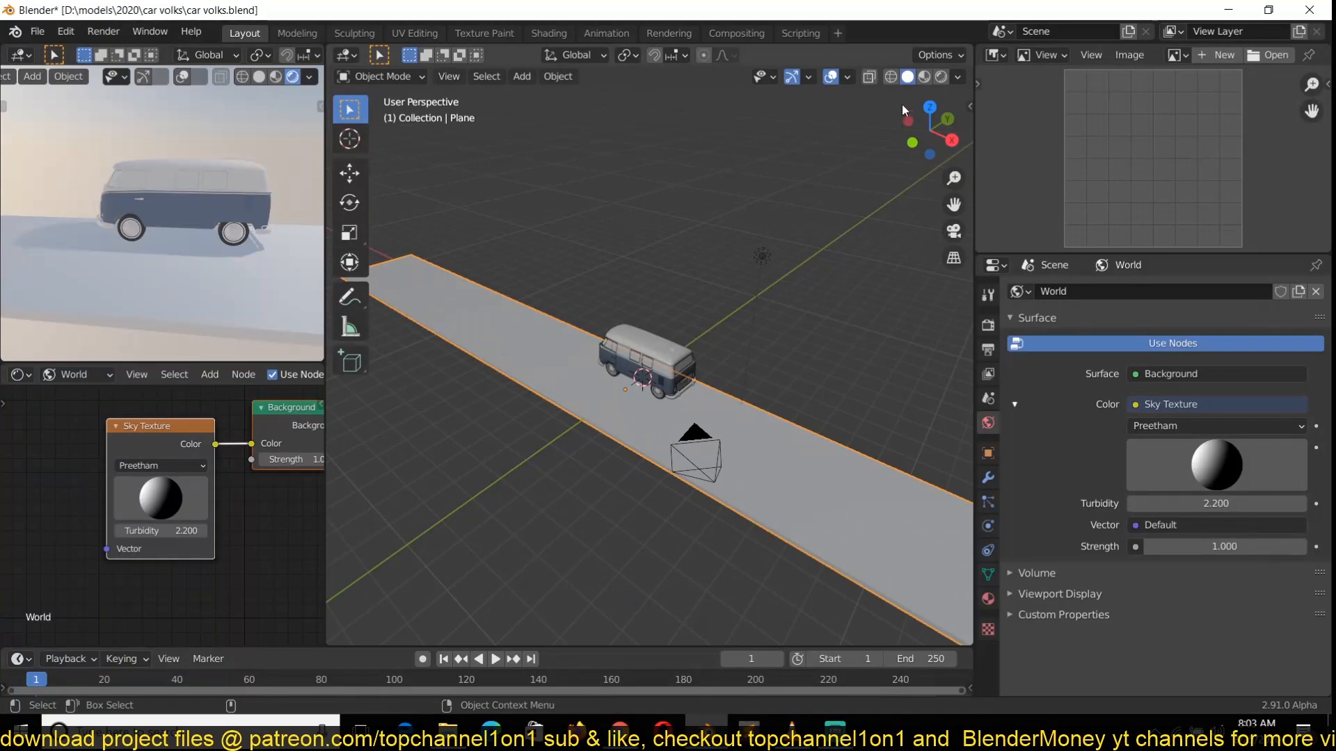
Step: Check the reference video in VLC, return to Blender, and raise the van and road strip together along Z
middle_drag(887, 209, 764, 435)
key(KP_7)
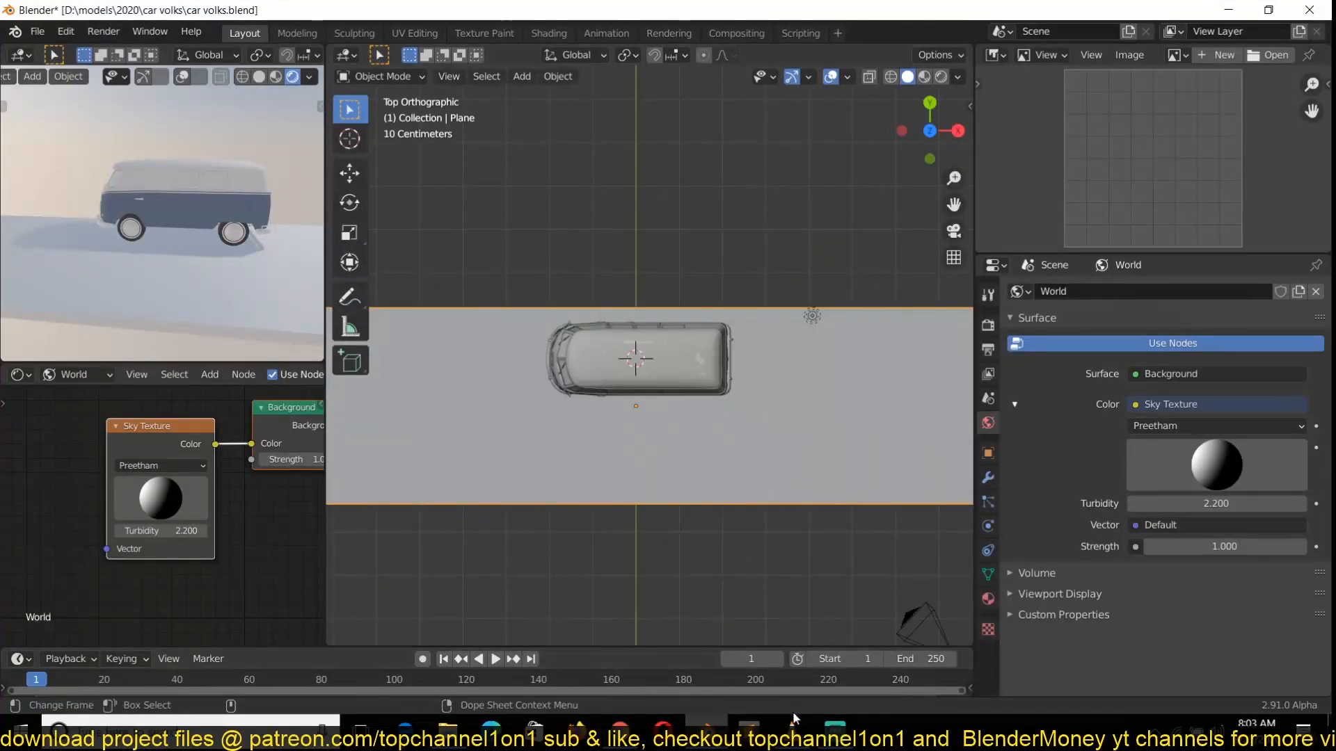
click(792, 730)
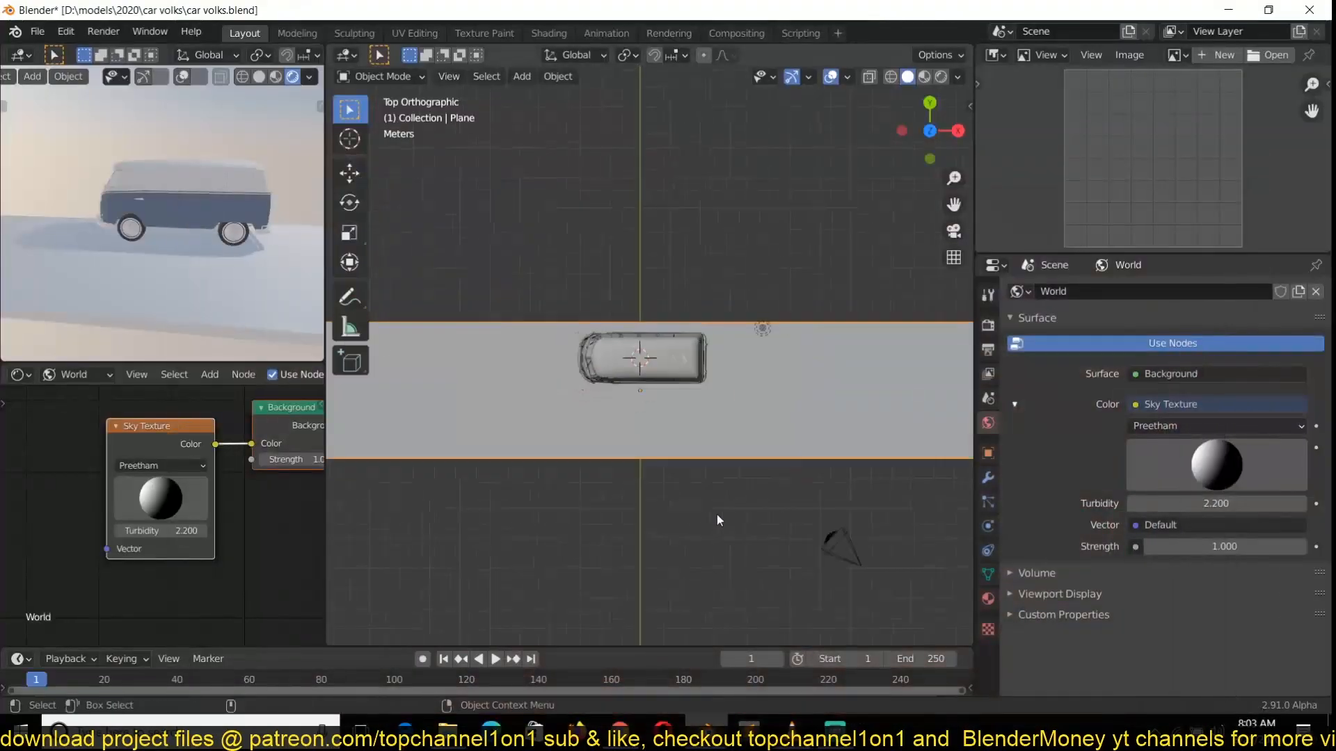
middle_drag(717, 515, 640, 314)
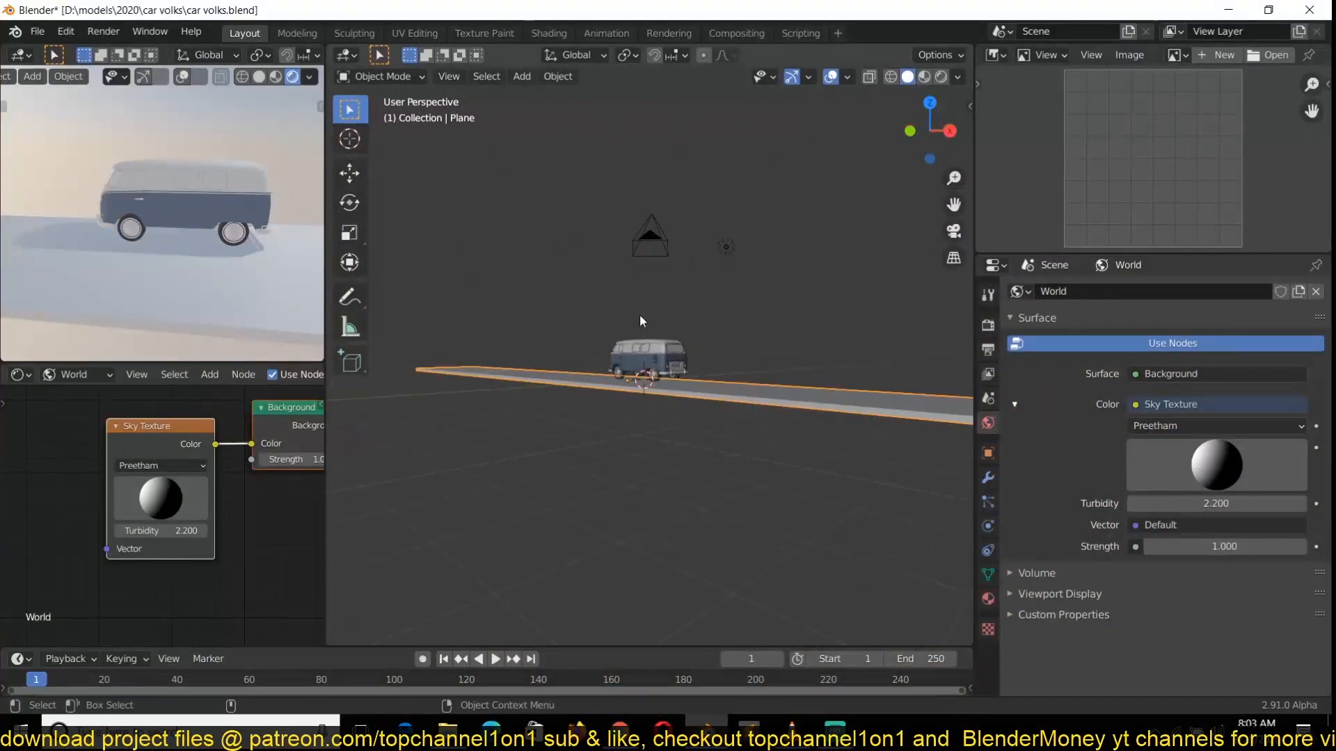
drag(613, 314, 679, 420)
key(g)
key(z)
click(680, 403)
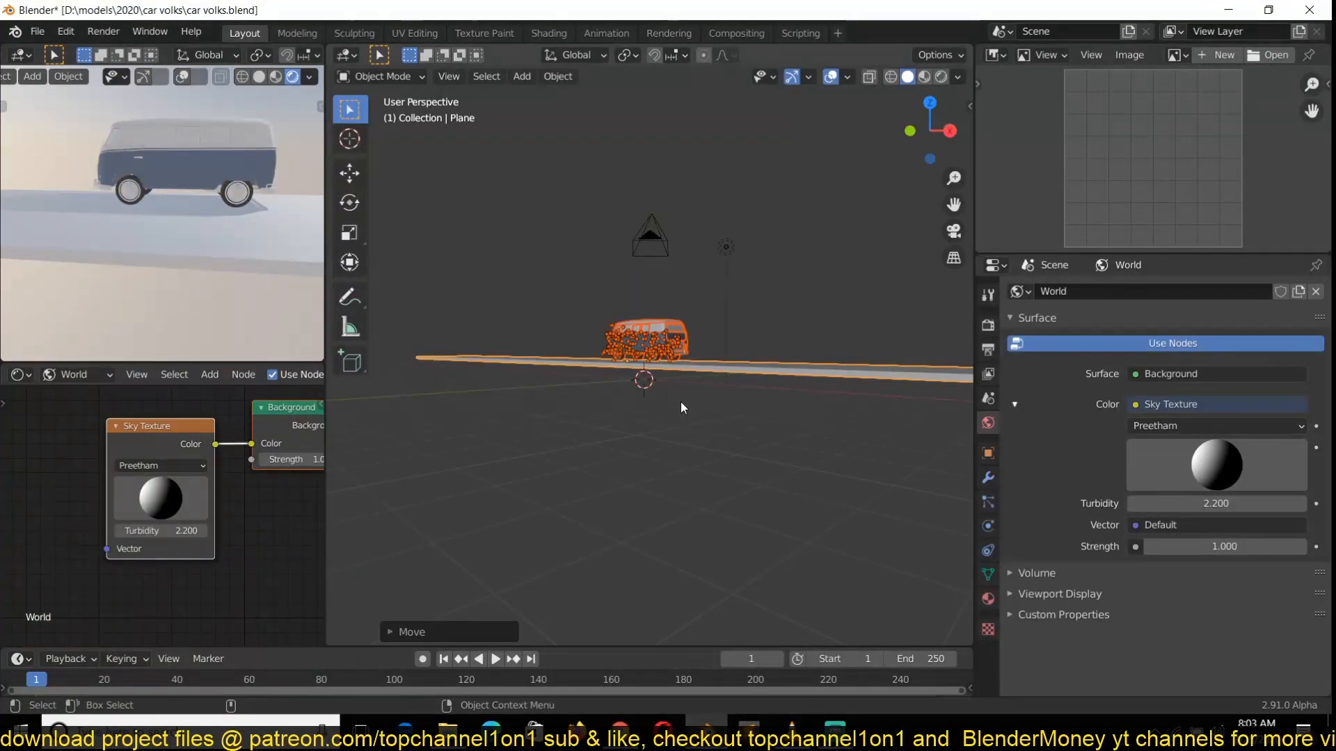
Step: Add a second mesh plane at the origin in top view and scale it far beyond the road strip
key(KP_7)
key(alt+a)
key(shift+a)
mouse_move(594, 315)
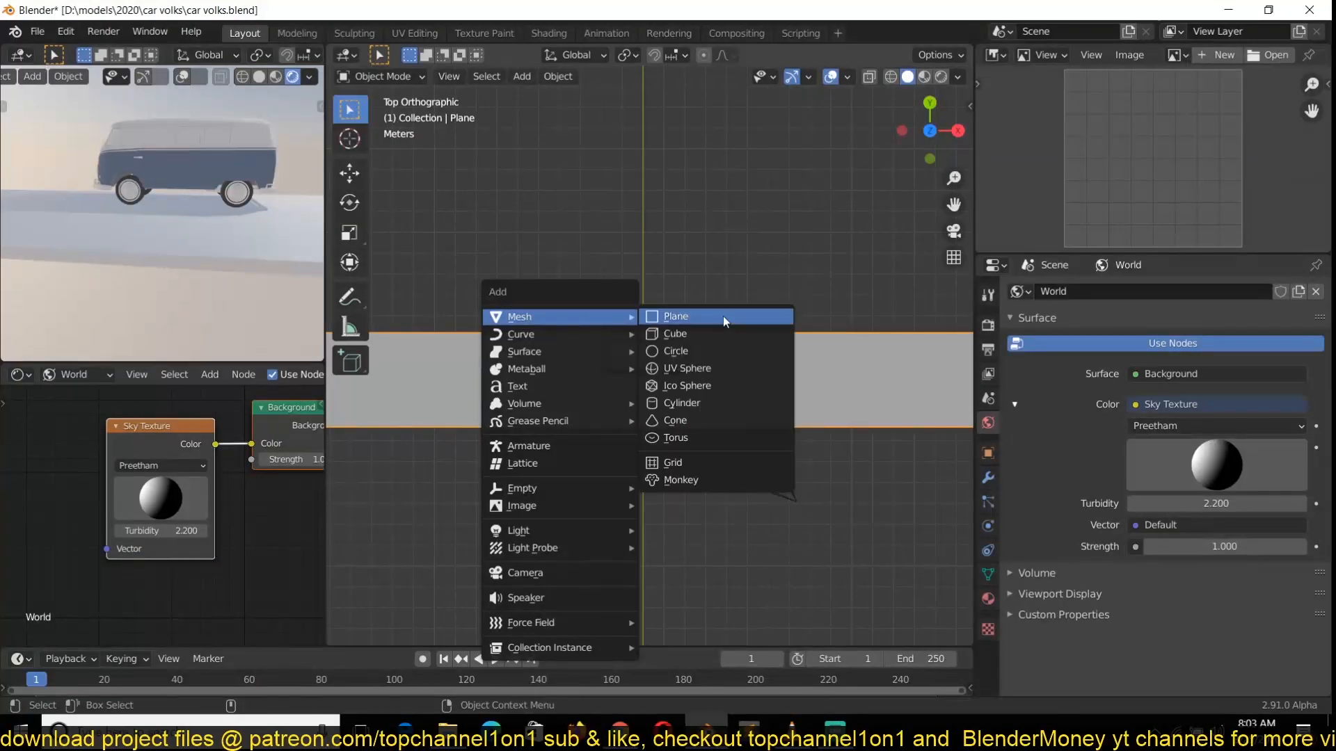
click(682, 316)
scroll(645, 364, down, 2)
key(s)
click(542, 353)
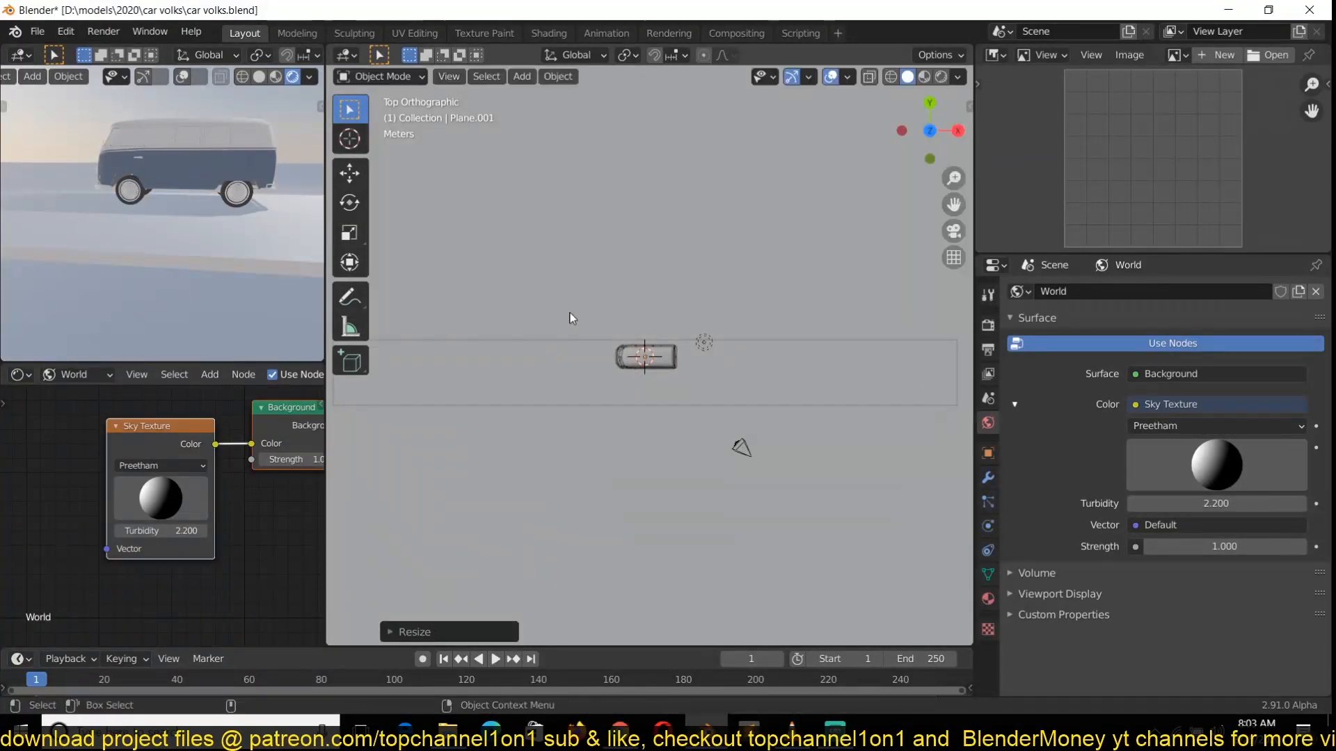
Step: Scale the second plane up further to about 432 m across so it extends far around the van and road
scroll(743, 383, down, 9)
key(s)
click(798, 347)
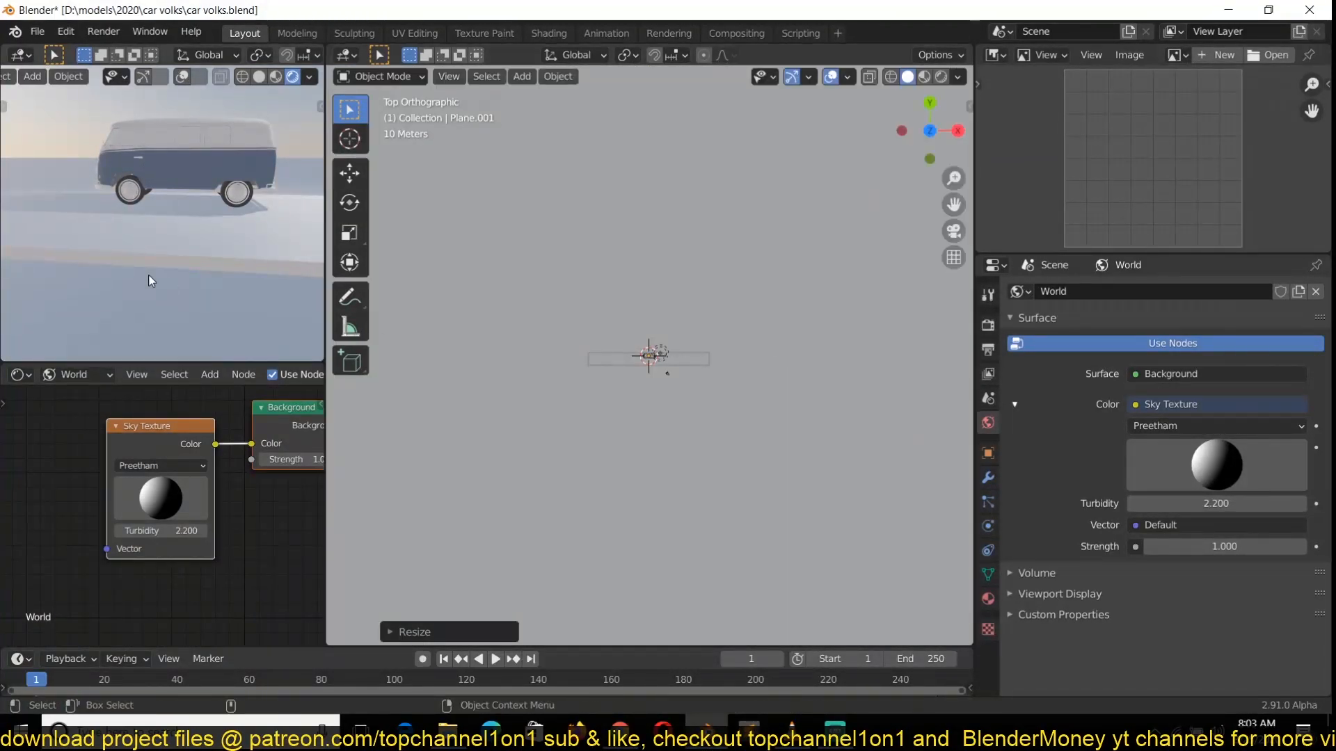
middle_drag(654, 306, 779, 185)
scroll(813, 223, up, 15)
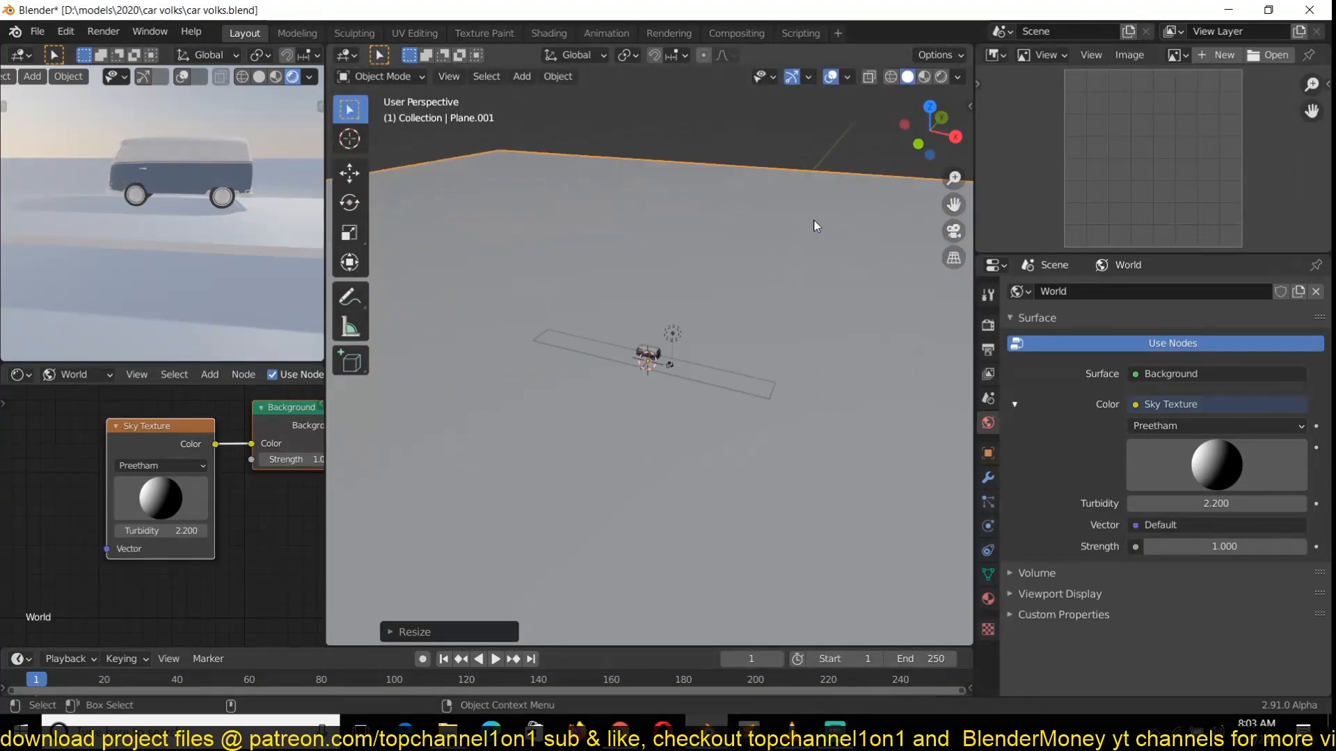
Step: Switch the node editor from World to Object shading and give the large plane a new material
click(80, 375)
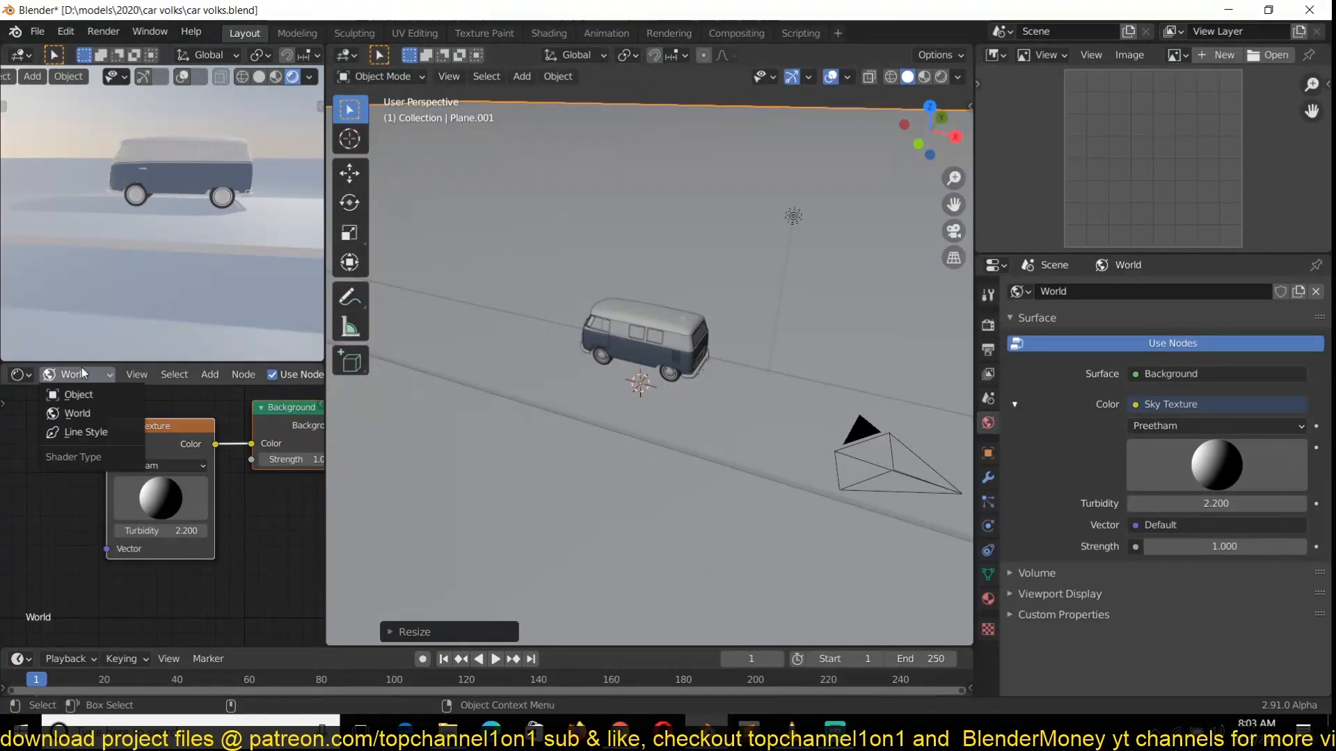
click(85, 399)
key(a)
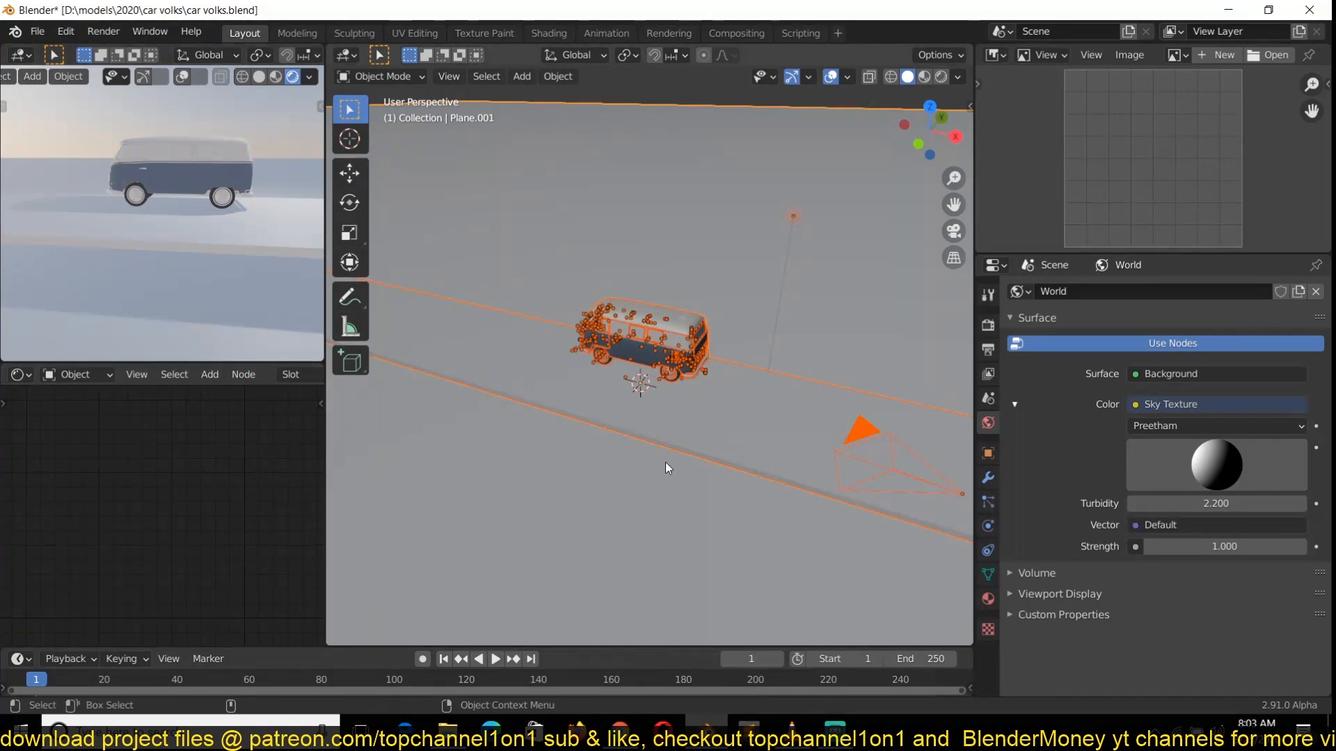
key(ctrl+z)
scroll(256, 376, down, 2)
click(256, 376)
middle_drag(190, 494, 202, 431)
scroll(70, 494, down, 5)
scroll(80, 496, down, 4)
Step: Add a Noise Texture node to the plane's material and place it well before the Principled BSDF
key(shift+a)
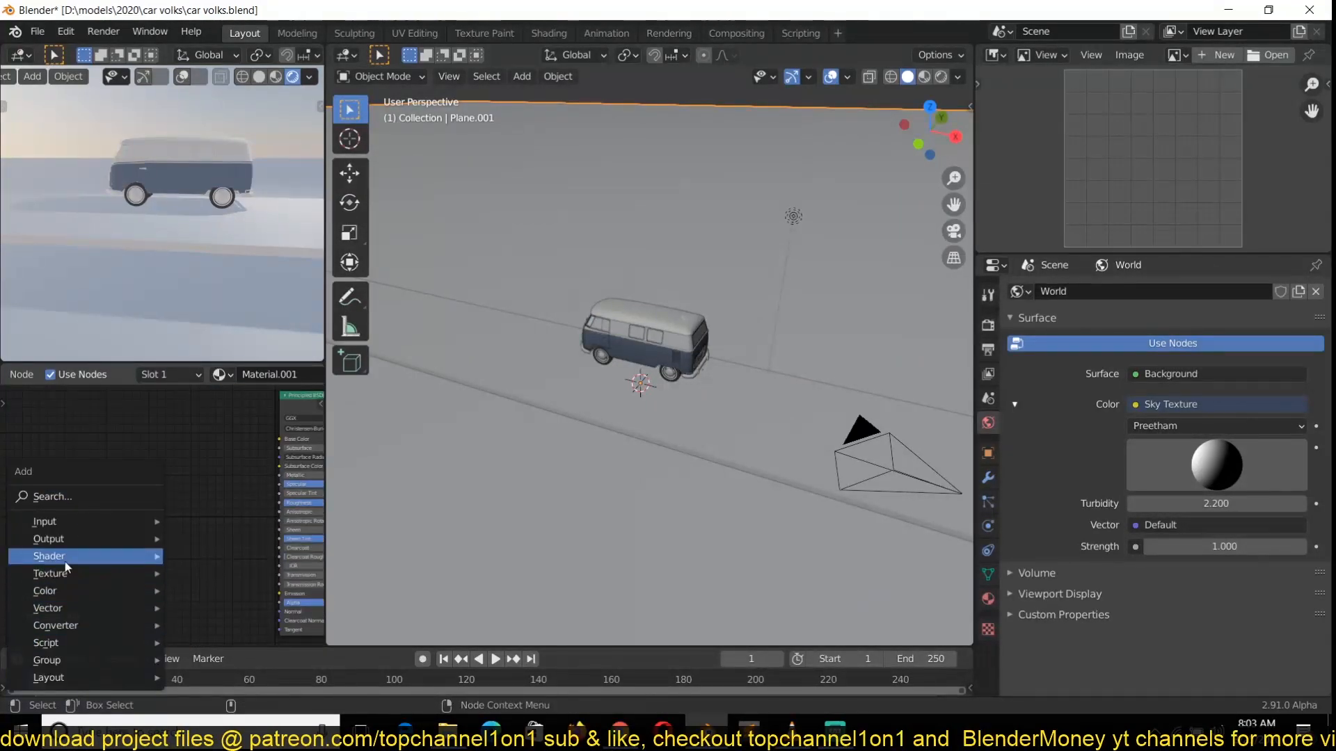
mouse_move(112, 570)
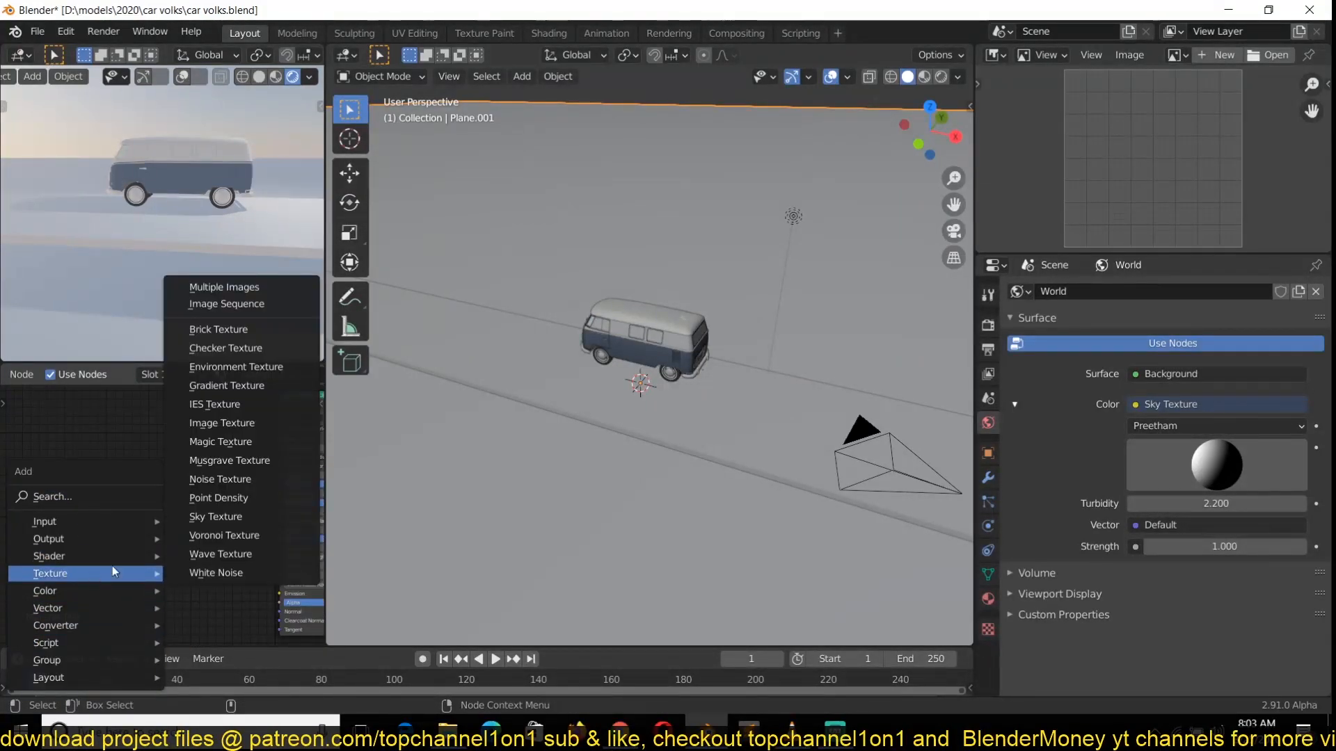
click(257, 484)
scroll(190, 581, up, 4)
drag(119, 552, 25, 516)
scroll(148, 575, down, 4)
Step: Turn on the Shortcut VUr on-screen keystroke display and hide the viewport sidebar again
key(n)
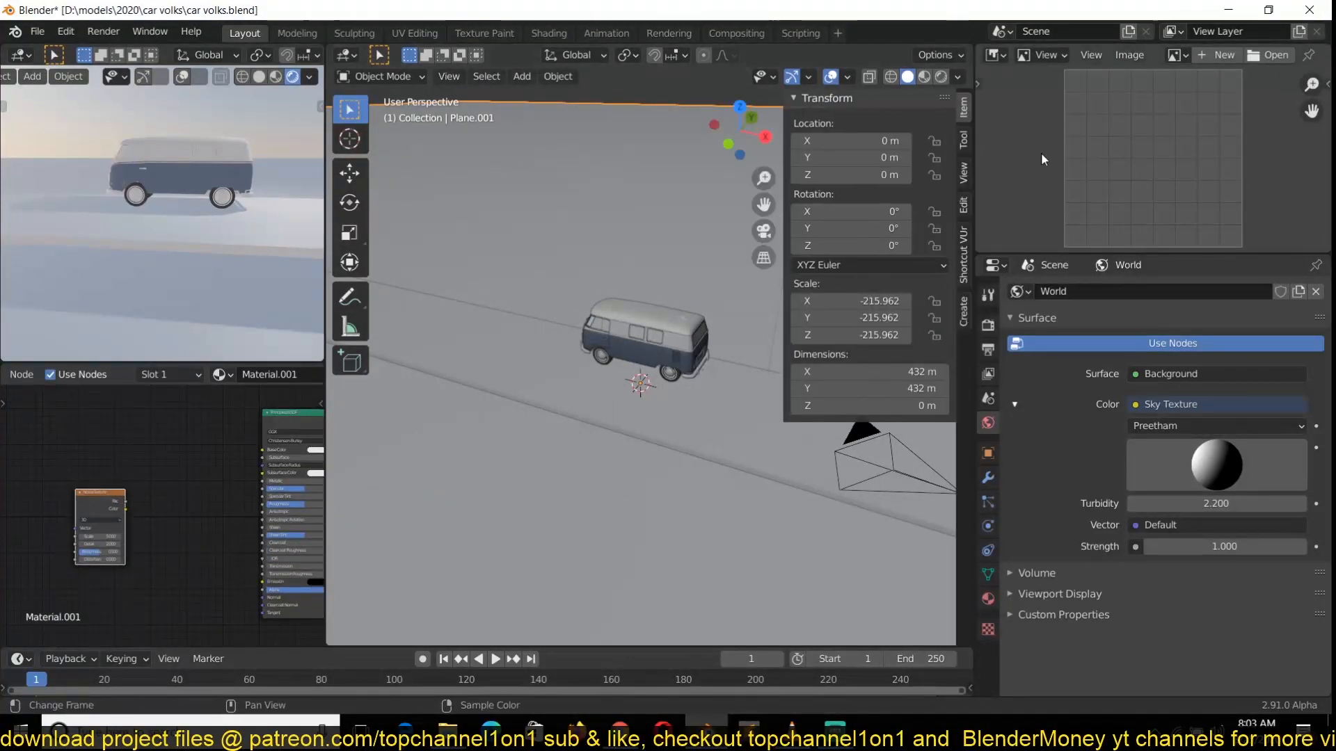
click(964, 267)
click(901, 124)
key(n)
Step: Add a Bump node, feed the noise Fac into its Height, and link its Normal output to the Principled BSDF Normal
scroll(99, 531, up, 2)
key(shift+a)
mouse_move(107, 515)
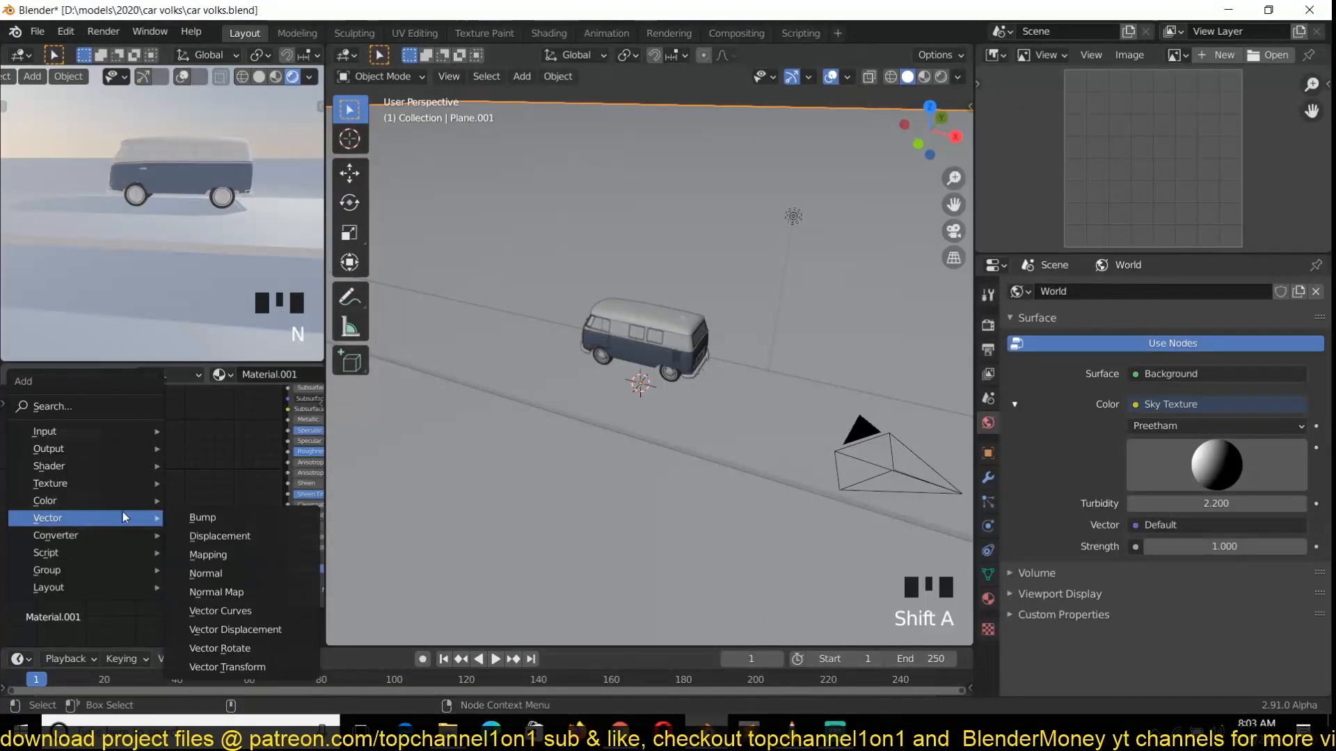
click(193, 517)
click(142, 458)
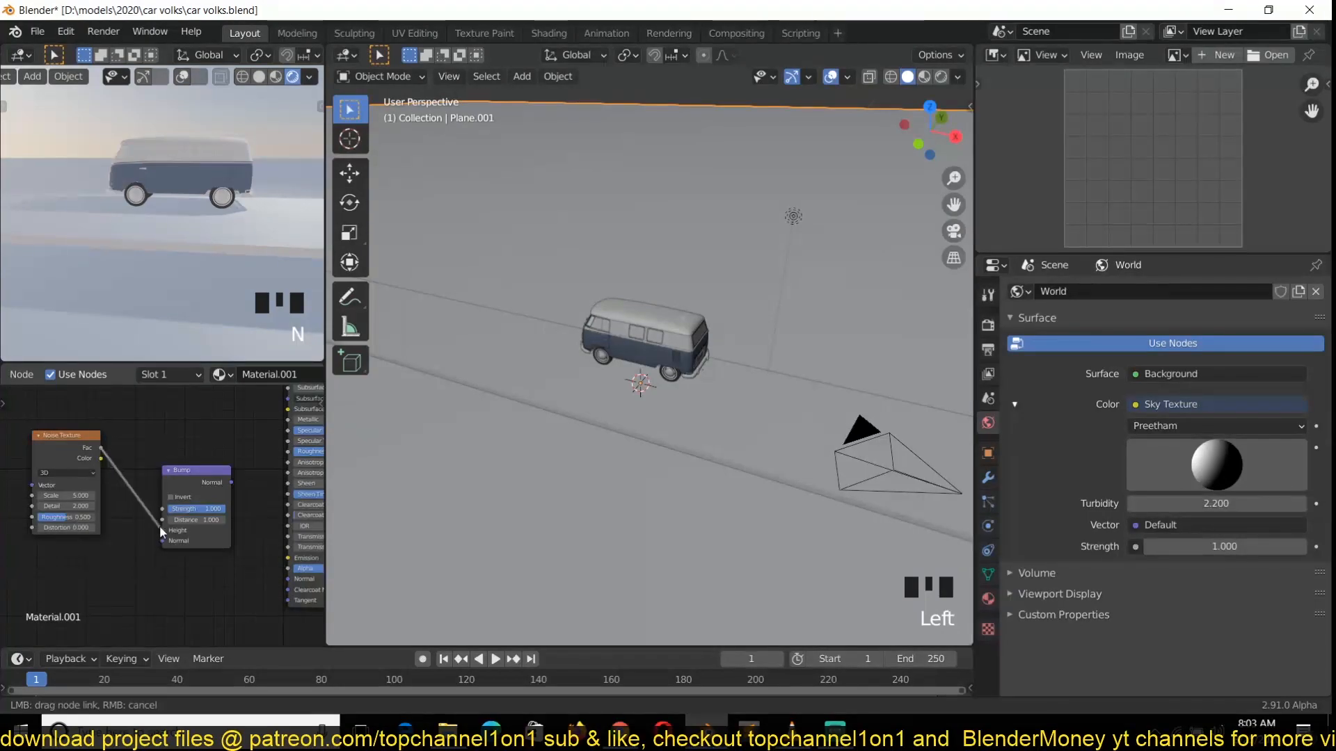
drag(289, 582, 289, 579)
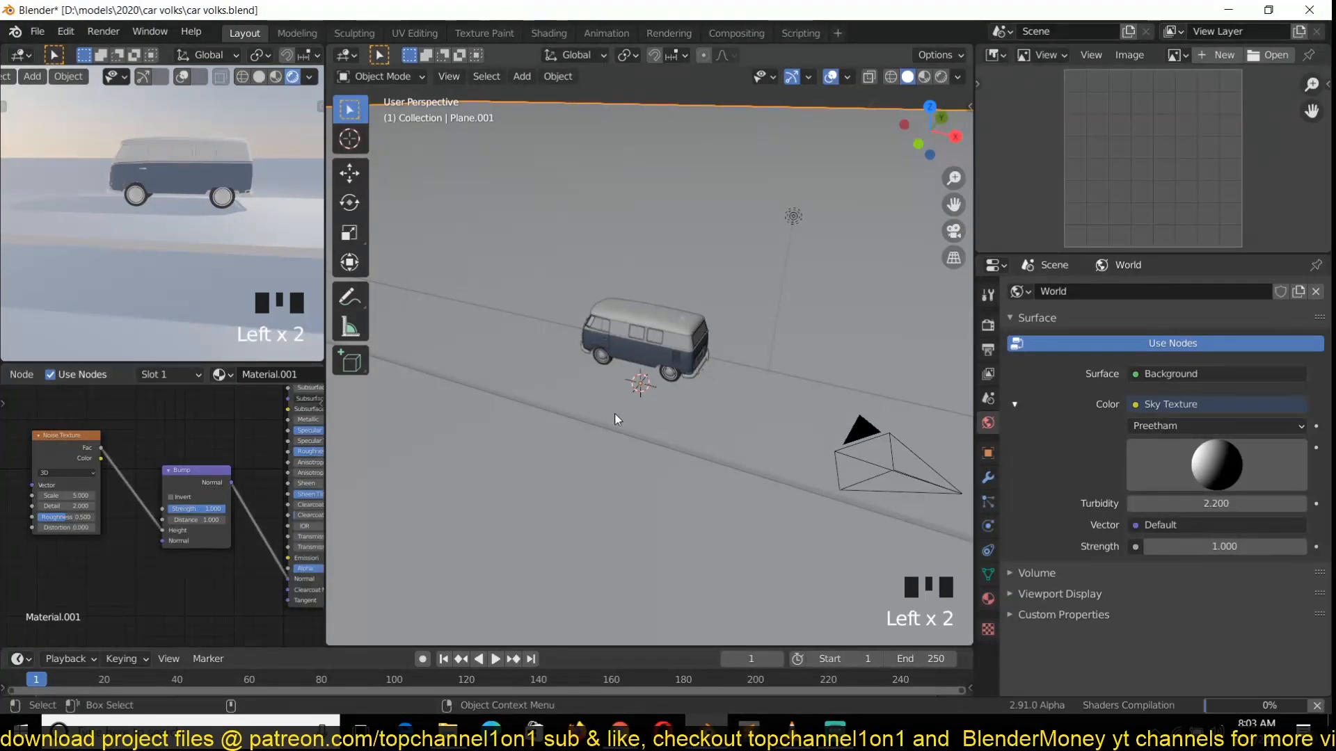
Step: Examine the bumped ground plane around the van from several angles in the rendered preview
scroll(597, 410, down, 2)
scroll(236, 236, down, 2)
shift+middle_drag(232, 240, 222, 241)
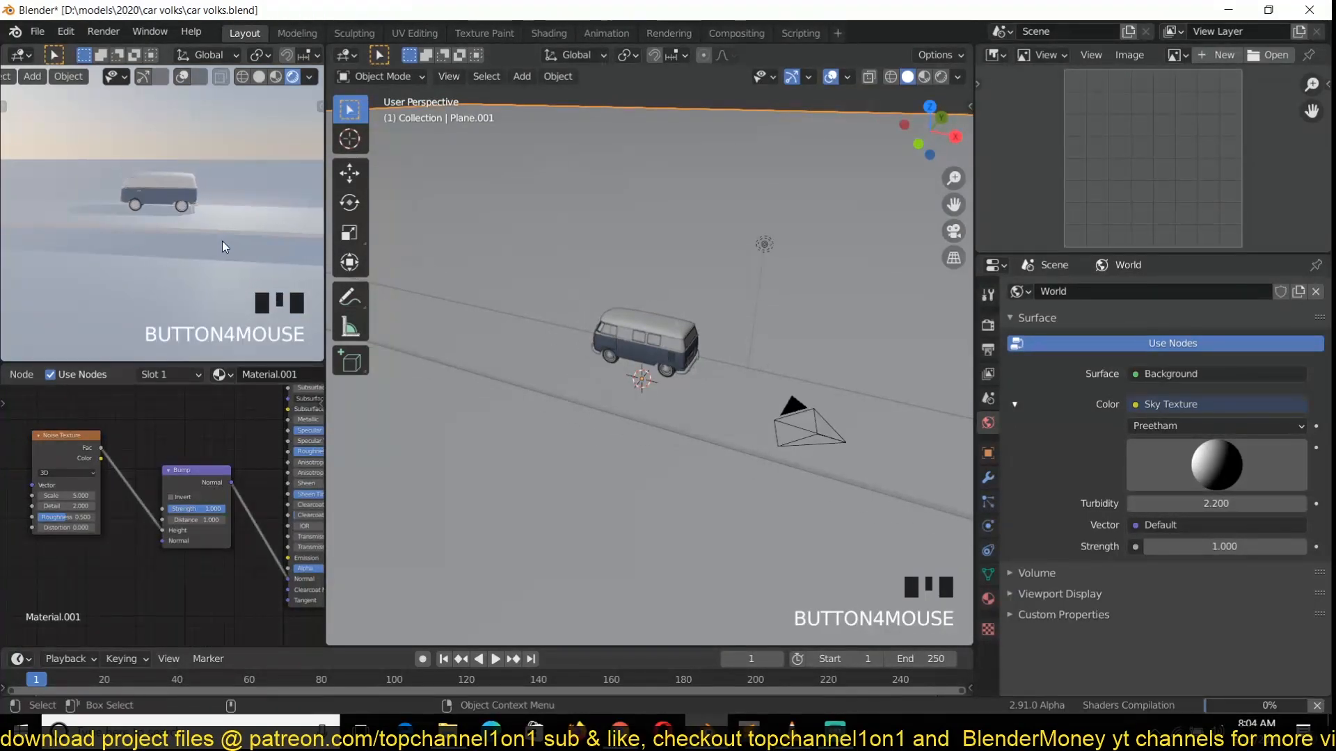
scroll(598, 348, down, 1)
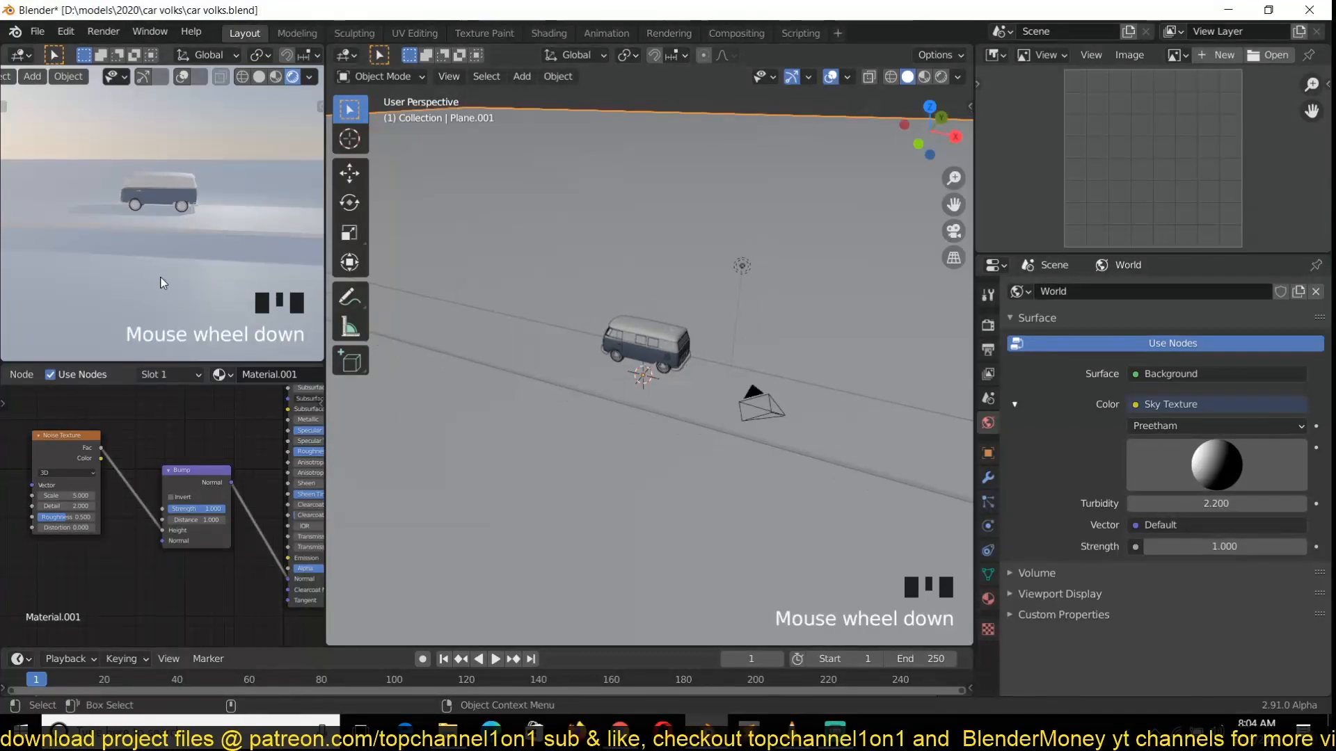
scroll(161, 277, up, 4)
key(grave)
scroll(252, 253, down, 4)
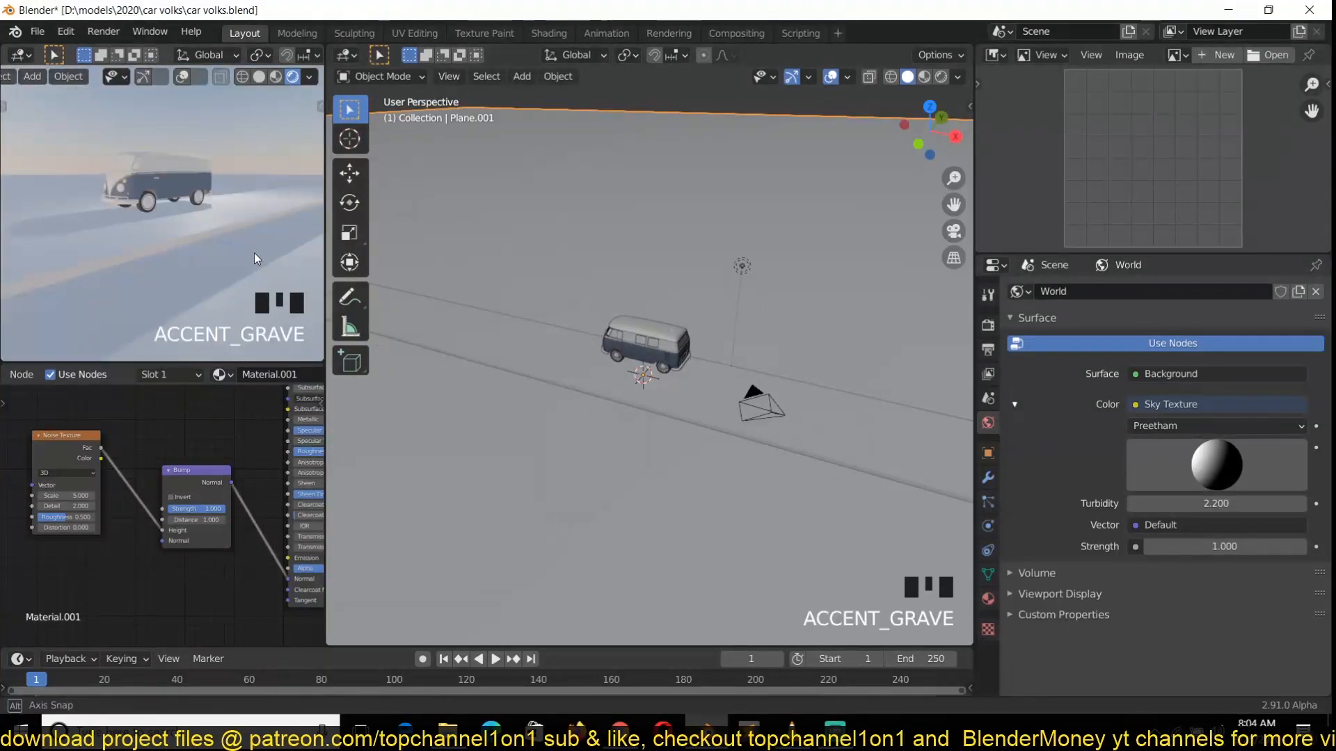
key(grave)
key(grave)
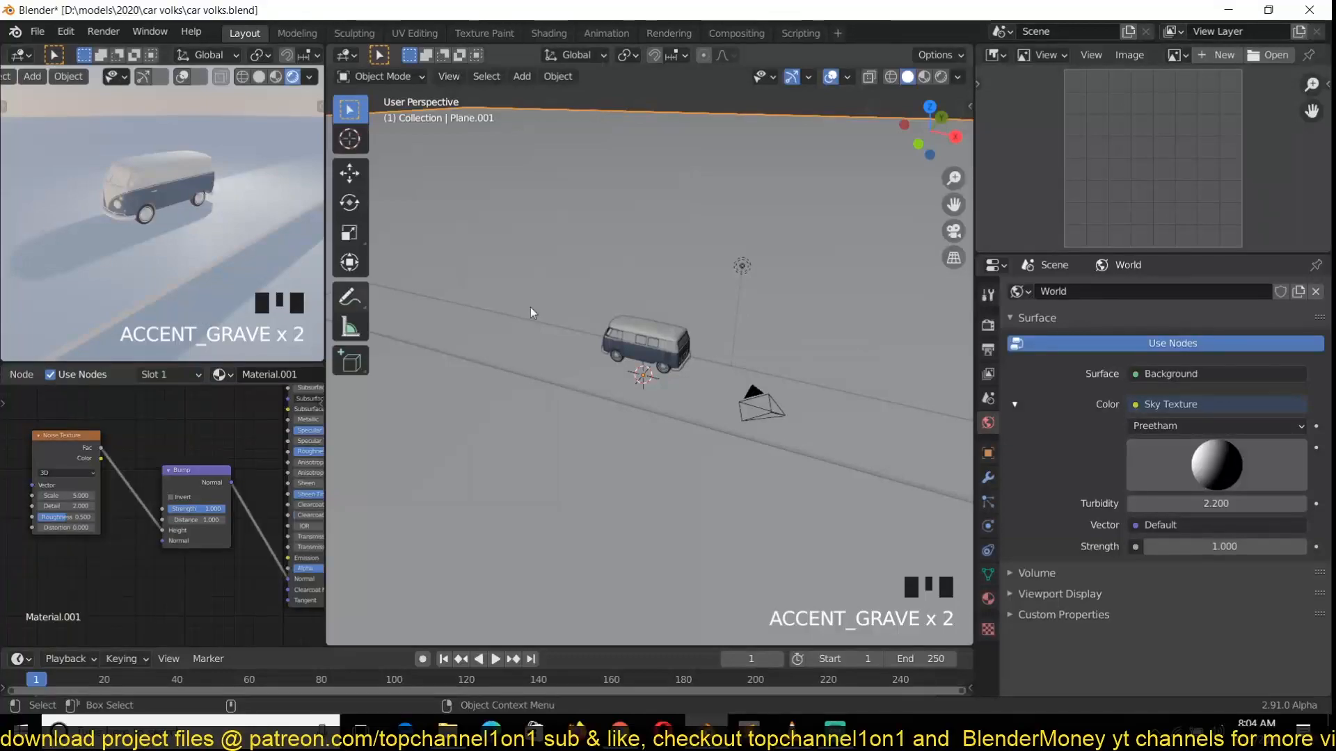
Step: Show the main viewport in Material Preview shading and isolate the large plane in local view
click(923, 77)
key(KP_Divide)
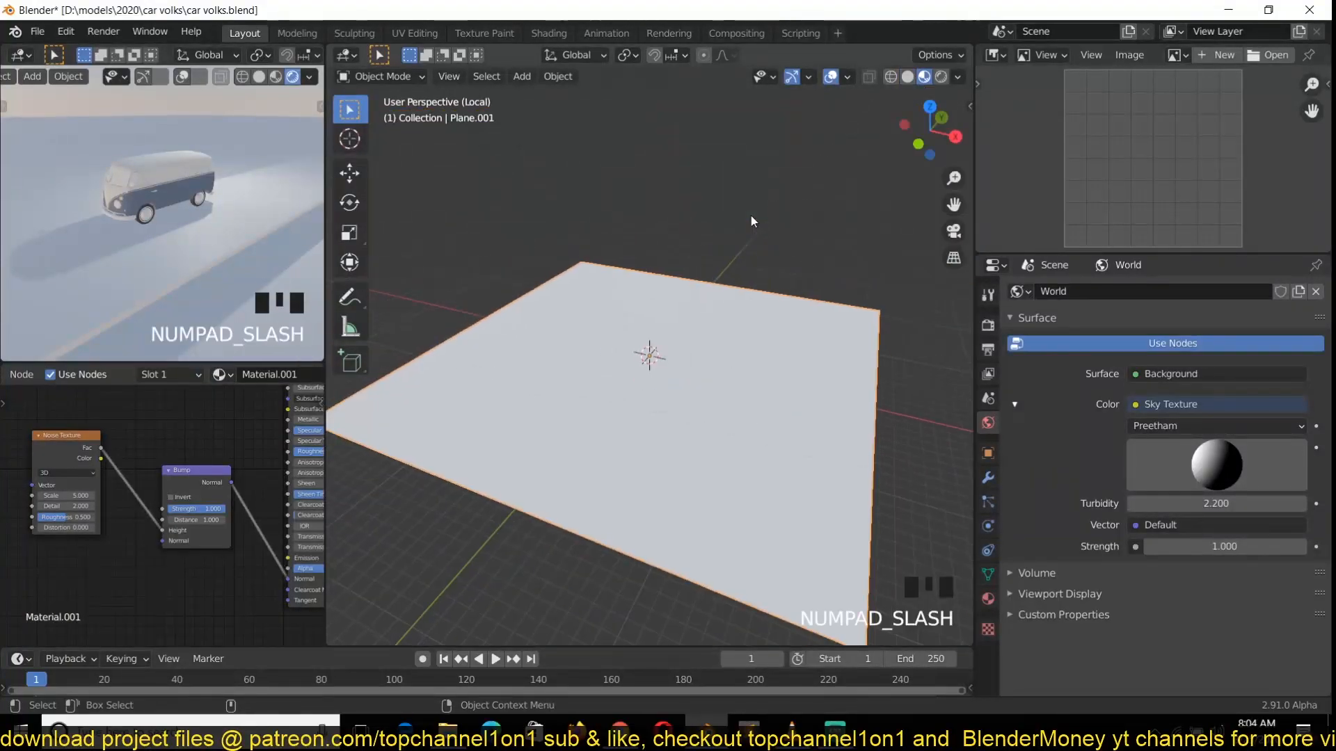
scroll(750, 221, up, 5)
scroll(195, 467, down, 5)
scroll(194, 465, down, 5)
middle_drag(194, 453, 149, 485)
scroll(164, 490, up, 6)
key(grave)
scroll(174, 569, up, 5)
middle_drag(174, 575, 177, 522)
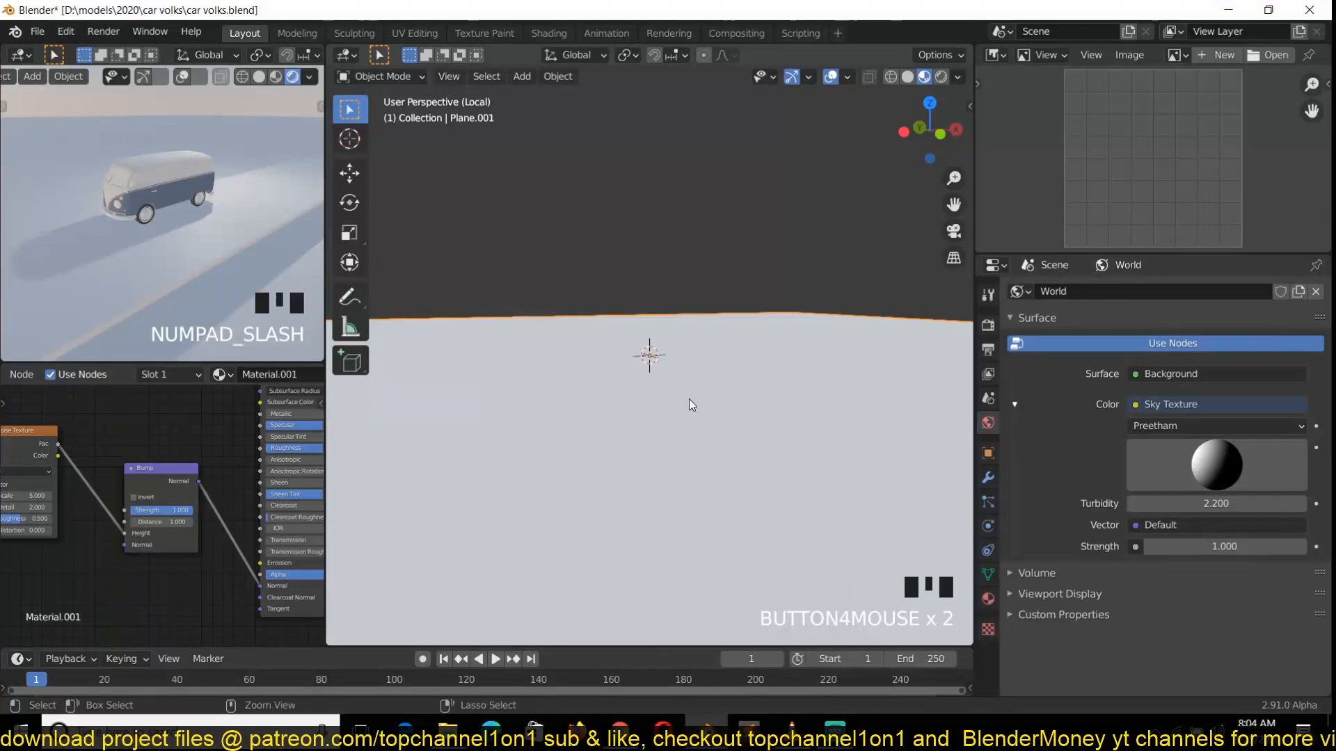
Step: Apply the large plane's object transform and lower its Principled BSDF Roughness to 0
key(ctrl+a)
click(687, 432)
middle_drag(223, 464, 155, 487)
drag(235, 470, 184, 470)
scroll(516, 399, down, 3)
key(grave)
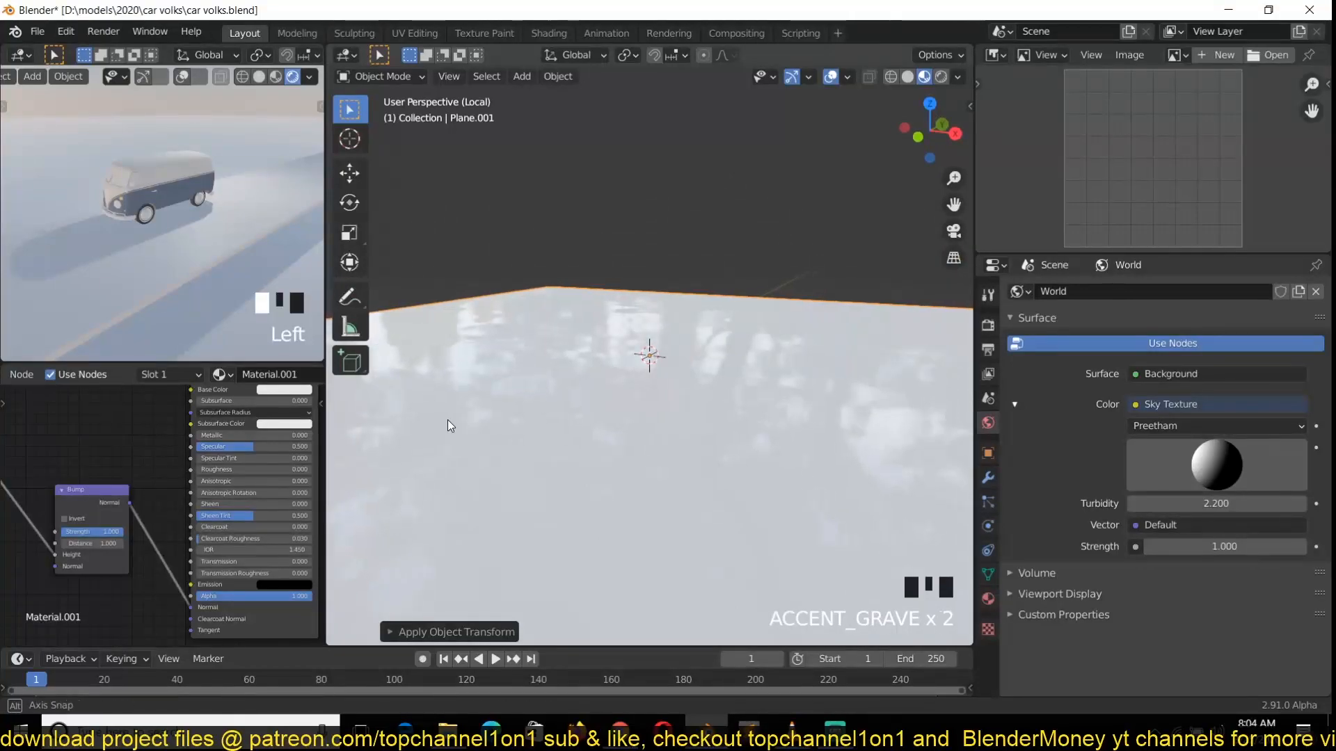
key(grave)
Step: Raise the Noise Texture Scale to 231, judging the ripple size in the rendered van view
middle_drag(44, 559, 250, 515)
drag(167, 474, 271, 474)
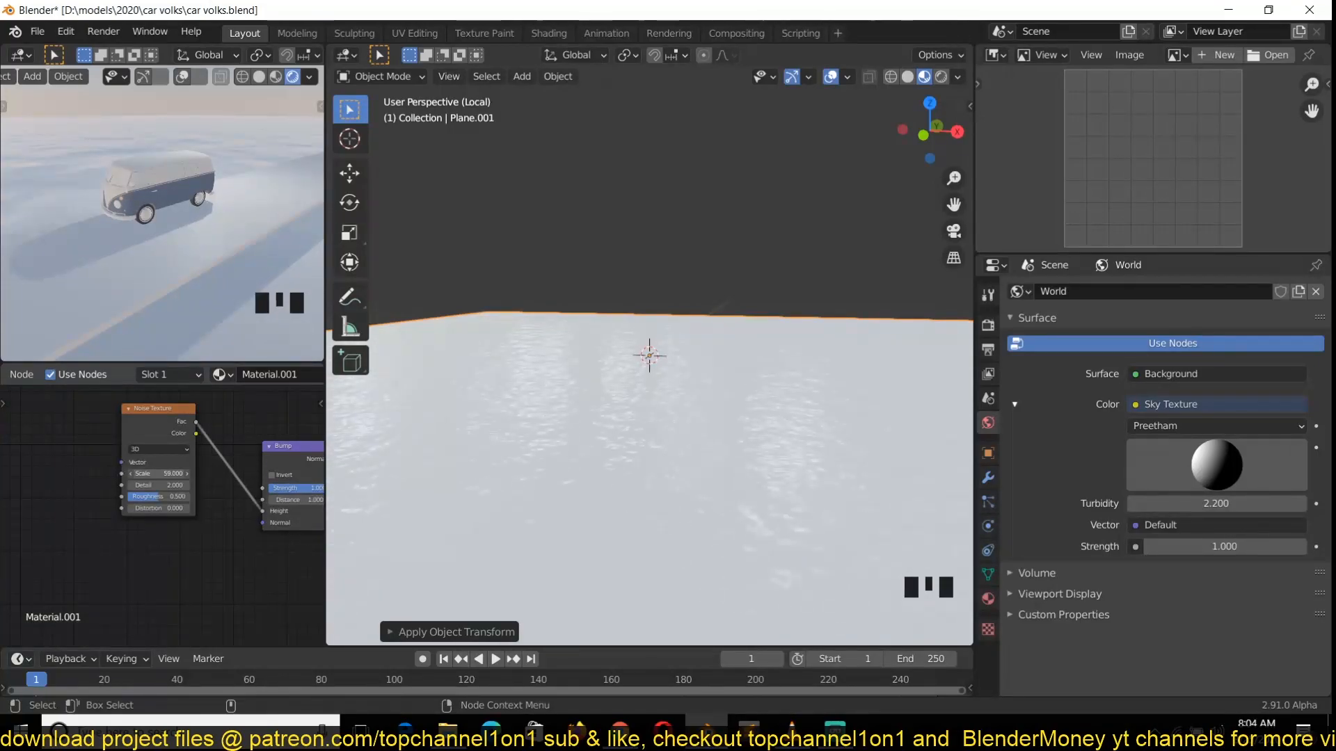
key(grave)
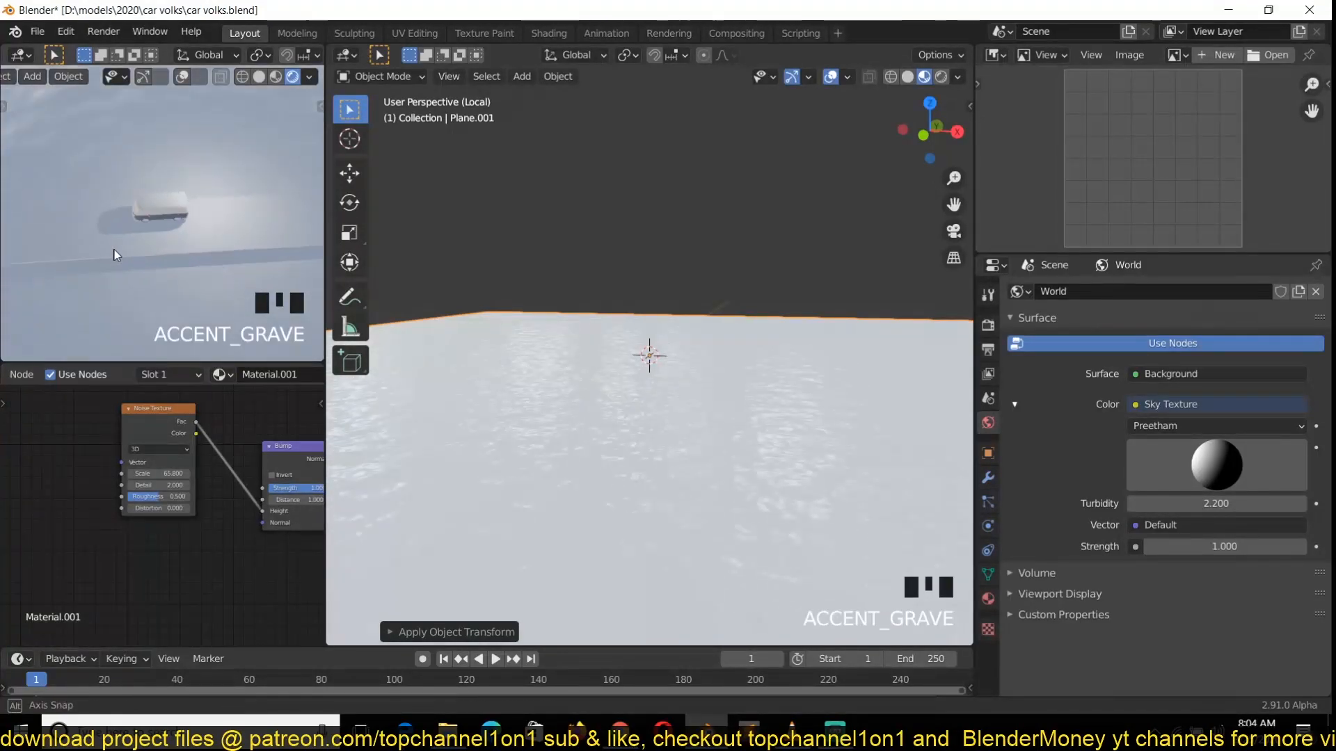
scroll(96, 217, down, 3)
key(grave)
scroll(167, 199, up, 8)
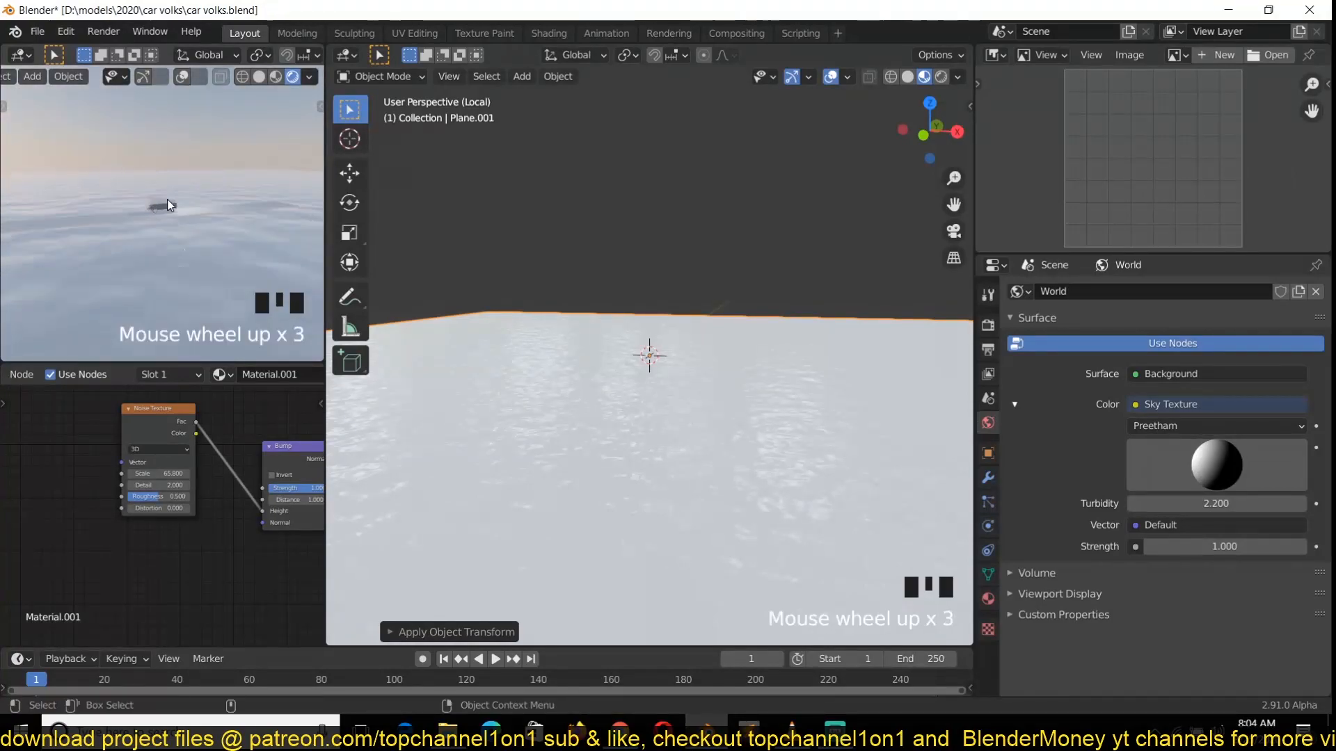
scroll(161, 220, down, 4)
key(grave)
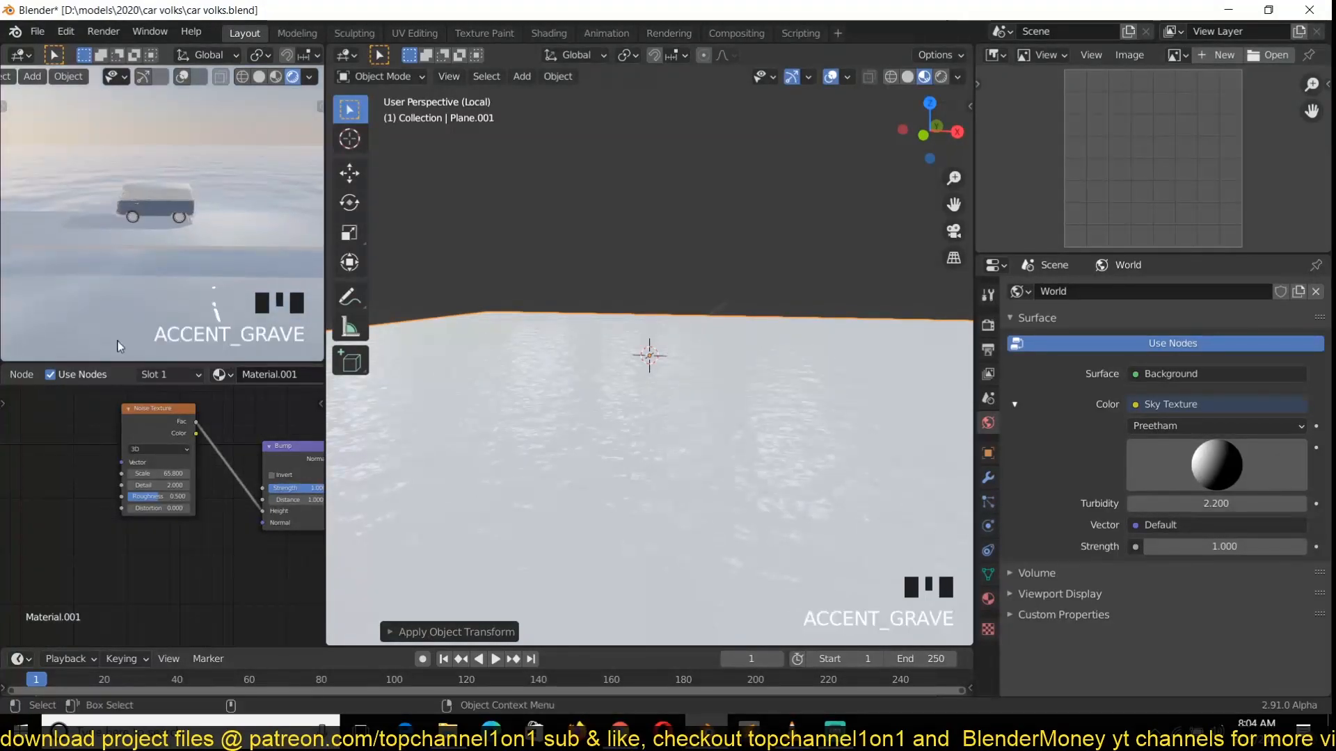
drag(176, 474, 242, 474)
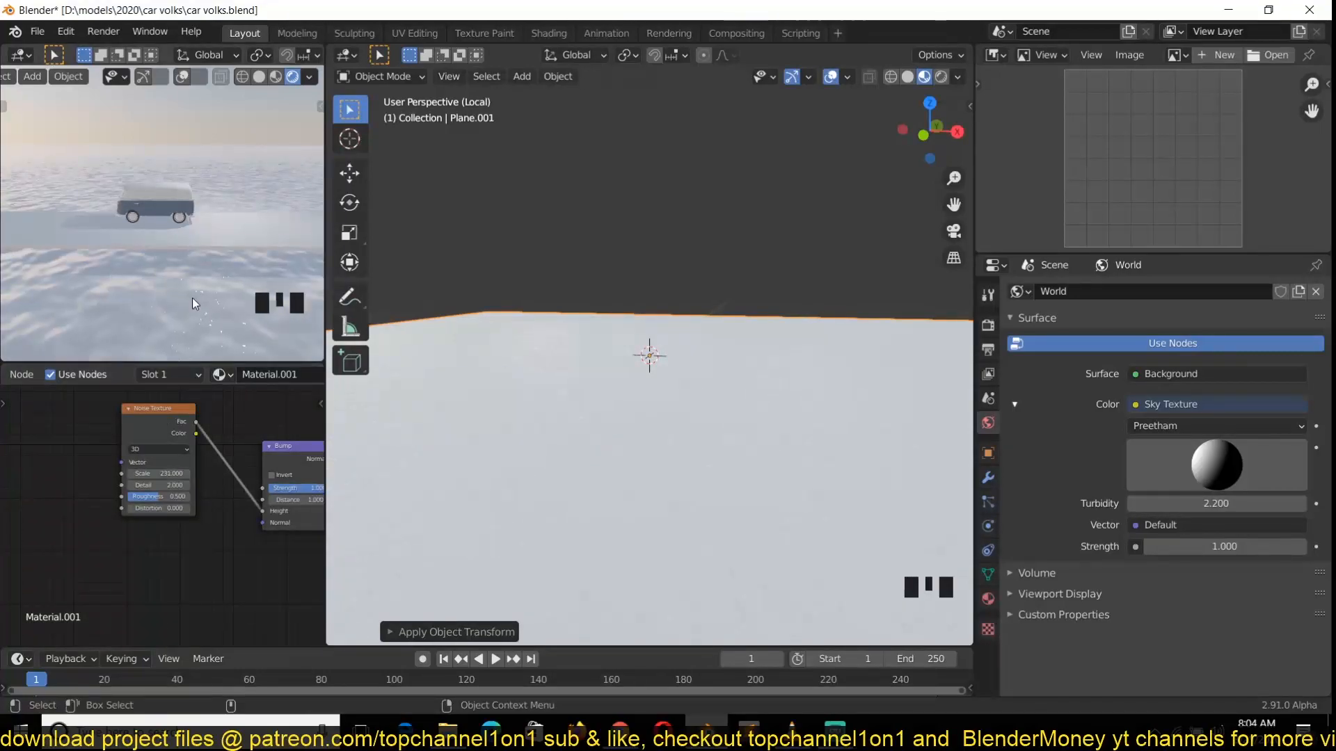
key(grave)
Step: Check the water in the reference video in VLC, and return to Blender
middle_drag(155, 552, 104, 555)
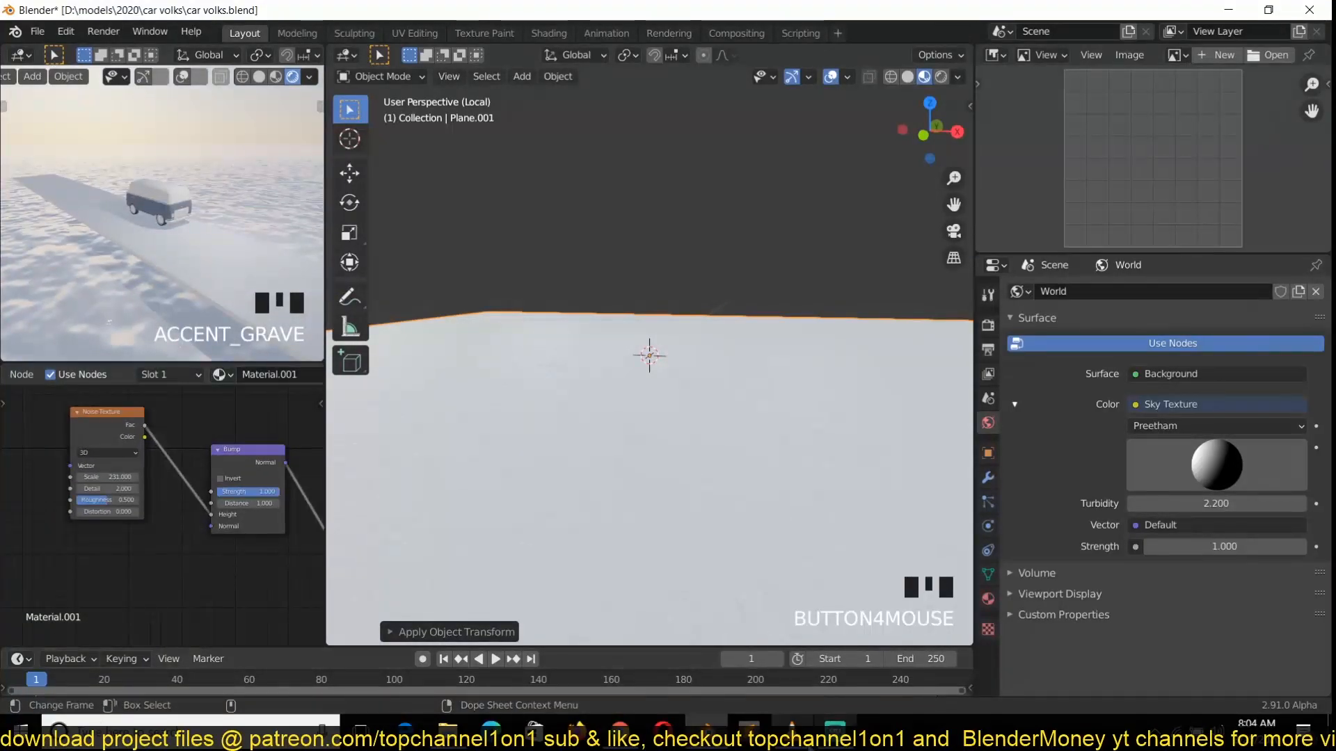
click(801, 737)
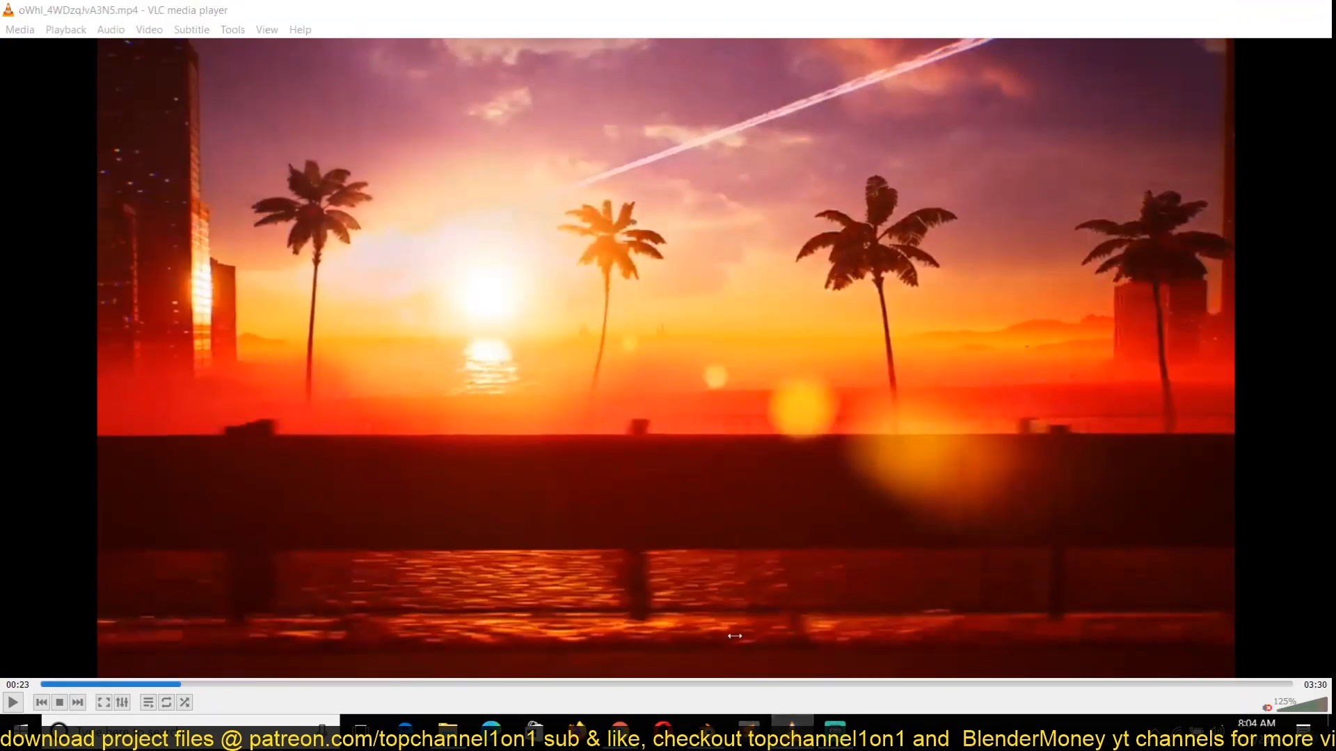
key(alt+Tab)
Step: Add Texture Coordinate and Mapping nodes feeding the Noise Texture's Vector input
middle_drag(157, 296, 289, 227)
middle_drag(130, 553, 165, 586)
drag(153, 443, 153, 476)
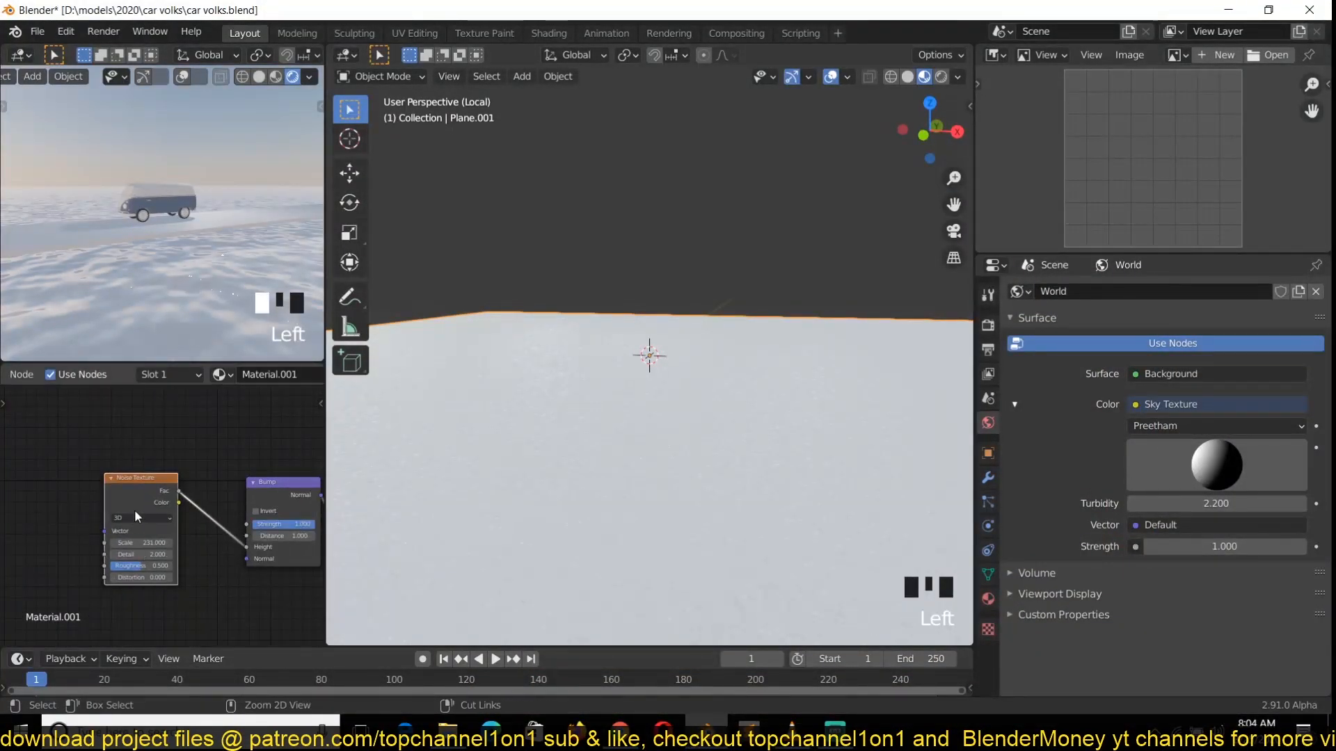
key(ctrl+t)
middle_drag(135, 510, 248, 466)
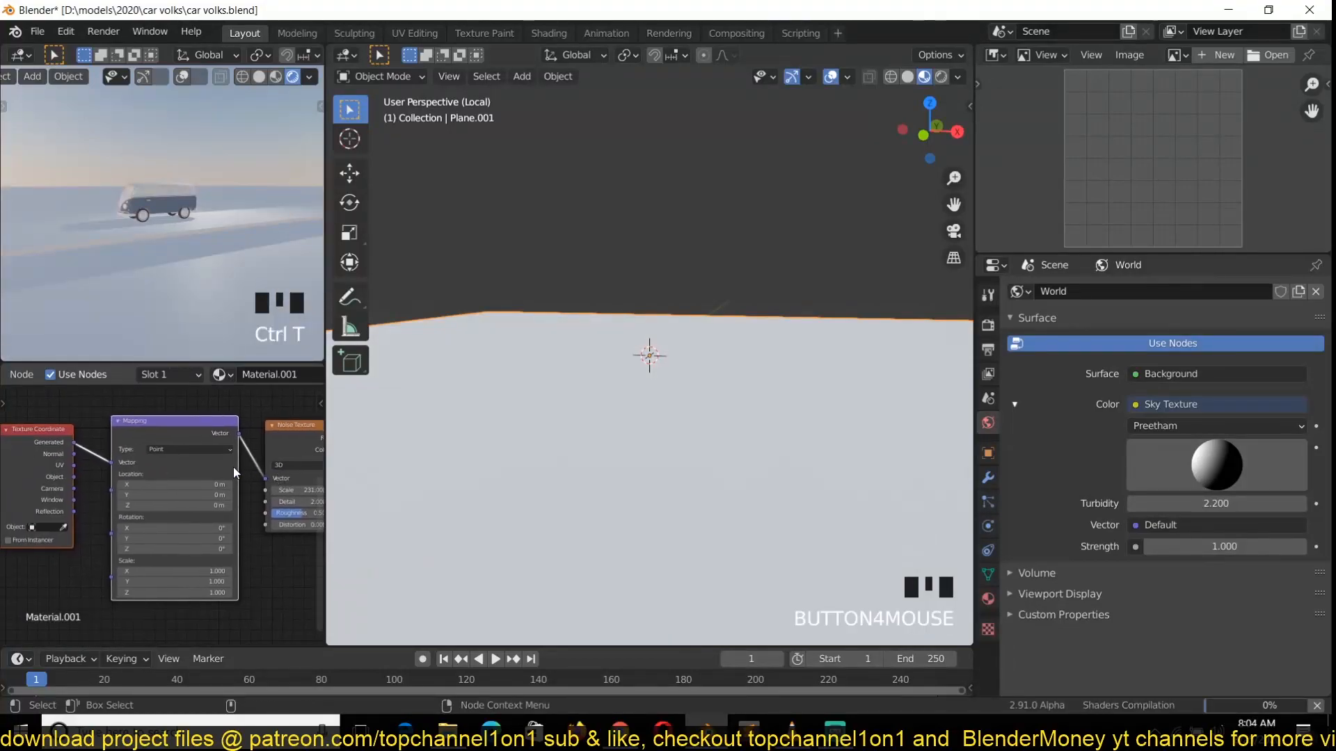
middle_drag(132, 495, 140, 493)
scroll(494, 393, down, 2)
key(grave)
scroll(645, 337, up, 4)
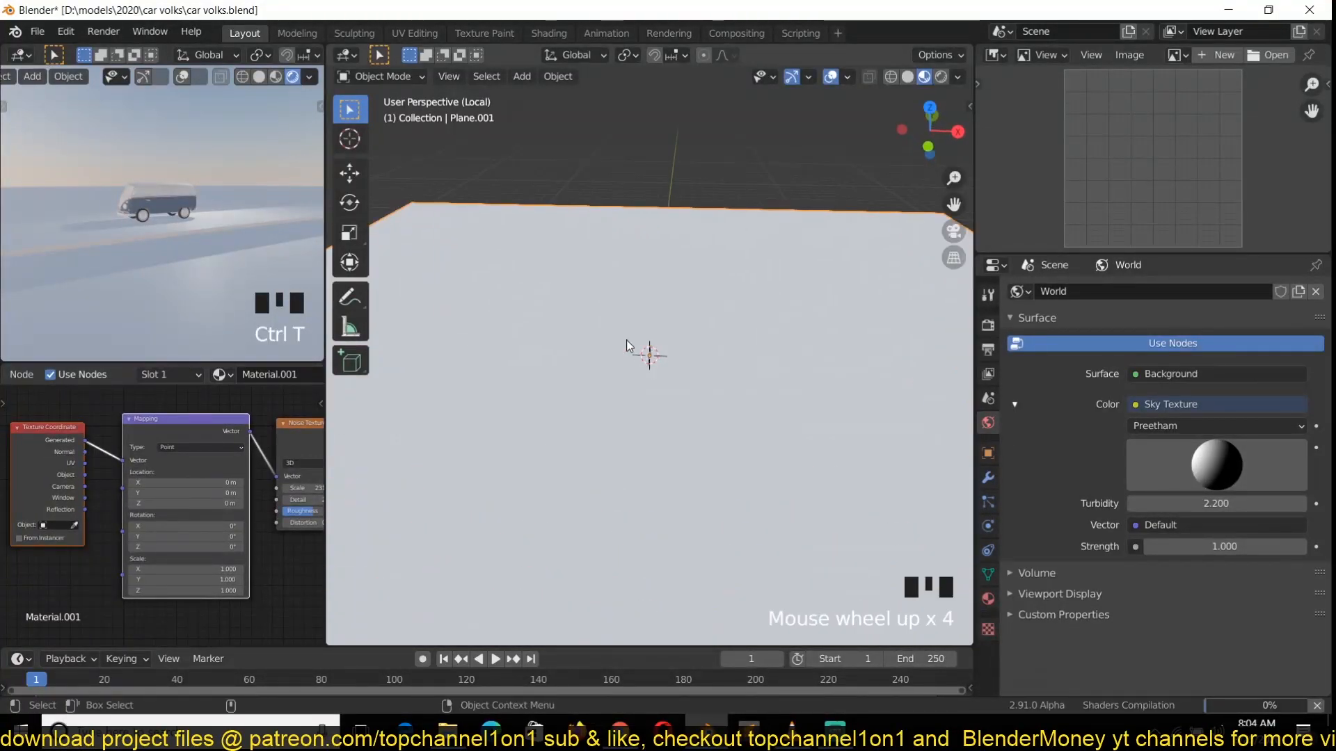
scroll(35, 518, down, 4)
Step: Set the water material's Metallic to 1 and check the reflections around the van in the rendered preview
middle_drag(283, 407, 60, 466)
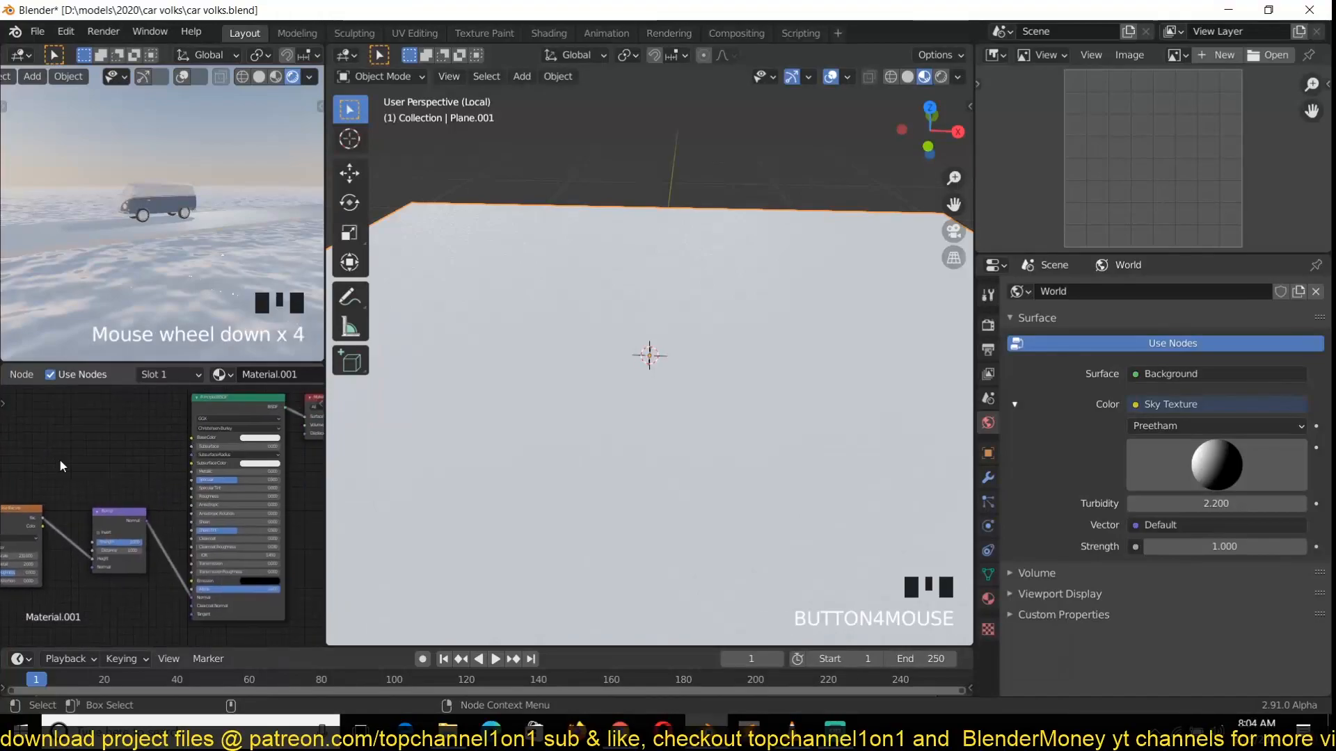
middle_drag(221, 473, 199, 494)
scroll(199, 494, up, 5)
drag(202, 486, 327, 486)
scroll(234, 301, down, 2)
scroll(234, 301, up, 1)
scroll(233, 304, up, 2)
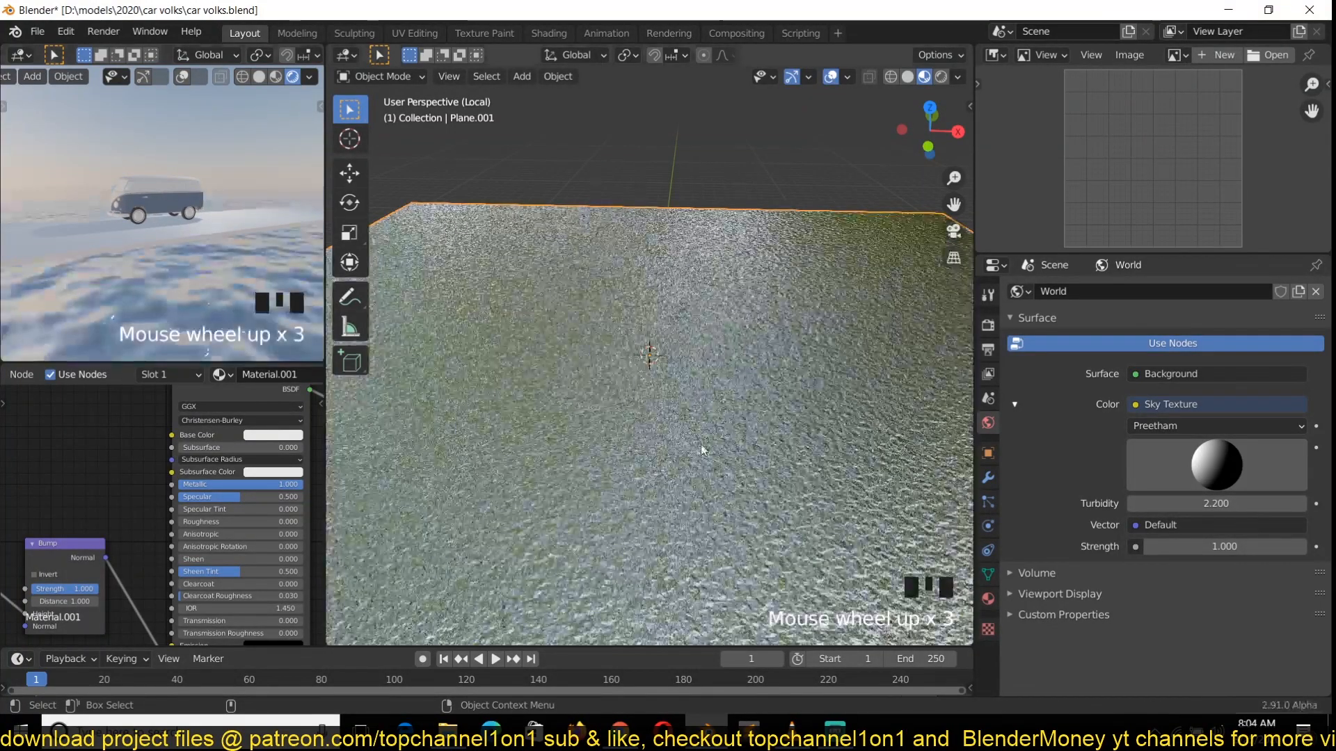
key(grave)
scroll(566, 409, up, 4)
scroll(566, 409, down, 4)
middle_drag(198, 299, 93, 291)
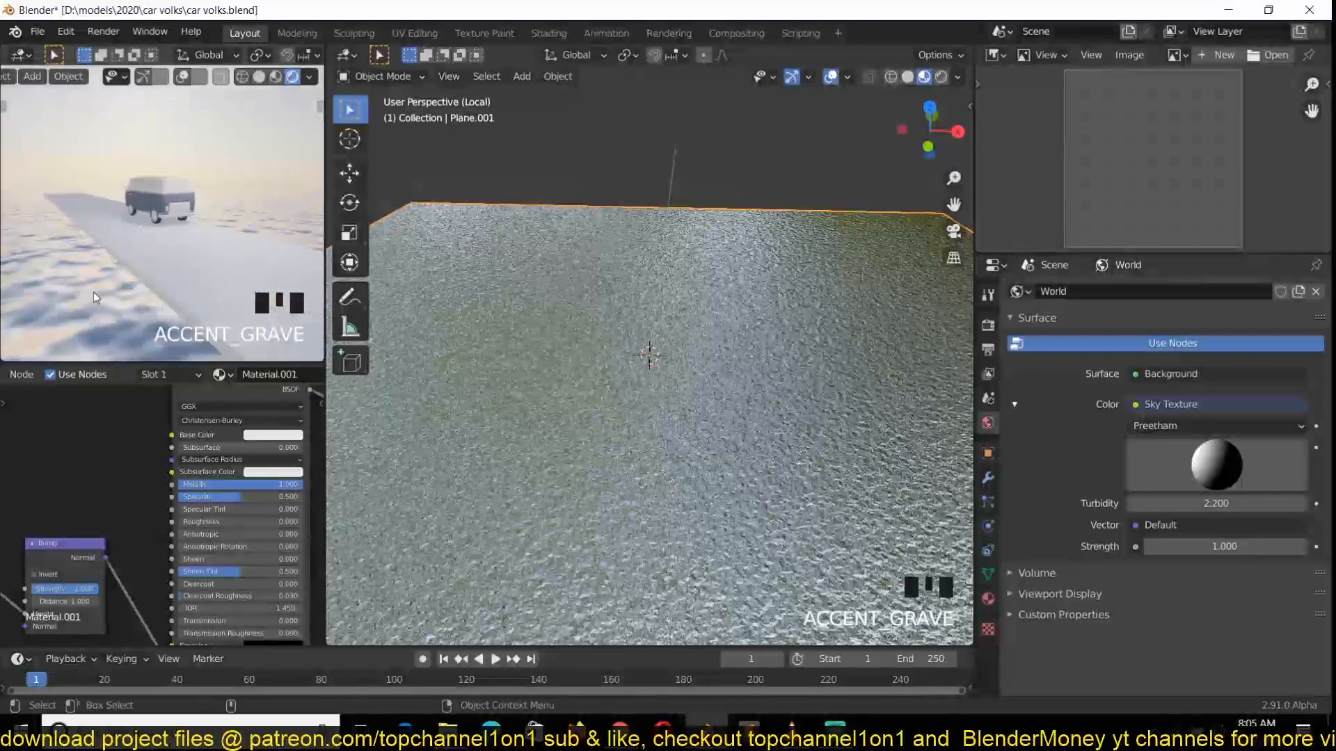
Step: Set the water's Base Color to a muted yellow-green with hue 0.154, saturation 0.136 and value 0.754
scroll(247, 472, up, 4)
middle_drag(204, 485, 149, 504)
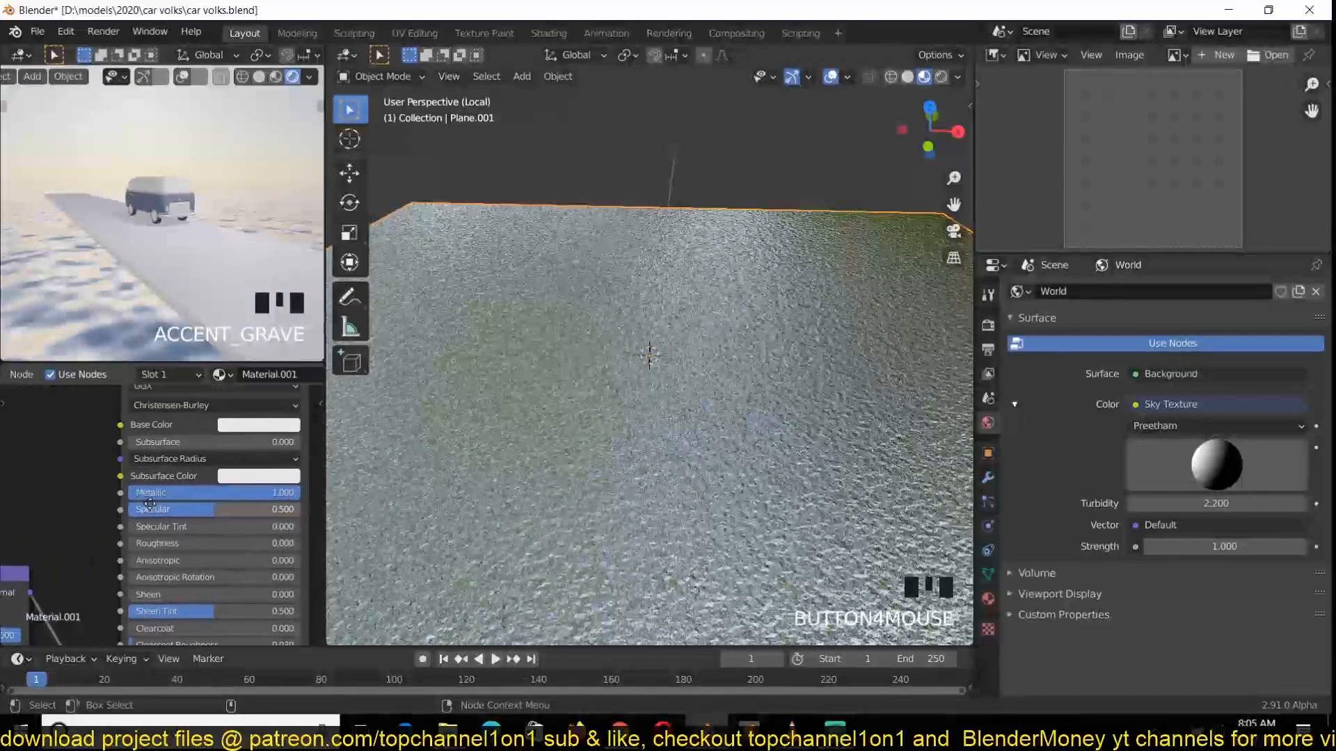
click(248, 426)
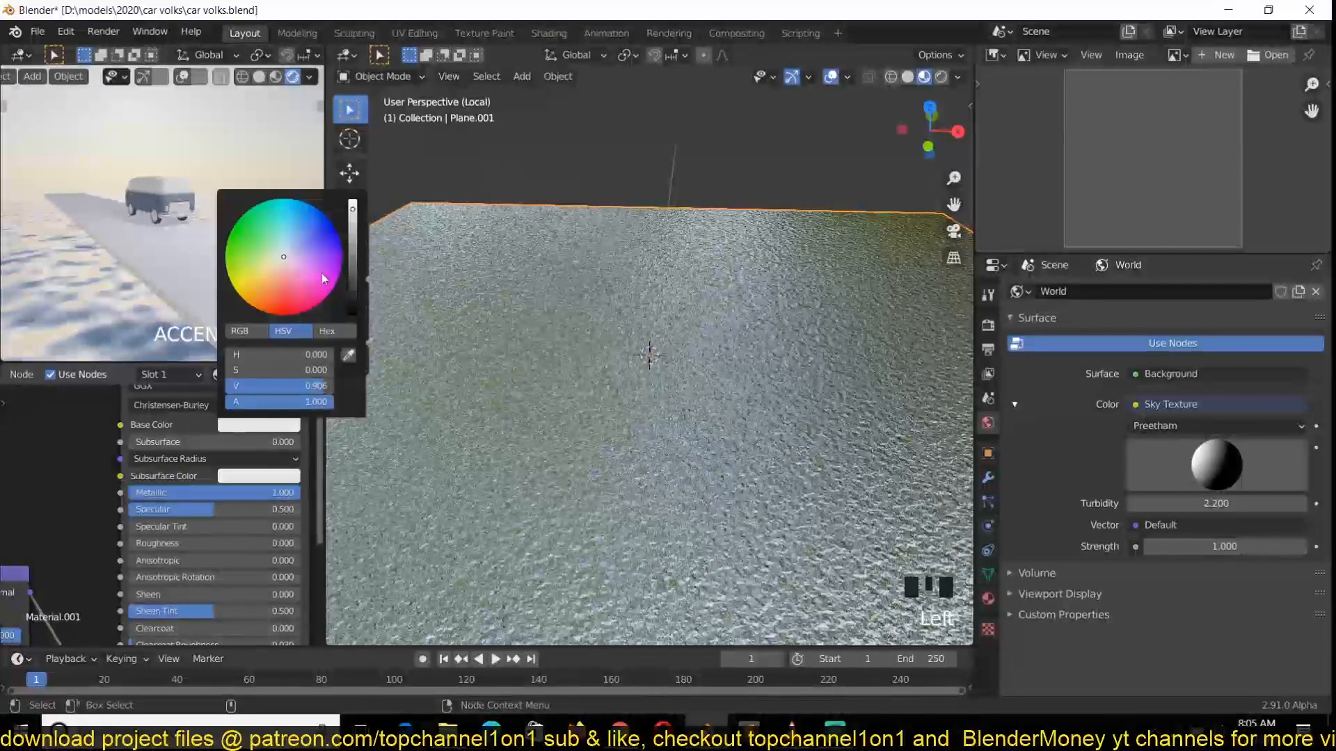
mouse_move(361, 210)
mouse_down()
mouse_move(353, 310)
mouse_move(353, 228)
mouse_up()
drag(276, 259, 278, 260)
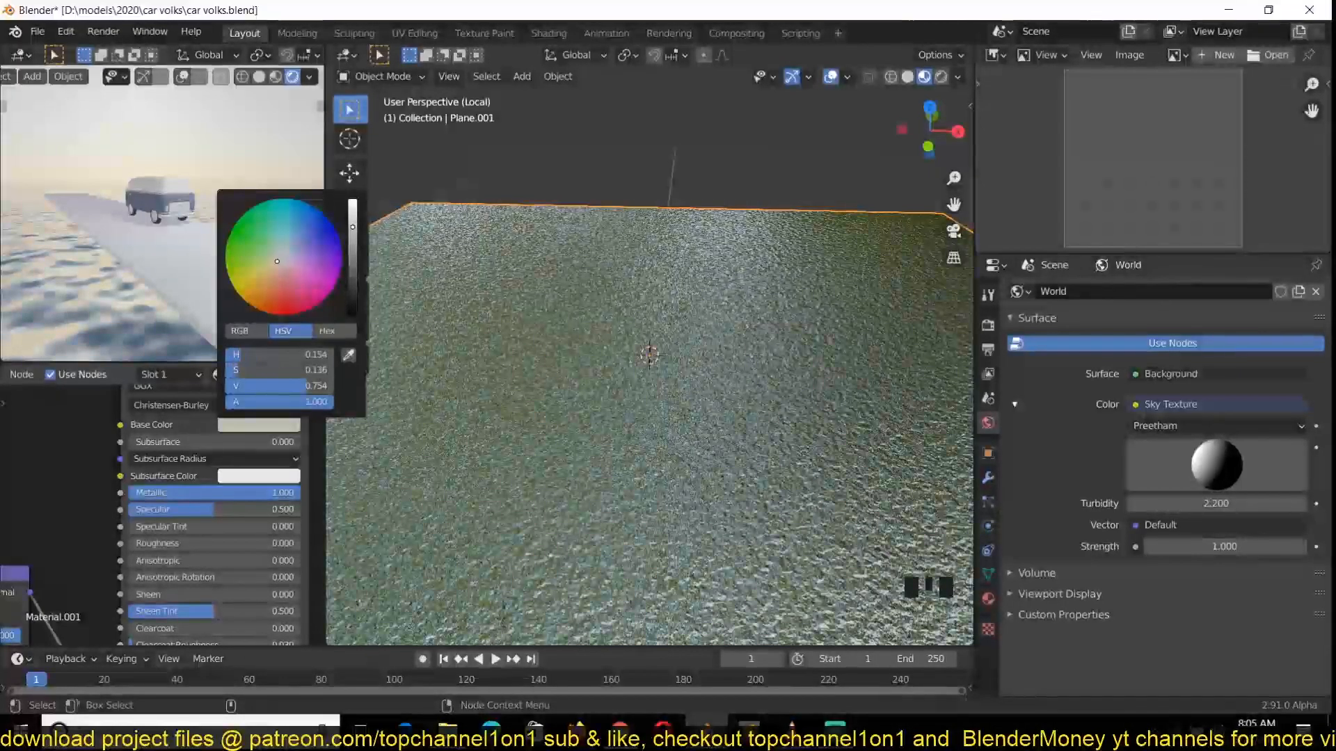
scroll(533, 391, up, 15)
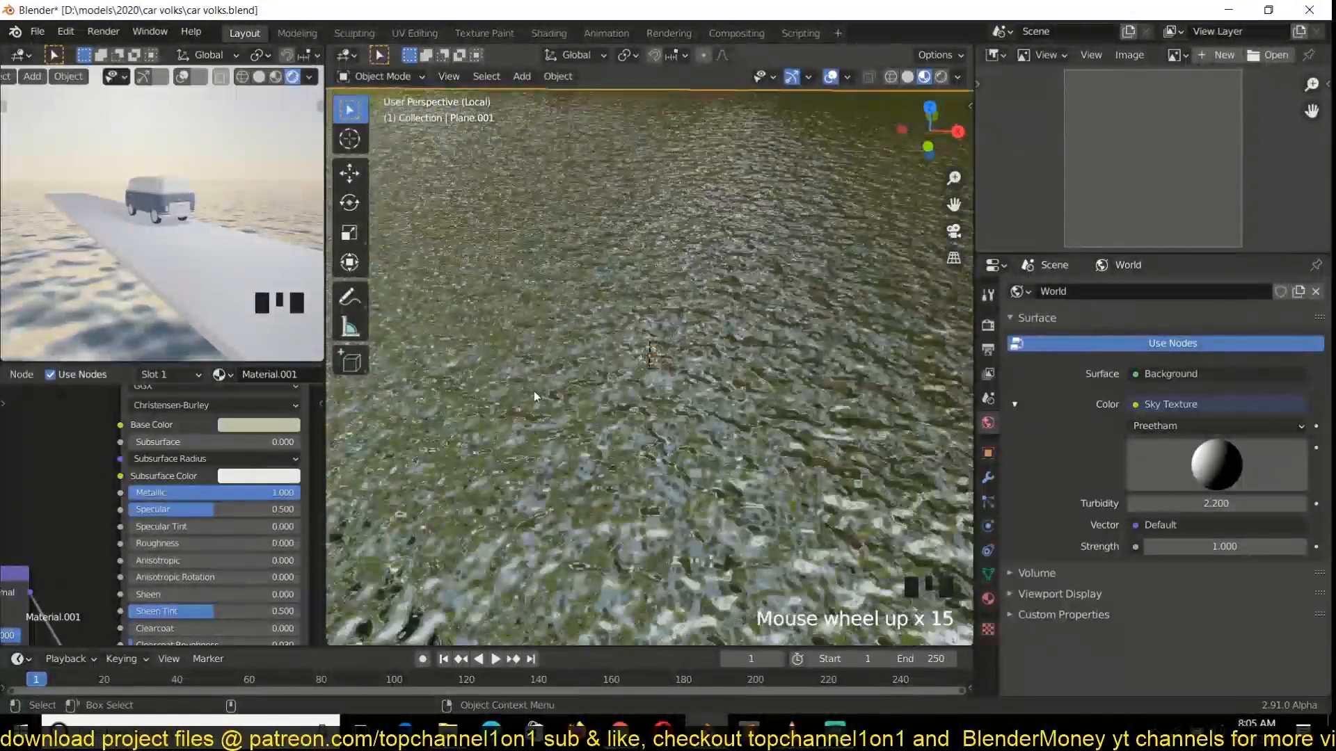
scroll(174, 582, down, 11)
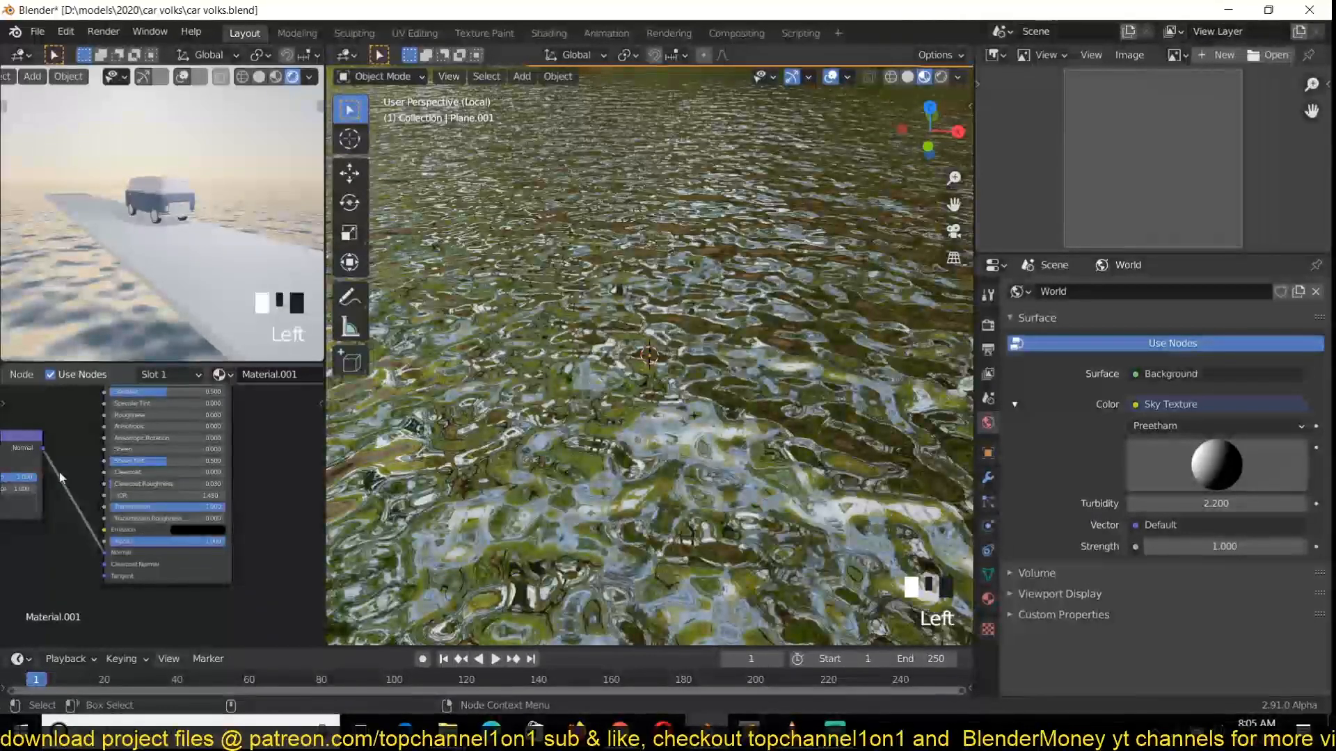
Step: Set the water material's Metallic to 0
scroll(516, 426, down, 3)
middle_drag(176, 387, 198, 519)
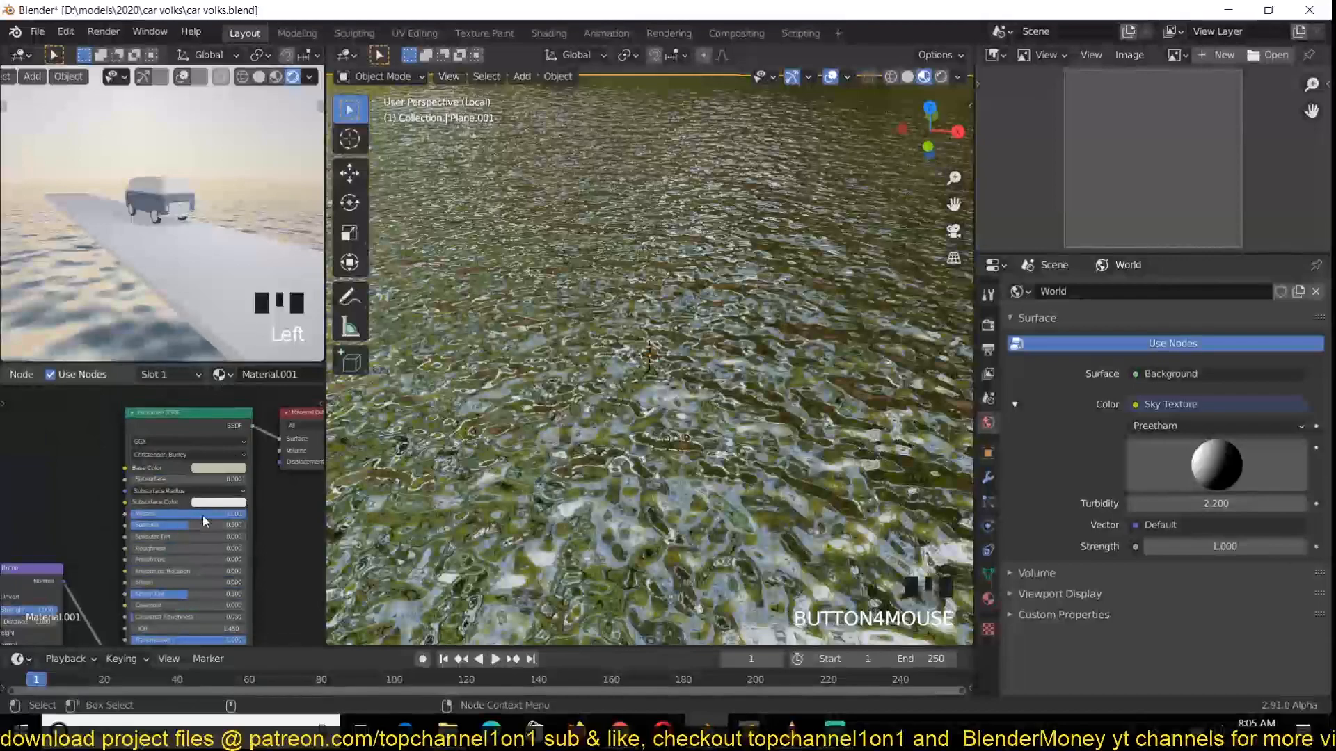
drag(197, 519, 90, 519)
scroll(499, 201, down, 2)
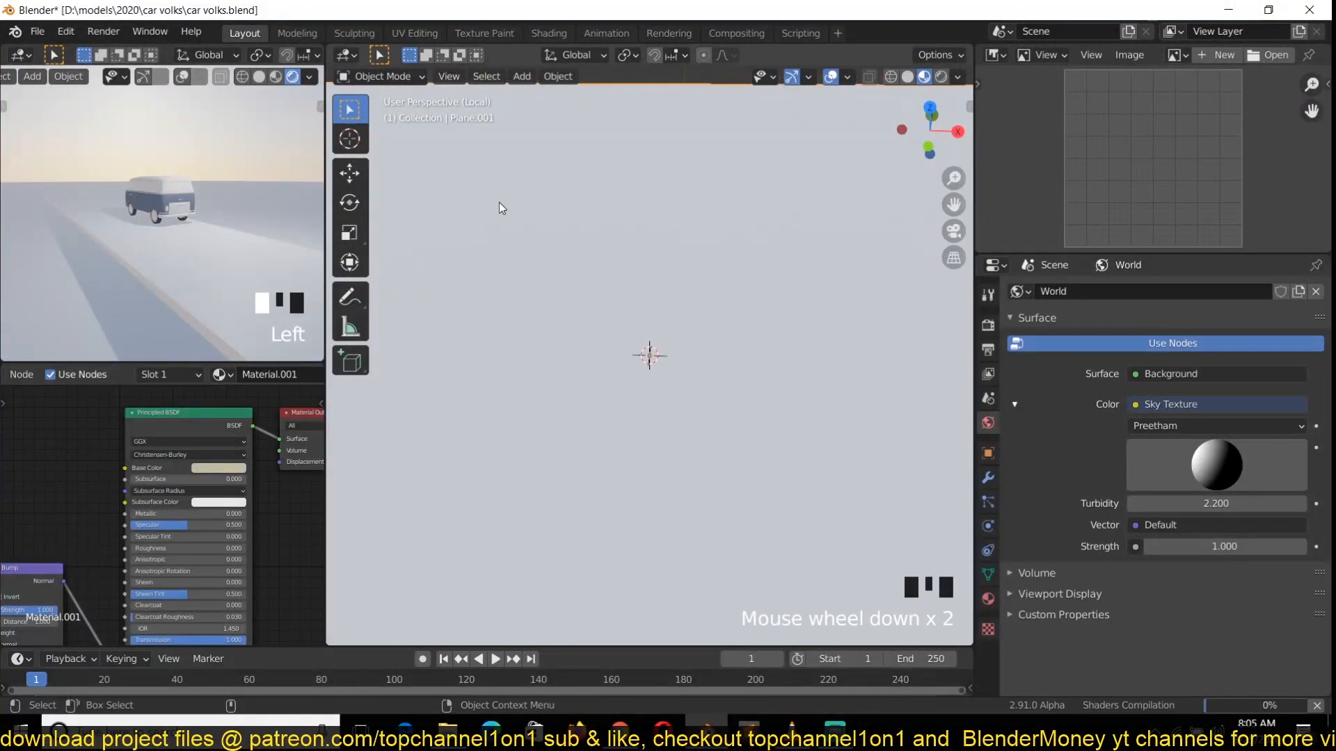
scroll(499, 202, up, 1)
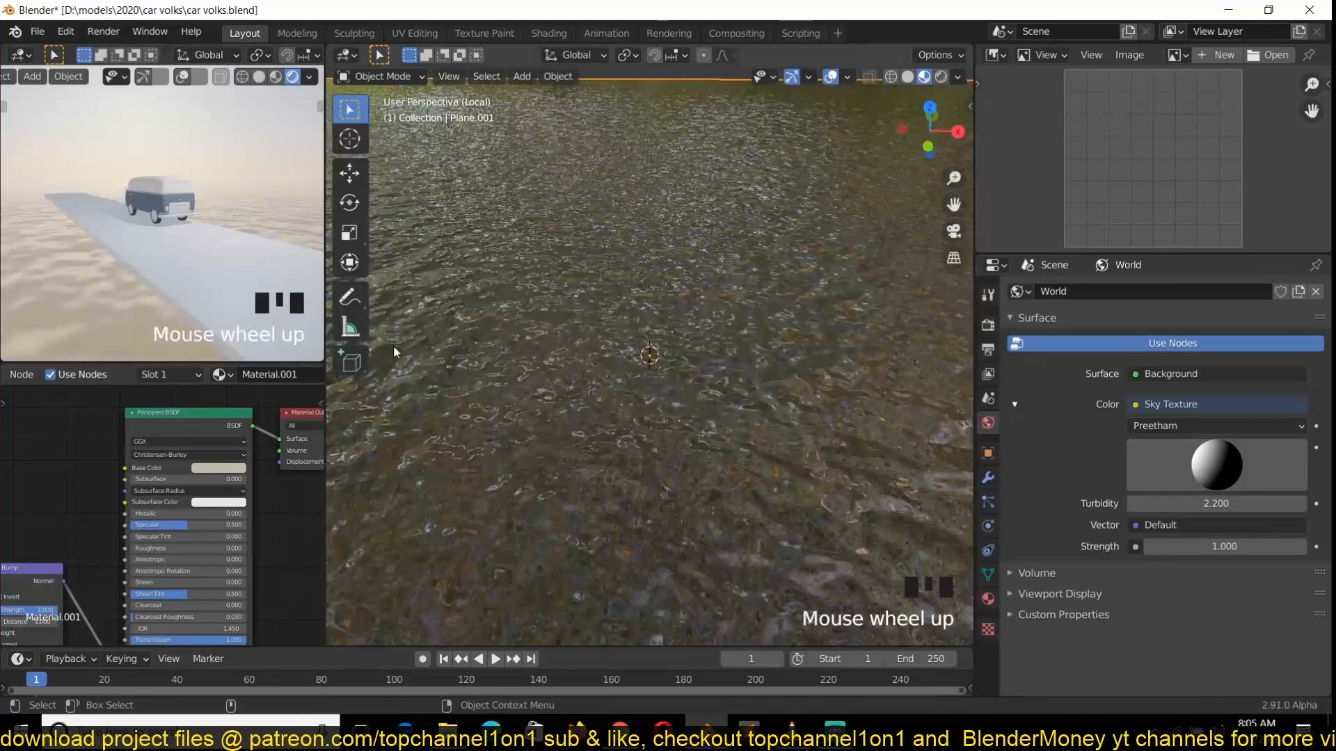
Step: Examine the water's reflections and ripples around the van from different distances and angles in the rendered preview
scroll(461, 337, down, 7)
scroll(101, 272, down, 5)
middle_drag(101, 272, 185, 288)
key(alt+a)
scroll(224, 302, up, 3)
scroll(561, 328, down, 5)
scroll(670, 271, up, 9)
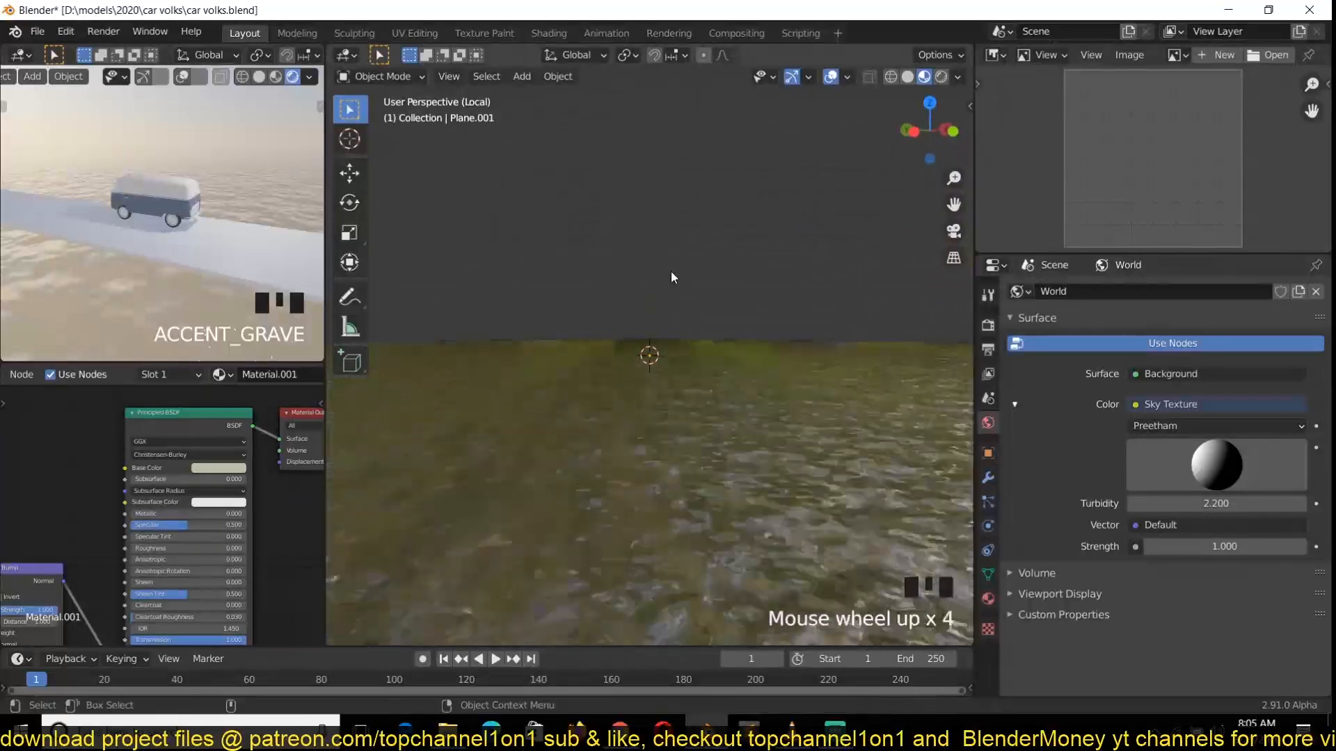
scroll(228, 247, down, 3)
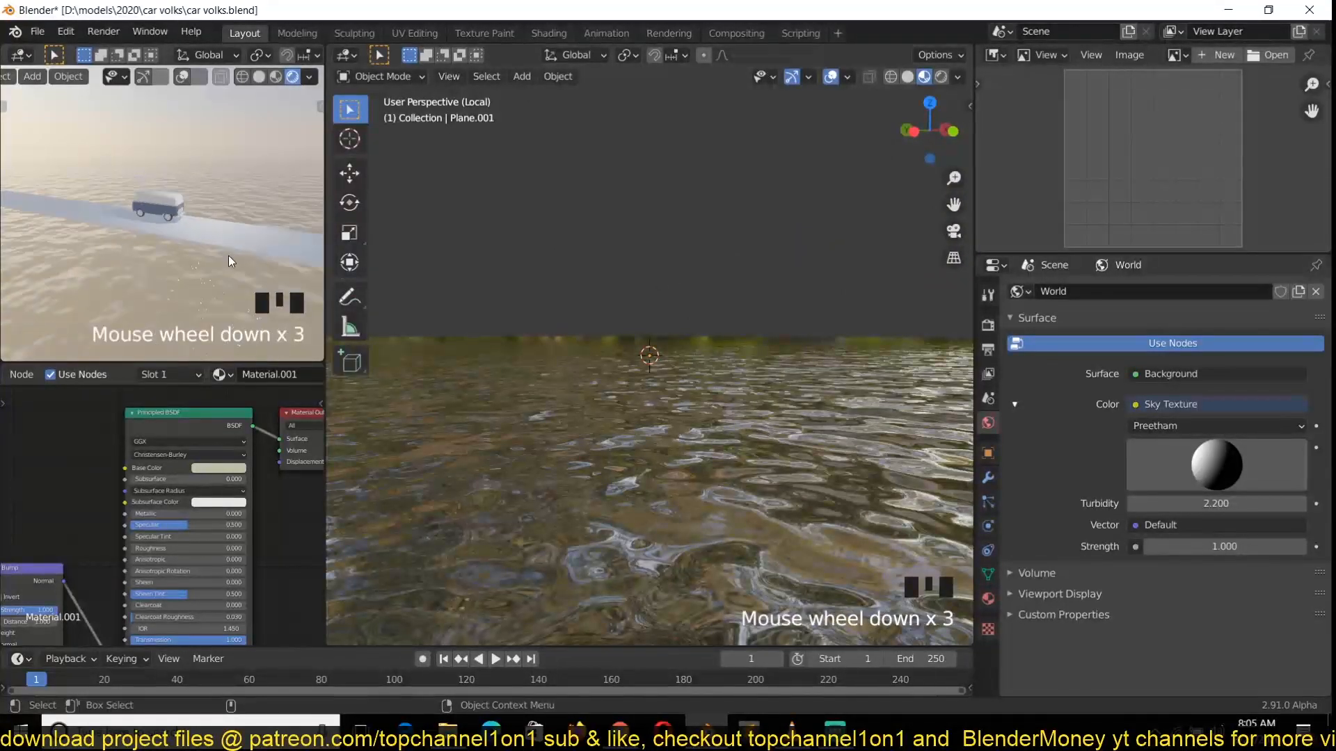
Step: Frame the van from the side, low over the water, and align the camera to that view
scroll(543, 251, down, 3)
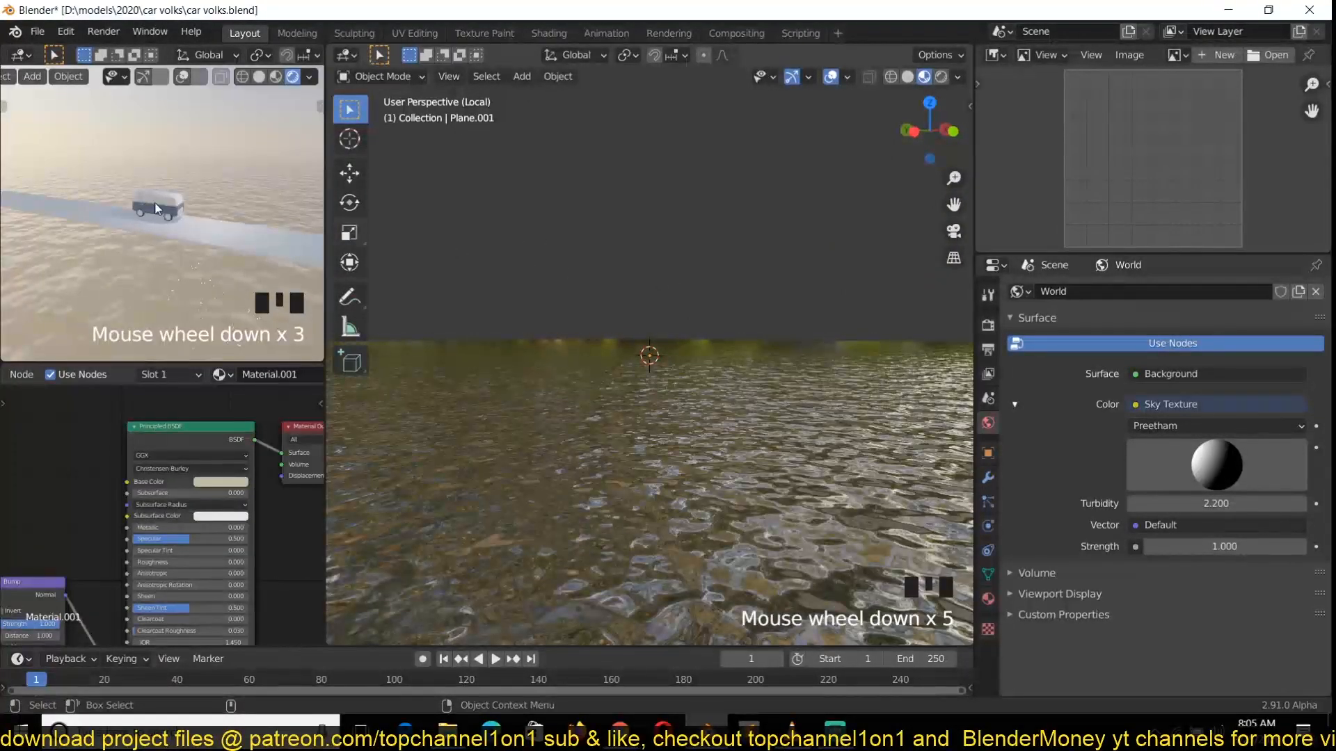
scroll(120, 205, up, 4)
middle_drag(123, 207, 218, 174)
scroll(224, 179, down, 4)
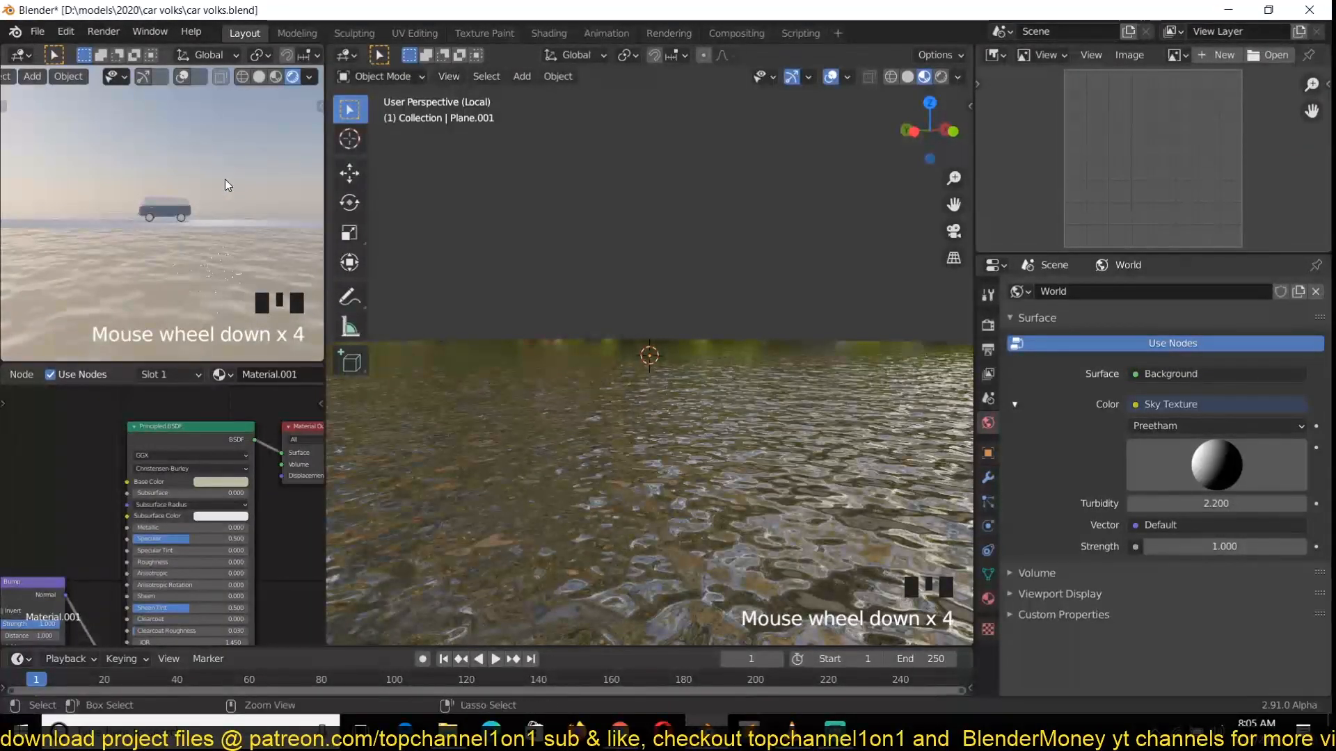
key(ctrl+alt+KP_0)
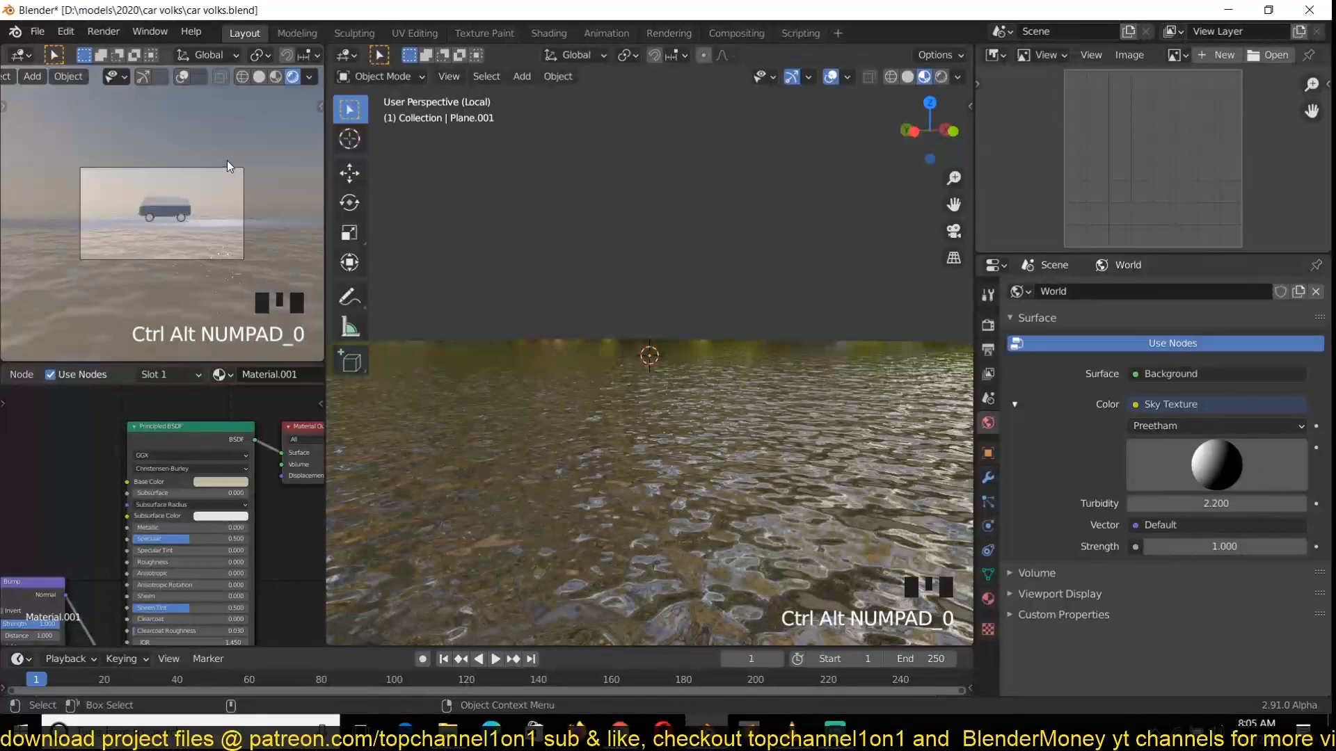
Step: Watch a short stretch of the sunset reference video in VLC, and return to Blender
click(226, 161)
click(227, 161)
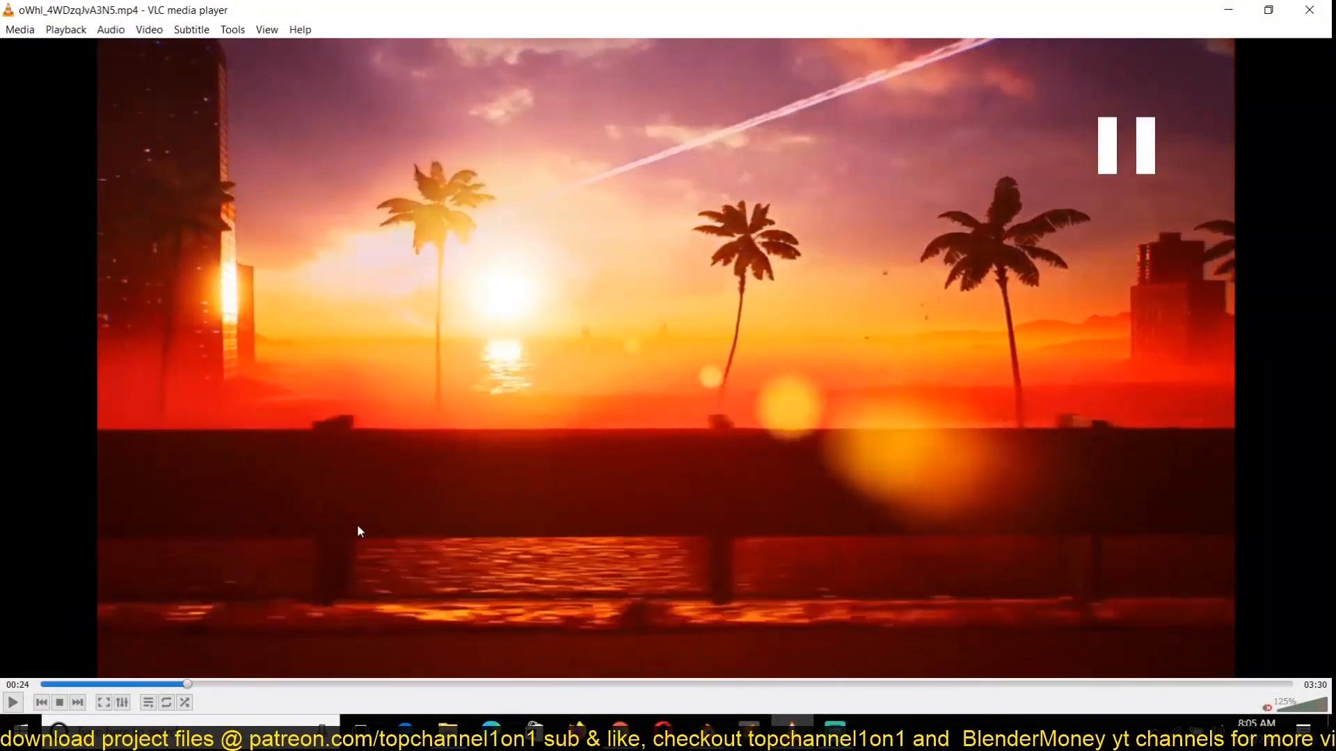
key(space)
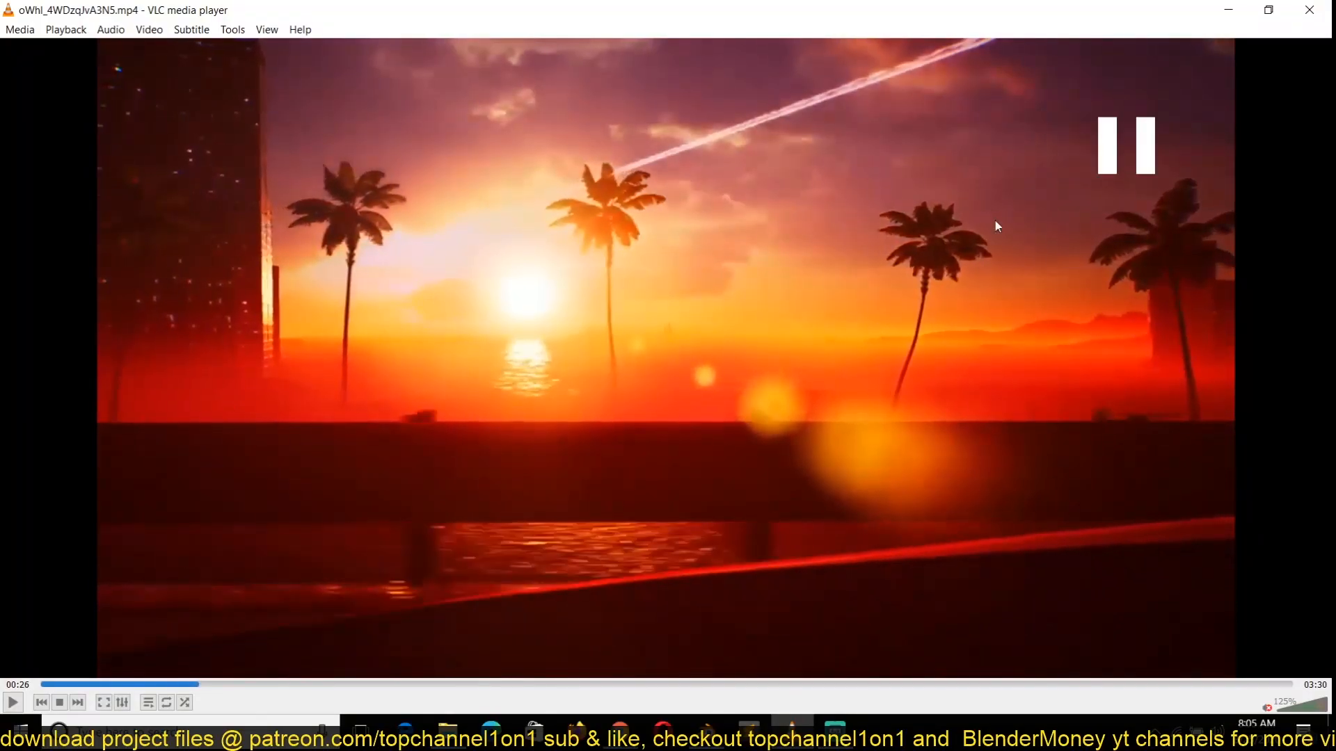
click(1246, 10)
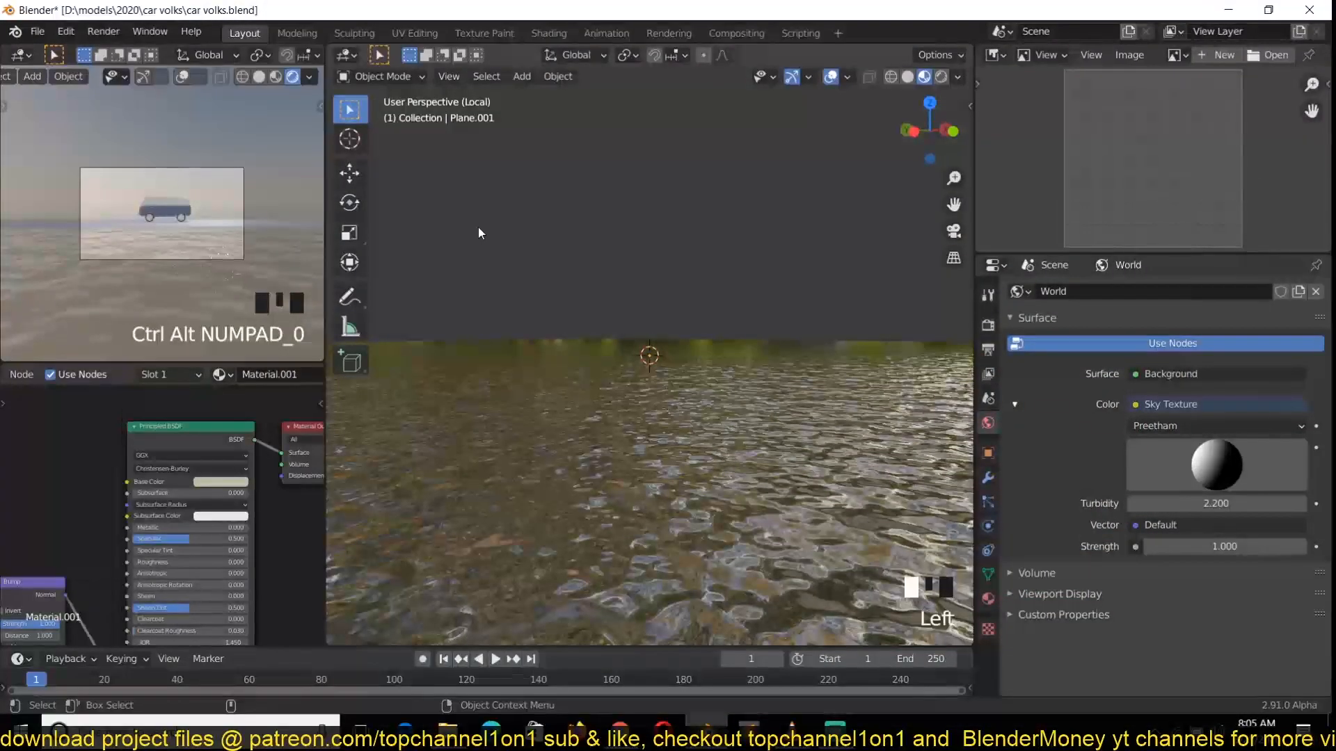
Step: Leave local view, show the scene from the top in wireframe and select the camera
key(KP_7)
key(KP_Divide)
scroll(528, 252, down, 6)
scroll(541, 260, up, 2)
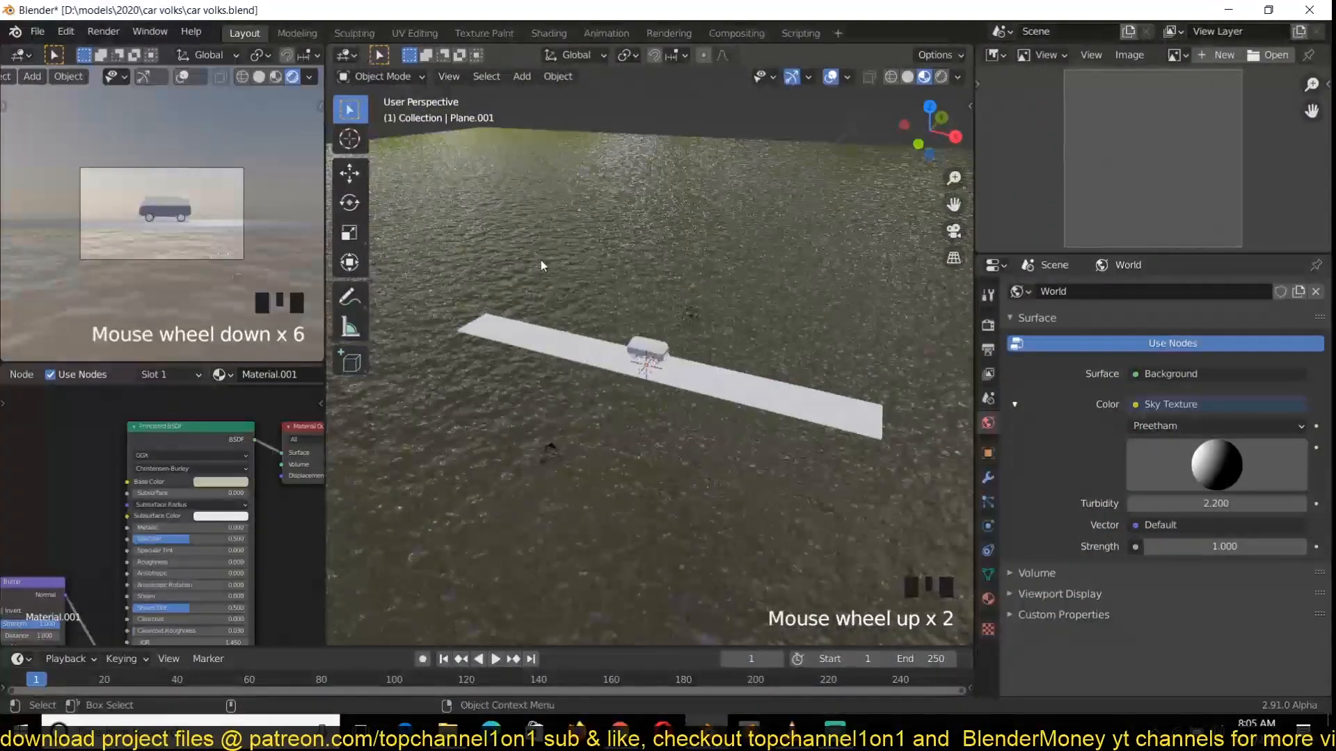
key(KP_7)
scroll(671, 426, down, 2)
key(z)
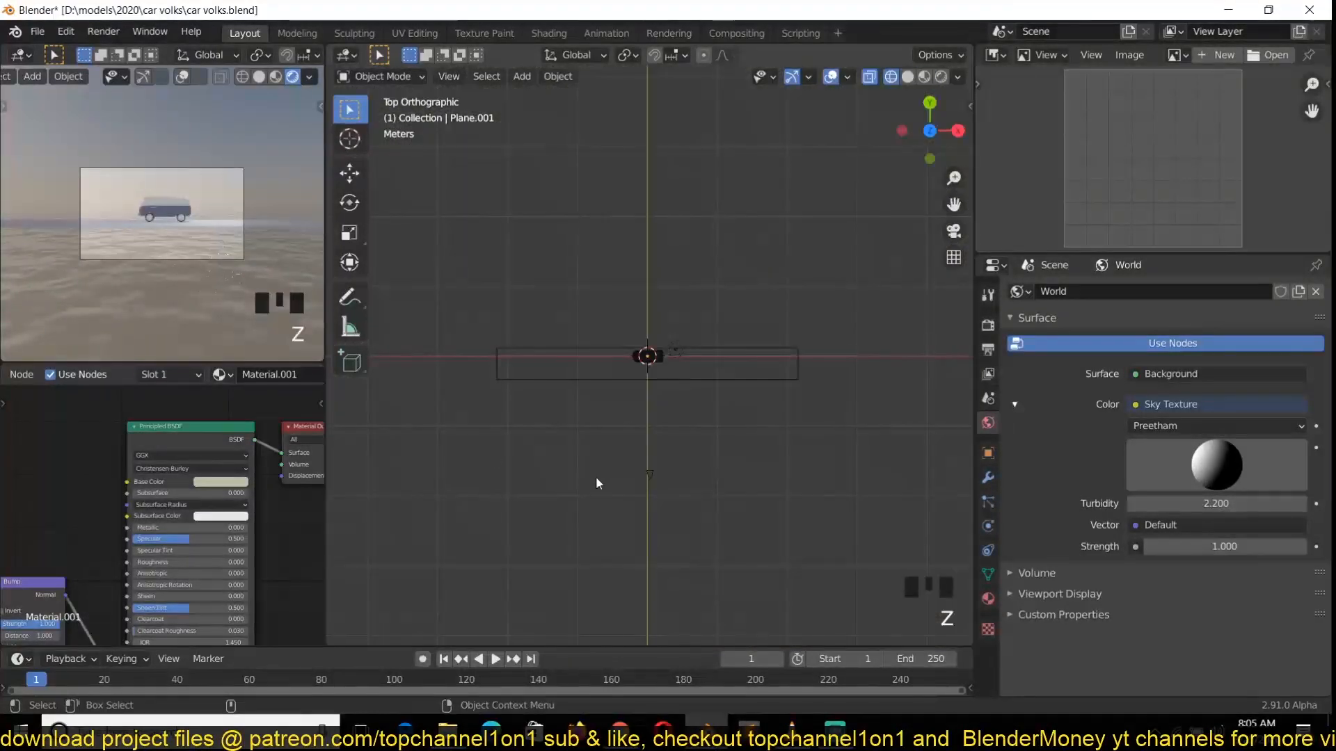
click(647, 478)
scroll(662, 393, up, 14)
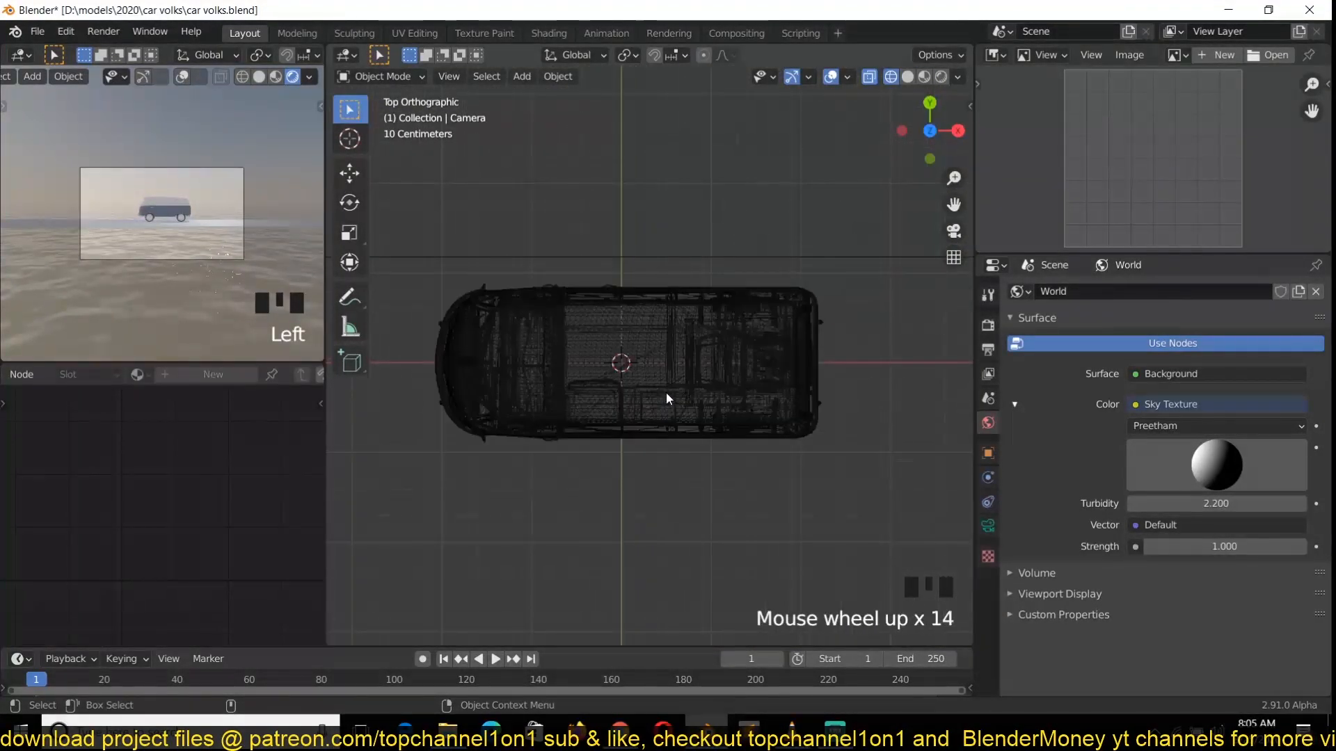
Step: Replace the image editor area with an Outliner and make it taller
click(991, 56)
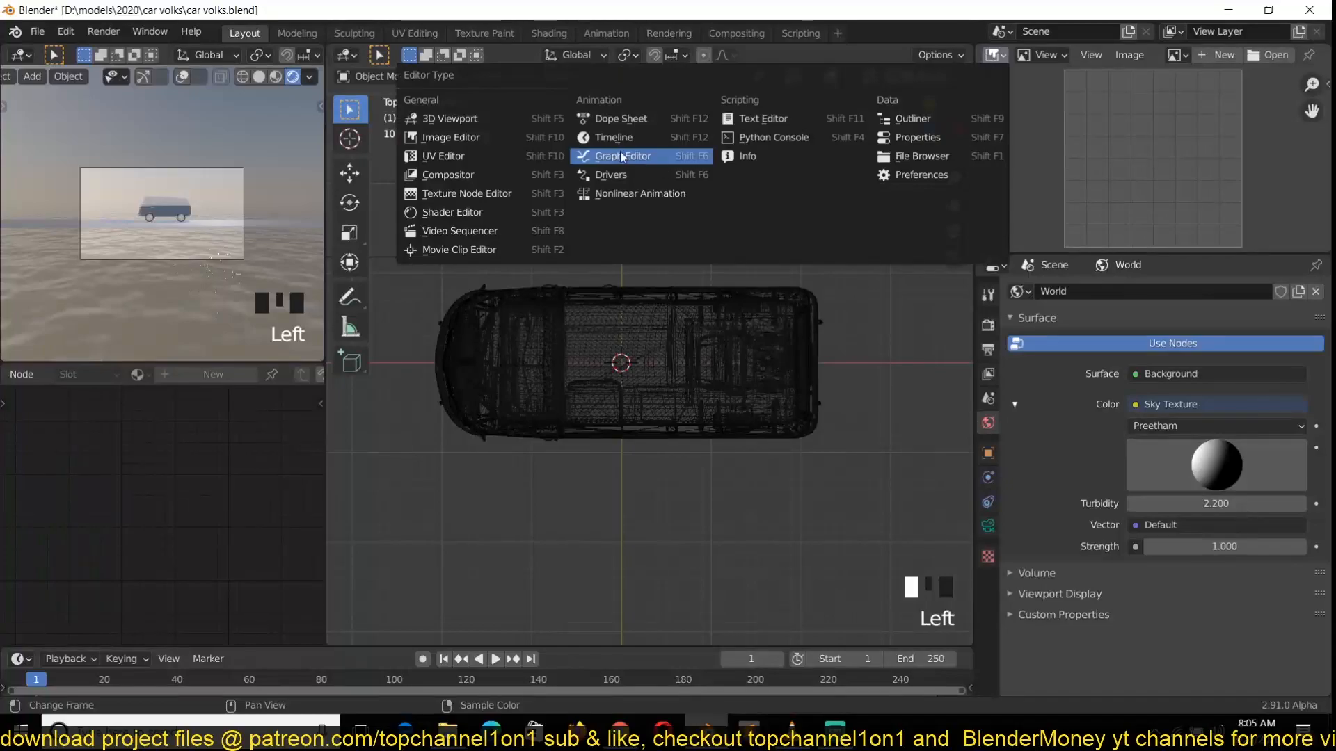
click(950, 127)
drag(1073, 256, 1075, 395)
Step: Move all the van's parts into a new collection named car, and collapse it in the Outliner
drag(419, 478, 873, 277)
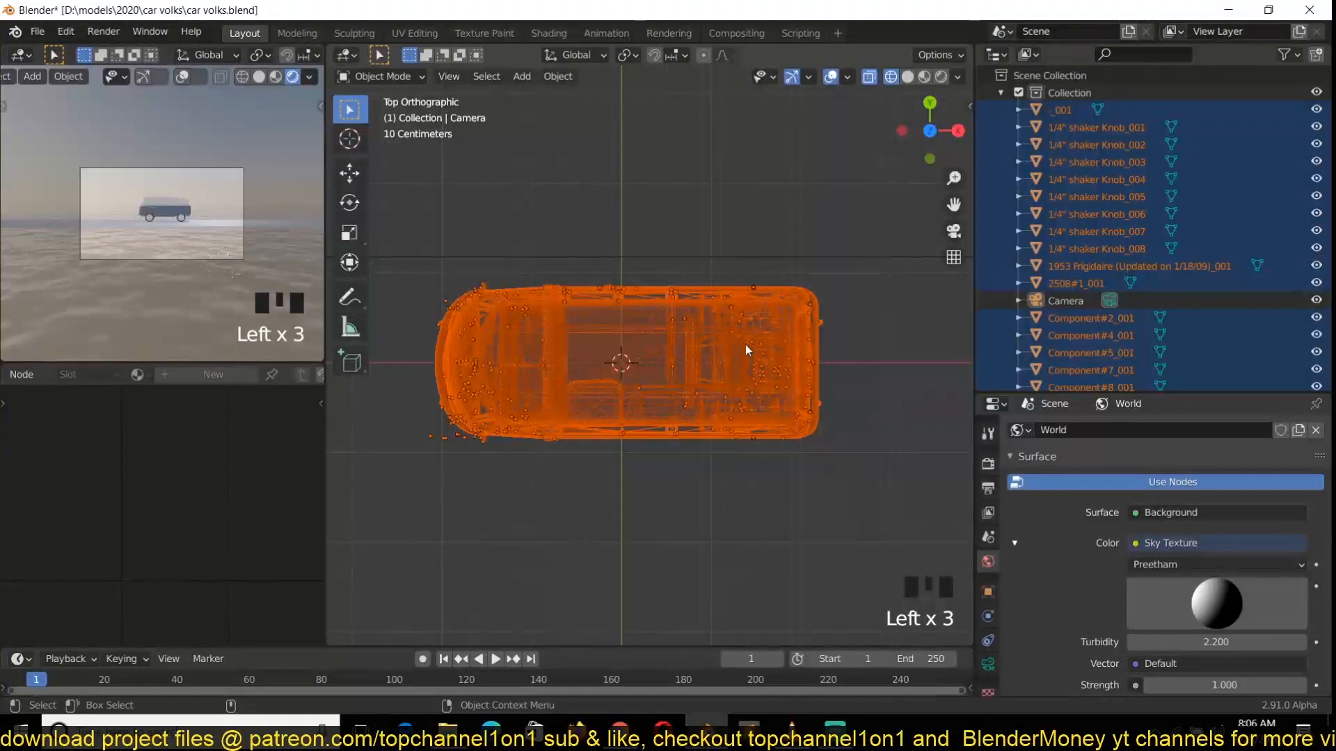
key(m)
click(707, 340)
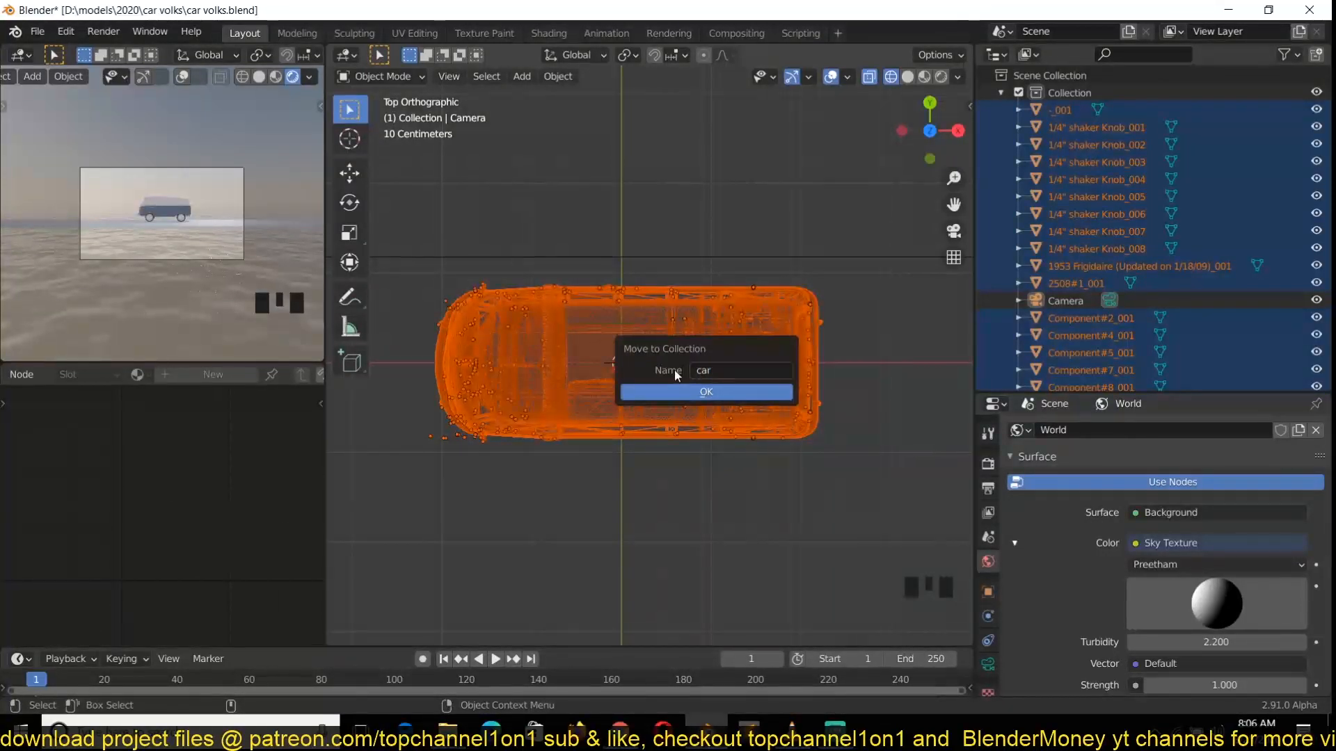
click(704, 391)
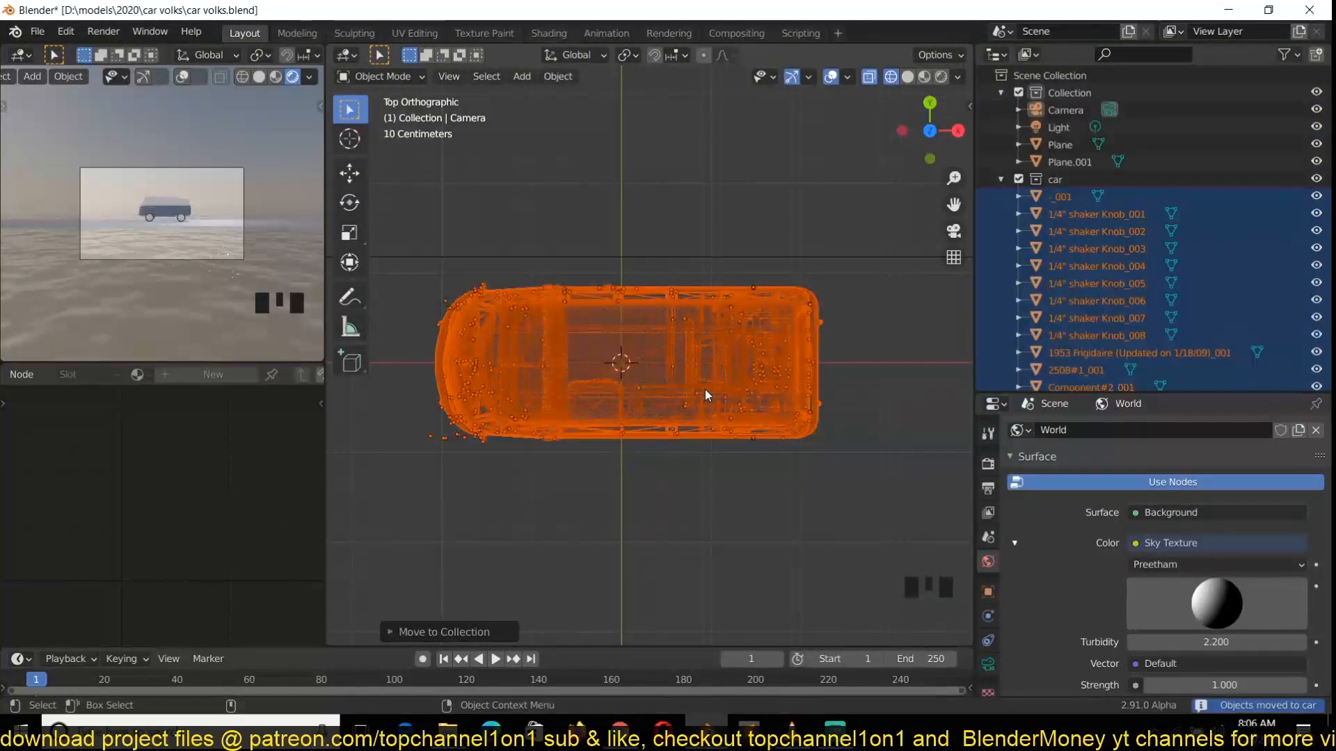
click(1001, 180)
Step: Snap the 3D cursor to the van's roof part, add a cube empty there and move it over the van
click(777, 279)
click(648, 348)
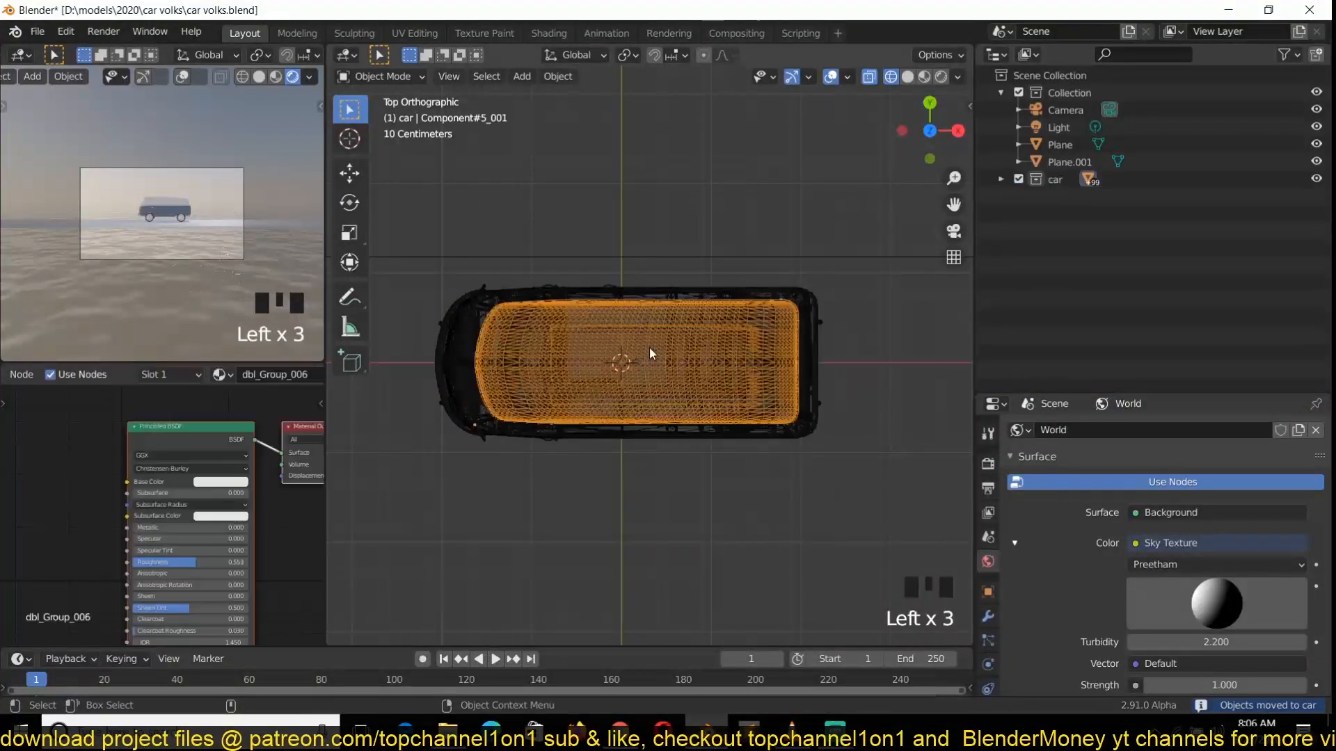
key(shift+s)
key(shift+a)
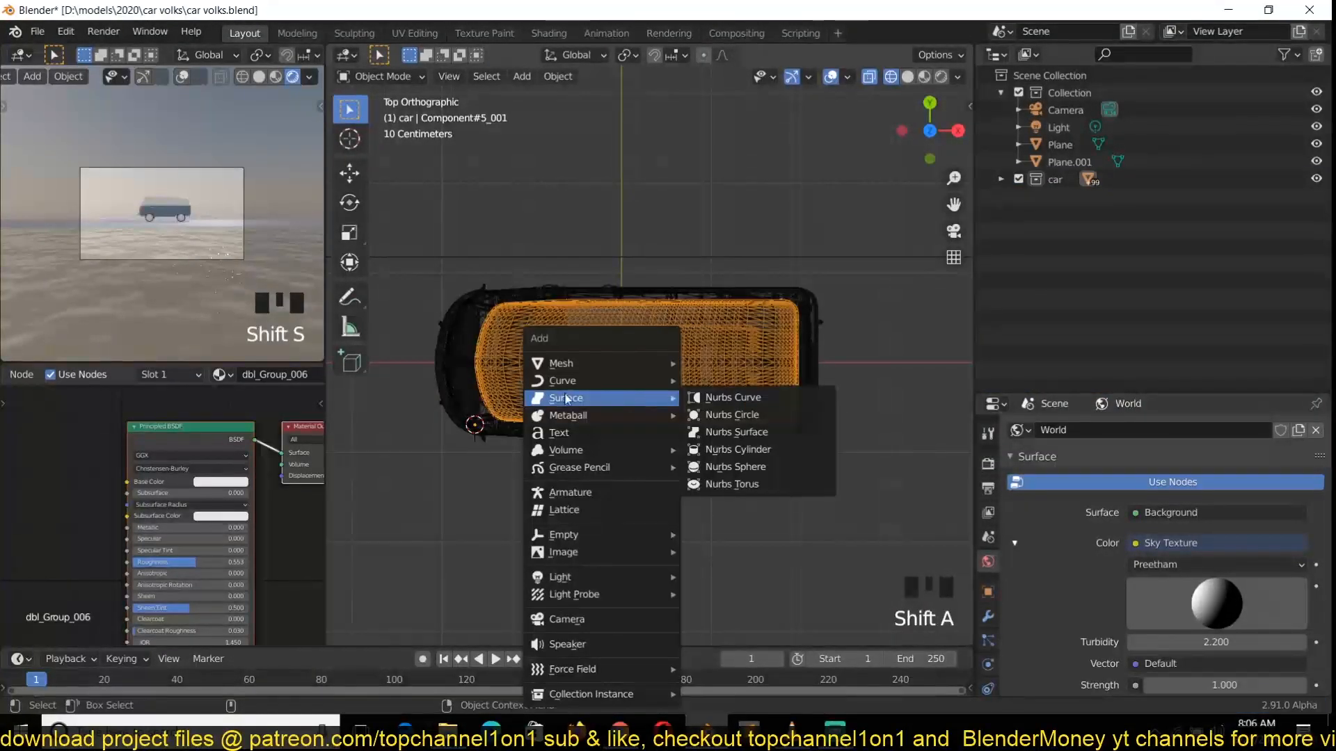
mouse_move(572, 359)
mouse_move(579, 538)
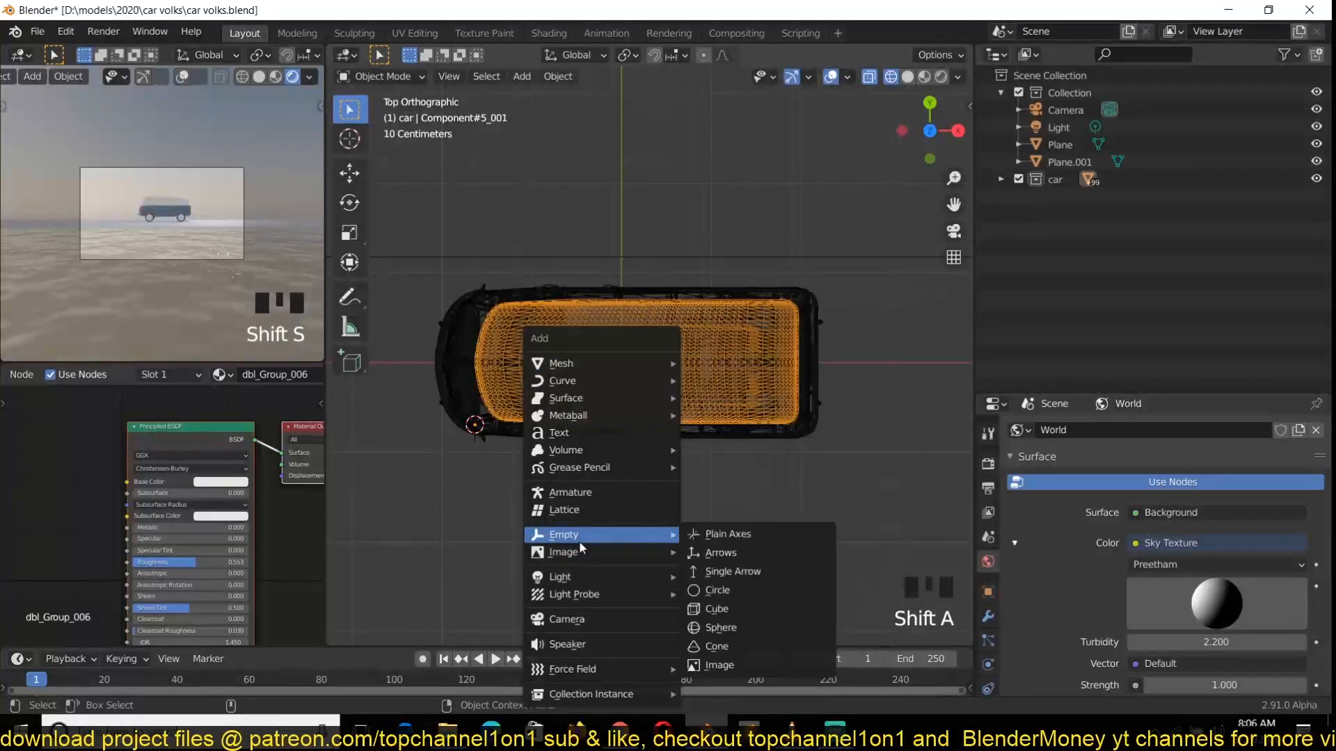
click(717, 606)
key(g)
click(679, 364)
Step: Stretch the cube empty along X and position it in the top and front views to enclose the van
key(s)
key(x)
click(783, 342)
key(g)
click(781, 348)
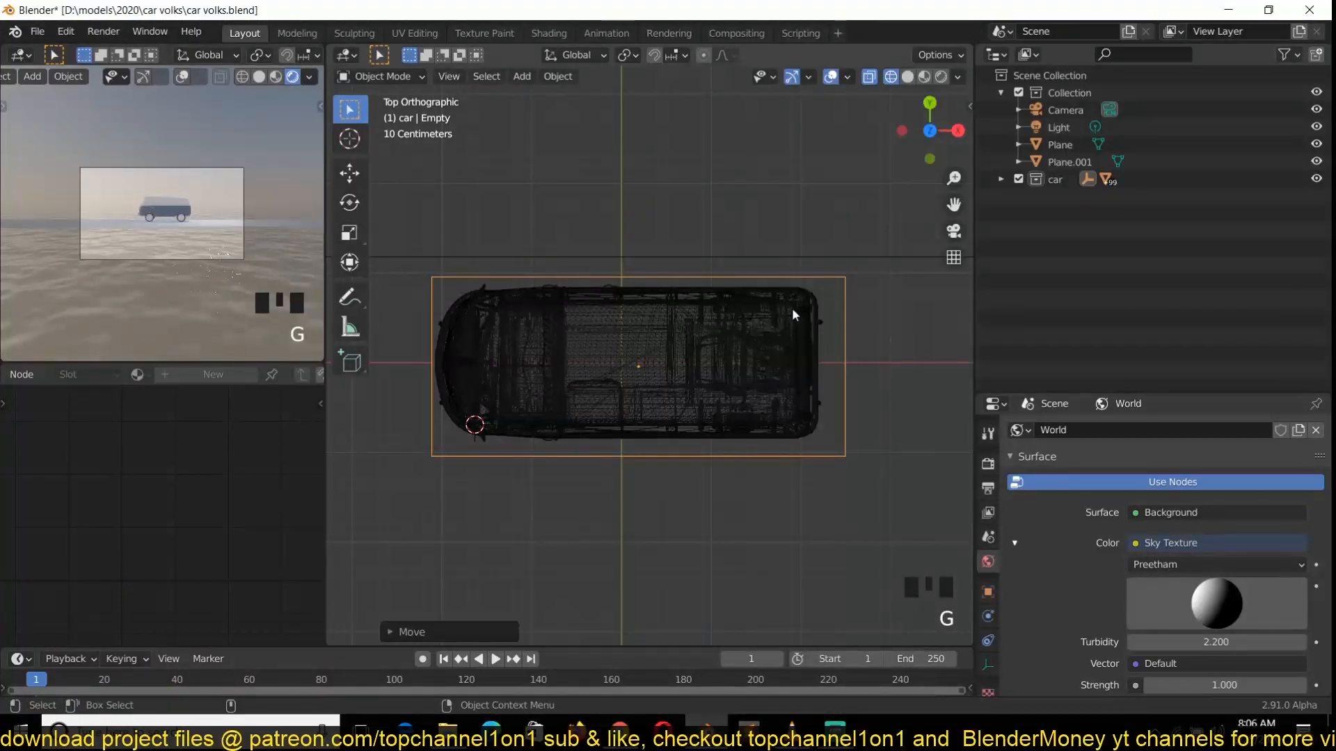
key(KP_1)
key(g)
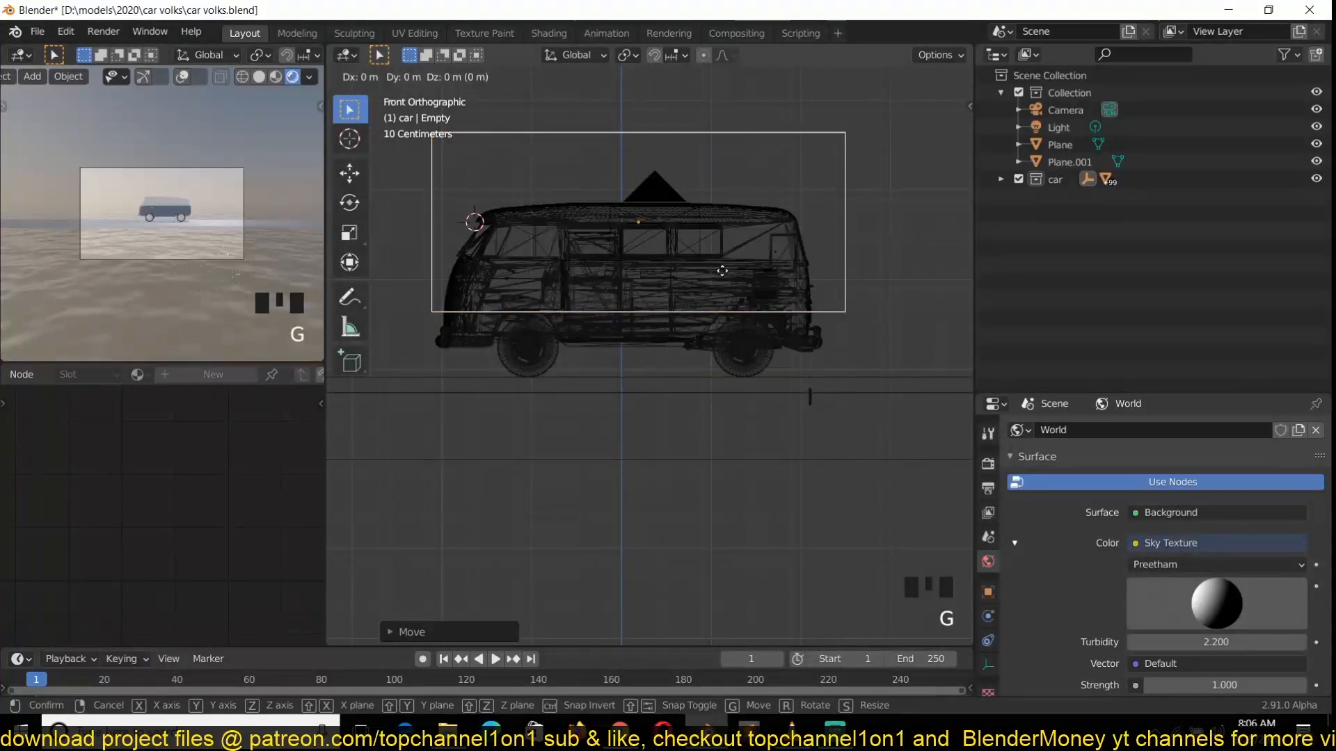
click(723, 334)
Step: In solid shading, select every object in the car collection and parent them to the cube empty with the Object option
key(grave)
key(z)
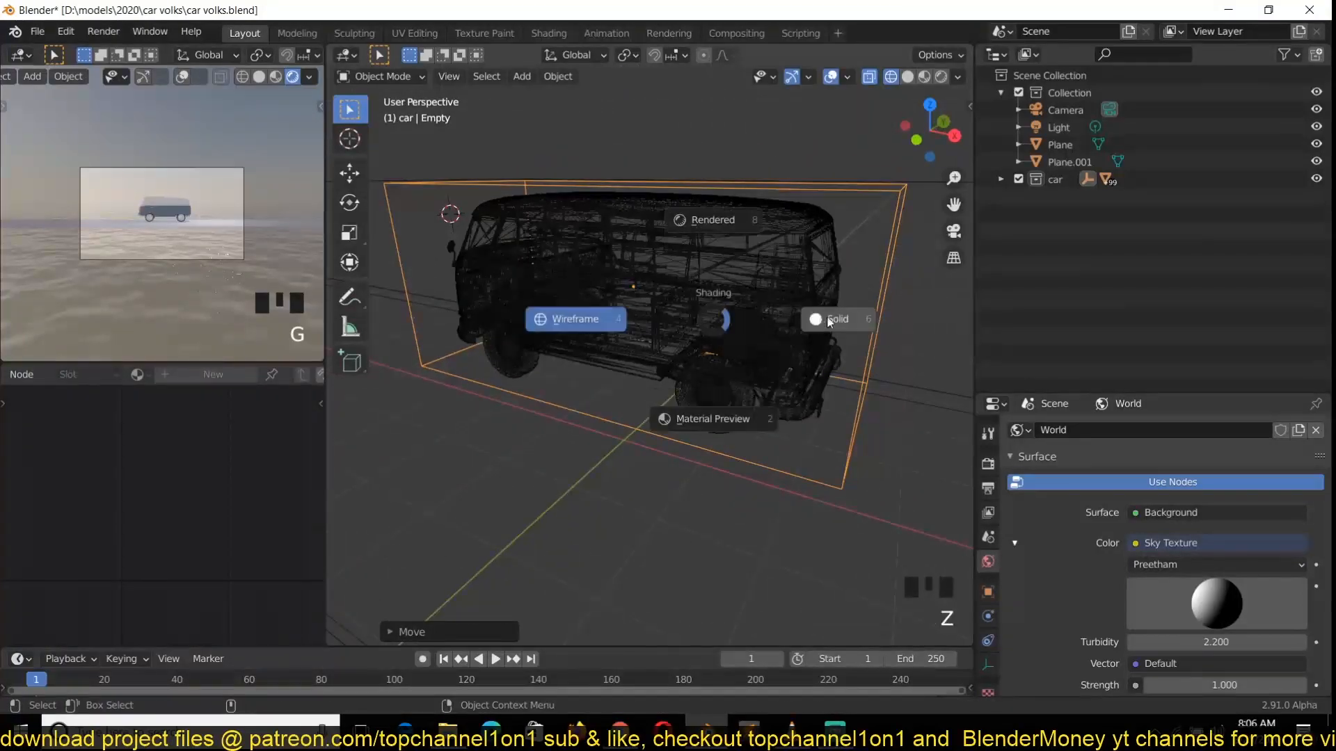
click(817, 319)
click(778, 294)
key(shift+g)
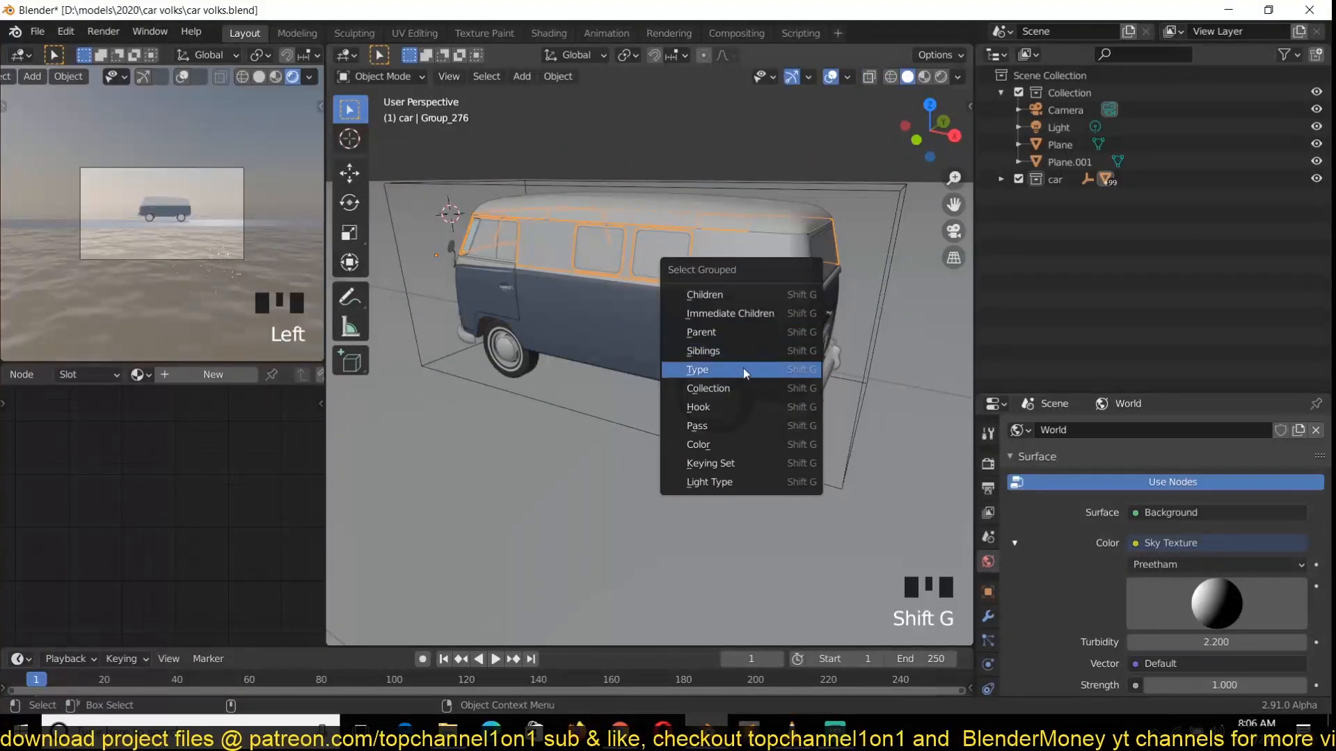
click(745, 386)
key(grave)
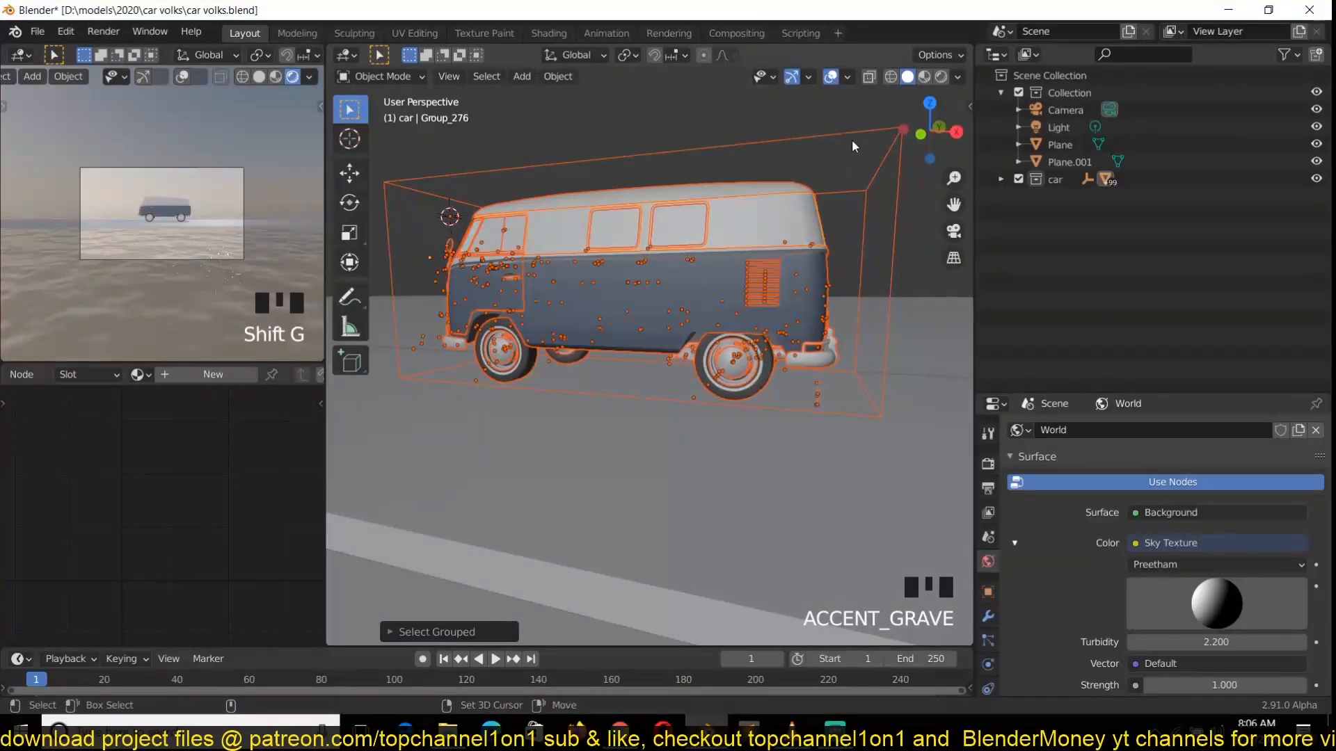
shift+click(849, 135)
key(ctrl+p)
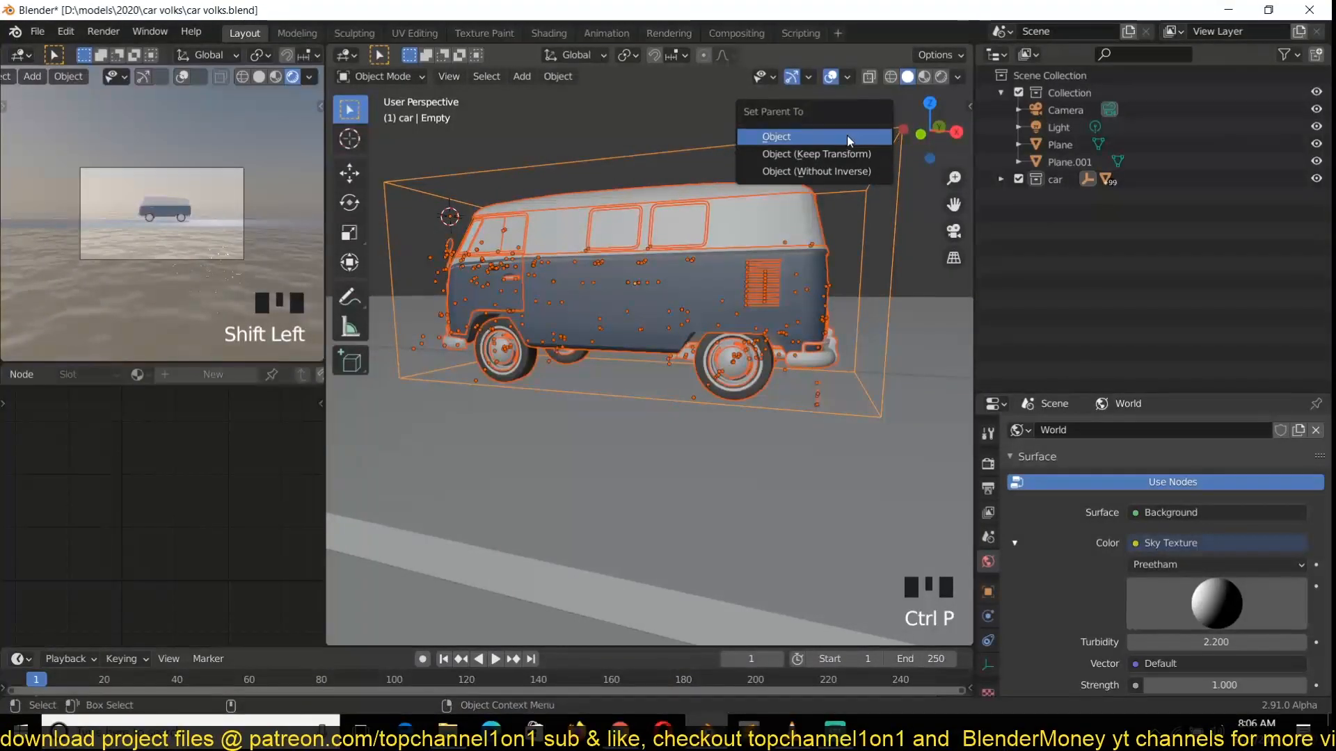
click(848, 135)
Step: Show the selectability toggles in the Outliner, and move the empty from the car collection to the Scene Collection
click(1058, 180)
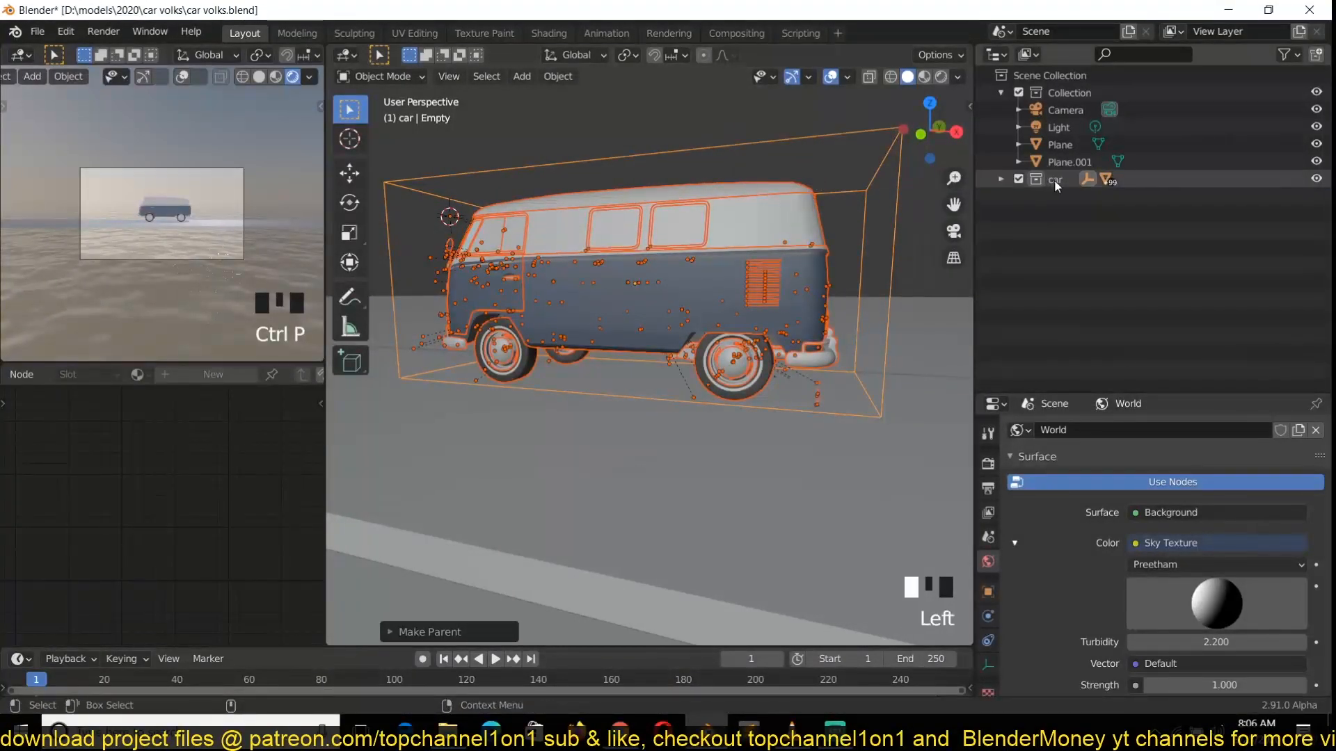
click(1285, 54)
click(1176, 110)
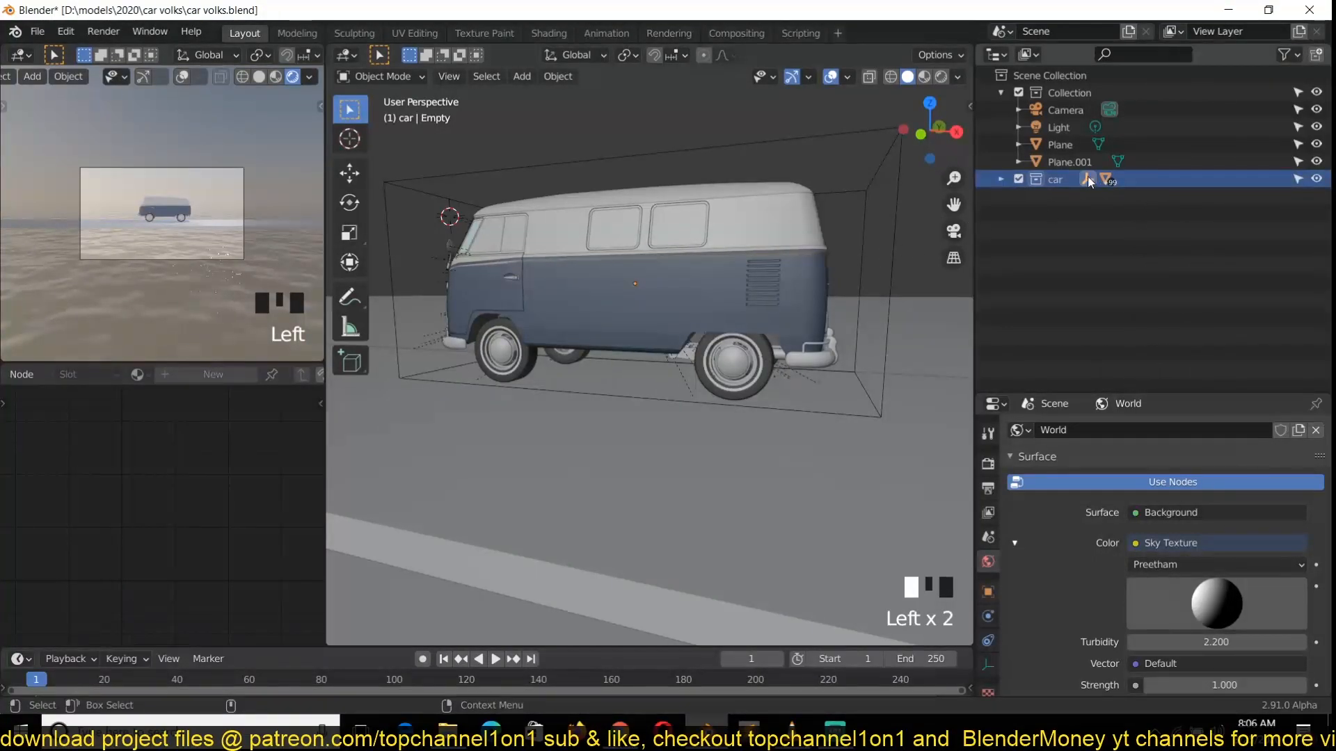
click(808, 129)
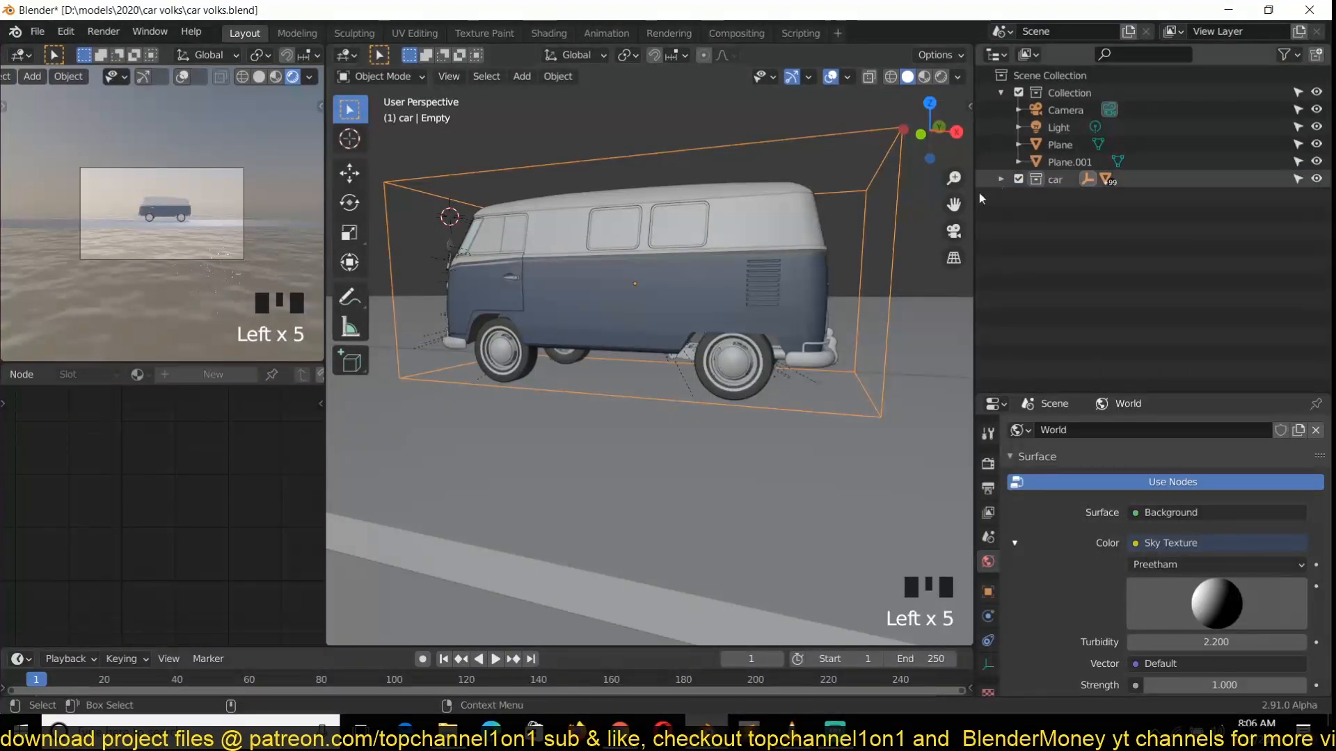
key(m)
click(784, 255)
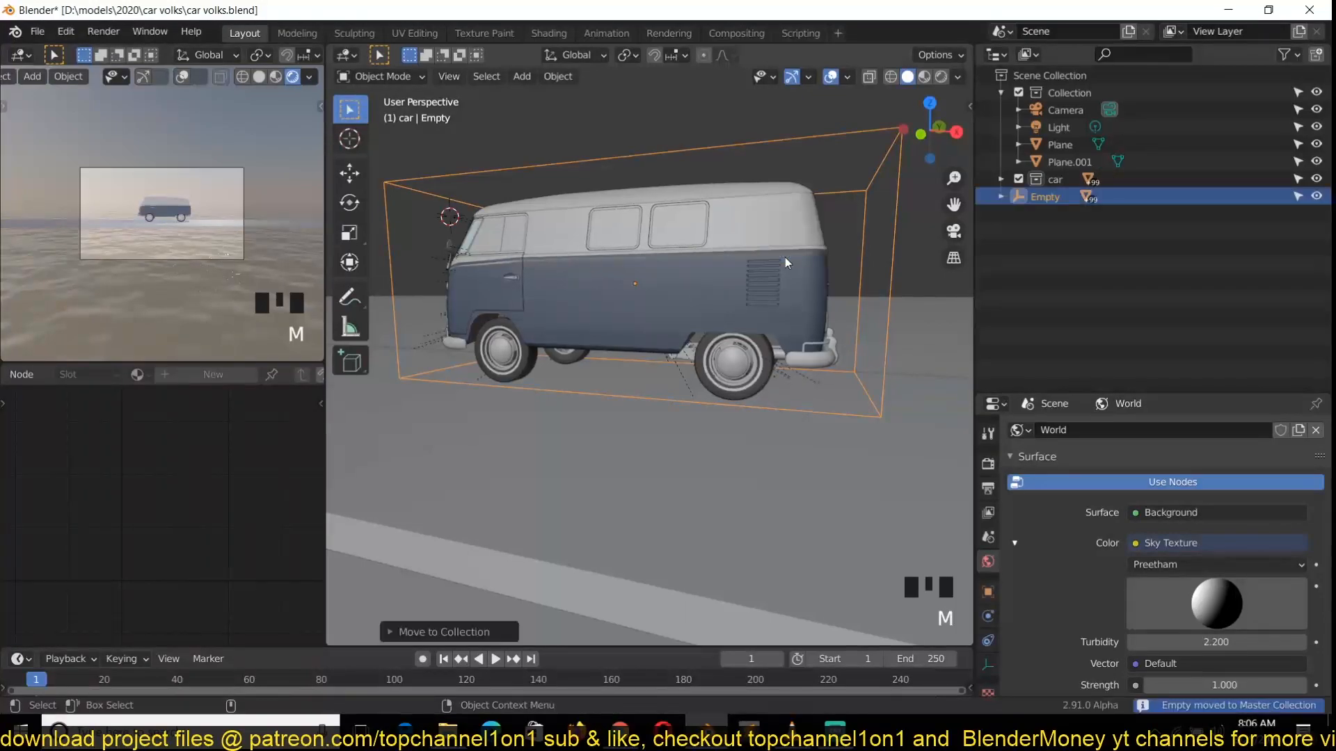
Step: Make the car collection unselectable in the viewport
click(1192, 181)
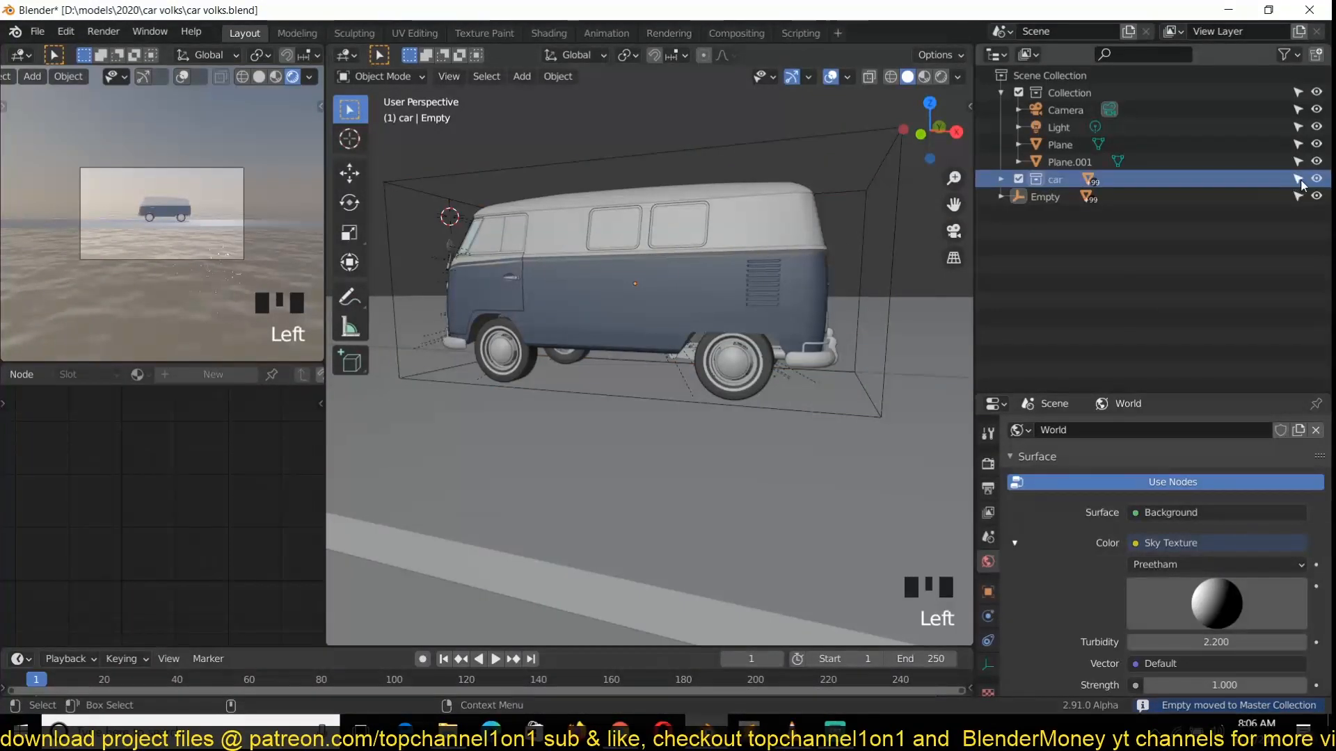
click(993, 200)
click(697, 231)
click(588, 264)
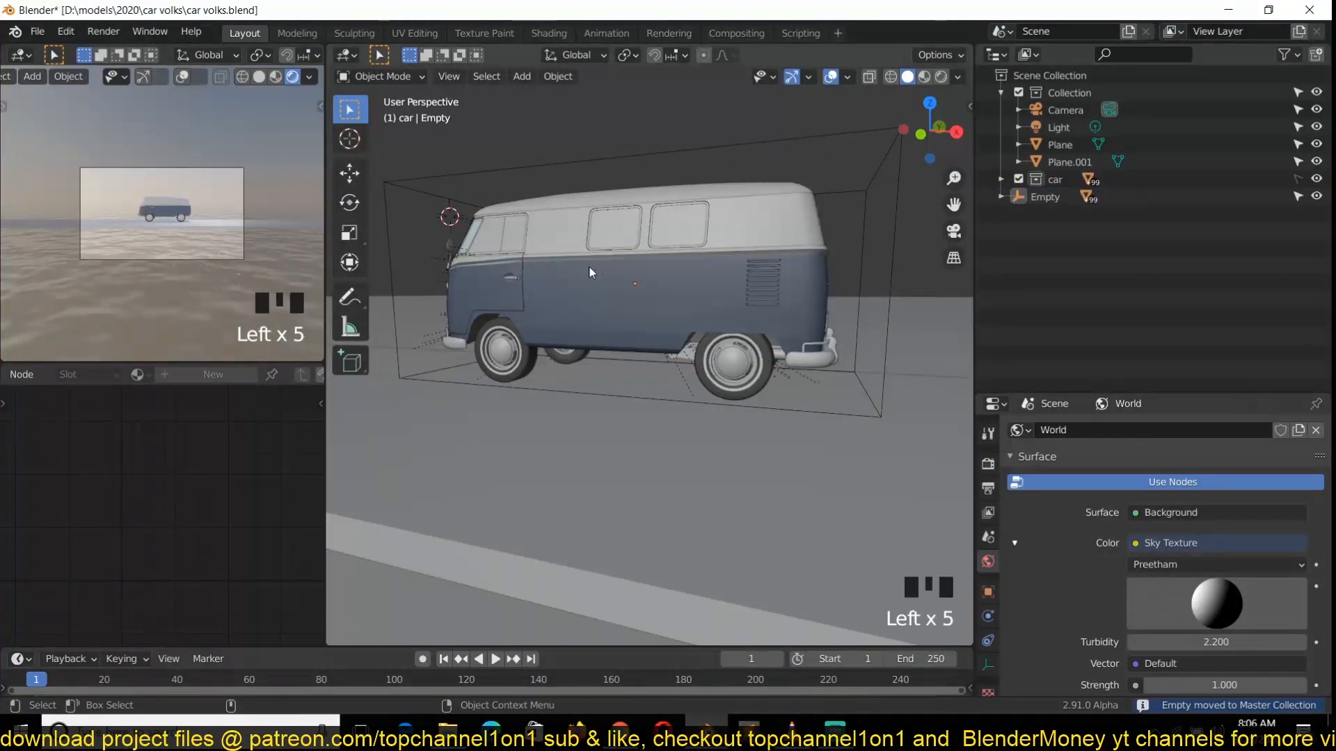
Step: Test whether the van's doors, windows and body can still be selected in the viewport
click(657, 237)
click(619, 240)
click(566, 243)
click(495, 286)
click(515, 268)
click(561, 240)
click(640, 285)
Step: Try moving the whole van by its parent empty
click(664, 207)
scroll(640, 366, down, 4)
key(g)
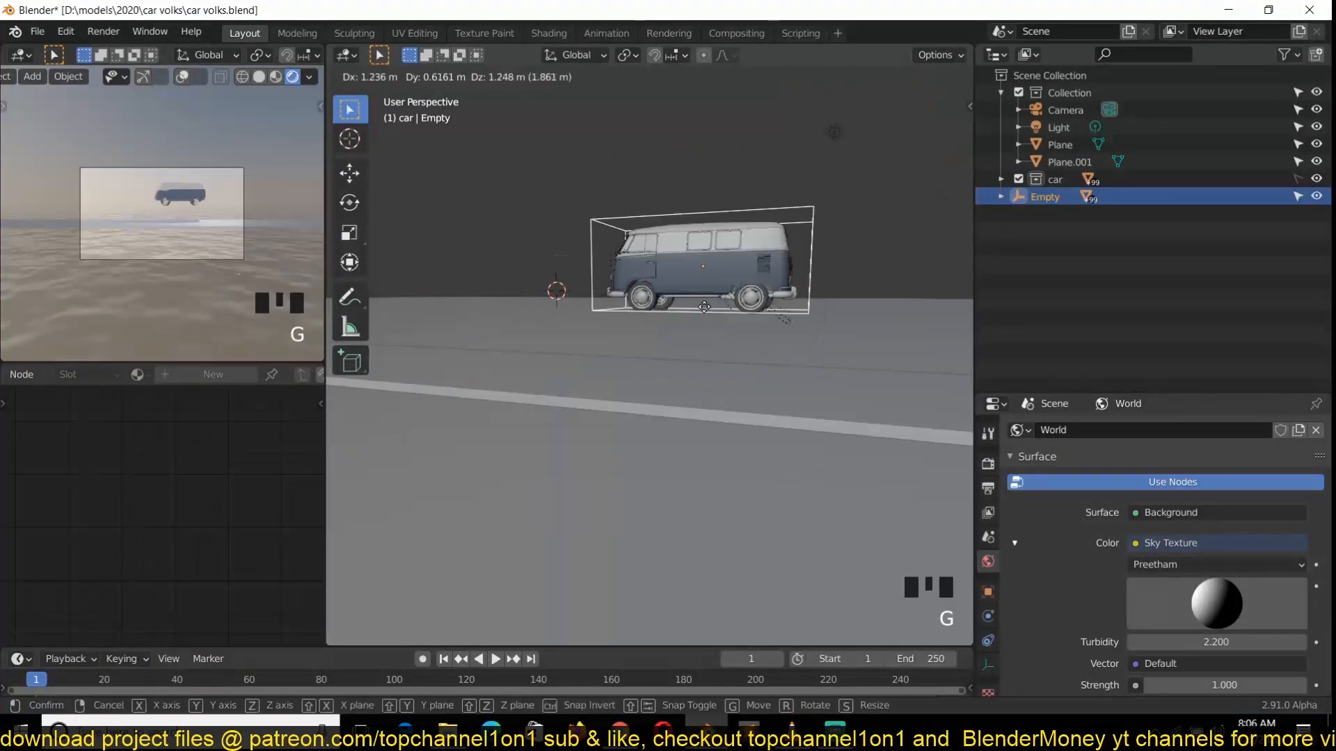
click(758, 352)
Step: Lengthen the road plane along the global X axis by a factor of about 5
key(KP_7)
scroll(668, 369, down, 3)
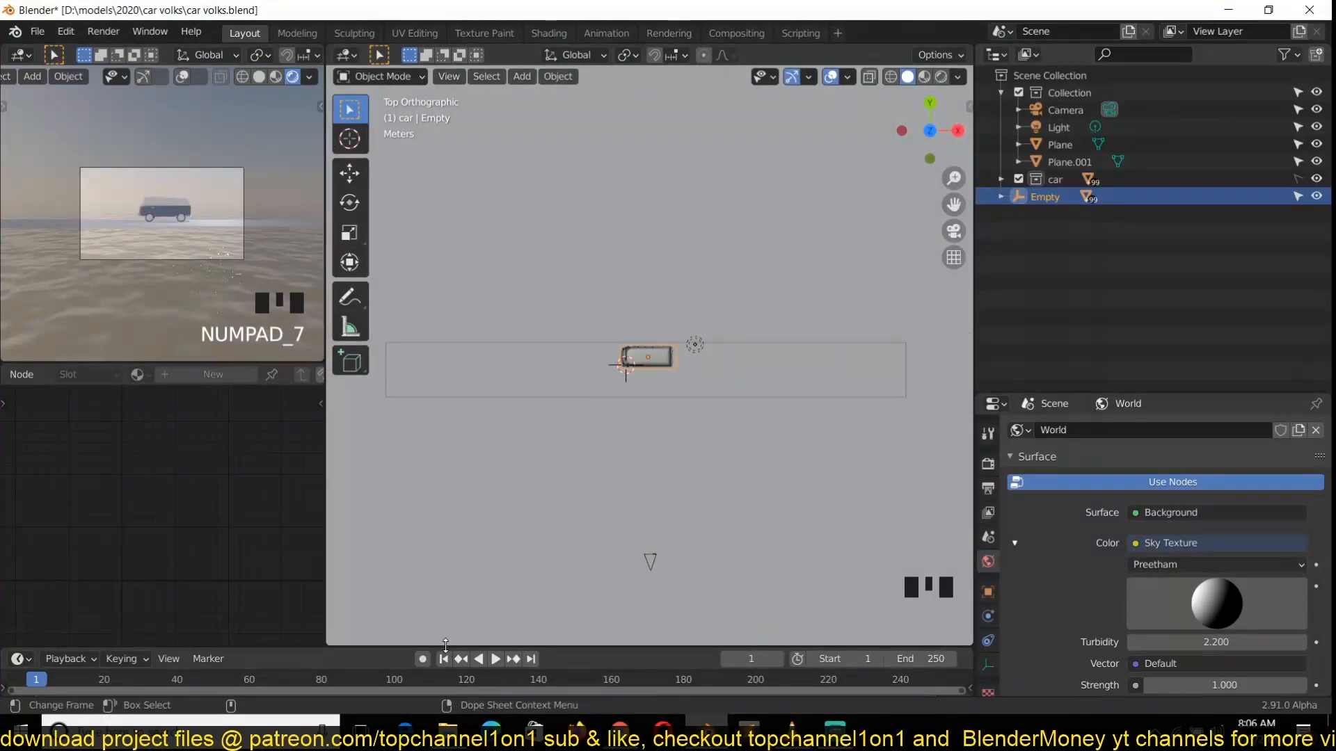
scroll(689, 373, down, 4)
click(693, 366)
scroll(693, 366, down, 5)
key(s)
key(x)
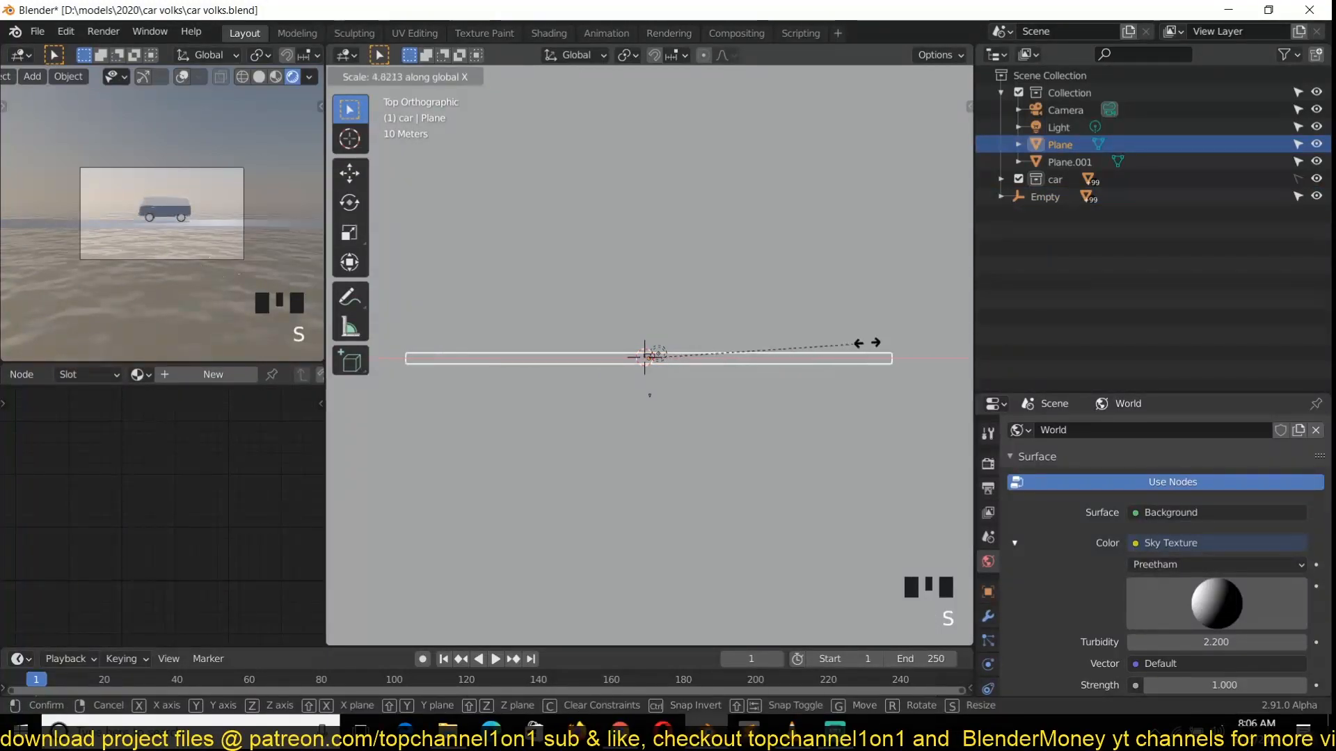
click(898, 344)
scroll(753, 375, up, 14)
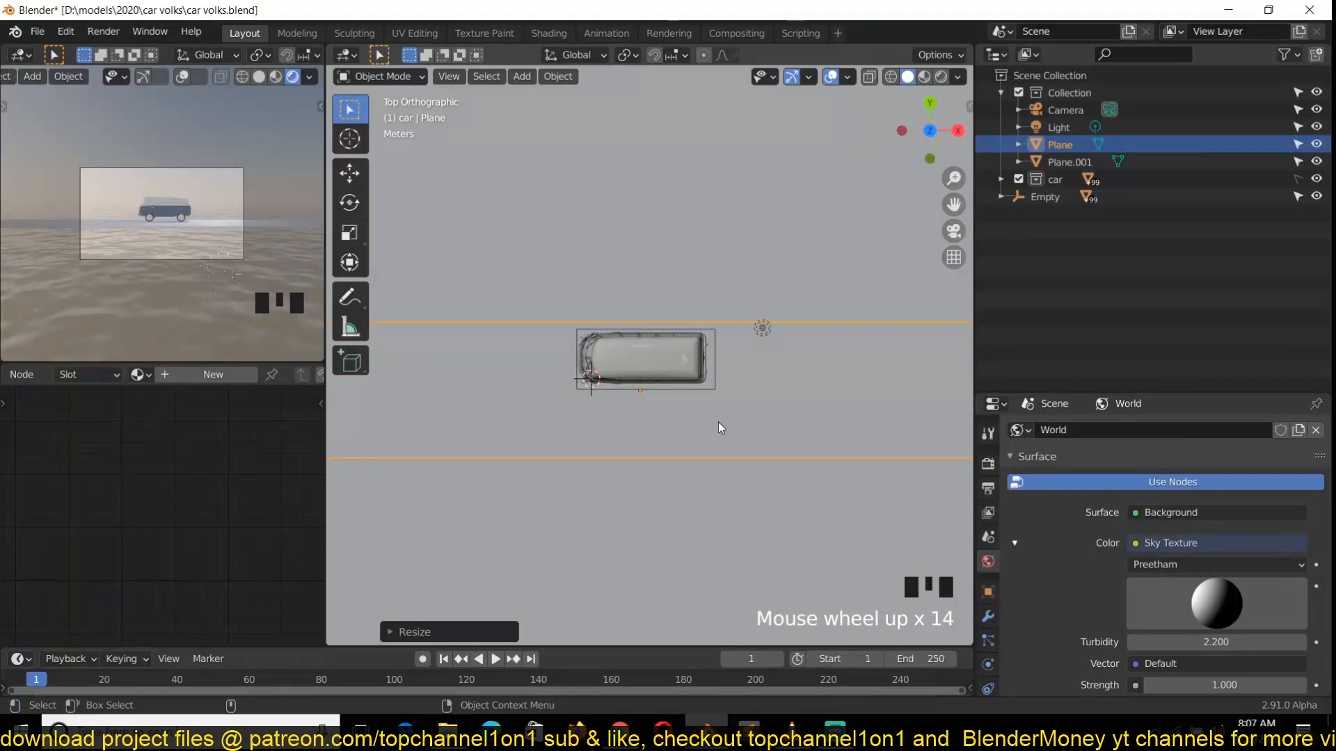
Step: Scale up the road plane uniformly and shift it so the van sits near the road's far edge
key(s)
key(g)
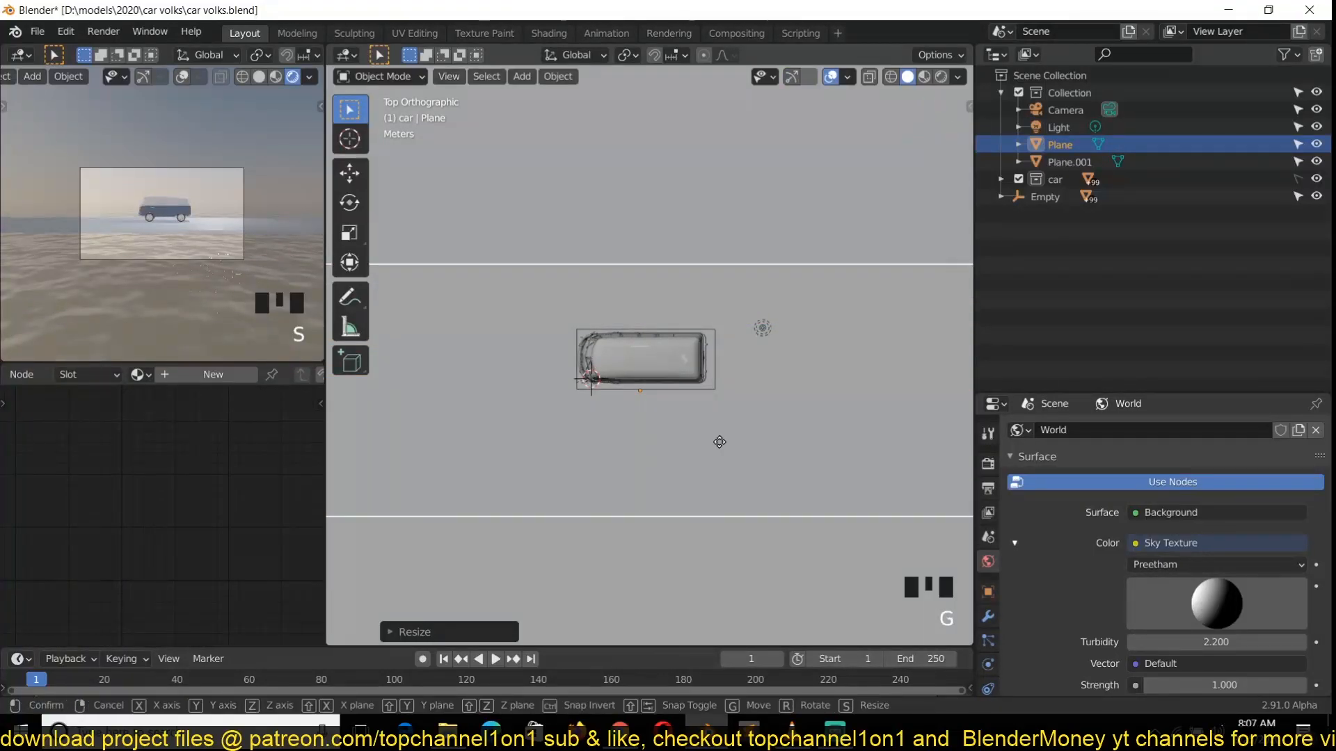
click(724, 419)
Step: Move the van's parent empty along the X axis to the road's positive X end
click(712, 377)
scroll(716, 385, down, 5)
scroll(716, 385, down, 8)
key(g)
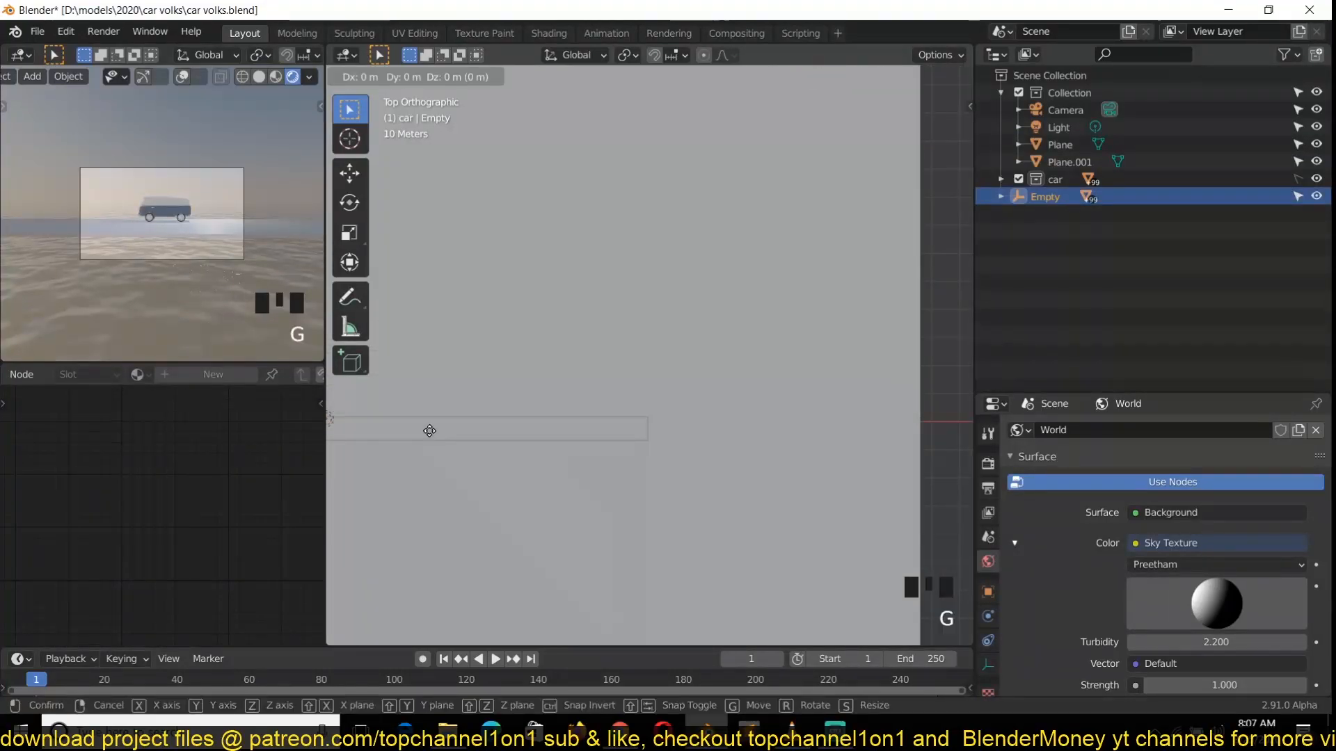
key(x)
click(744, 428)
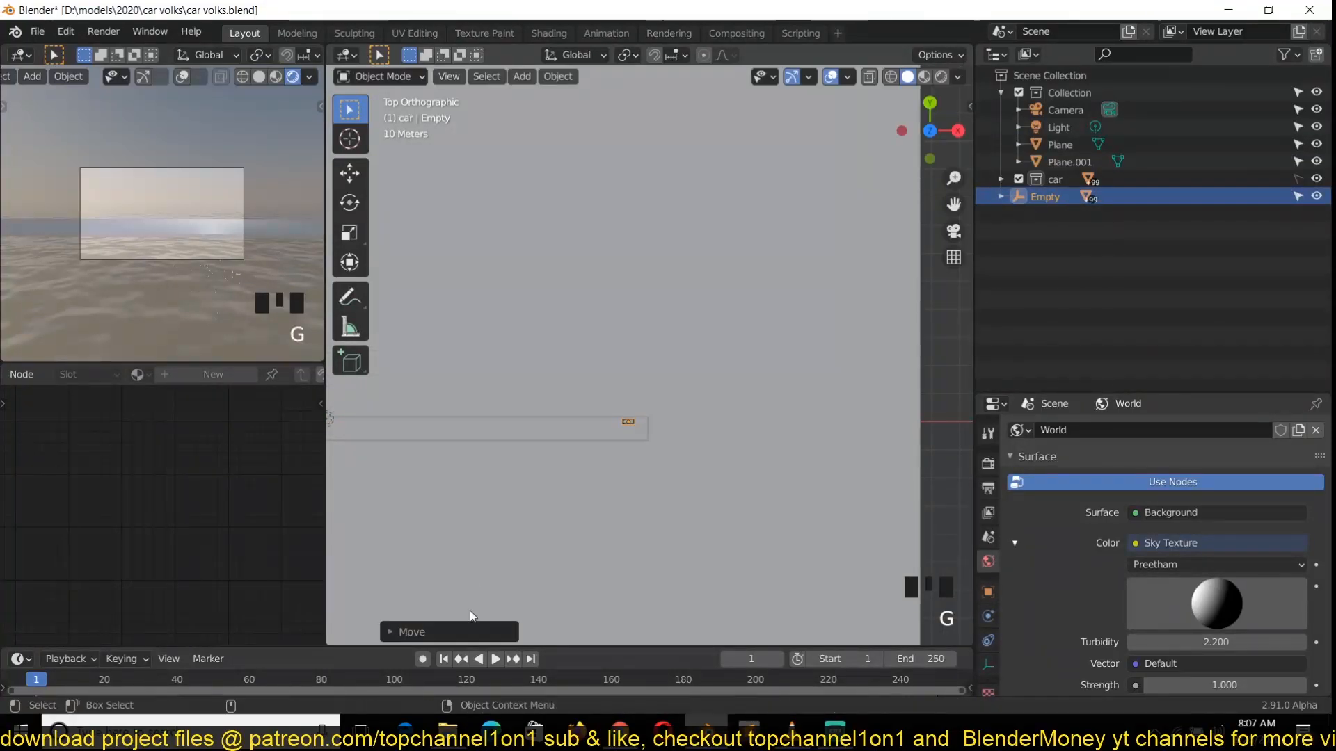
Step: Enable auto keying and keyframe the van's empty at its starting position on frame 1
drag(539, 648, 540, 584)
click(422, 606)
key(g)
click(440, 472)
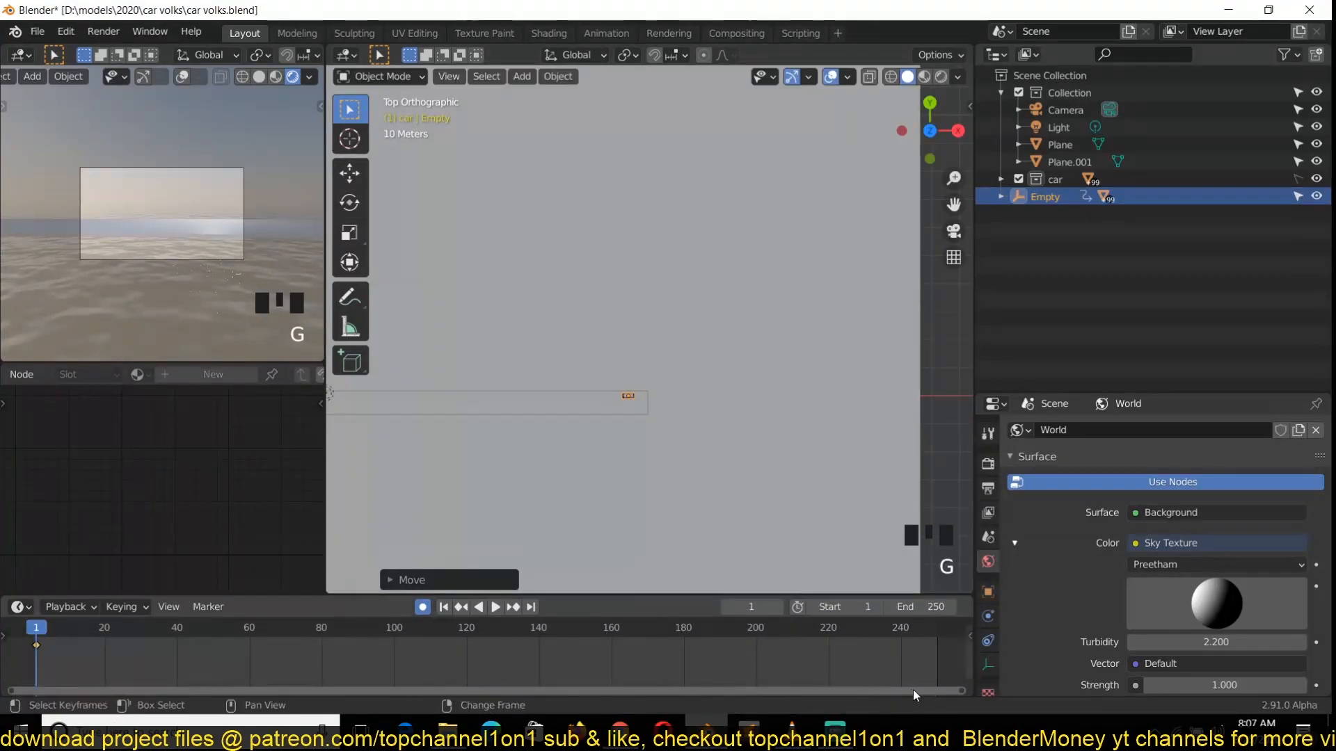
Step: At frame 252, move the van's empty along the X axis to the opposite end of the road
key(shift+Right)
scroll(574, 478, down, 4)
key(g)
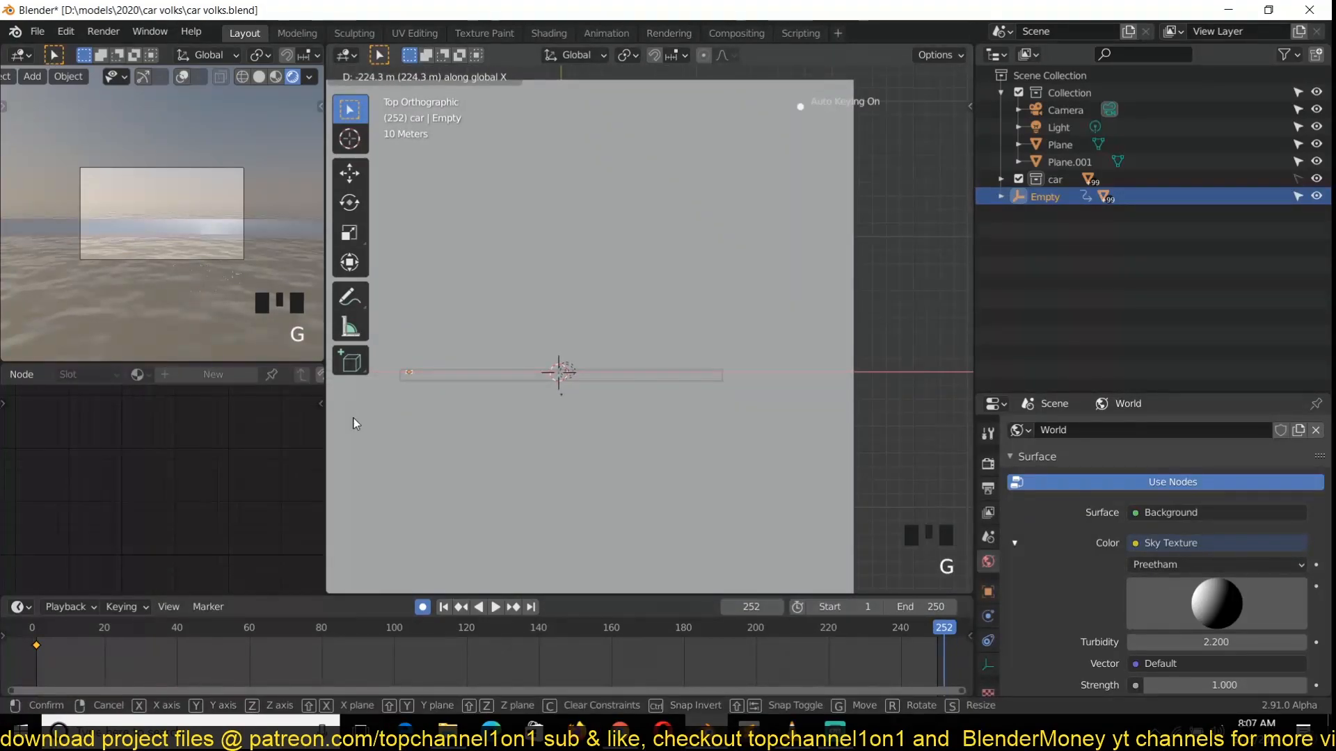
click(353, 418)
Step: Change the handle type of all the van empty's keyframes
key(a)
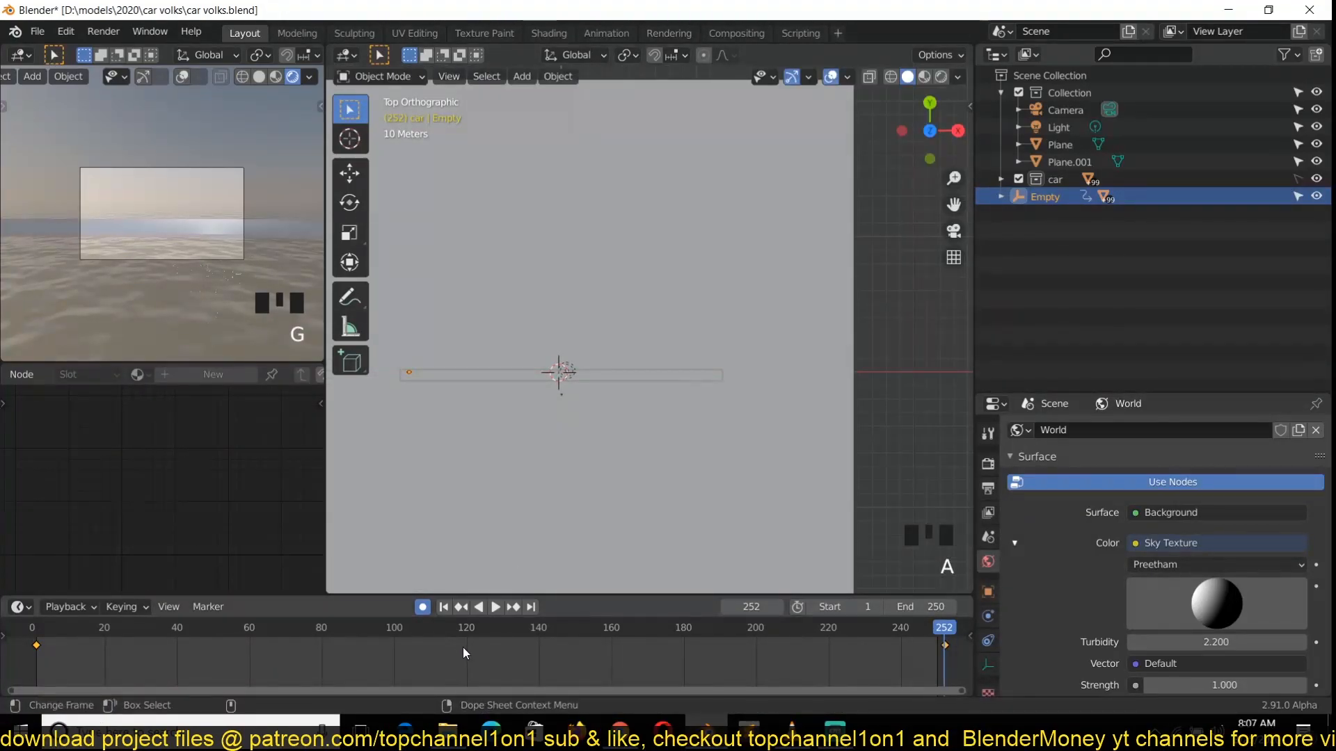
key(v)
click(518, 658)
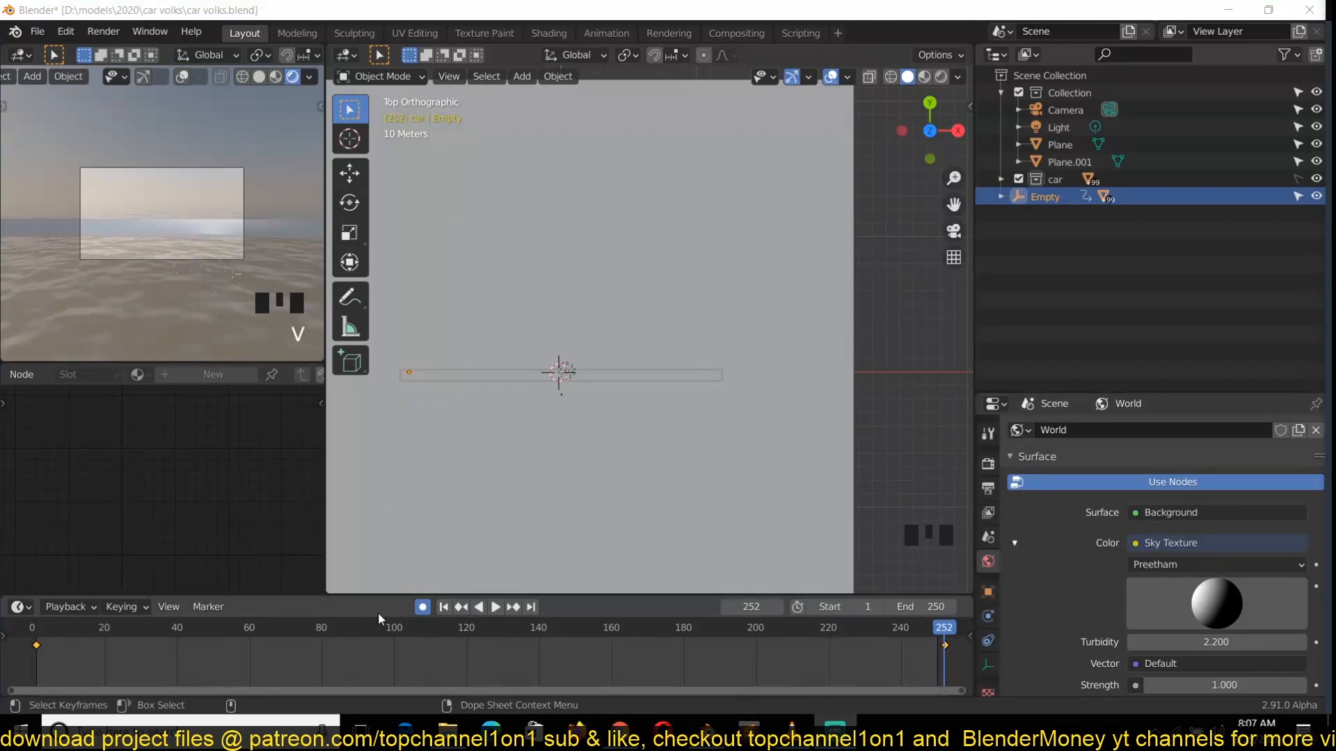
Step: Play the animation from frame 0 in a perspective view to check the van's travel along the road
right_click(24, 662)
scroll(503, 444, up, 1)
scroll(503, 444, up, 3)
key(grave)
scroll(482, 401, down, 3)
shift+right_drag(32, 656, 198, 569)
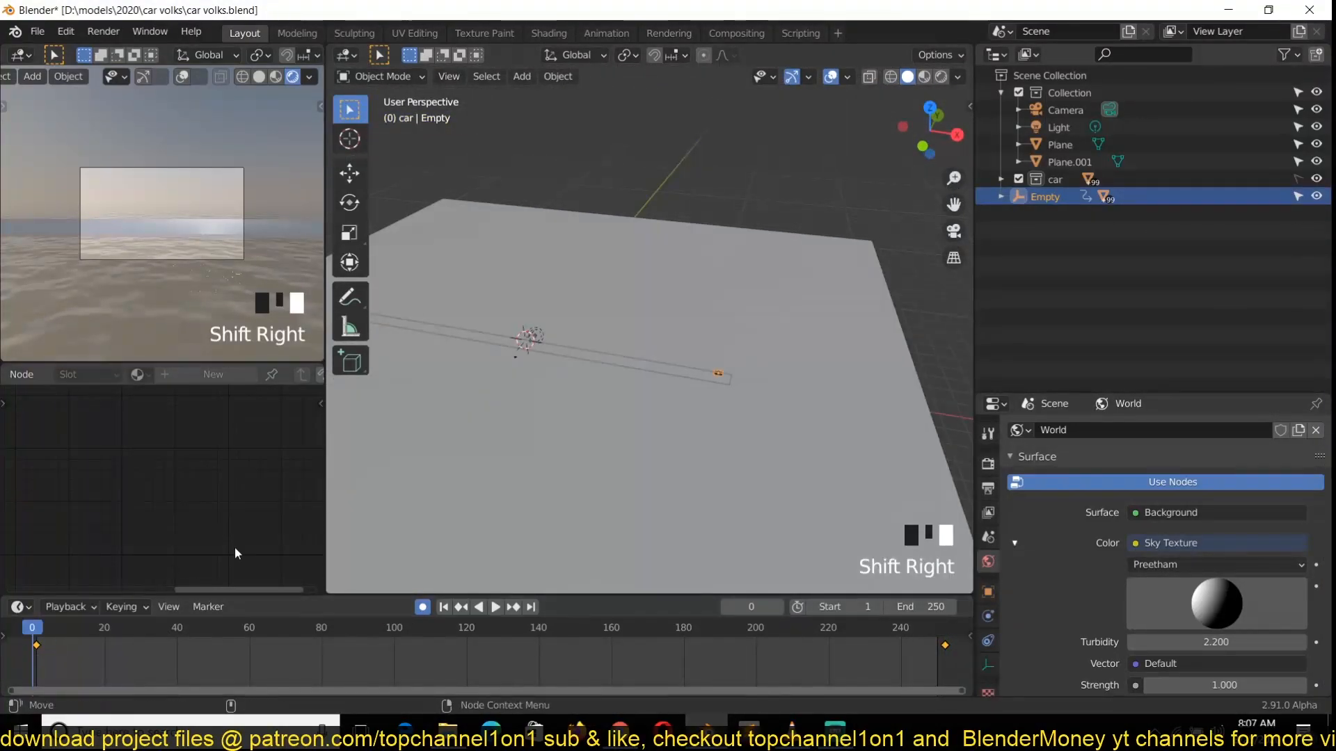
key(space)
scroll(615, 400, up, 4)
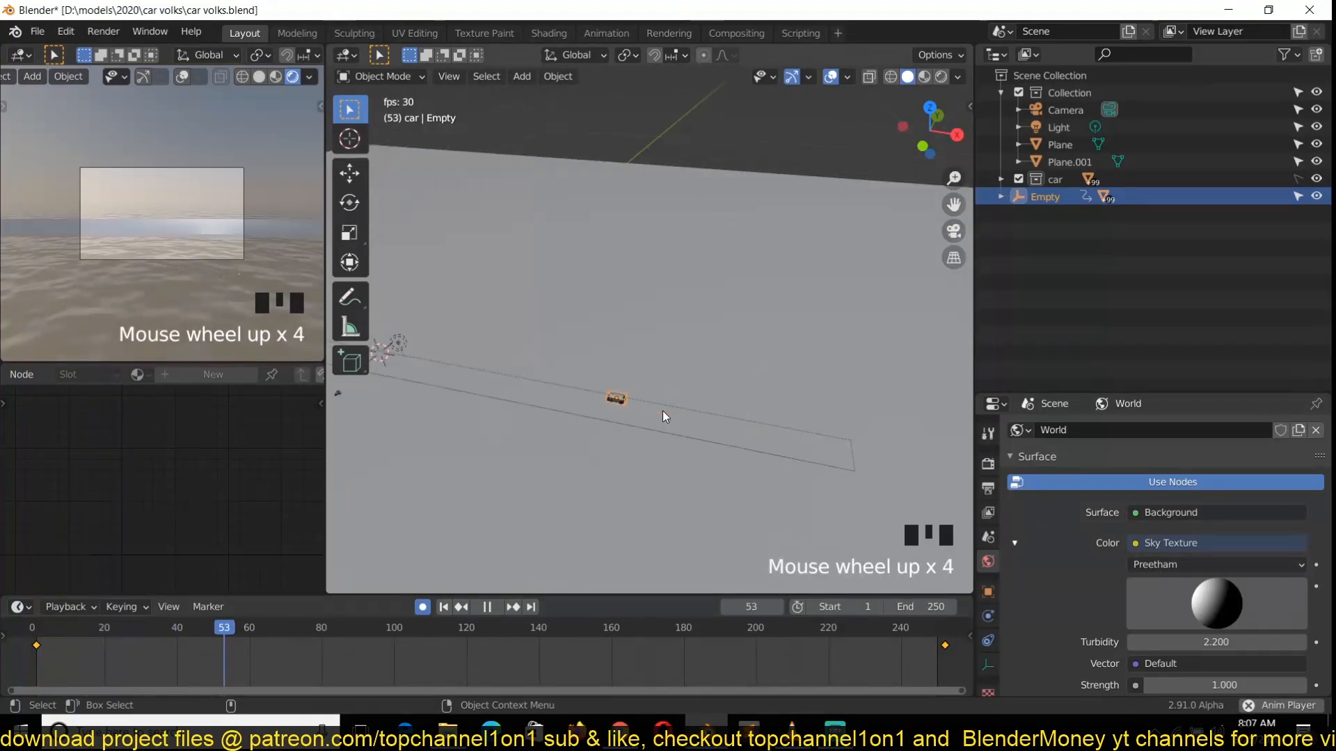
key(Escape)
Step: Set the end frame to 500, stretch the van's keyframes to about frame 500, and preview the slower motion
click(919, 607)
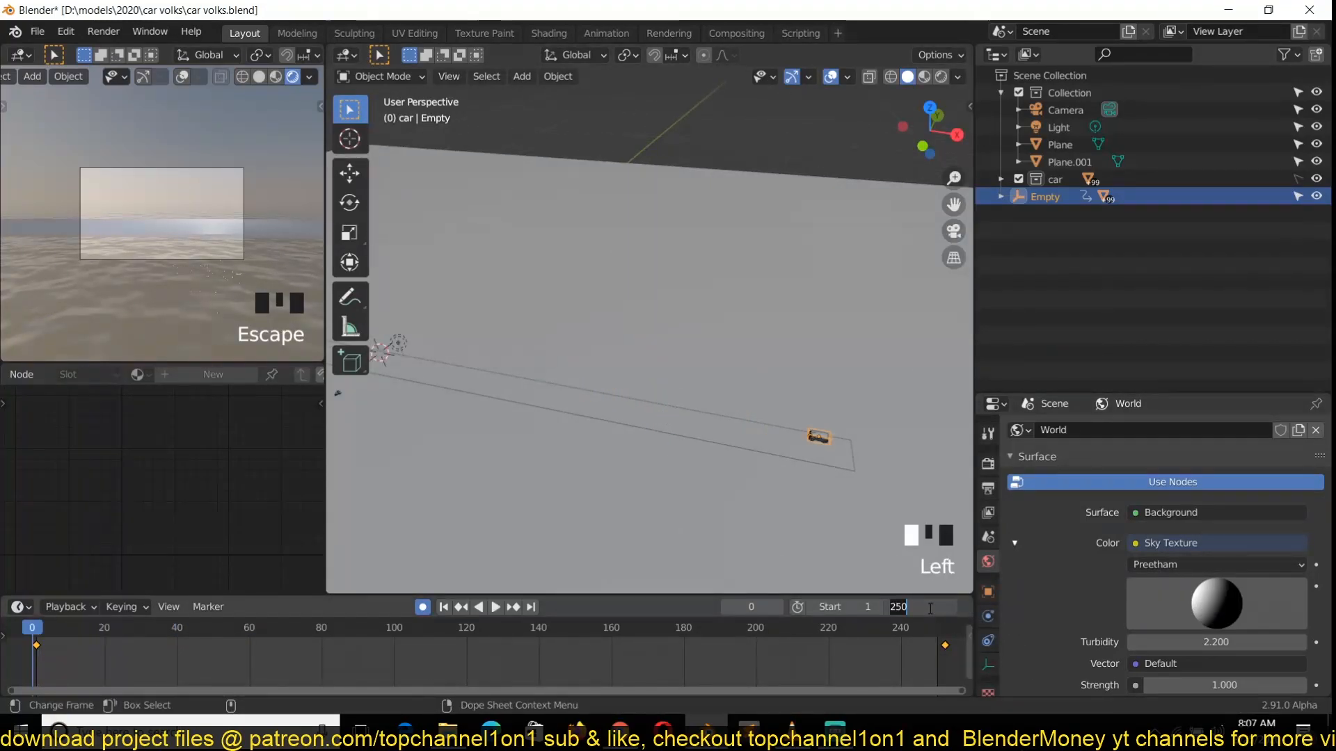
text(500)
key(Return)
scroll(499, 651, down, 9)
scroll(507, 652, down, 4)
key(s)
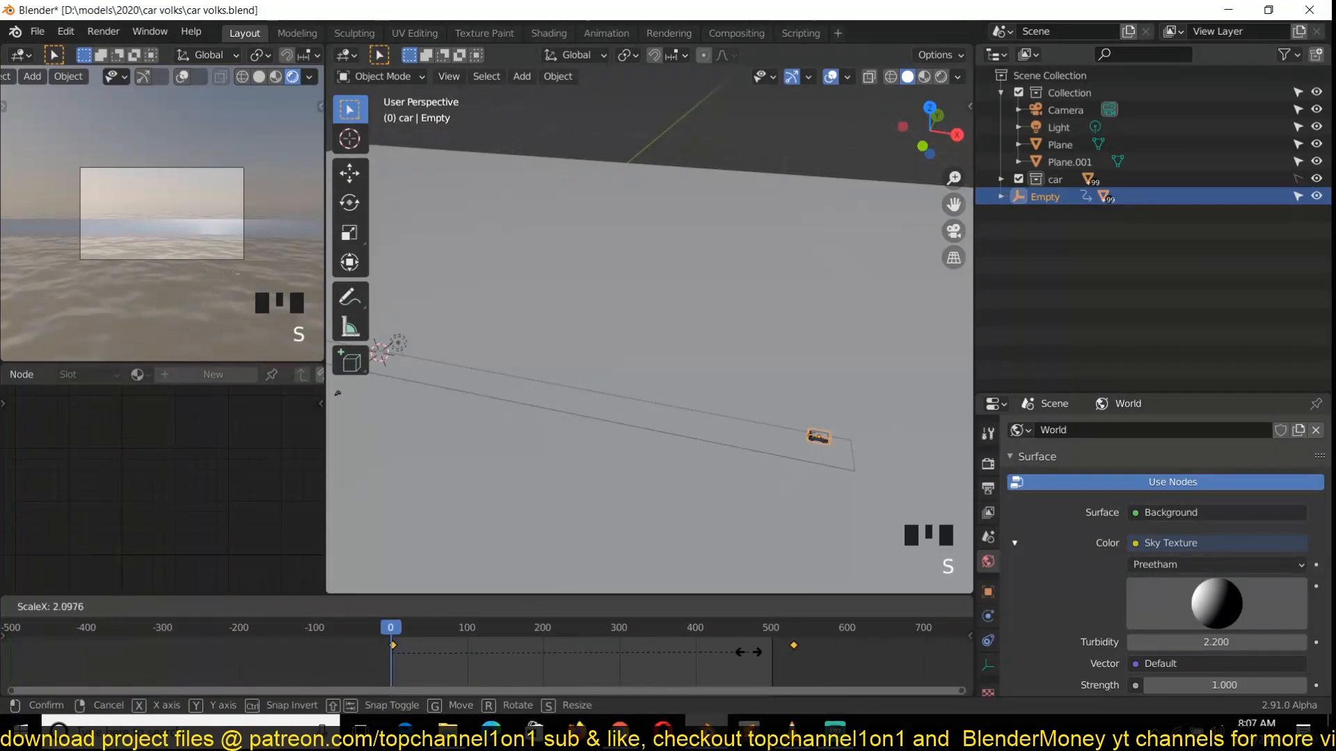
click(730, 655)
key(space)
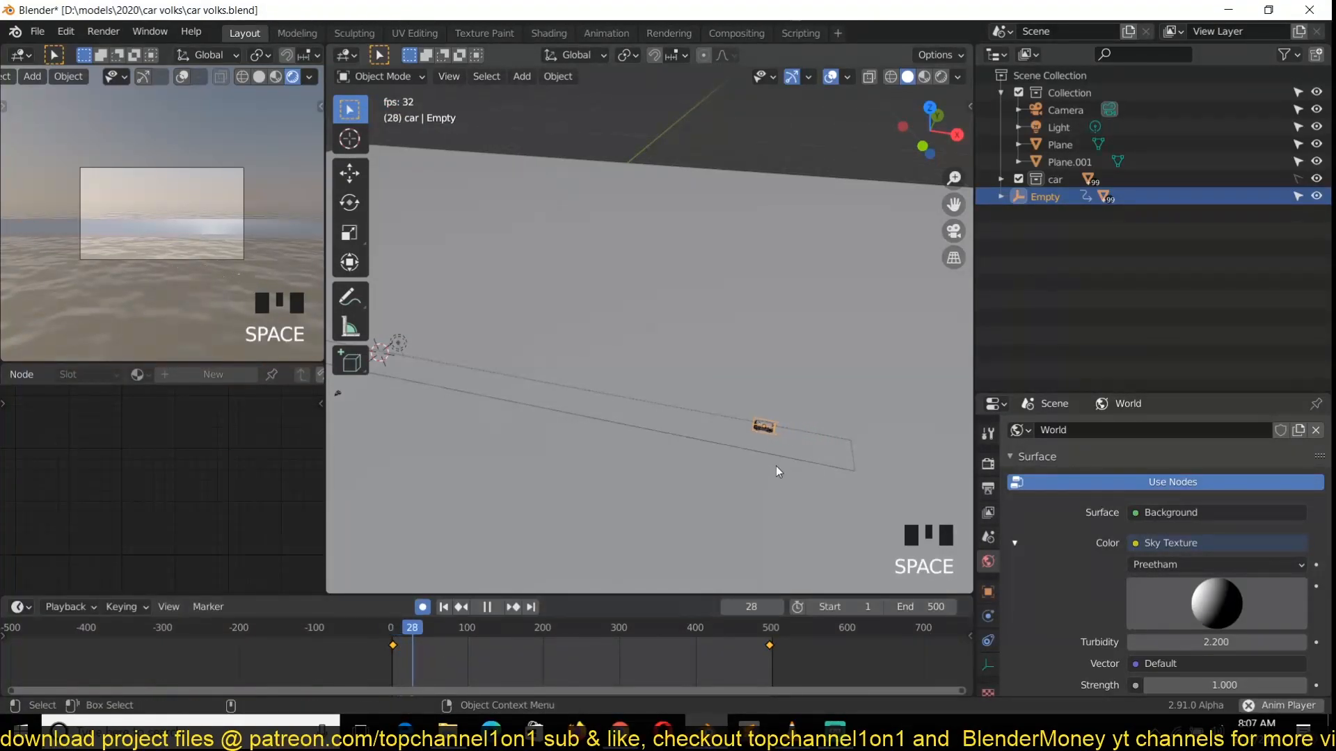
key(Escape)
Step: Set the end frame to 1000, stretch the van's keyframes to about frame 1000, and preview the motion
click(948, 606)
key(KP_0)
click(927, 608)
text(1000)
key(Return)
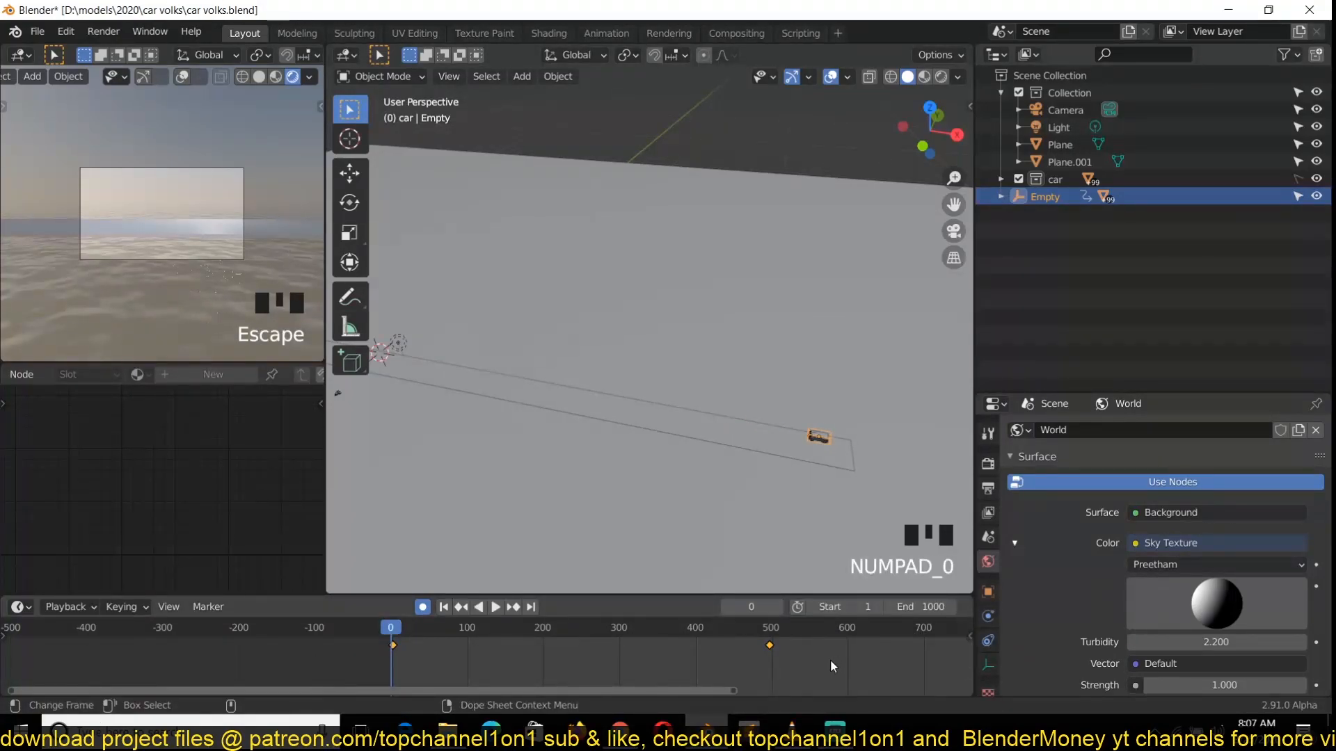
scroll(829, 664, down, 11)
scroll(828, 661, down, 2)
key(s)
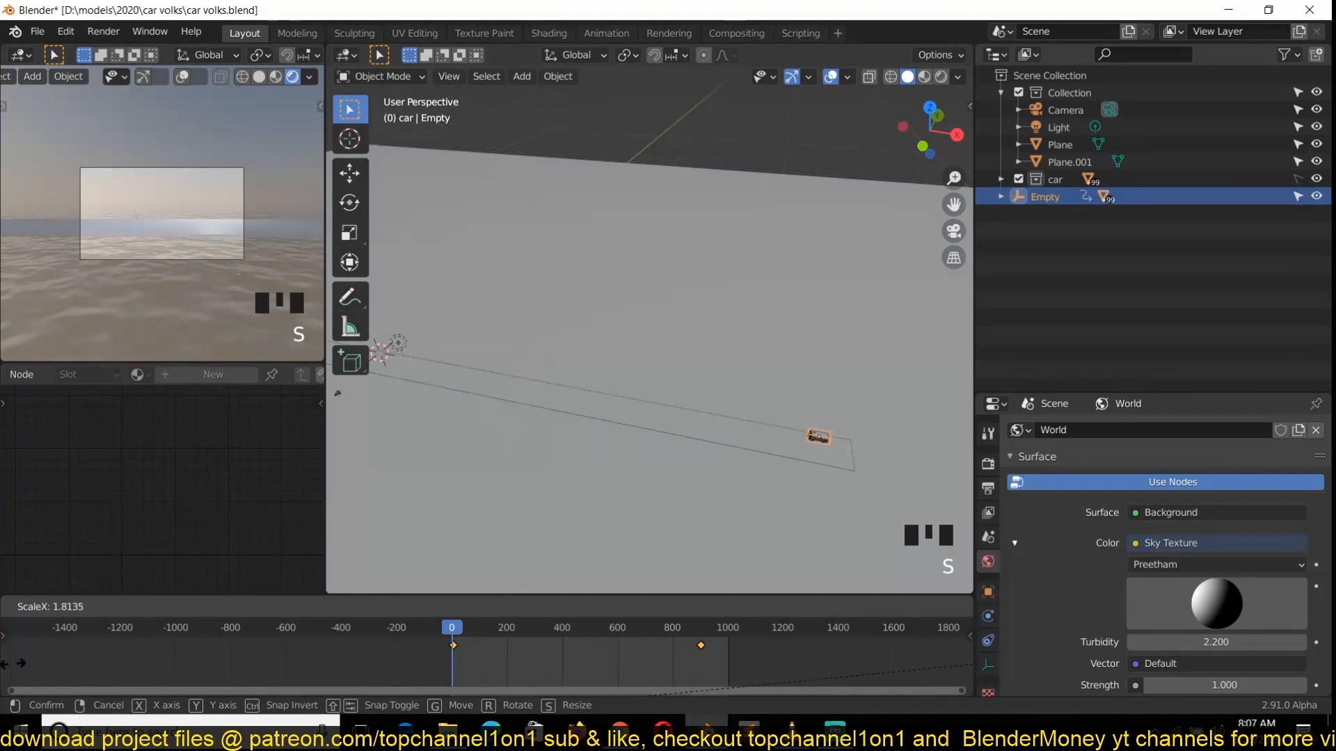
click(62, 662)
key(space)
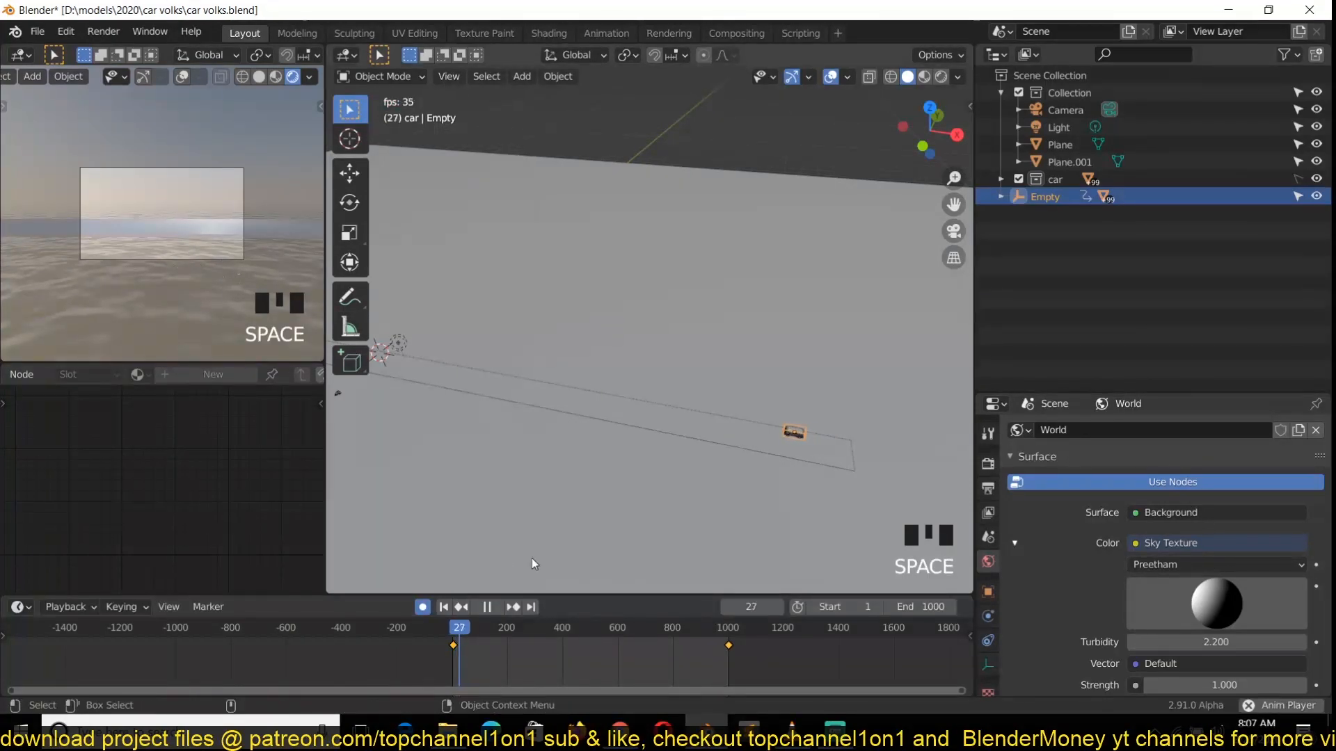
key(Escape)
Step: Move the camera about 113 m along X and closer to the road so it frames the van at frame 0
click(329, 397)
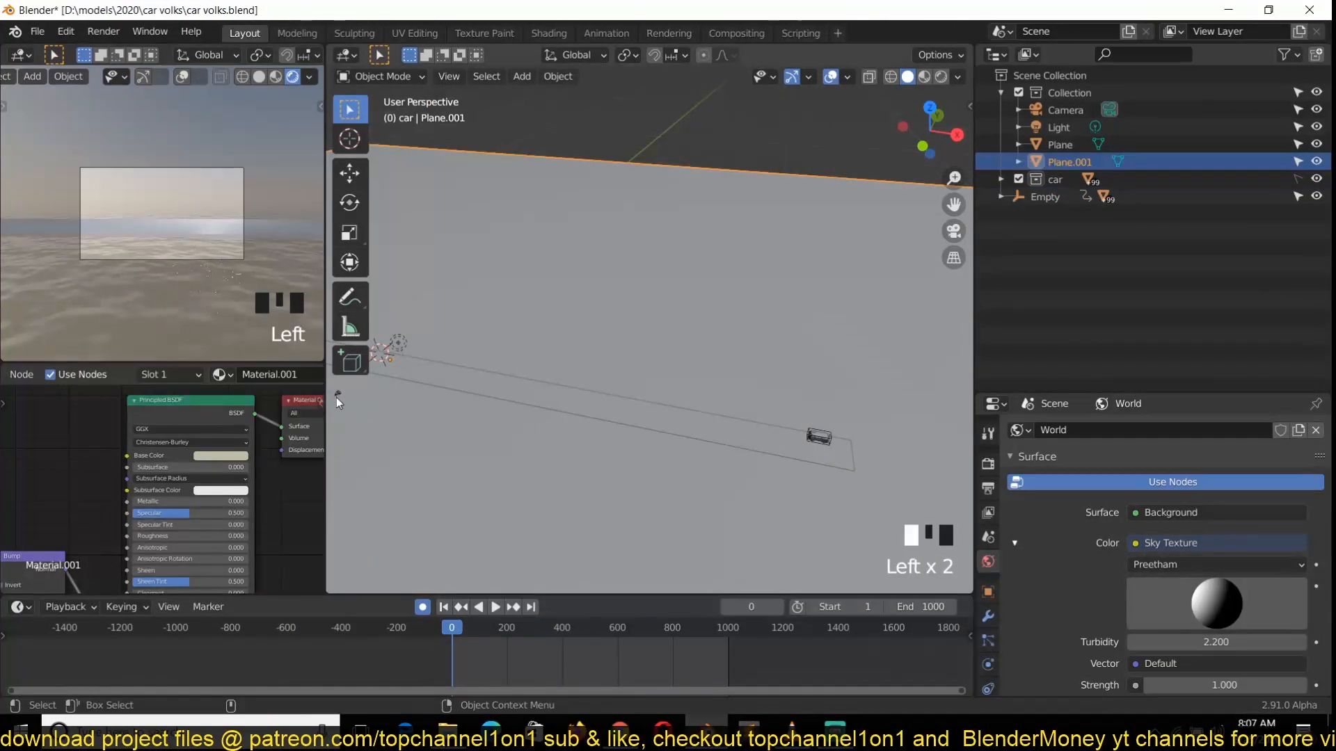
click(340, 395)
scroll(345, 398, down, 3)
key(KP_7)
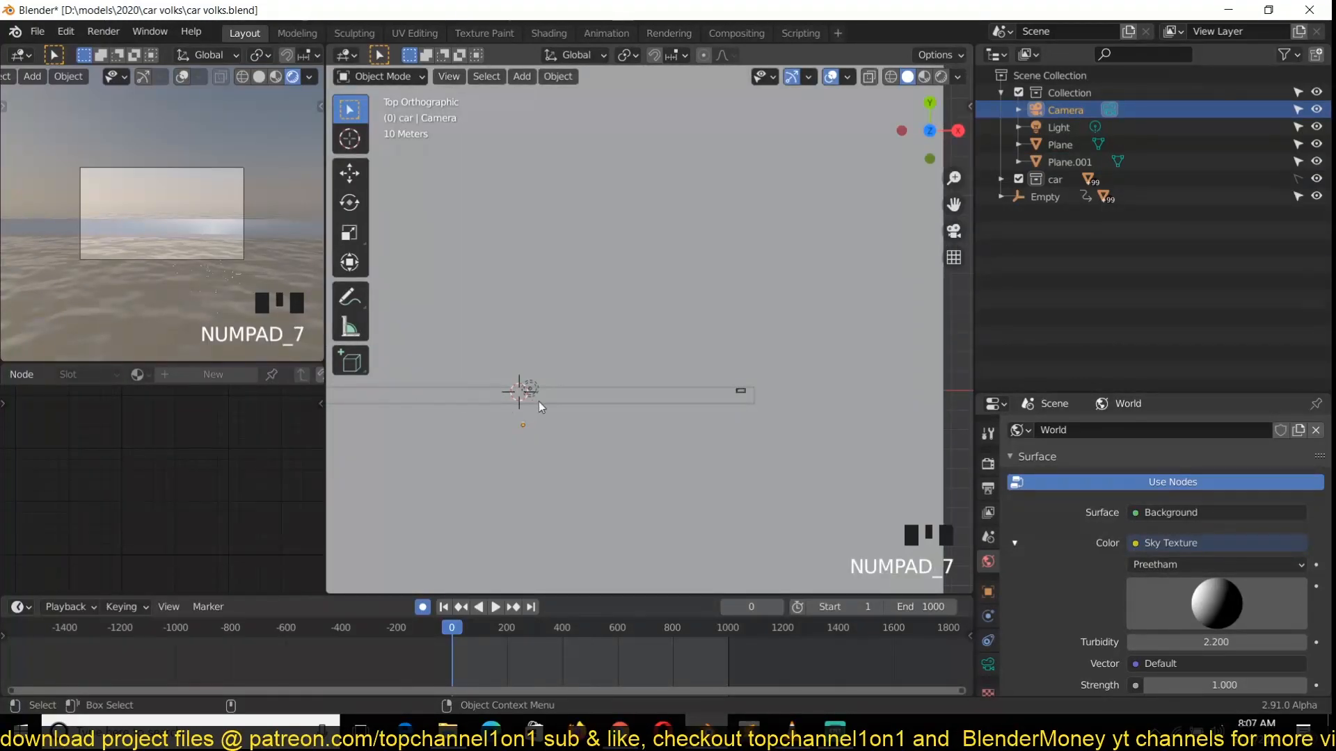
key(g)
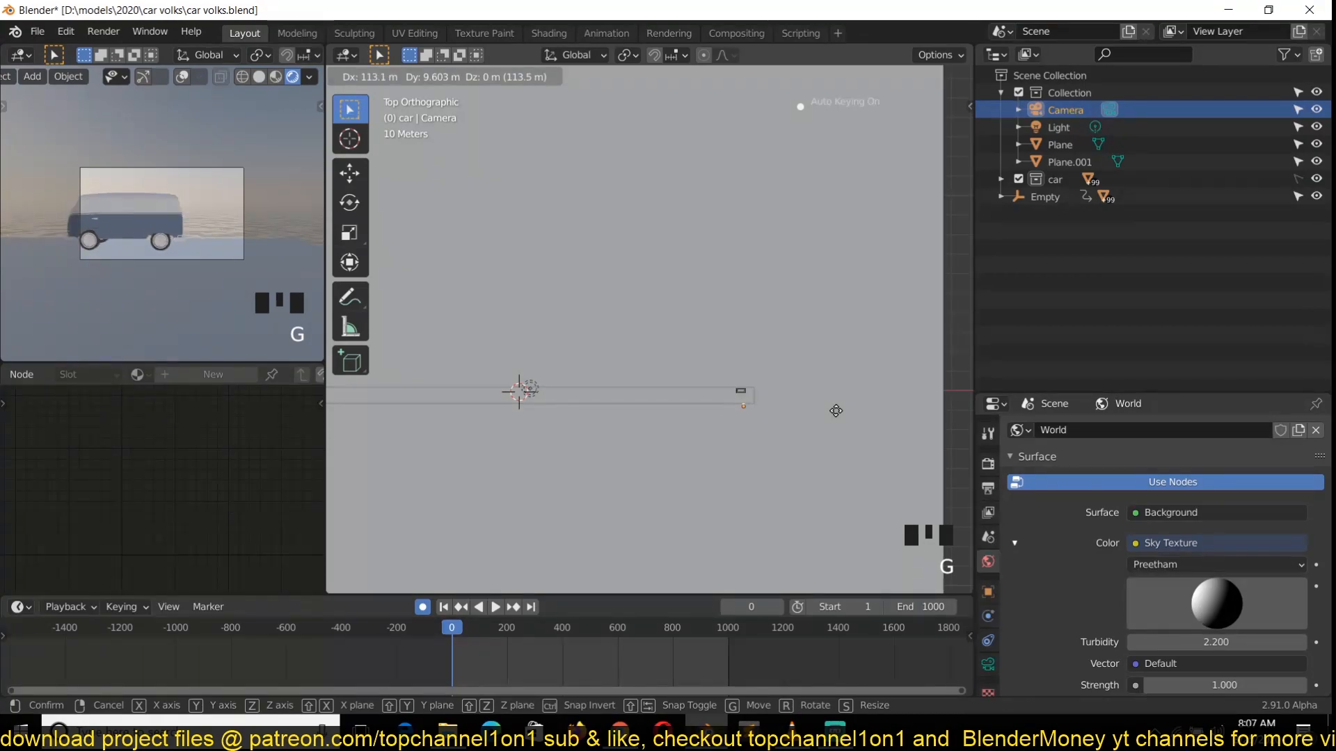
click(819, 429)
Step: Snap the 3D cursor to the camera and add a plain axes empty there
scroll(819, 429, up, 8)
key(KP_Decimal)
scroll(819, 428, down, 6)
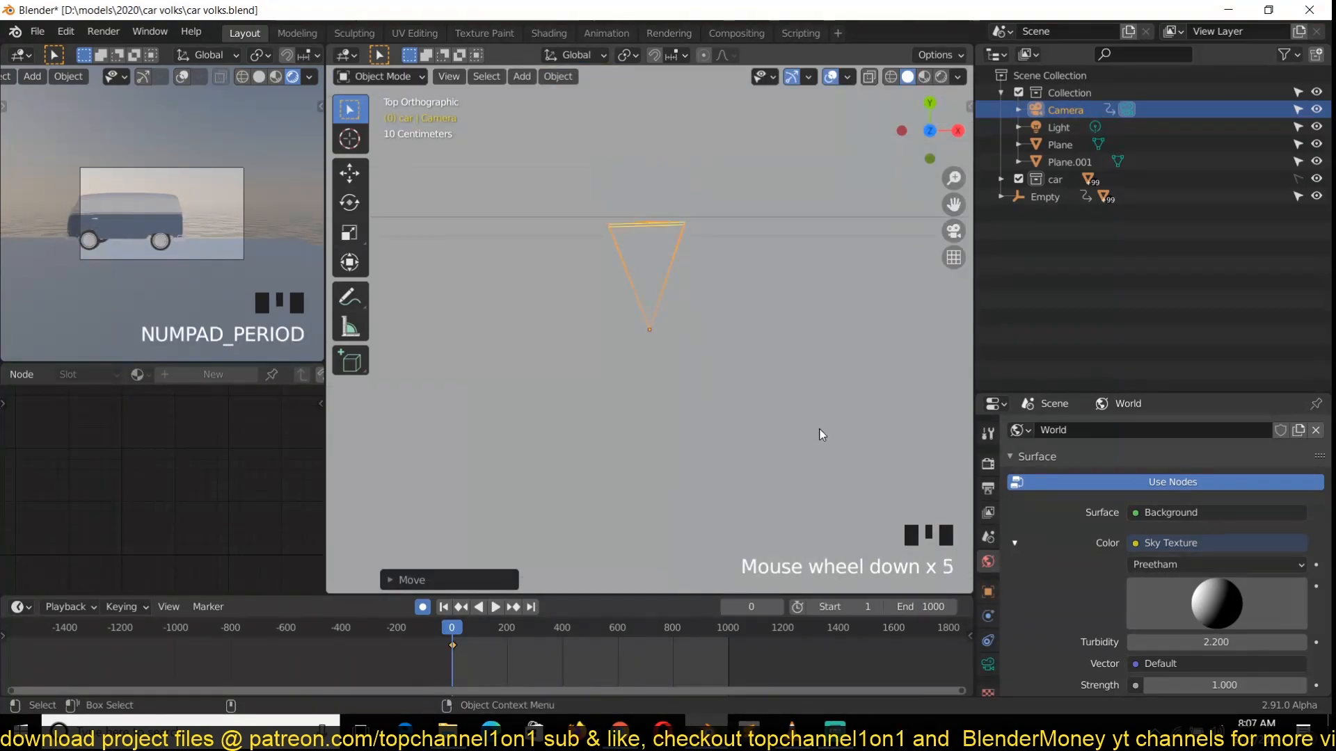
middle_drag(739, 374, 634, 323)
key(grave)
key(shift+s)
click(673, 466)
key(shift+a)
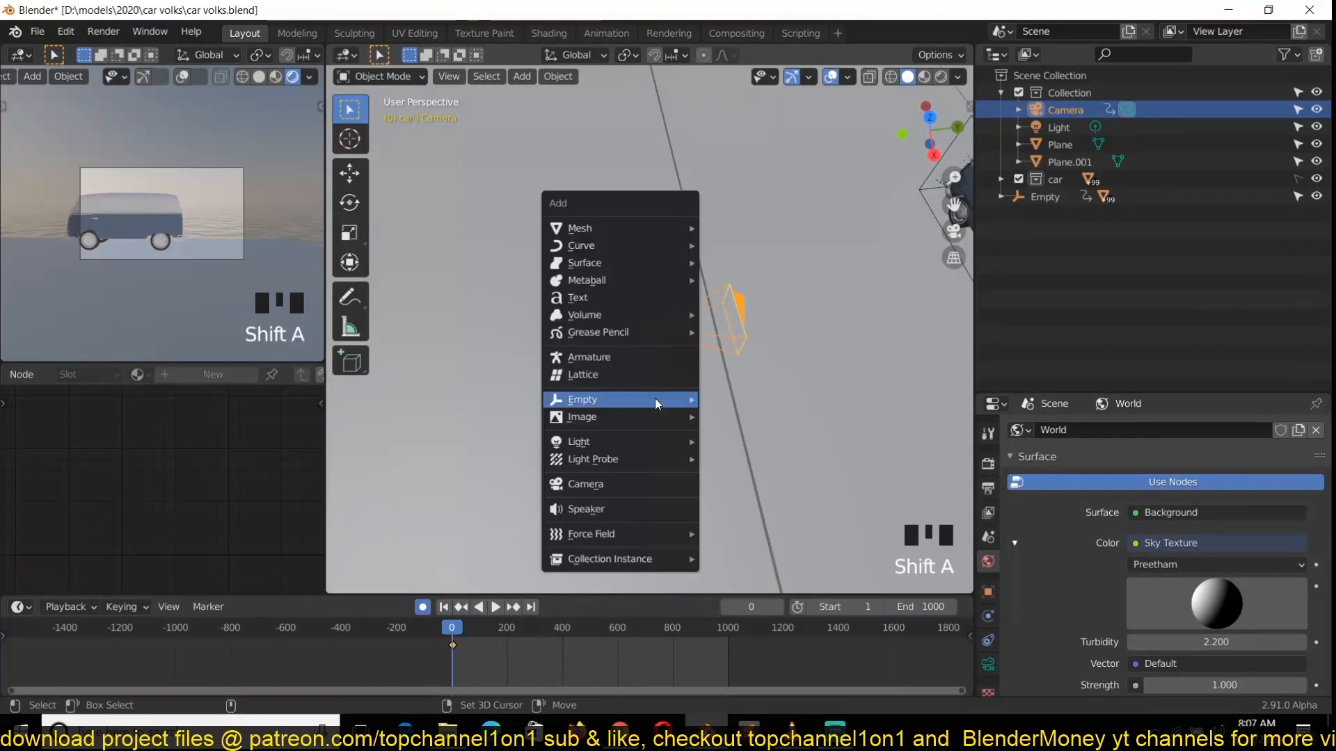
mouse_move(654, 398)
click(761, 391)
Step: Try to select the new empty together with the camera in the viewport
middle_drag(762, 391, 711, 311)
click(669, 341)
shift+click(646, 273)
click(712, 311)
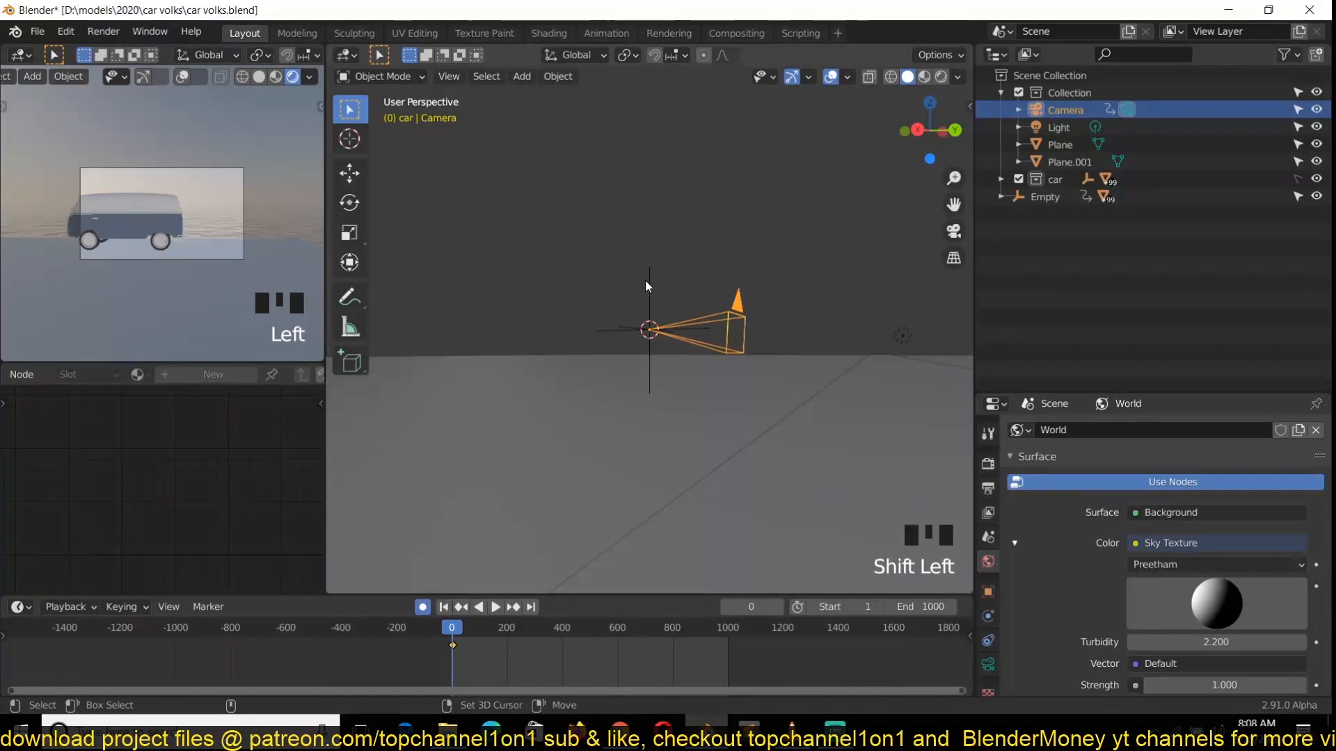
shift+click(648, 282)
shift+click(648, 294)
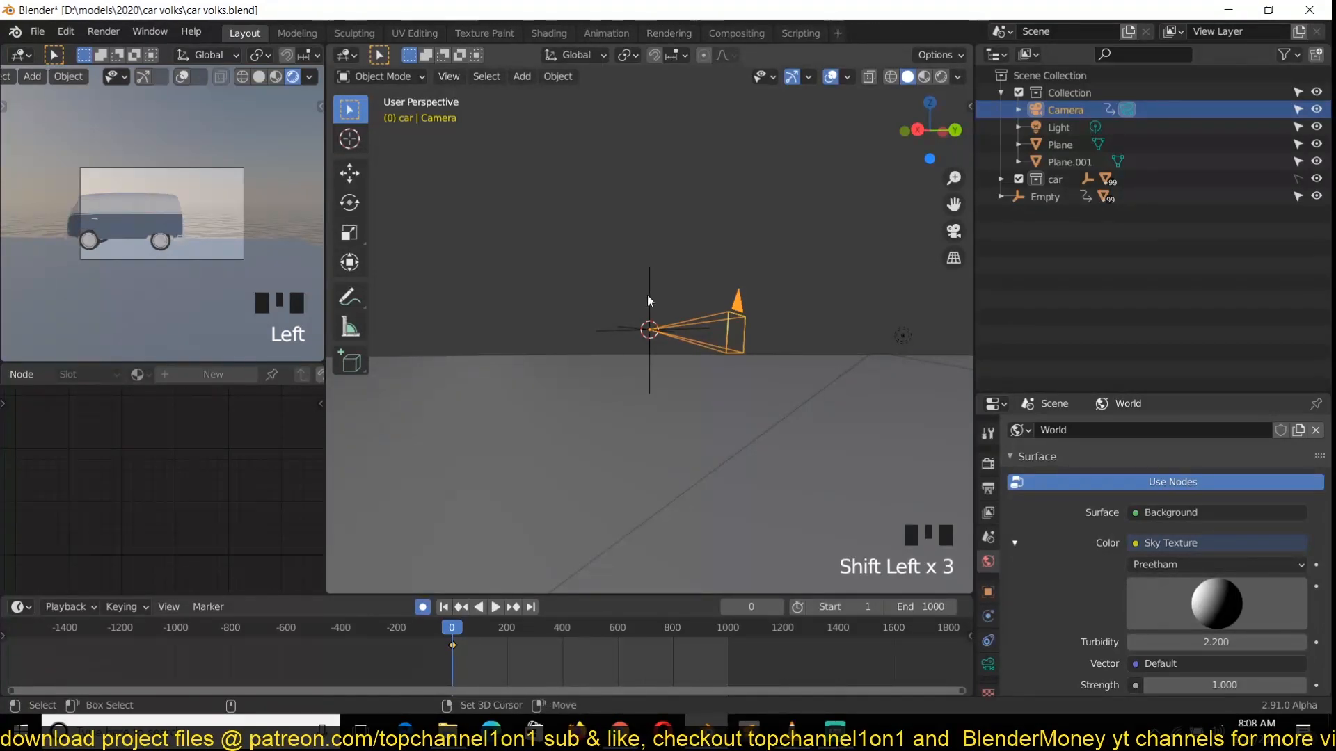
shift+click(661, 288)
click(643, 291)
click(648, 303)
click(648, 303)
click(648, 369)
click(650, 351)
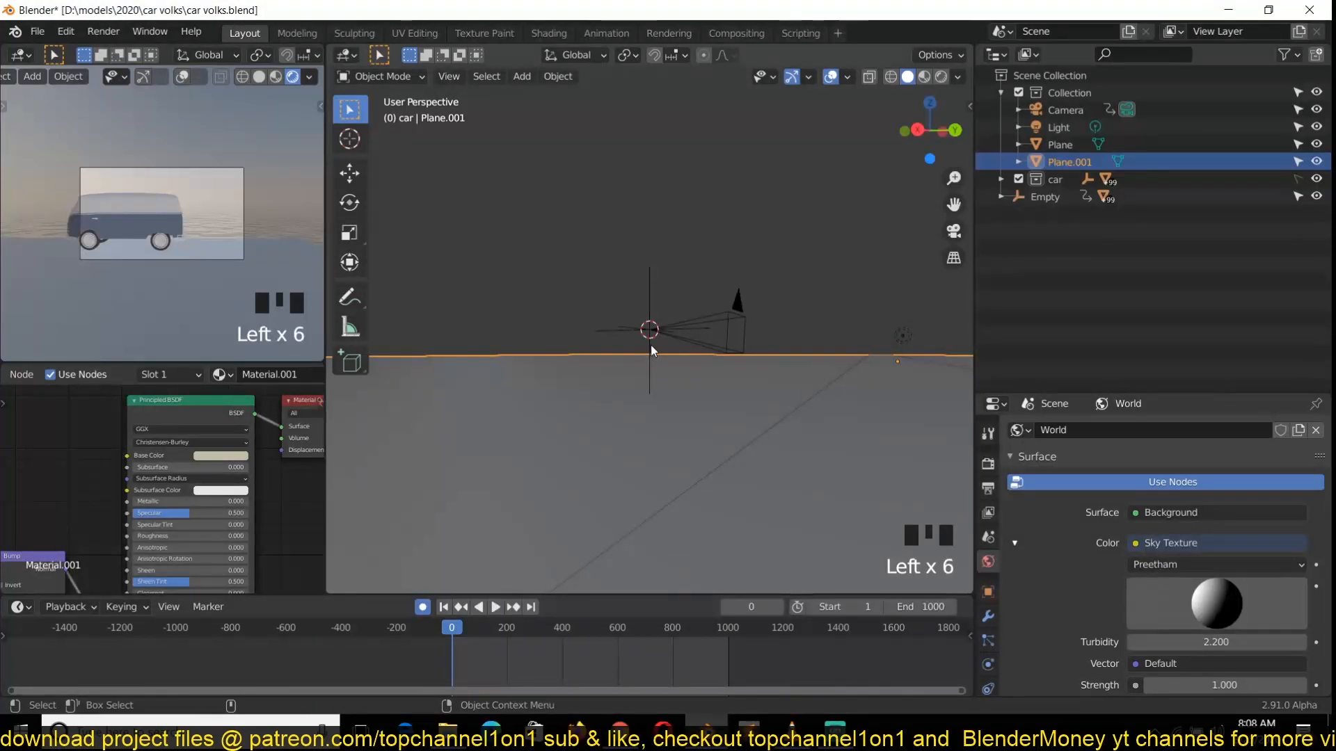
Step: Make the car collection selectable and move the new empty from it to the Scene Collection
click(1299, 179)
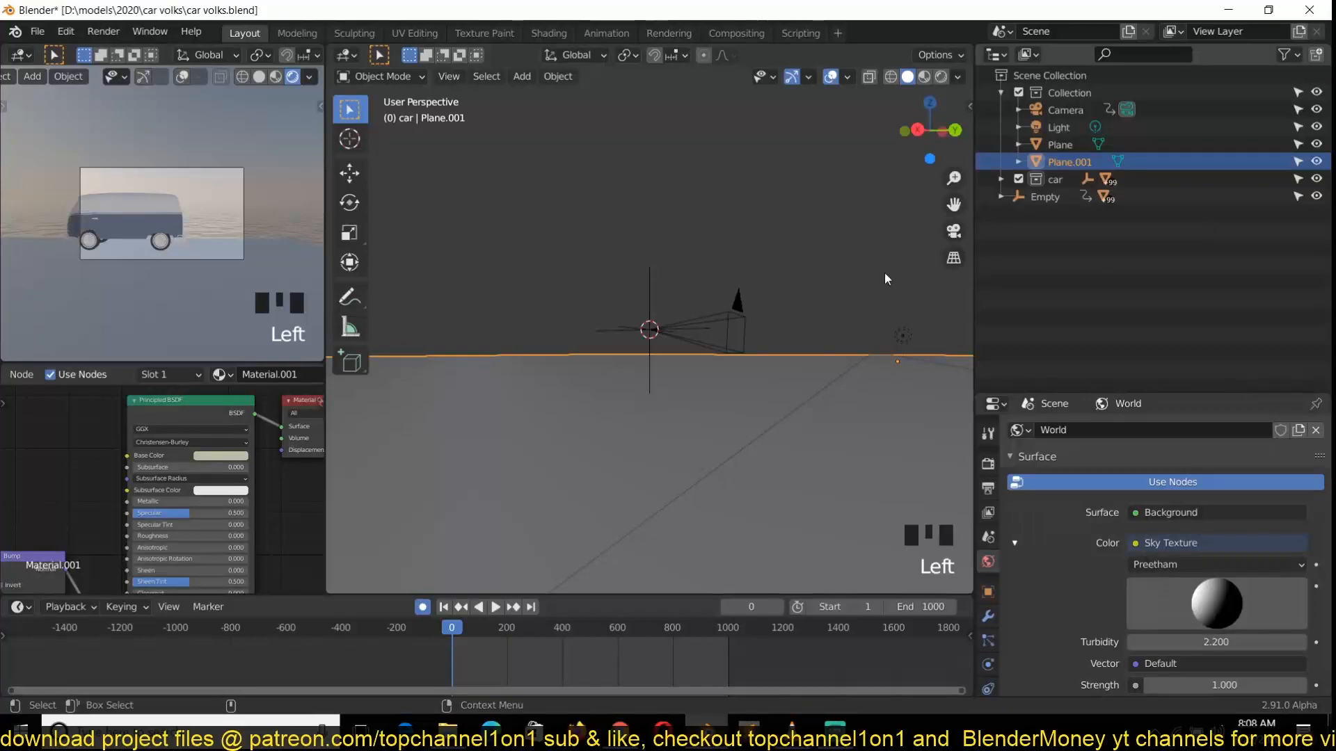
click(654, 292)
click(652, 291)
key(m)
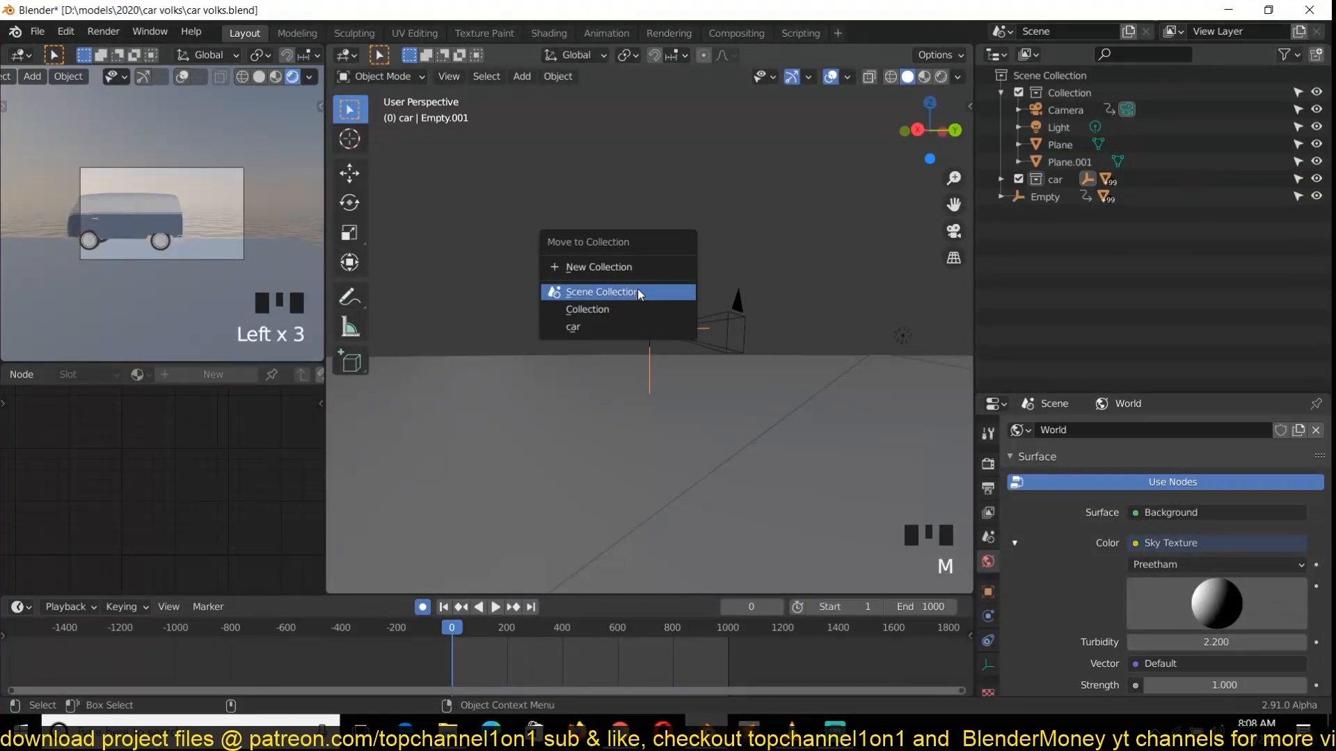
click(641, 291)
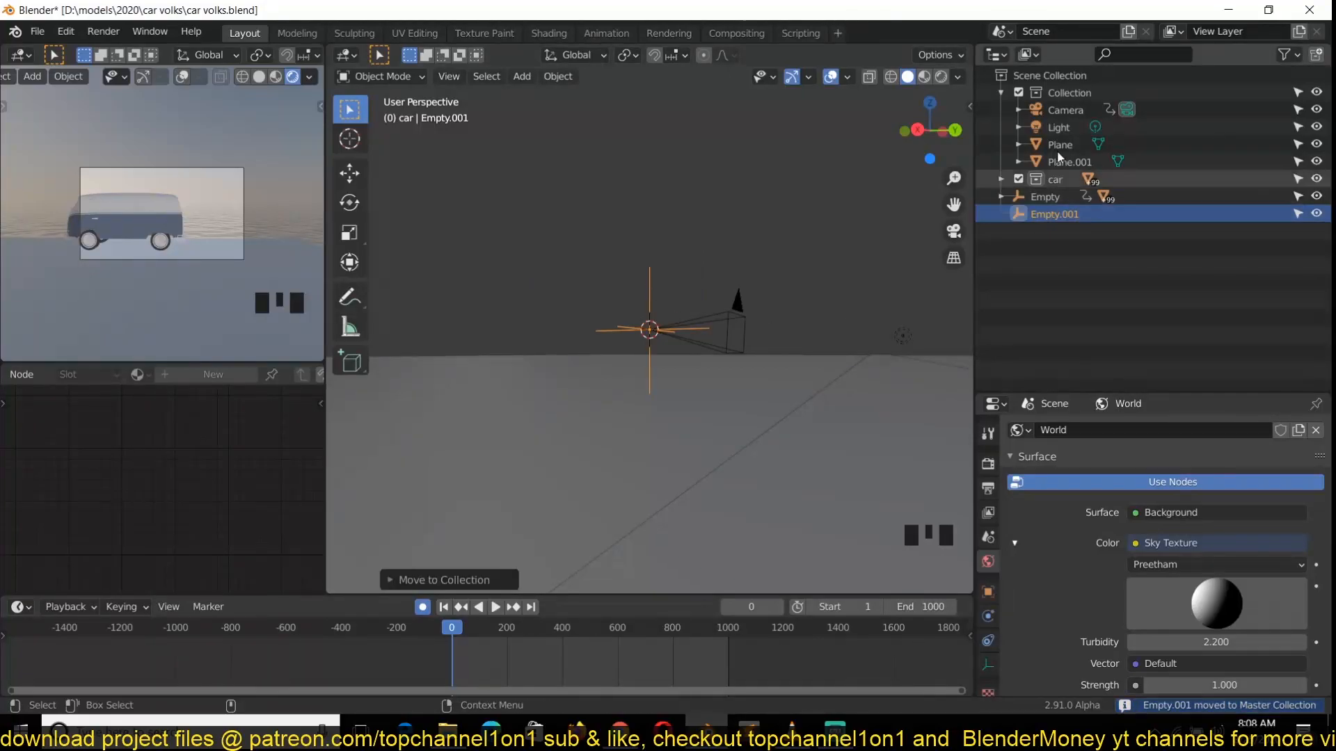
Step: Set Collection as the active collection and make the car collection unselectable in the viewport
click(1052, 98)
click(633, 327)
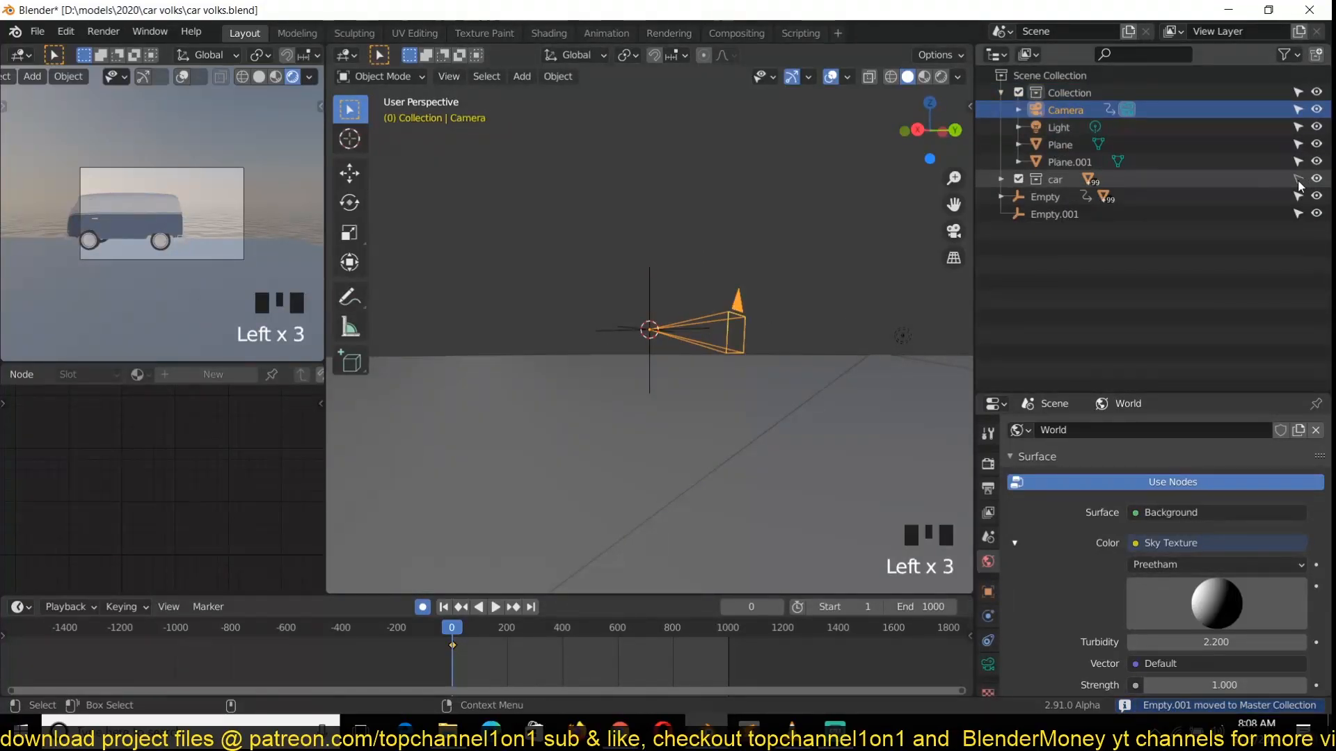
click(1298, 179)
Step: Parent the camera to Empty.001
shift+click(652, 288)
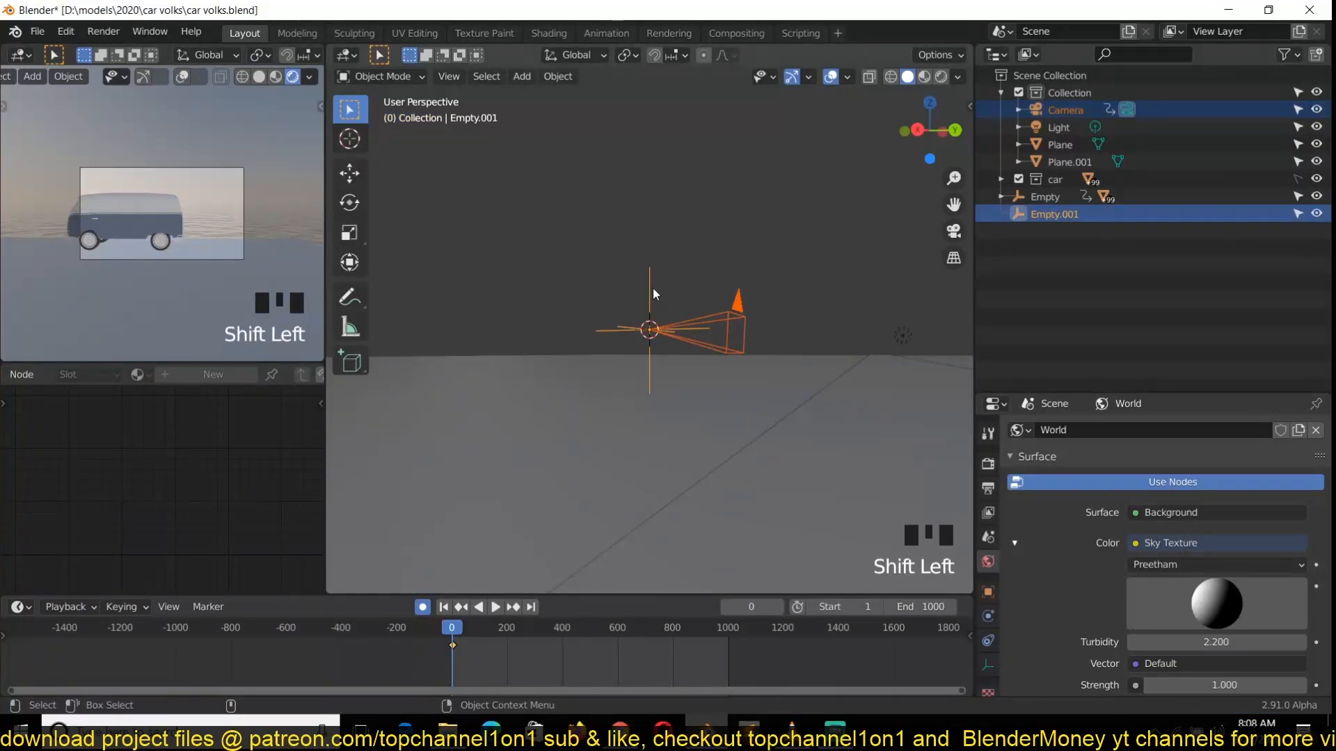
key(ctrl+p)
click(658, 307)
click(653, 306)
click(654, 306)
Step: Switch to VLC media player and check the sunset driving reference video
key(KP_7)
scroll(678, 327, down, 7)
shift+middle_drag(678, 328, 683, 347)
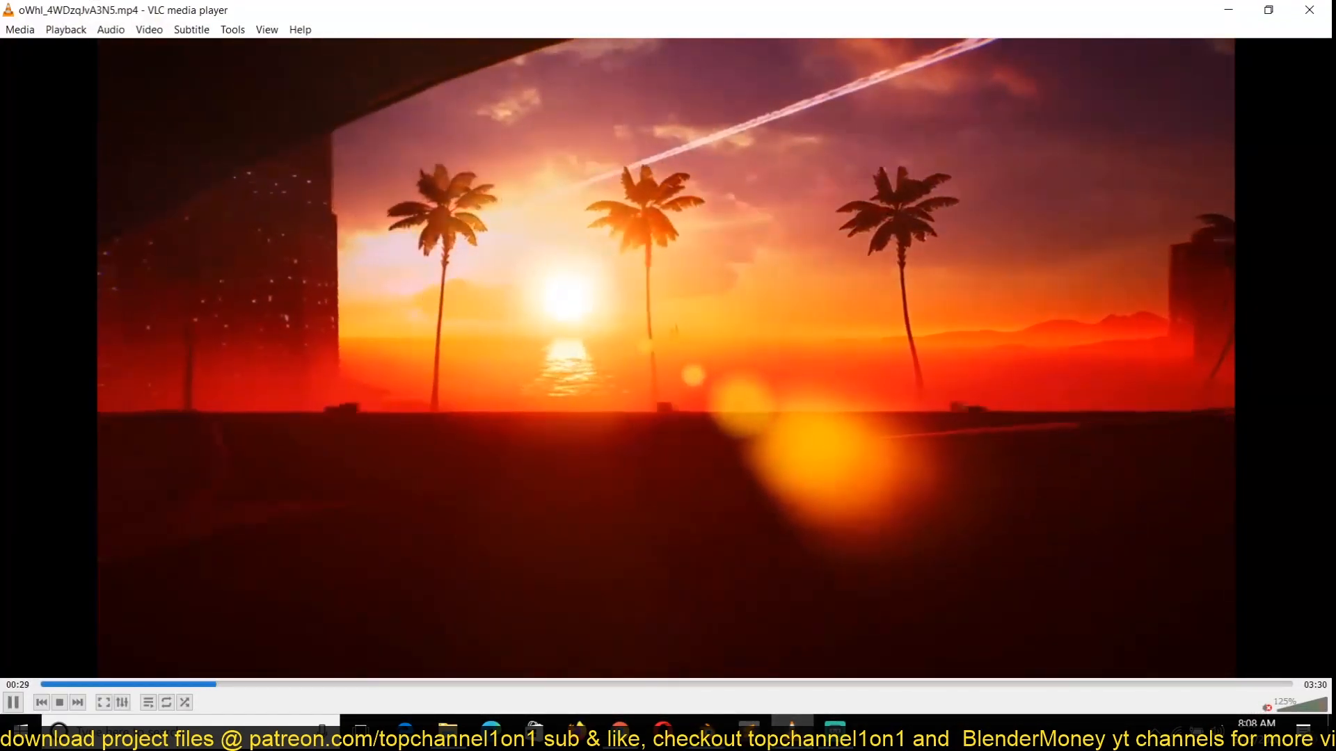
key(space)
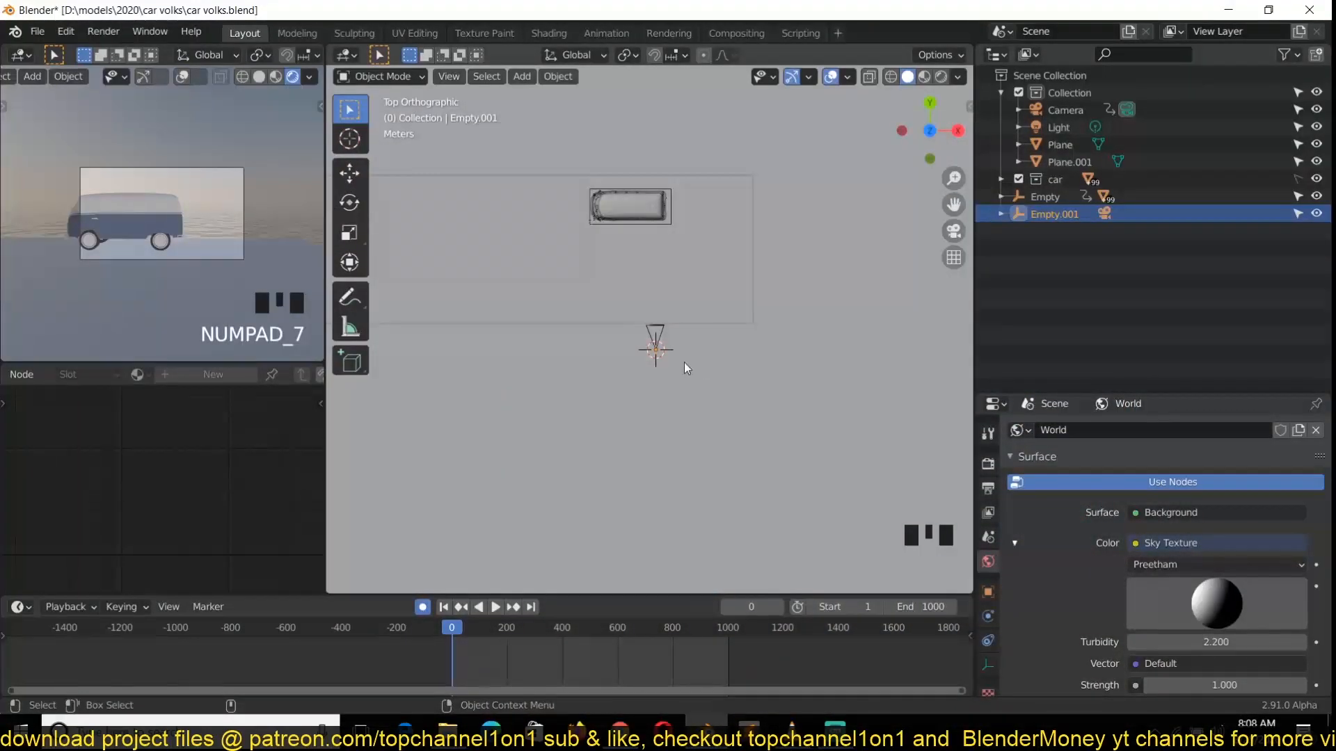
Step: Select Empty.001, show the viewport in wireframe and record the empty's starting location as a keyframe at frame 0
click(659, 362)
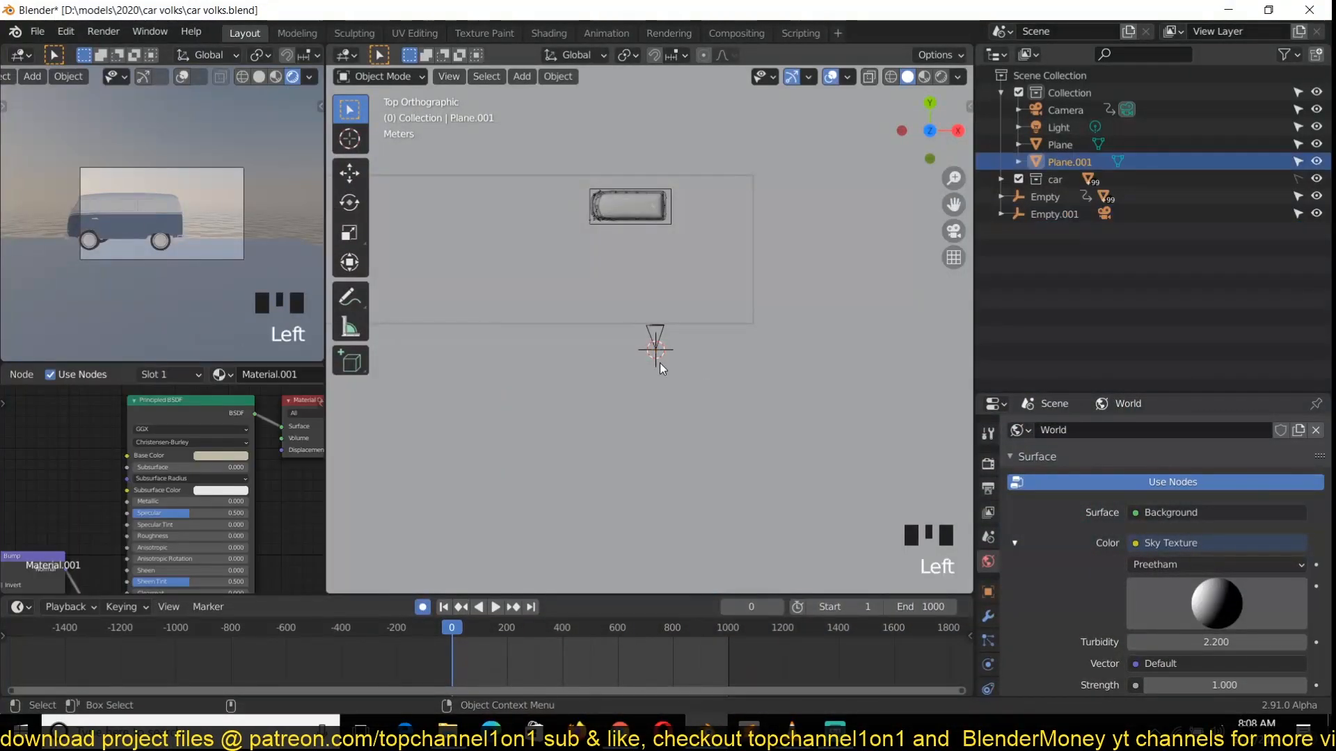
click(656, 361)
scroll(657, 361, down, 3)
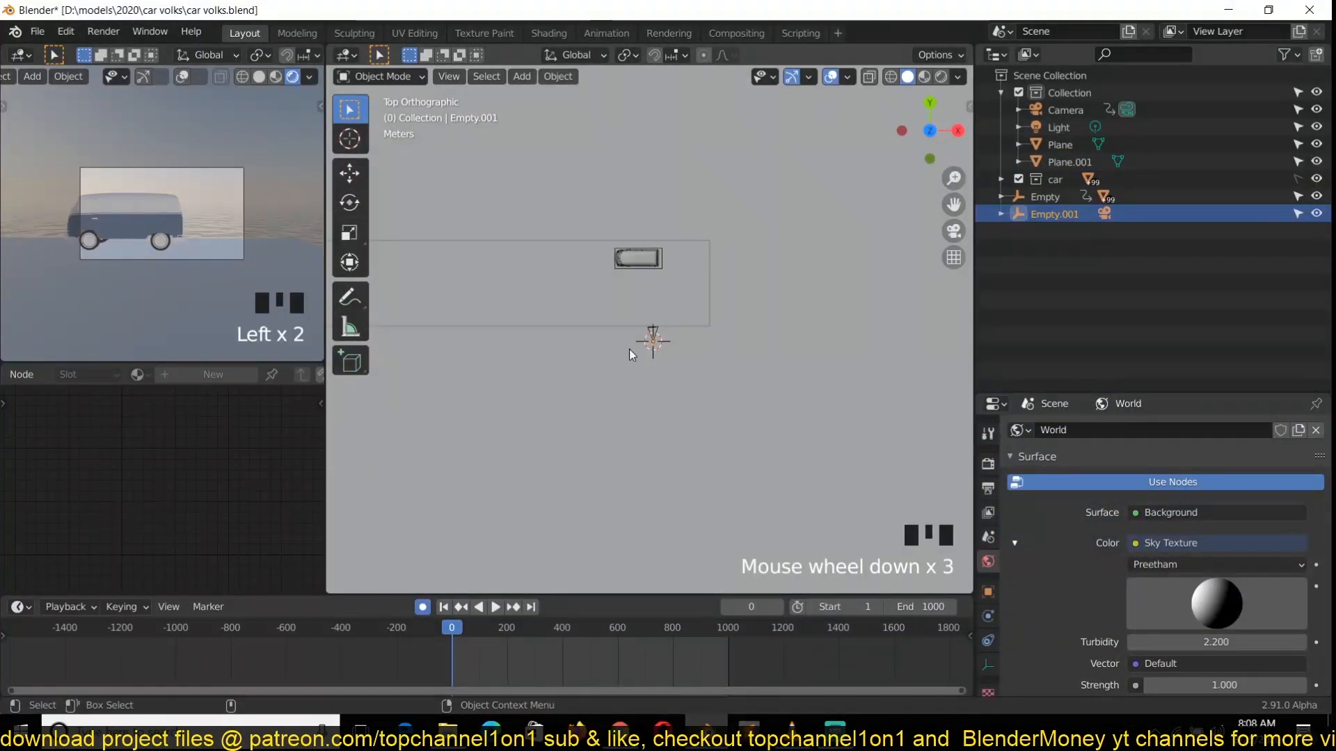
key(z)
scroll(575, 335, up, 3)
scroll(575, 336, down, 3)
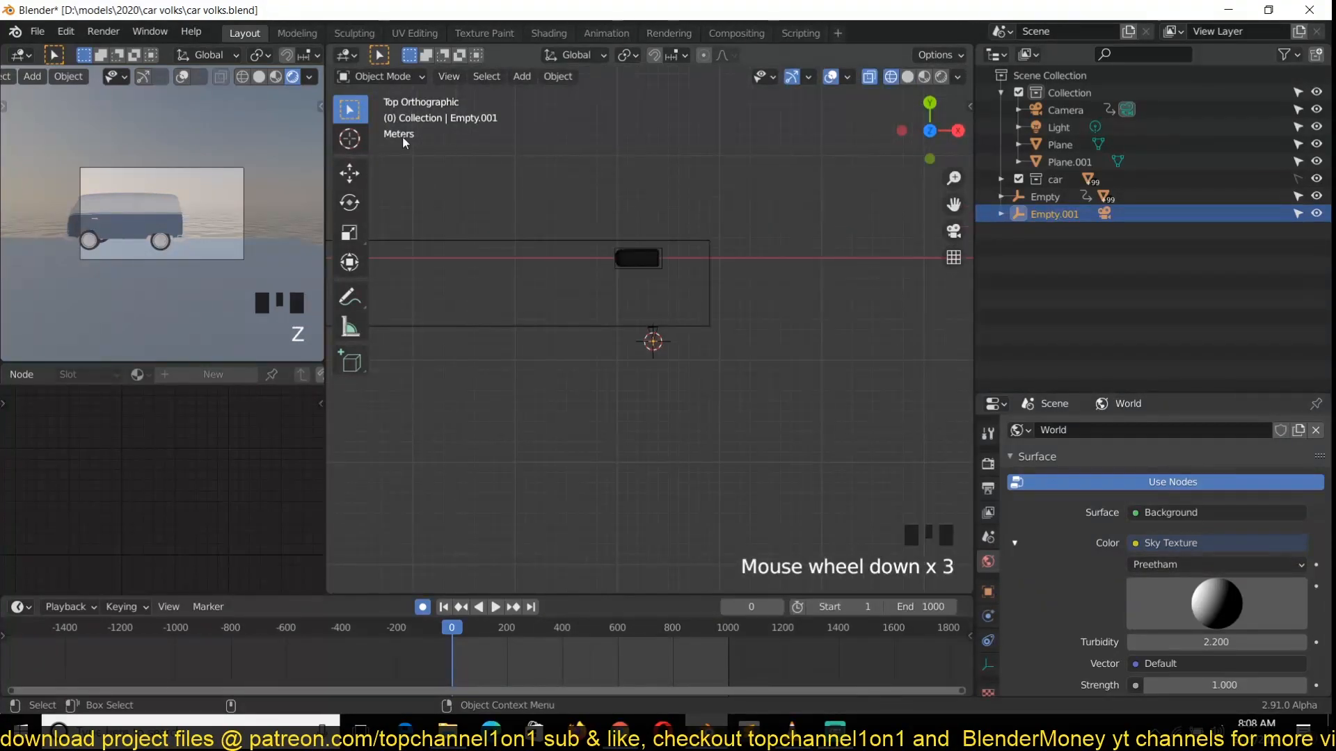
scroll(695, 188, down, 4)
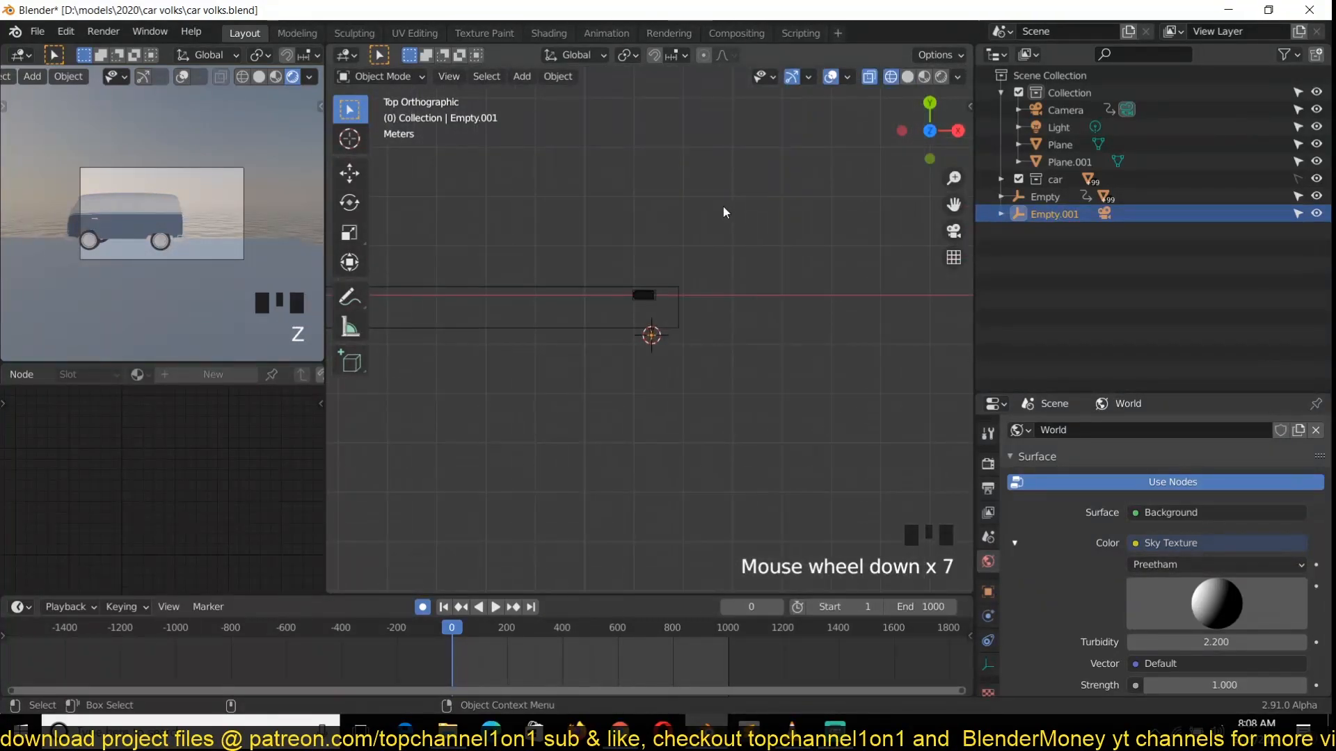
click(350, 173)
scroll(704, 364, down, 3)
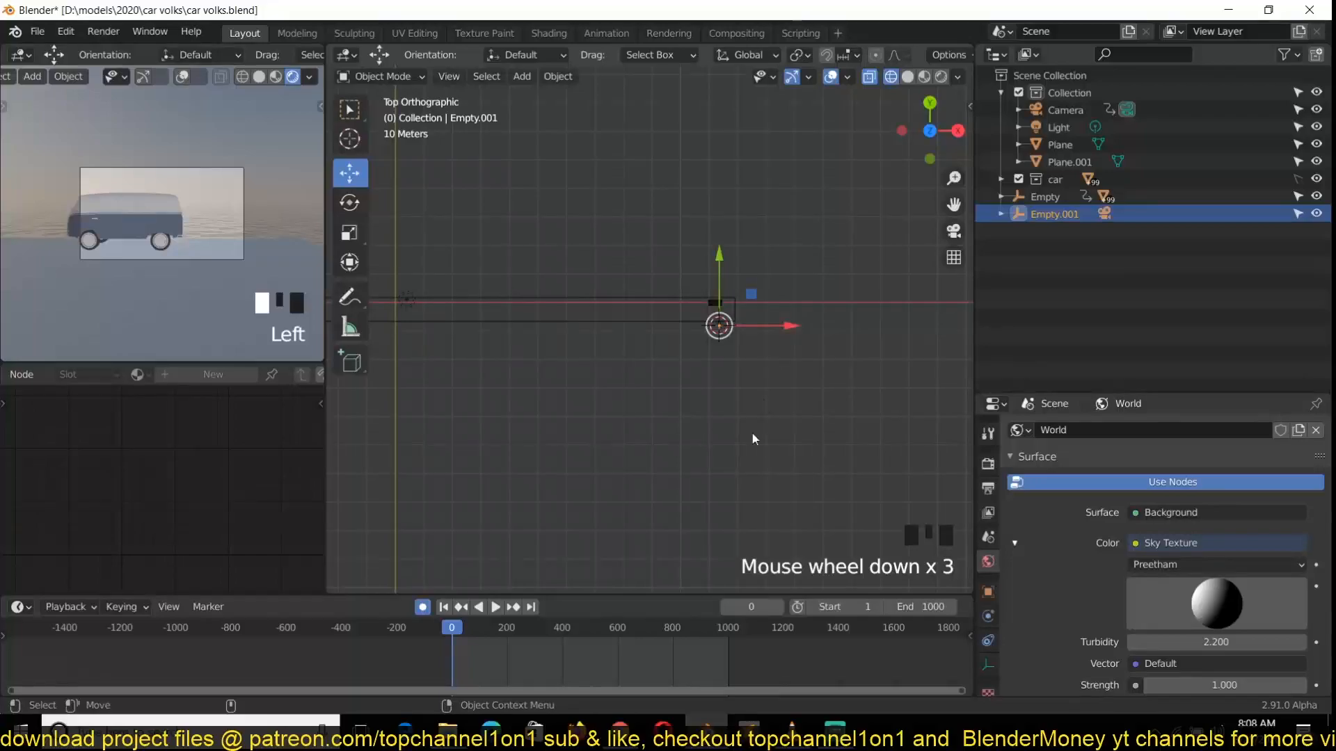
key(g)
click(779, 378)
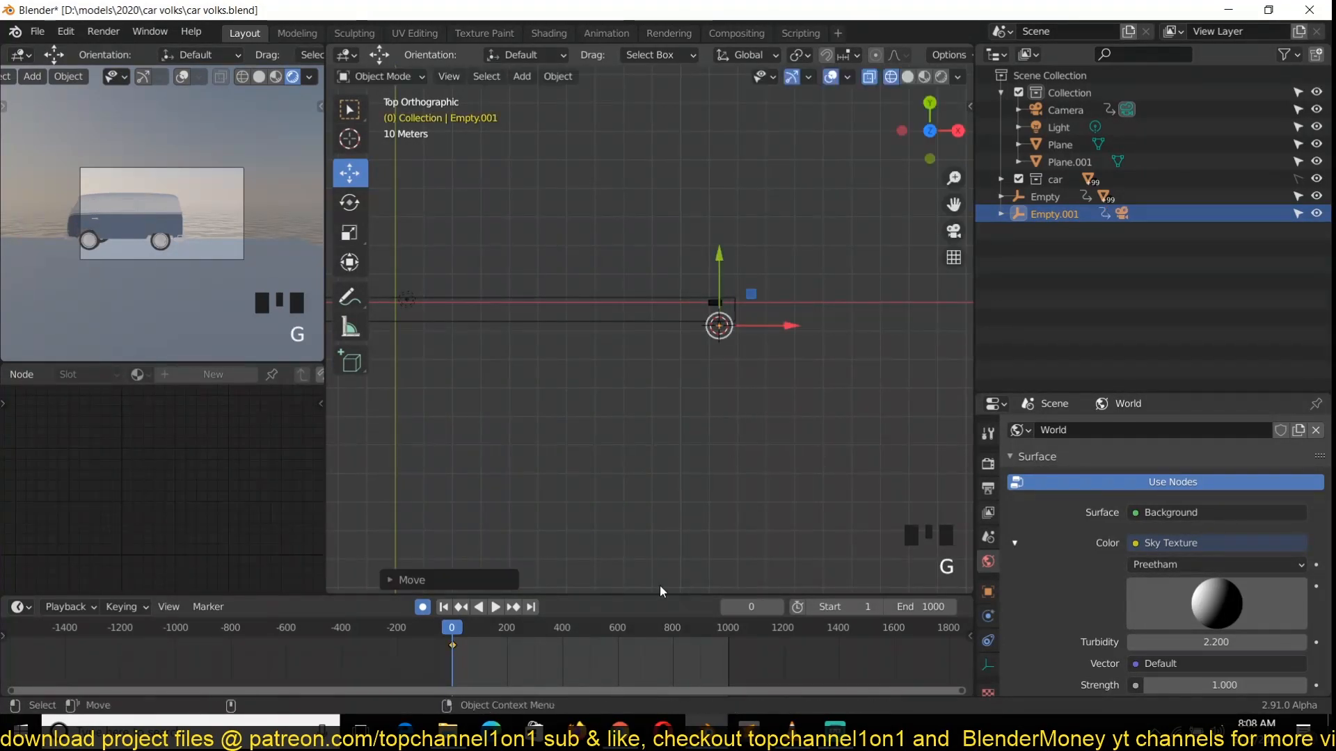
Step: At frame 1019, move Empty.001 along X to the far end of the road and set its keyframe handles to Vector
shift+right_click(733, 645)
scroll(653, 418, down, 4)
shift+middle_drag(563, 416, 752, 405)
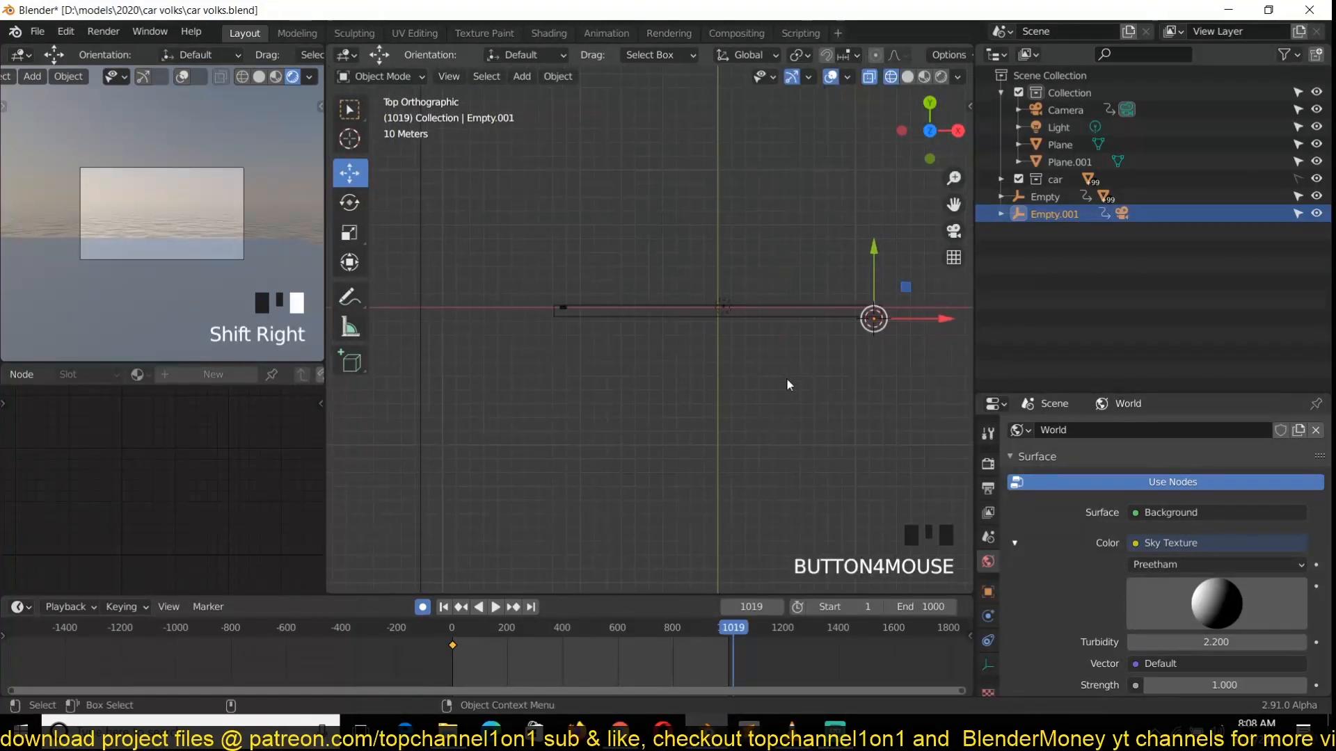
drag(929, 318, 605, 328)
key(v)
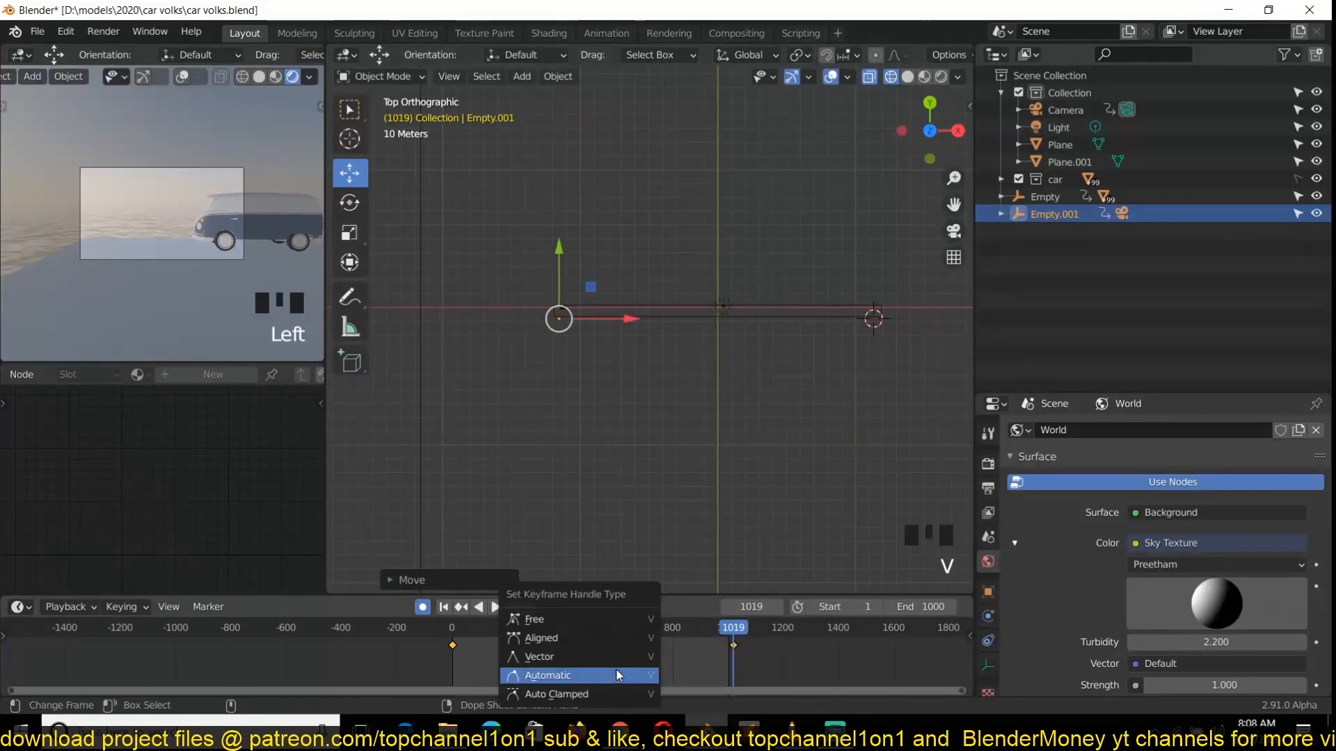
click(619, 657)
Step: Return to frame 0, select the camera beside the van and play the animation to check that both travel together
shift+right_click(453, 647)
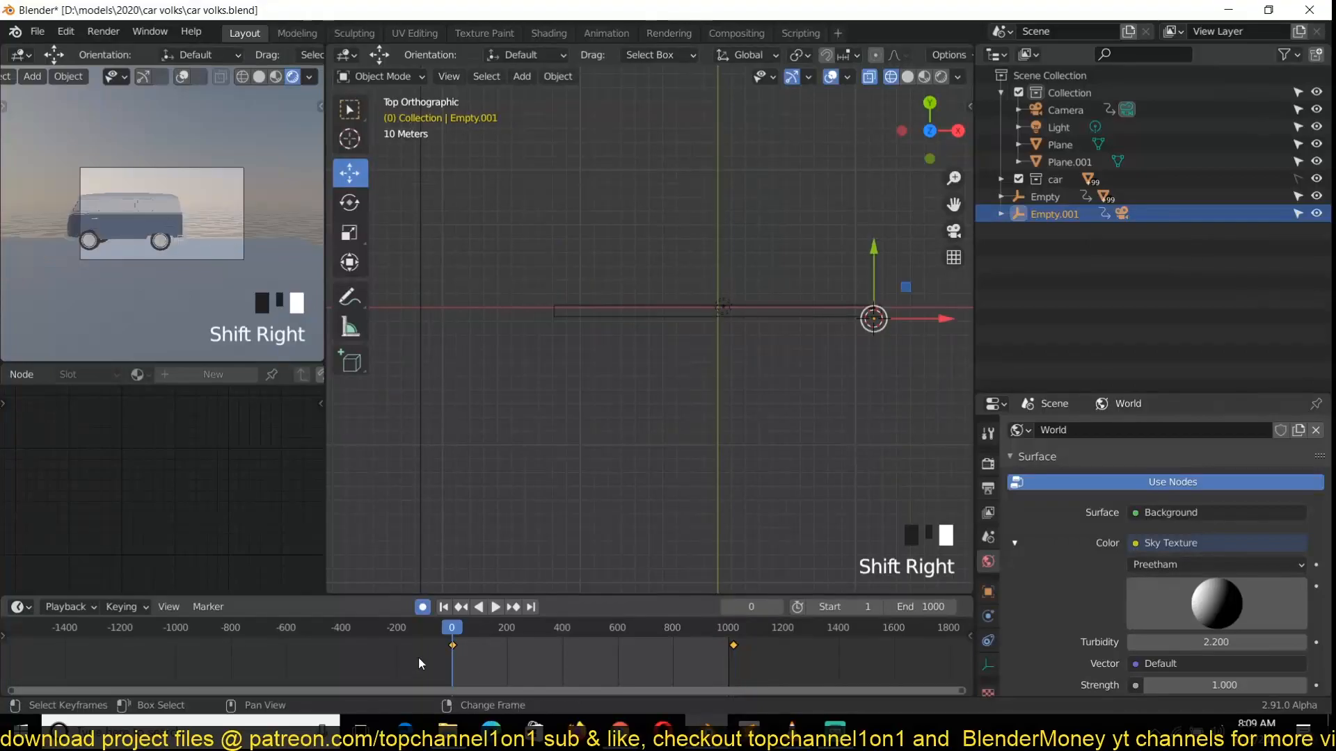
scroll(785, 388, up, 3)
shift+middle_drag(768, 394, 512, 460)
scroll(769, 454, up, 7)
shift+middle_drag(786, 457, 725, 506)
scroll(725, 506, up, 5)
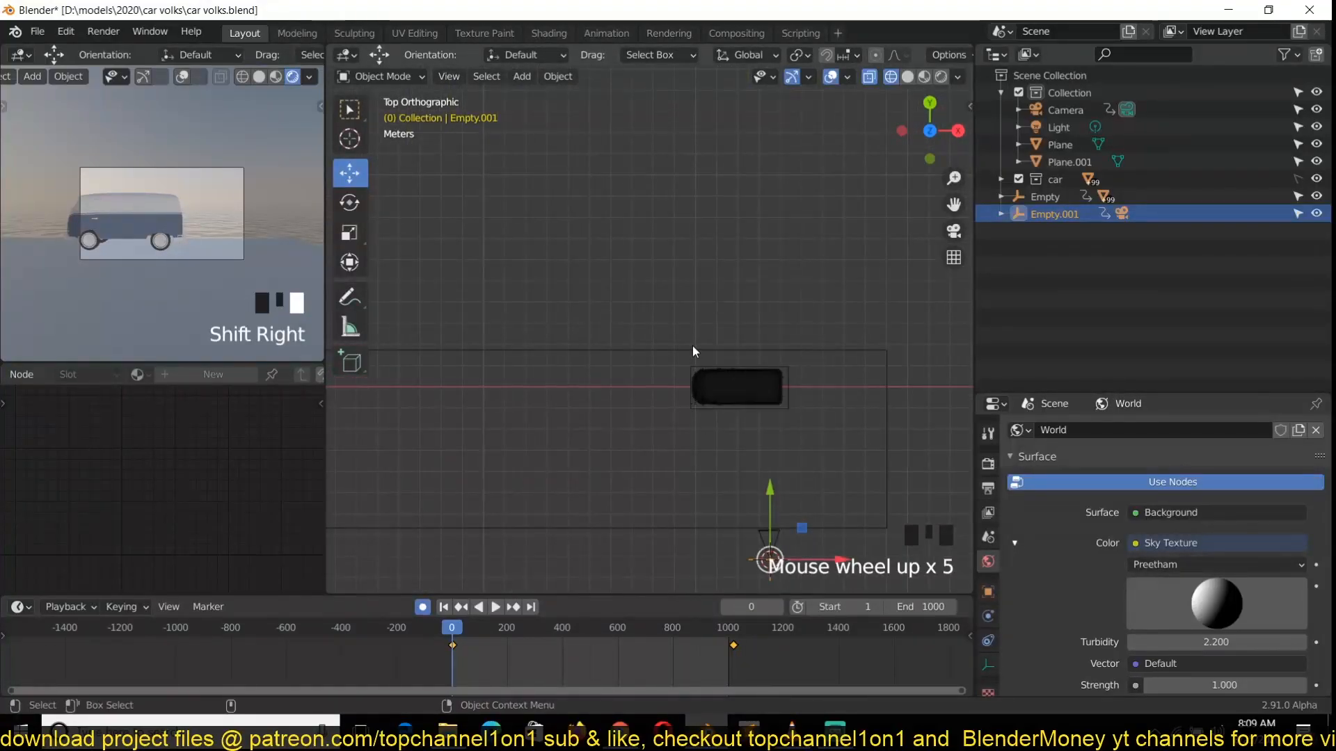
click(782, 536)
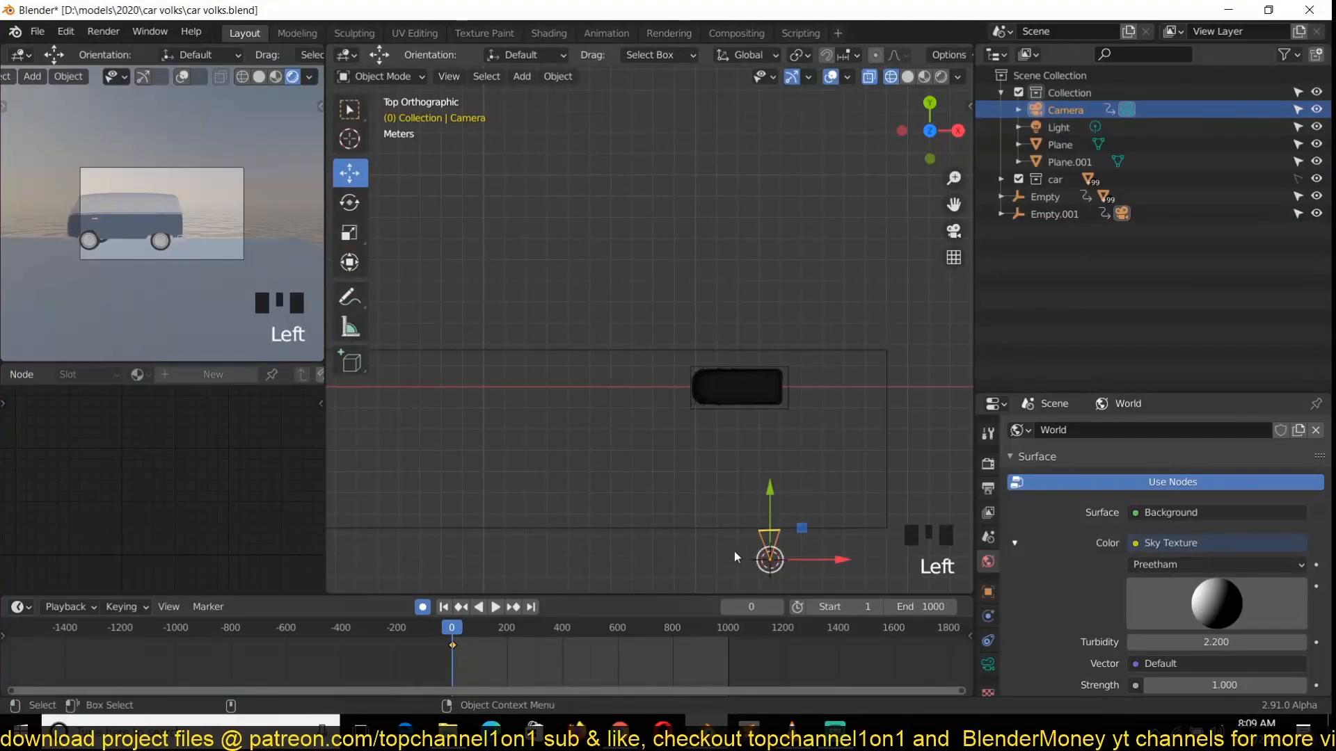
key(space)
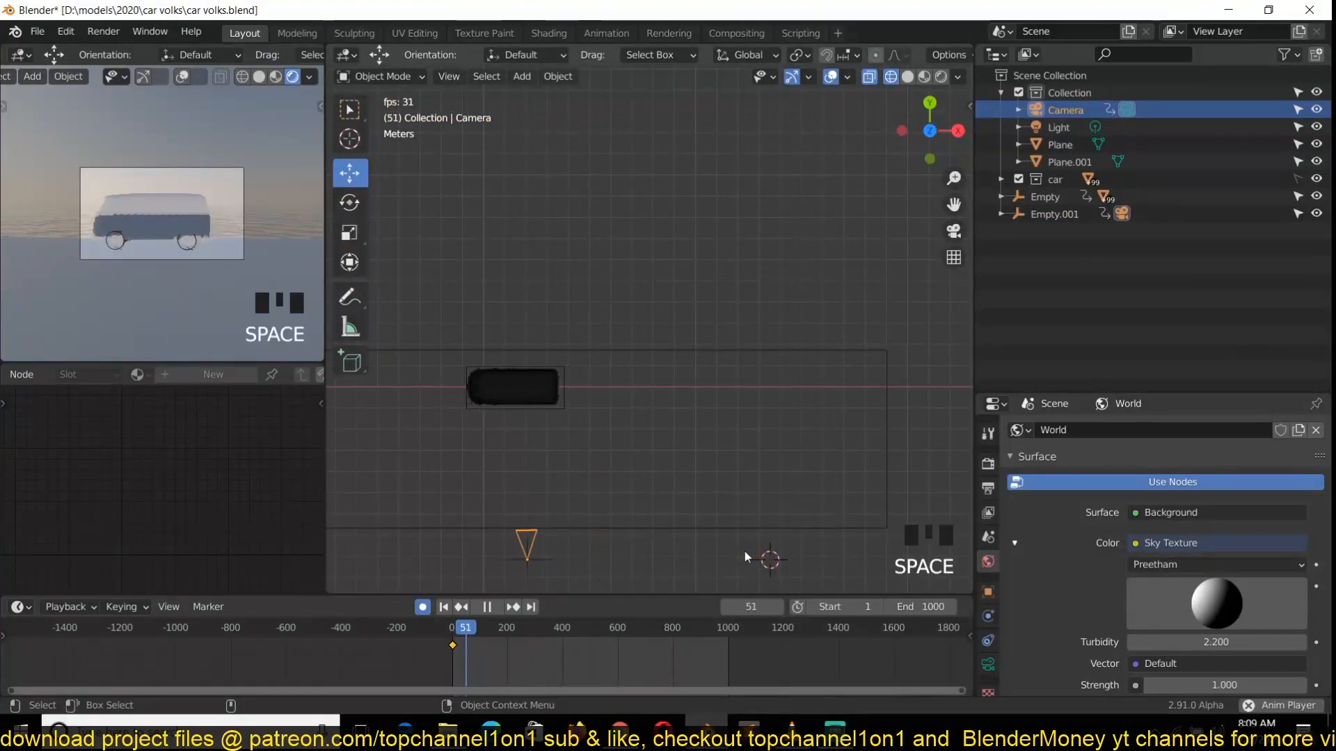
key(Escape)
Step: At frame 0, rotate the camera towards the van and move it close to the van's front corner
key(r)
click(889, 544)
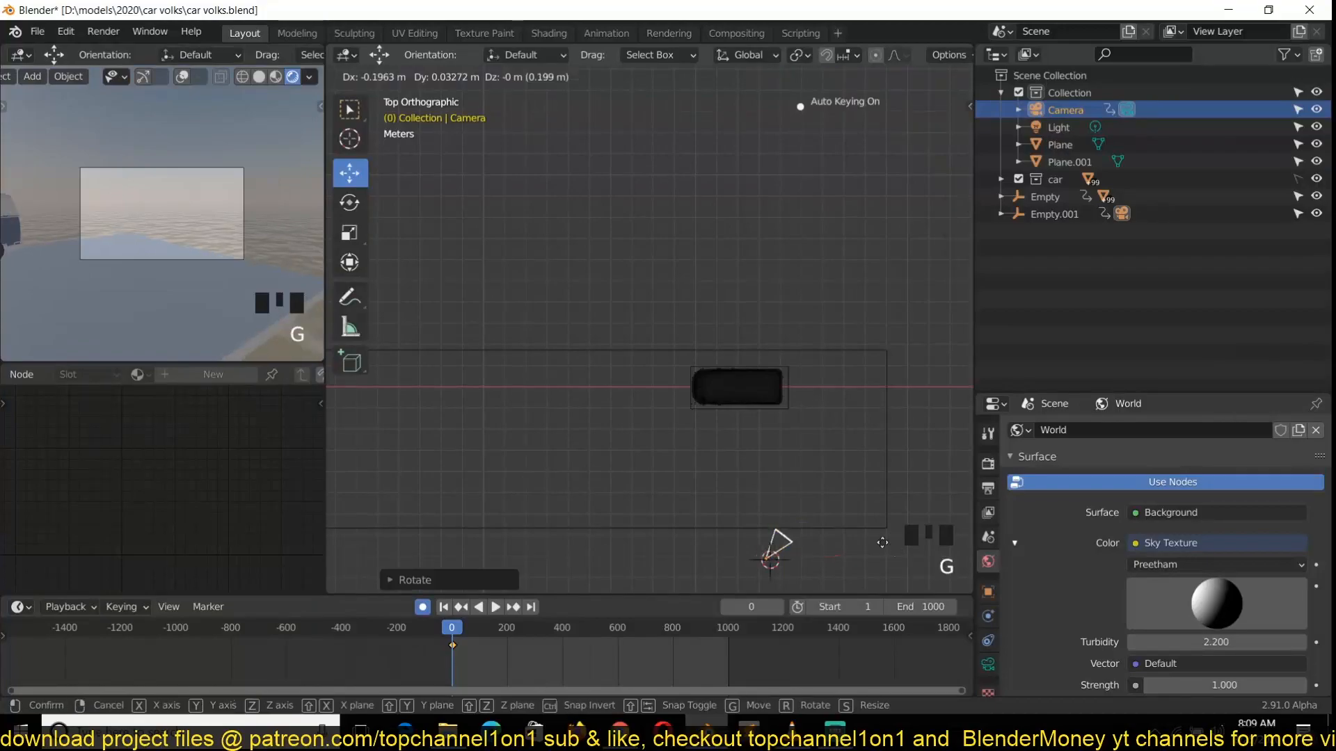
key(g)
click(790, 442)
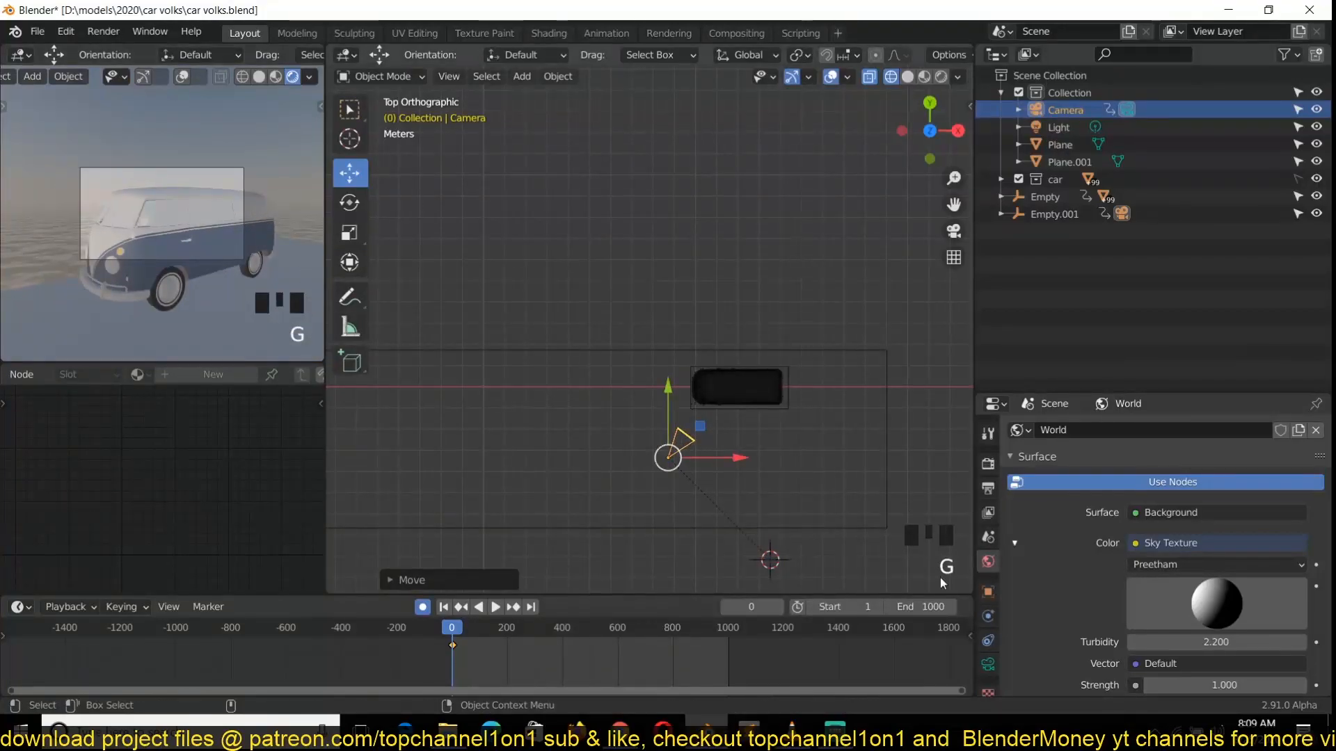
Step: Set the camera's focal length to 25 mm and shift the camera to reframe the van in the camera view
click(988, 665)
double_click(1190, 510)
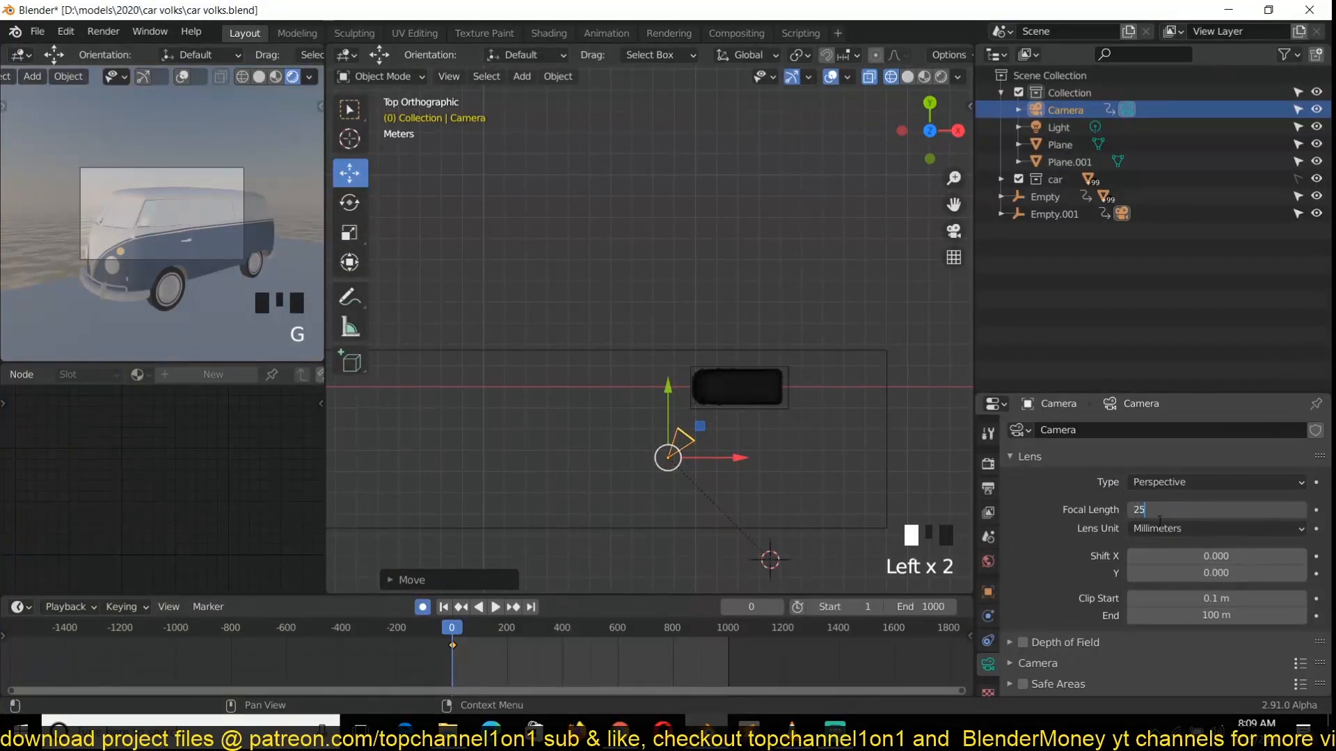
key(Return)
scroll(1087, 589, down, 5)
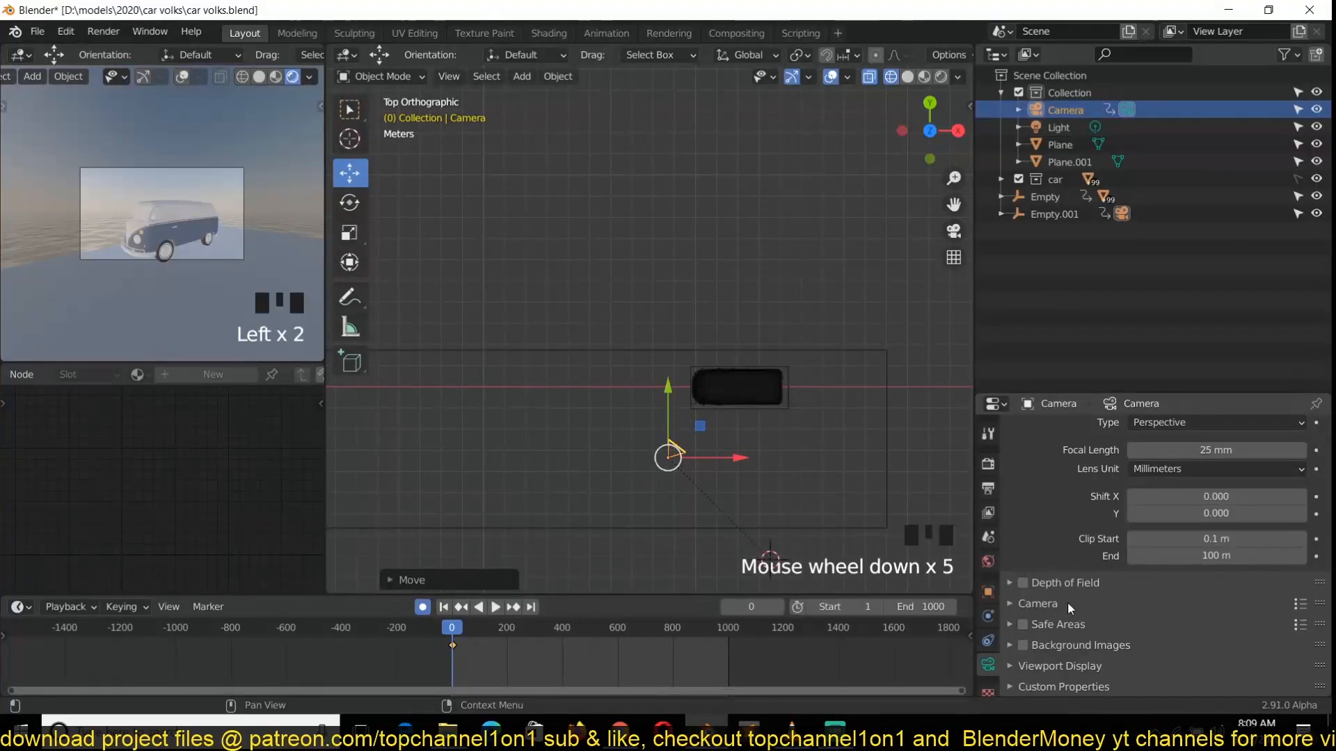
key(g)
click(209, 233)
Step: Switch to VLC media player, replay the sunset reference video from its beginning and return to Blender
click(791, 727)
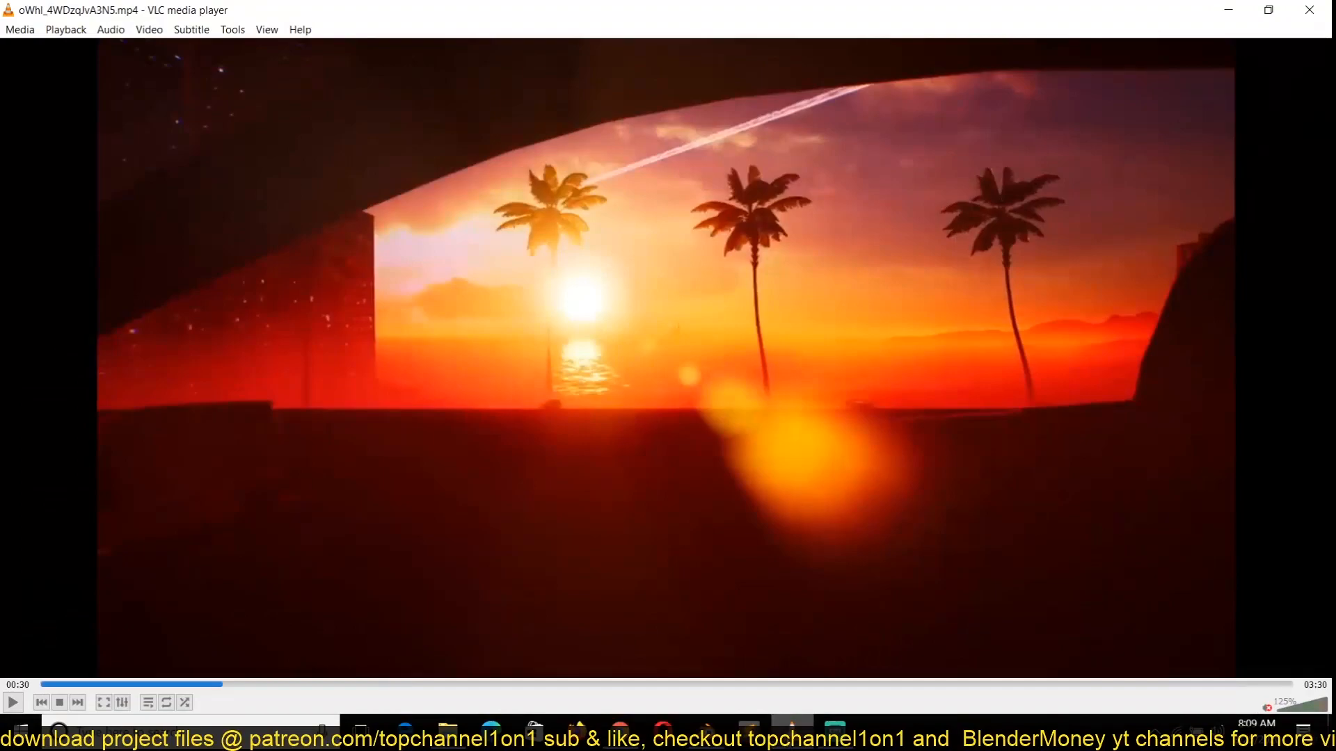
click(39, 684)
key(space)
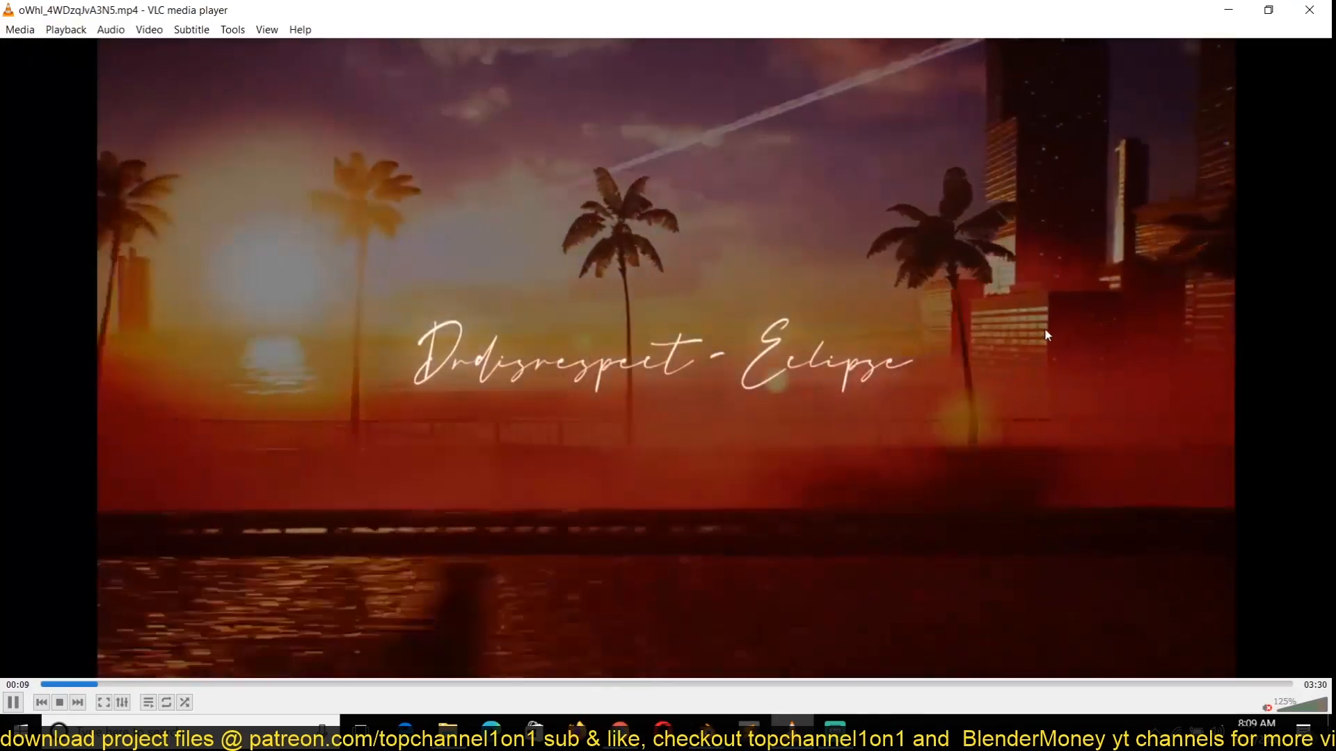
key(space)
click(1228, 9)
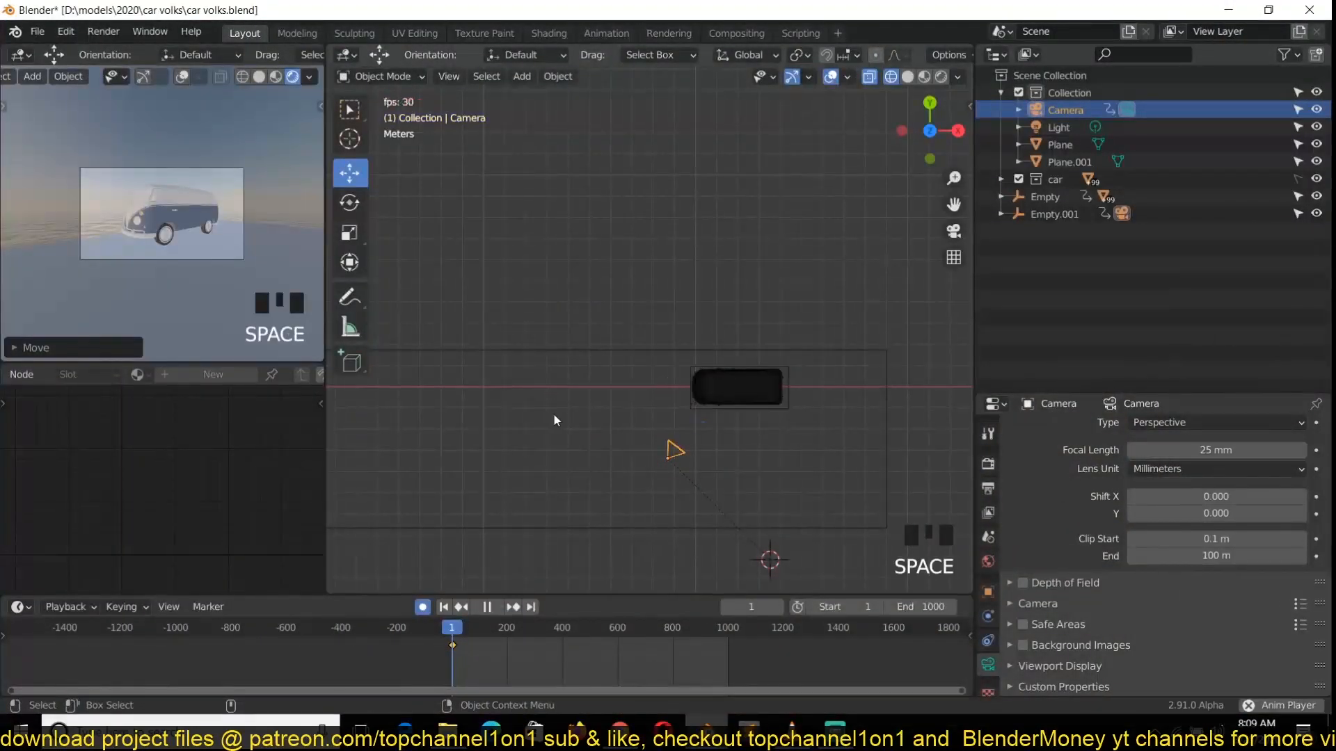
Step: Play the first frames of the animation to check the new camera framing of the van
key(space)
key(space)
scroll(602, 481, down, 3)
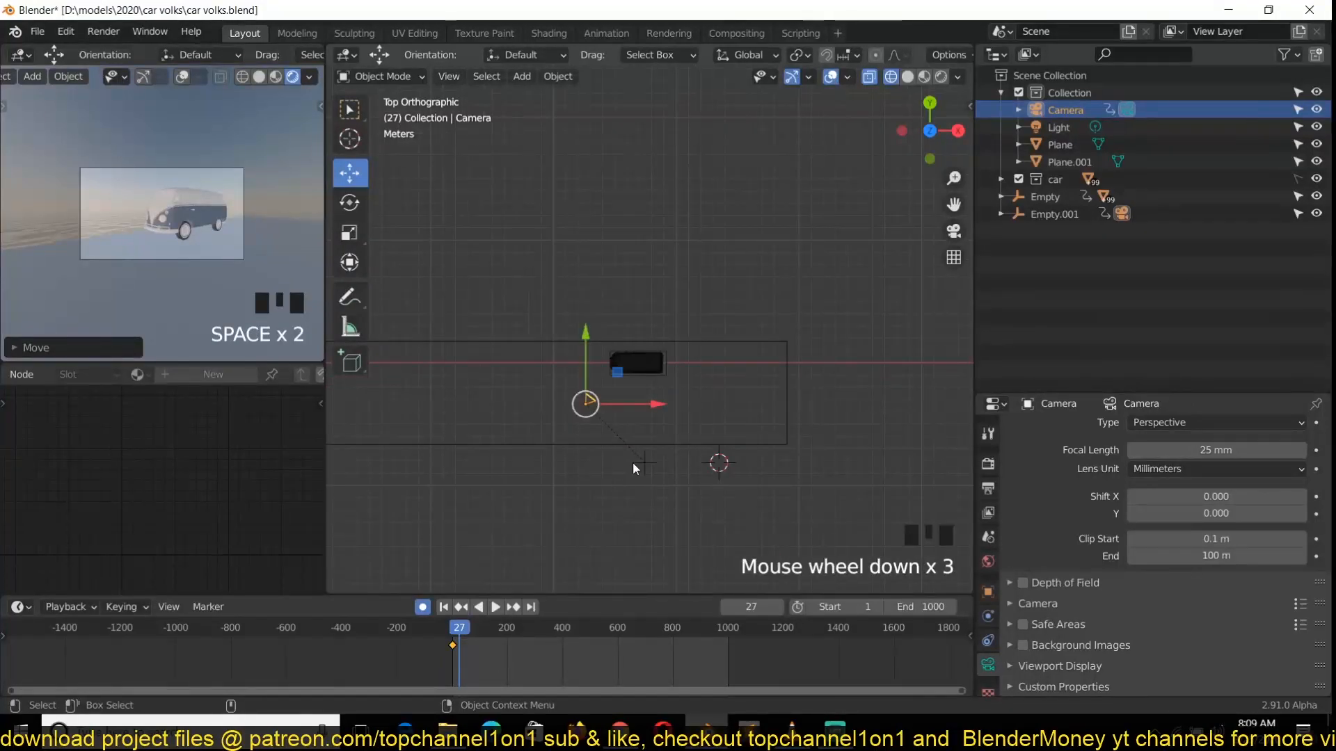
Step: At frame 0, move the camera along X well ahead of the van and rotate it to look straight across the road
click(452, 662)
shift+right_click(450, 662)
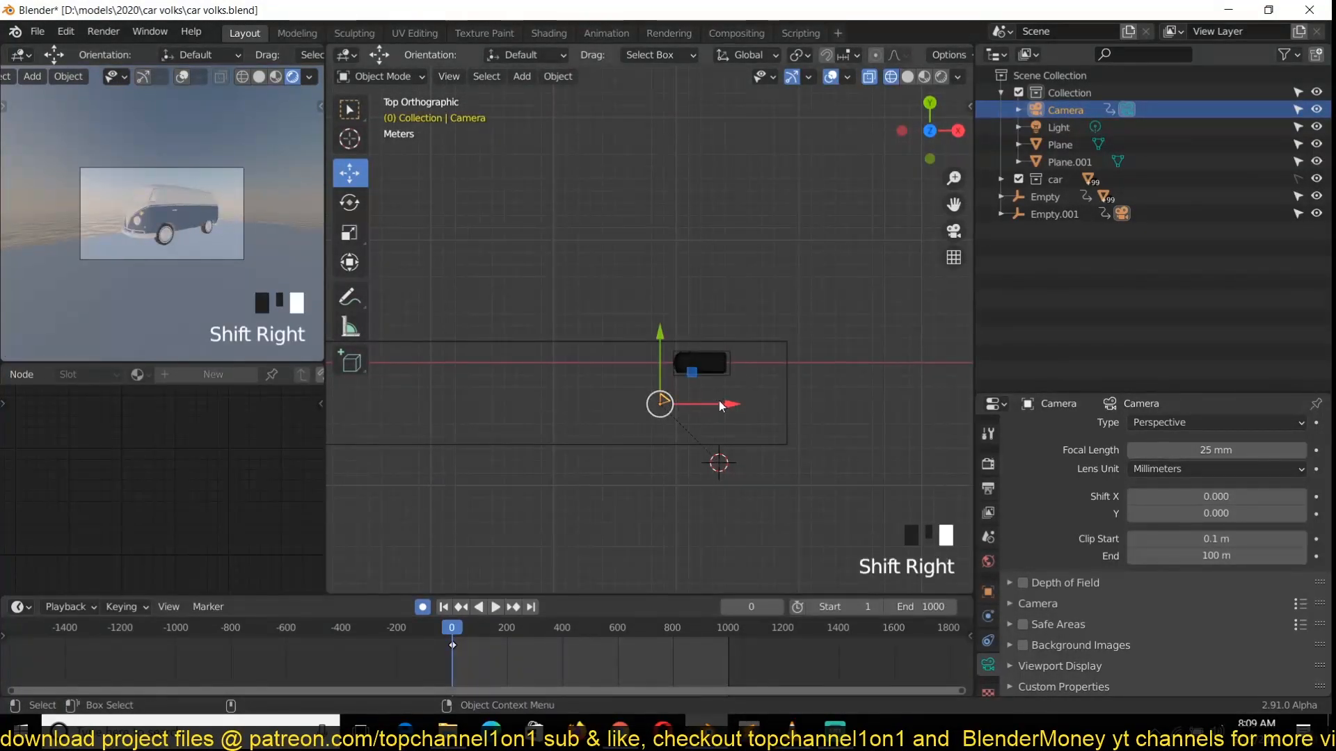
key(r)
click(736, 300)
drag(708, 403, 616, 406)
key(r)
click(658, 373)
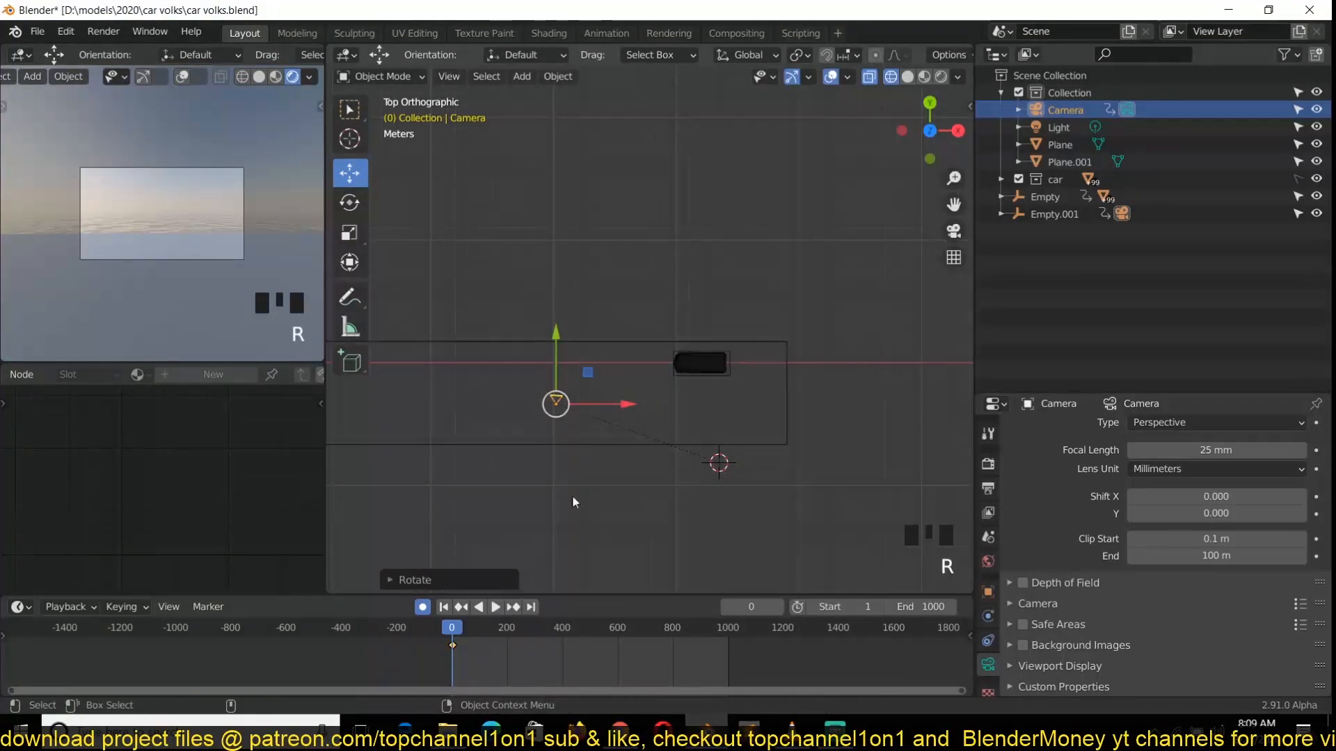
Step: At frame 411, rotate the camera towards the van and move it along X to just ahead of the van's front
shift+right_click(565, 639)
scroll(552, 474, down, 8)
middle_drag(481, 471, 878, 486)
key(r)
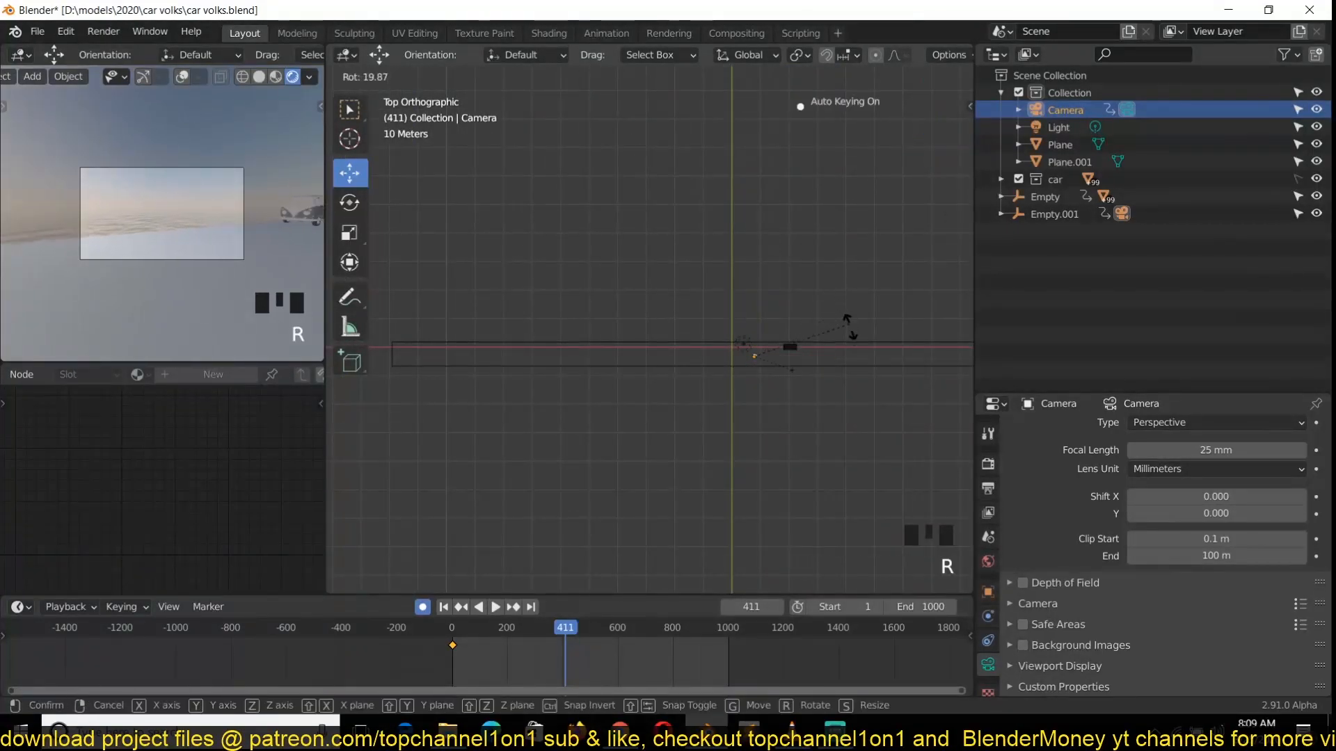
click(855, 370)
scroll(851, 382, up, 4)
middle_drag(850, 391, 527, 382)
scroll(656, 434, up, 1)
middle_drag(635, 435, 520, 428)
drag(617, 402, 723, 389)
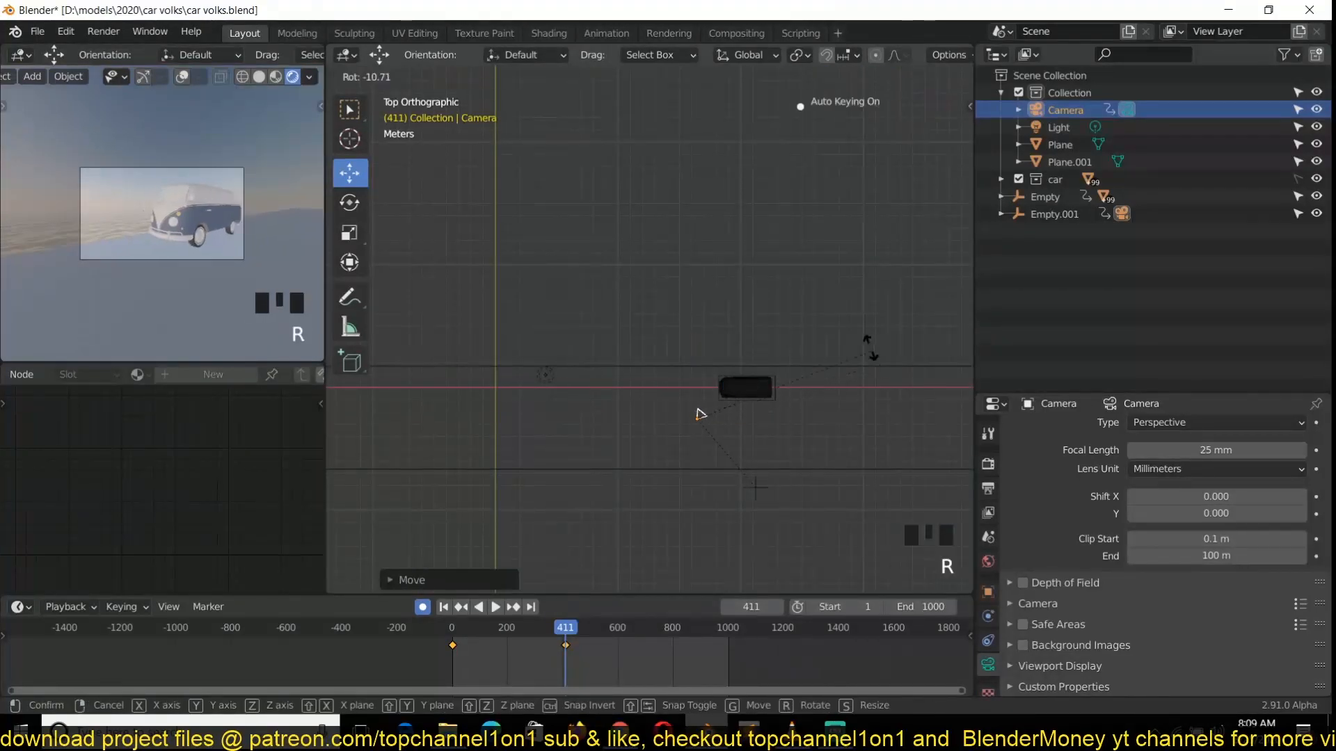
Step: Play the animation from frame 0 and check the camera's approach to the van in the enlarged camera view
key(shift+Left)
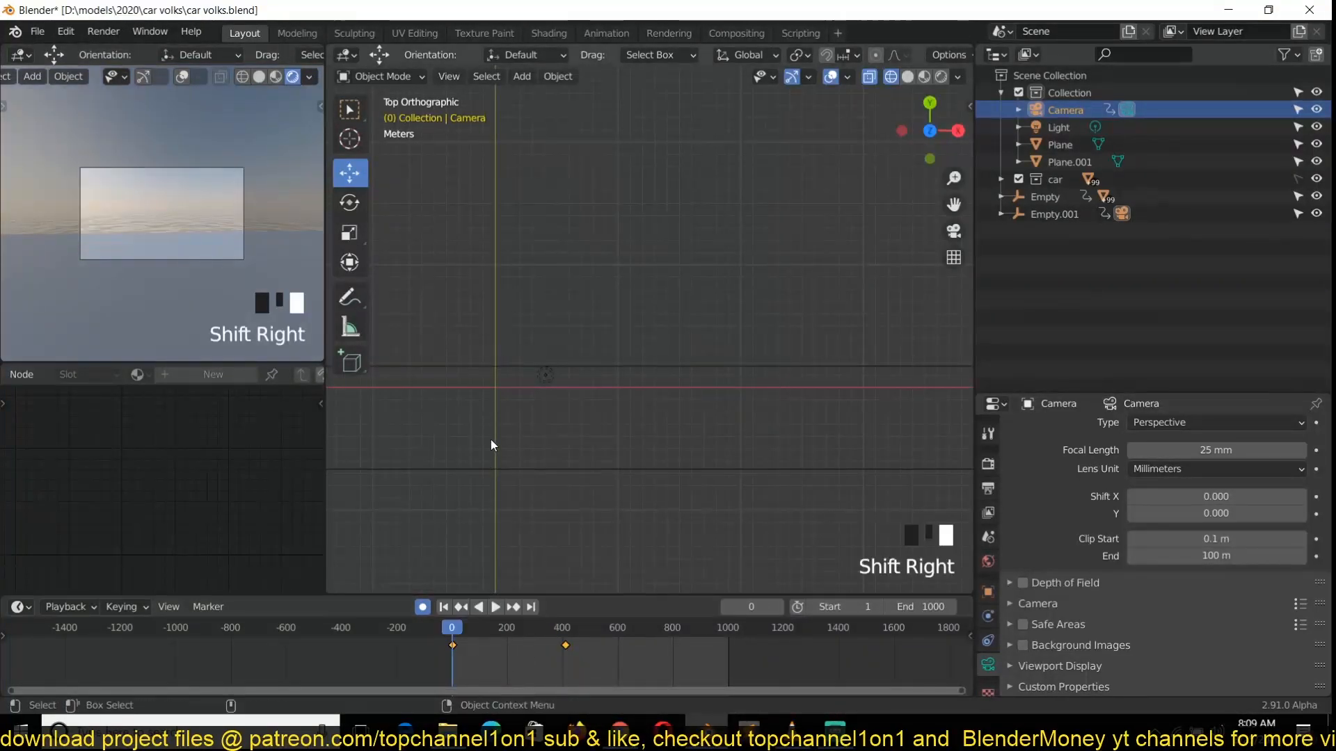
key(space)
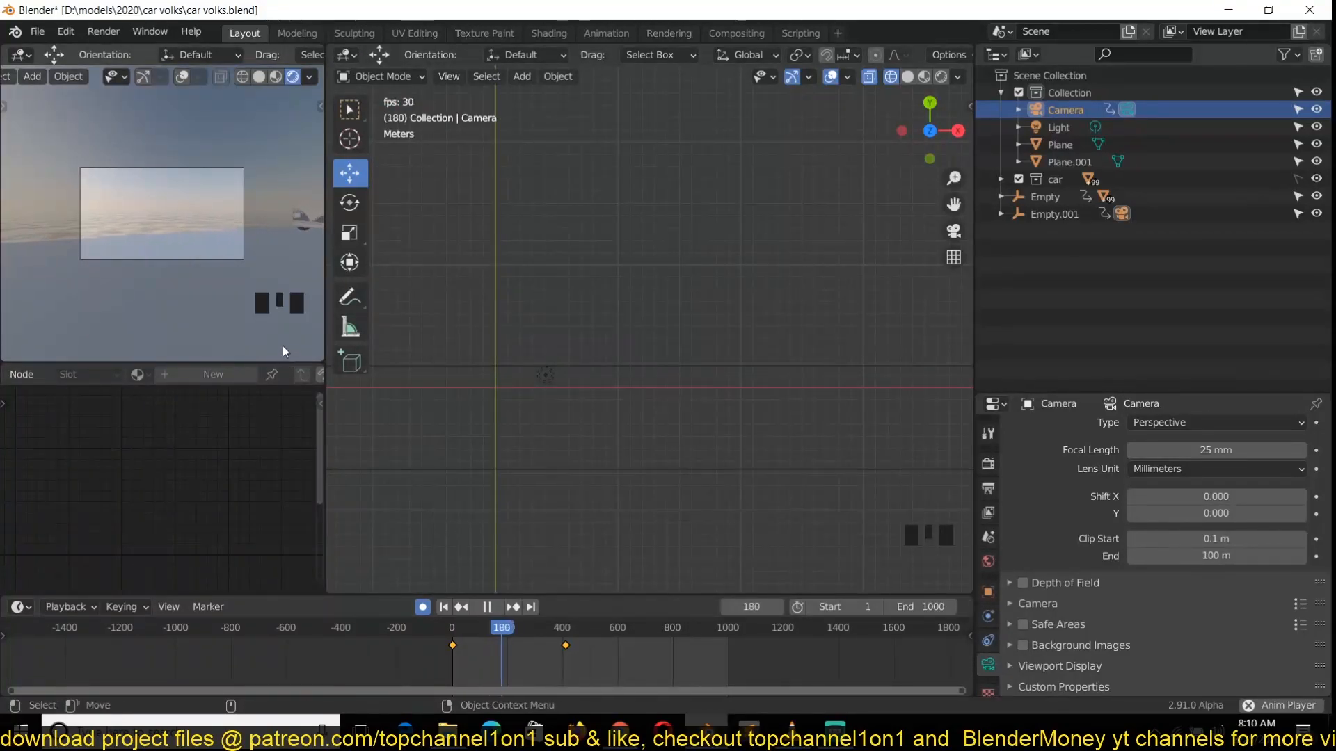
scroll(264, 310, up, 2)
shift+middle_drag(261, 302, 250, 313)
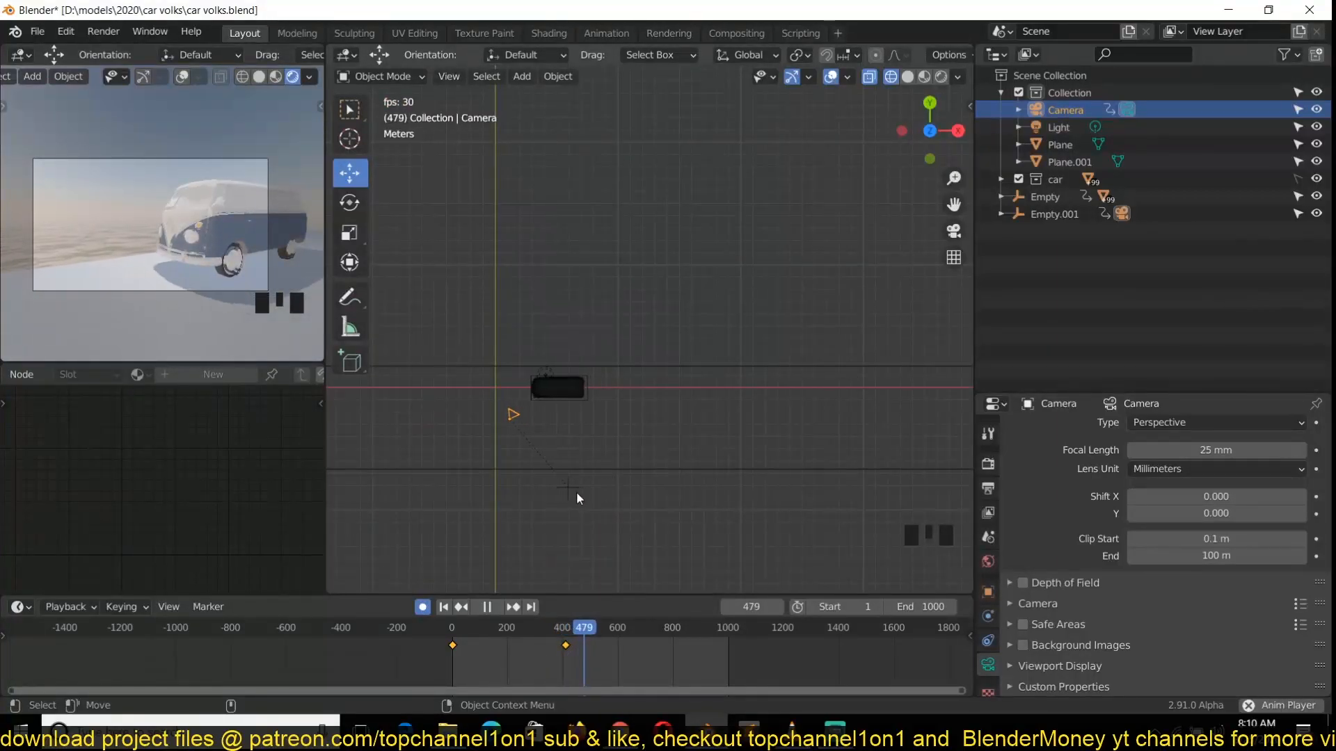
key(space)
Step: At frame 835, move the camera up against the van's side so that its front side window fills the frame
shift+right_drag(643, 647, 682, 653)
scroll(535, 425, down, 4)
shift+middle_drag(543, 463, 824, 494)
shift+middle_drag(361, 460, 539, 453)
scroll(584, 435, up, 3)
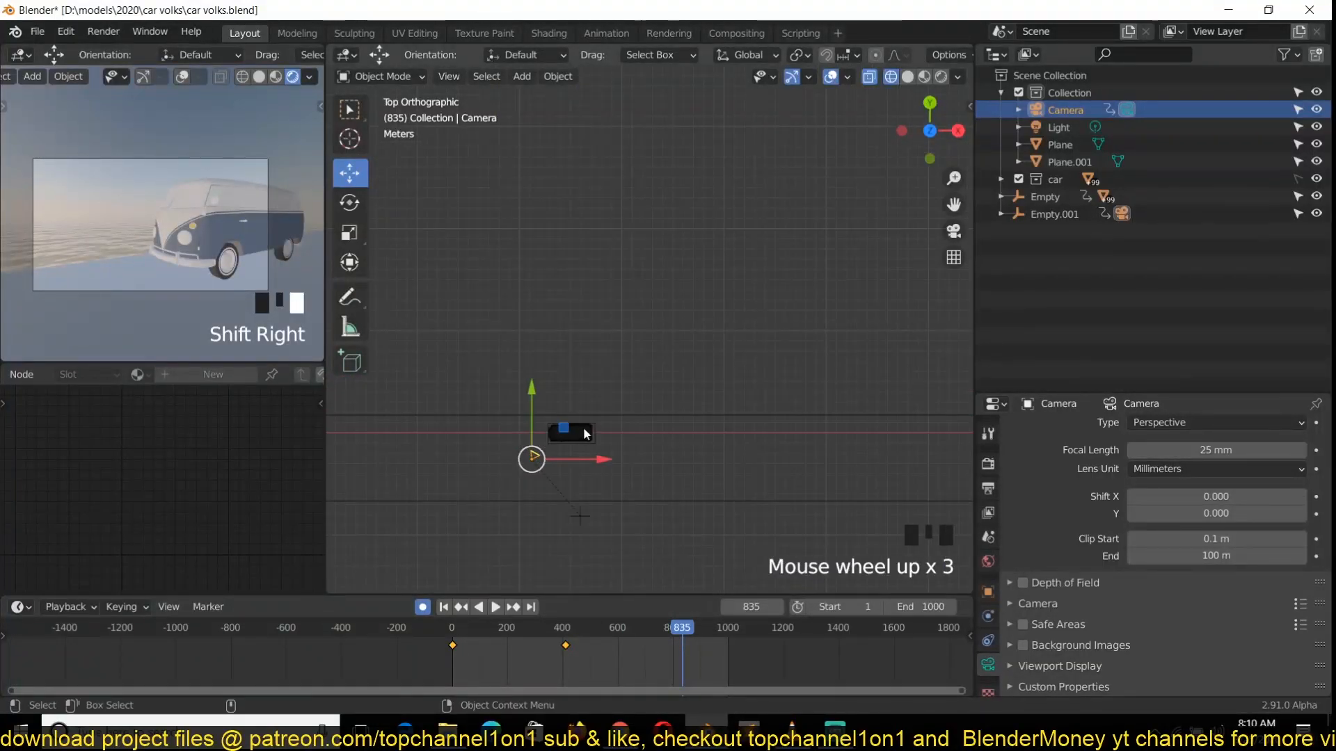
drag(569, 431, 587, 415)
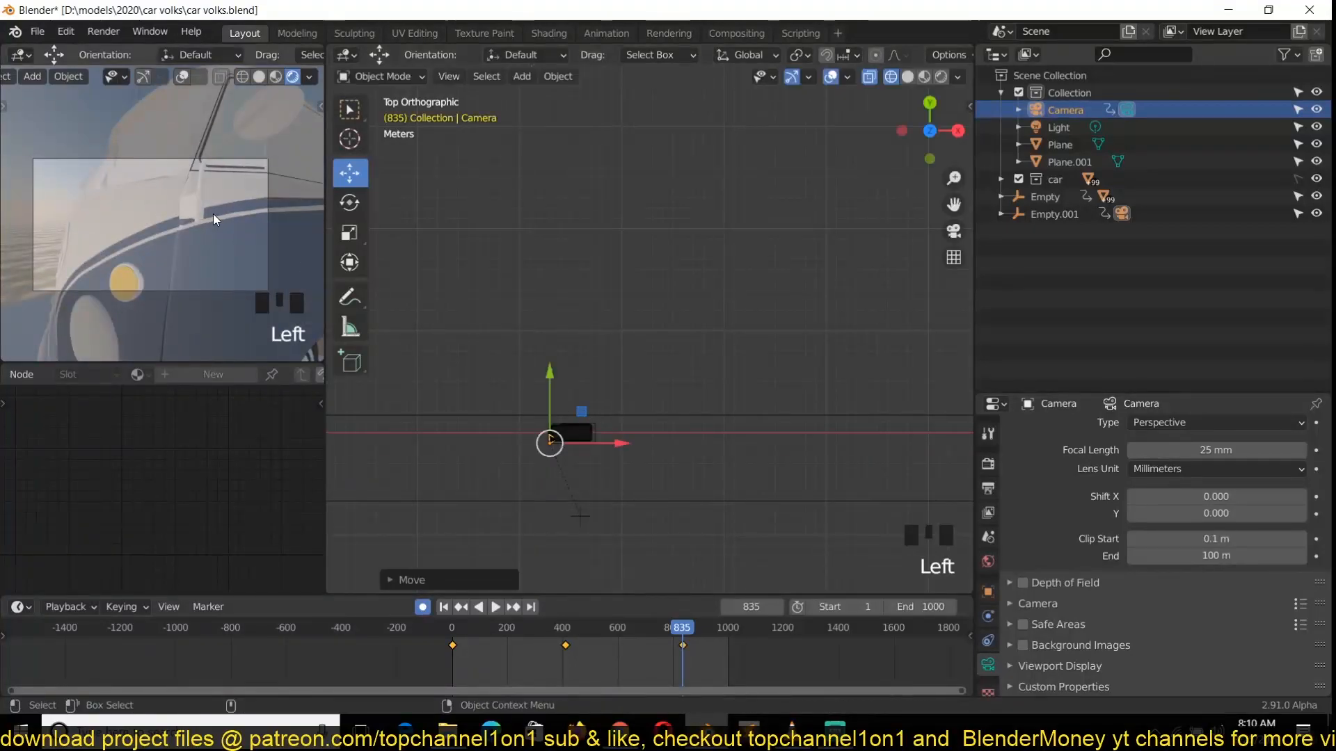
key(g)
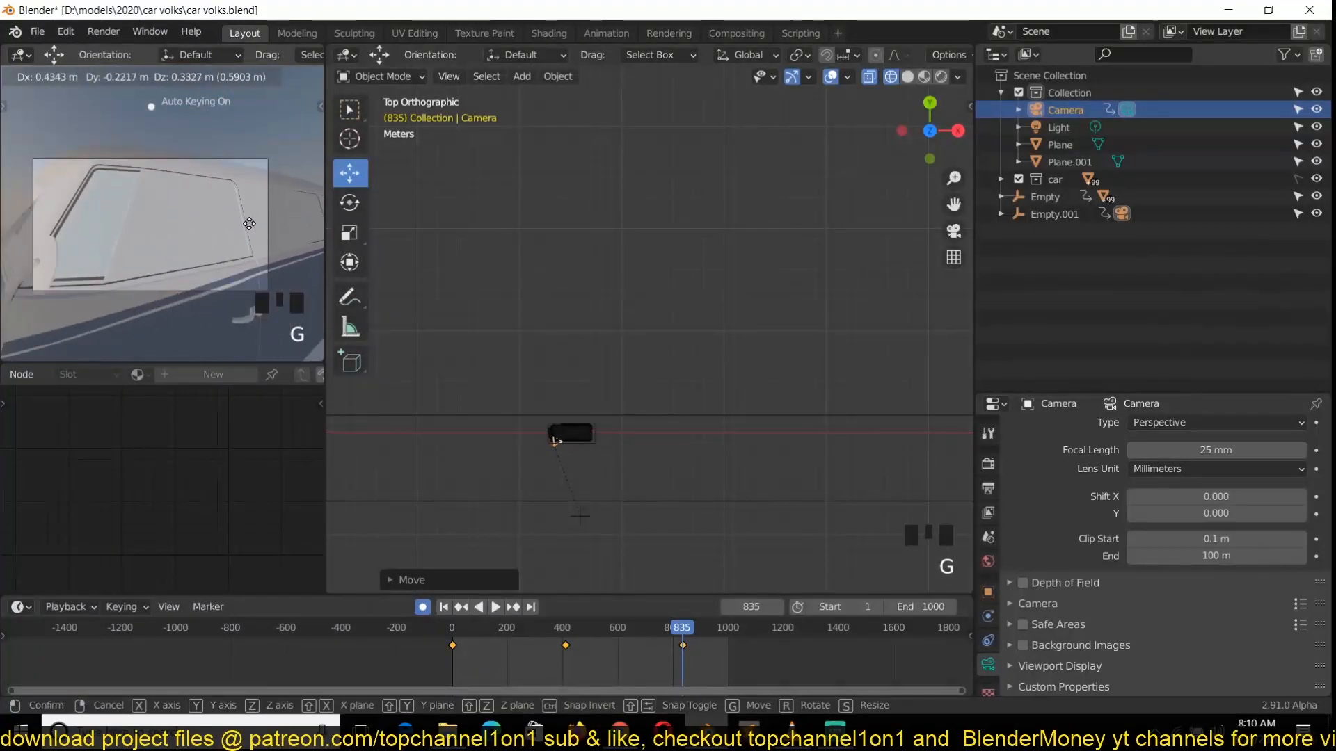
click(435, 302)
Step: Rotate the camera towards the van's front and move it about 0.6 m into the cabin beside the steering wheel
scroll(561, 415, up, 4)
scroll(583, 427, down, 2)
shift+middle_drag(583, 427, 688, 332)
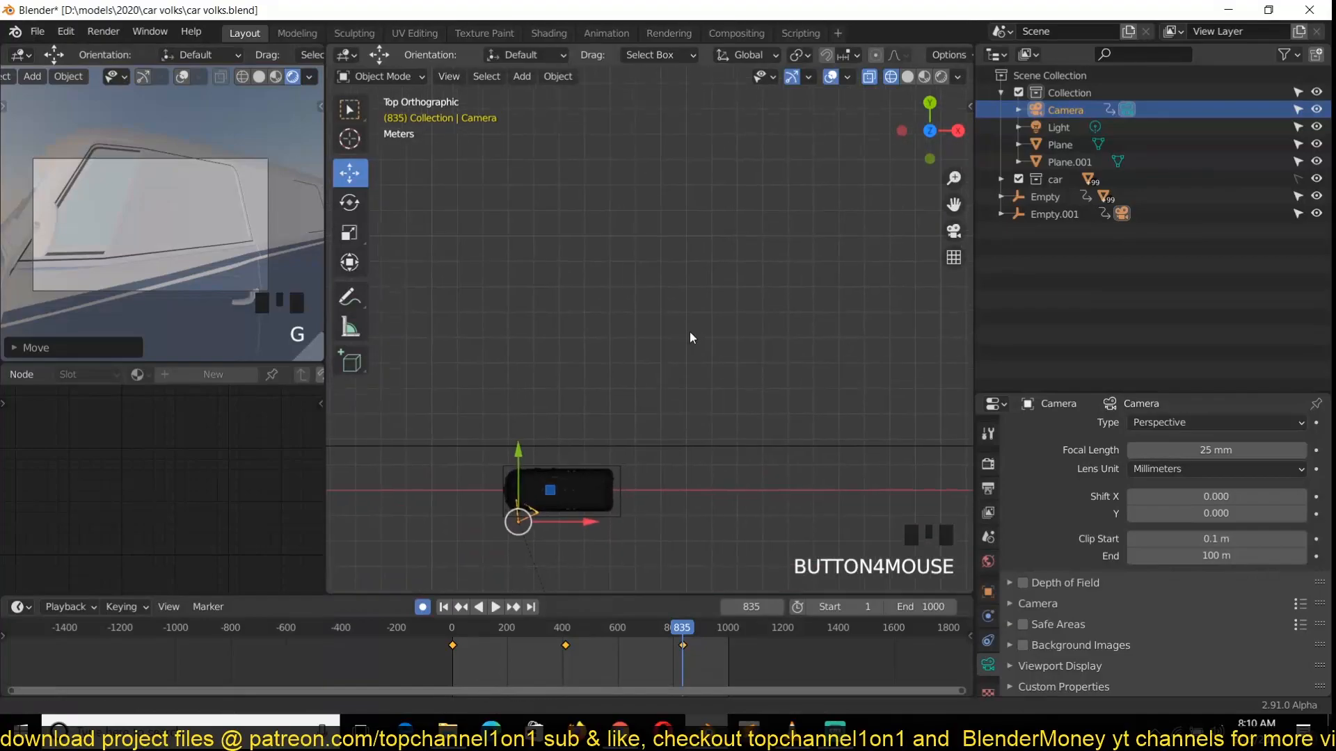
key(r)
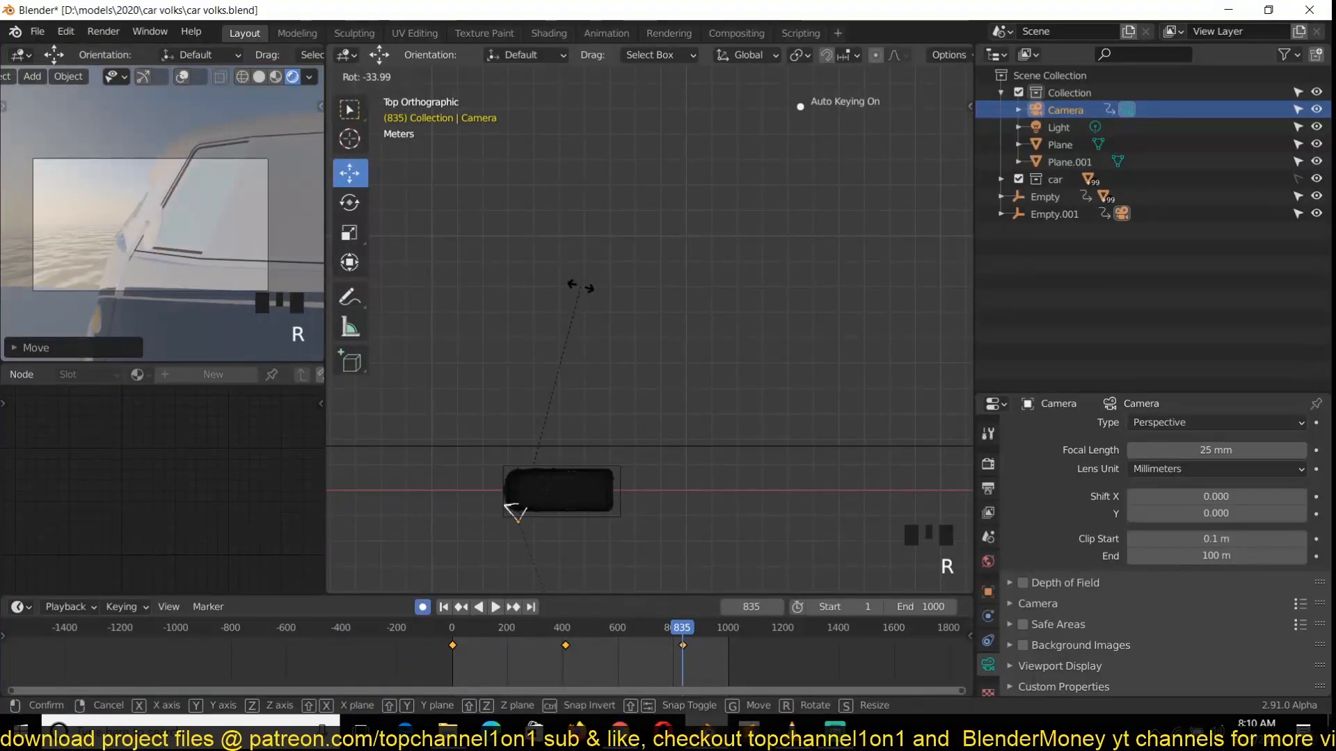
click(582, 290)
scroll(561, 439, up, 3)
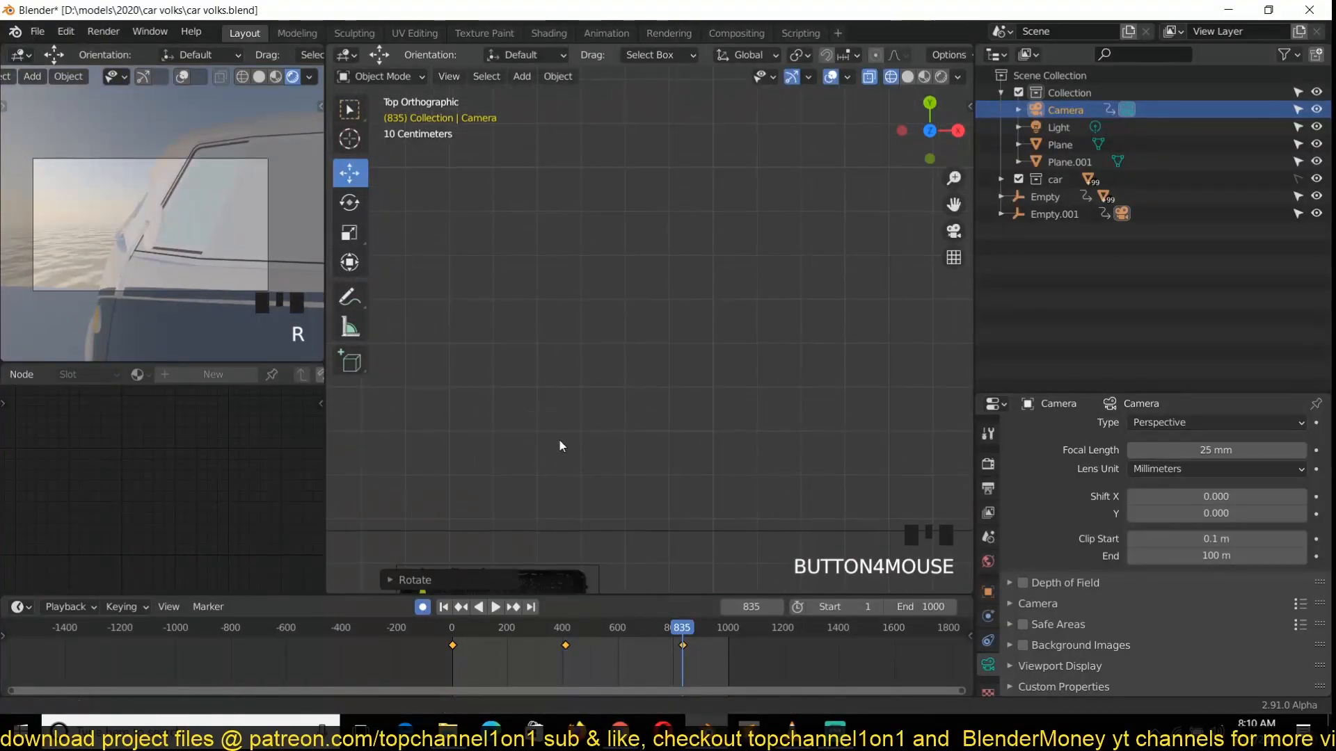
shift+middle_drag(558, 447, 613, 303)
key(g)
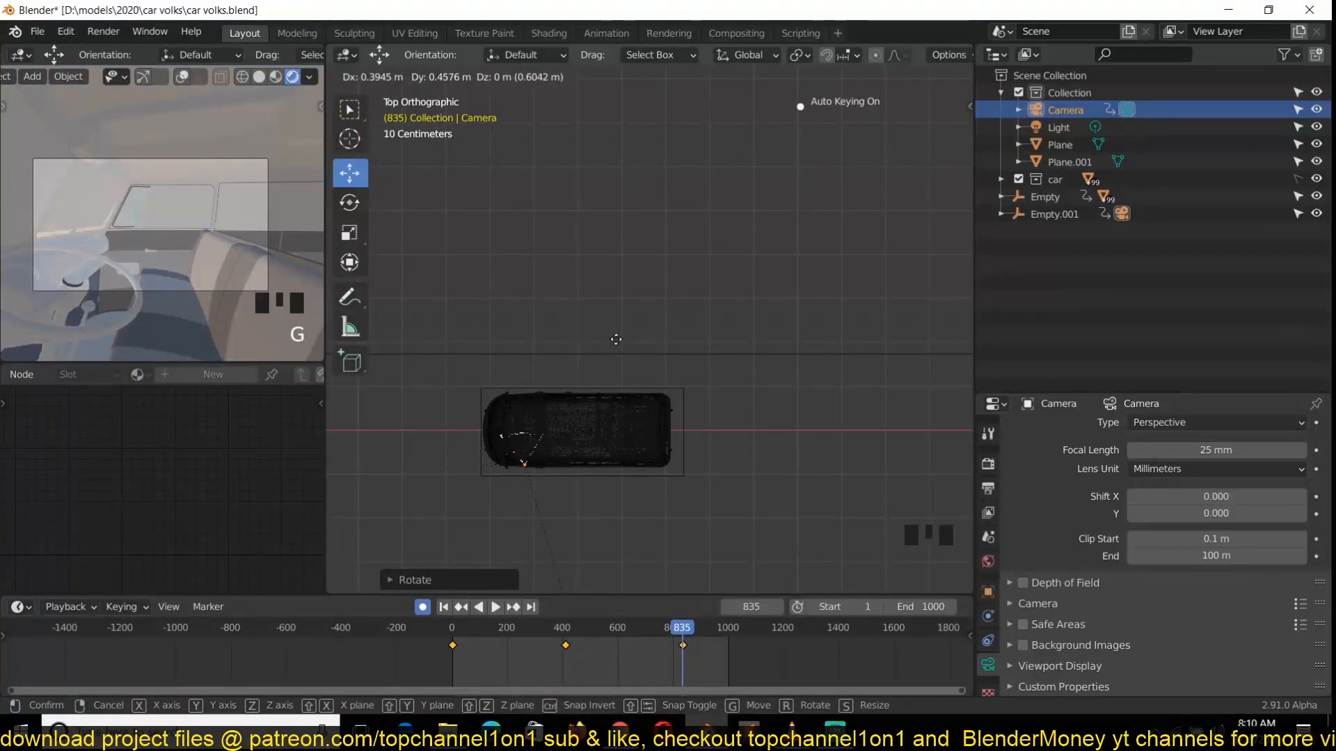
click(616, 340)
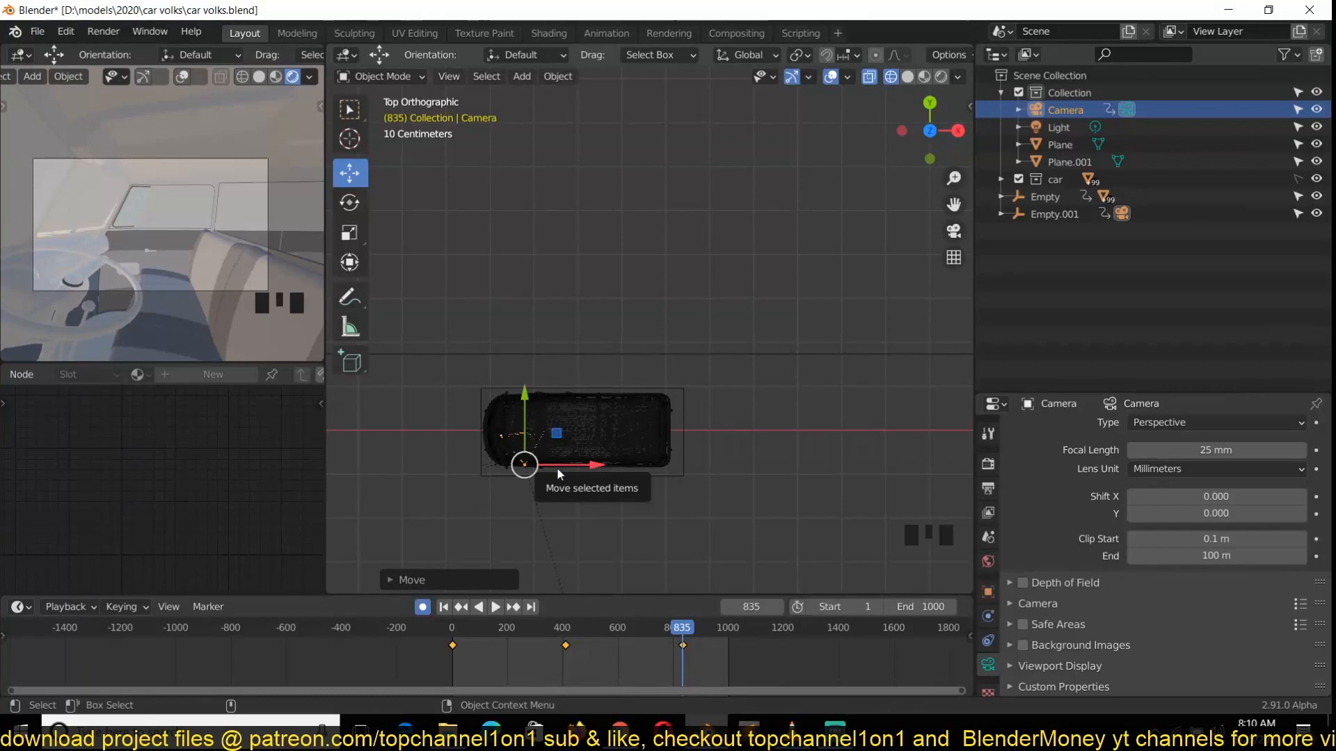
Step: Play the animation from frame 0 to check the camera's move into the cabin, return to frame 0, and check the reference video
shift+right_click(445, 649)
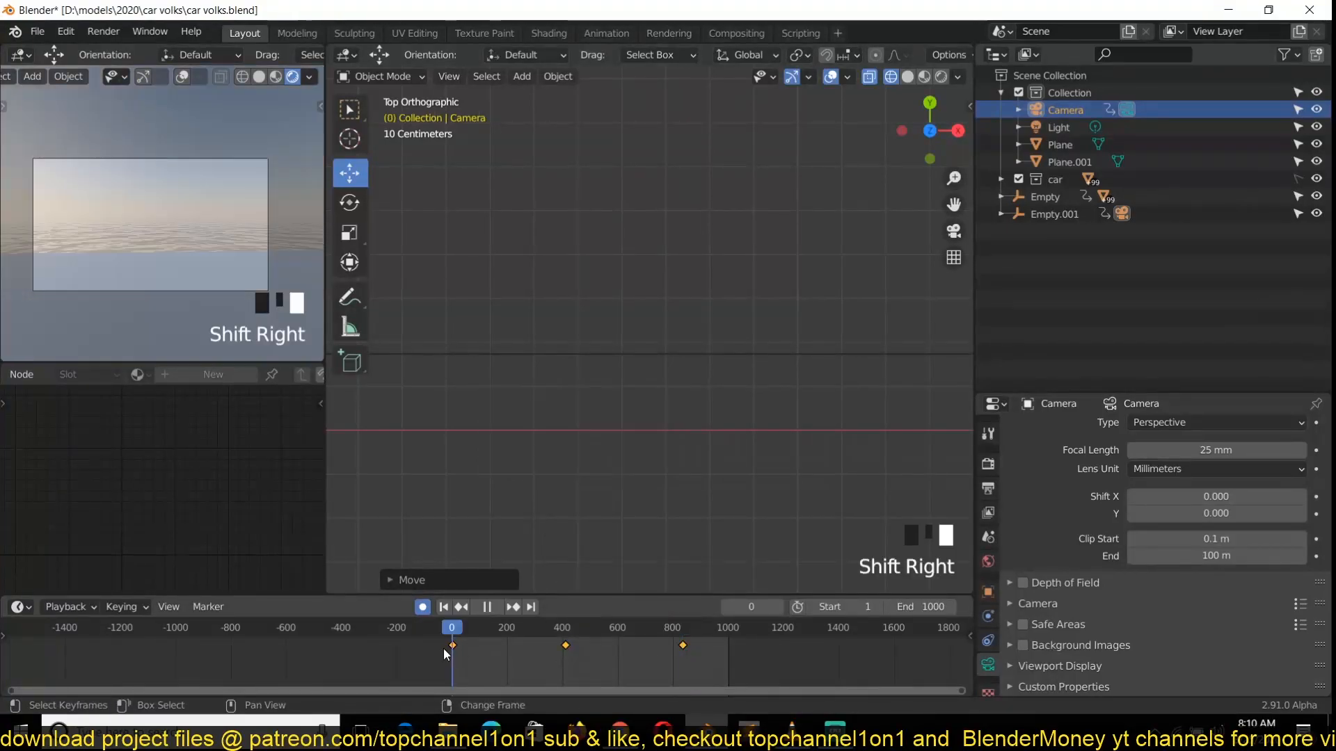
key(space)
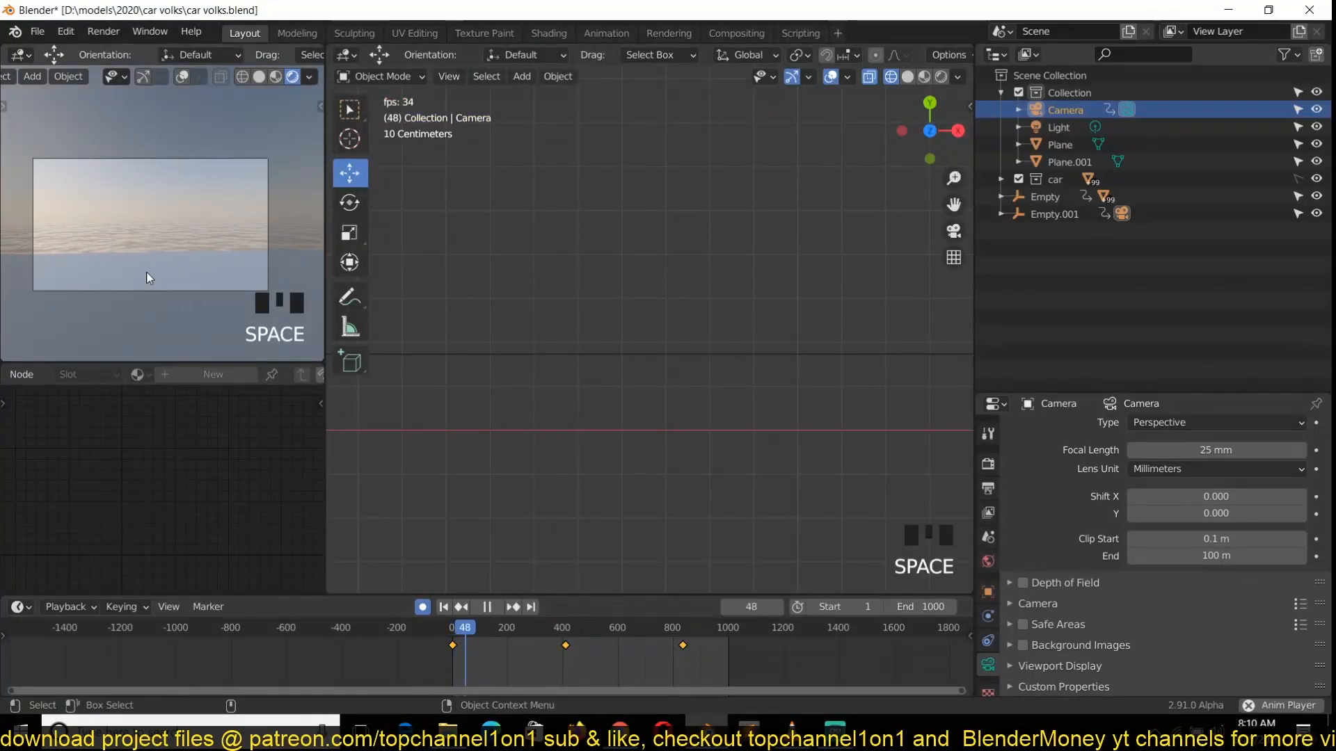
scroll(146, 273, up, 2)
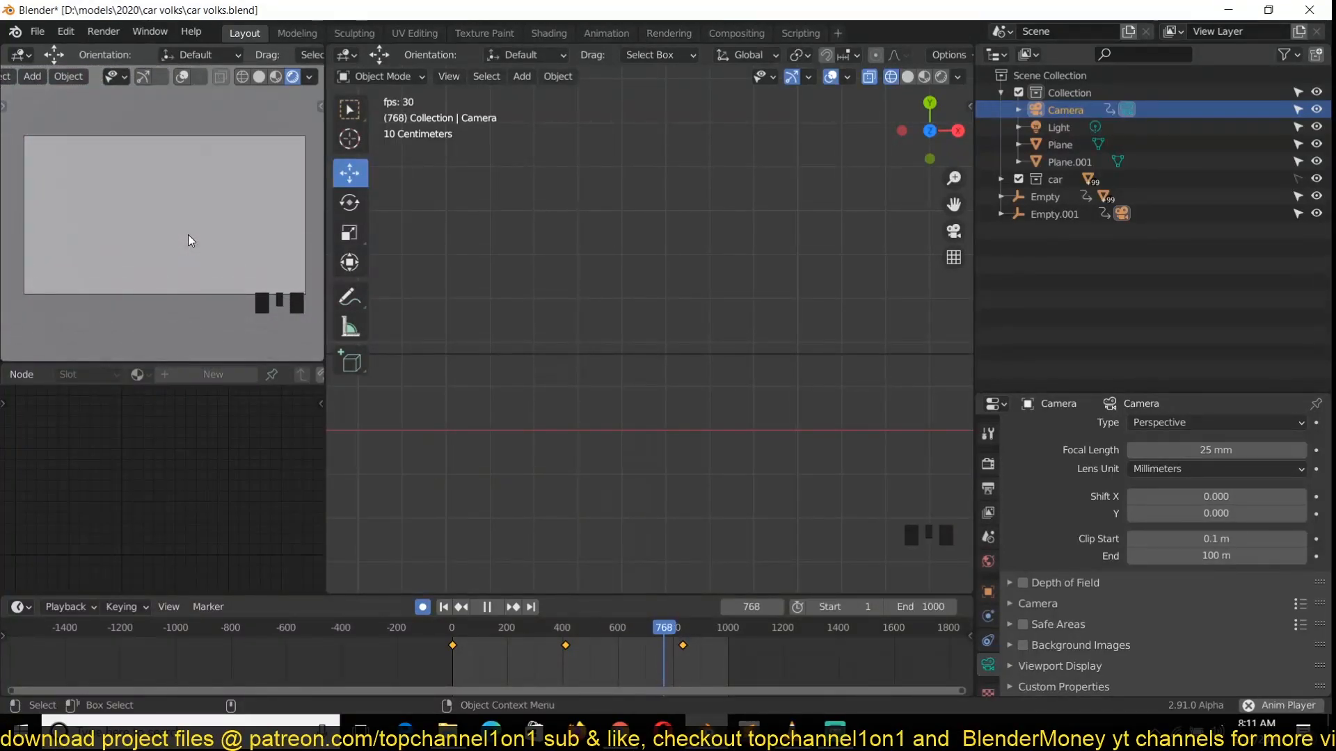
key(space)
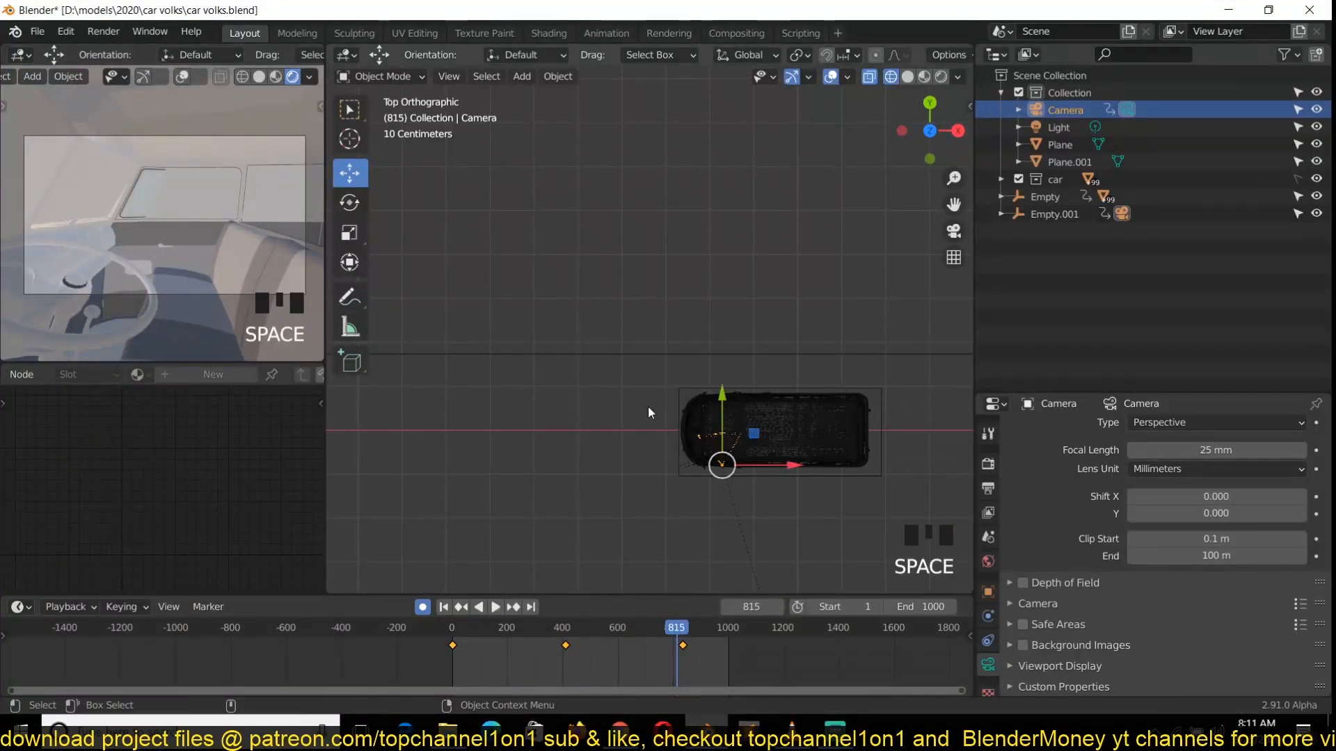
scroll(622, 386, down, 5)
shift+right_click(451, 647)
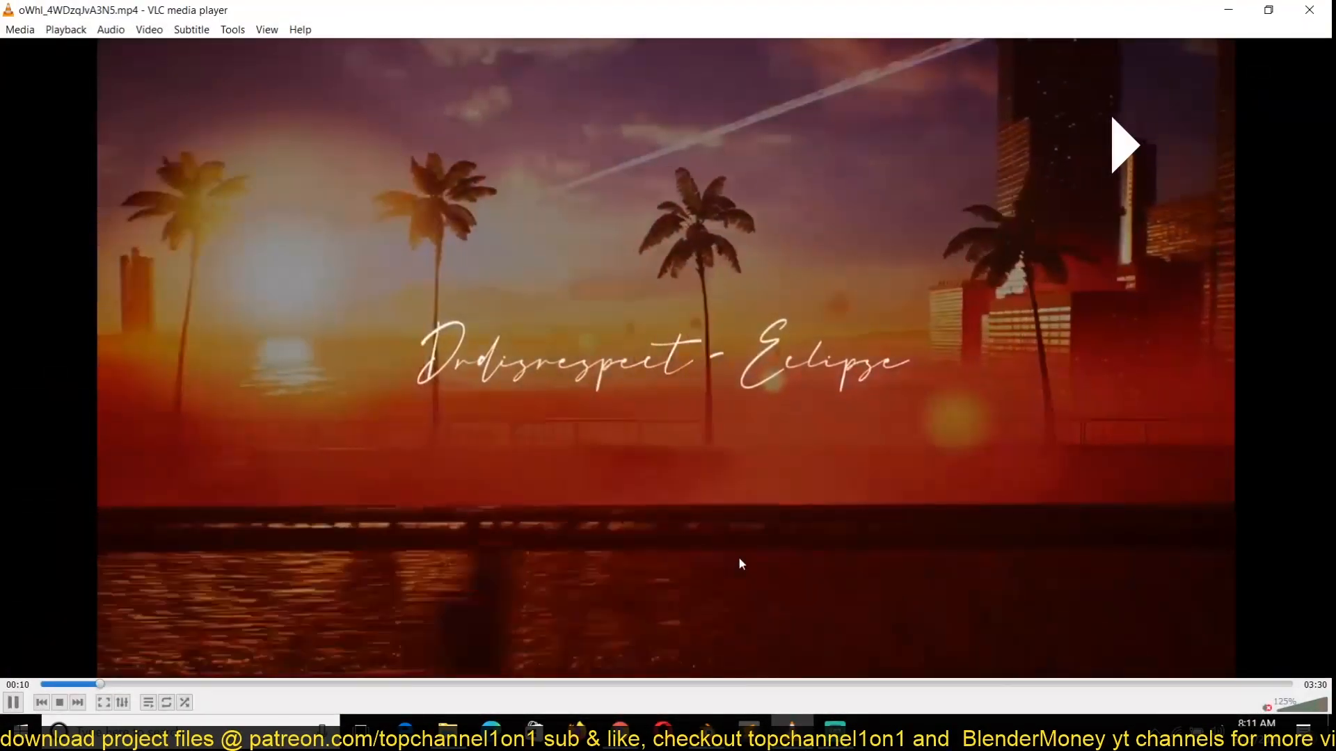
key(space)
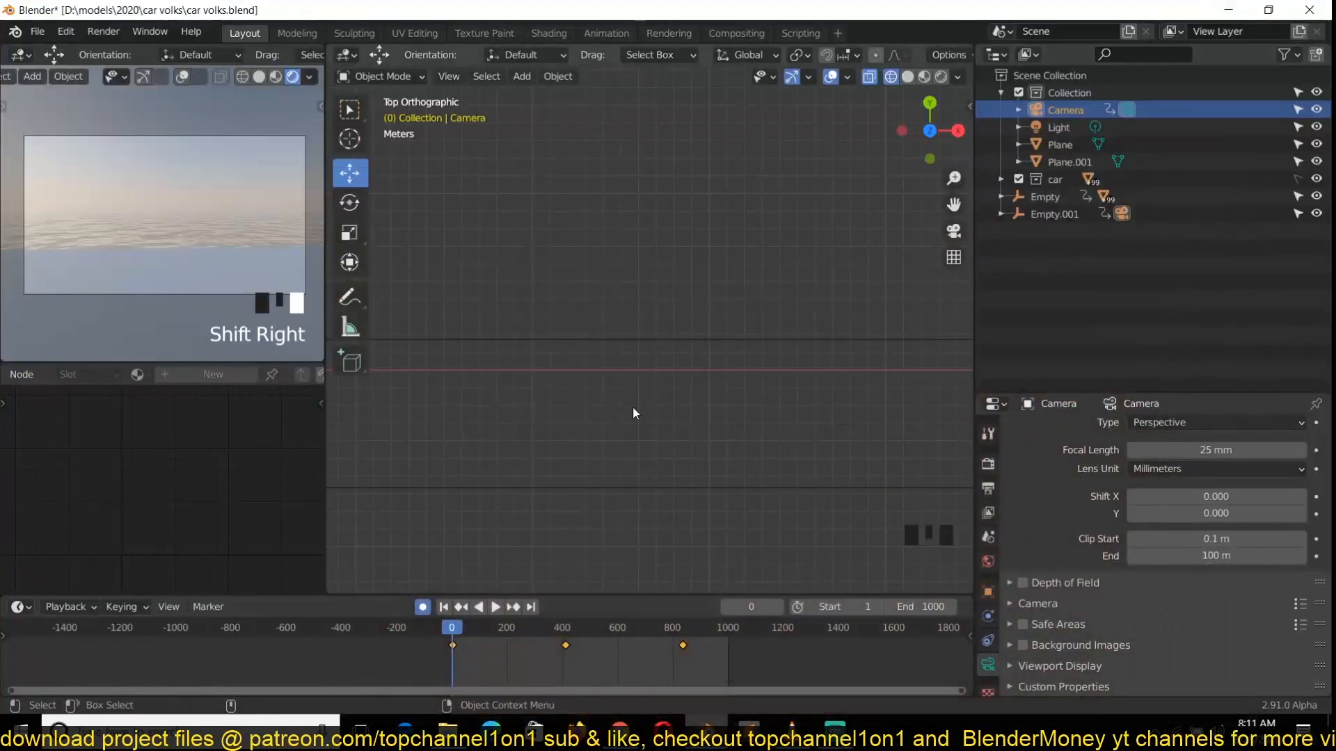
Step: Save the scene, and save an incremented copy of it as car volks1.blend
click(634, 403)
key(ctrl+s)
key(ctrl+shift+s)
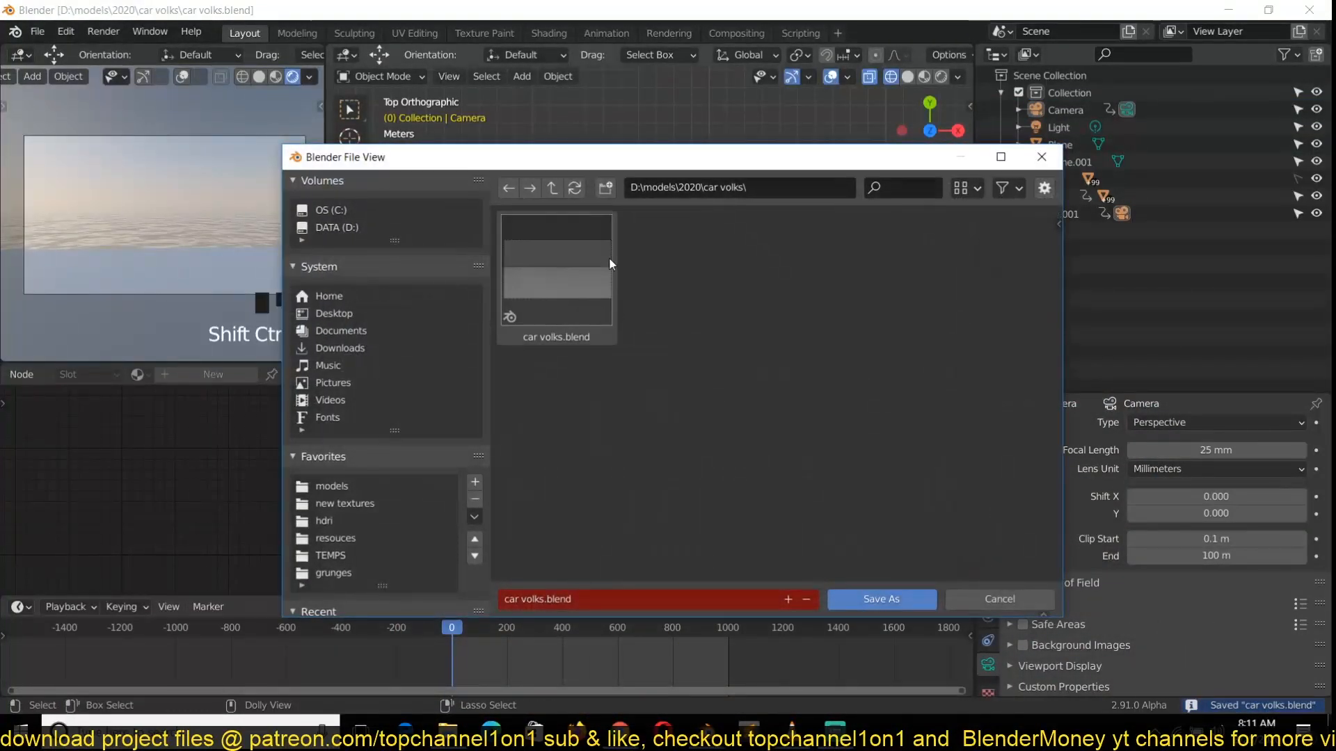
click(788, 600)
click(860, 597)
Step: Turn the Outliner area into an Image Editor, load the Cutout Palm Tree 11_3D_p.png reference, and frame the tree's crown
scroll(759, 480, down, 4)
scroll(640, 503, down, 4)
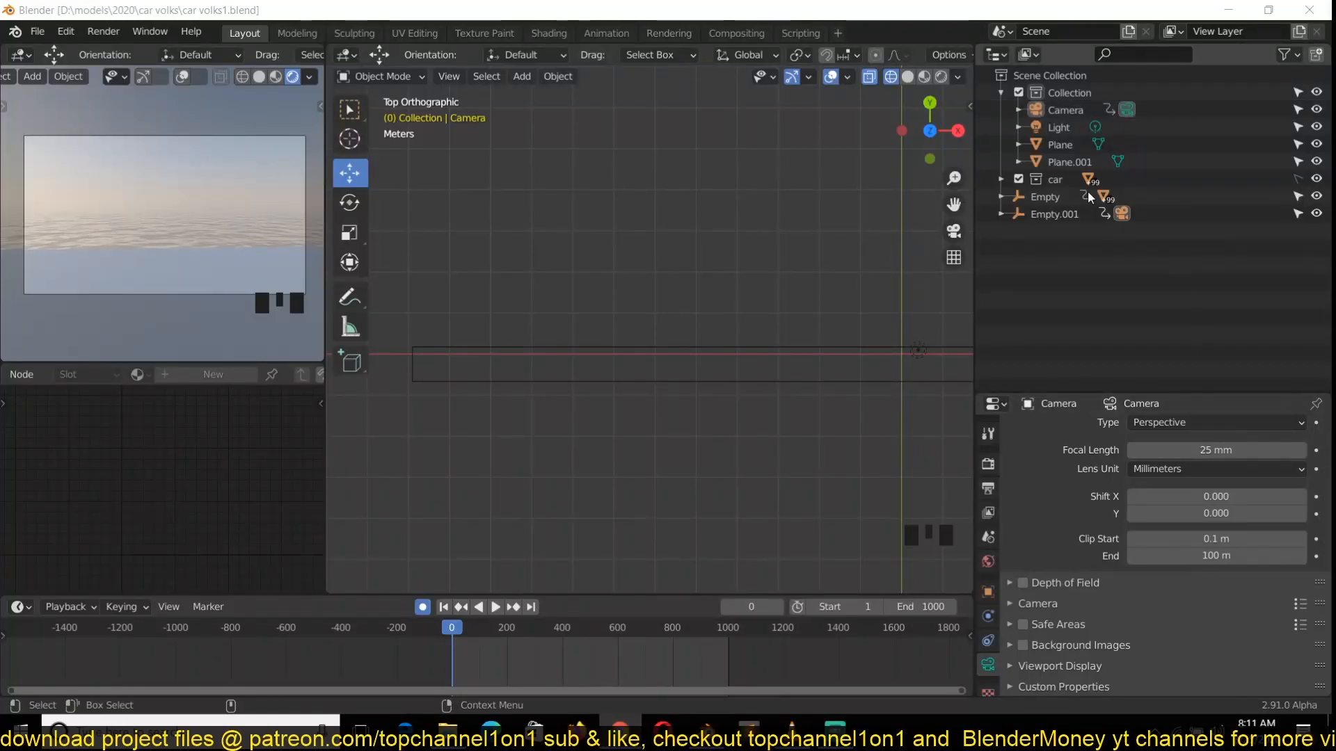
click(995, 54)
click(452, 155)
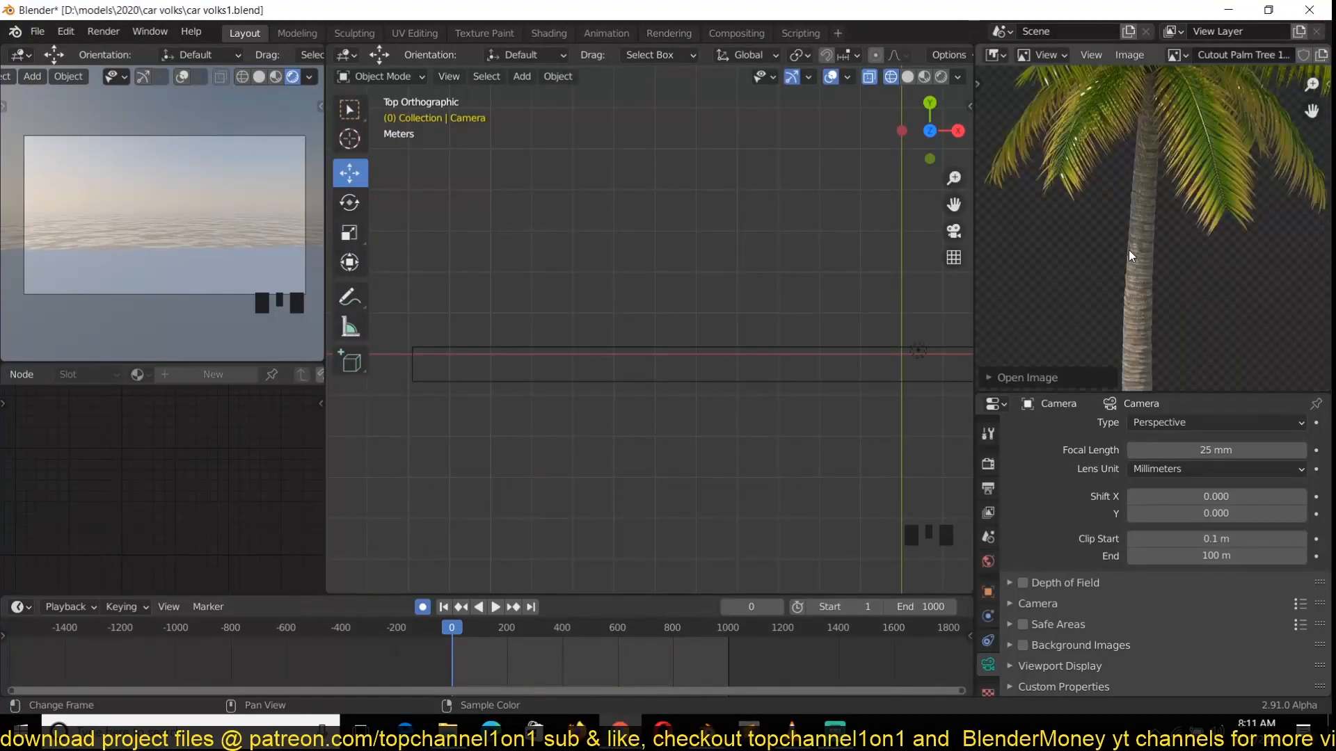
scroll(1128, 249, down, 5)
scroll(1130, 246, up, 4)
middle_drag(1134, 235, 1130, 291)
scroll(1175, 207, down, 2)
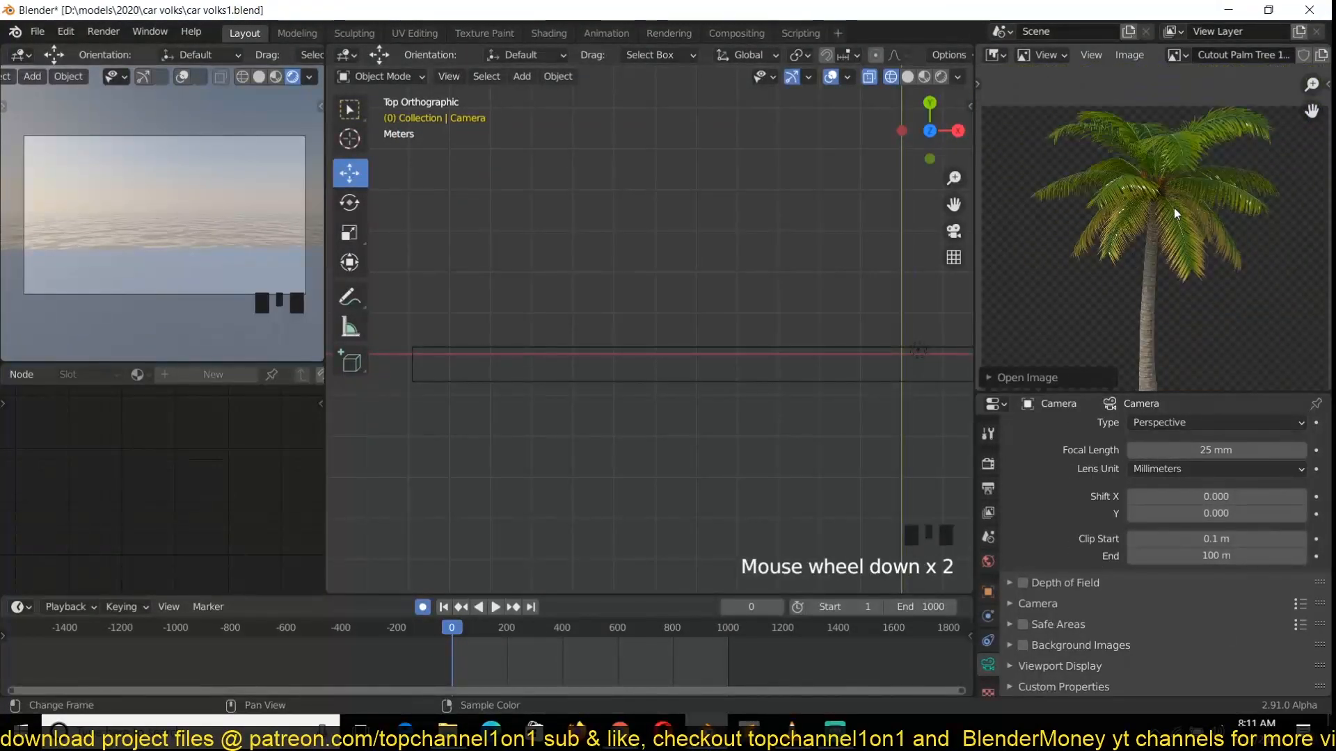
scroll(1150, 164, up, 3)
Step: Add a mesh plane away from the road, and show it framed in solid shading from the top
scroll(571, 281, down, 5)
middle_drag(570, 281, 490, 367)
key(shift+a)
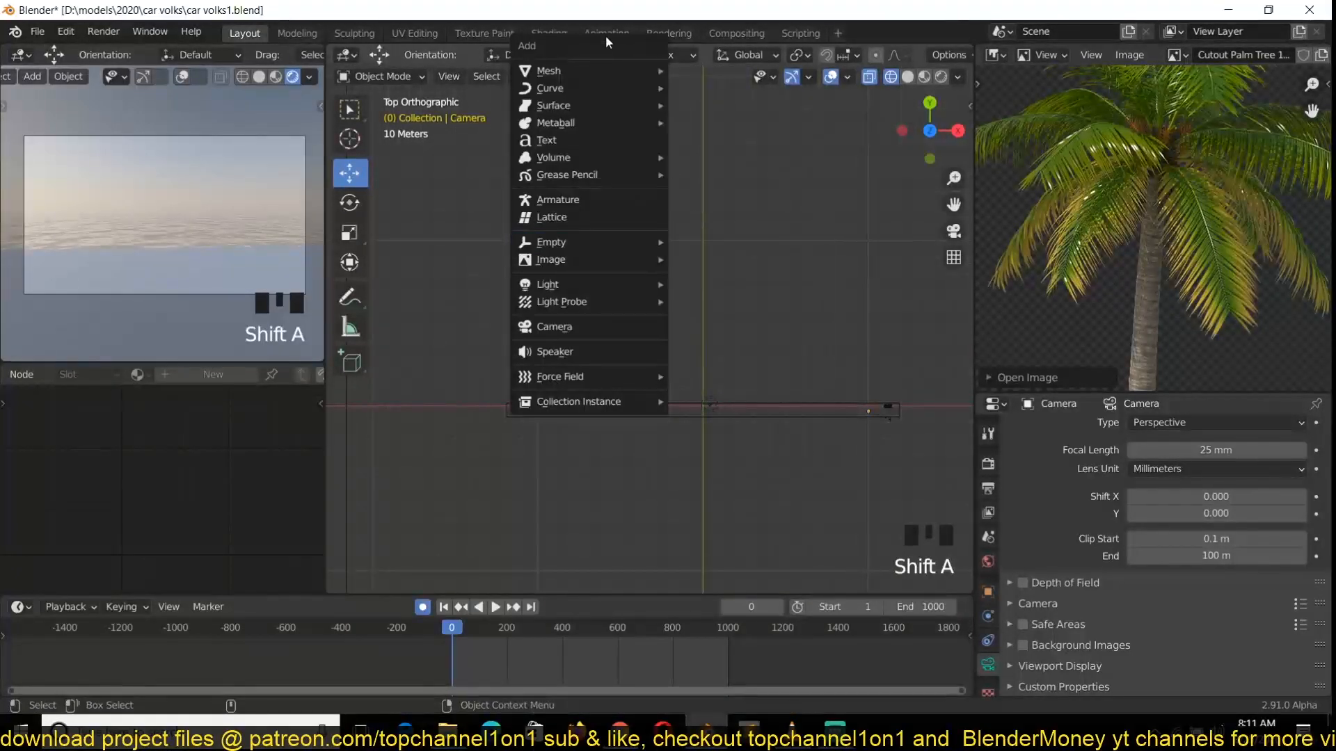
mouse_move(604, 68)
click(696, 70)
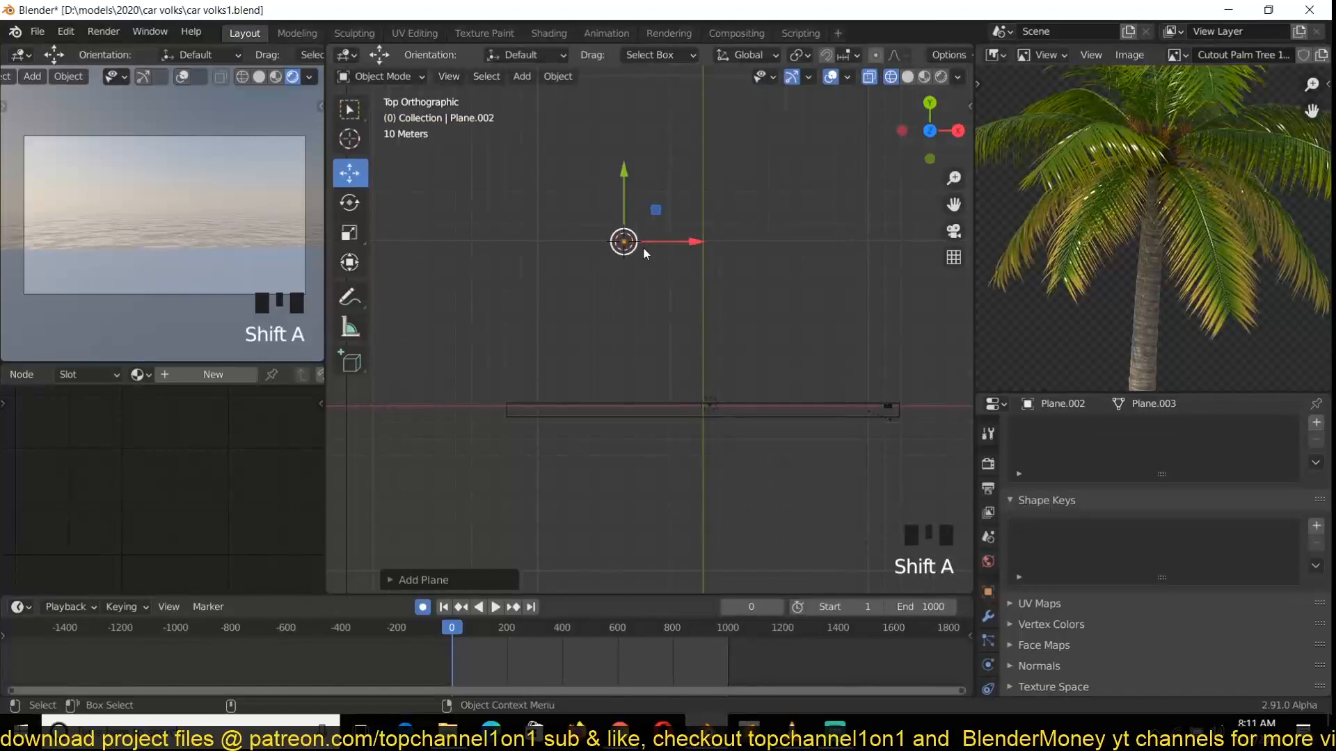
key(KP_Decimal)
scroll(667, 255, down, 6)
key(z)
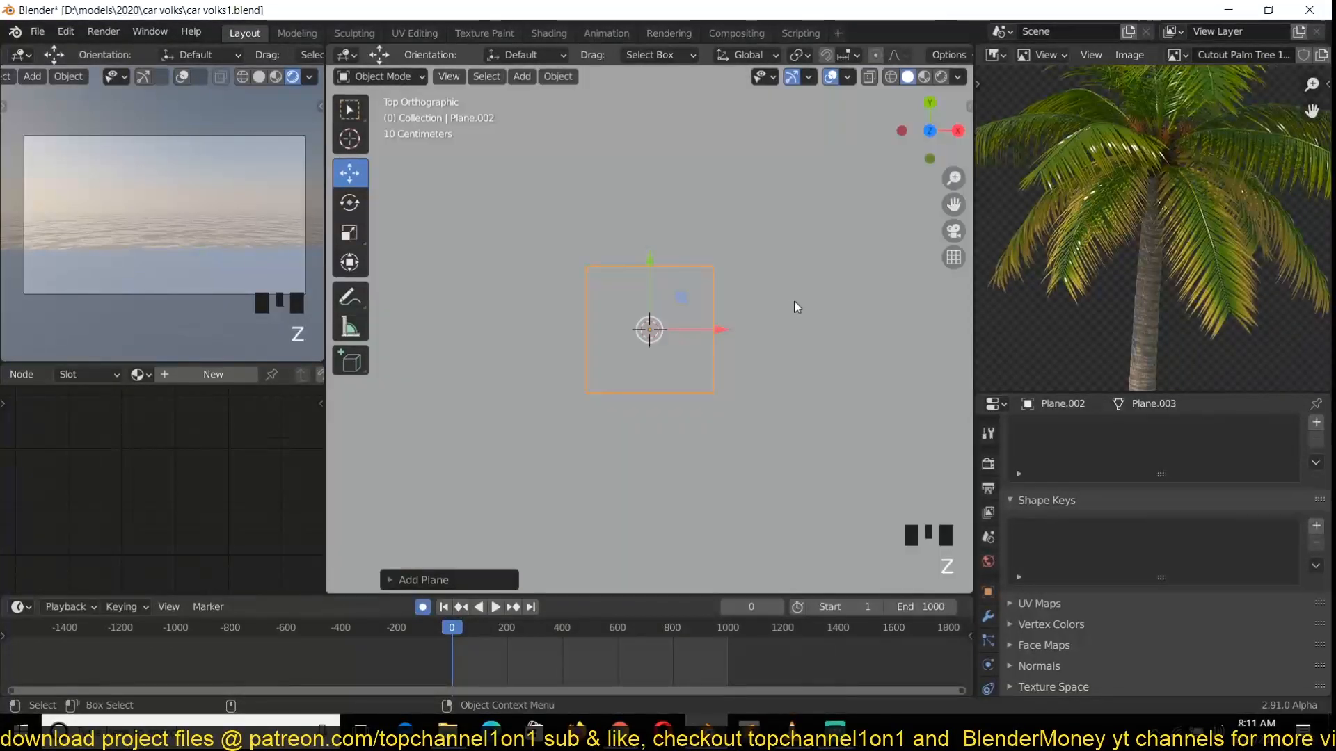
key(s)
key(x)
right_click(695, 306)
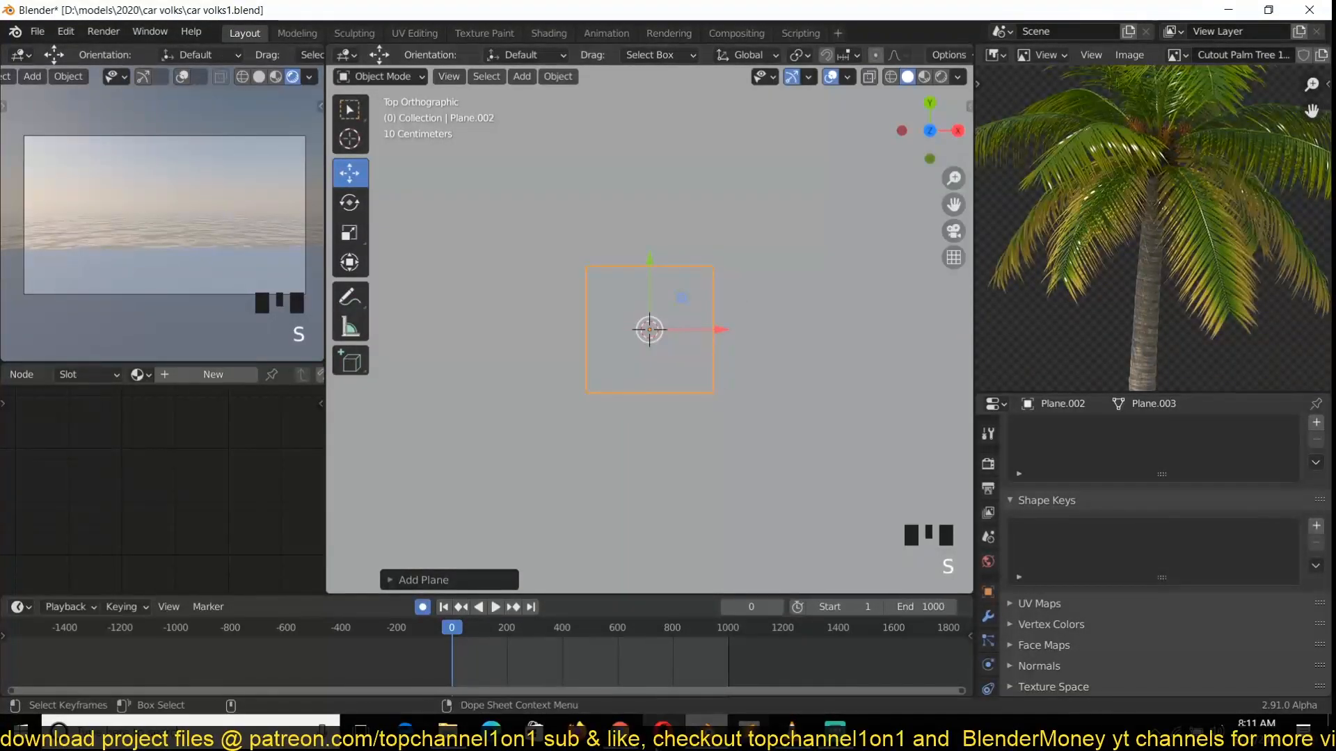
Step: Isolate the new plane in local view and scale it along X and Y into a narrow, elongated strip
click(747, 390)
key(KP_Divide)
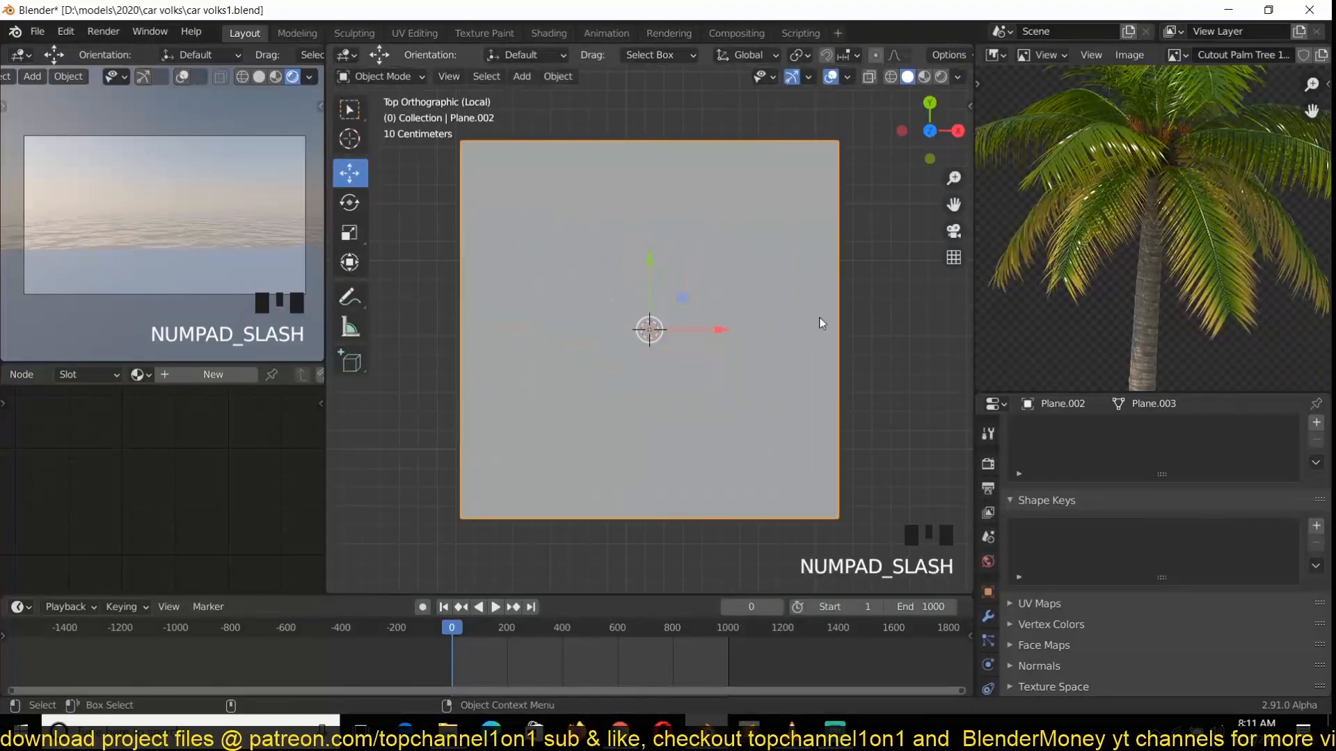
scroll(842, 302, down, 4)
key(s)
key(x)
click(707, 319)
key(s)
key(y)
click(700, 487)
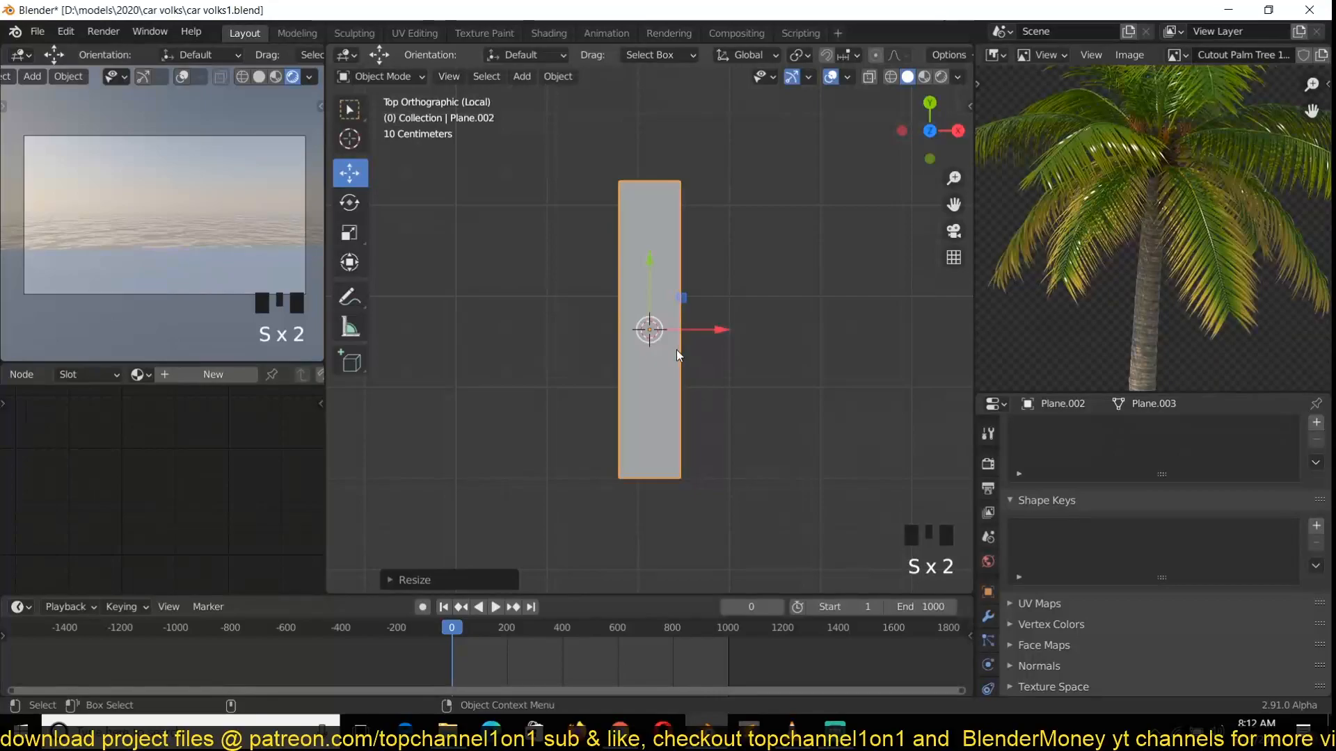
Step: Widen the strip slightly along X and apply its scale
key(s)
key(x)
click(732, 337)
key(ctrl+a)
click(711, 402)
Step: Give the strip a new material with the clipart1717282.png image texture and preview that texture on it in Material Preview shading
click(213, 374)
scroll(209, 452, down, 2)
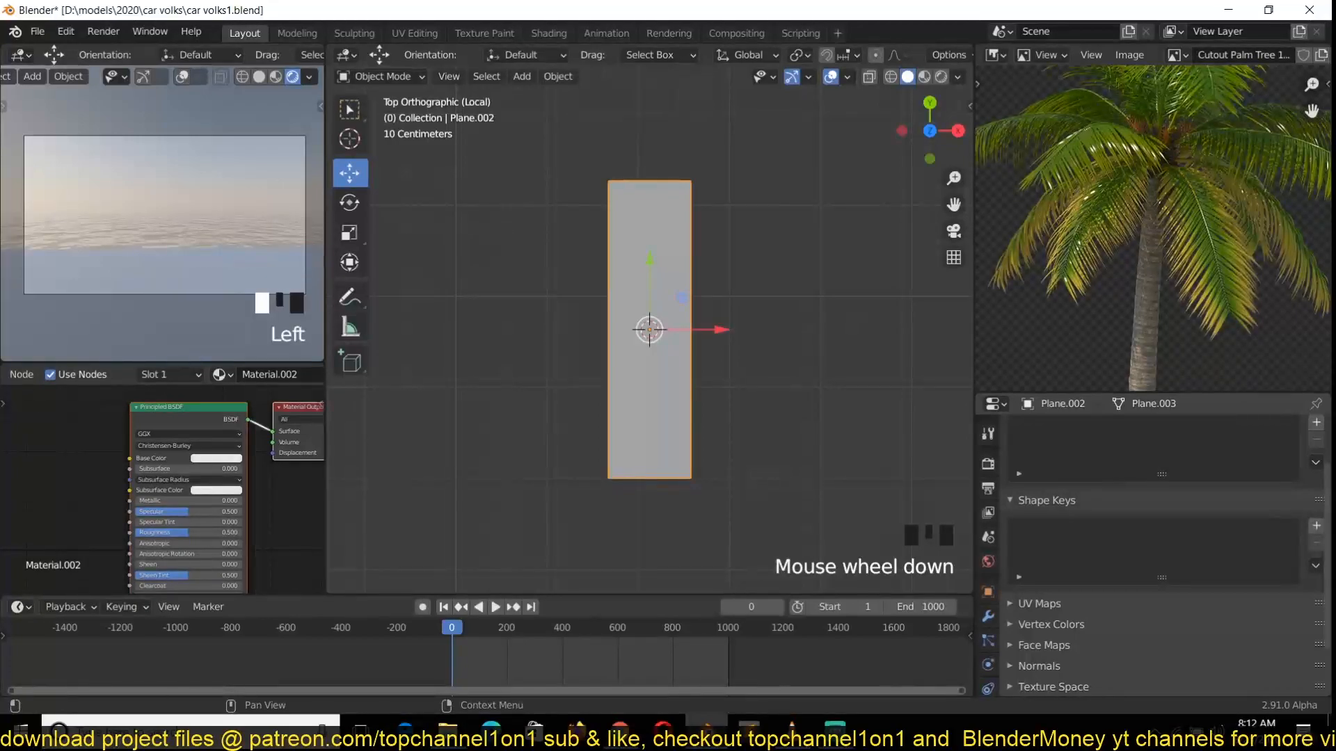
drag(189, 531, 28, 457)
click(78, 475)
ctrl+shift+click(28, 457)
click(924, 77)
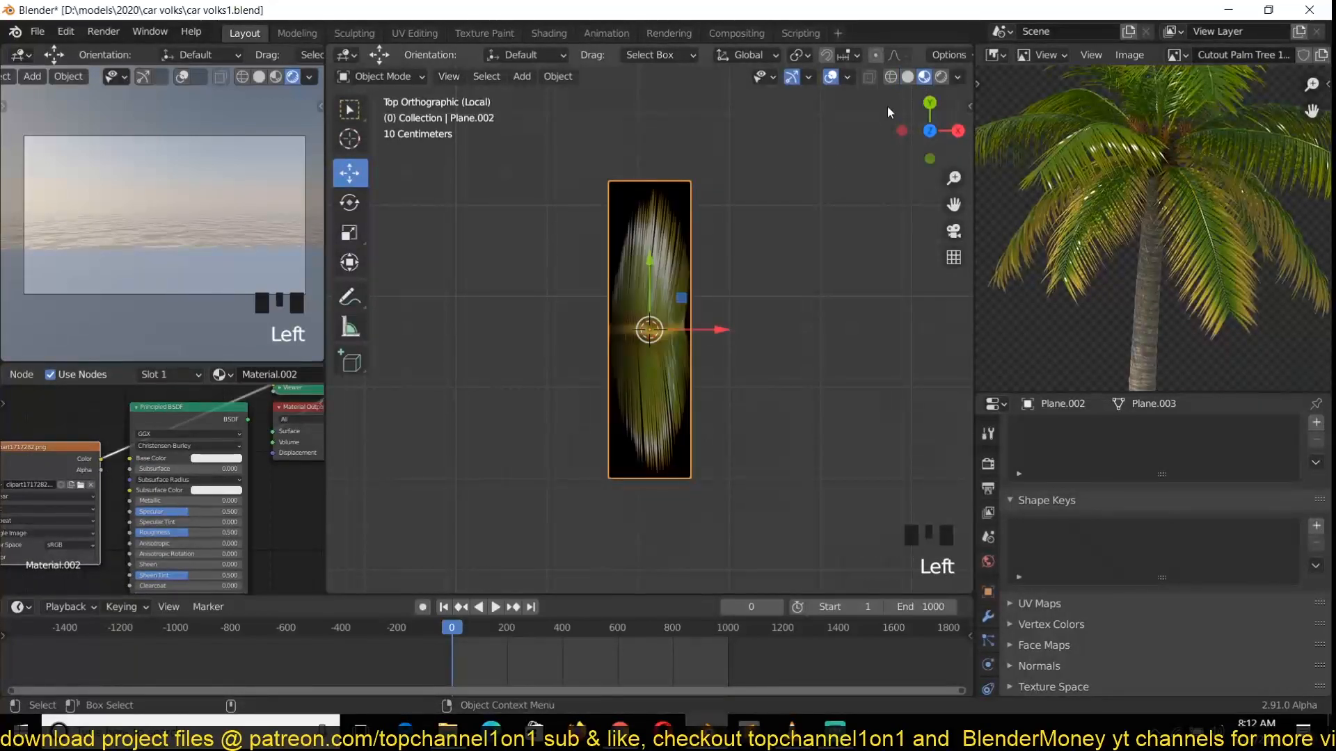
scroll(695, 341, up, 5)
middle_drag(106, 476, 287, 440)
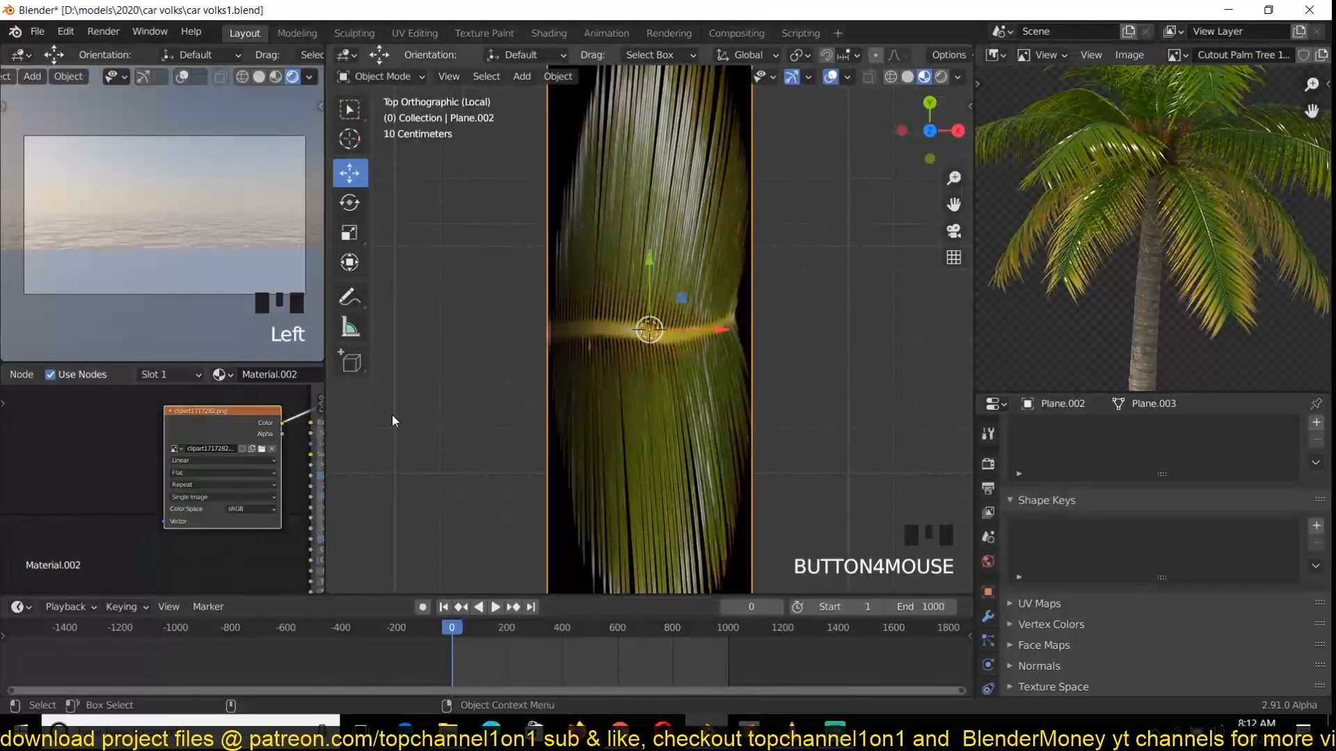
Step: Unwrap the strip's face and display clipart1717282.png in the Image Editor
key(Tab)
key(u)
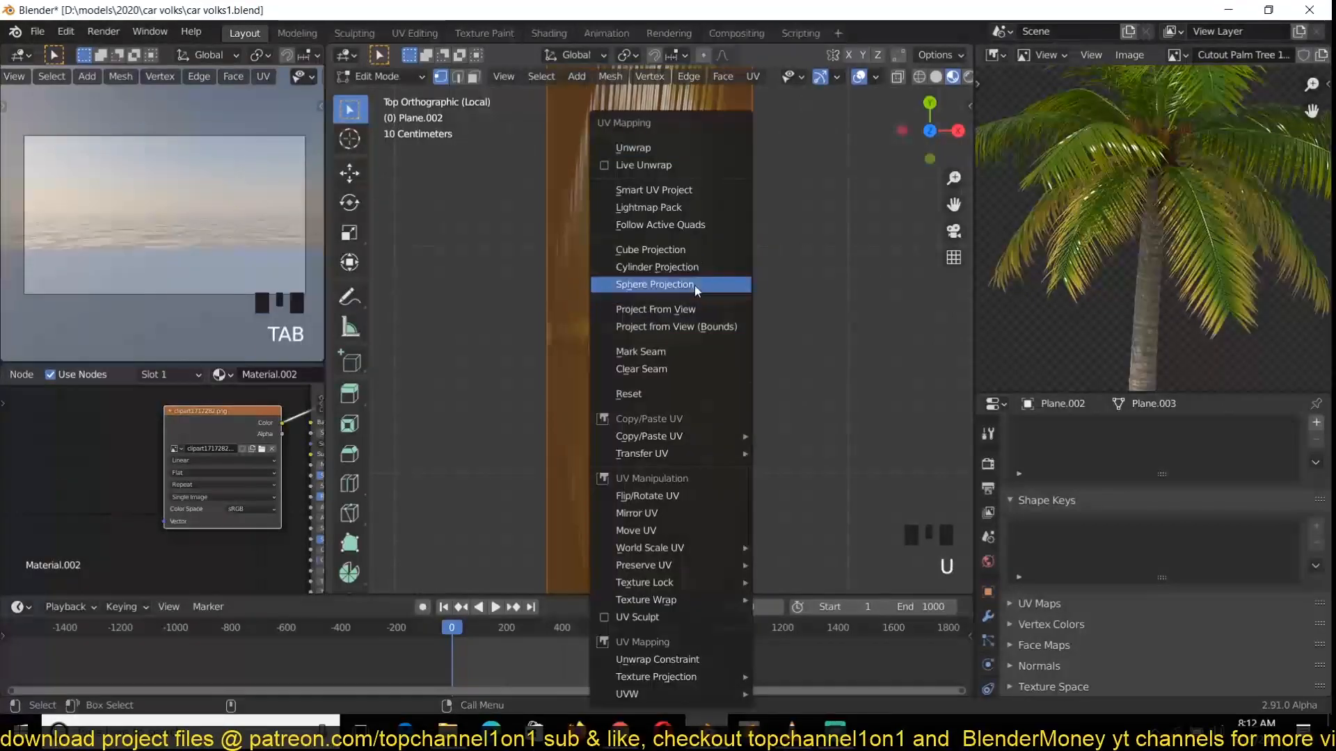
click(693, 144)
click(1047, 55)
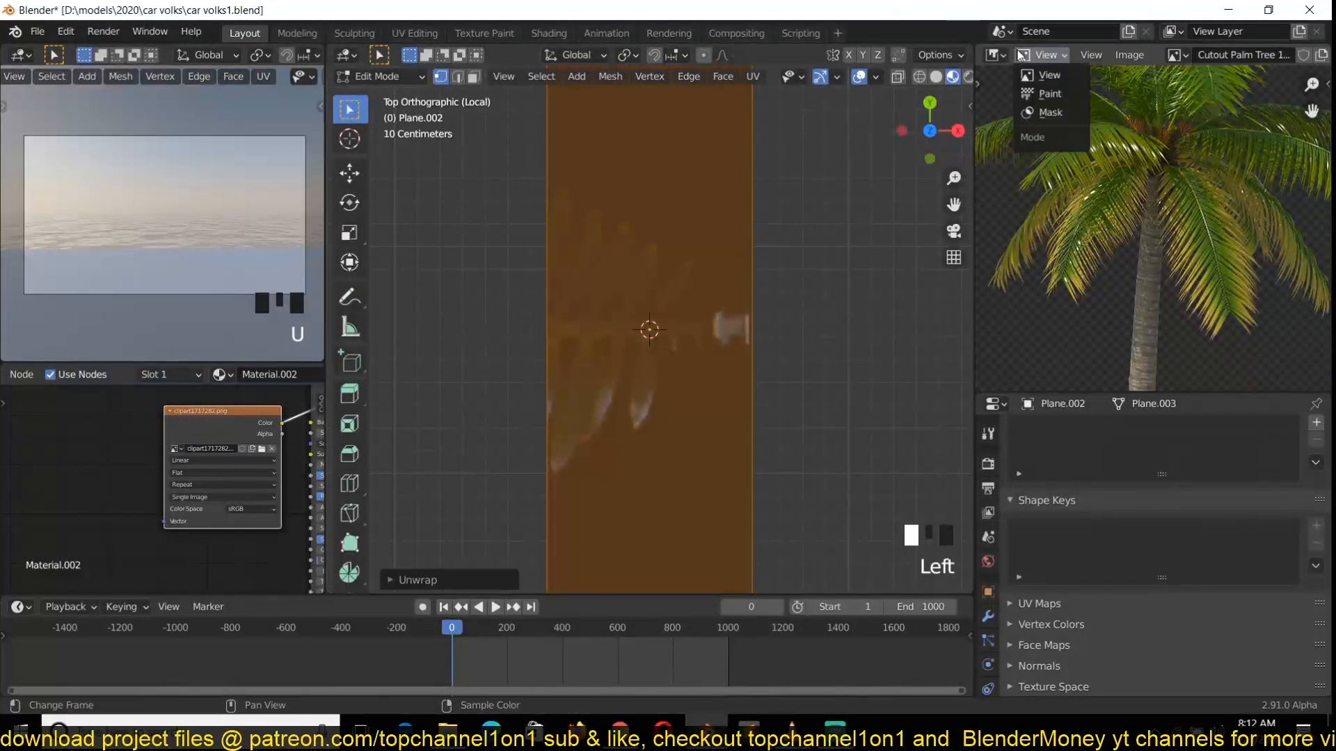
click(1177, 57)
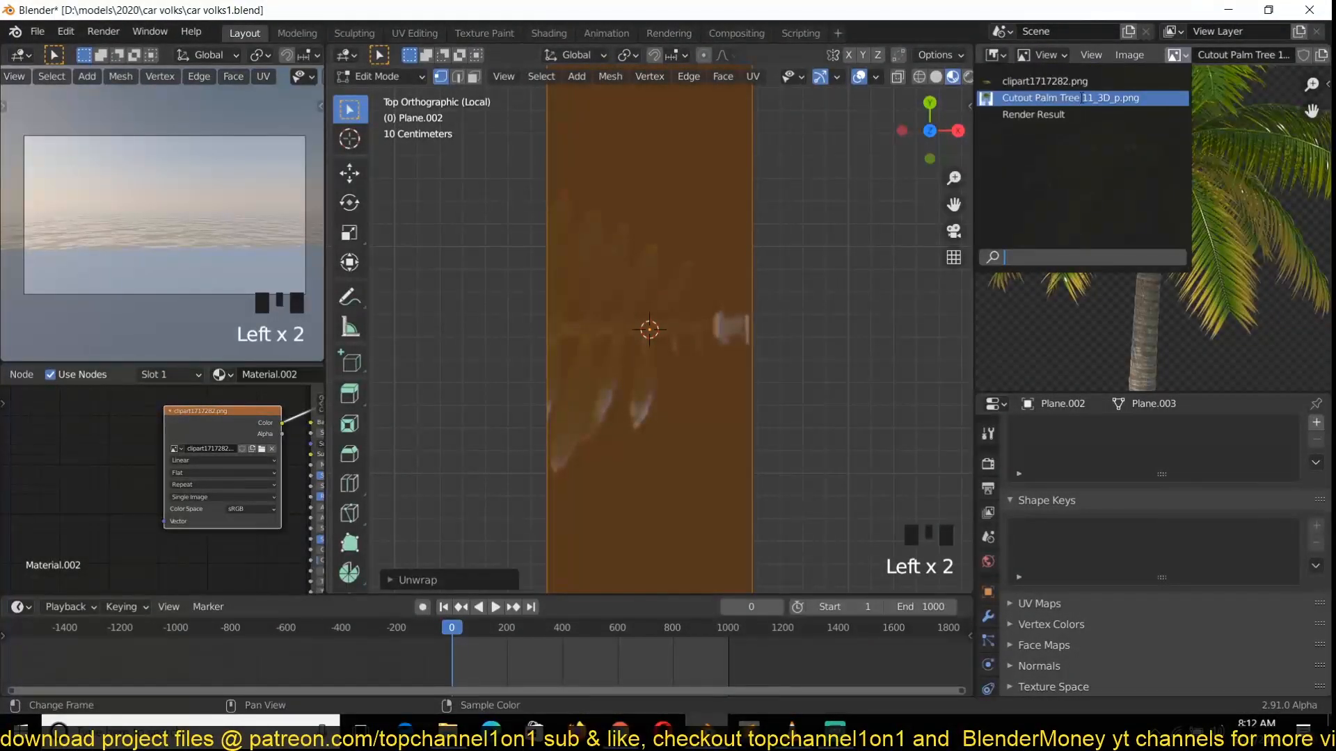
click(1093, 82)
Step: Switch the Image Editor to the UV Editor and rotate the strip's UVs by 90°
scroll(1130, 247, down, 4)
key(Tab)
key(Tab)
key(Tab)
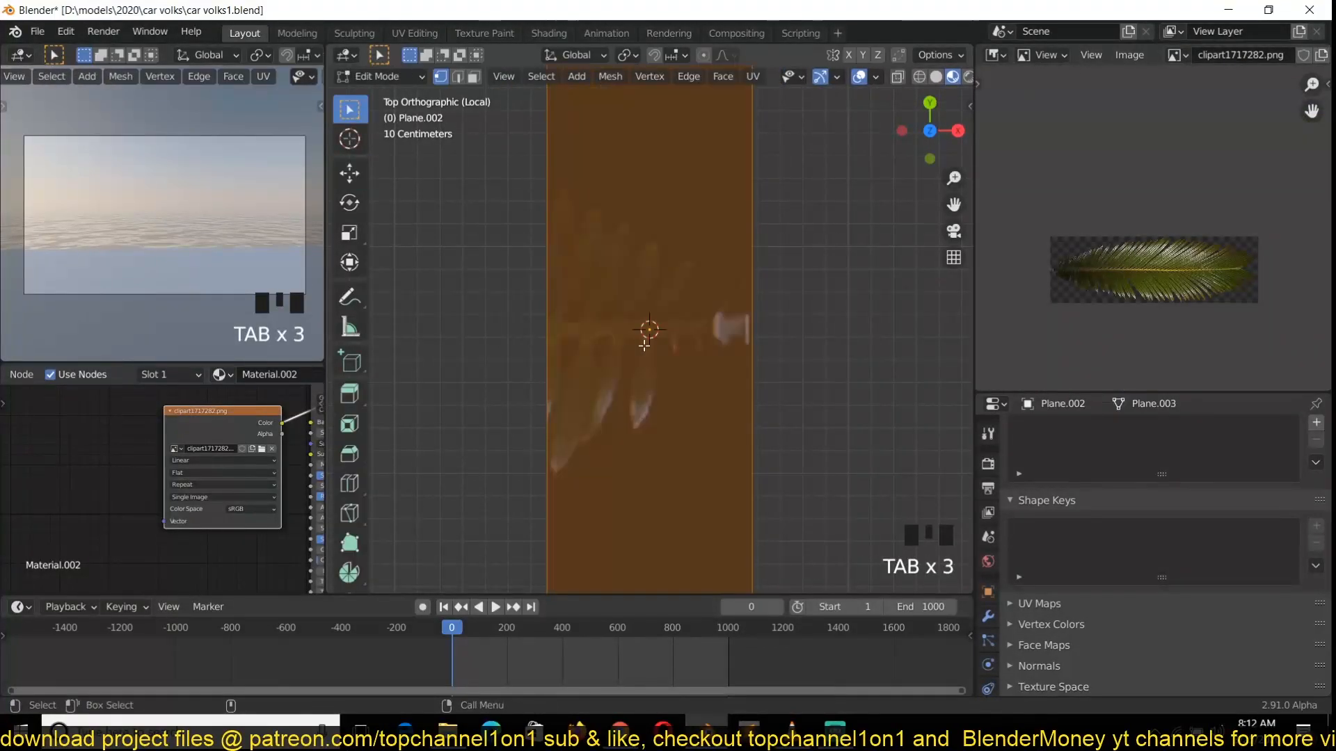
click(995, 55)
click(449, 158)
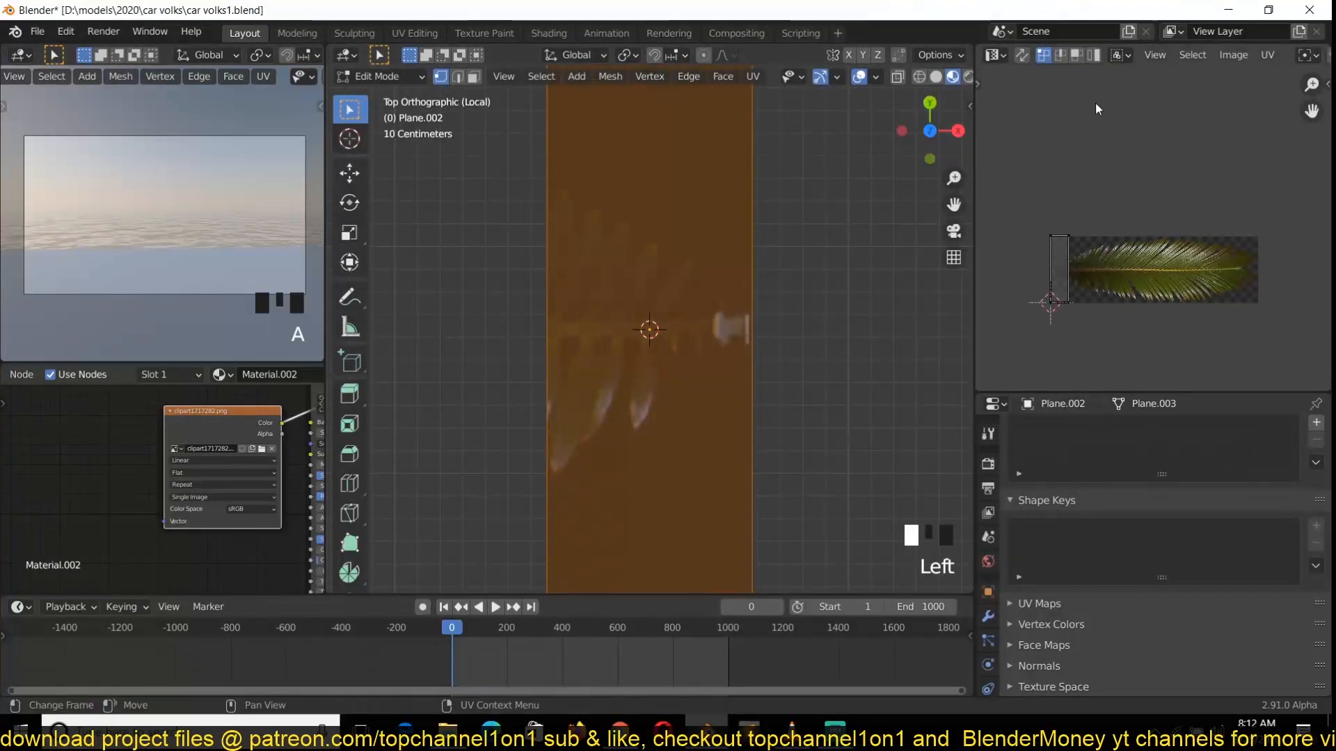
text(r90)
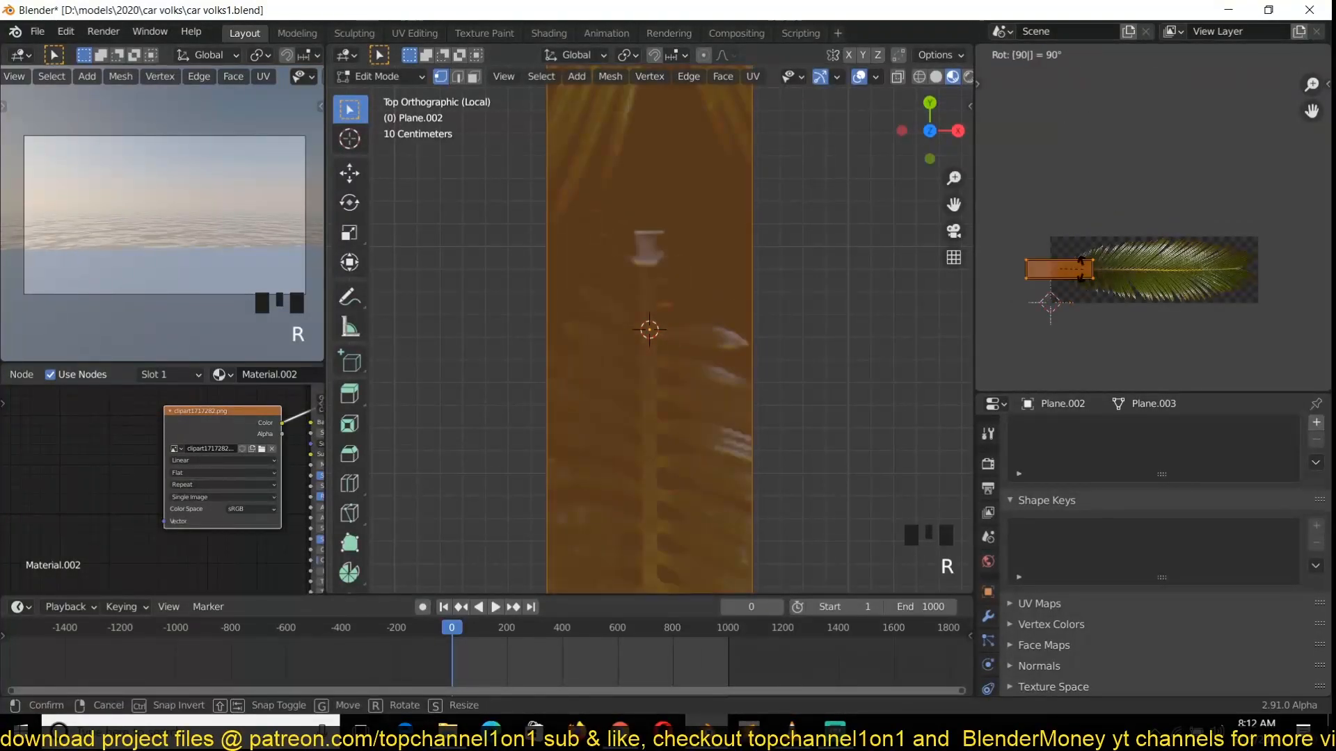
click(1081, 269)
Step: Move and scale the UVs to enclose the whole palm leaf in the image, and return to Object Mode to view the result
key(g)
click(1176, 278)
key(s)
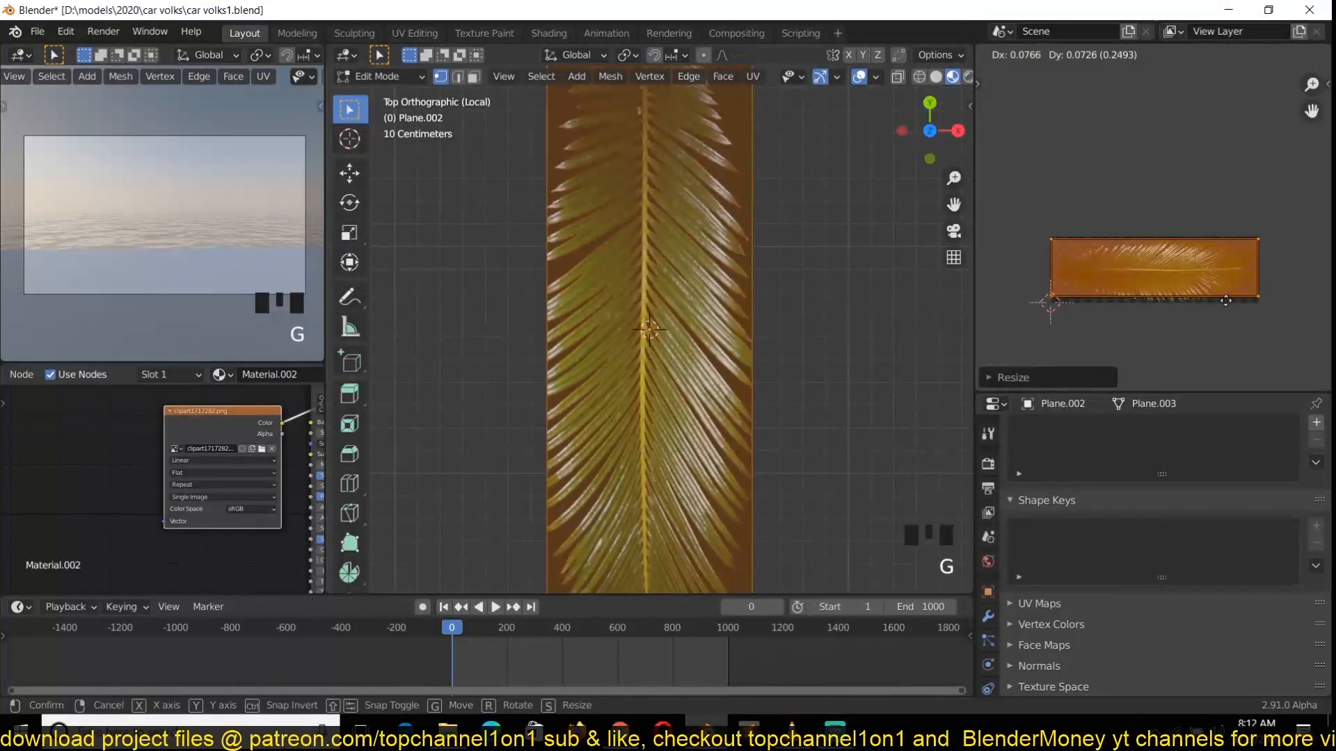
key(g)
click(1226, 318)
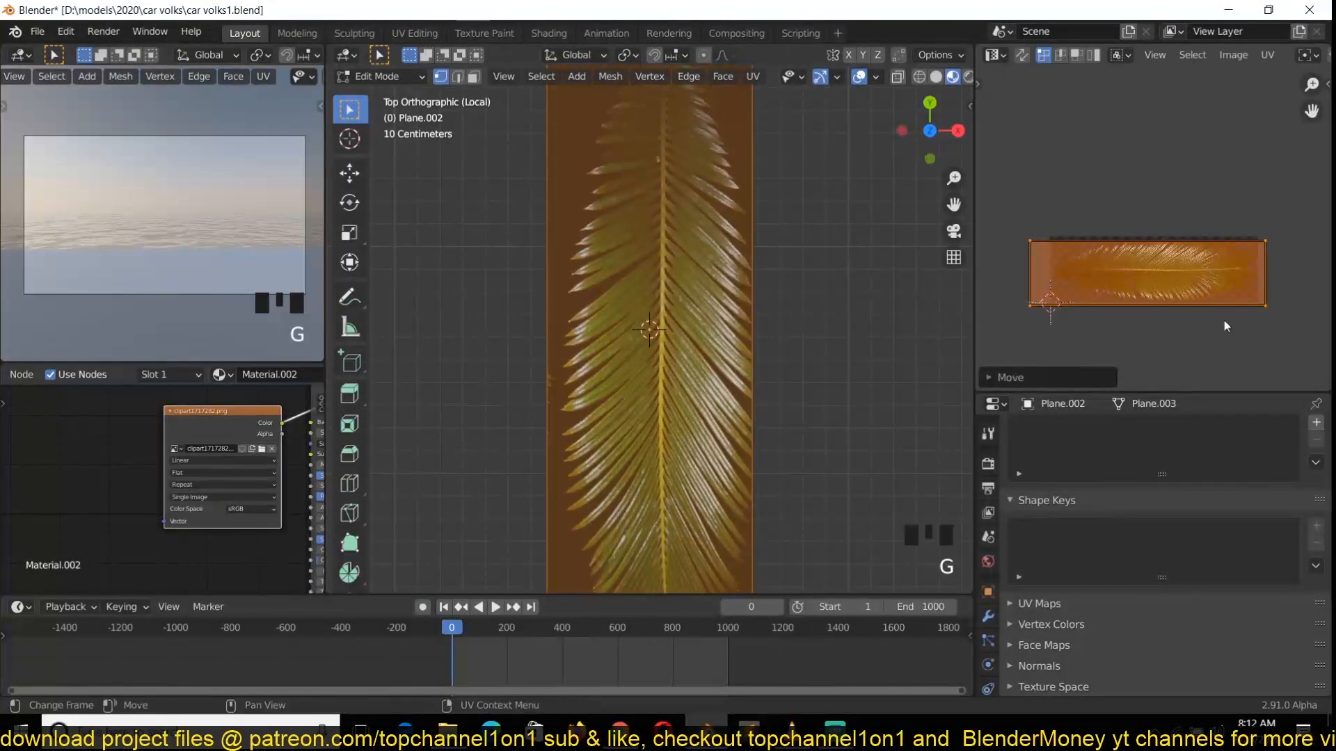
key(Tab)
scroll(693, 377, up, 2)
scroll(693, 377, down, 3)
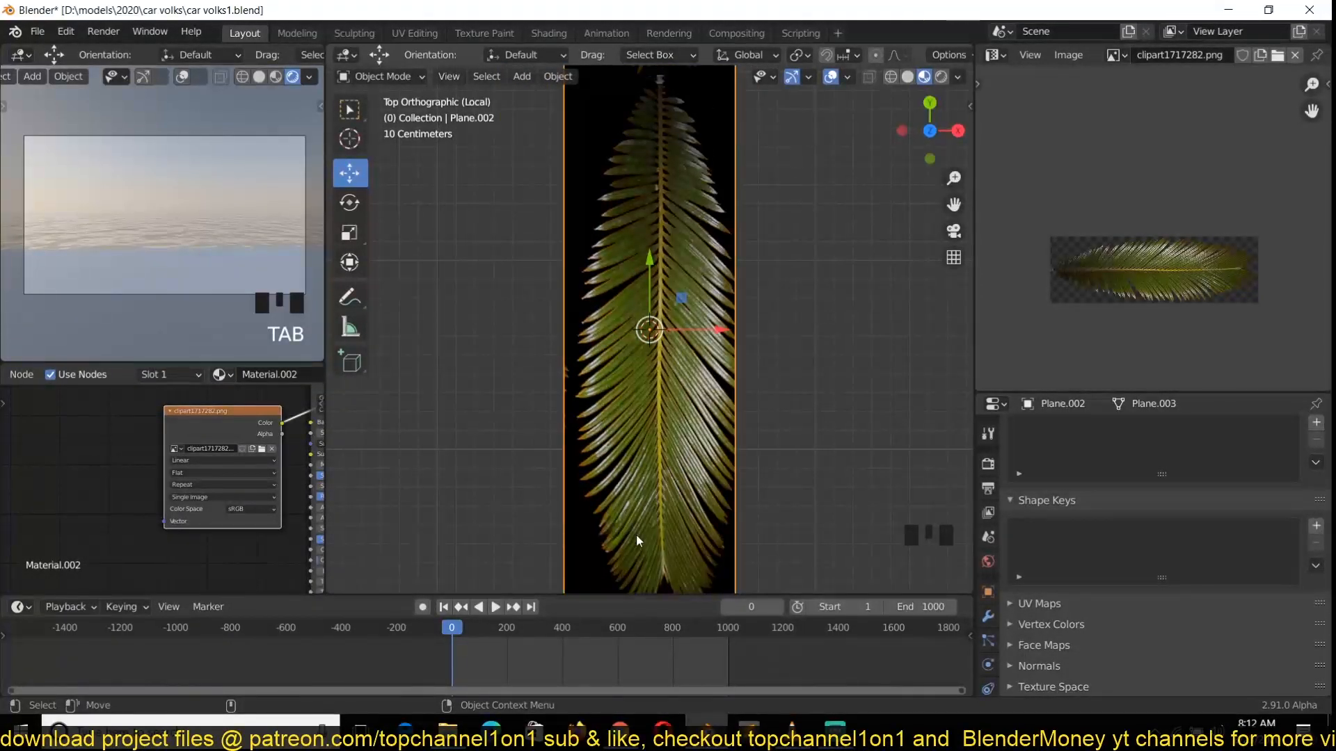
Step: Switch to Chrome, search Google for "palm tree leaf texture" and browse the image results
drag(1335, 299, 456, 3)
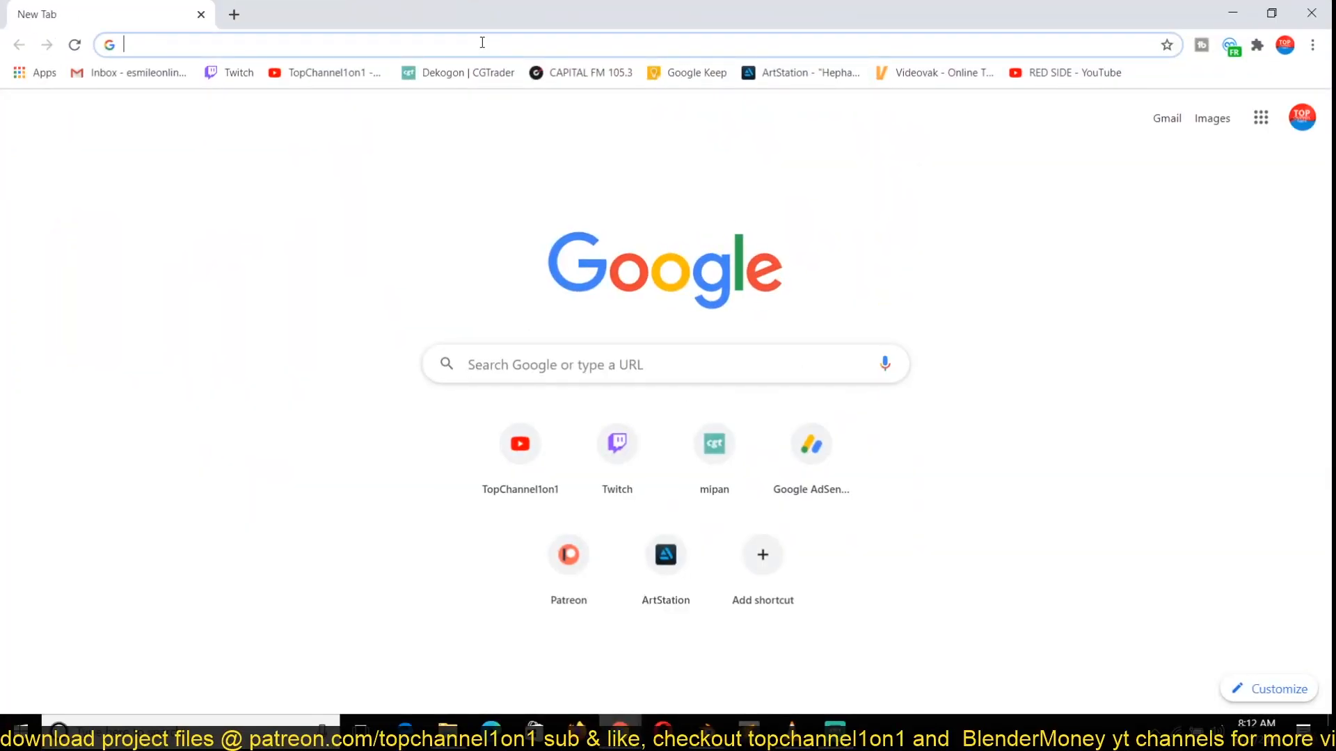
text(palm t)
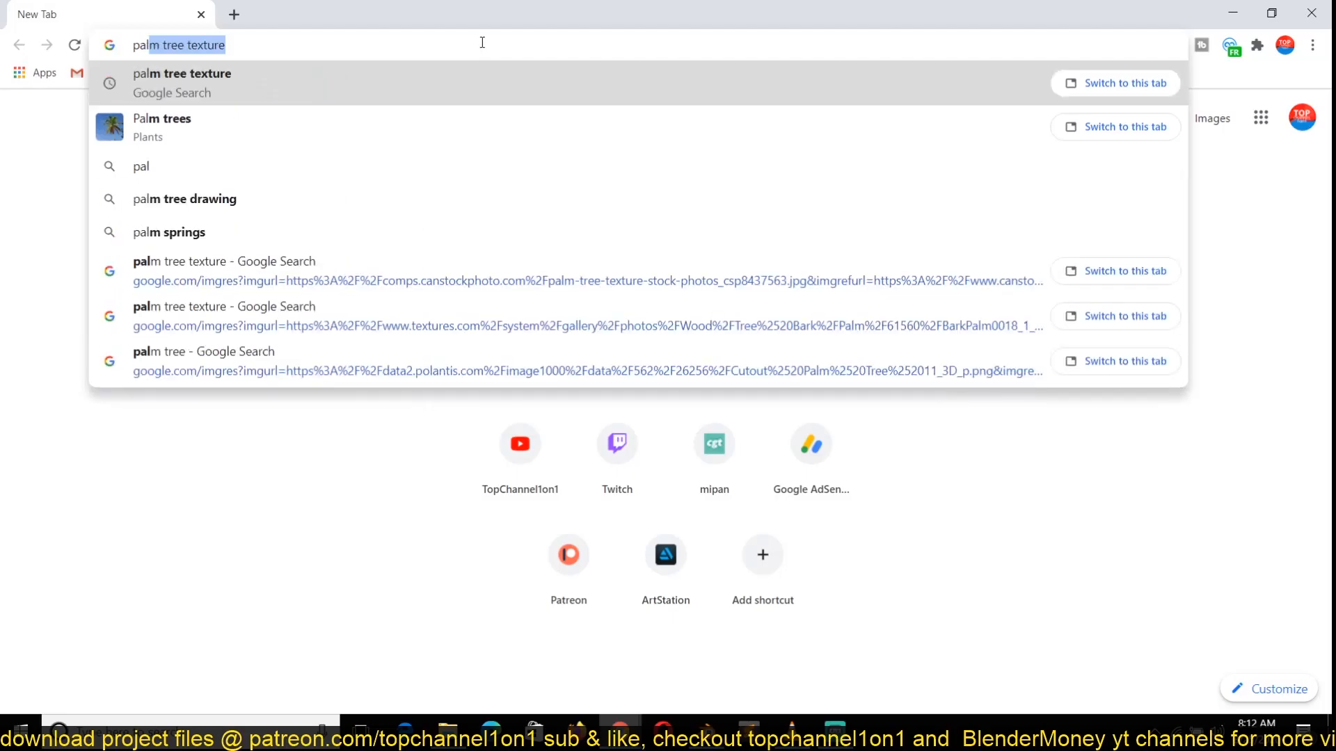
text(ree l)
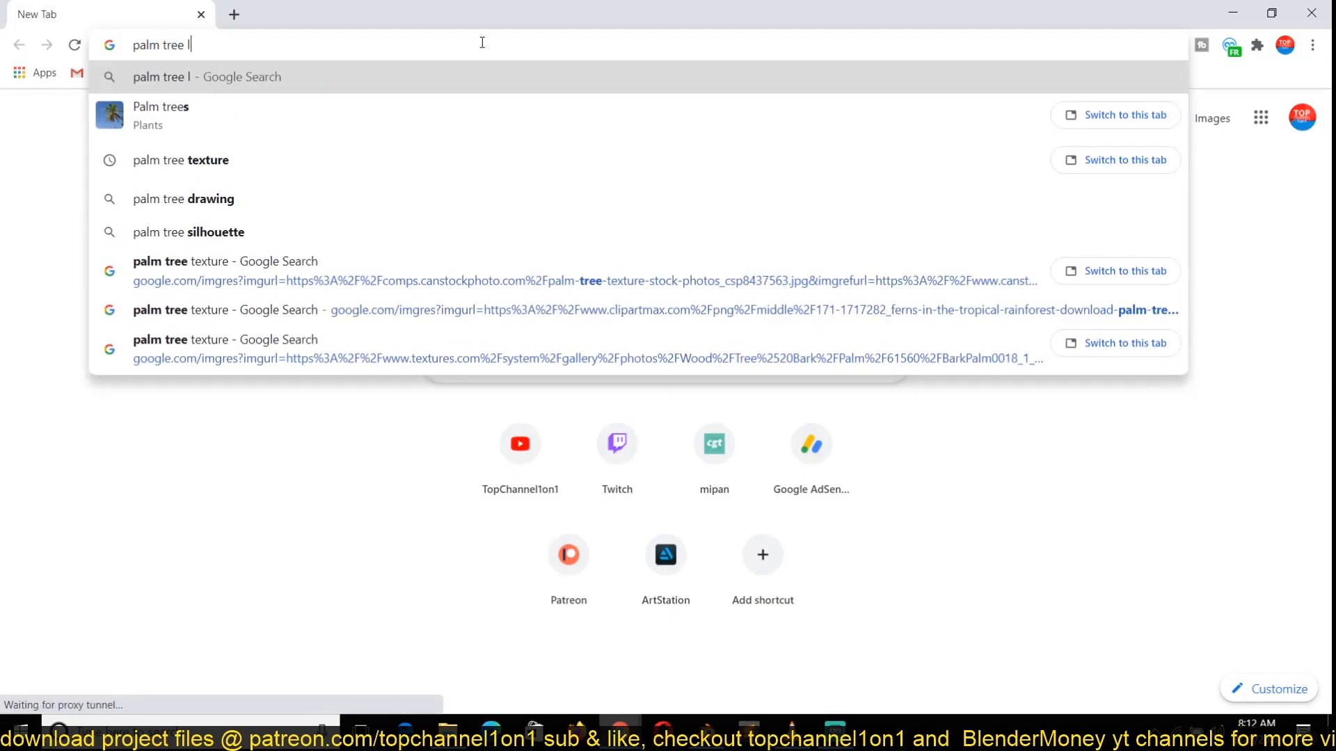
text(eaf texture)
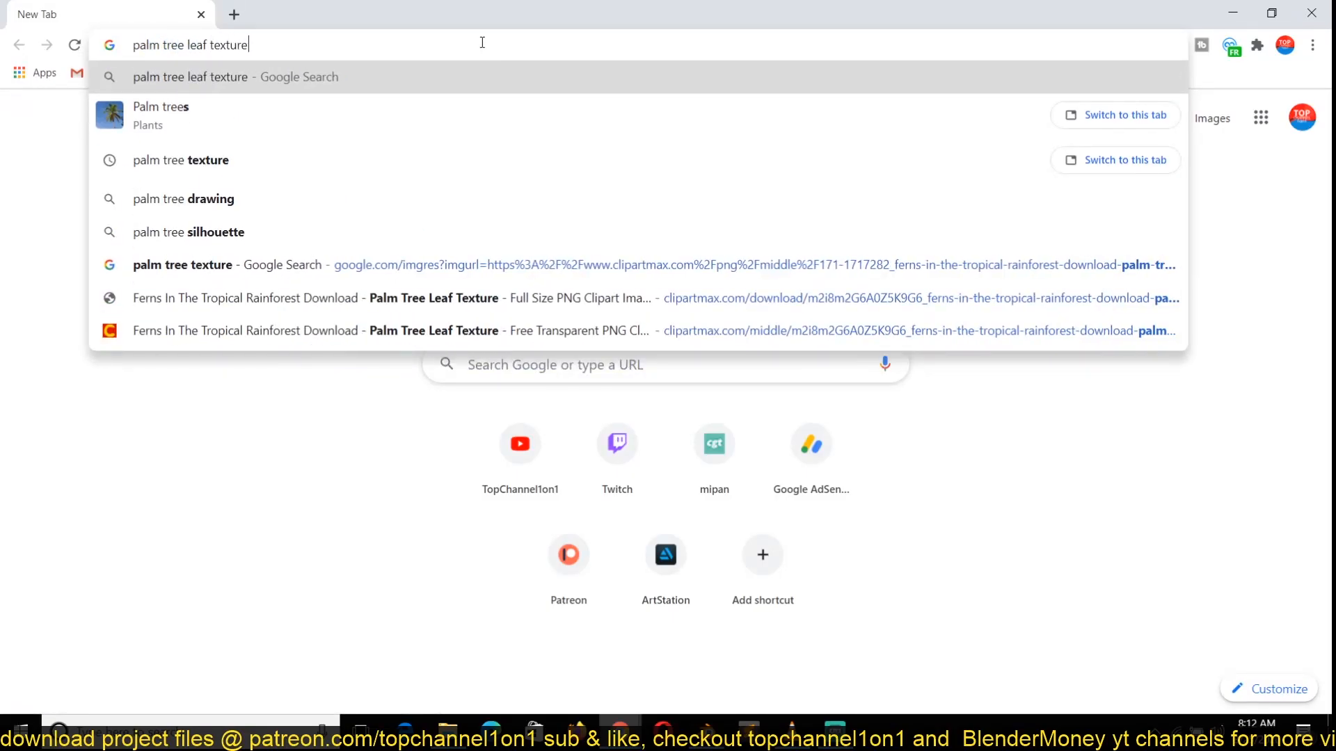
key(Return)
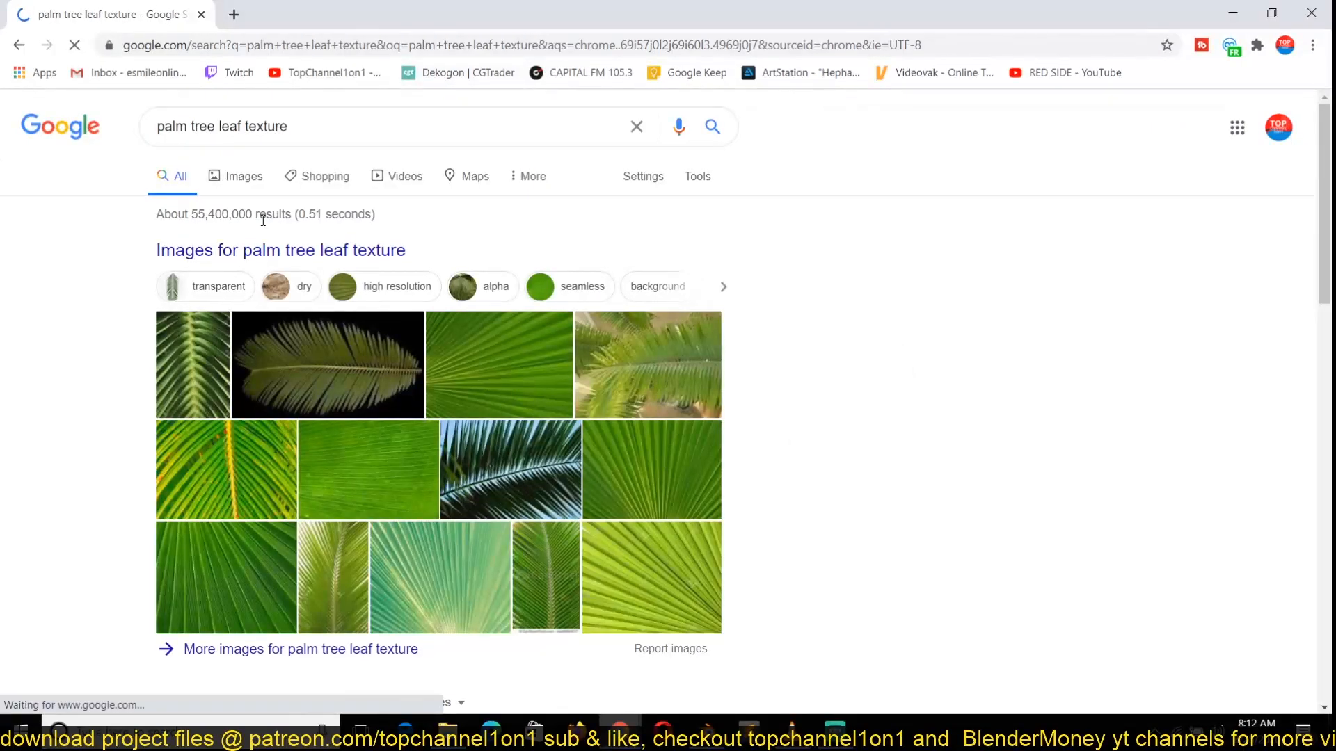
middle_click(329, 391)
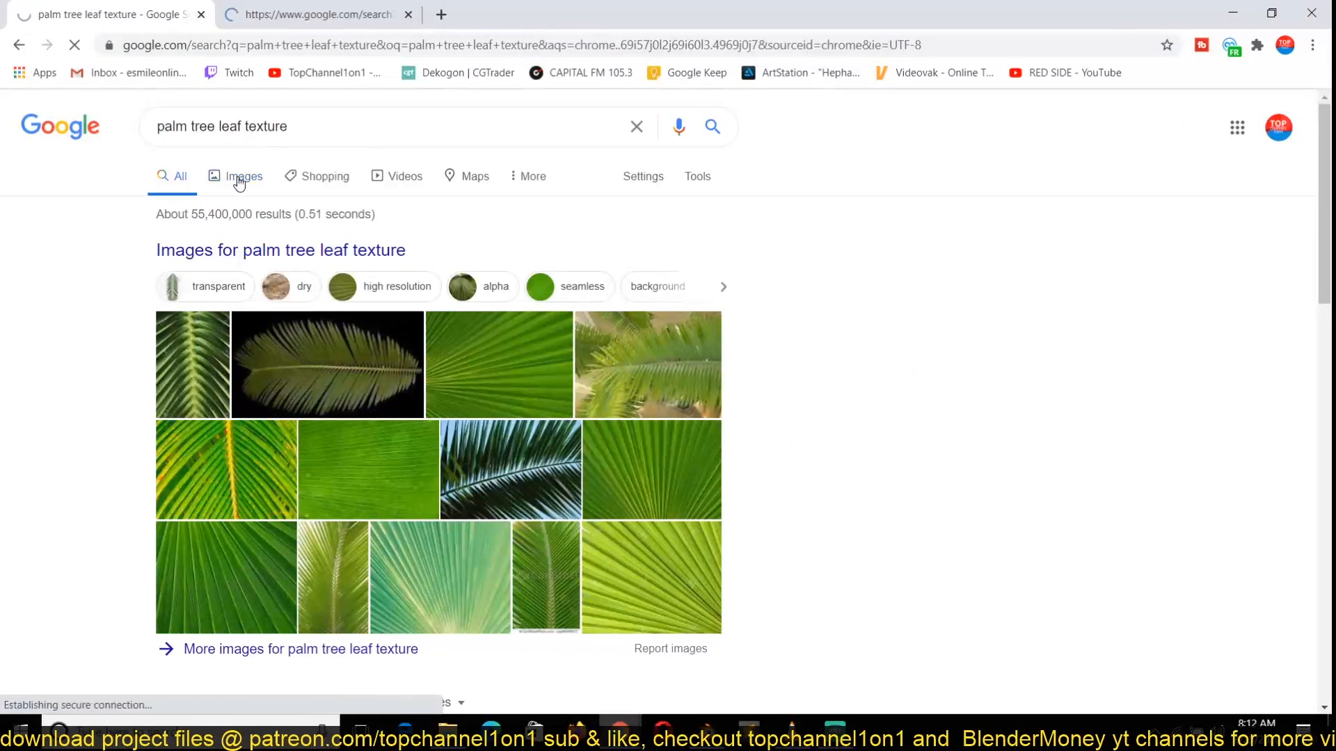
click(238, 176)
scroll(320, 456, down, 5)
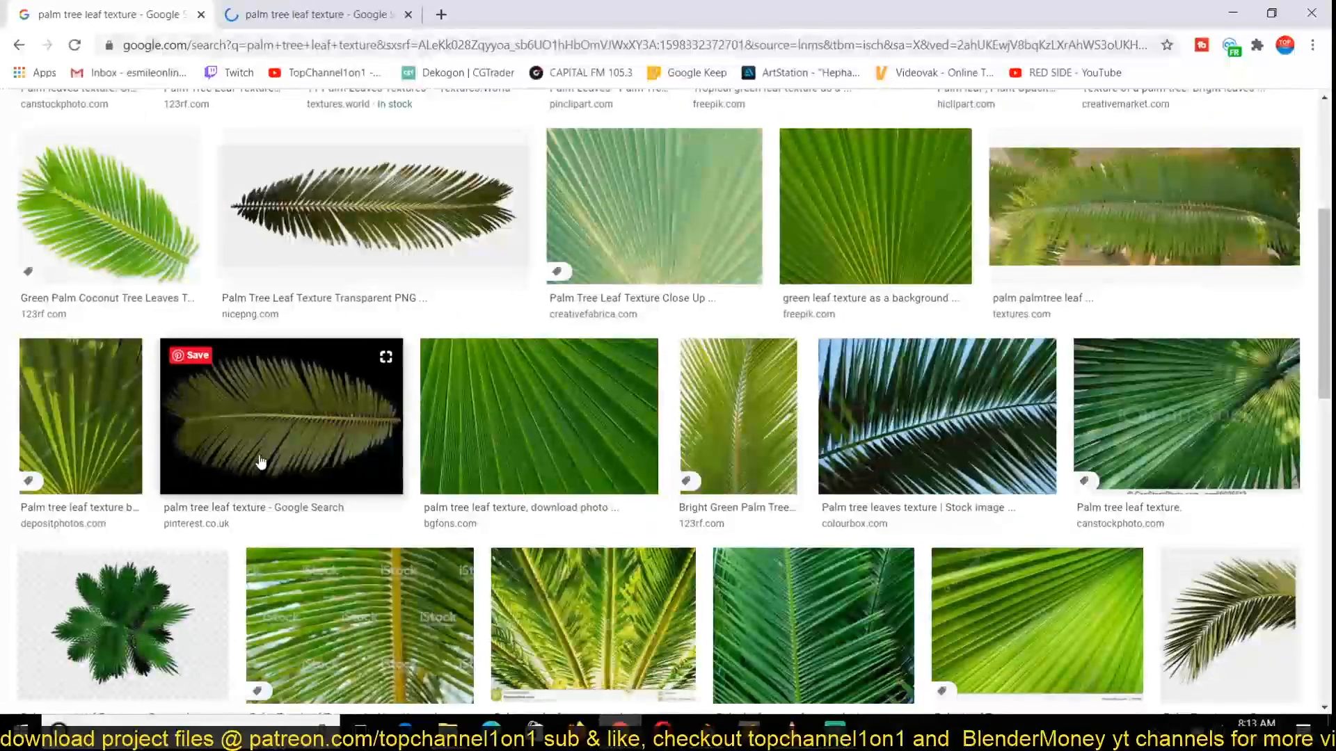
Step: Browse the palm leaf image results and open the cleanpng Palm Tree Leaf 512*1024 image in a new tab
scroll(590, 450, down, 12)
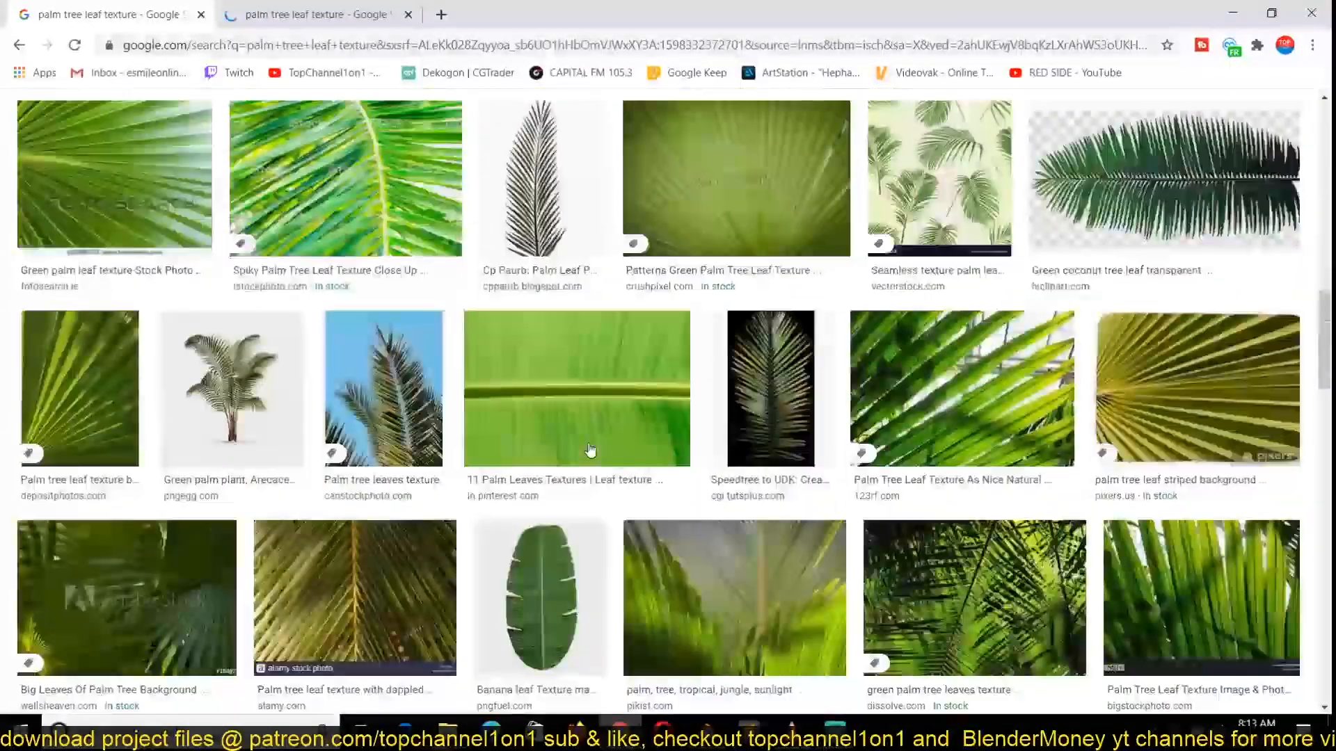
scroll(590, 450, up, 6)
middle_click(334, 313)
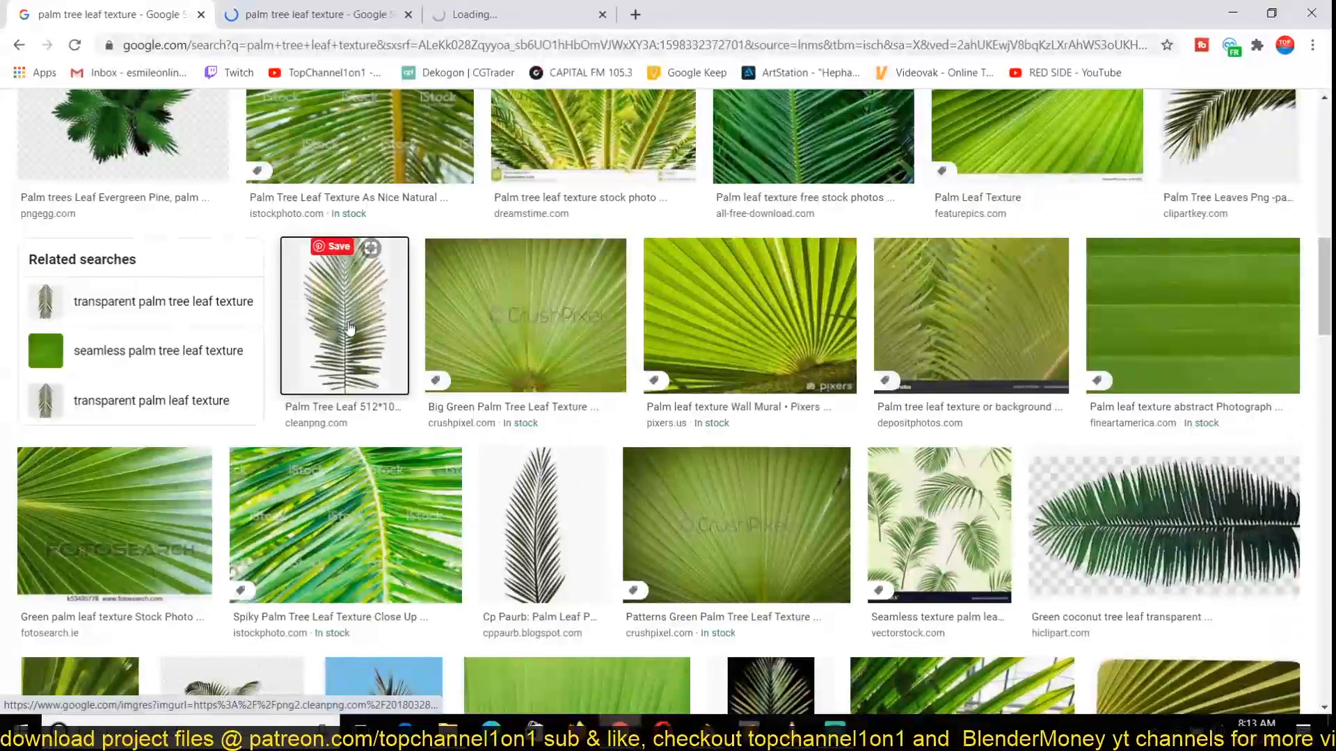
scroll(314, 461, down, 5)
scroll(315, 461, down, 6)
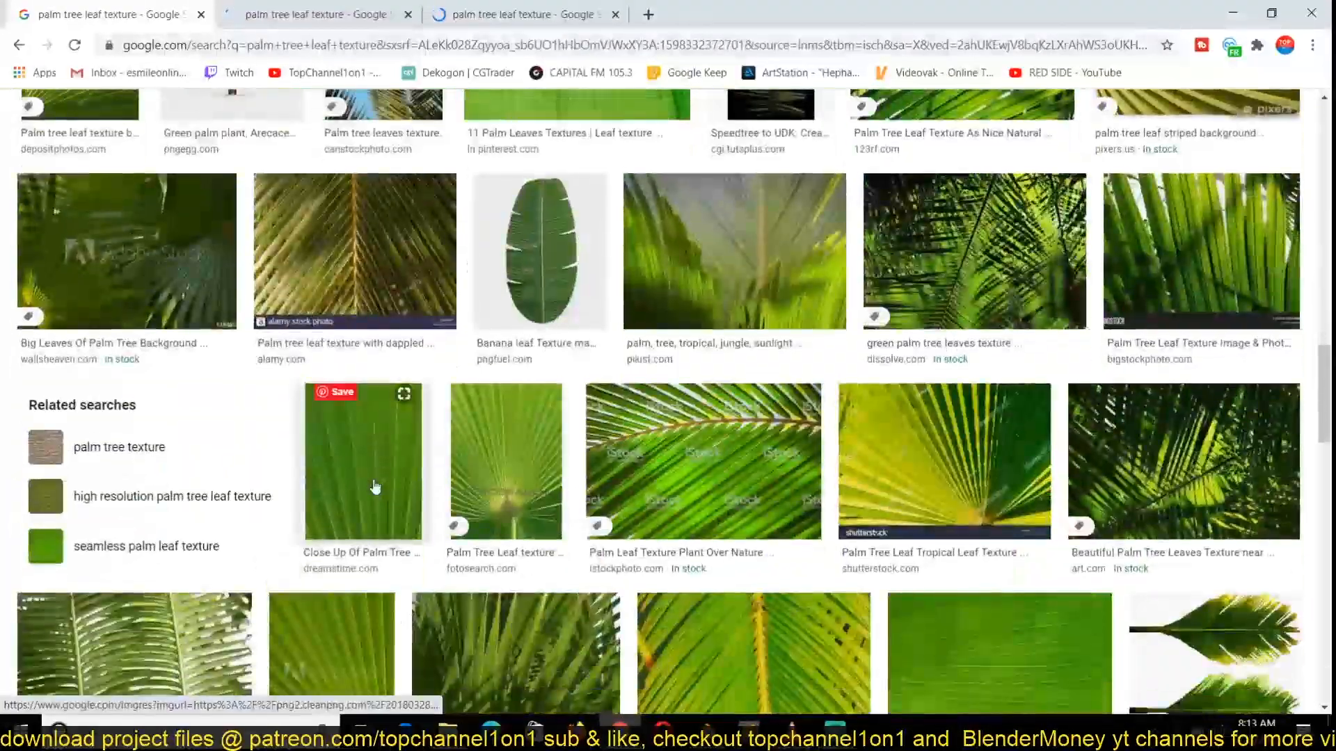
scroll(374, 486, down, 20)
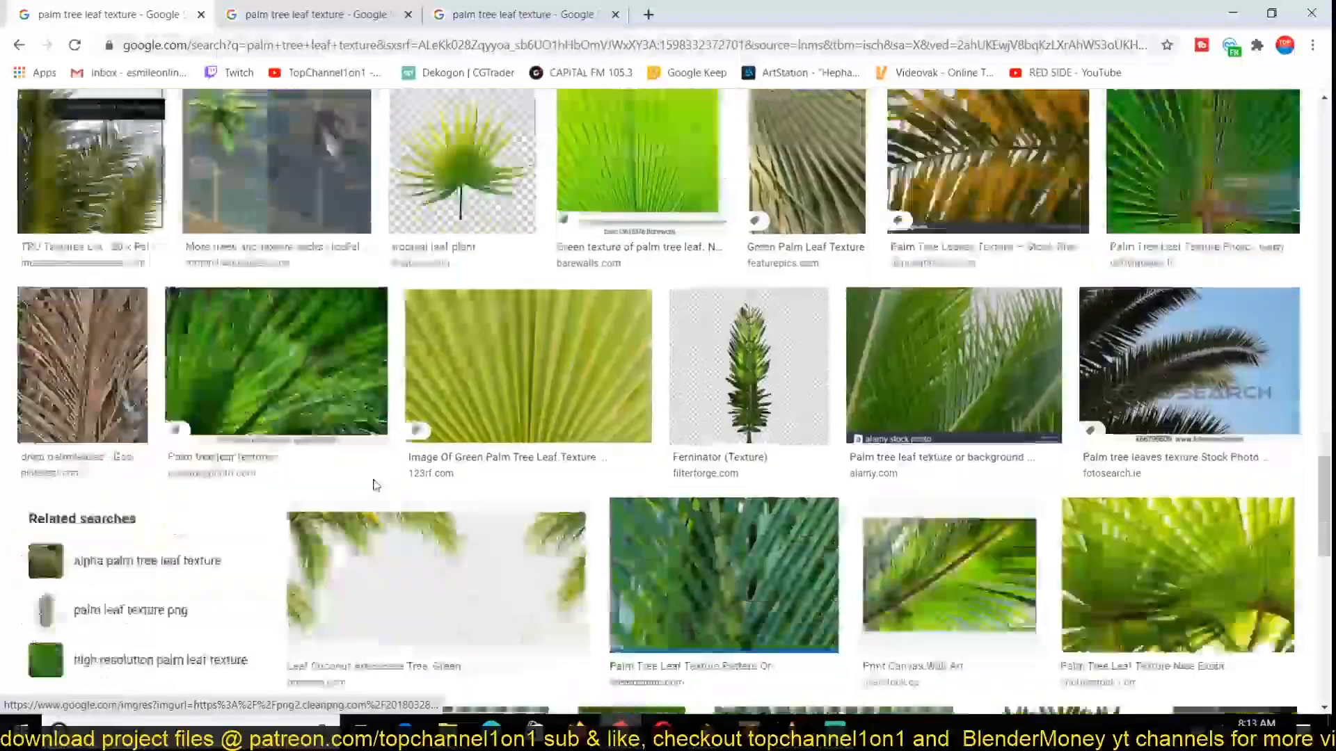
scroll(374, 485, down, 15)
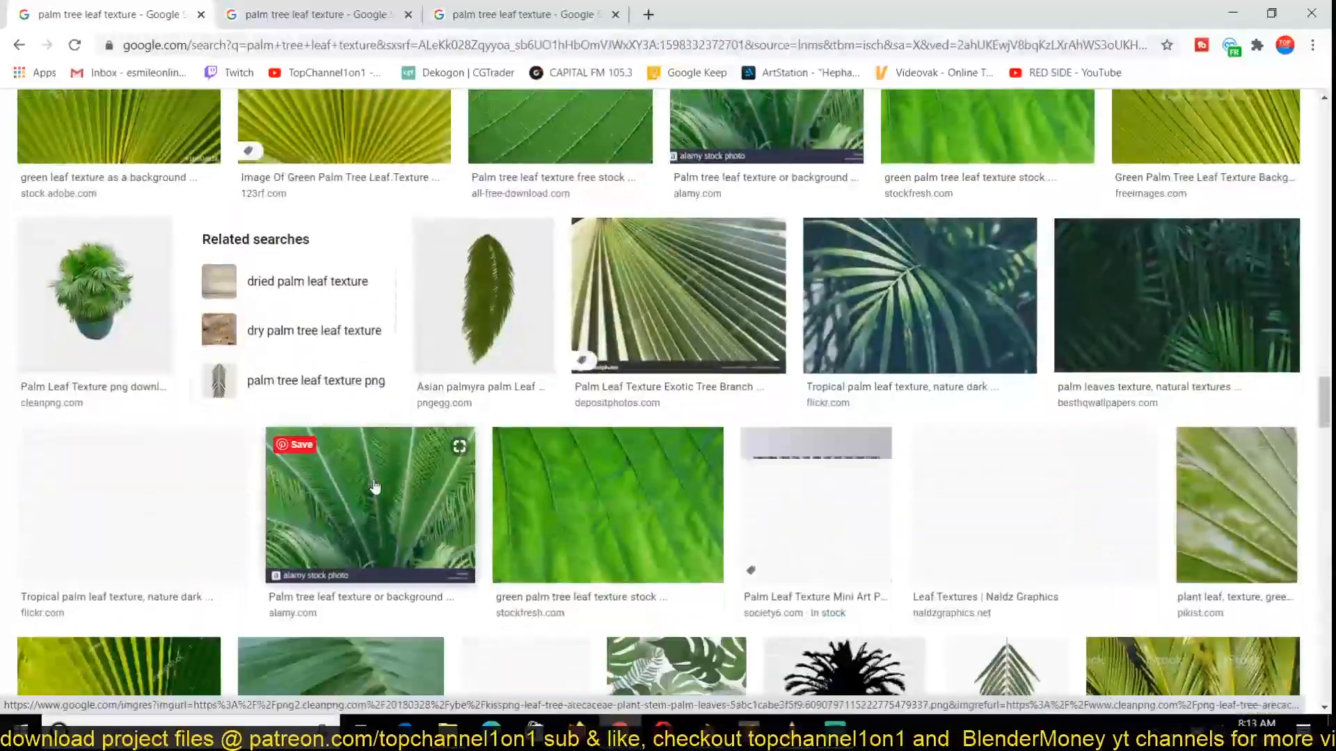
scroll(374, 485, down, 10)
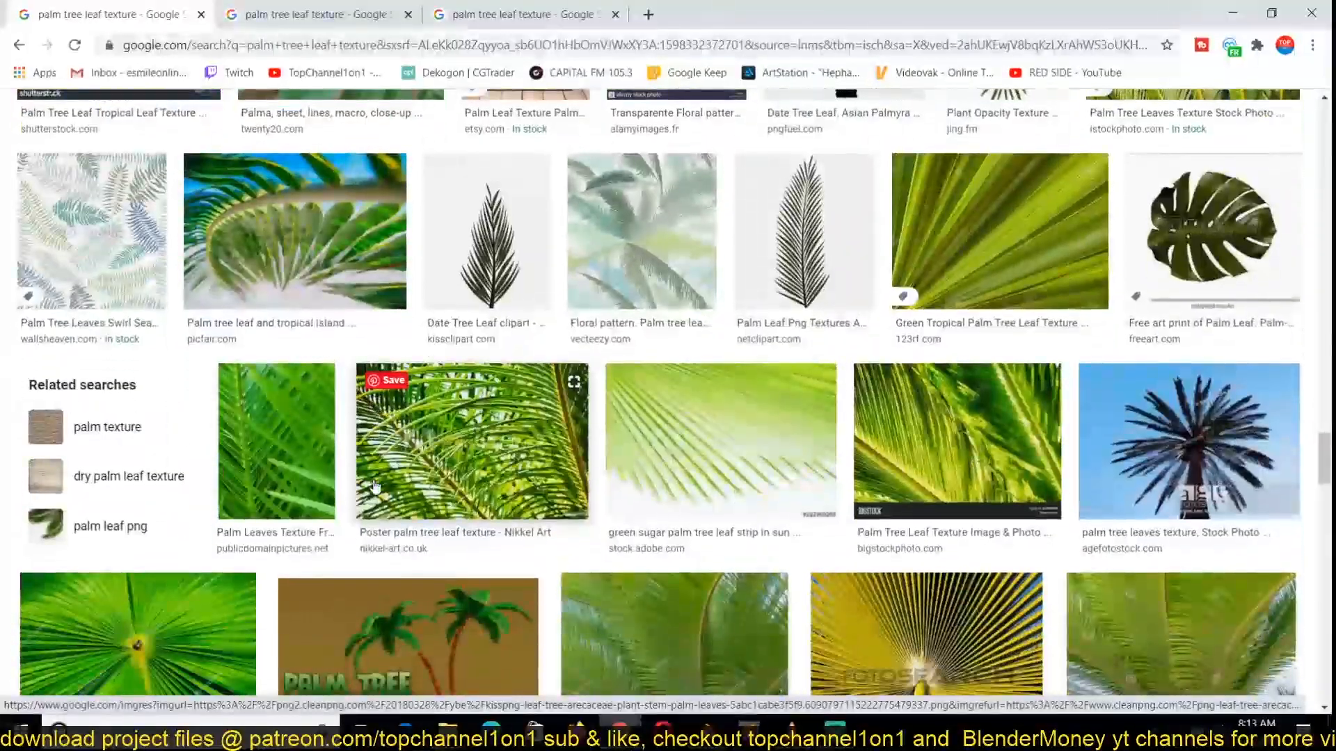
scroll(374, 486, down, 20)
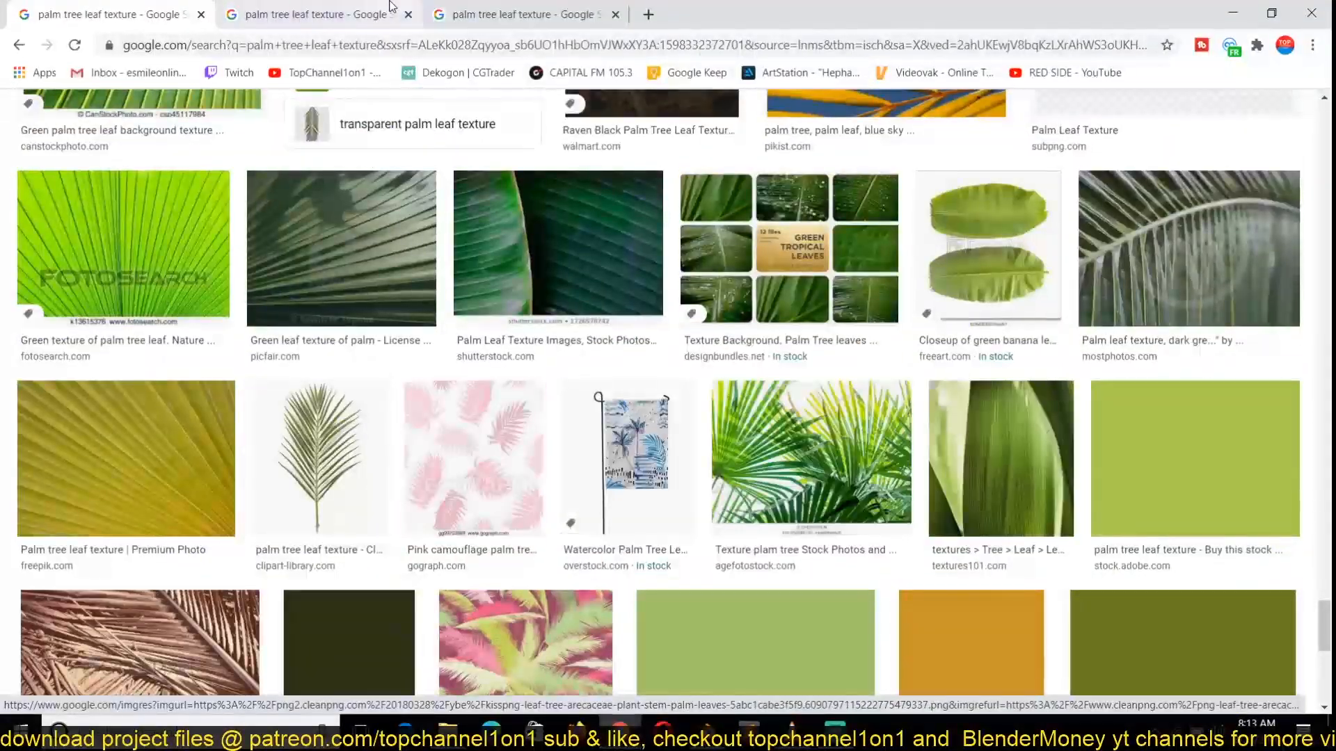
Step: From the Pinterest leaf preview page, open the Speedtree to UDK frond and the HiClipart green coconut tree leaf in new tabs
click(366, 5)
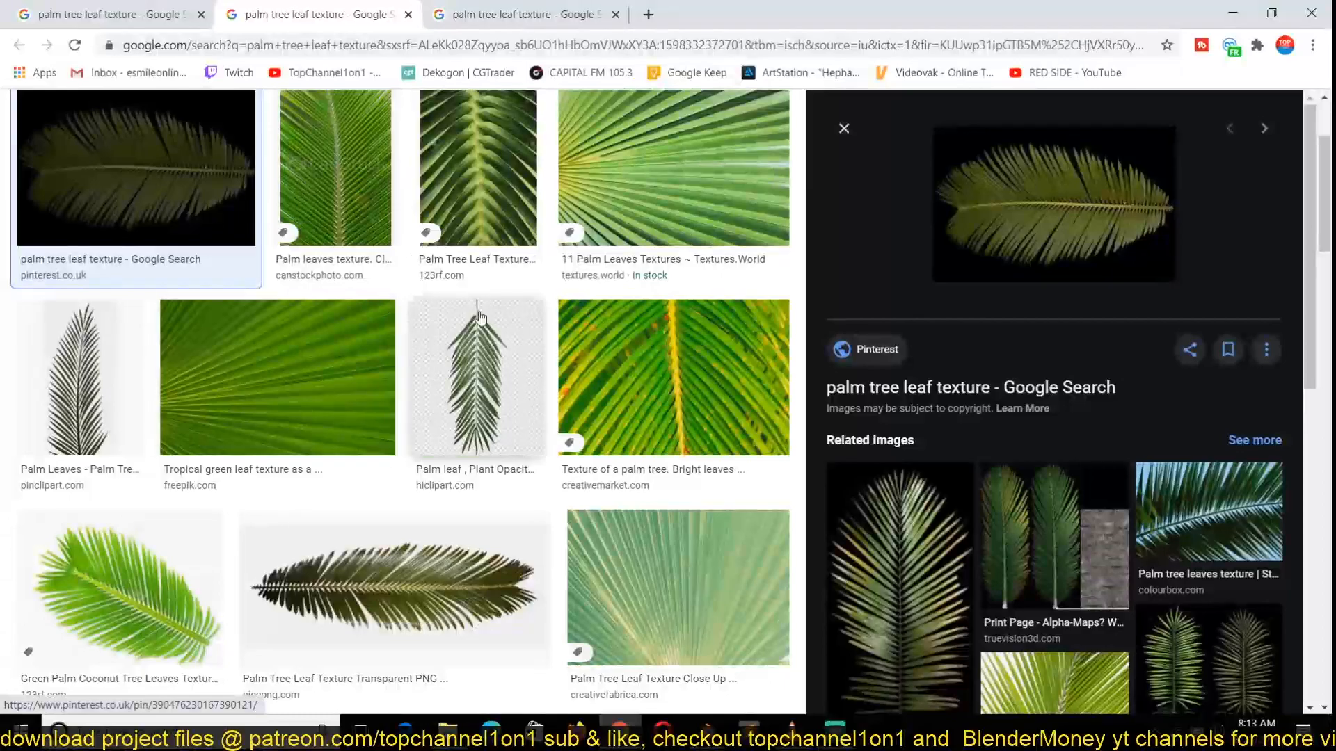
scroll(972, 454, down, 3)
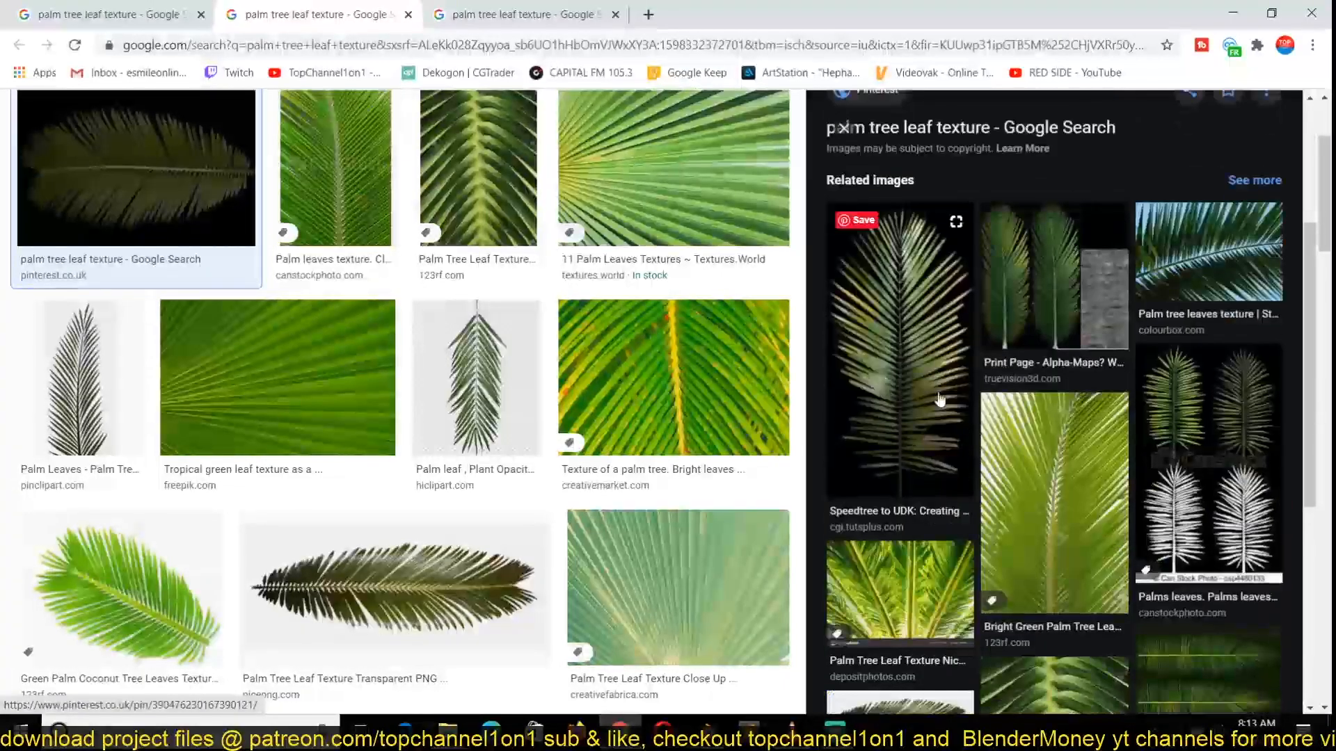
middle_click(936, 437)
scroll(936, 437, down, 6)
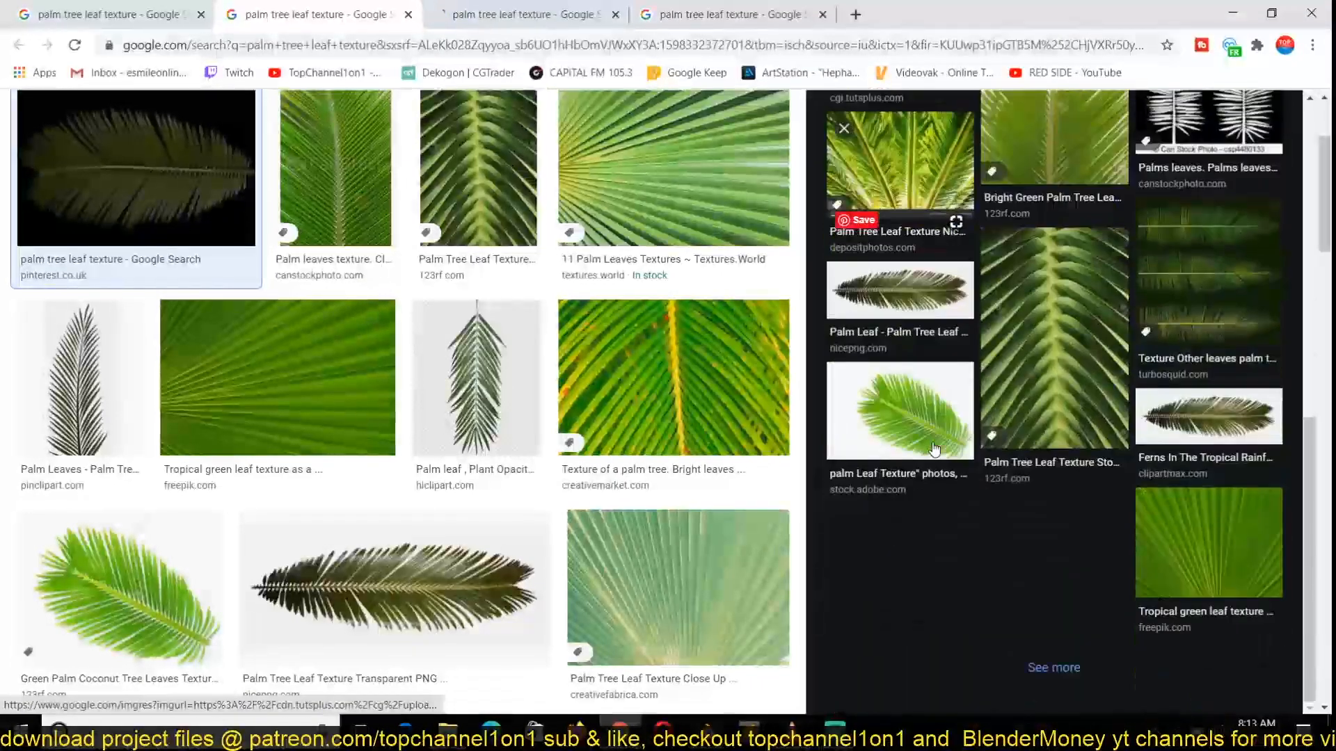
scroll(536, 458, down, 10)
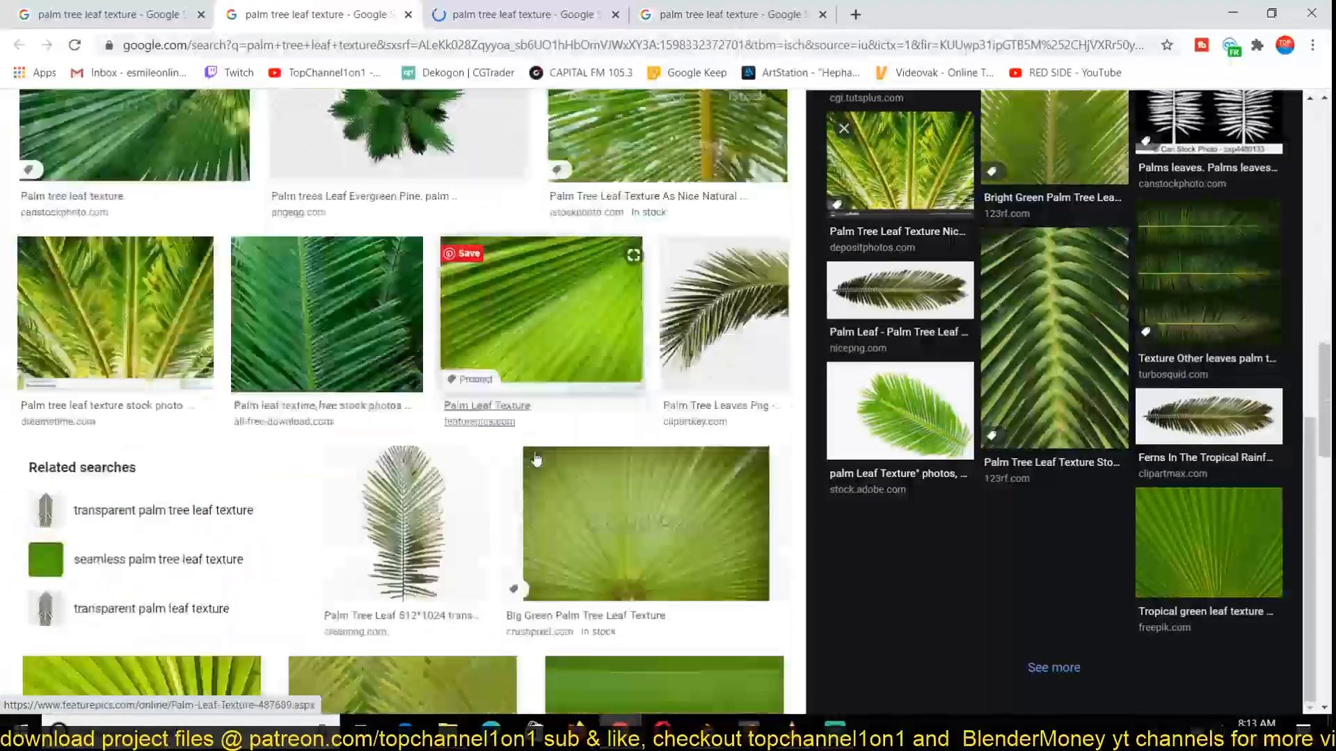
scroll(536, 458, down, 5)
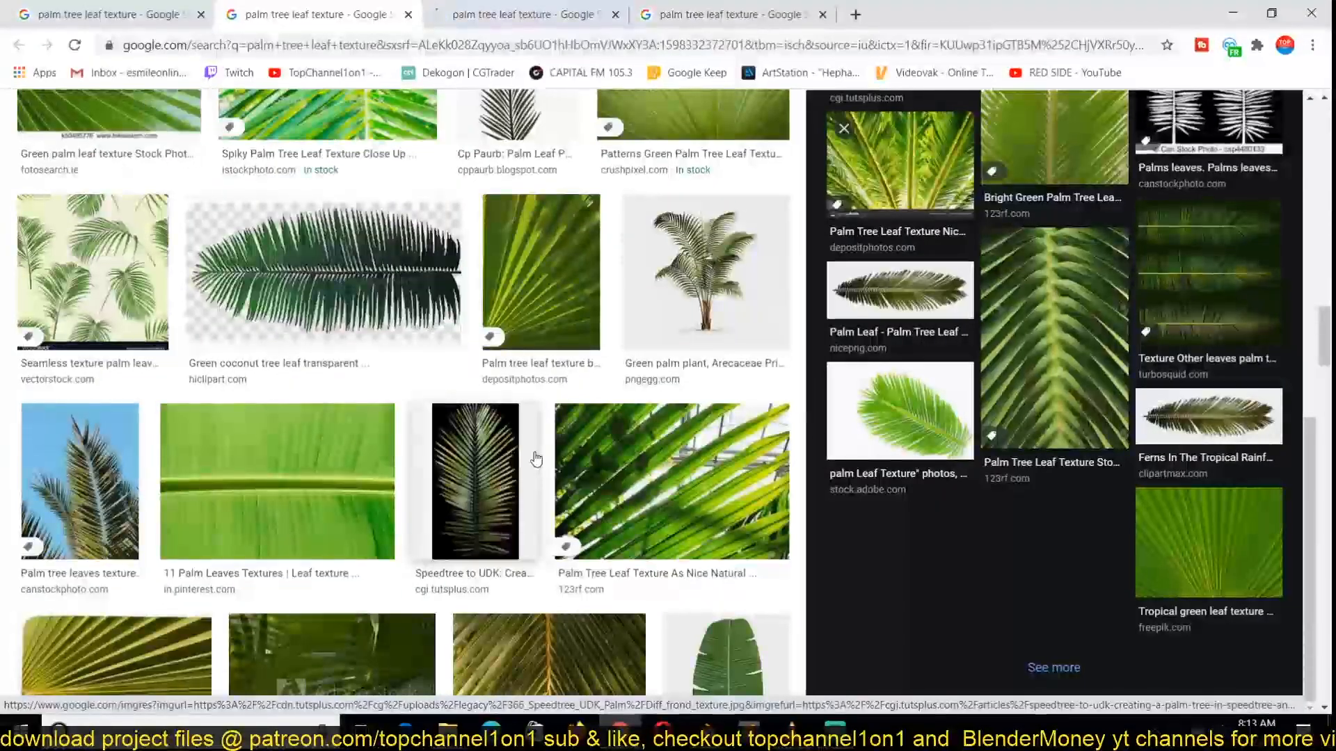
middle_click(379, 254)
scroll(472, 501, down, 10)
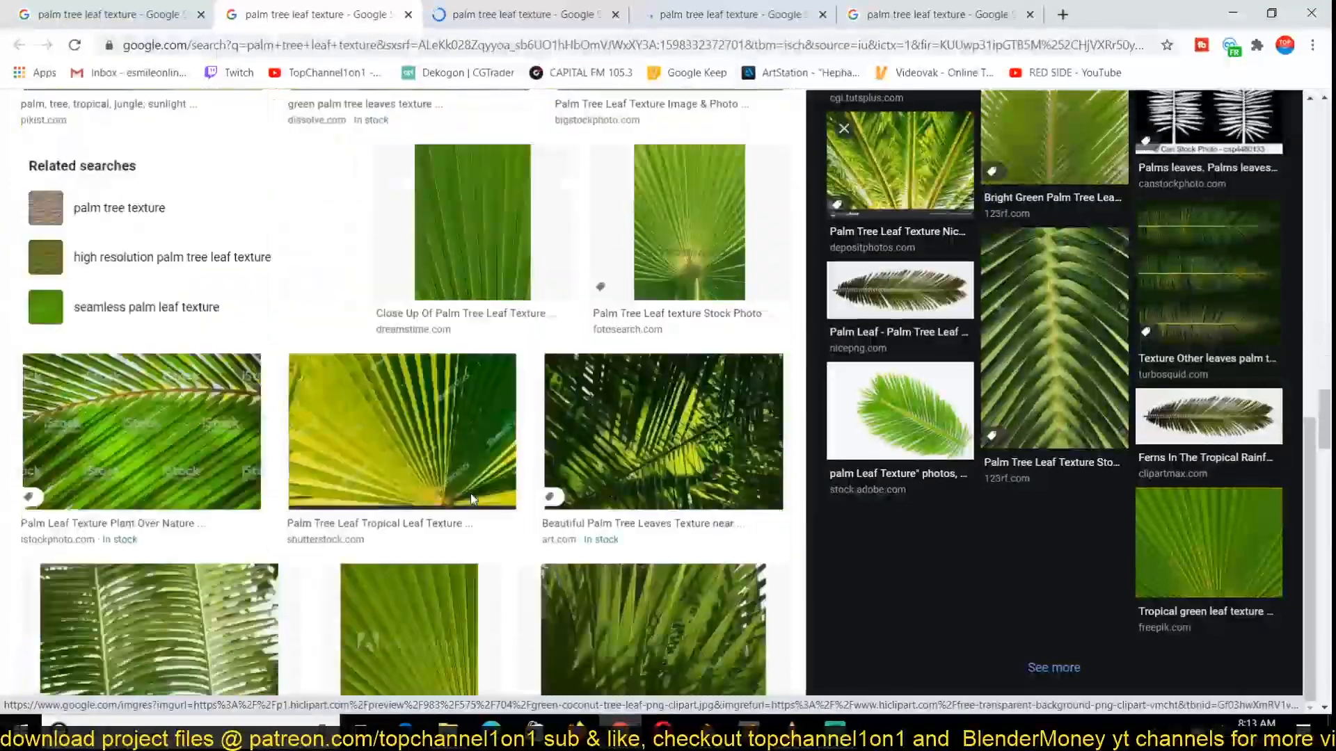
Step: Try to open the HiClipart source page of the green coconut tree leaf in a new tab, and close that tab
click(485, 8)
click(805, 5)
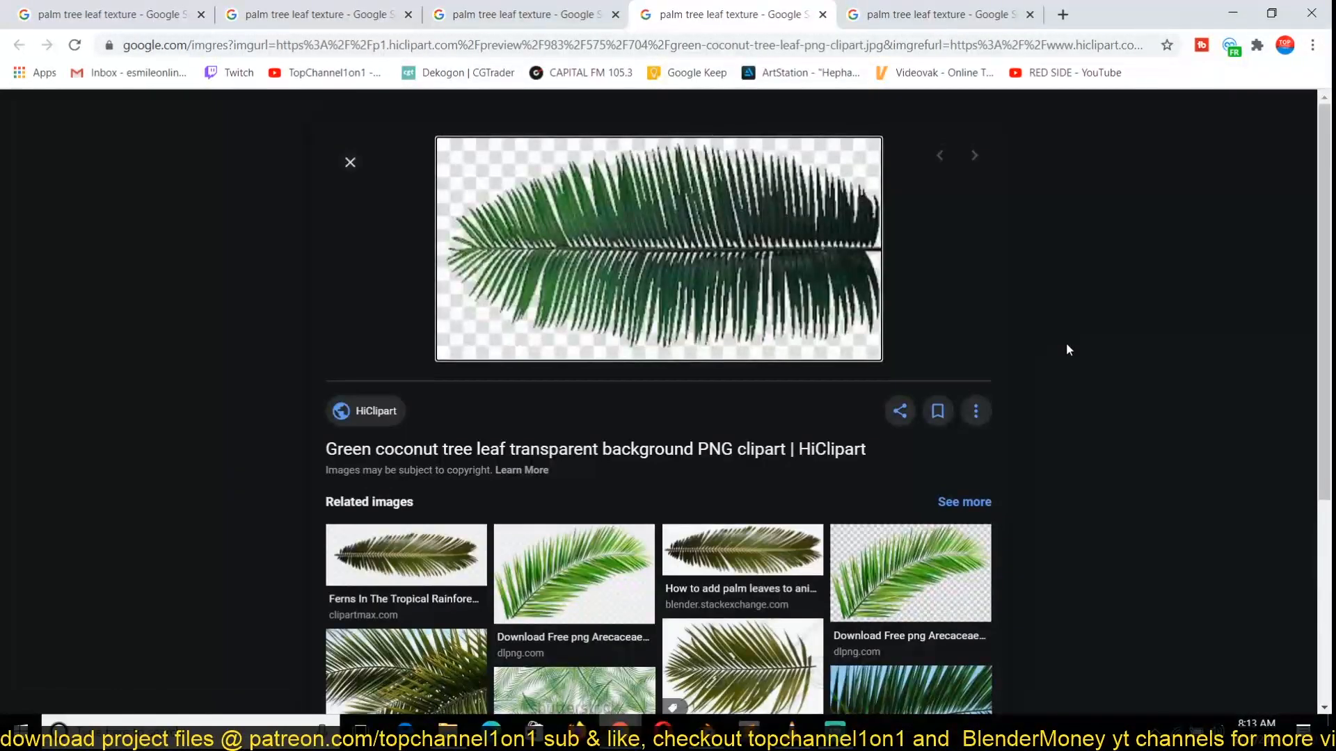
middle_click(743, 263)
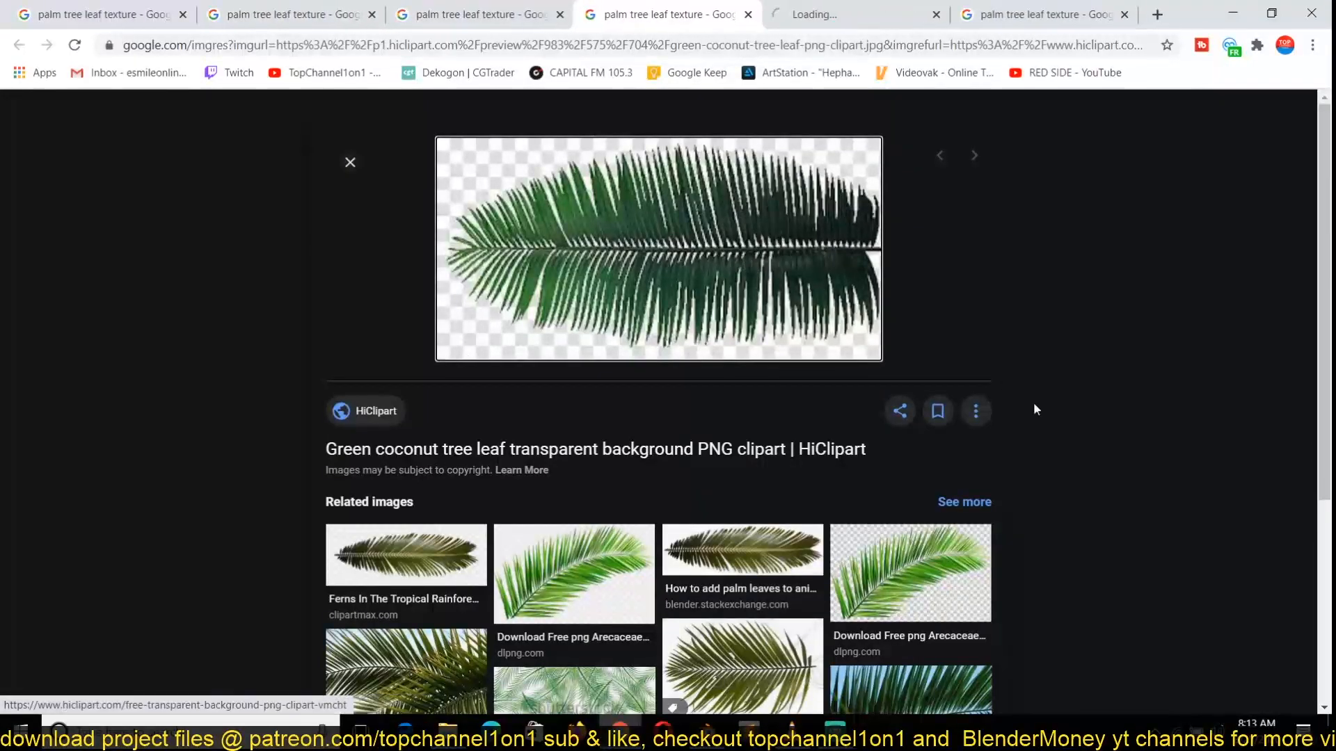
scroll(1022, 404, down, 5)
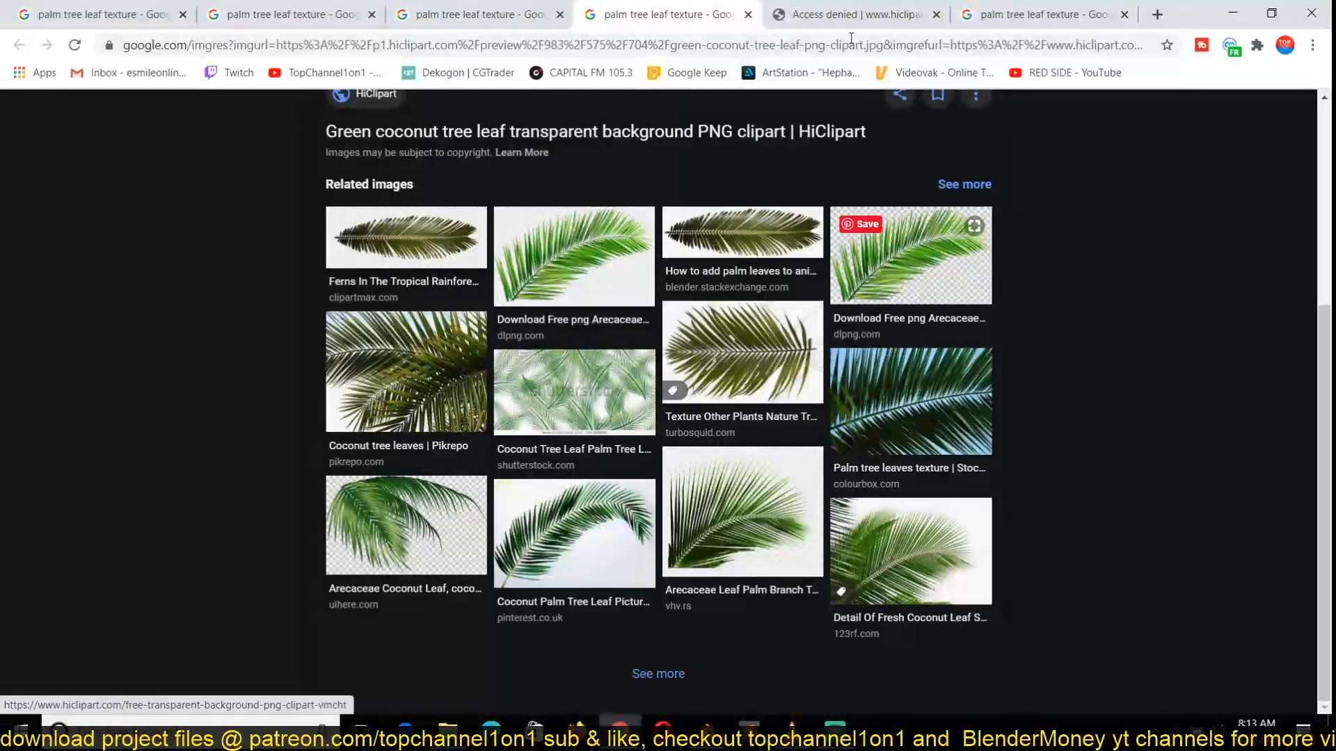
click(869, 8)
click(934, 14)
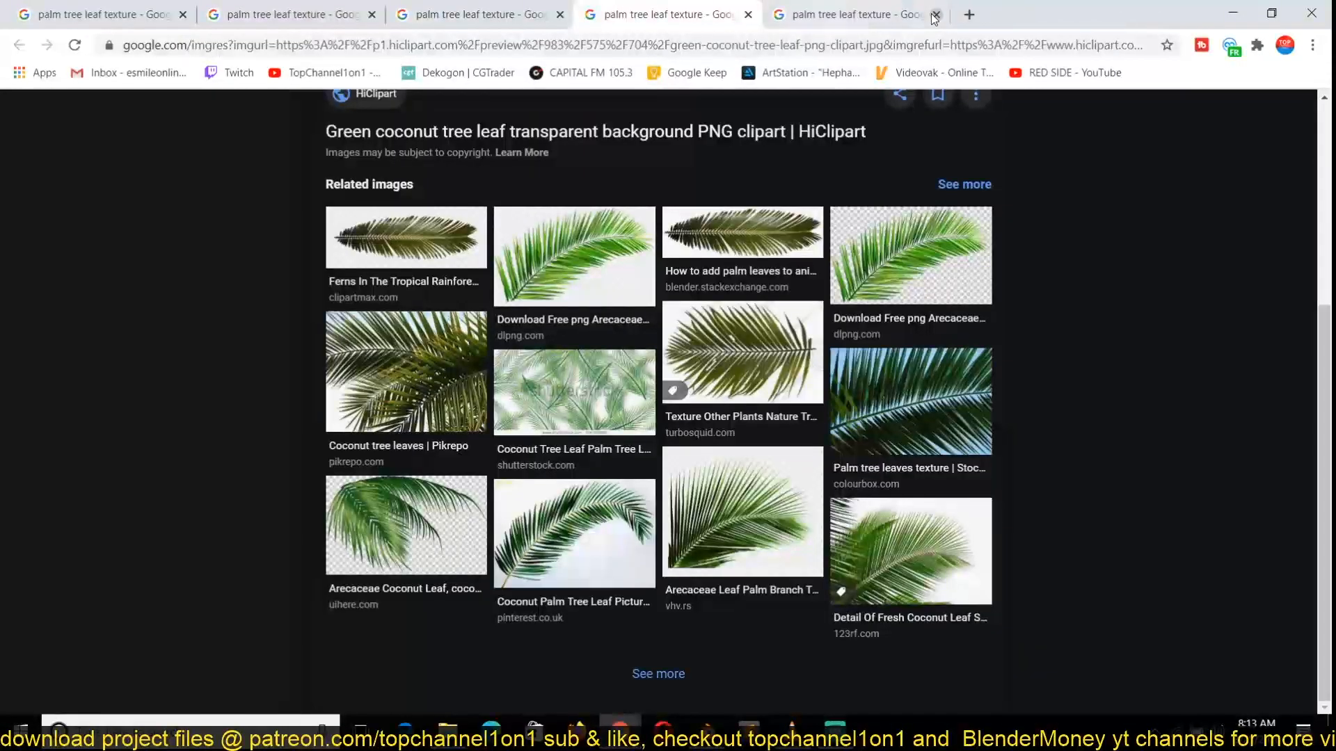
scroll(947, 379, up, 5)
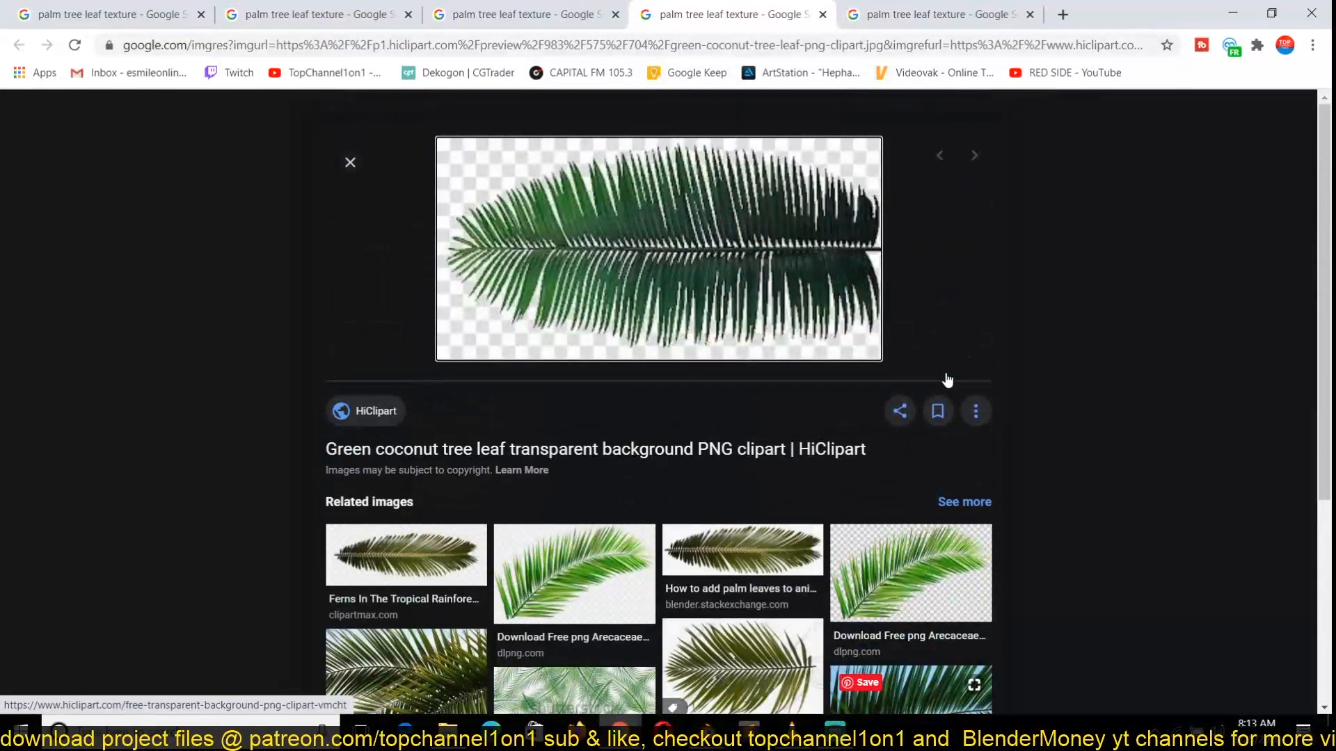
Step: Turn off the browser's VPN extension and open the green coconut tree leaf's HiClipart source page in a new tab again
click(1230, 46)
click(131, 311)
scroll(148, 314, down, 3)
scroll(631, 155, up, 4)
middle_click(665, 181)
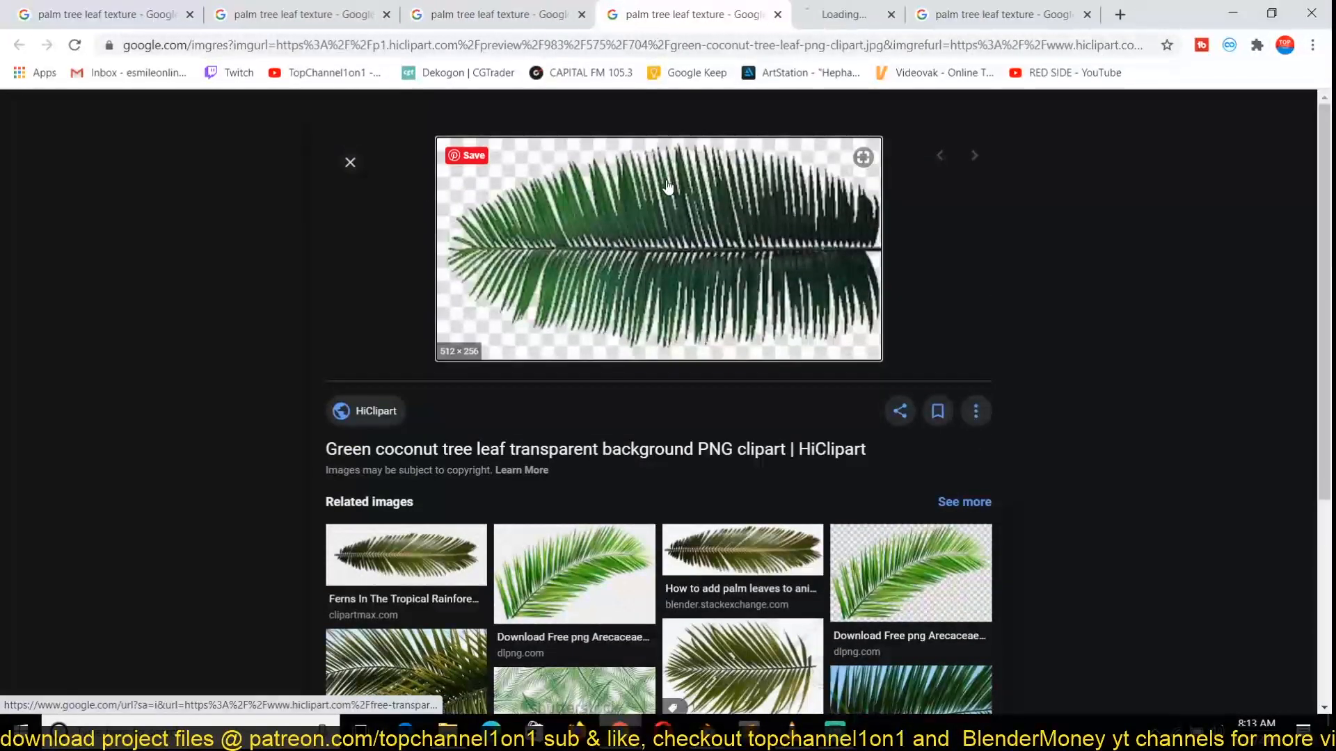
Step: Look through the Speedtree to UDK frond's related images and open Cartoon Palm Tree 512*1024 in a new tab
click(501, 14)
scroll(315, 308, down, 7)
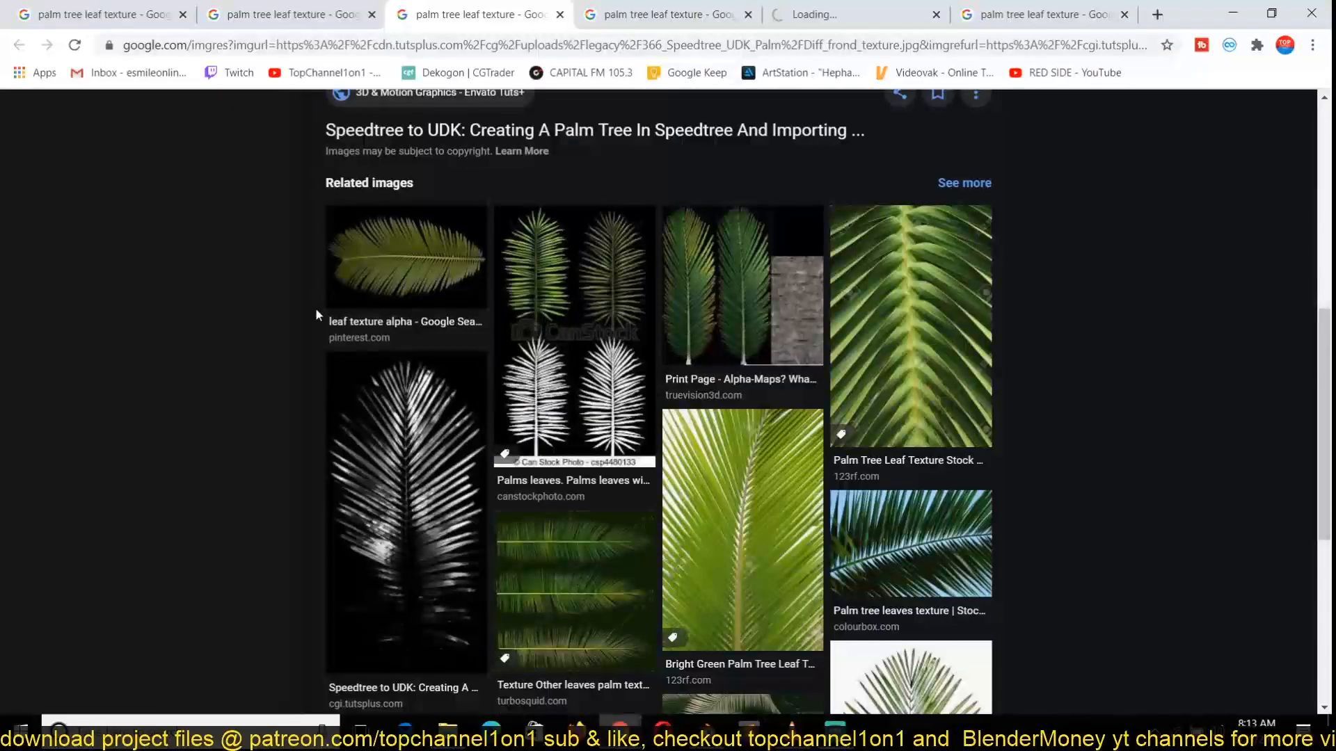
scroll(315, 308, down, 2)
scroll(315, 308, up, 2)
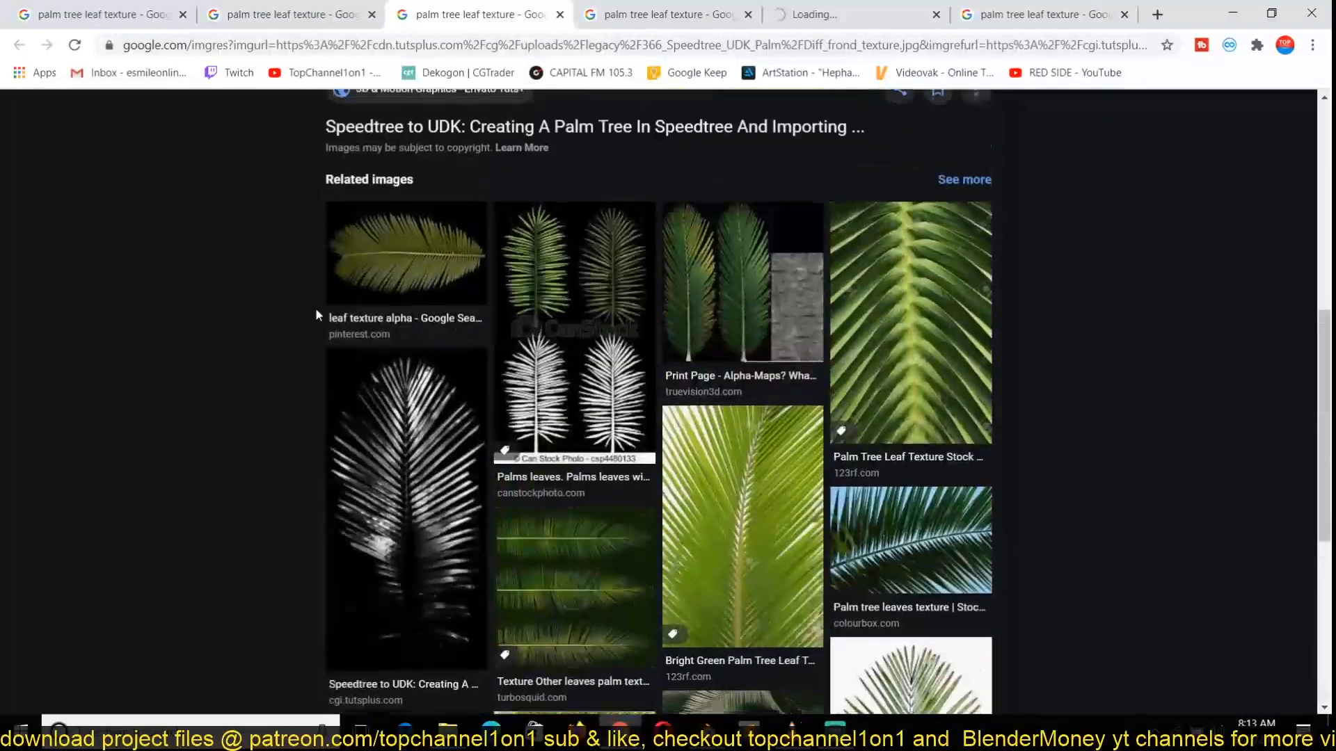
scroll(315, 307, down, 6)
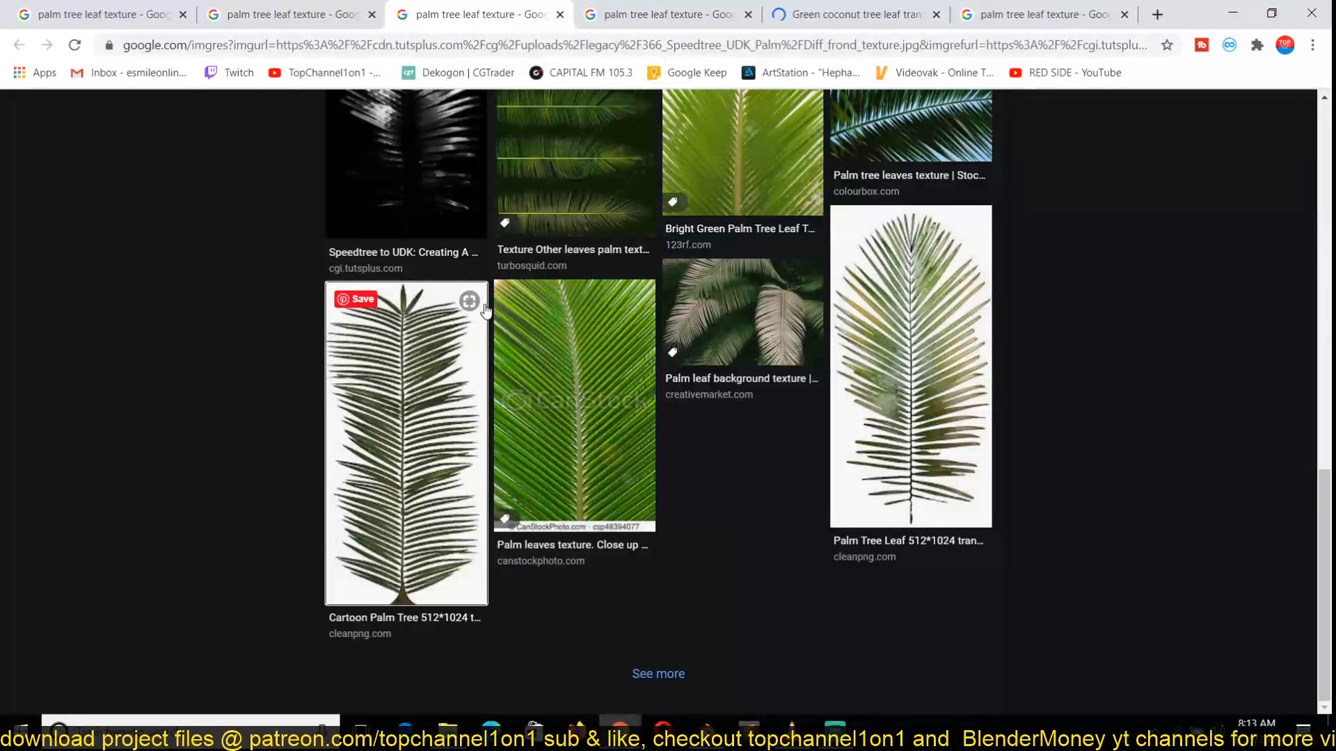
middle_click(411, 393)
Step: Look over the HiClipart page of the green coconut tree leaf down to its related clipart images
click(898, 14)
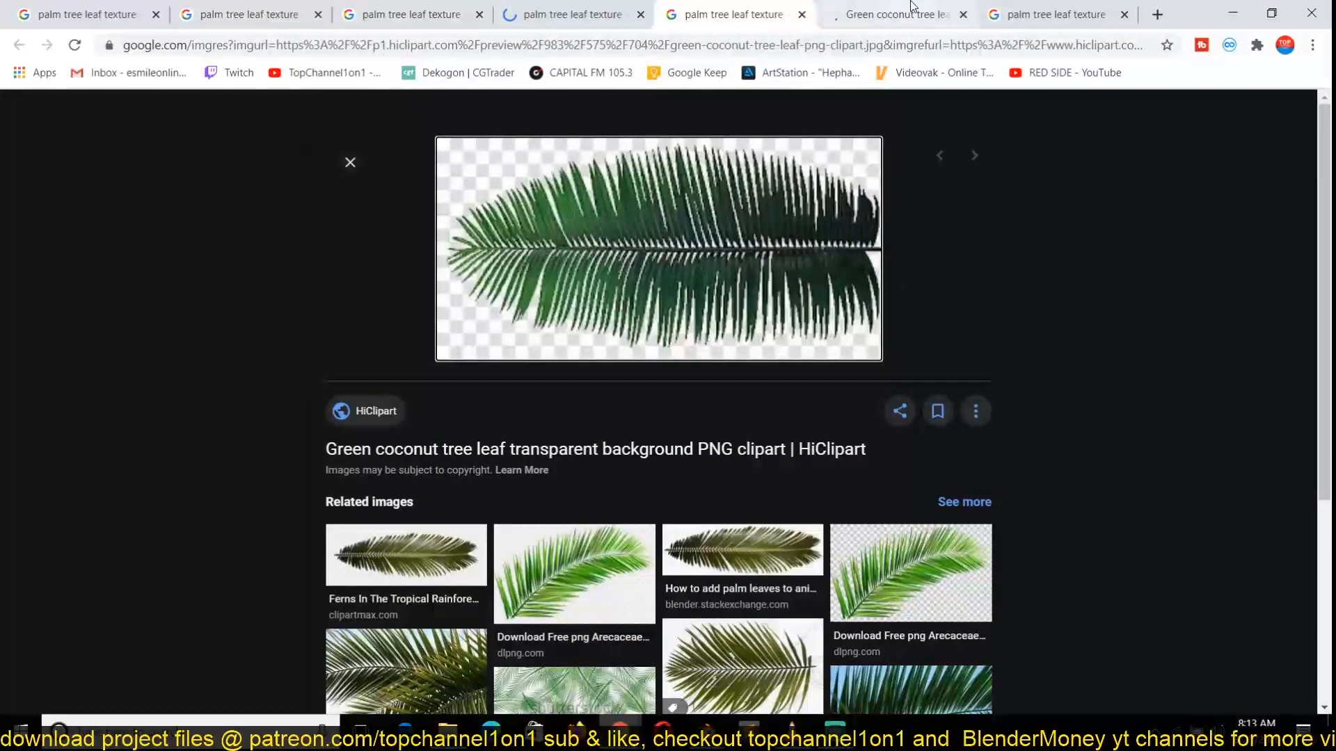
scroll(985, 409, down, 5)
scroll(975, 404, up, 2)
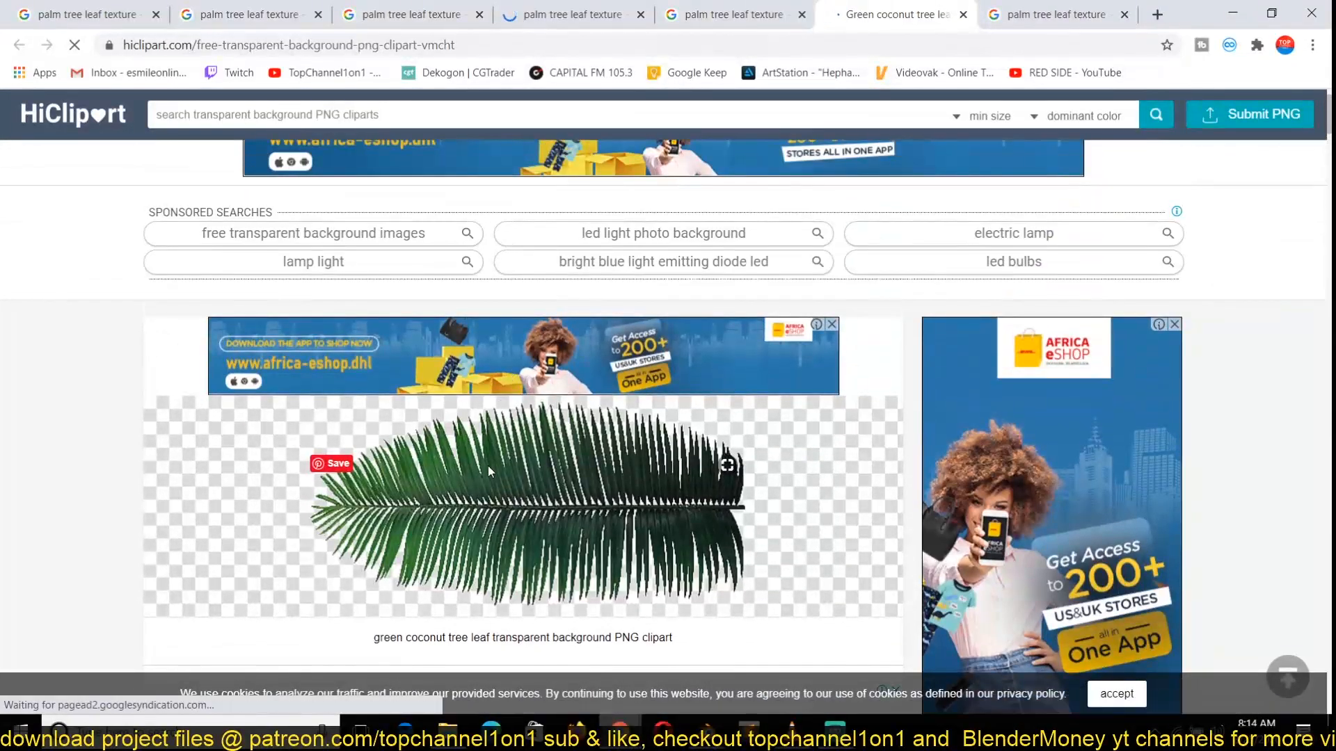
scroll(215, 448, down, 10)
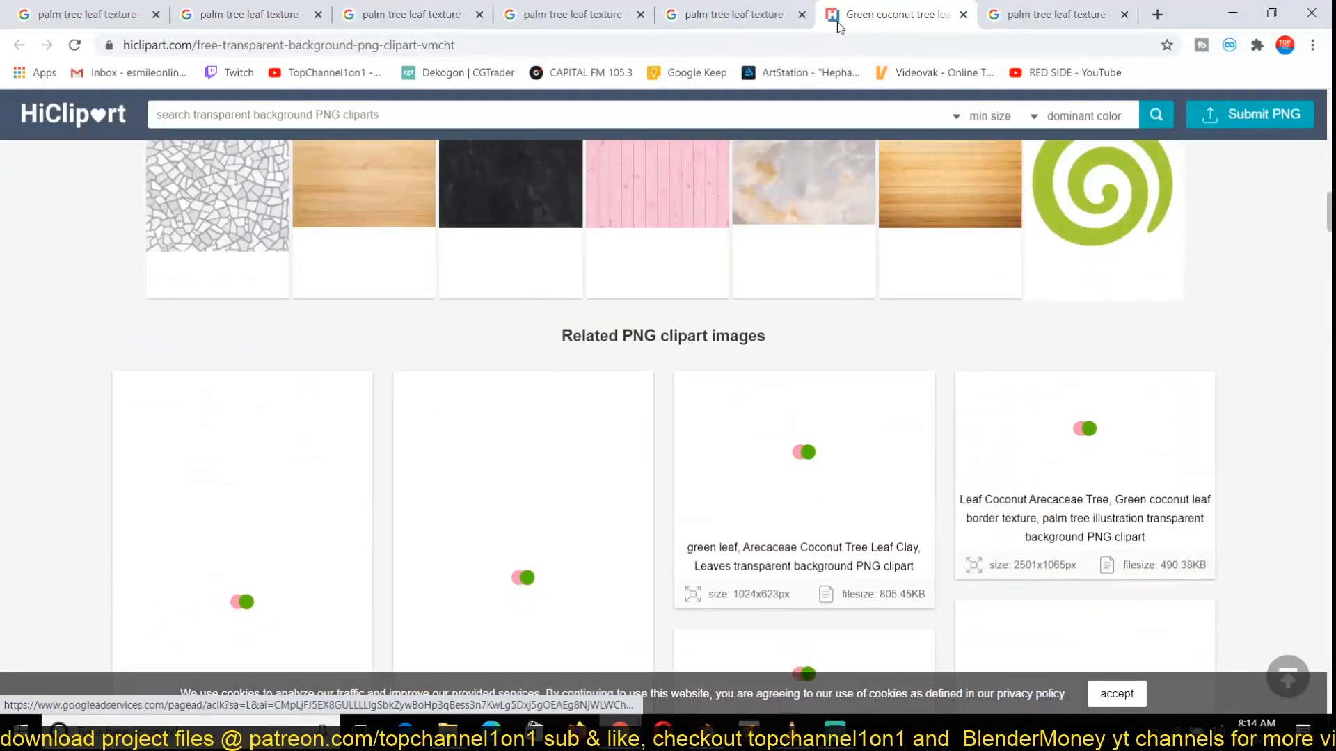
Step: Examine the related images of the CleanPNG Palm Tree Leaf 512*1024 preview for a suitable leaf texture
click(992, 7)
scroll(741, 324, down, 7)
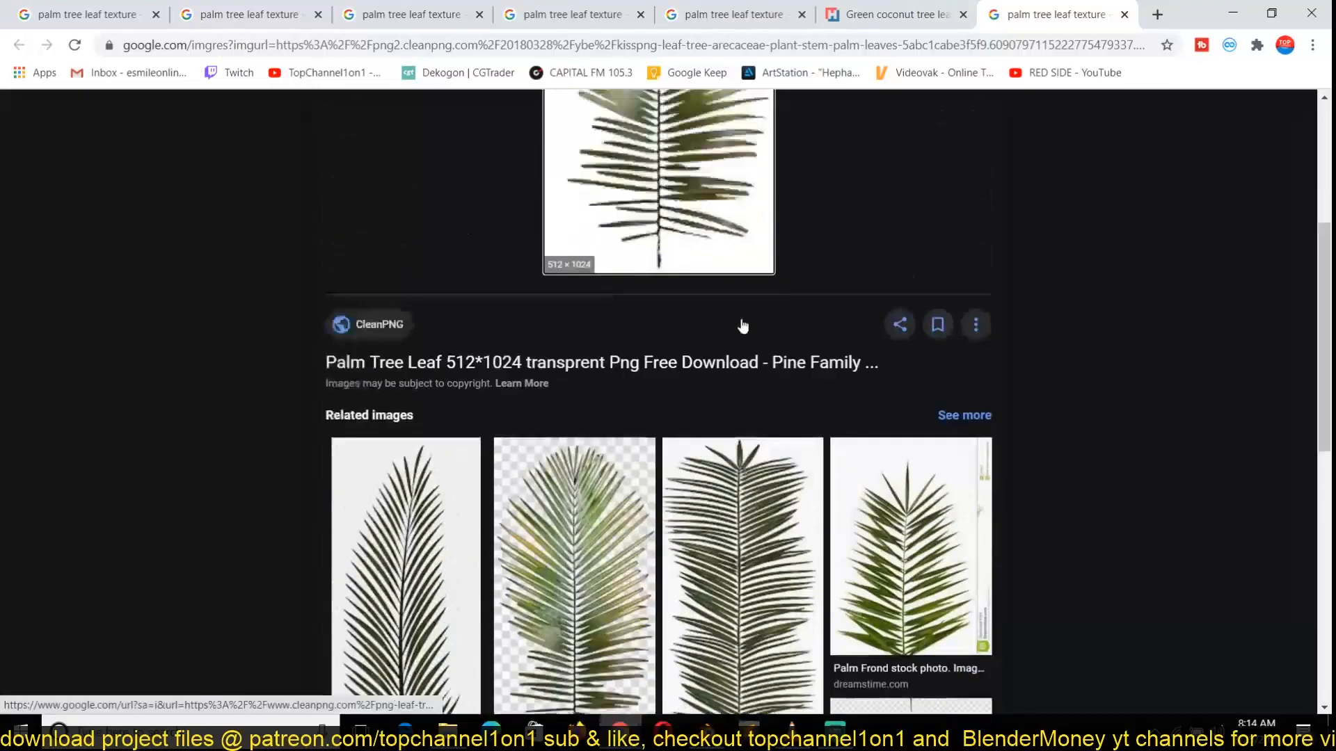
scroll(1066, 385, down, 6)
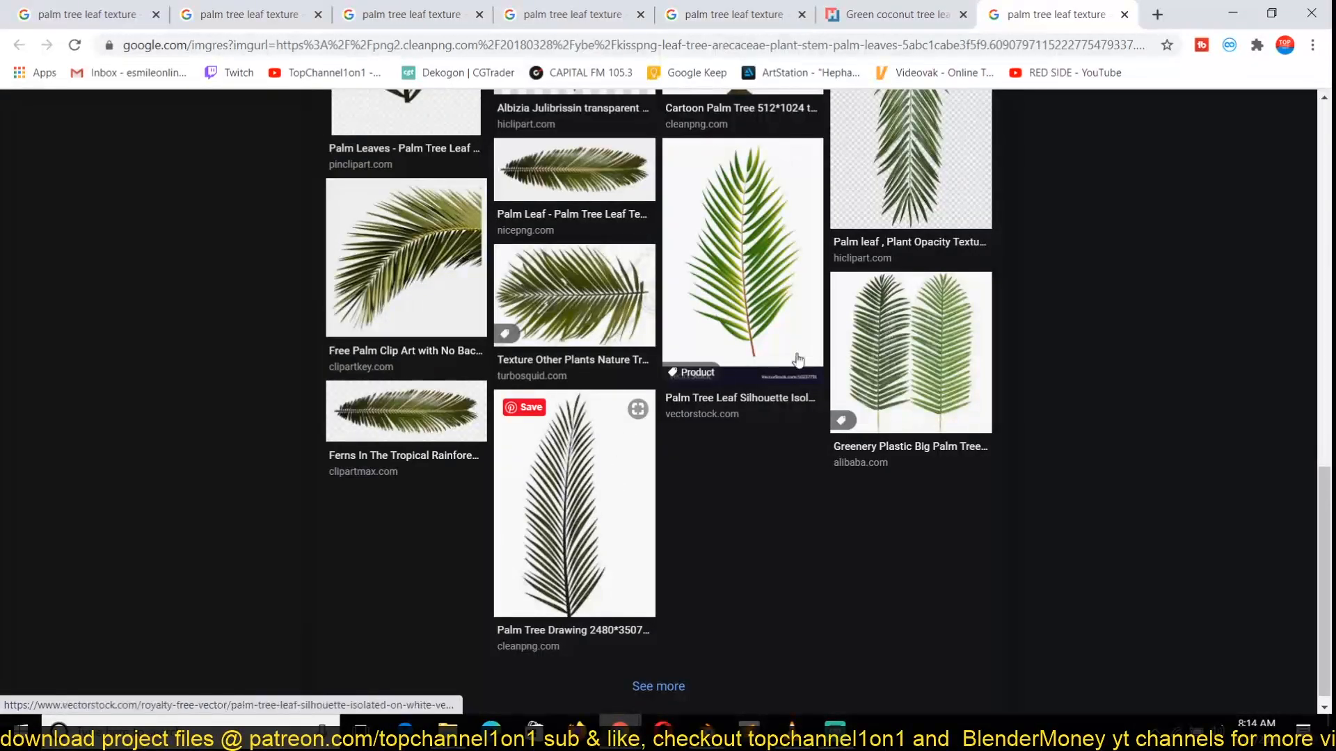
scroll(874, 468, up, 5)
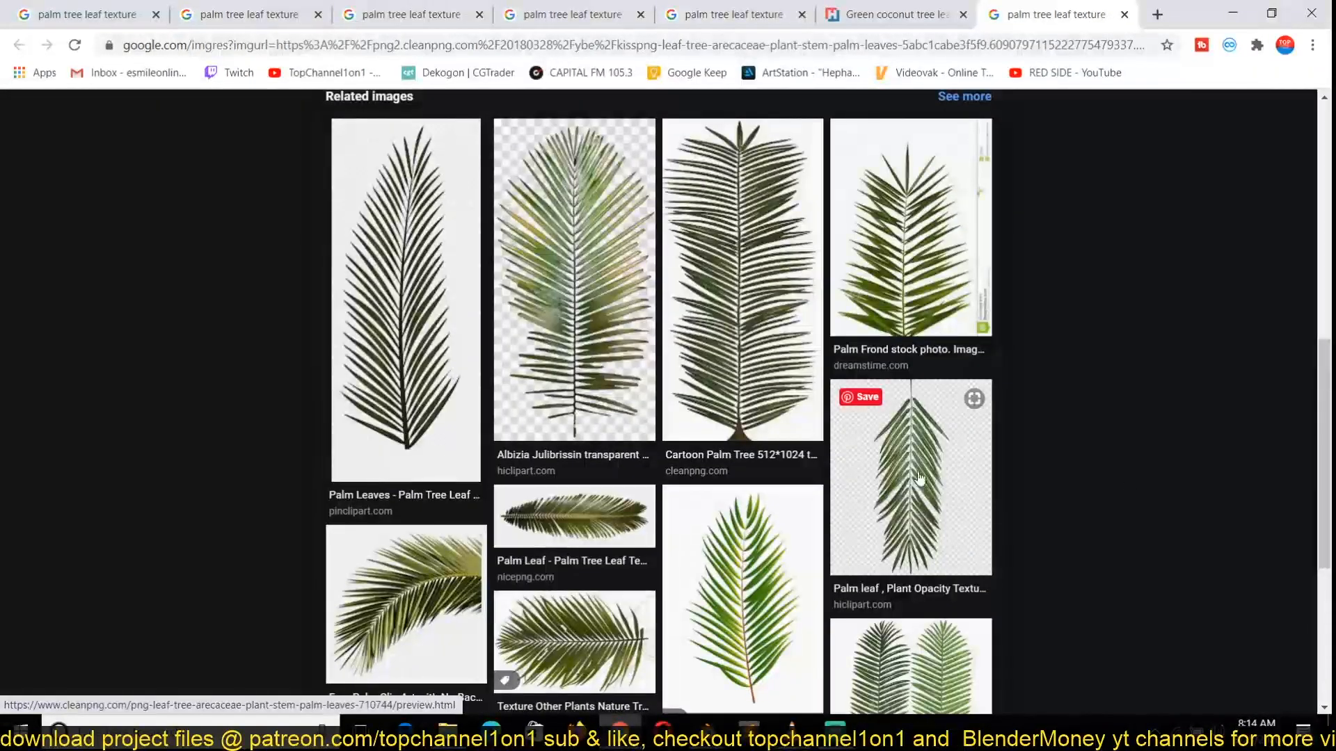
scroll(961, 388, down, 1)
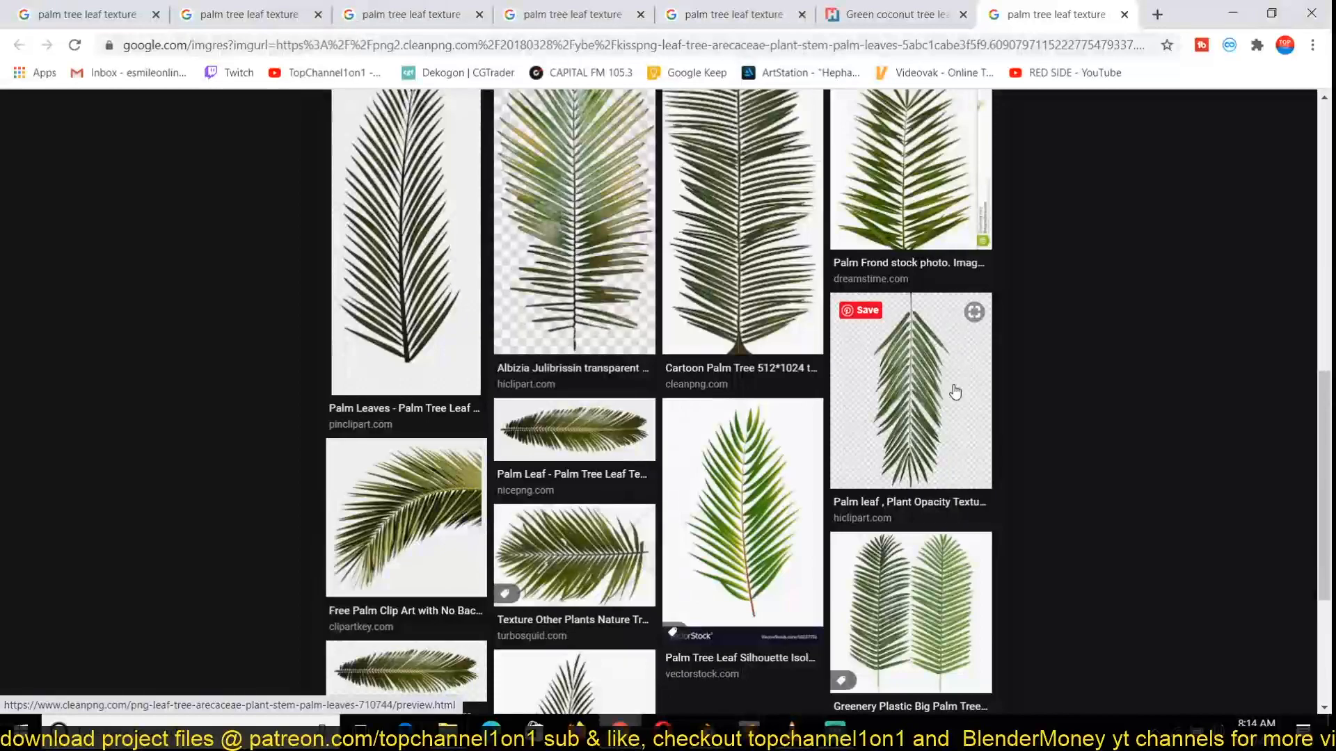
Step: Compare the open leaf previews and open the CleanPNG source page of Cartoon Palm Tree 512*1024 in a new tab
click(691, 9)
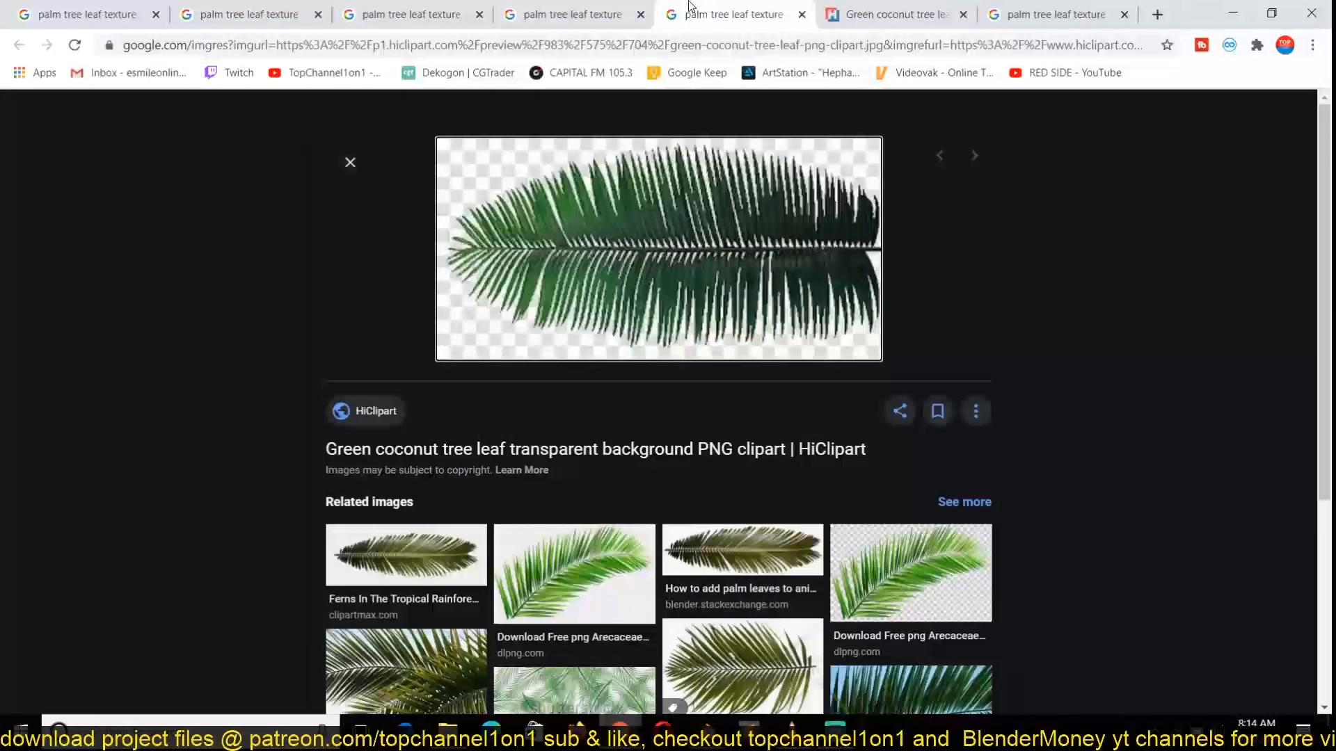
scroll(578, 278, down, 5)
click(580, 8)
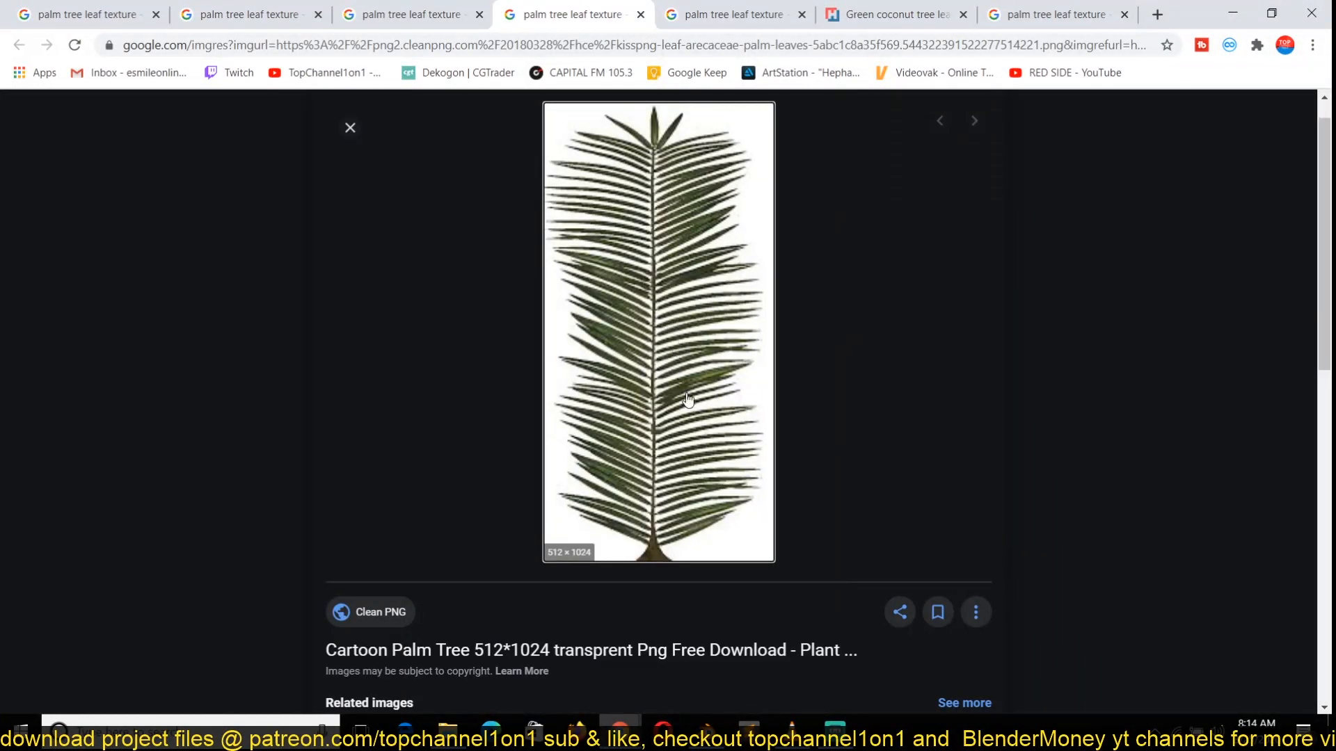
click(414, 9)
click(419, 342)
click(677, 227)
Step: Return to the HiClipart green coconut tree leaf page and browse its related palm and tree cliparts
click(787, 9)
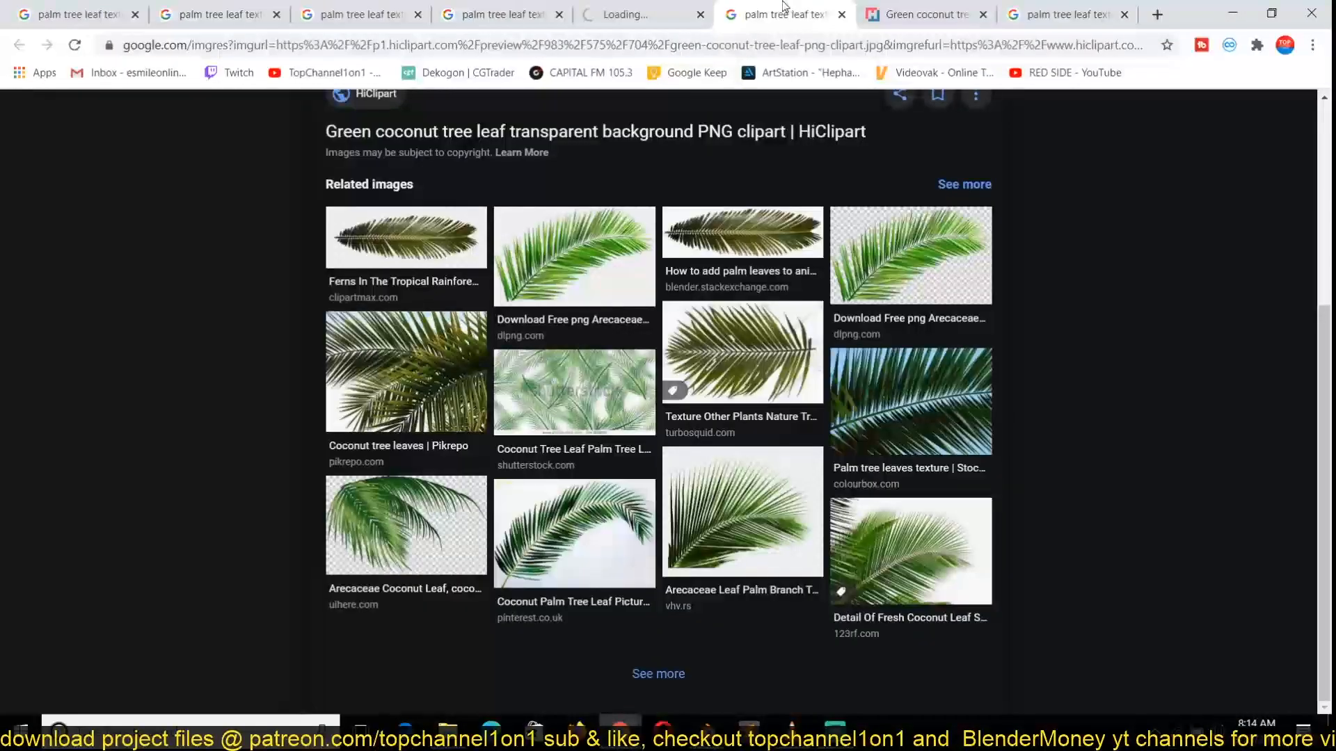
click(938, 6)
scroll(643, 270, down, 20)
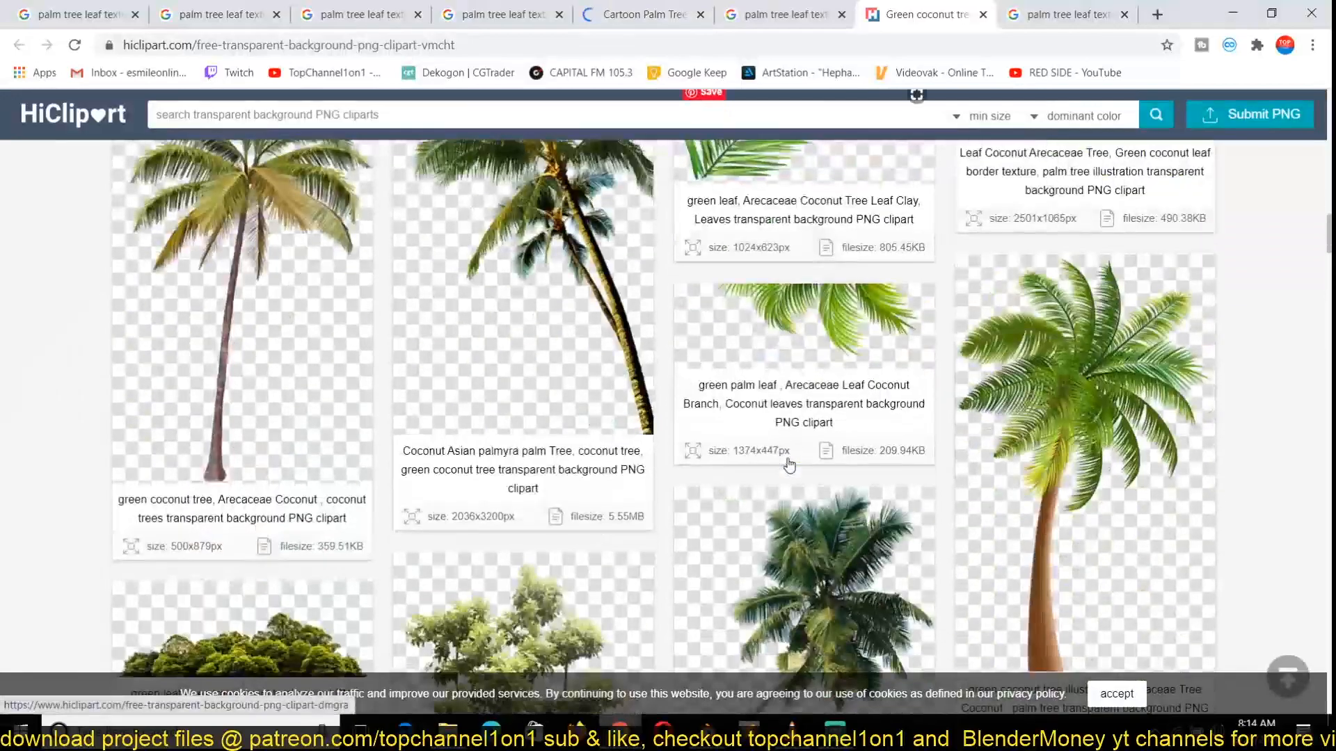
scroll(789, 463, down, 15)
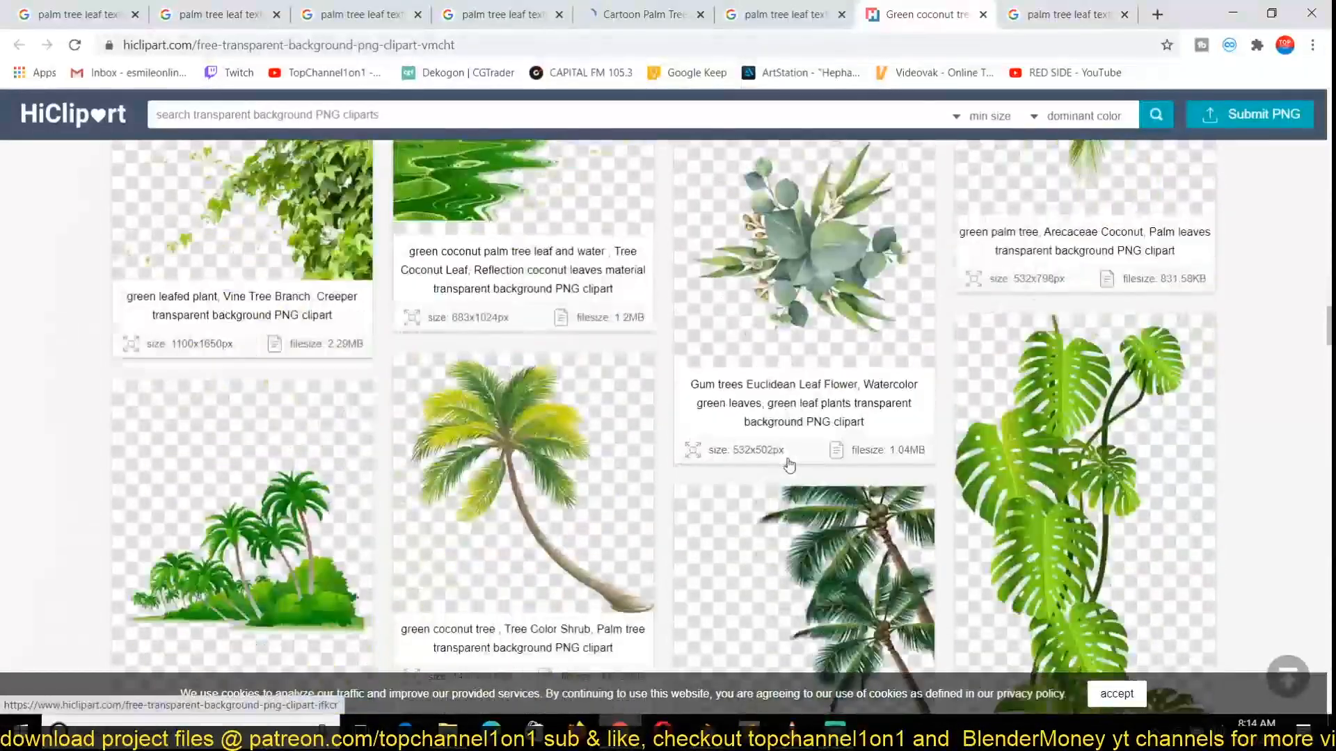
scroll(790, 465, down, 12)
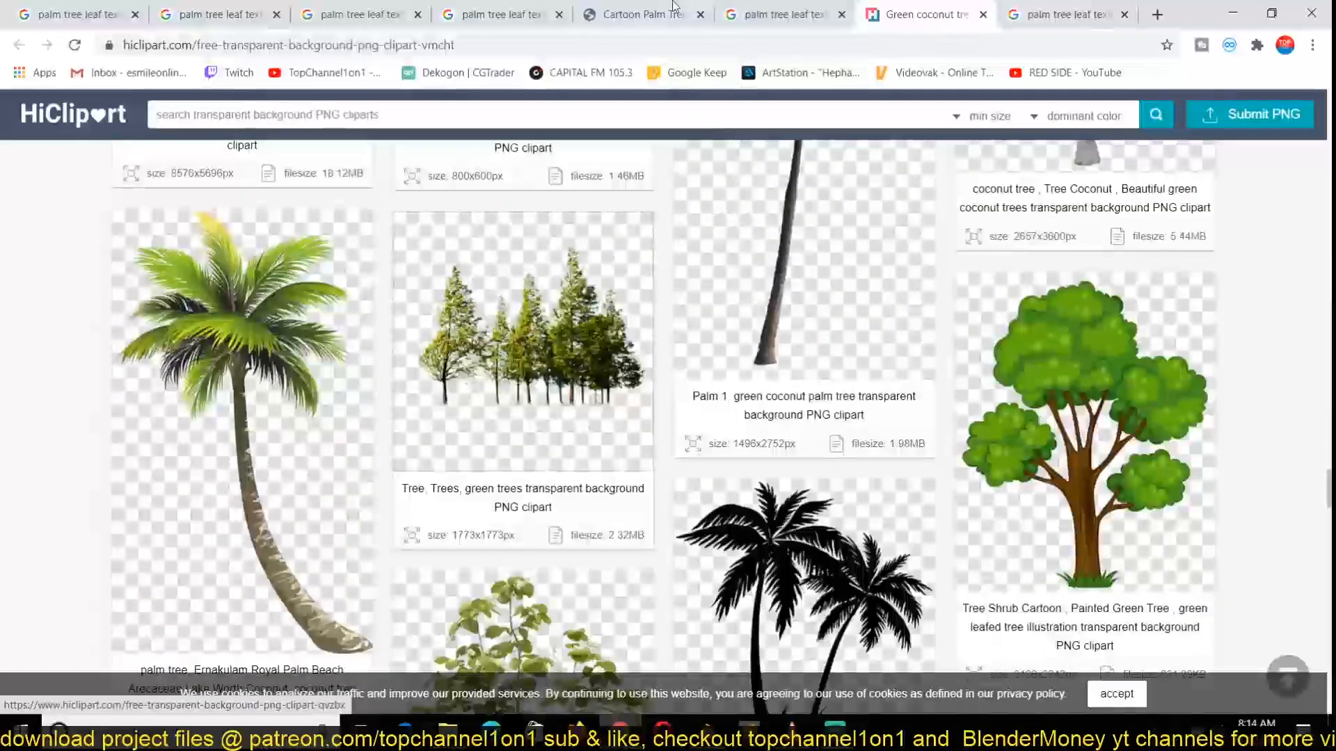
Step: Check the Cartoon Palm Tree 512*1024 leaf preview and its CleanPNG source page down to the download area
click(501, 14)
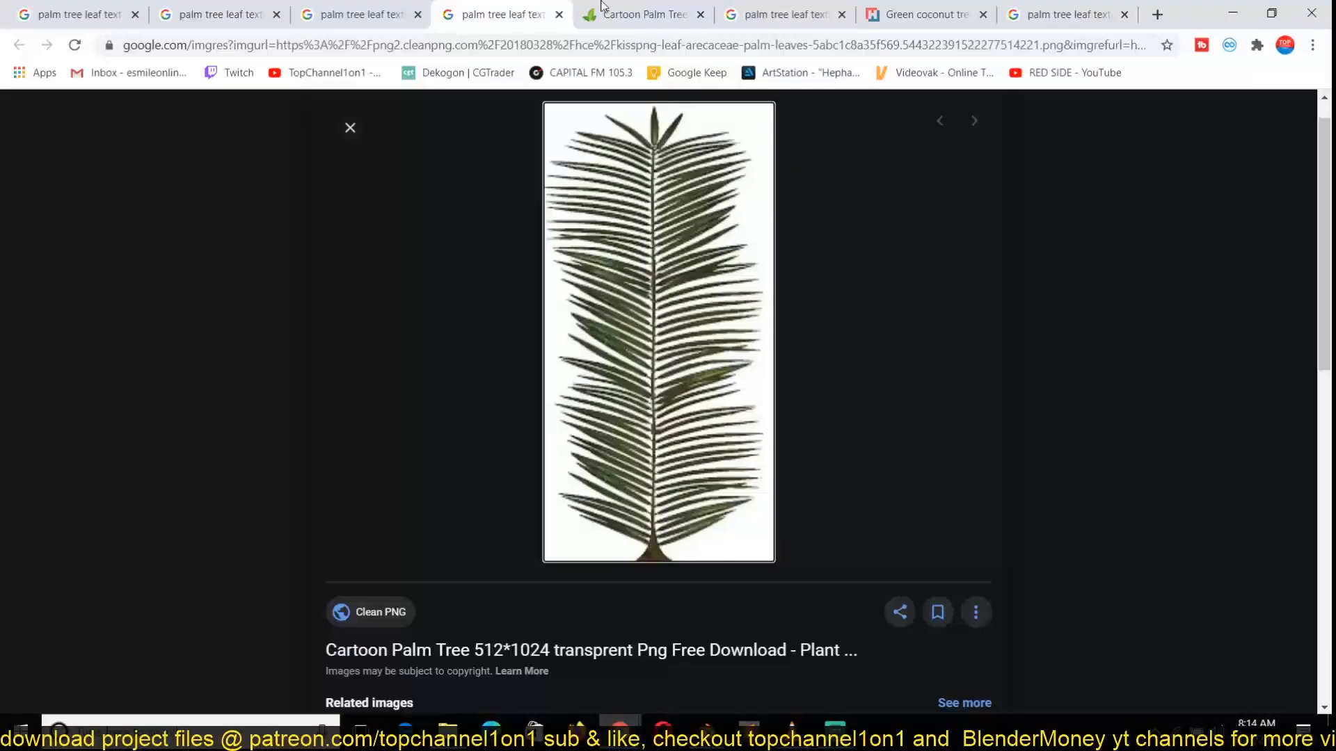
click(647, 12)
scroll(723, 446, down, 6)
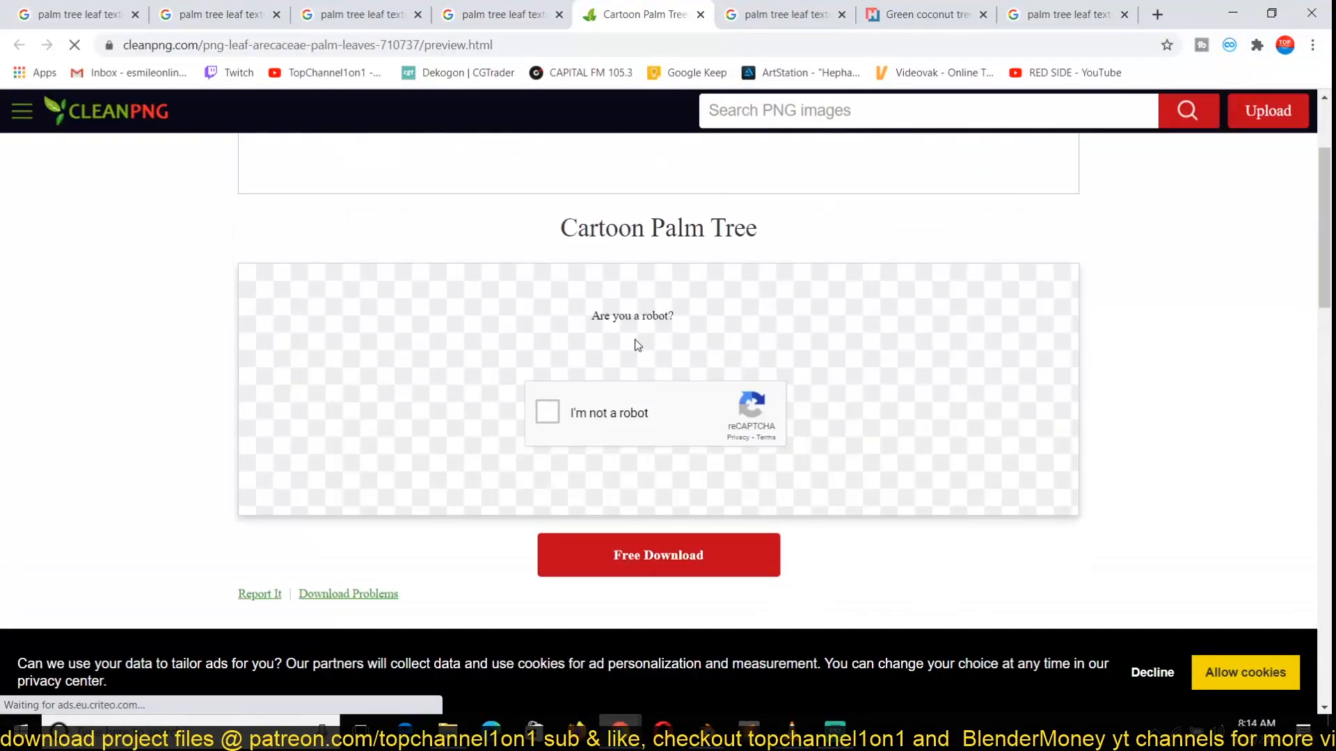
Step: Pick Palm Tree Leaf 512*1024 from the HiClipart palm leaf's related images and open its CleanPNG source page in a new tab
click(1065, 14)
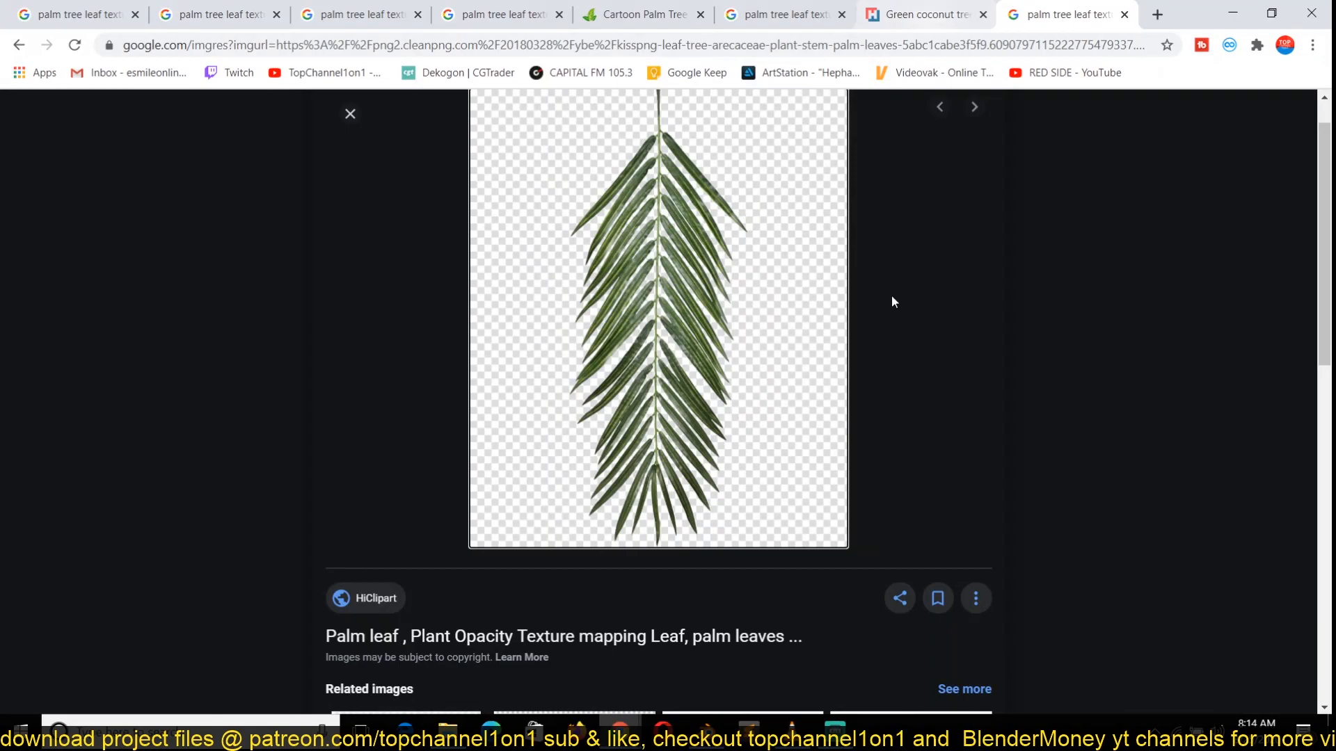
scroll(891, 390, up, 1)
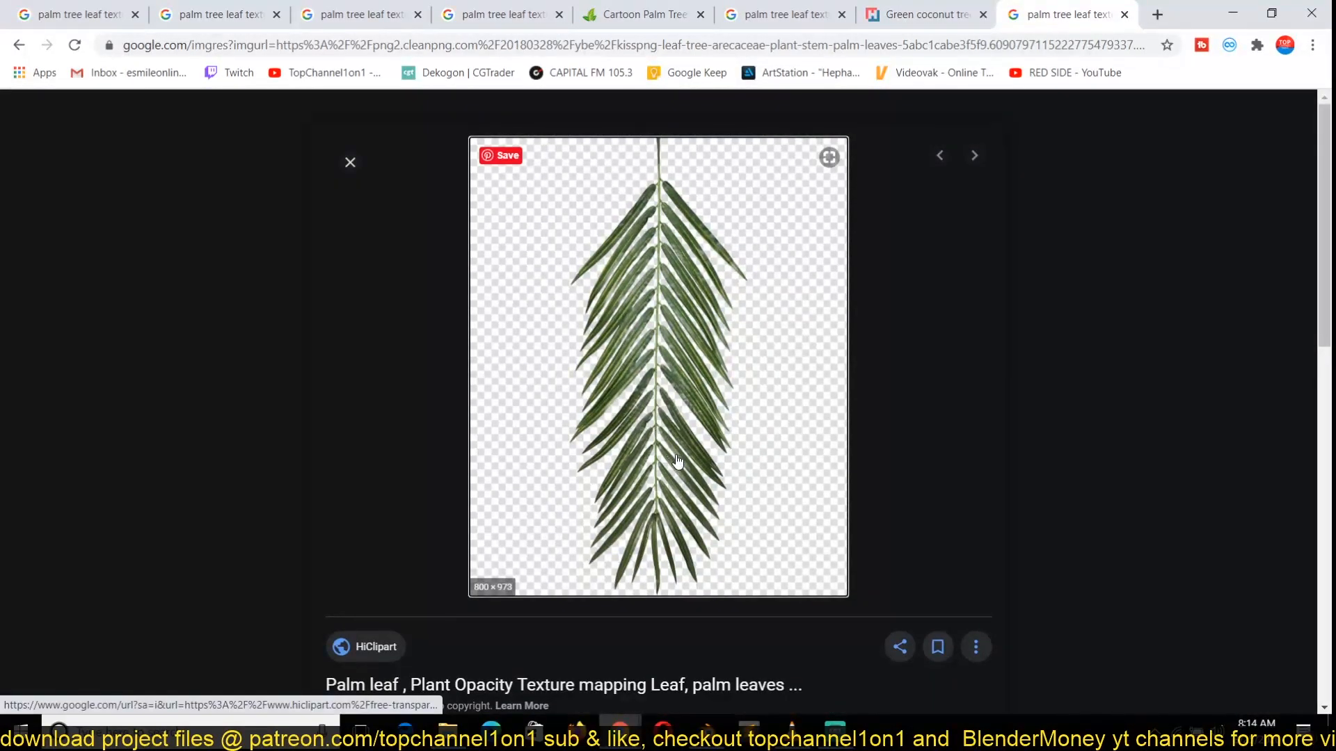
scroll(674, 455, down, 5)
scroll(630, 393, up, 5)
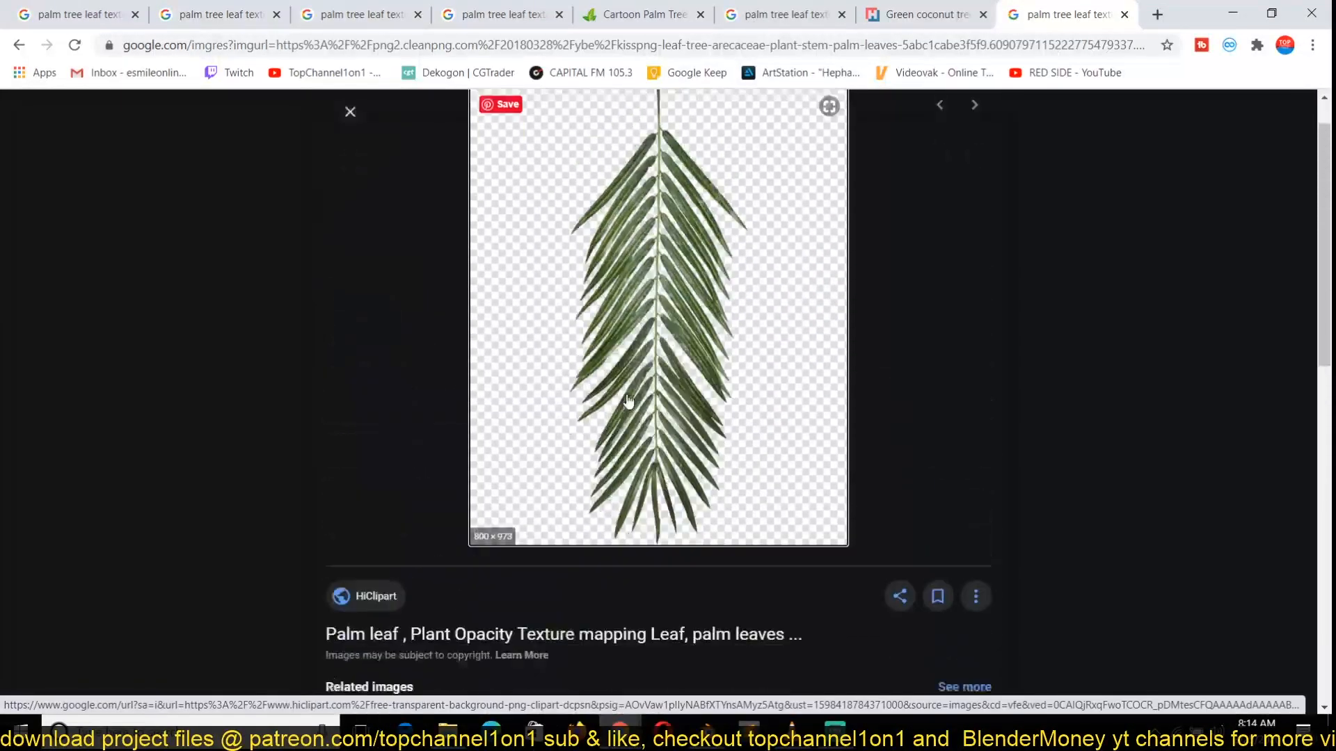
scroll(628, 391, down, 6)
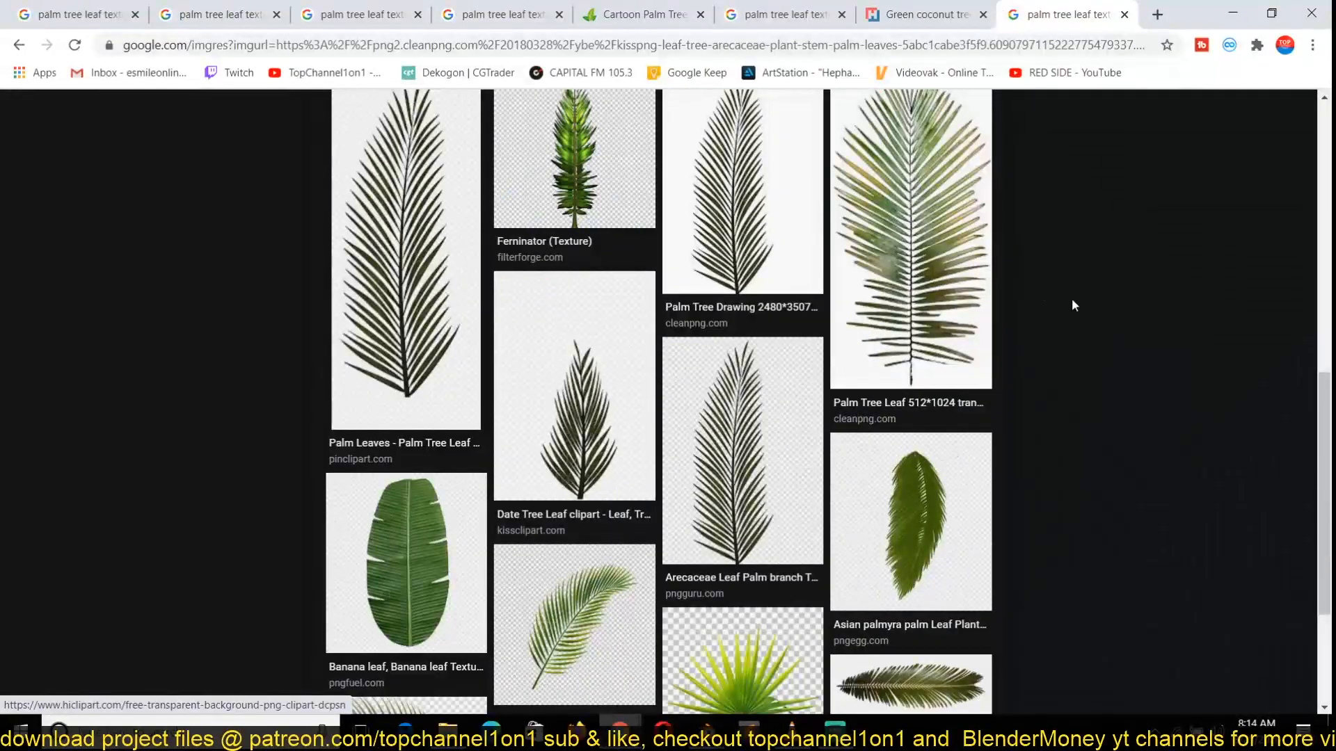
click(930, 289)
click(667, 347)
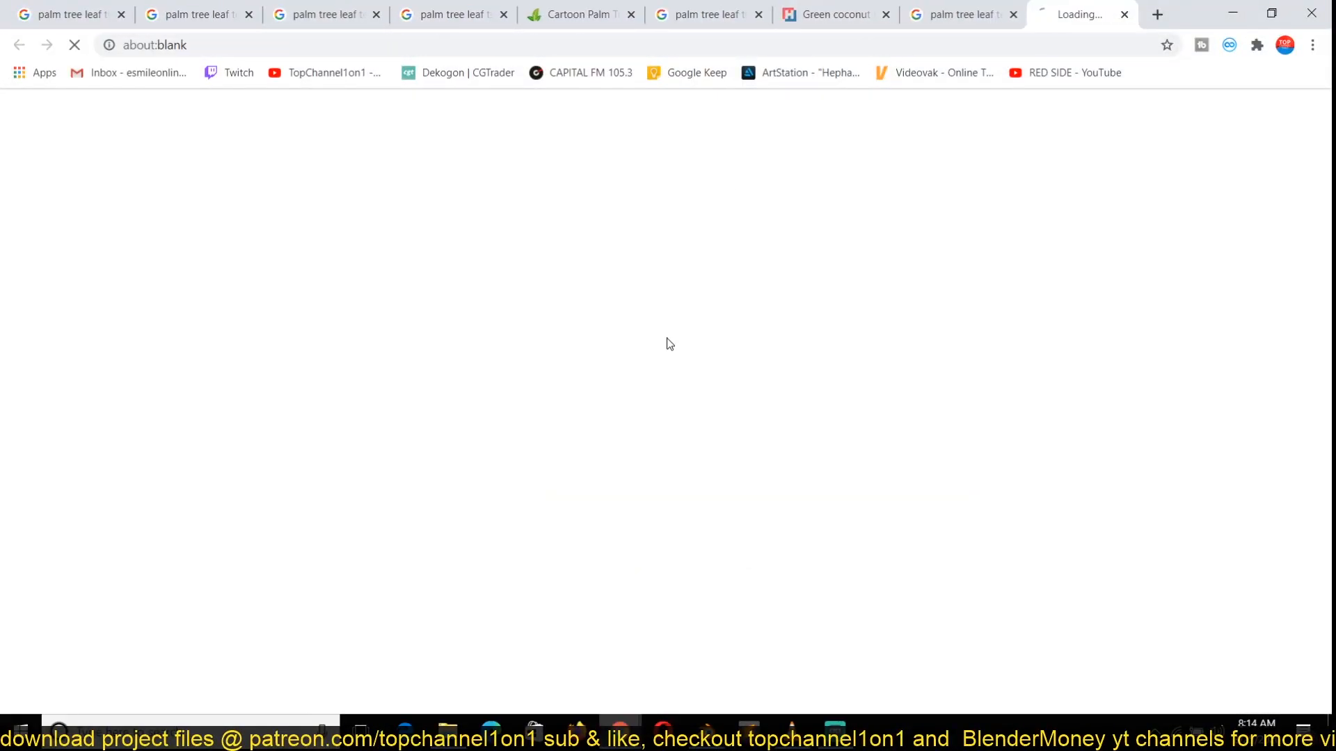
Step: Download the Cartoon Palm Tree leaf PNG from its CleanPNG page and allow the site's cookies
click(688, 12)
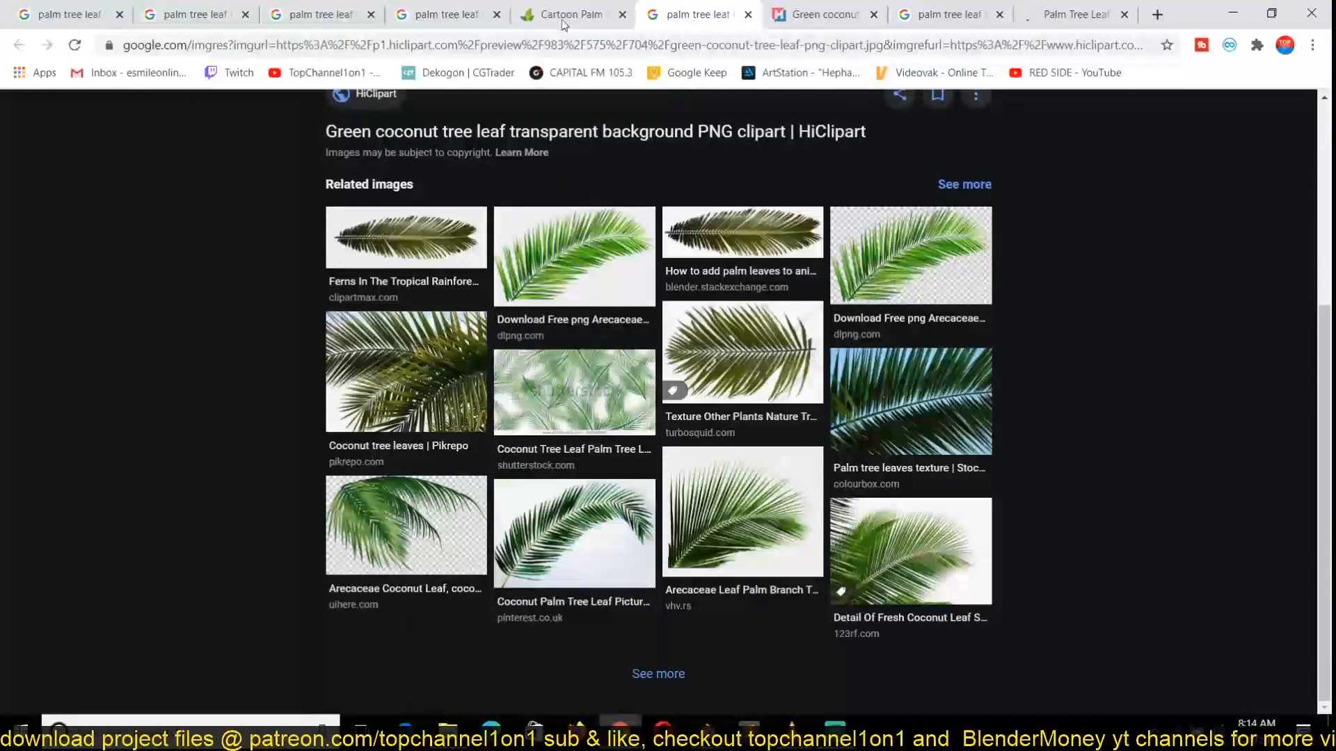
click(564, 26)
scroll(667, 550, down, 4)
scroll(666, 551, down, 3)
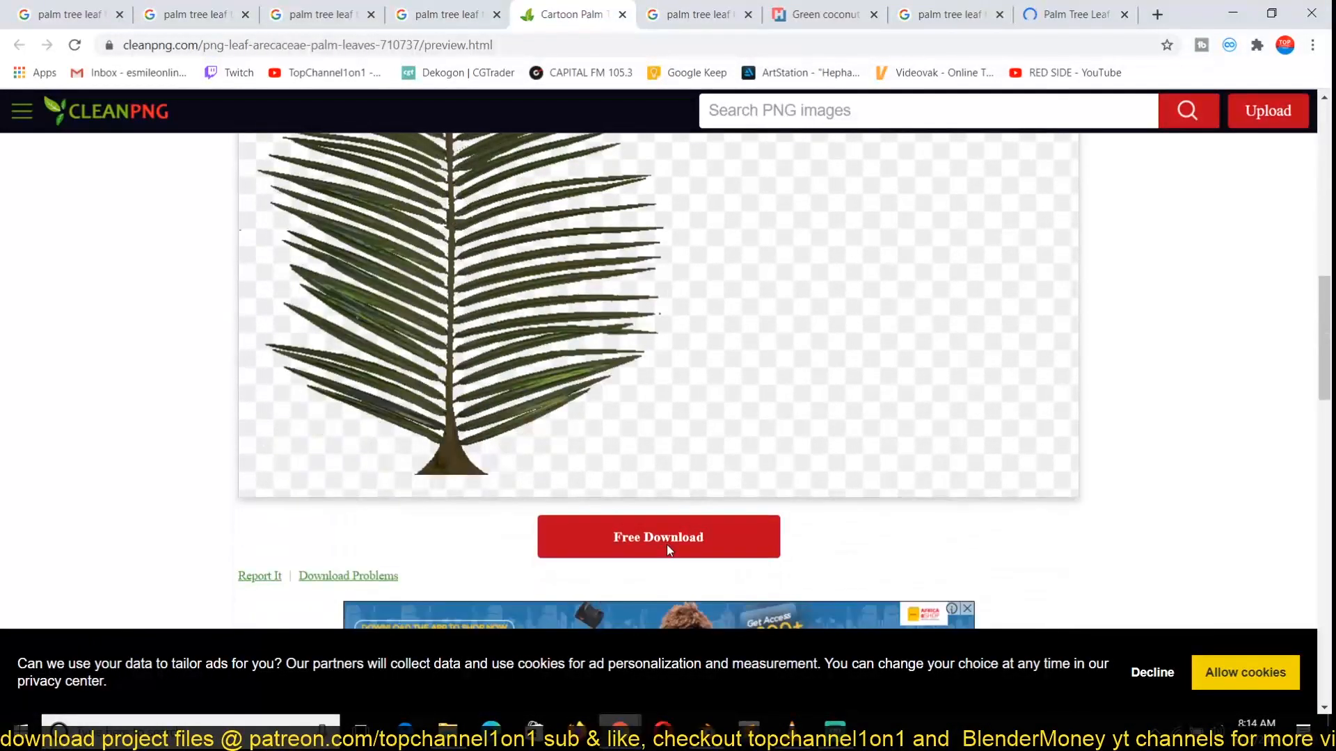
click(668, 552)
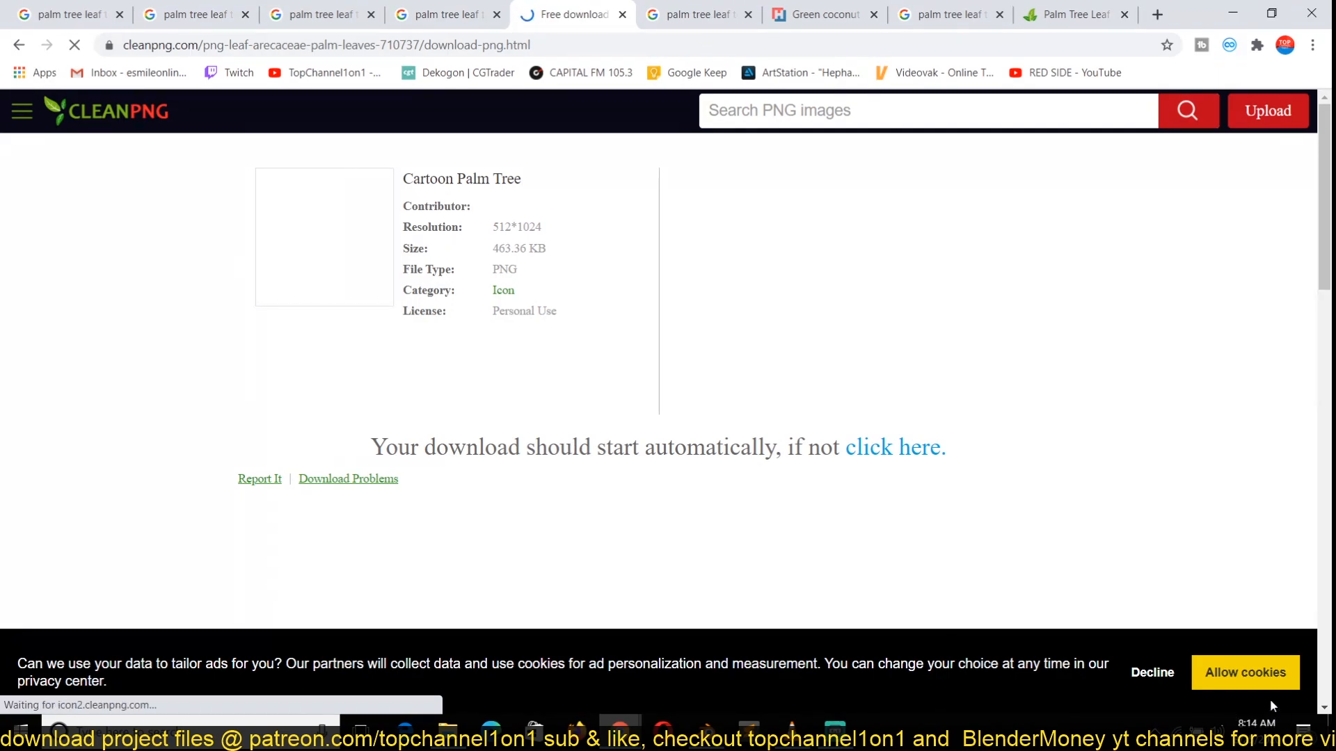
click(1262, 678)
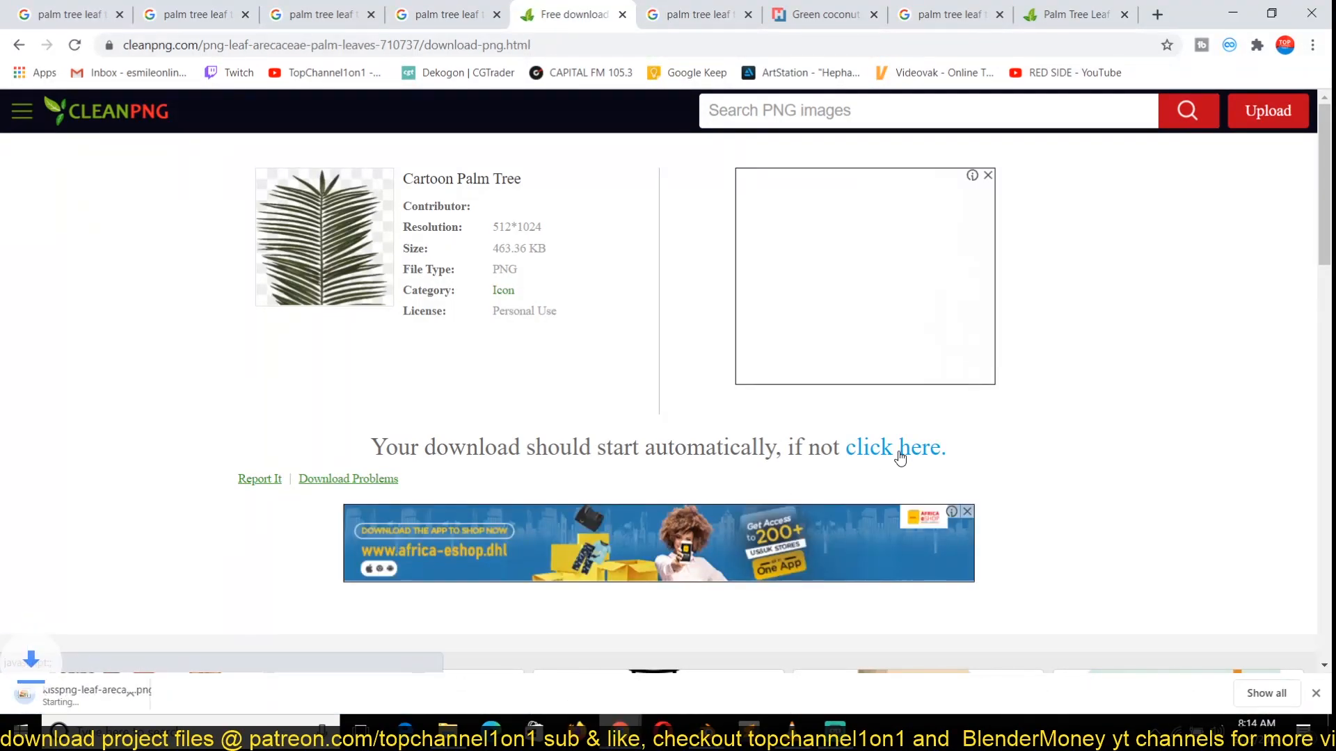
Step: Download the Palm Tree Leaf PNG from its CleanPNG page
click(910, 5)
click(1076, 9)
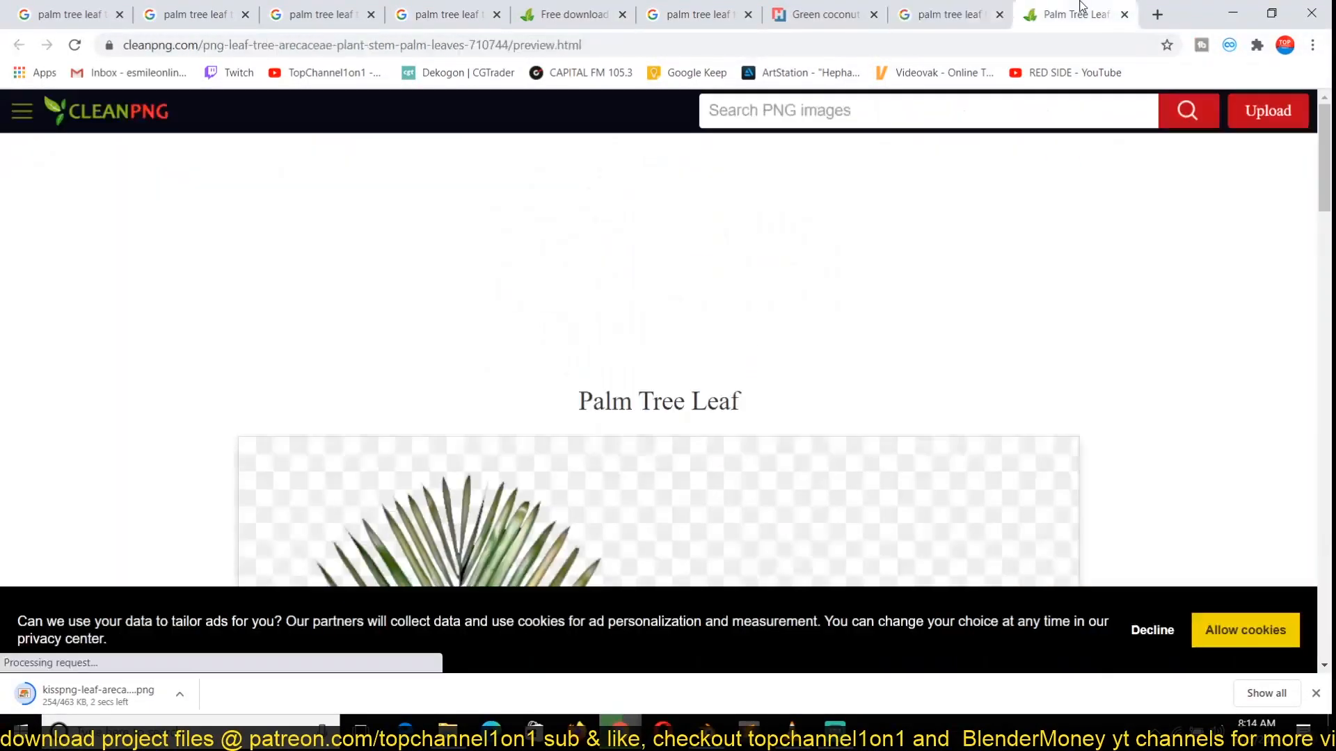
scroll(958, 432, down, 5)
scroll(959, 433, down, 7)
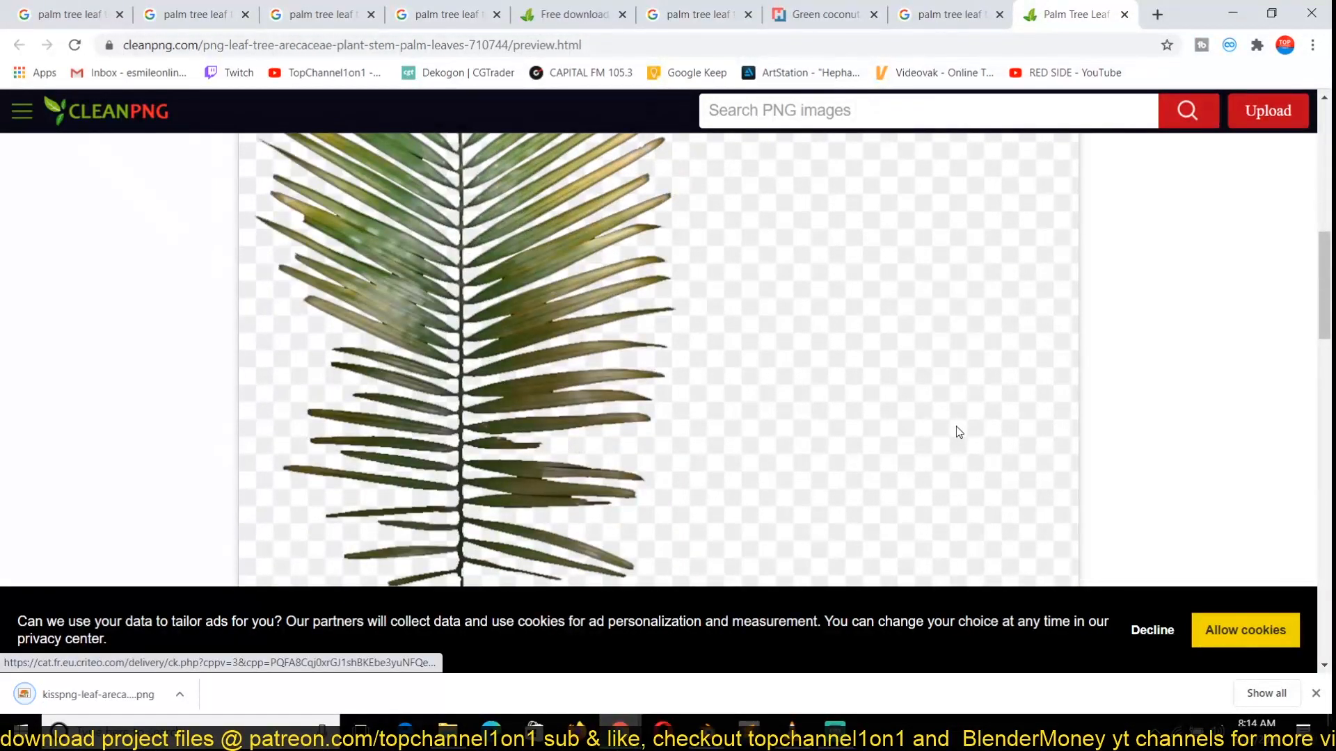
click(714, 466)
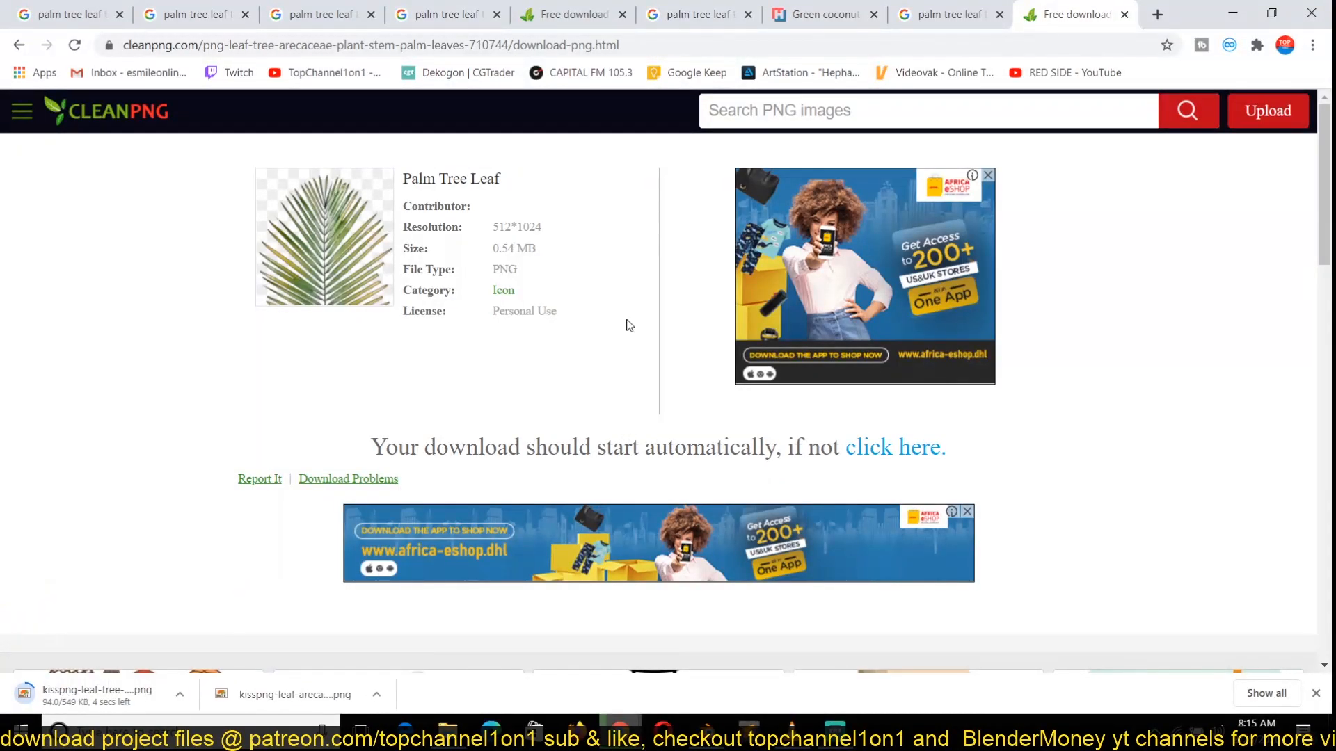
Step: Look through the remaining open leaf pages and return to the Palm Tree Leaf 512*1024 preview
click(840, 7)
click(696, 14)
click(826, 13)
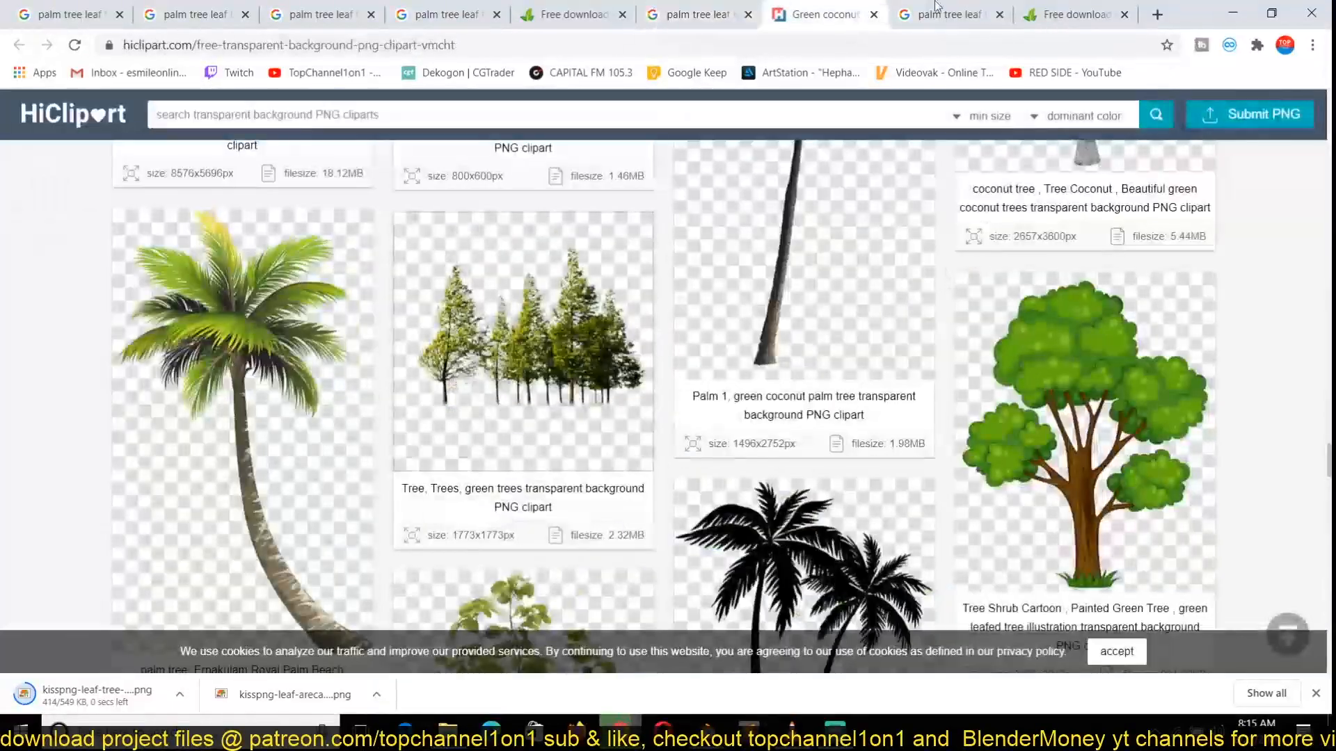
click(972, 7)
click(707, 8)
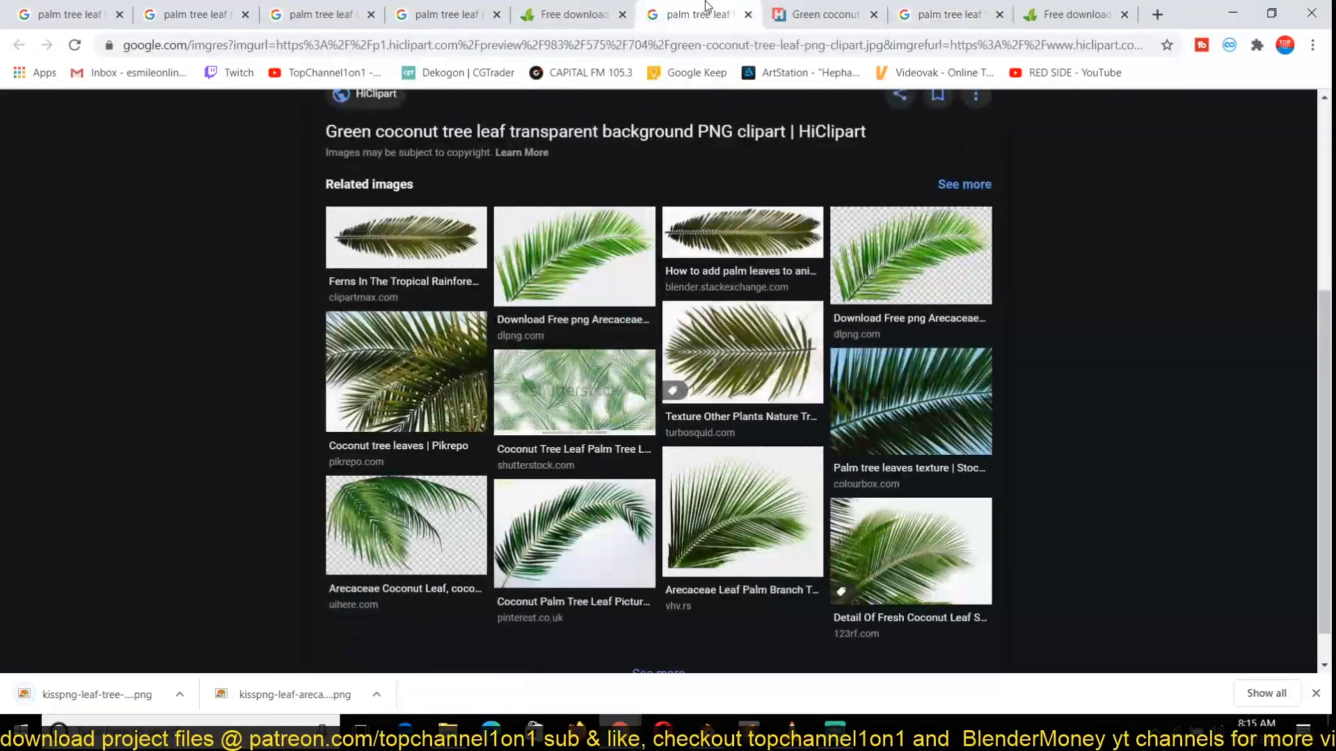
click(634, 7)
click(947, 12)
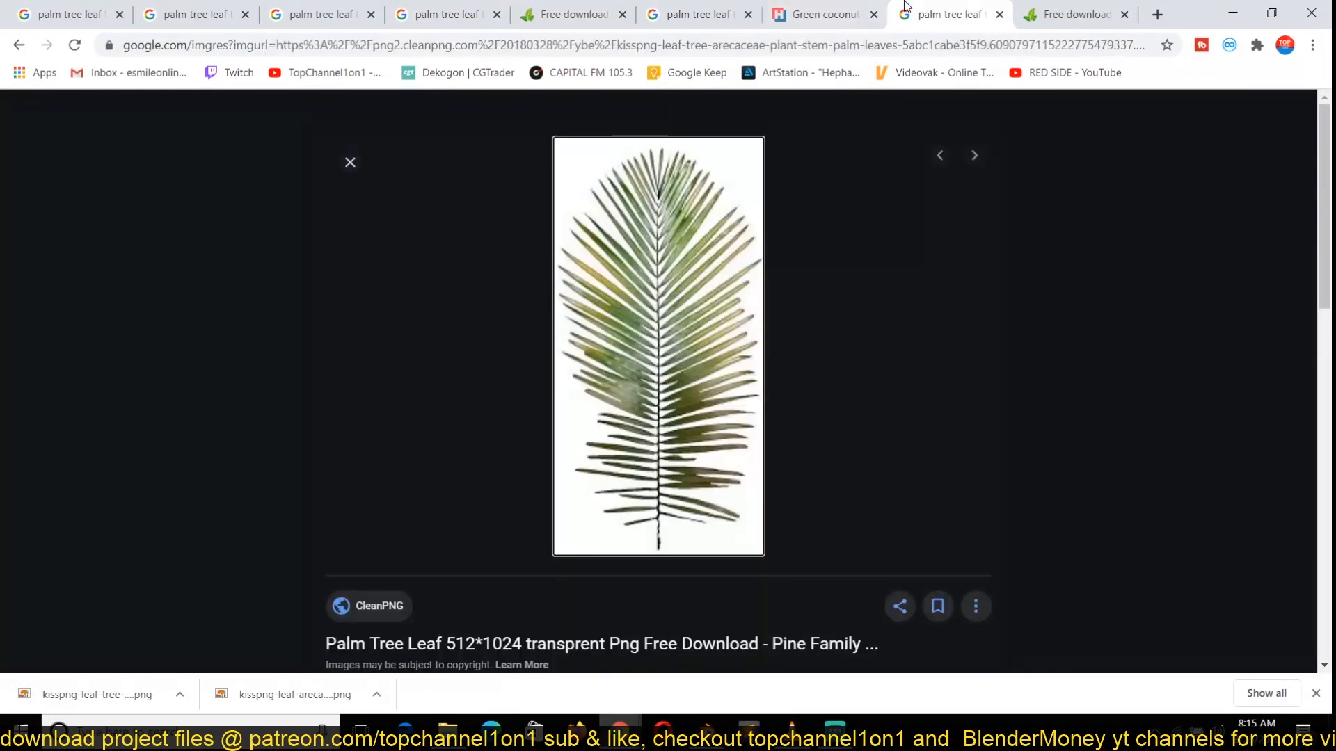
Step: Switch to Blender, add the kisspng-leaf-arecaceae image texture to Material.002 and preview it on the leaf plane
click(717, 729)
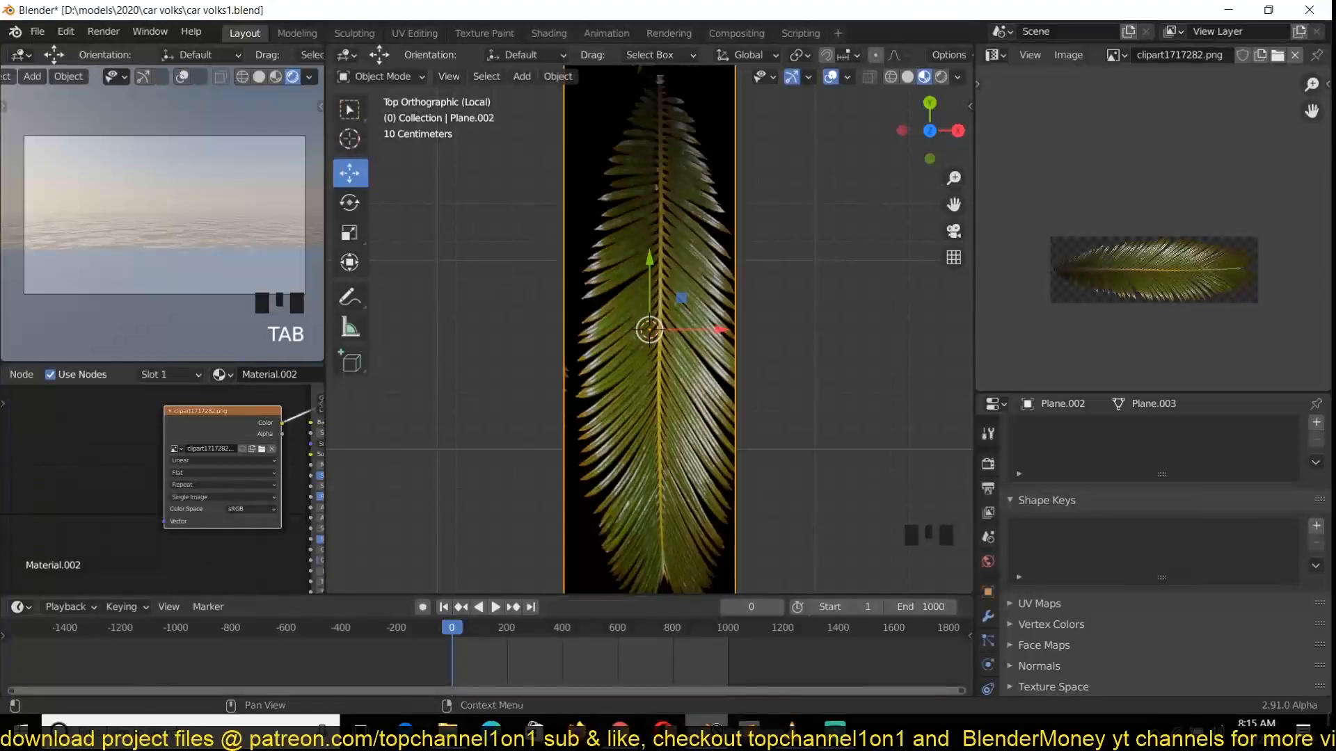
drag(70, 459, 70, 459)
ctrl+shift+click(105, 501)
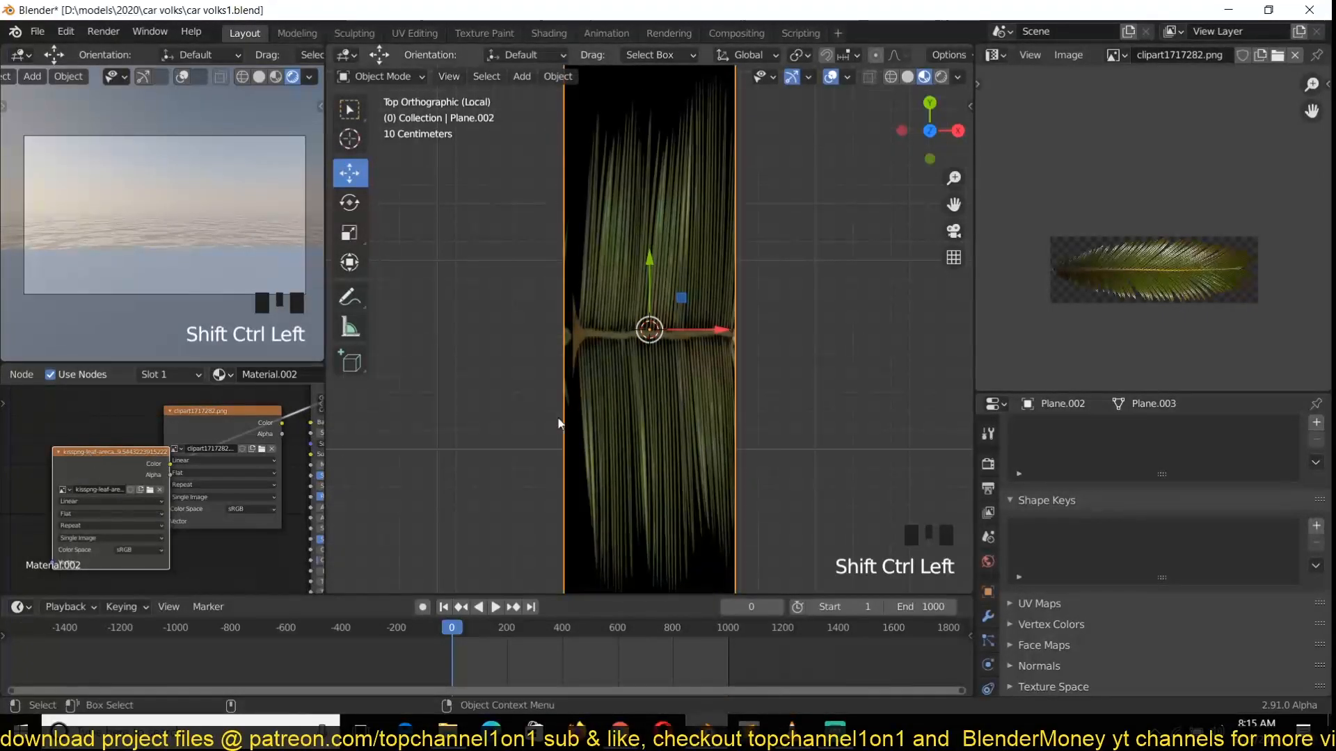
Step: Unwrap the leaf plane's UVs again so the texture runs along its length
key(Tab)
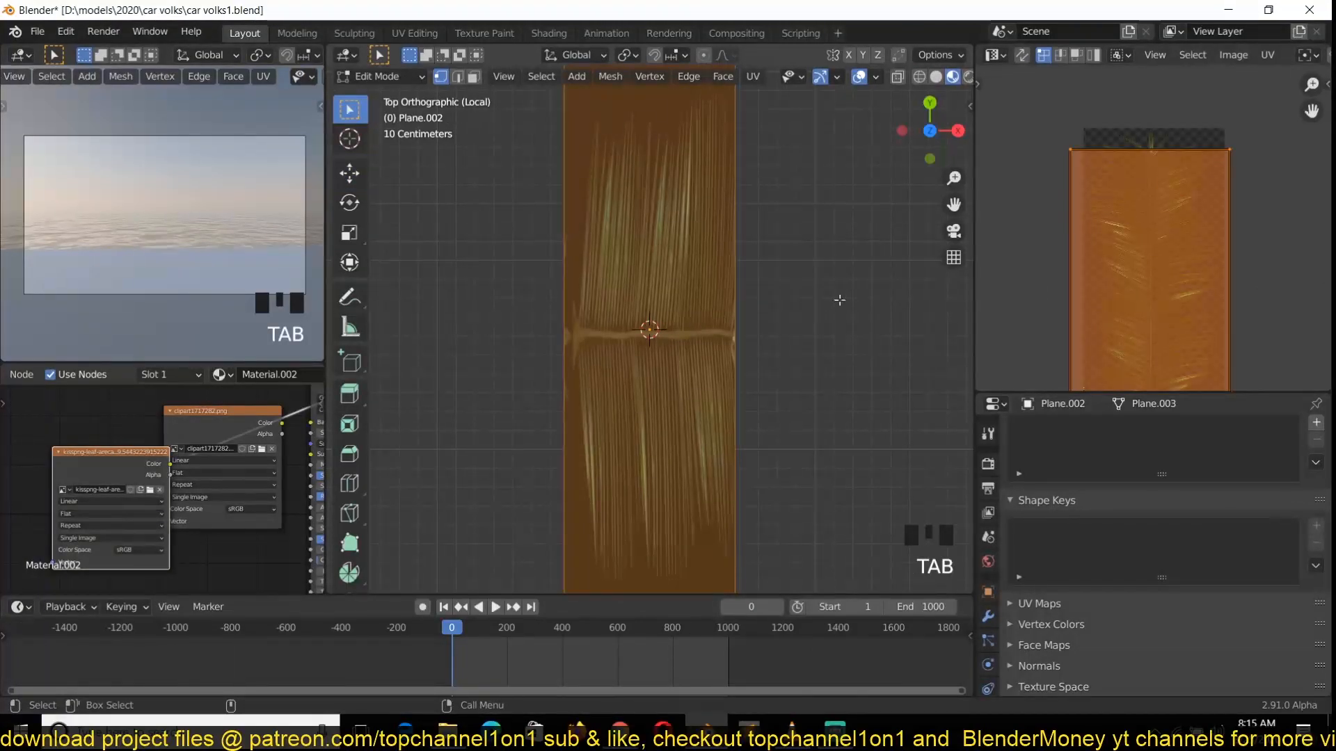
scroll(1199, 253, down, 2)
key(Tab)
key(Tab)
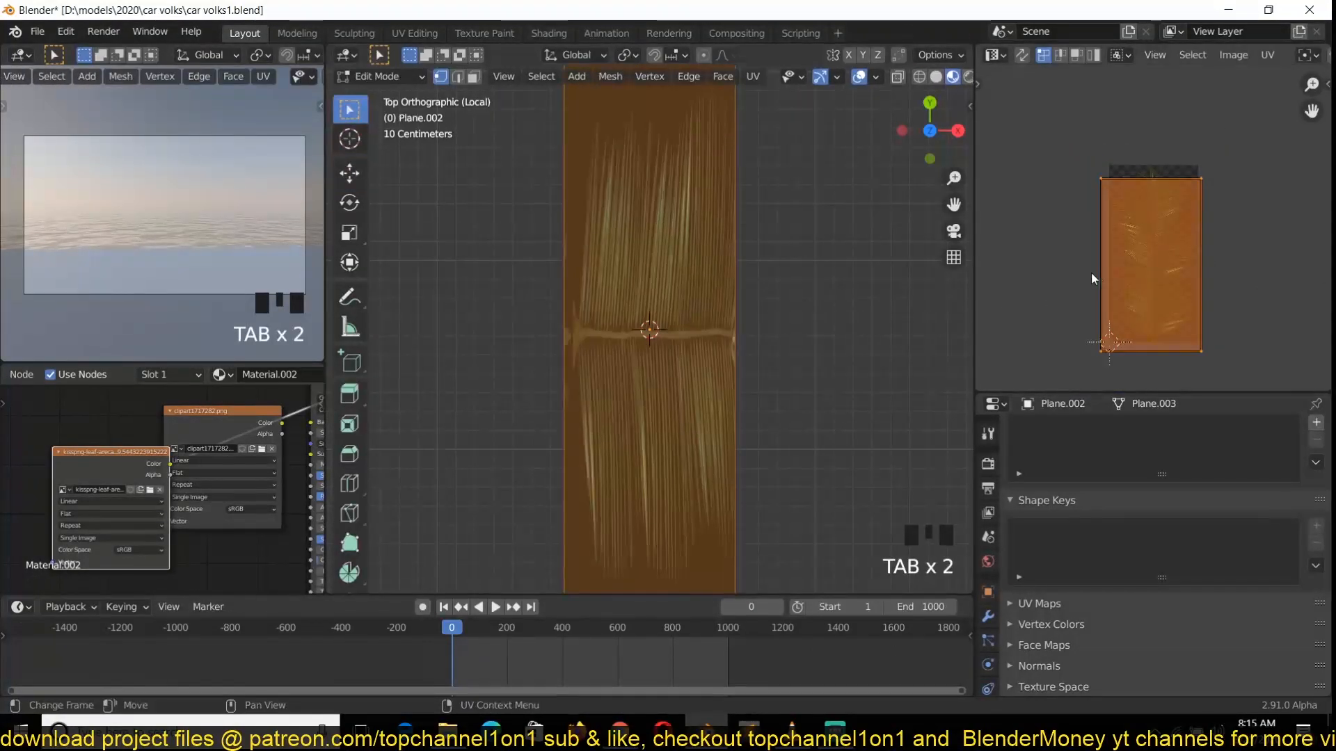
key(u)
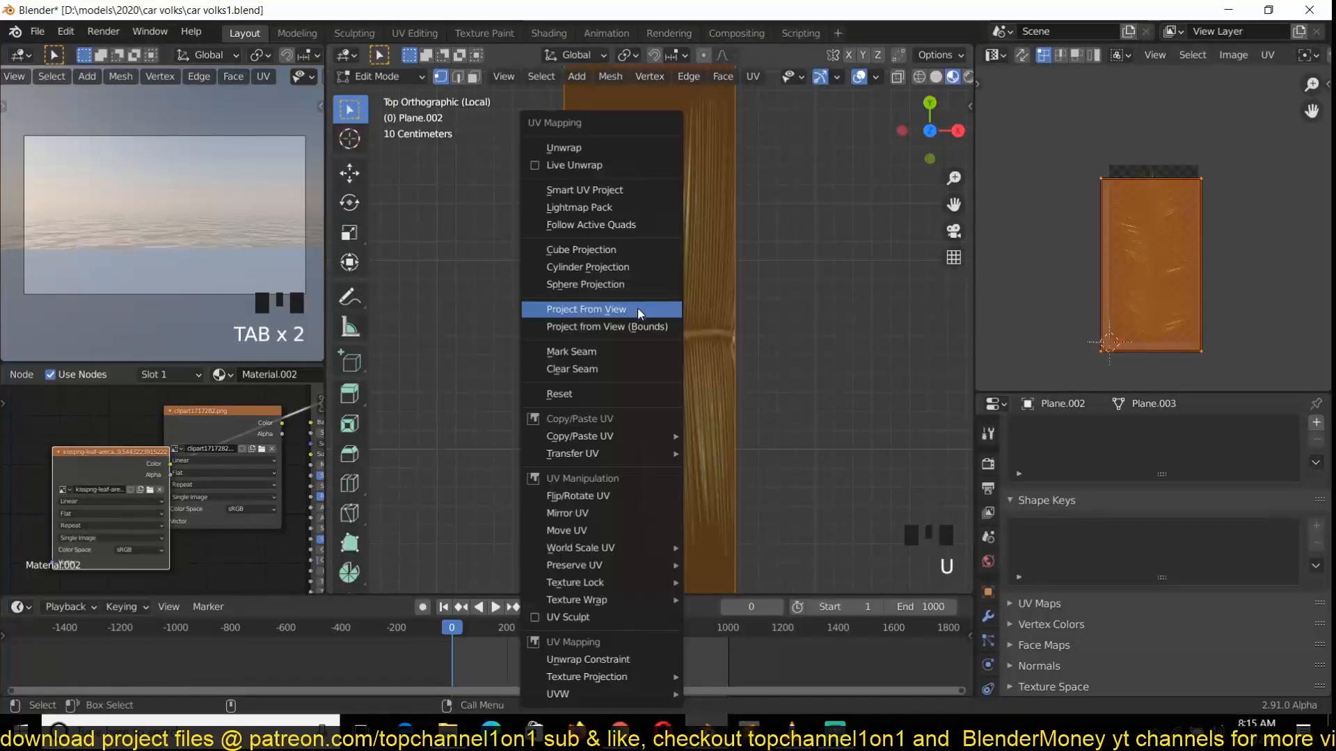
click(564, 147)
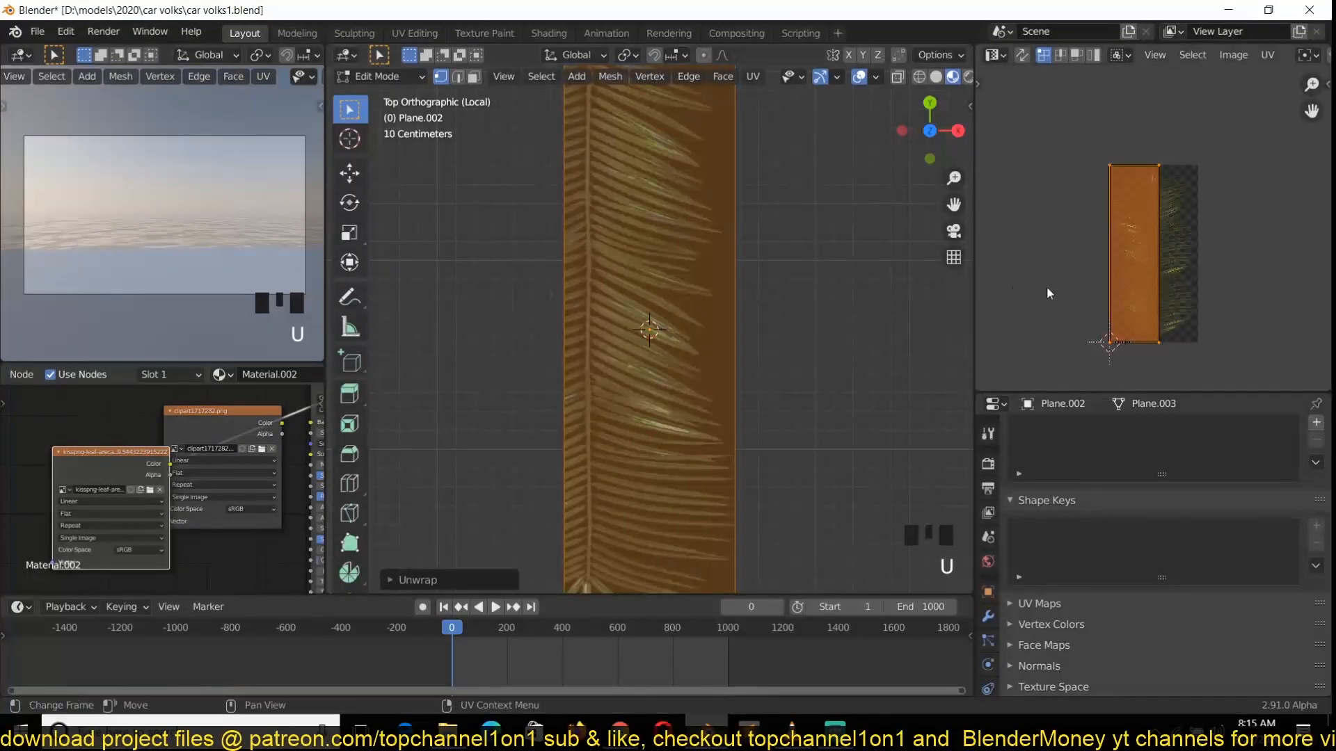
key(Tab)
scroll(661, 417, up, 6)
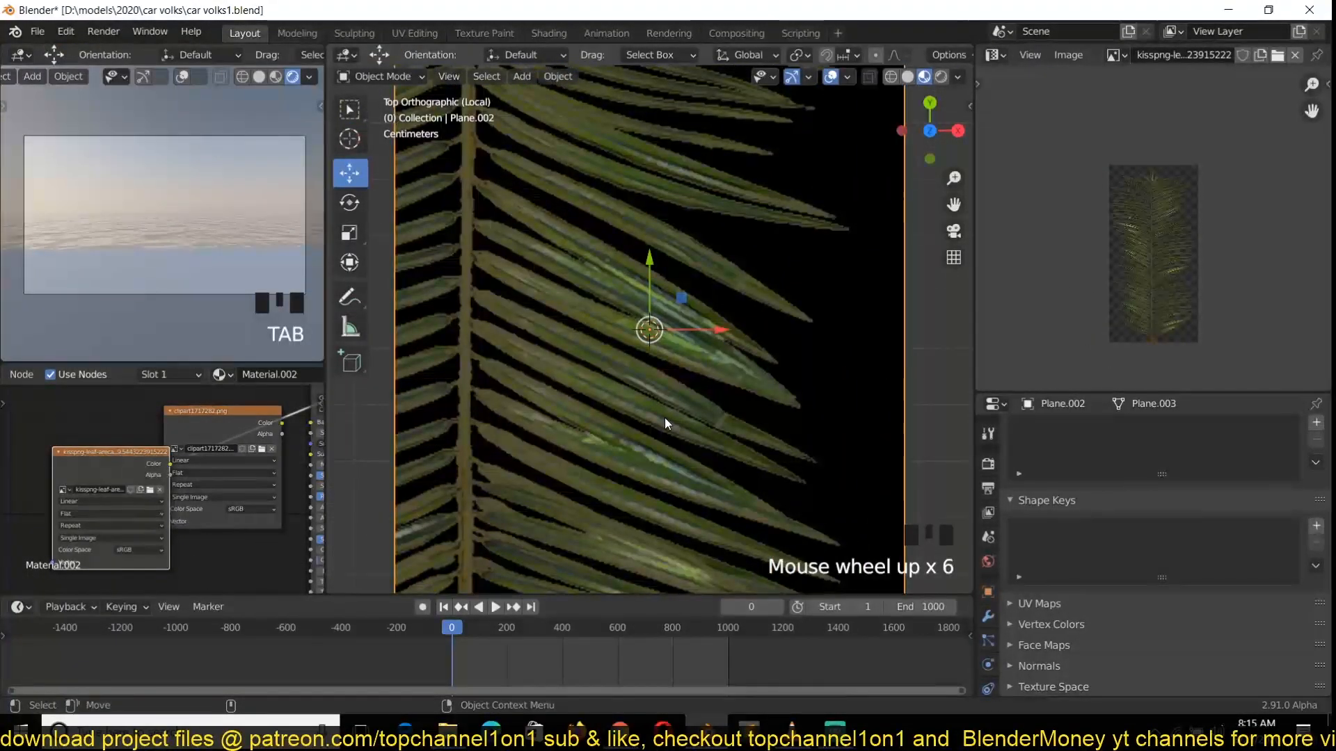
Step: Move and widen the leaf plane's UVs along X to span the full width of the palm leaf image
key(Tab)
drag(1129, 265, 1163, 260)
key(s)
key(x)
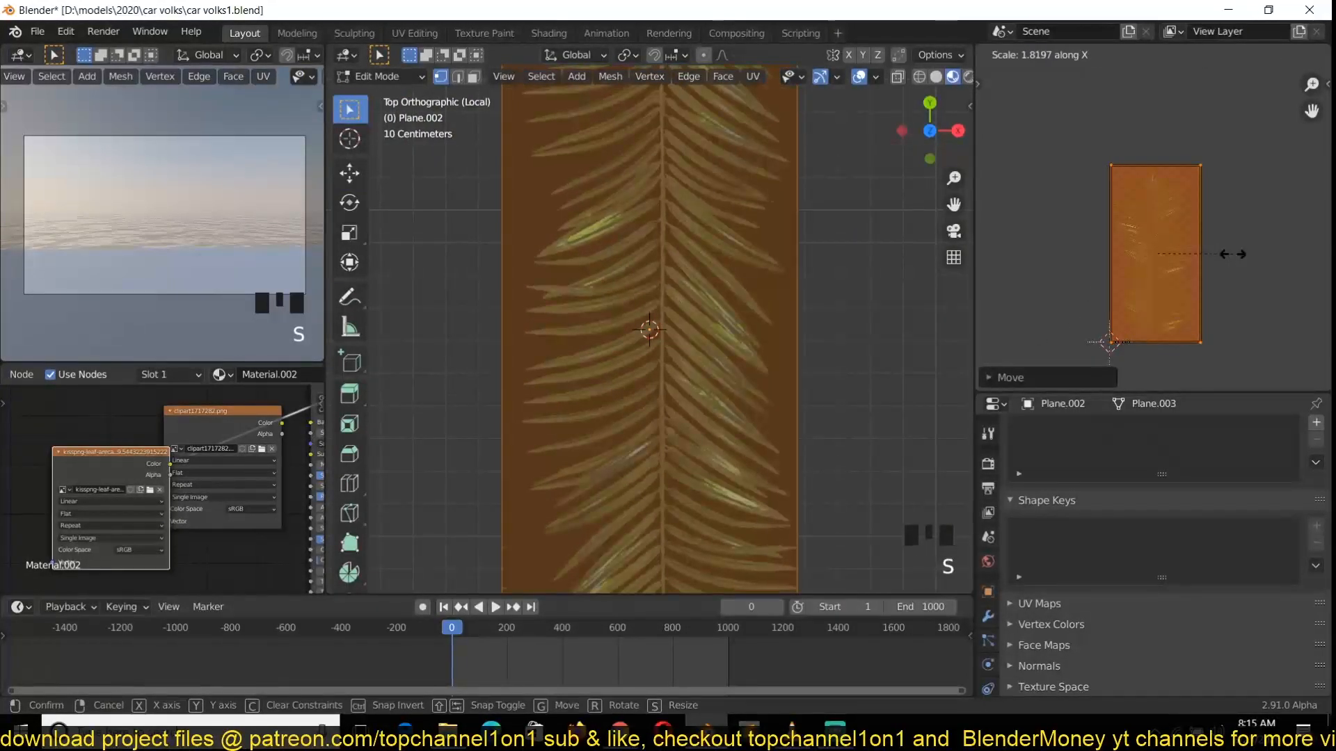
click(1227, 257)
key(g)
click(1228, 257)
key(s)
key(x)
click(1227, 258)
key(Tab)
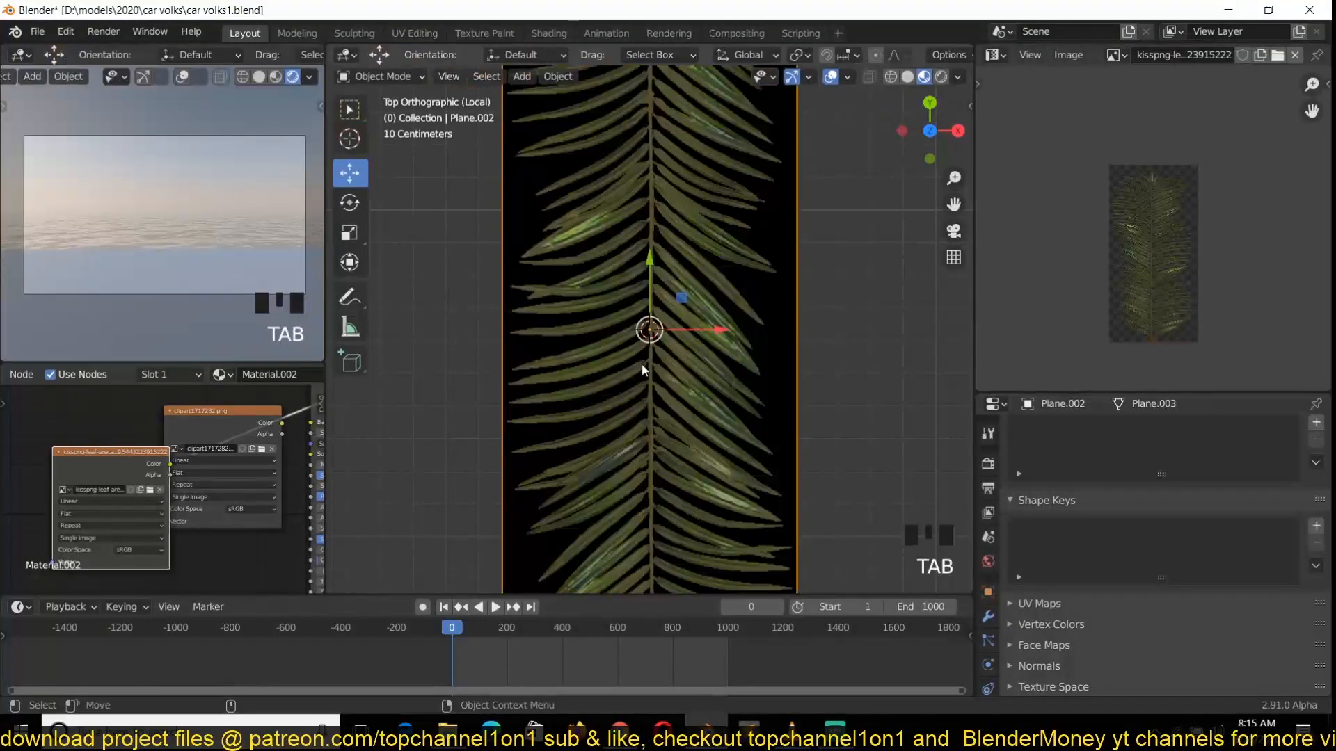
scroll(641, 363, down, 6)
scroll(680, 391, down, 3)
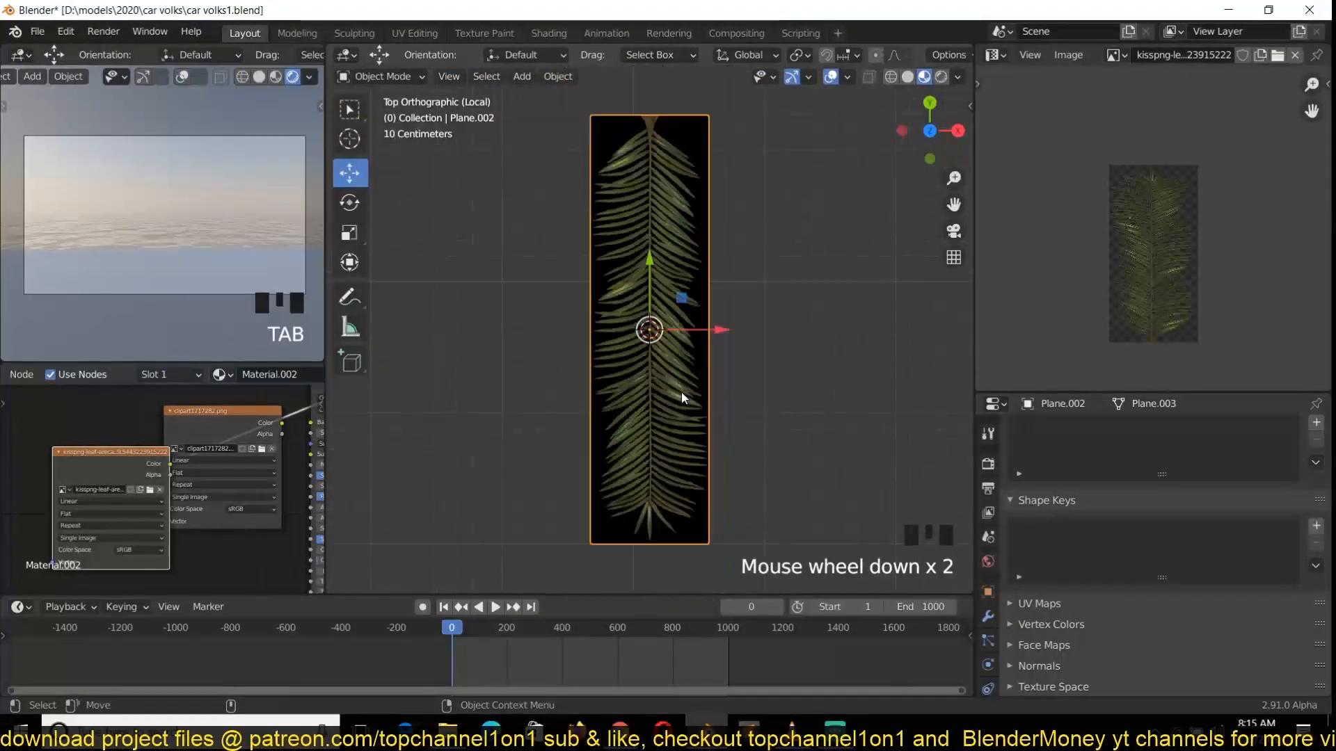
middle_drag(683, 455, 579, 367)
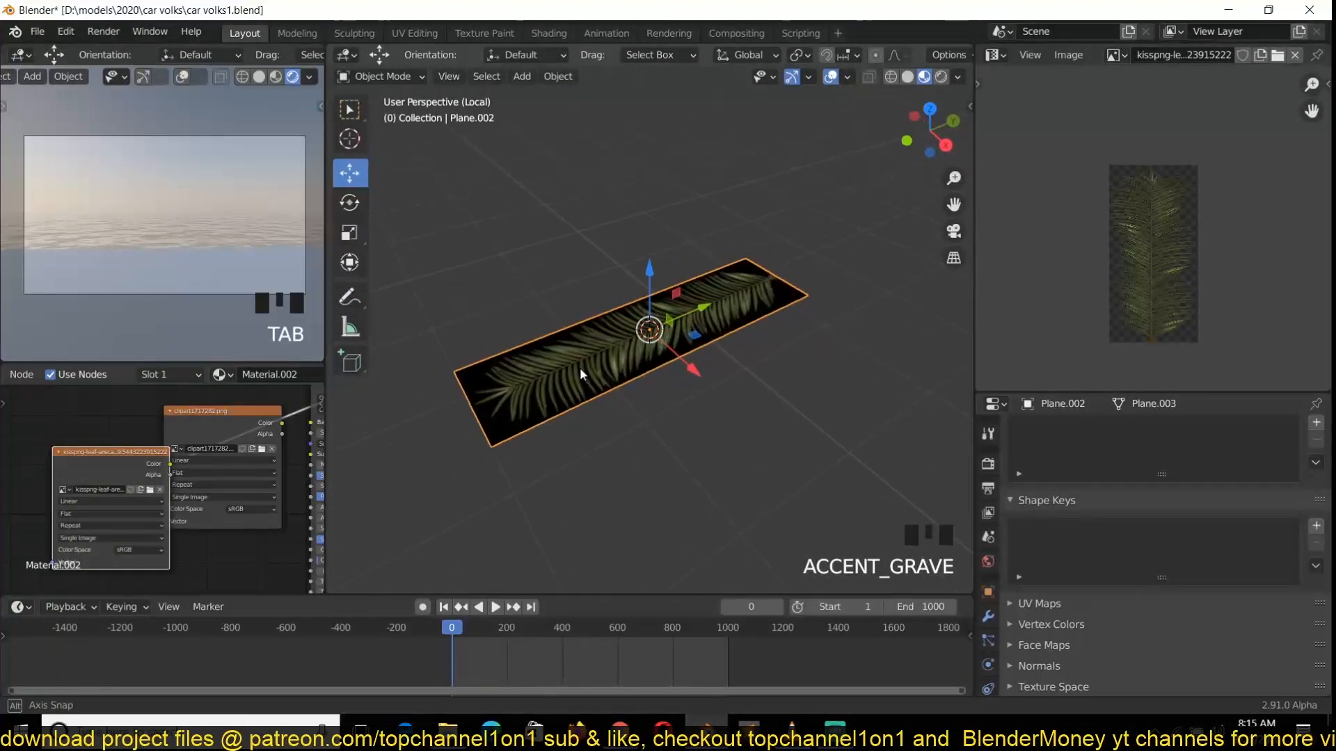
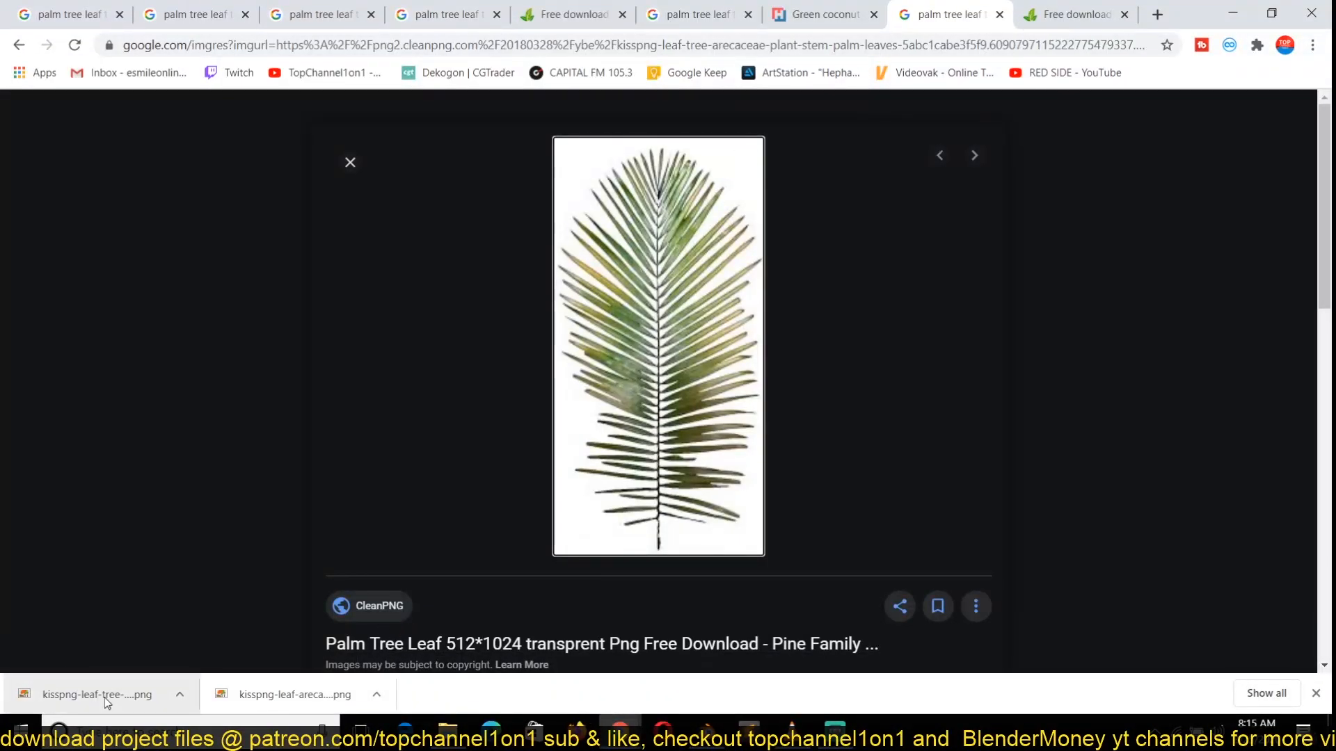
Step: View the two downloaded palm leaf PNGs one after the other in the photo viewer to compare them
click(246, 700)
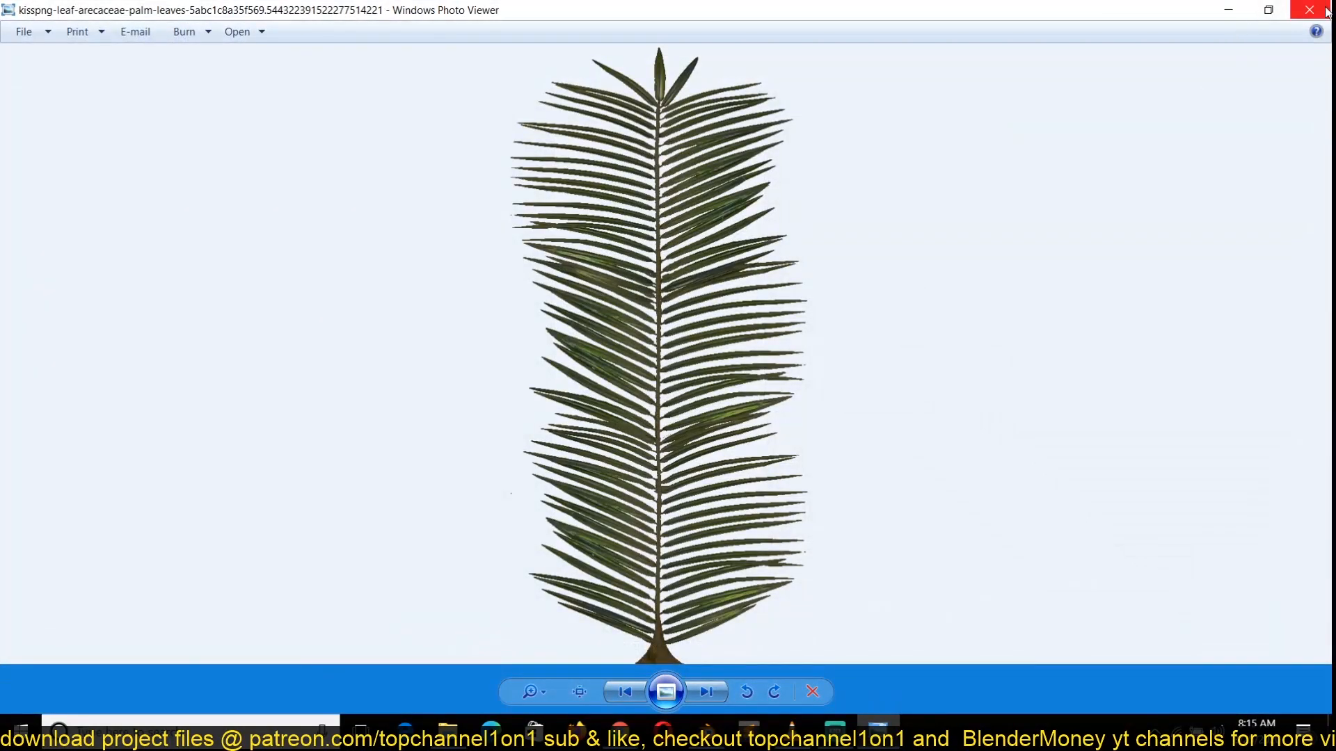
click(1328, 8)
click(89, 687)
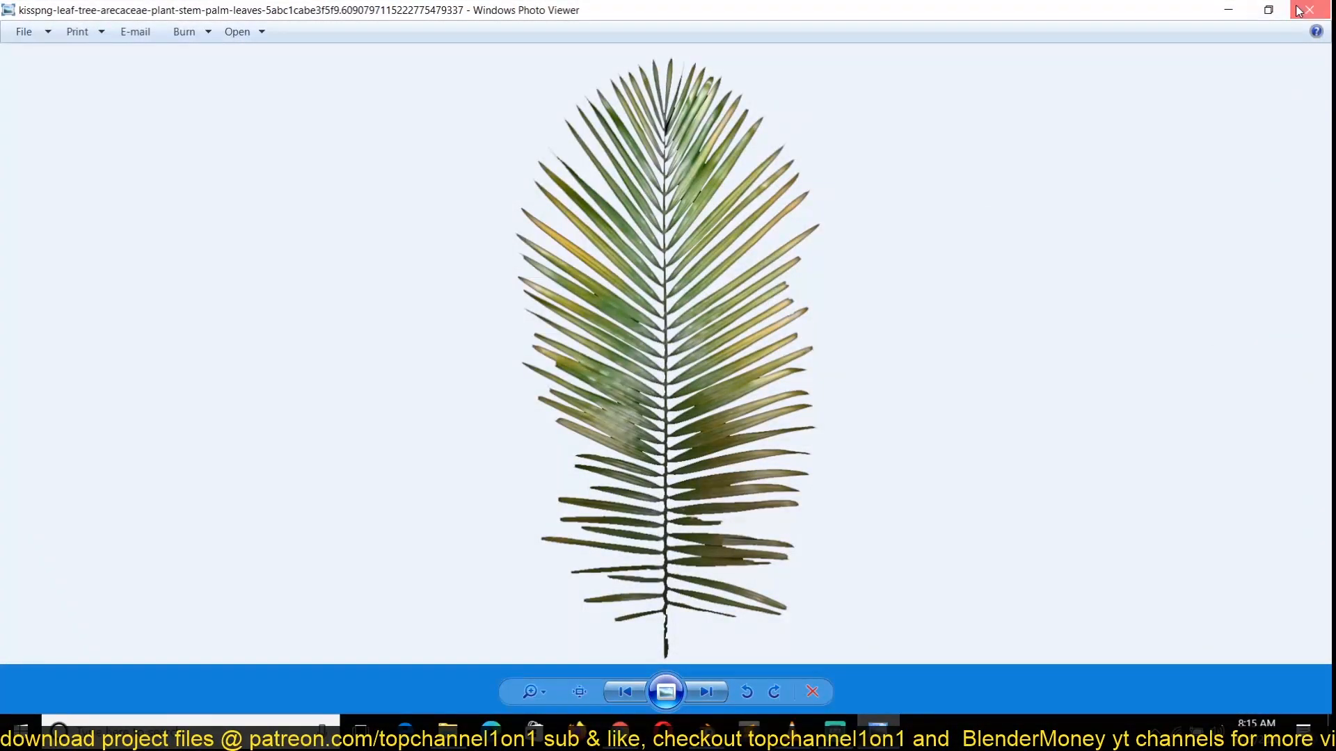
click(1299, 10)
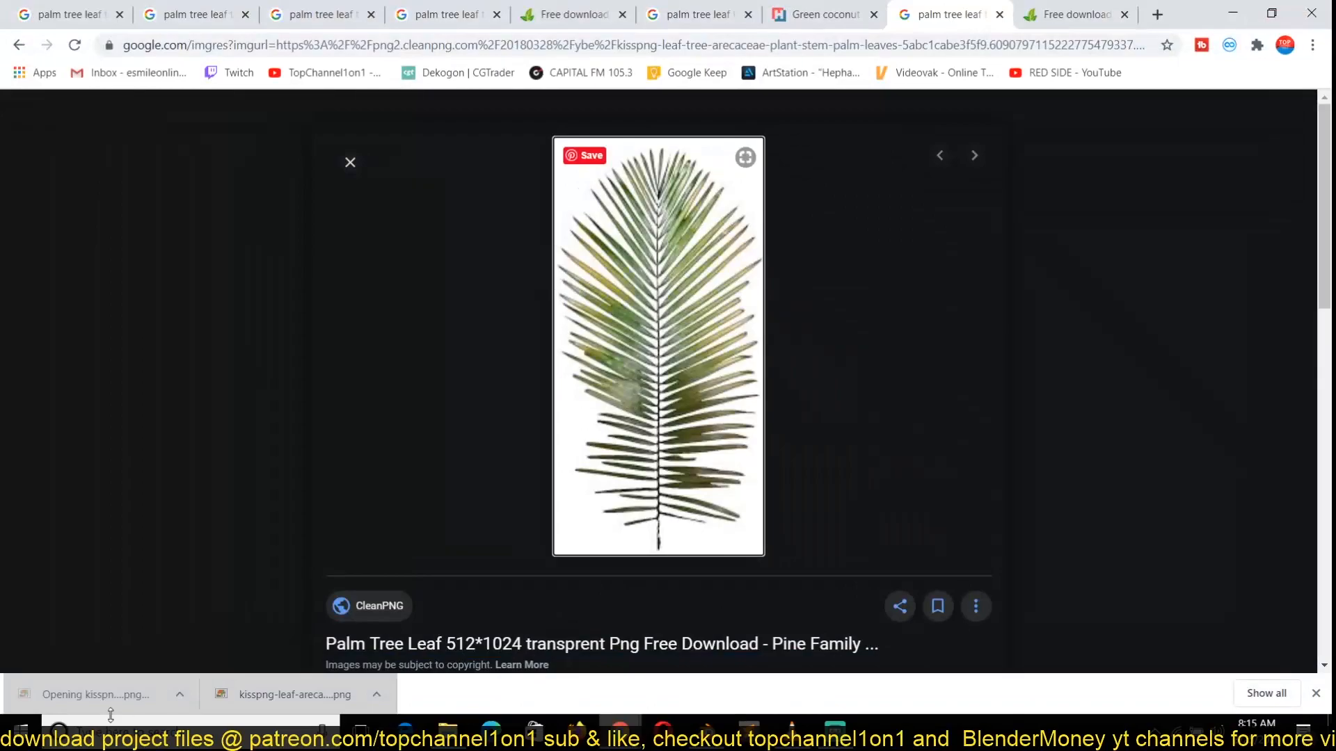
Step: Add the downloaded kisspng-leaf-tree PNG to Blender's Material.002 as an image texture node, placed apart from the existing texture nodes
click(178, 694)
click(194, 634)
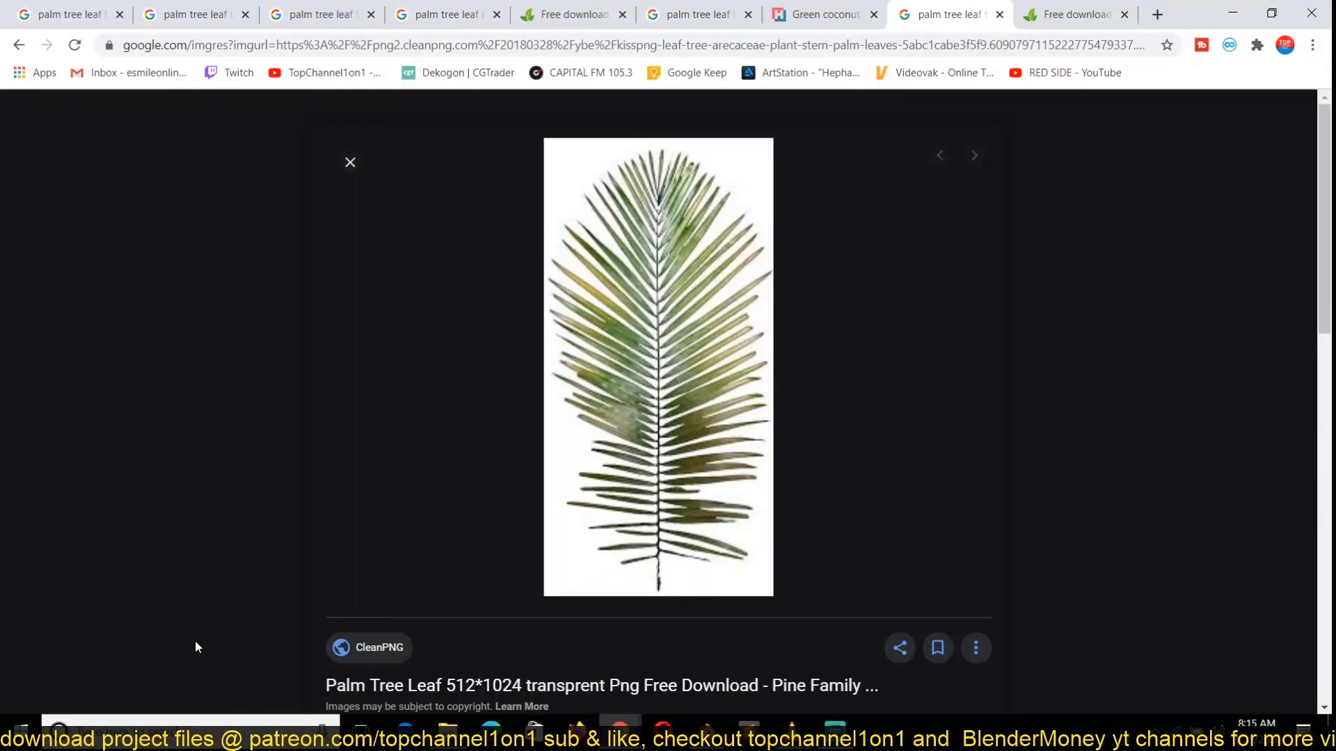
key(ctrl+j)
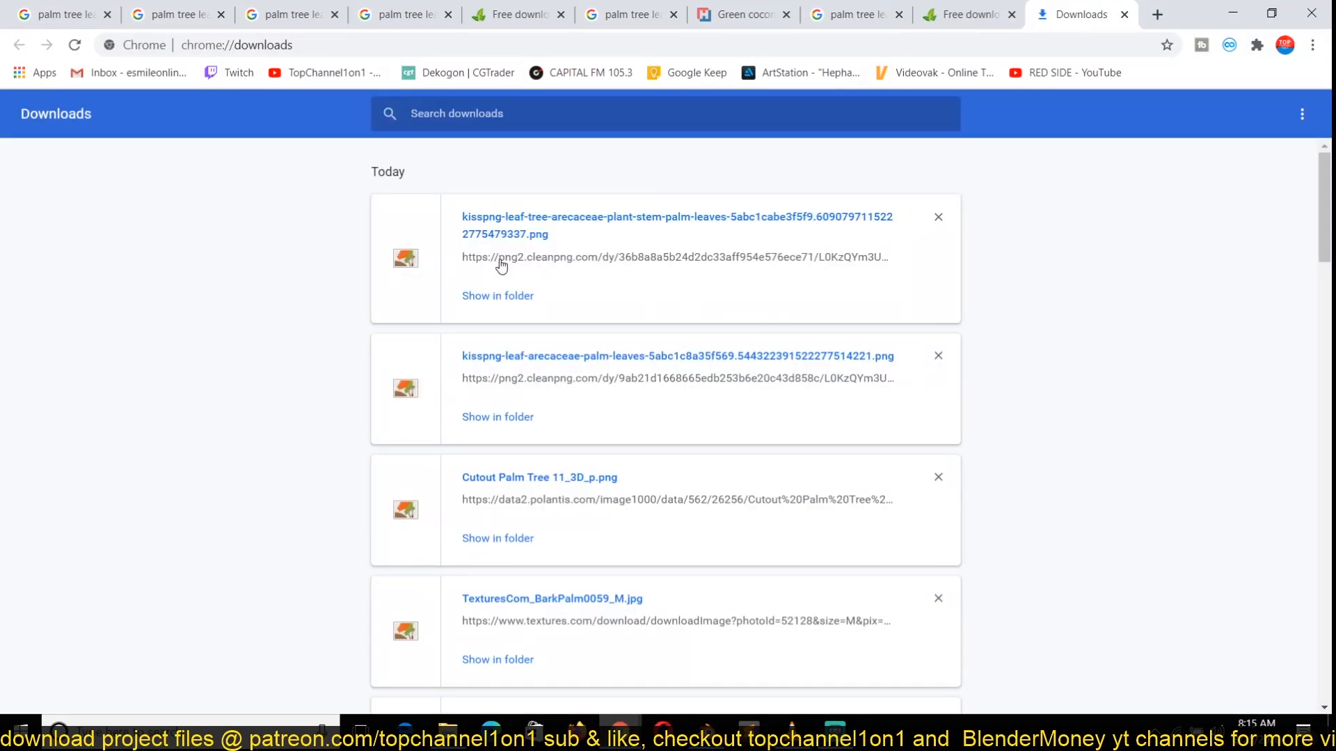
drag(704, 735, 306, 639)
drag(89, 441, 85, 418)
middle_drag(101, 563, 192, 629)
drag(212, 494, 94, 408)
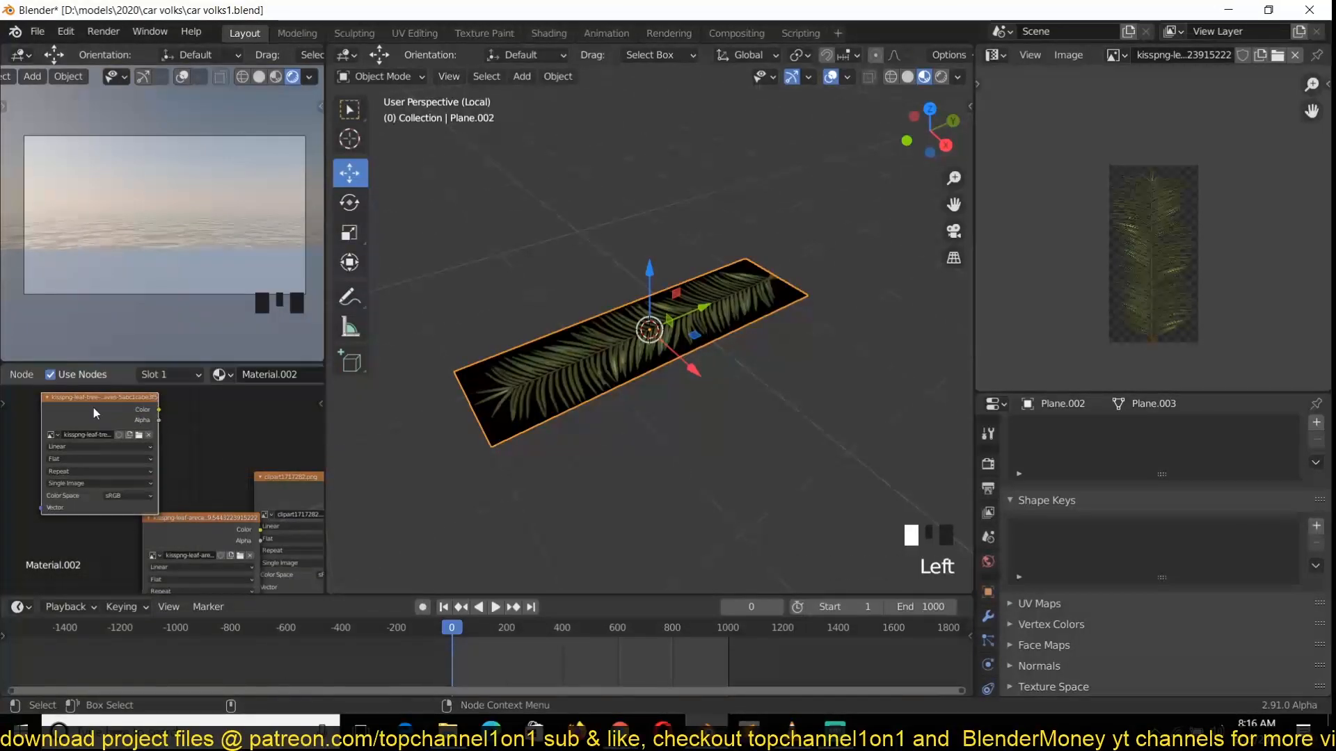
Step: Preview both palm leaf images on the plane, ending with kisspng-leaf-tree, and move the other leaf texture node beneath it
ctrl+shift+click(103, 411)
scroll(680, 455, up, 2)
key(grave)
ctrl+shift+click(220, 533)
drag(169, 538, 77, 540)
ctrl+shift+click(114, 426)
Step: Try duplicating the leaf plane's face in place and rotating the copy 90° about Y to form a cross
key(Tab)
key(grave)
scroll(775, 393, down, 3)
key(shift+d)
click(775, 394)
text(ry)
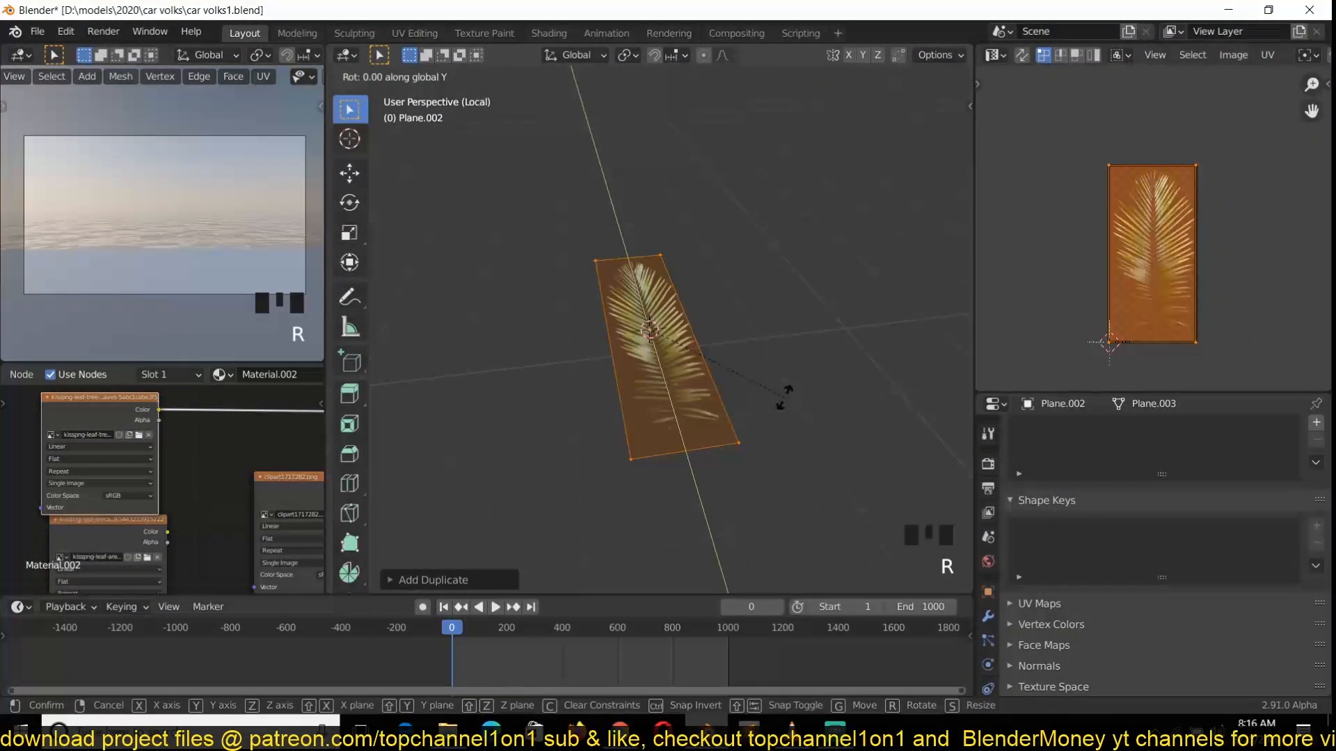
text(90)
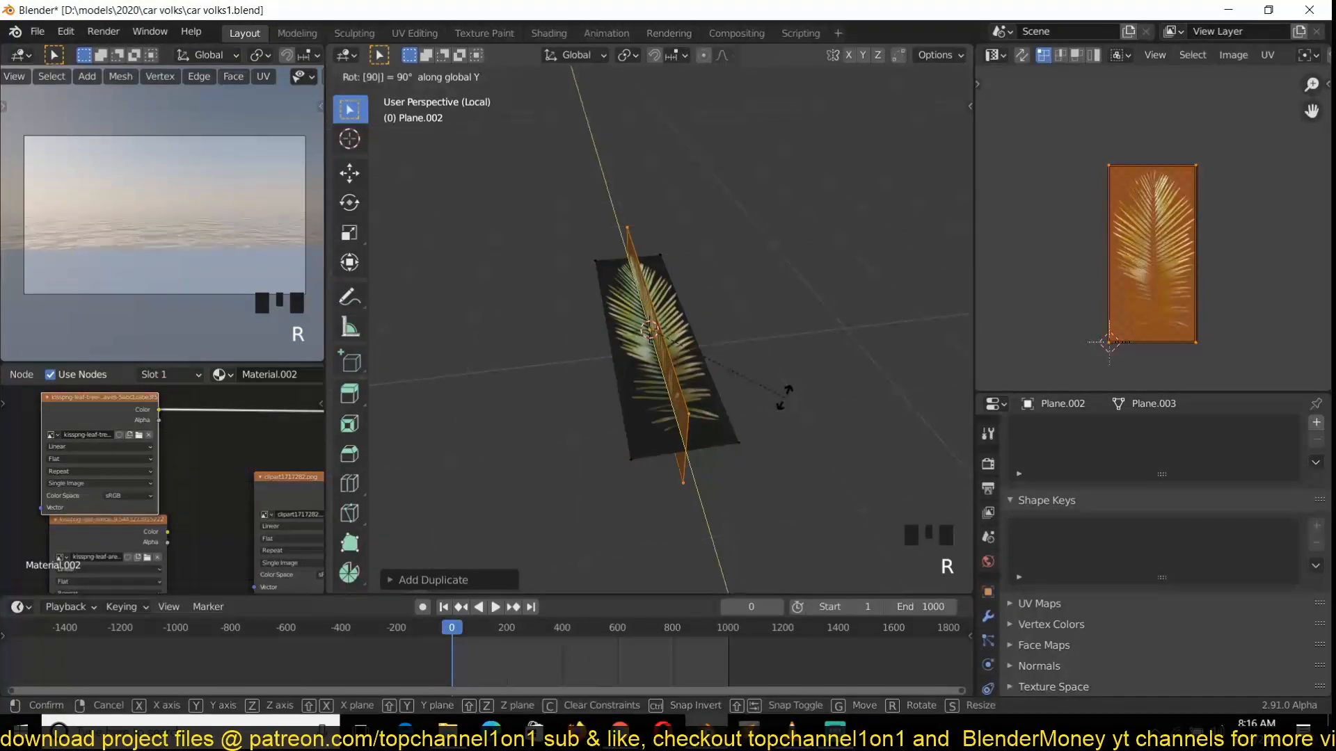
key(Return)
Step: Delete the crossed duplicate of the leaf face
scroll(782, 393, up, 2)
key(grave)
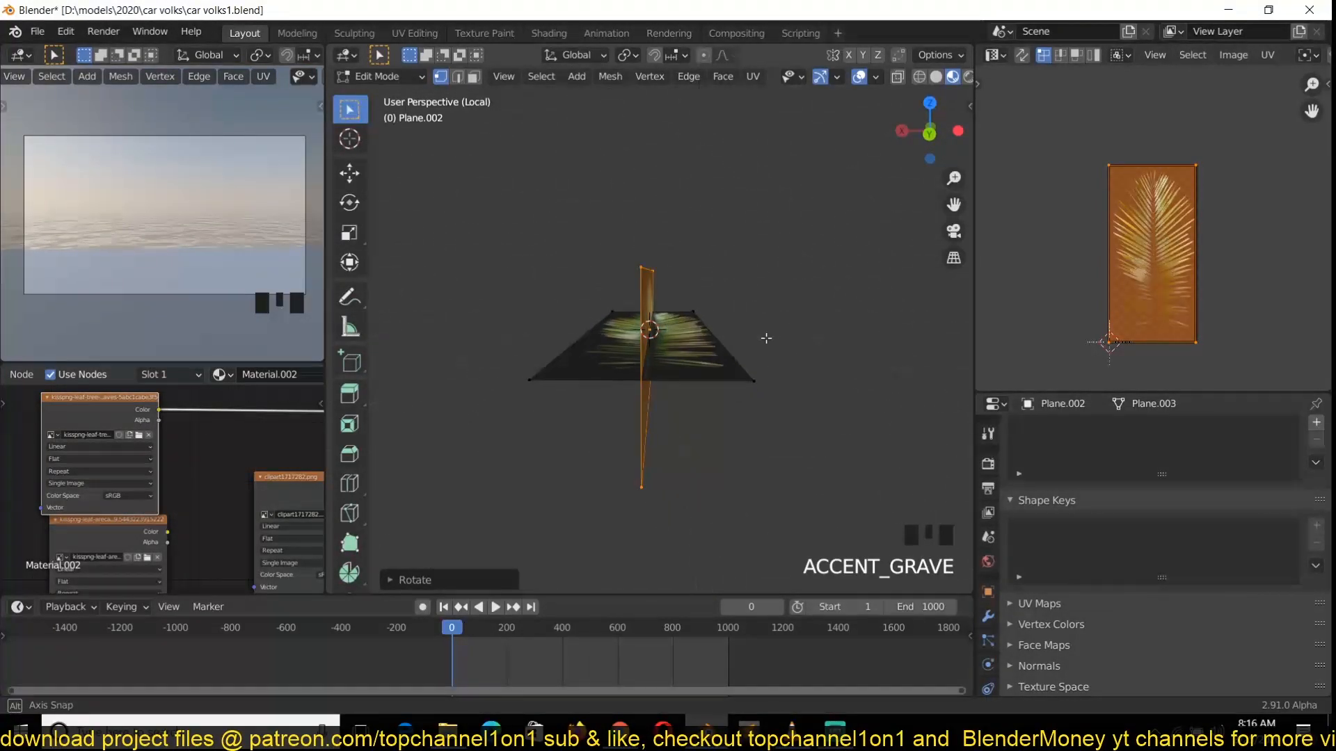
key(x)
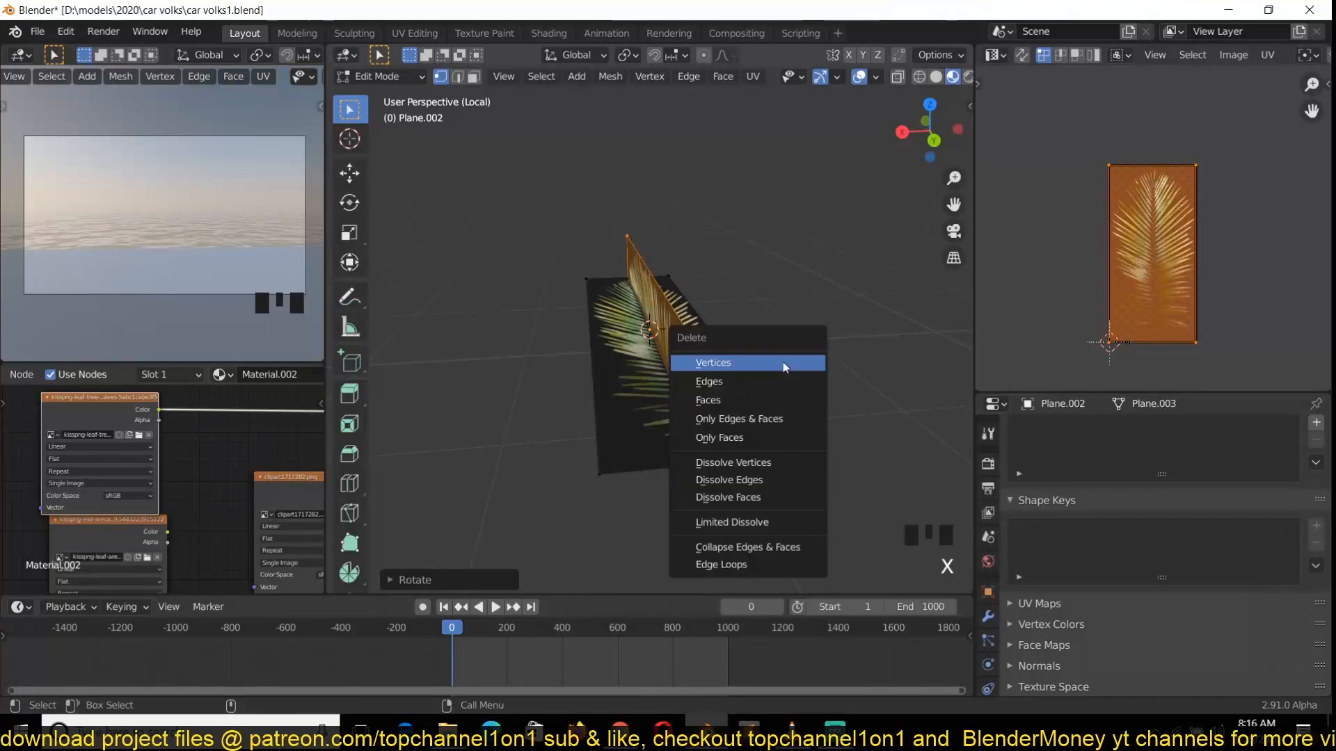
click(796, 403)
Step: Add a lengthwise loop cut along the leaf's midrib and lower it about 0.08 m along Z to form a shallow V
key(grave)
key(ctrl+r)
click(634, 253)
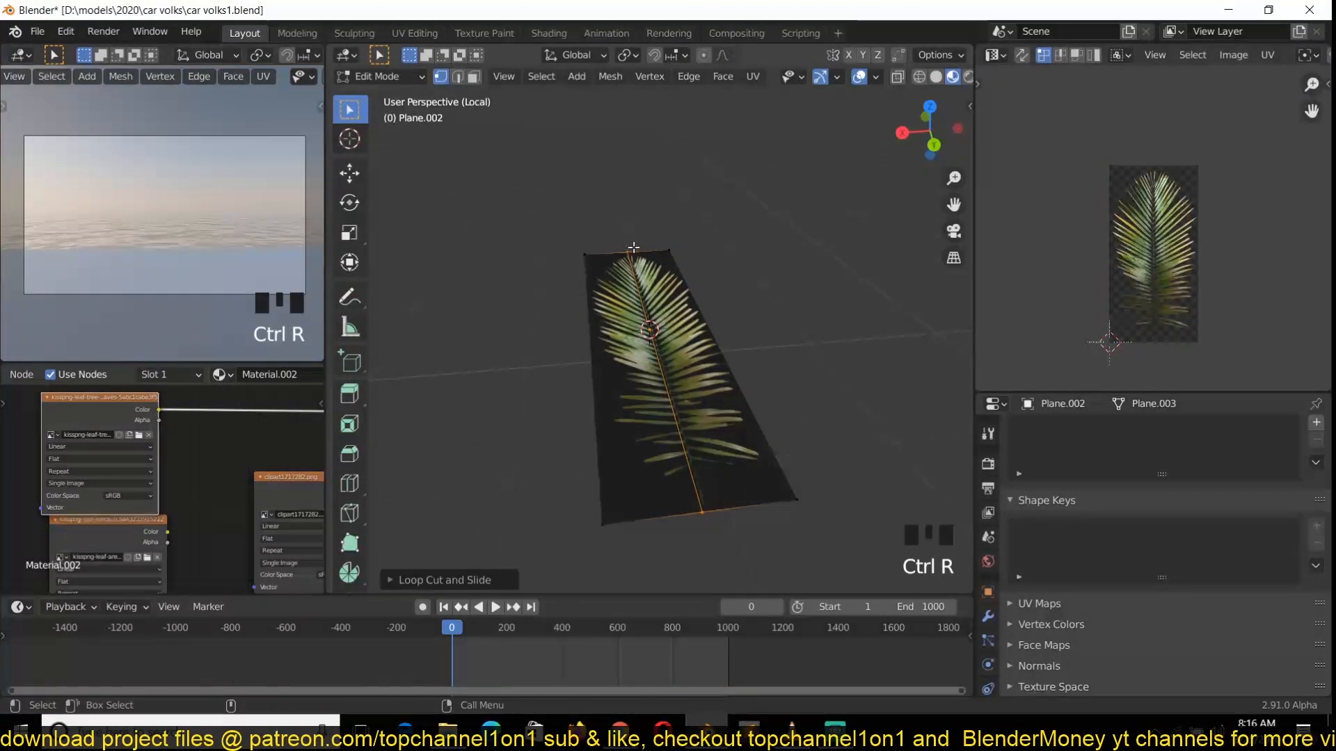
key(grave)
key(g)
key(z)
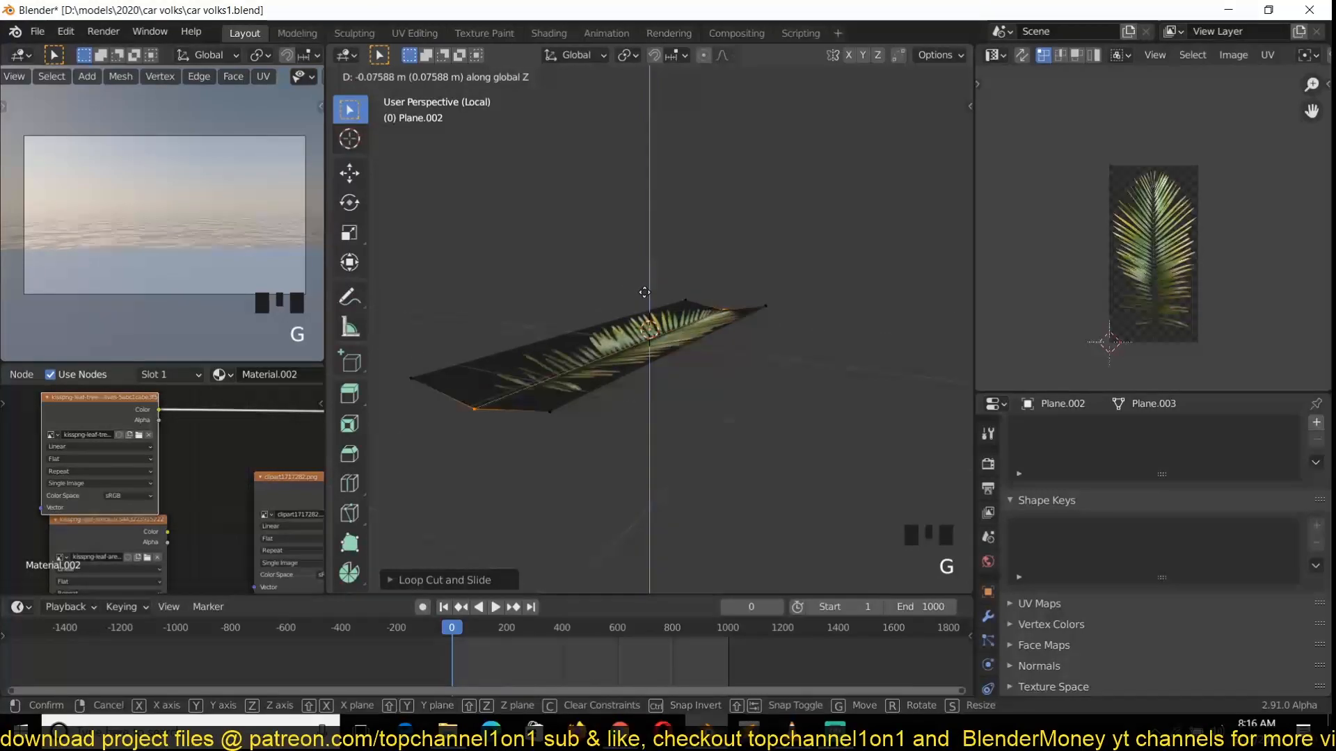
key(Tab)
key(grave)
key(Tab)
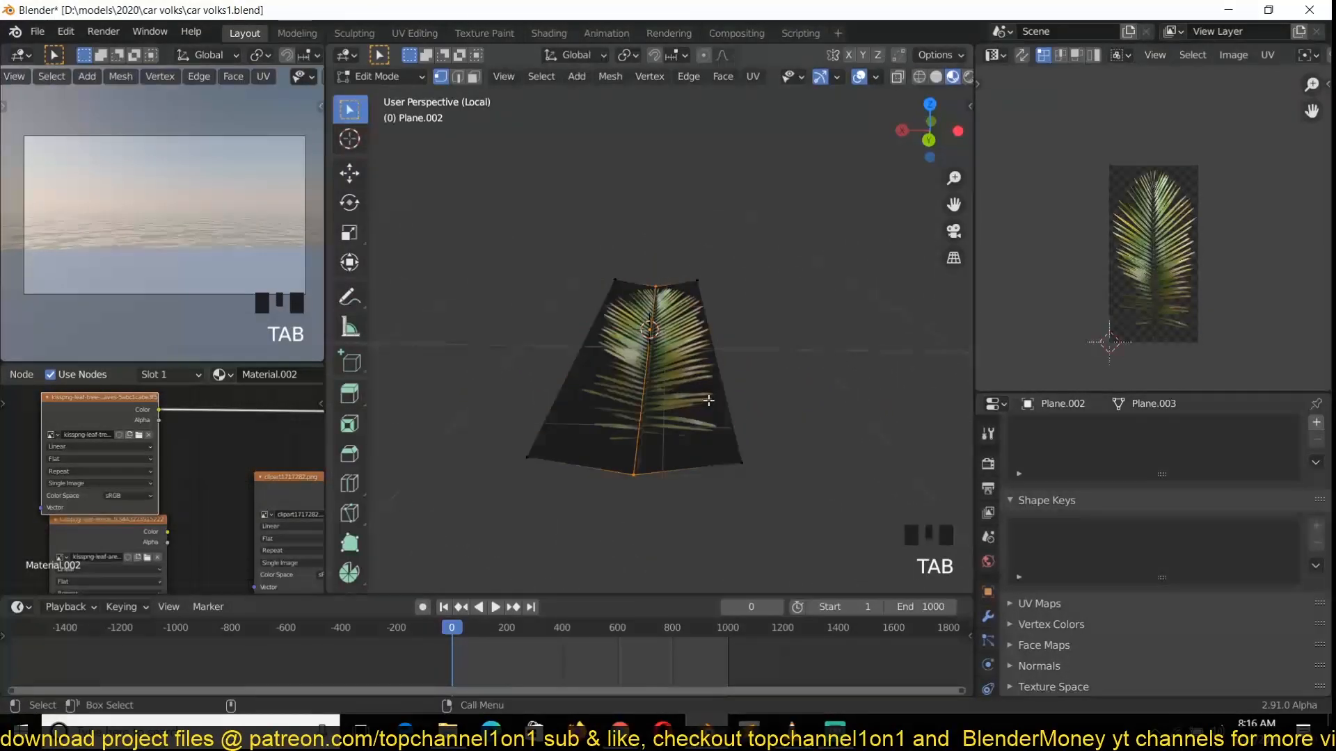
Step: Add seven evenly spaced loop cuts across the length of the leaf plane
key(grave)
key(Tab)
key(Tab)
key(ctrl+r)
scroll(599, 368, up, 5)
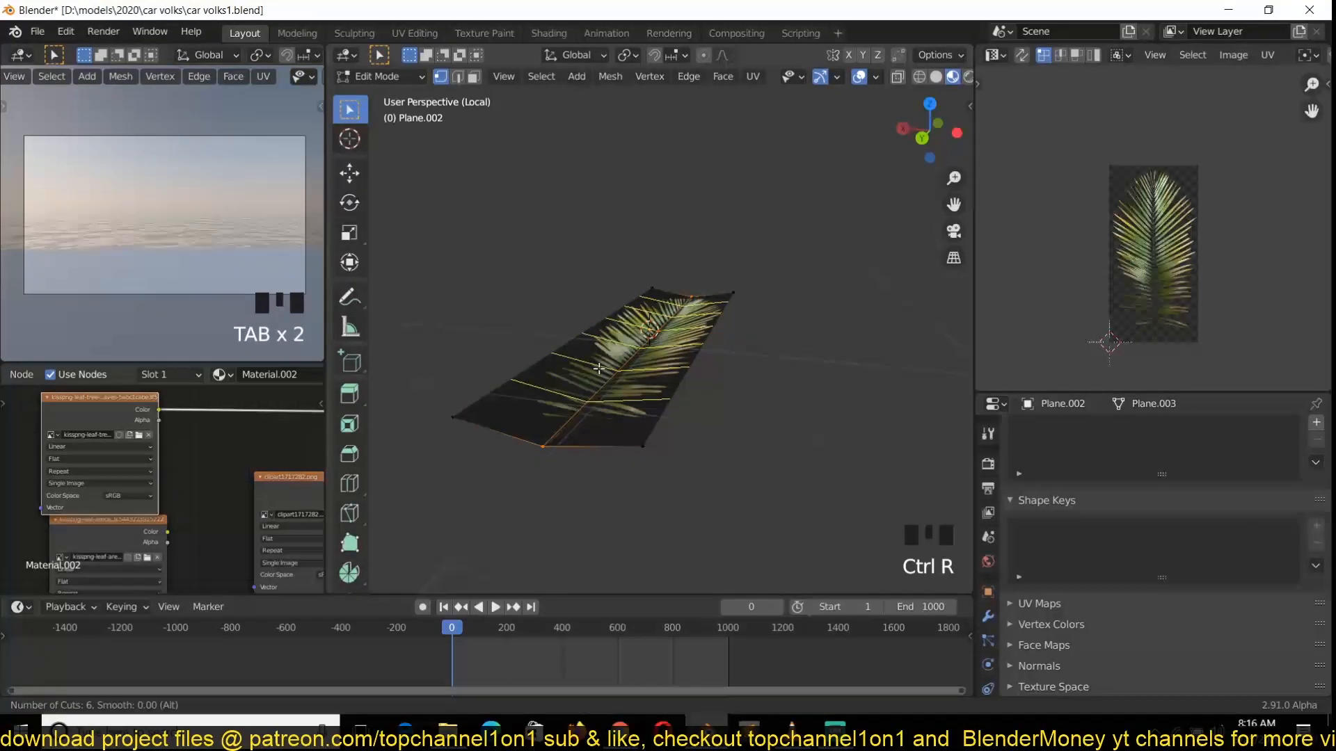
click(599, 368)
right_click(600, 368)
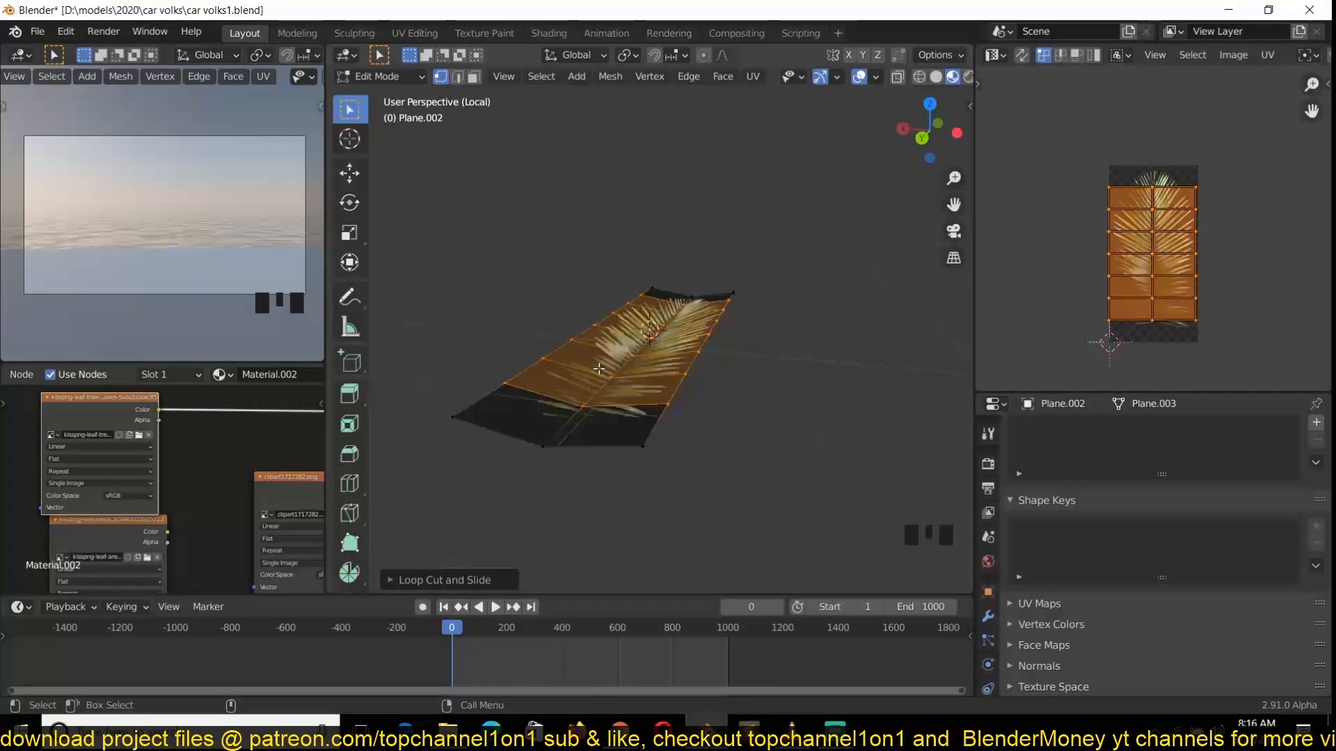
Step: Add a Simple Deform modifier to the leaf plane and set it to Bend
key(KP_3)
key(KP_1)
key(Tab)
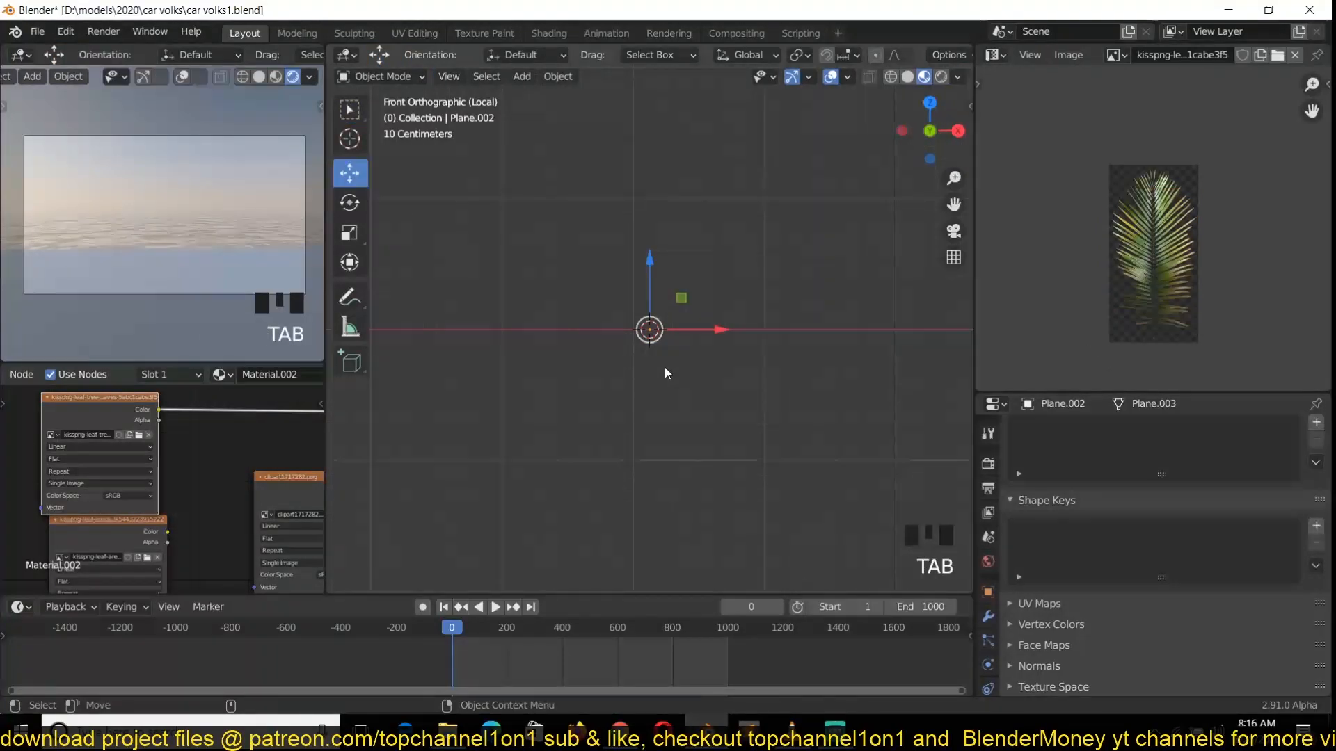
key(grave)
key(grave)
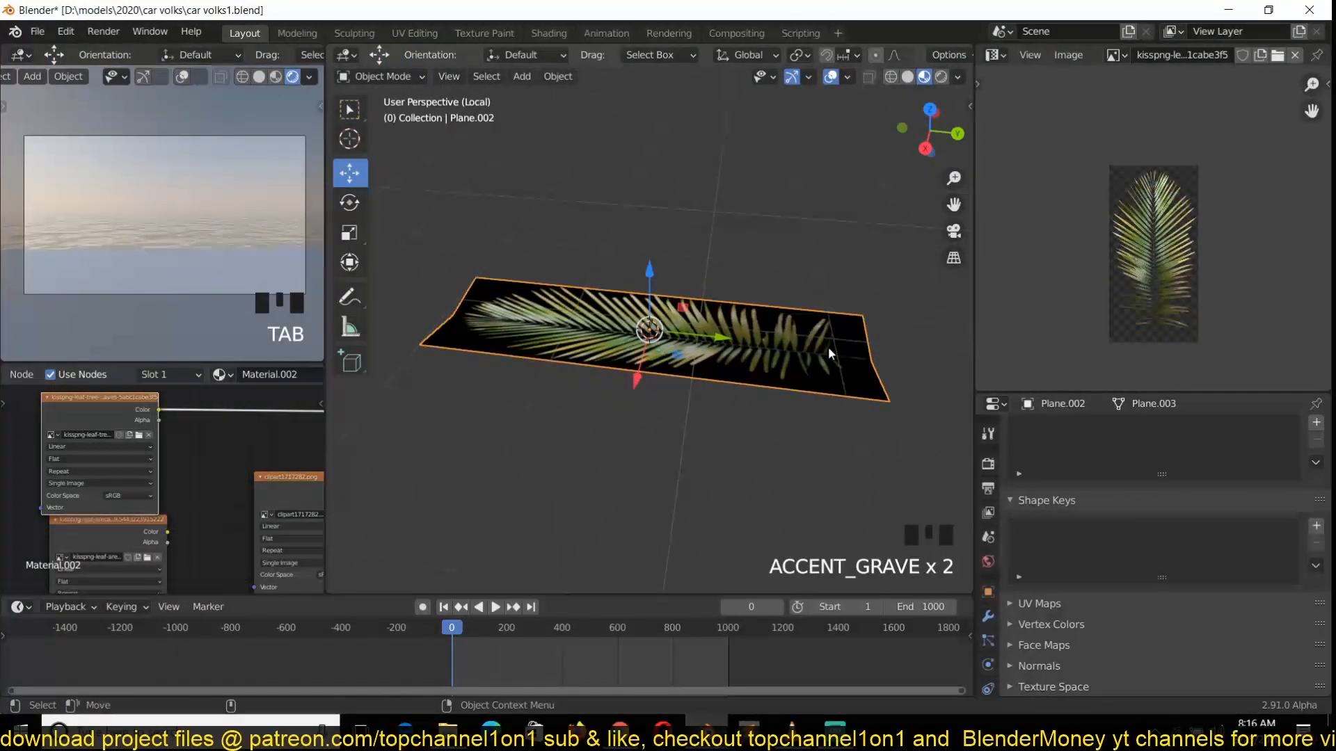
key(KP_1)
key(KP_3)
click(987, 617)
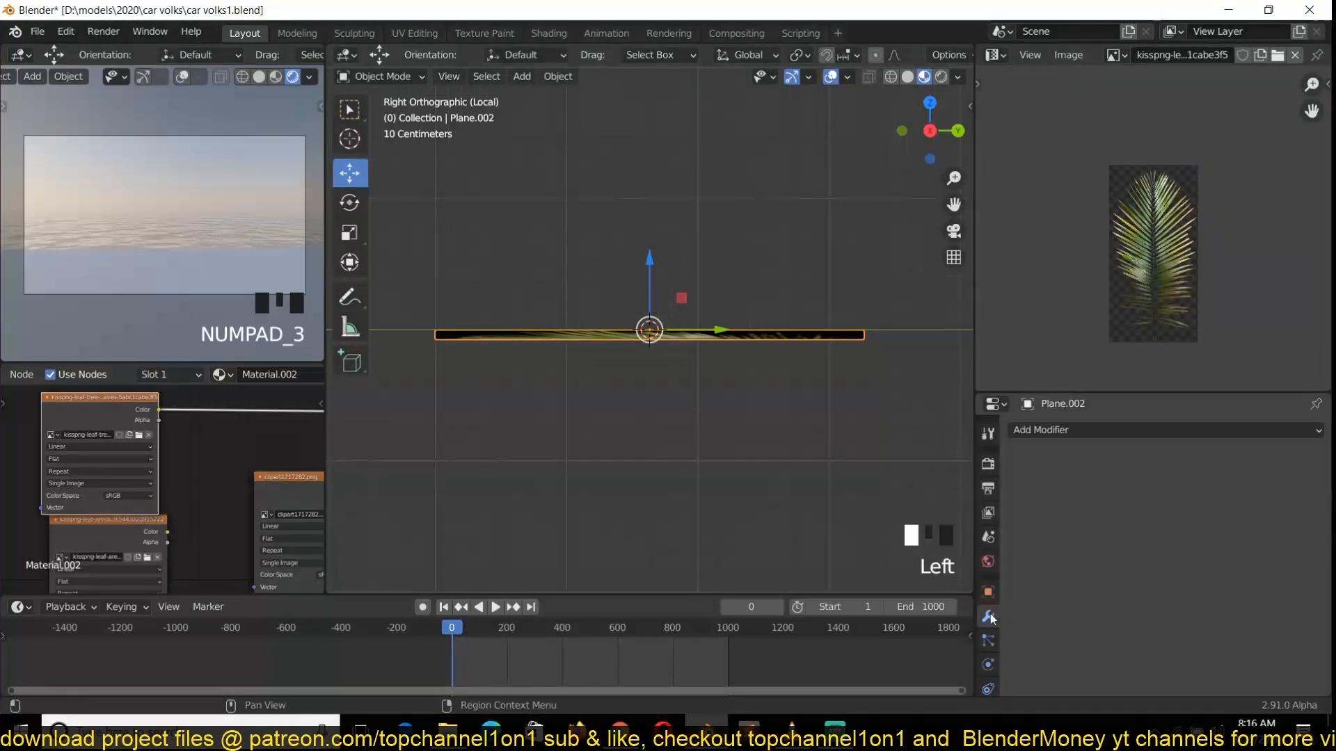
click(1038, 431)
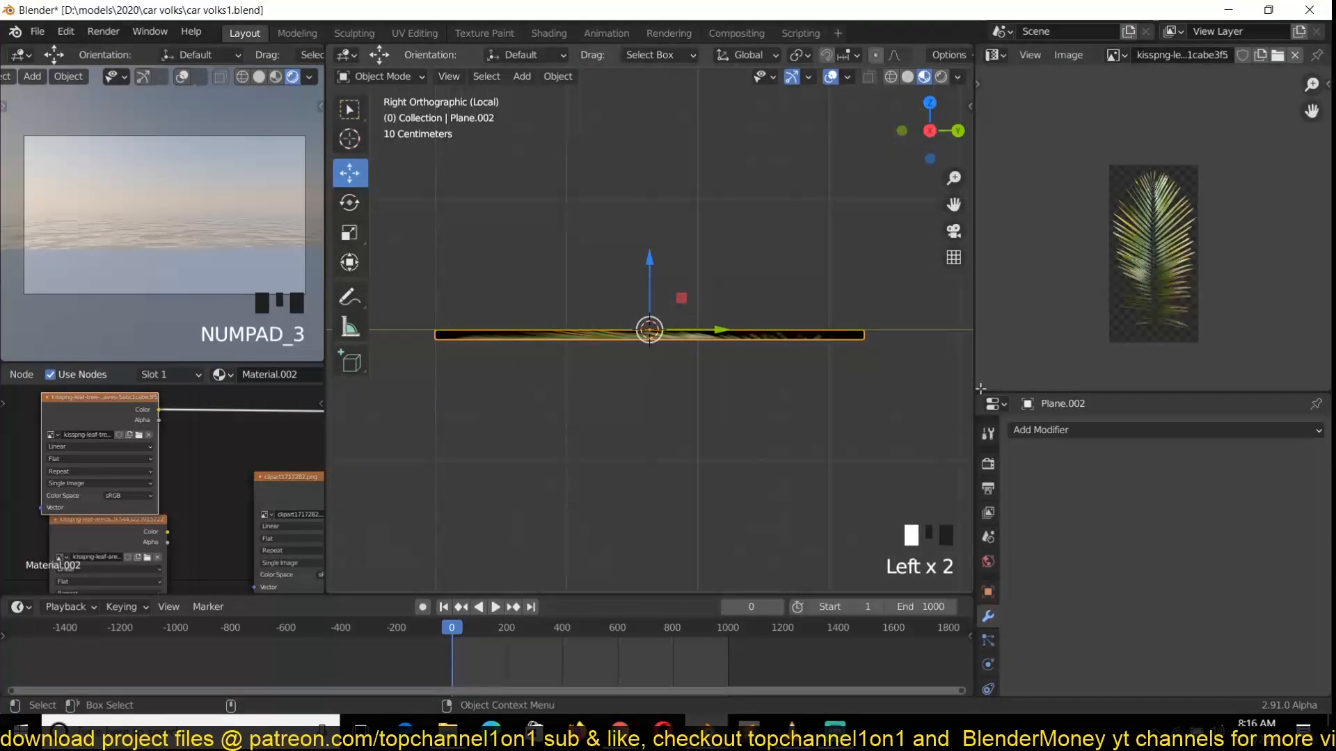
click(1156, 431)
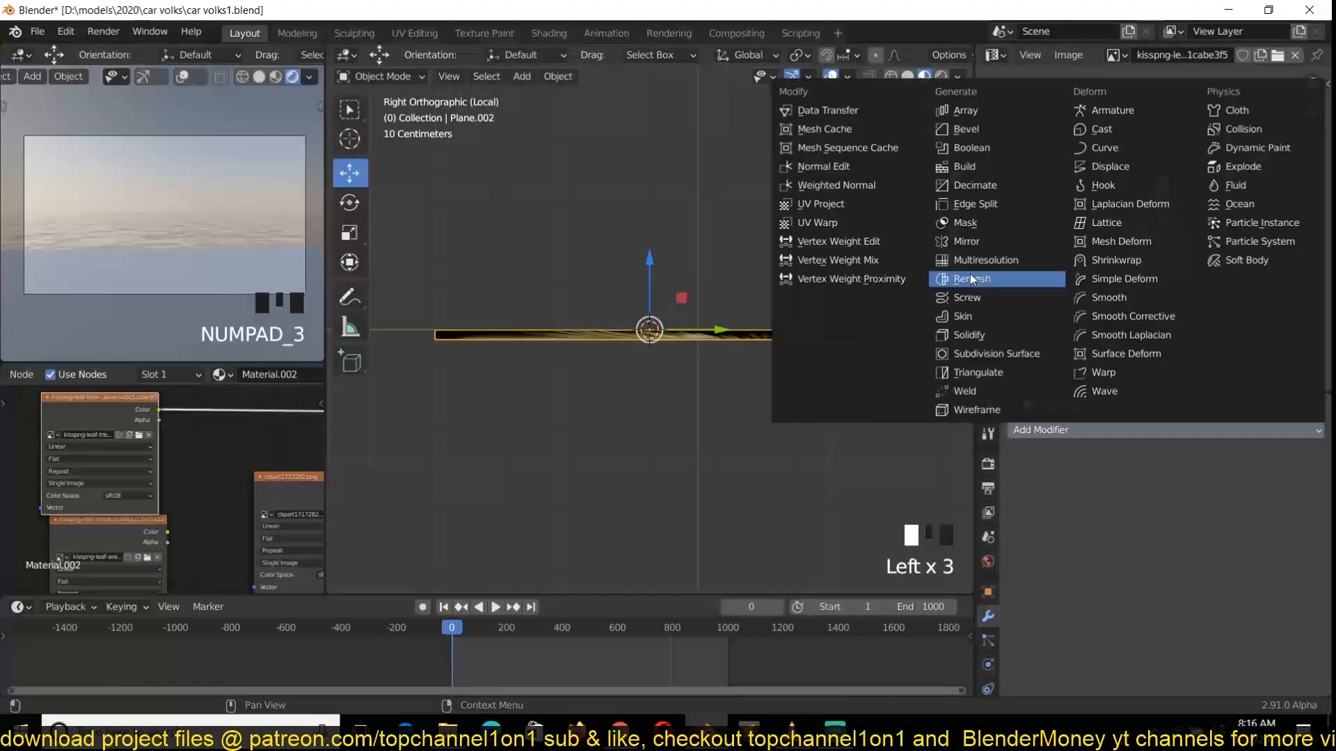
click(1140, 281)
click(1151, 490)
Step: Try the leaf's 45° bend on the X, Y and Z axes, leaving it on Z
click(1195, 549)
click(1273, 550)
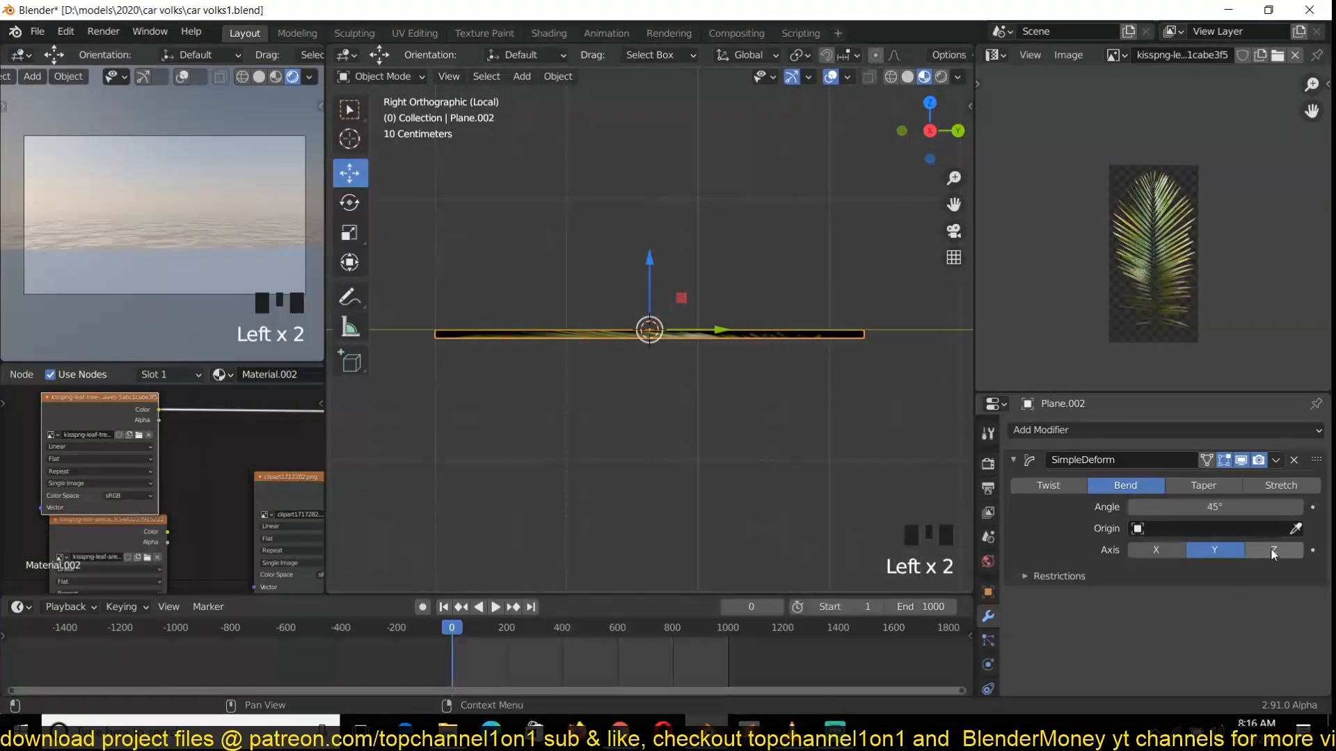
middle_drag(529, 480, 542, 471)
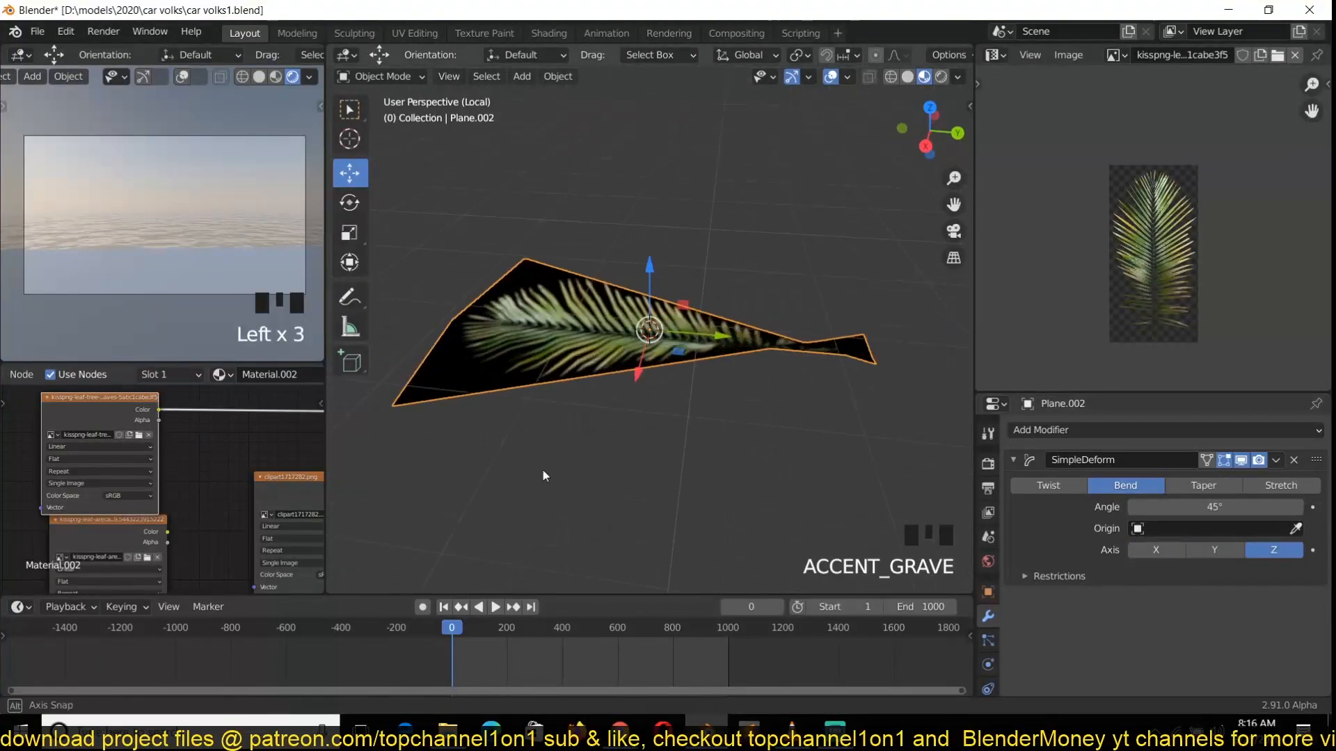
click(1203, 548)
click(1163, 550)
click(1229, 550)
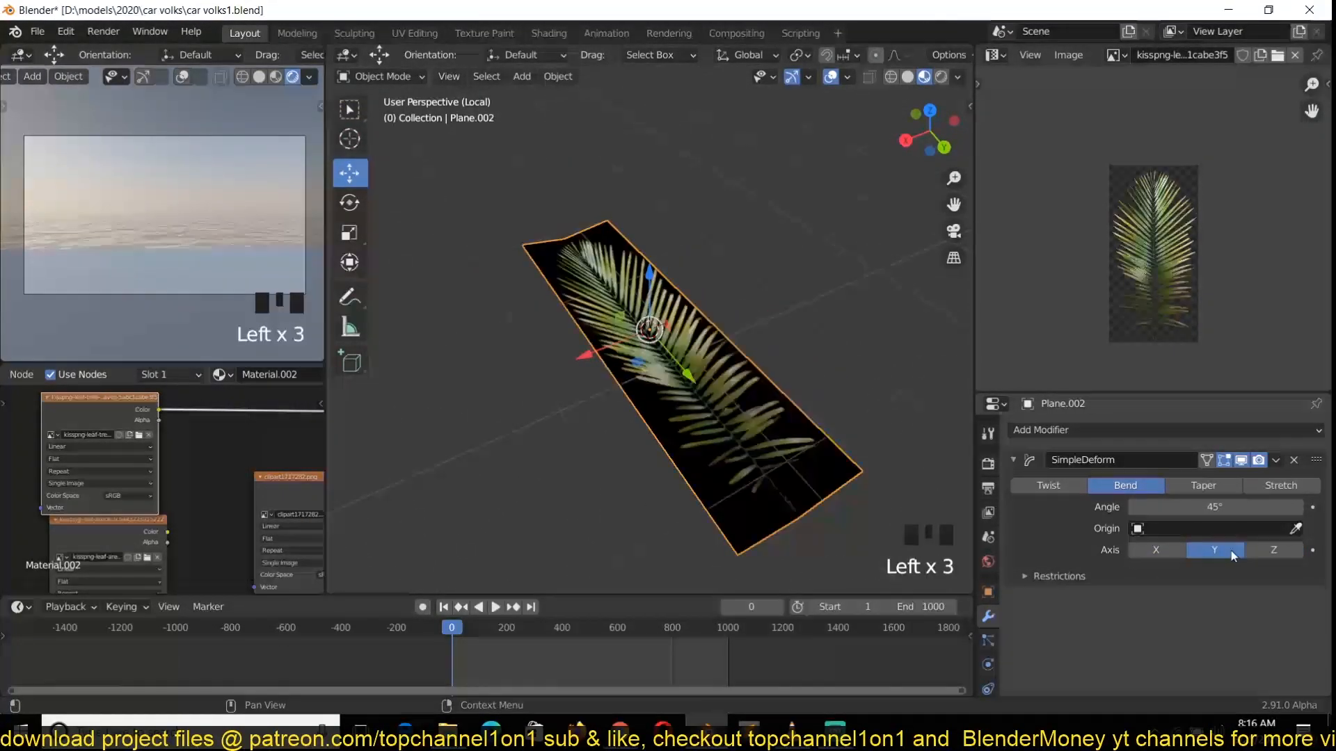
click(1273, 549)
Step: Try rotating the whole leaf mesh 90° about the X axis in Edit Mode
key(Tab)
text(a)
text(rx90)
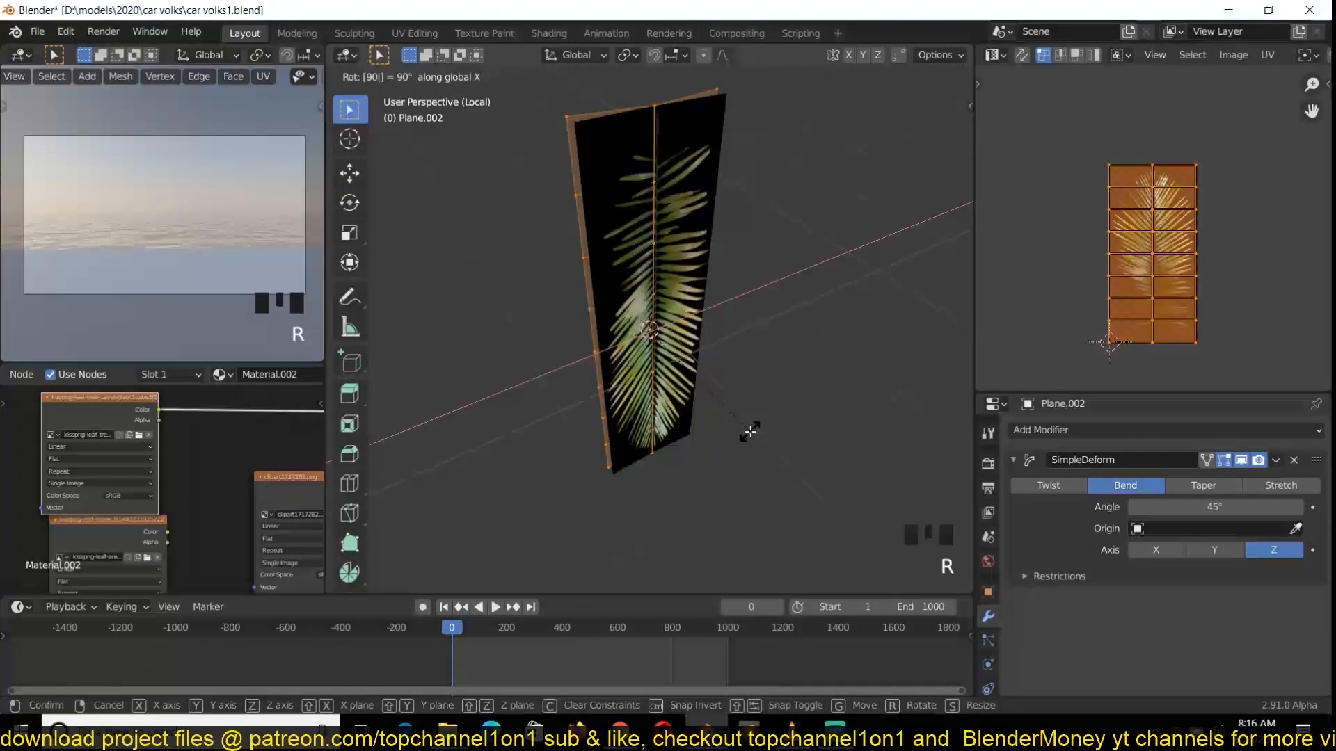
key(Return)
key(Tab)
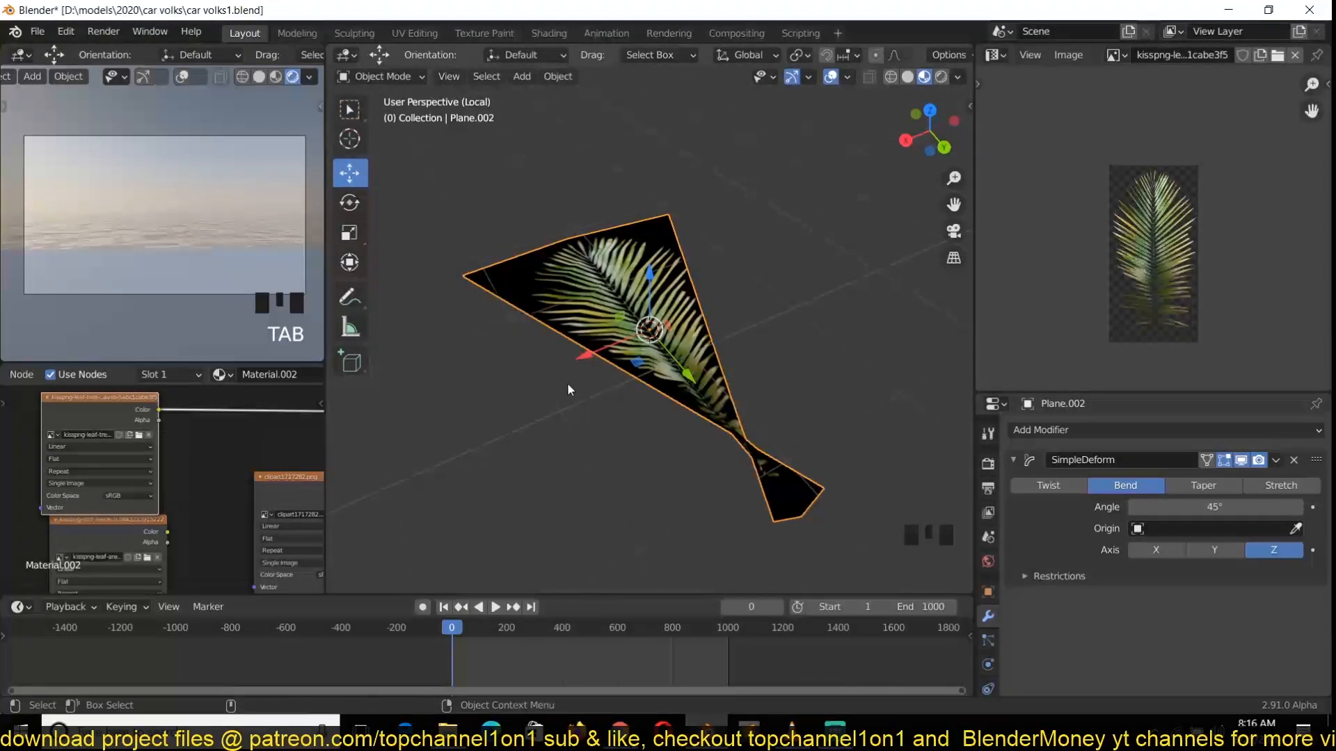
Step: Snap the 3D cursor to the middle vertex of the leaf's stem end and set the leaf's origin there
key(KP_7)
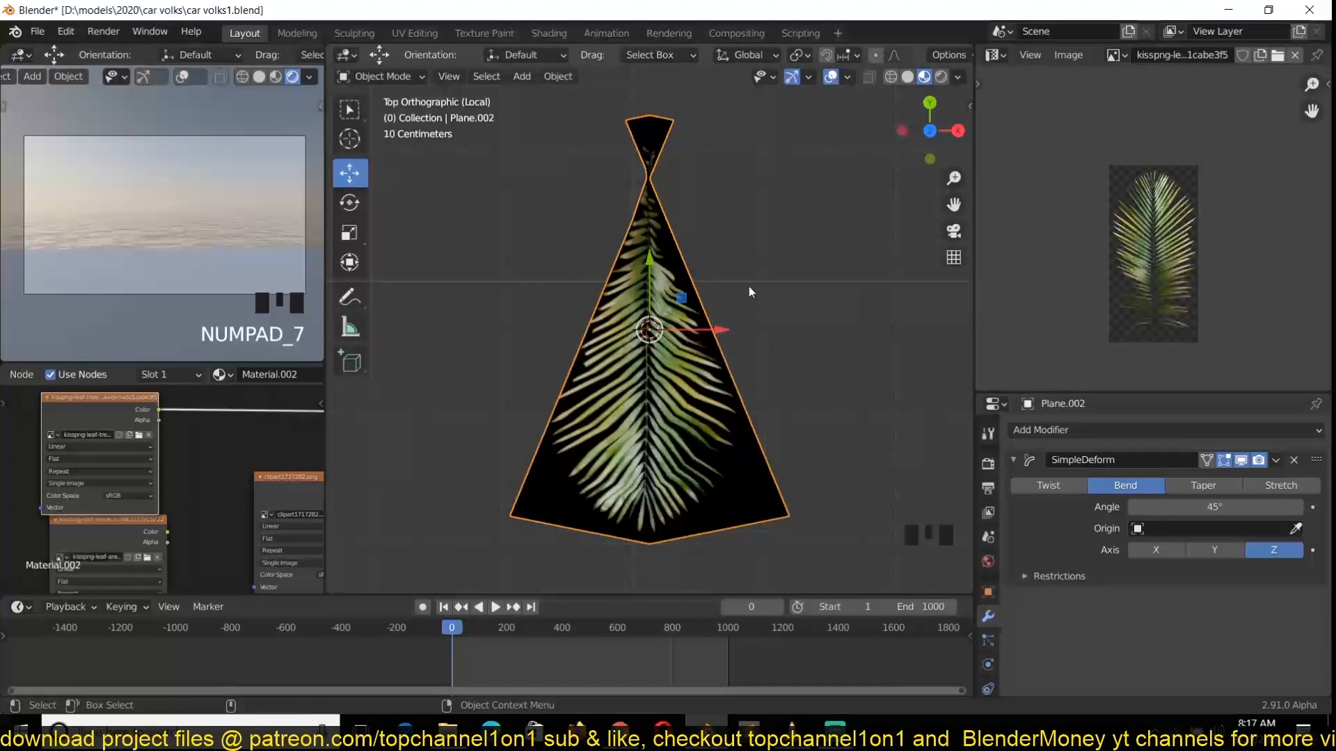
key(Tab)
key(a)
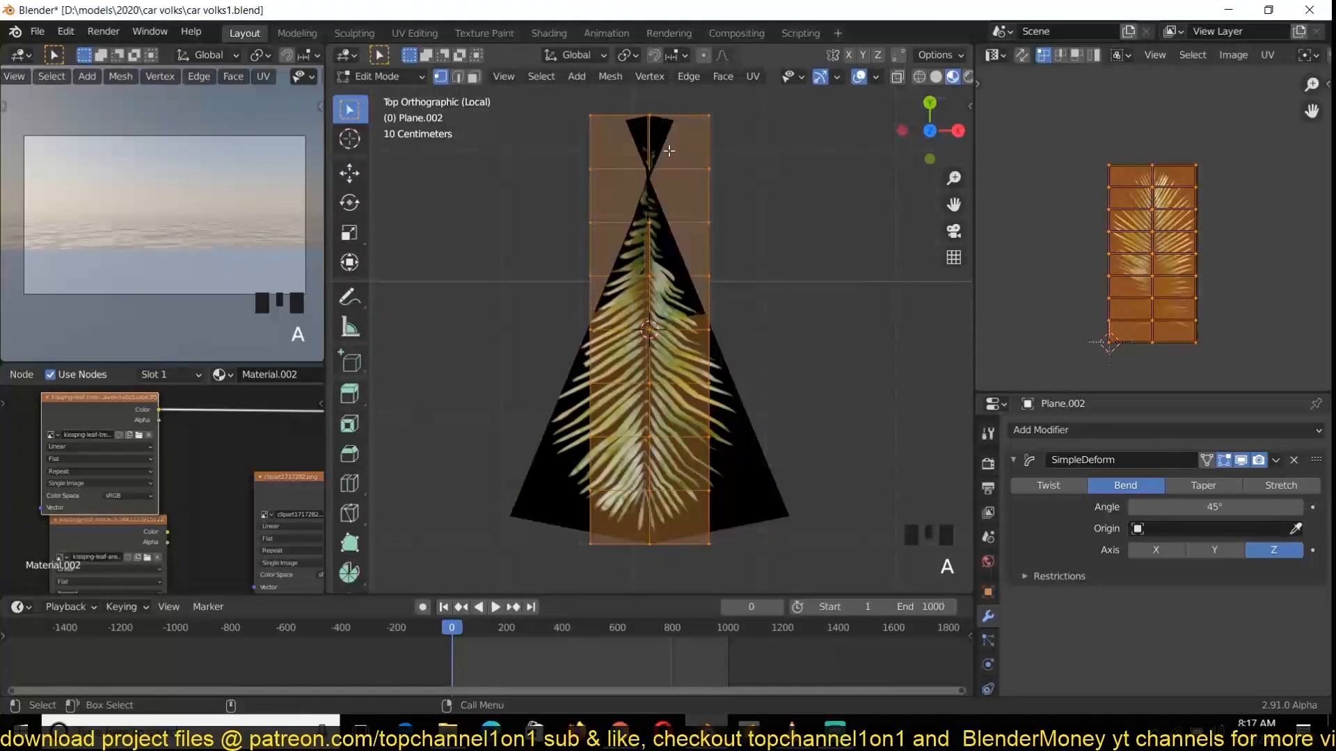
click(655, 119)
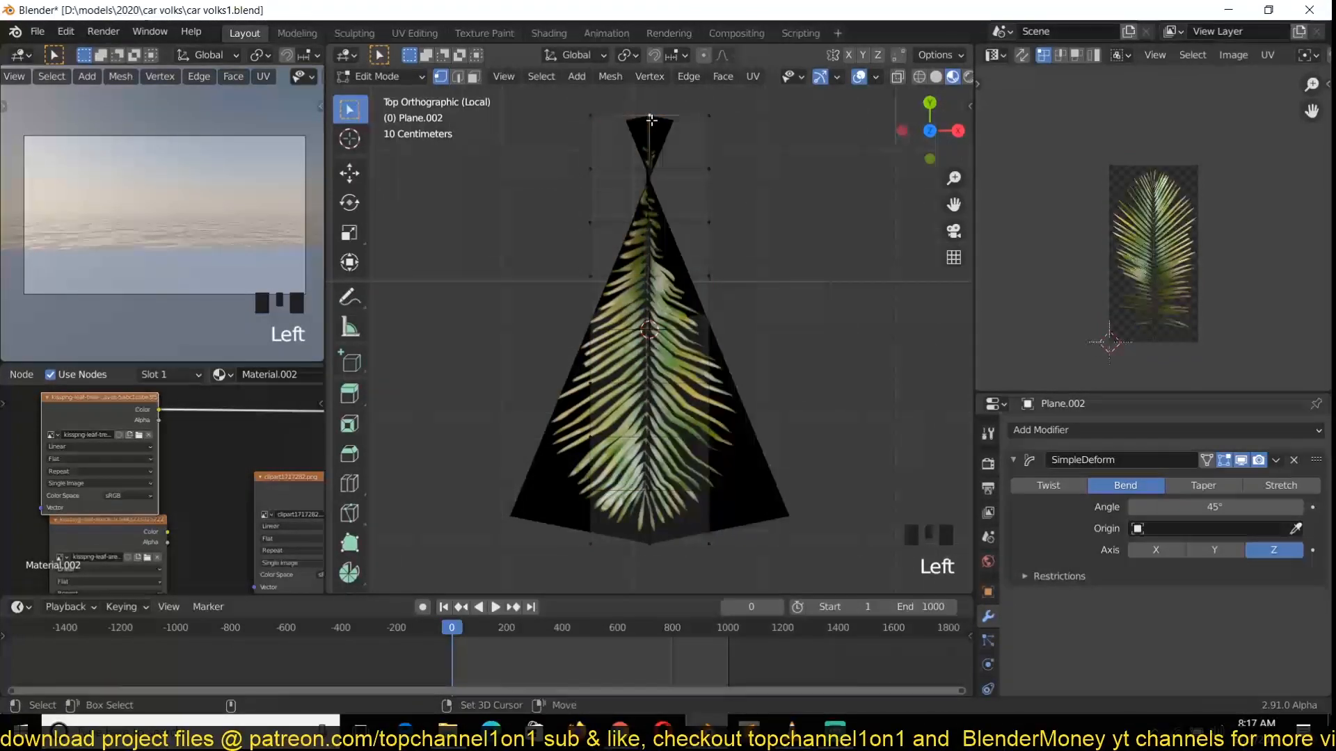
key(shift+s)
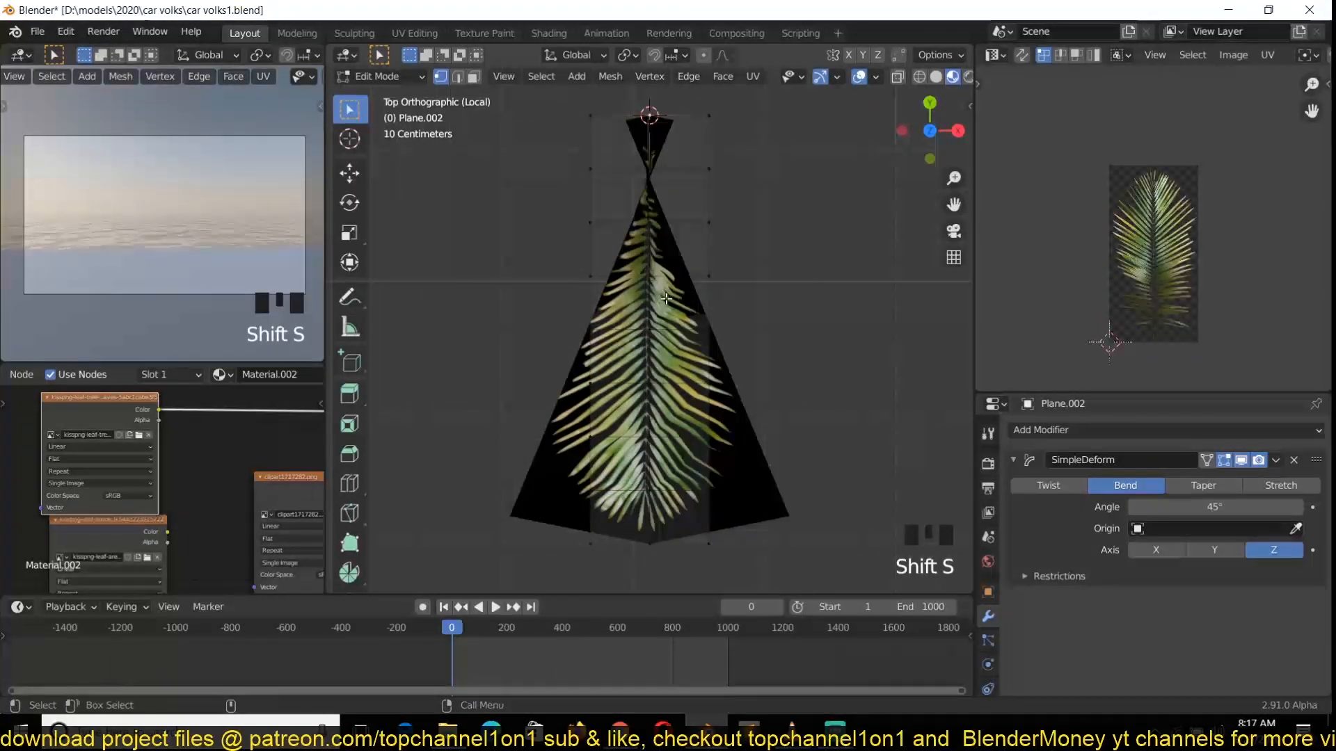
key(Tab)
right_click(660, 217)
mouse_move(696, 262)
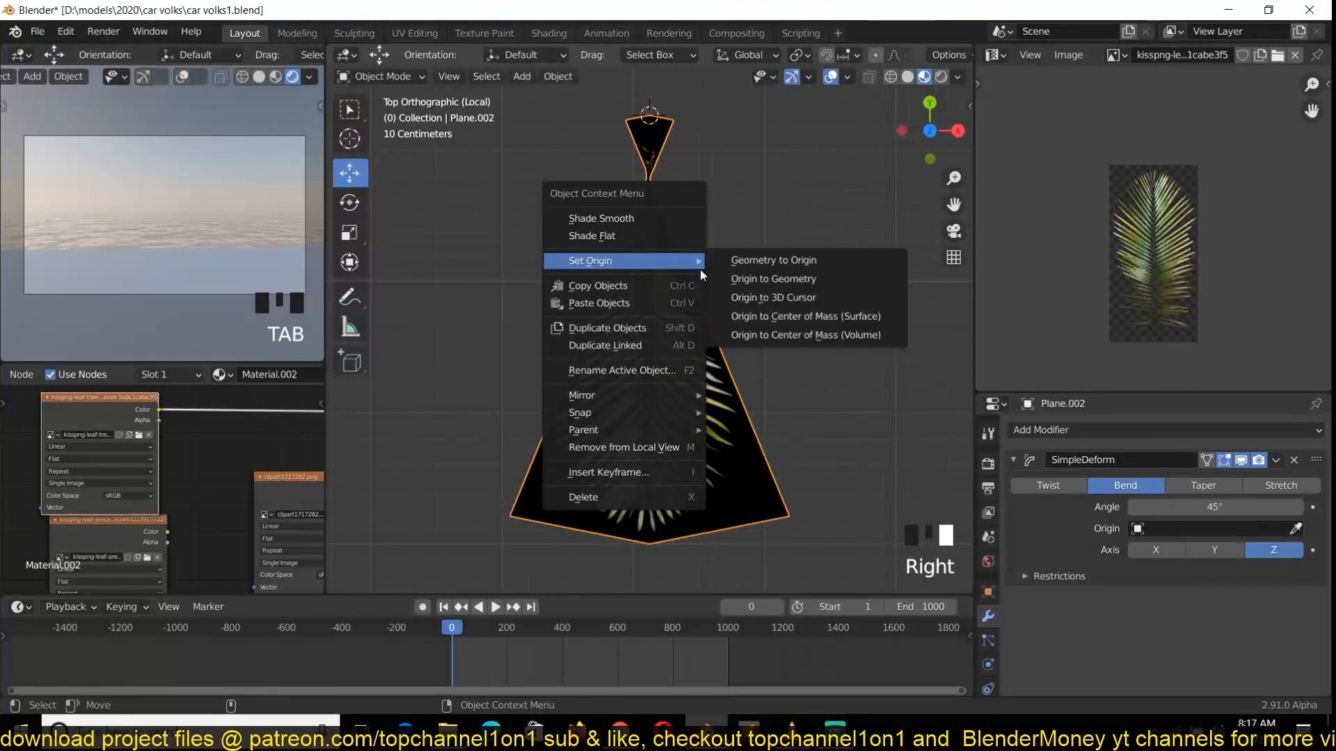
click(823, 298)
Step: Compare the Simple Deform bend on the X and Y axes and leave the axis on Y
click(1214, 550)
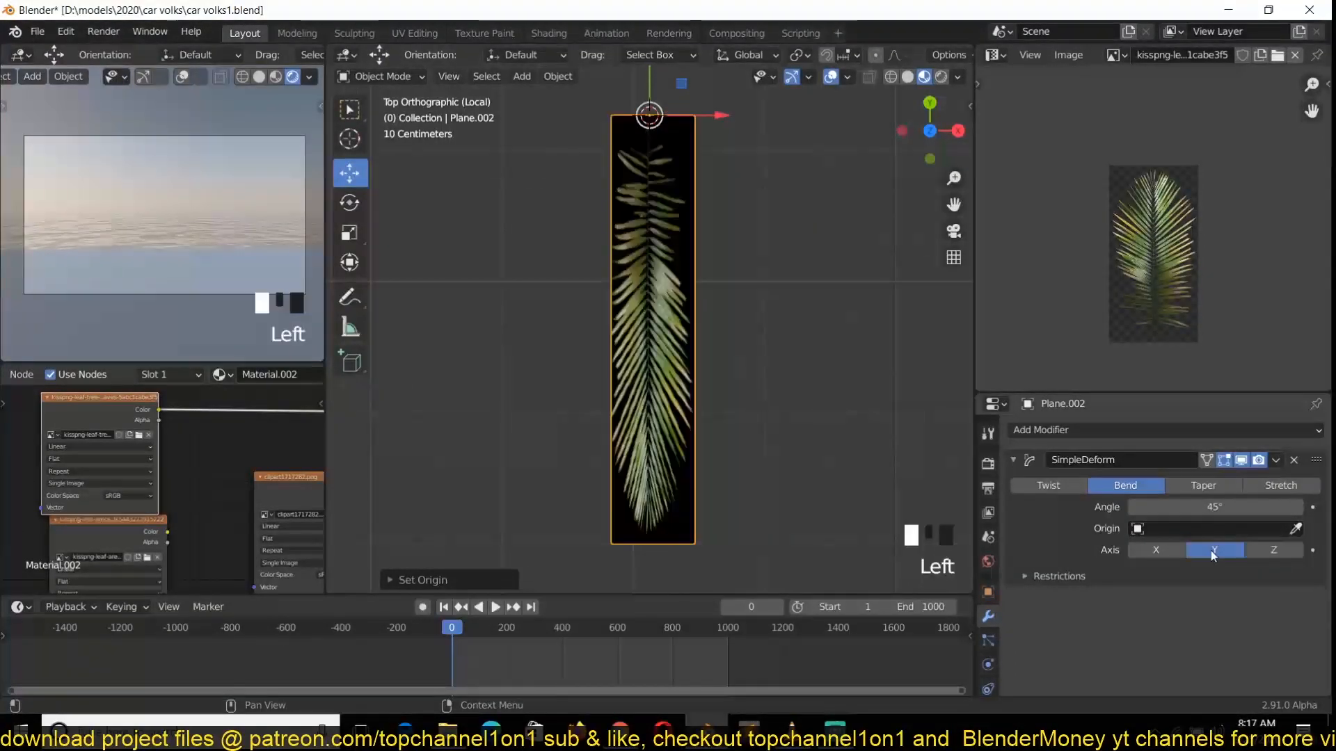
key(grave)
middle_drag(679, 416, 627, 201)
click(1156, 550)
middle_drag(731, 487, 762, 520)
click(1210, 550)
middle_drag(730, 445, 647, 407)
key(KP_3)
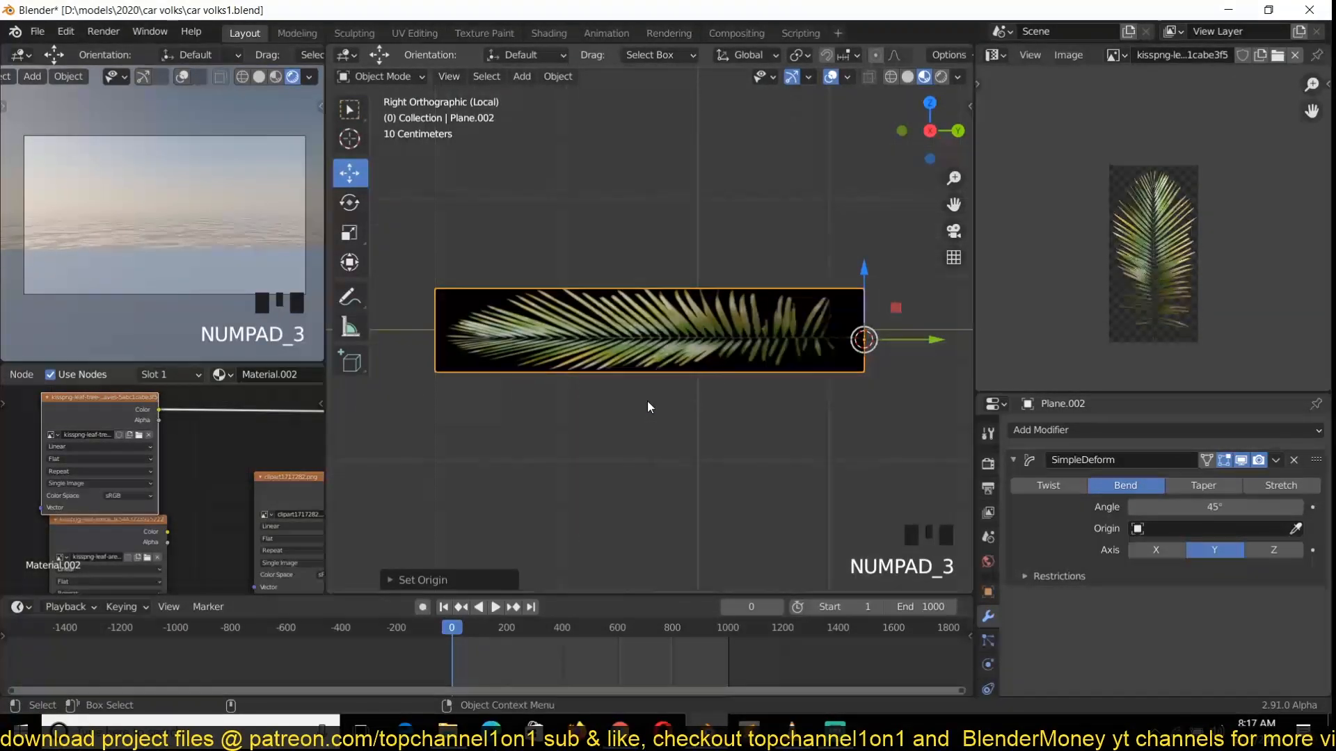
Step: Select the whole leaf mesh and set the transform pivot point to the 3D cursor
key(Tab)
key(a)
key(grave)
middle_drag(645, 398, 569, 417)
key(r)
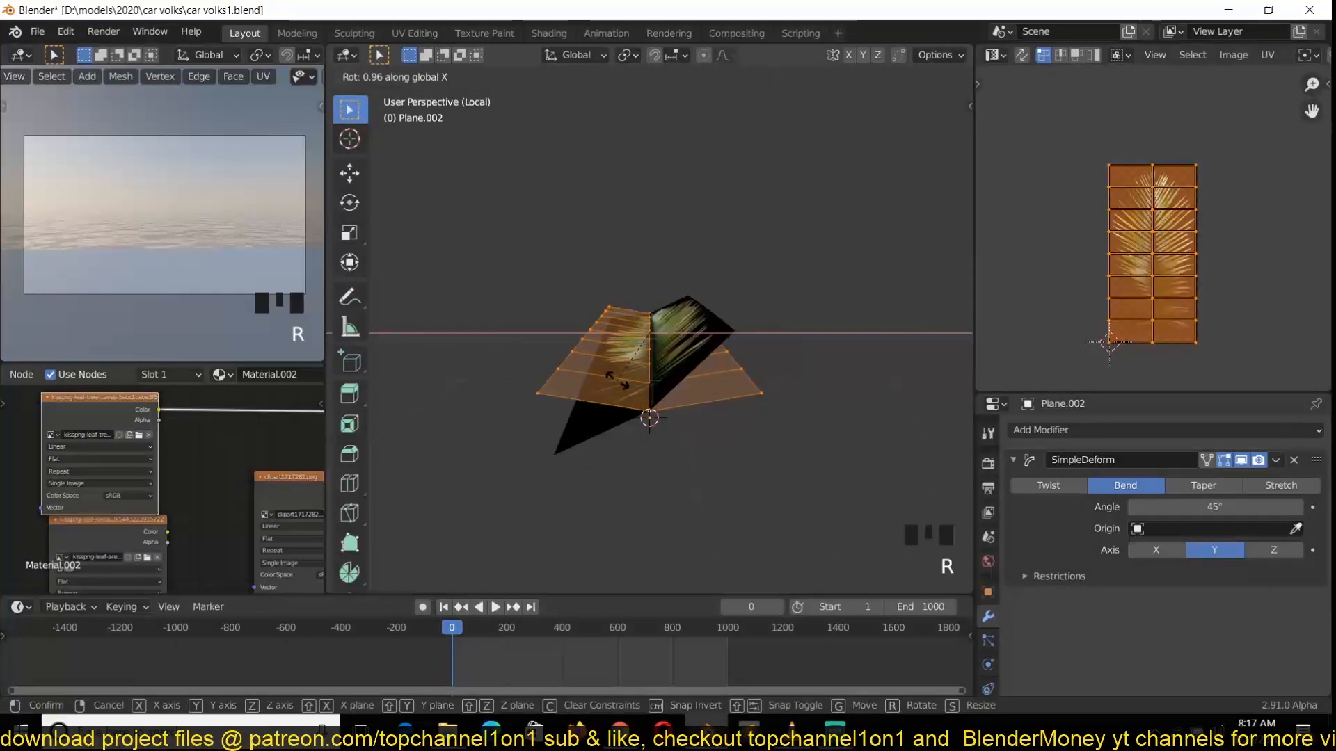
key(Escape)
key(period)
click(775, 384)
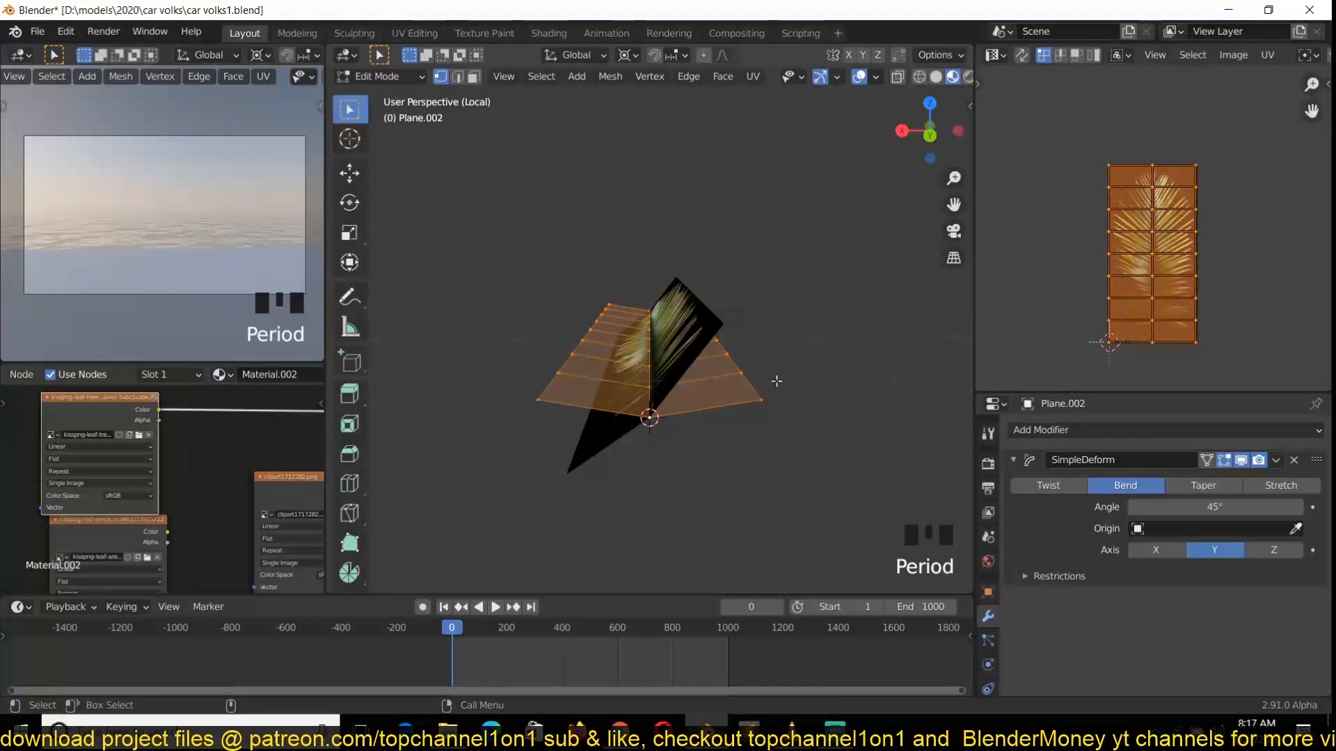
key(r)
key(x)
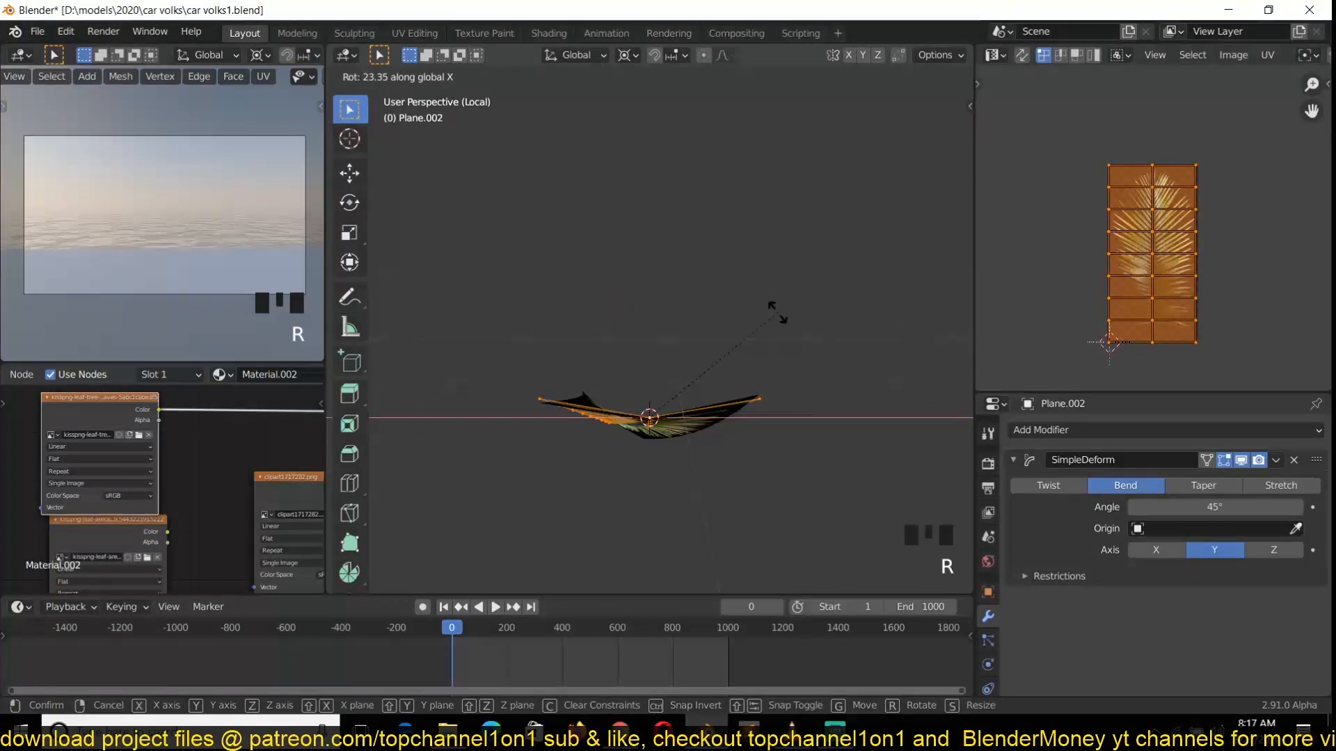
click(649, 136)
Step: Rotate the whole leaf mesh 90° in the right view around the 3D cursor so it stands upright from its stem
key(KP_3)
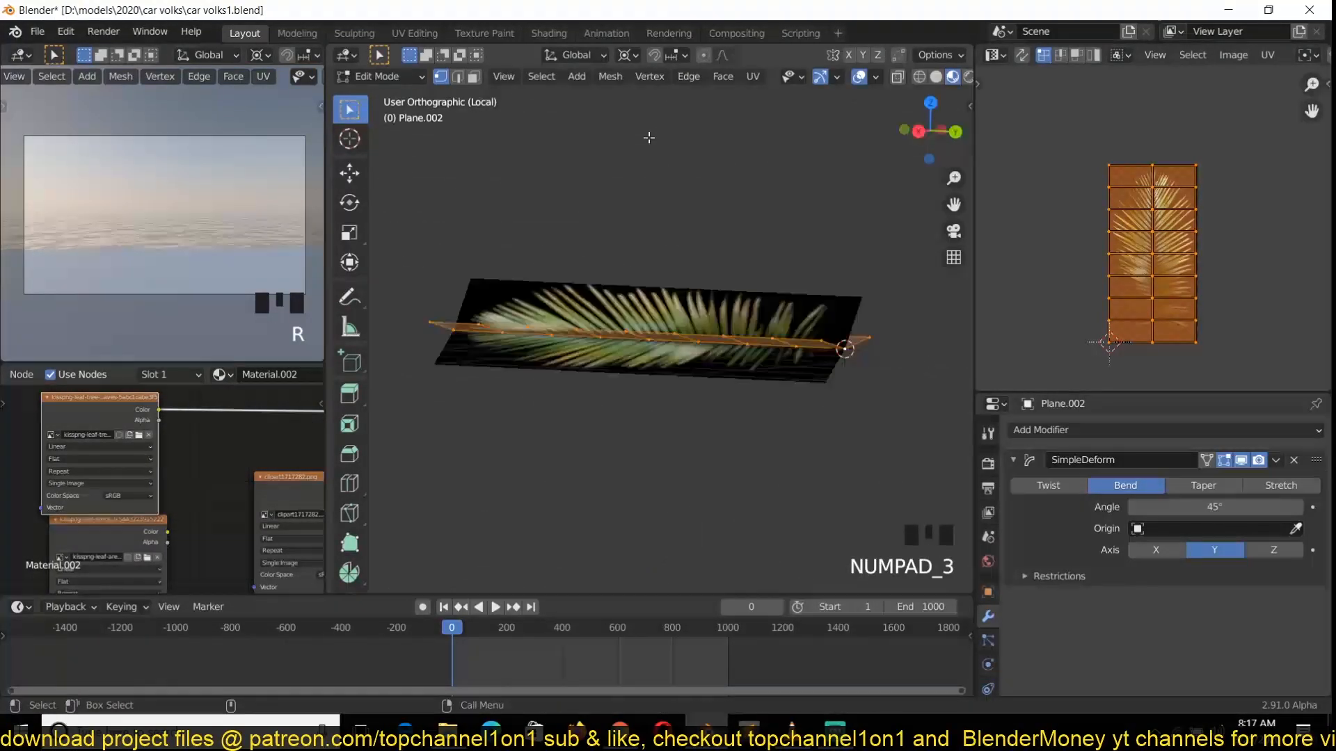
text(r90)
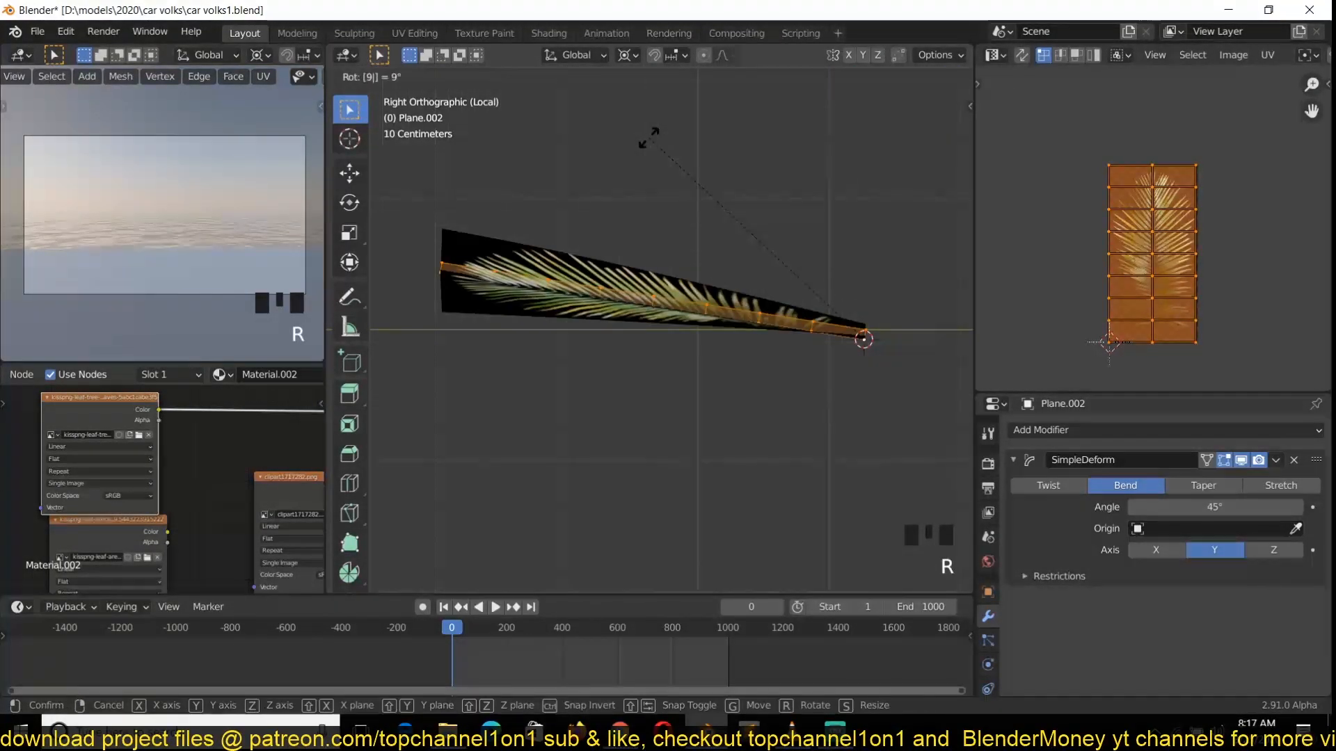
key(minus)
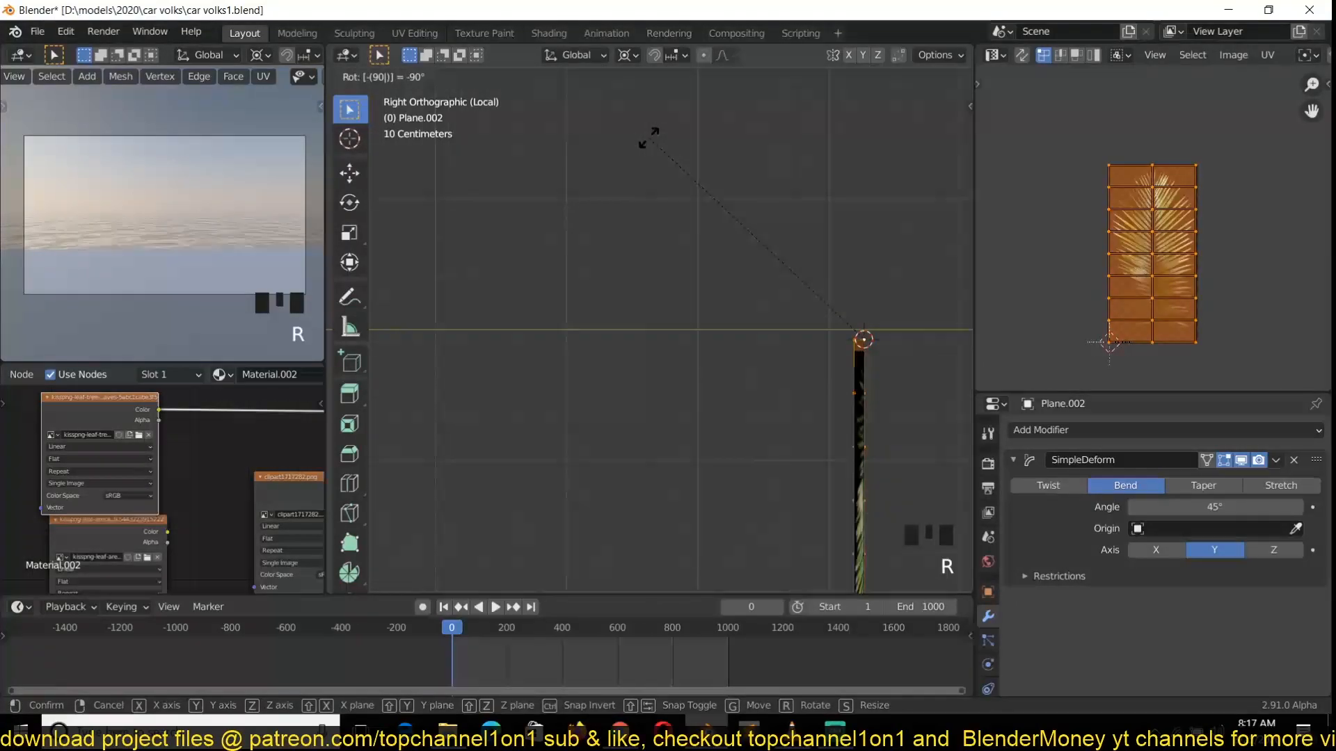
text(9)
key(Escape)
text(r90)
key(Return)
key(KP_3)
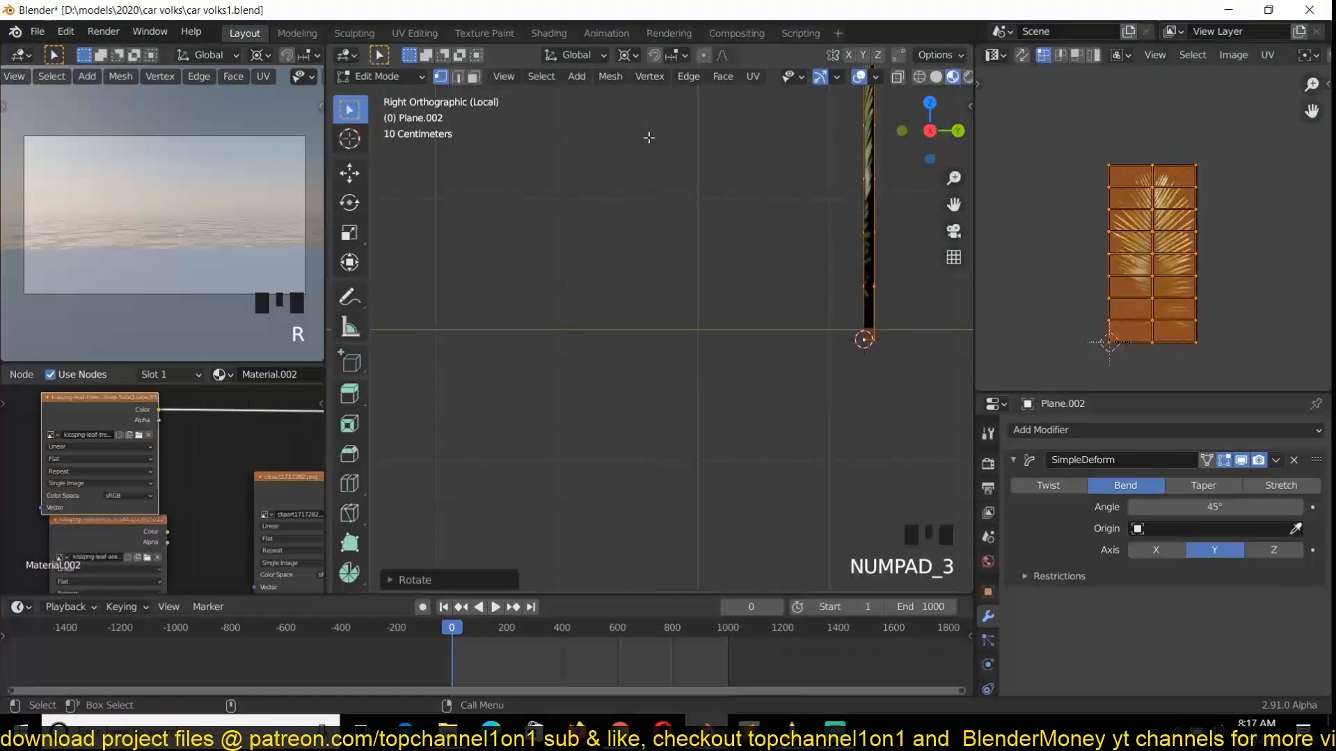
Step: Rotate the whole leaf mesh 90° around the global Z axis in the front view and return to Object Mode
key(KP_1)
scroll(668, 157, down, 6)
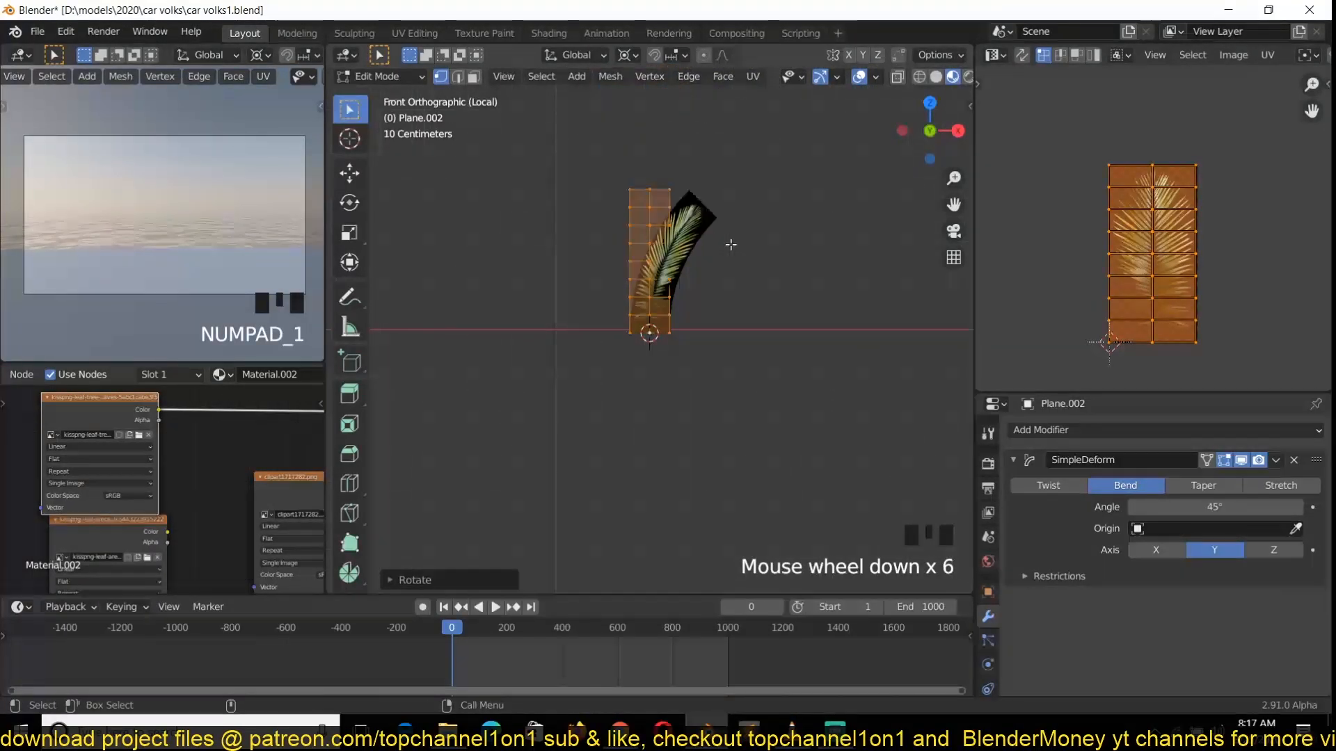
scroll(735, 225, up, 1)
text(r90)
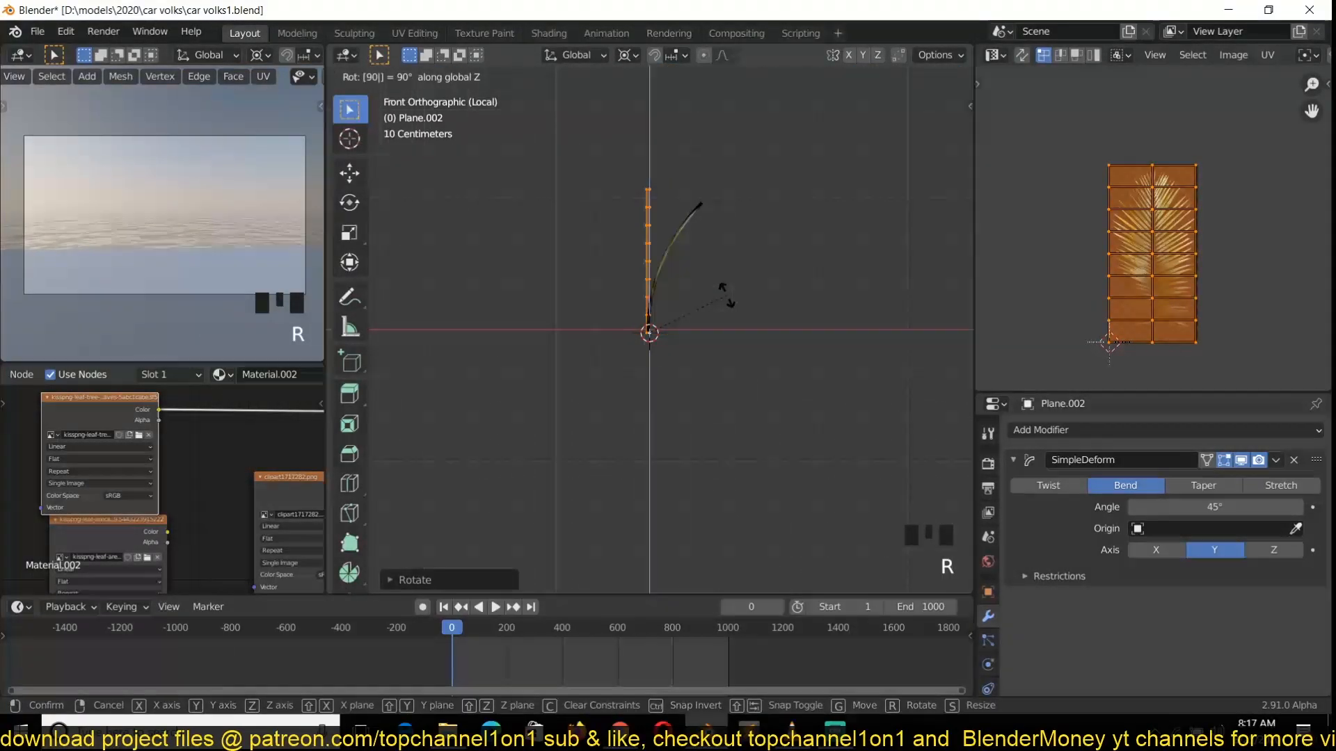
key(Return)
key(Tab)
Step: Increase the leaf's Simple Deform bend angle to 121° so that it arches over from its stem
scroll(665, 316, up, 4)
middle_drag(666, 316, 709, 186)
scroll(708, 190, down, 4)
mouse_move(708, 237)
shift+middle_down()
mouse_move(717, 377)
mouse_move(643, 344)
mouse_move(679, 348)
shift+middle_up()
scroll(716, 374, up, 4)
drag(1210, 509, 1284, 509)
middle_drag(786, 425, 632, 332)
scroll(805, 427, up, 5)
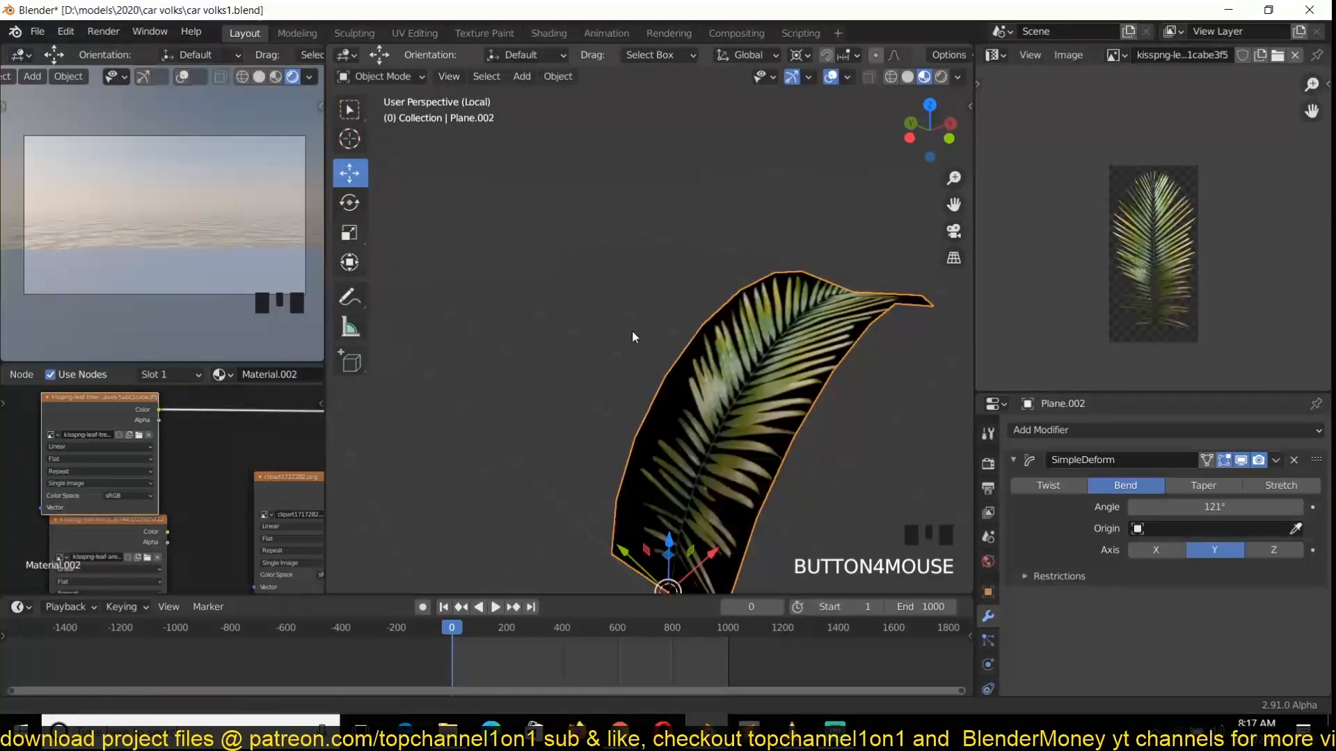
Step: Move the two unused image texture nodes out of the way below the leaf texture in the material's node tree
scroll(153, 446, down, 3)
middle_drag(268, 464, 120, 441)
scroll(389, 480, down, 2)
middle_drag(82, 496, 215, 440)
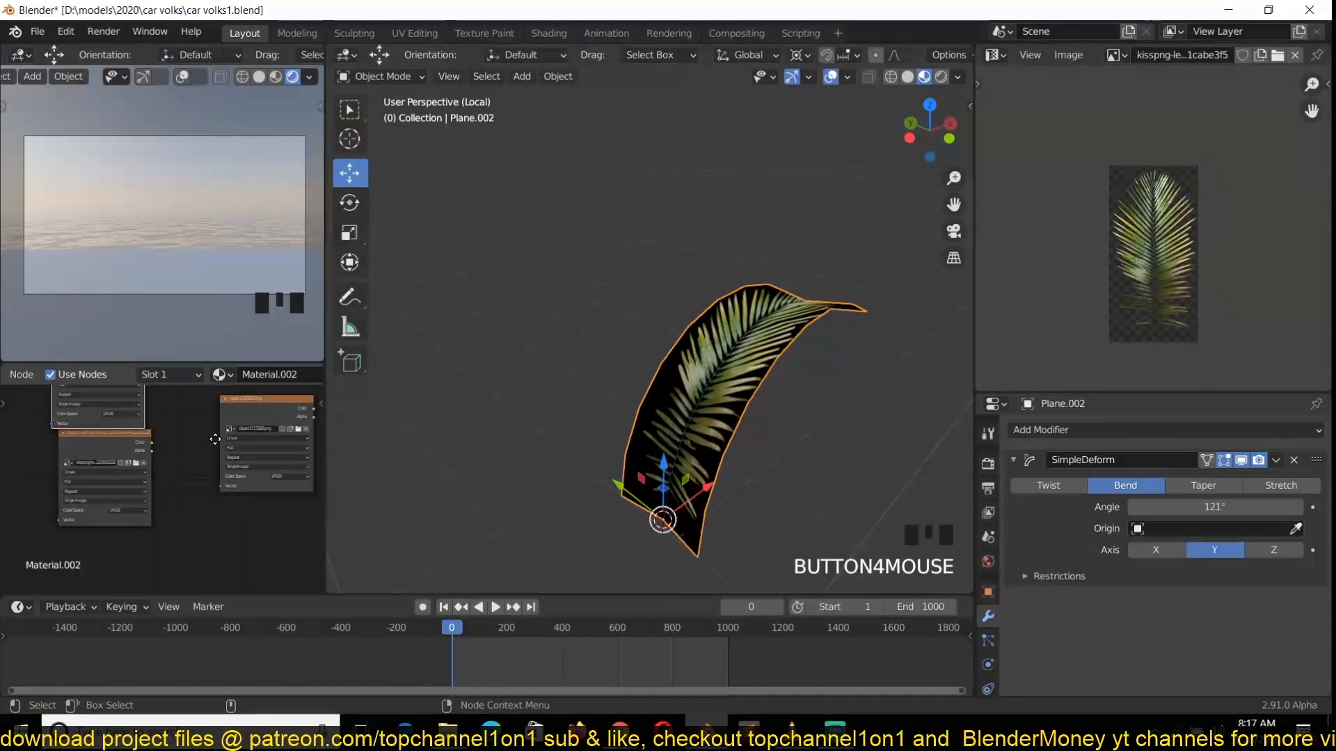
drag(136, 446, 74, 512)
drag(245, 416, 122, 530)
scroll(194, 407, down, 2)
middle_drag(192, 426, 147, 501)
scroll(146, 498, up, 3)
scroll(125, 474, down, 3)
Step: Connect the leaf image's Color to Base Color and its Alpha to Alpha on the Principled BSDF, and shade the leaf smooth
drag(108, 437, 257, 486)
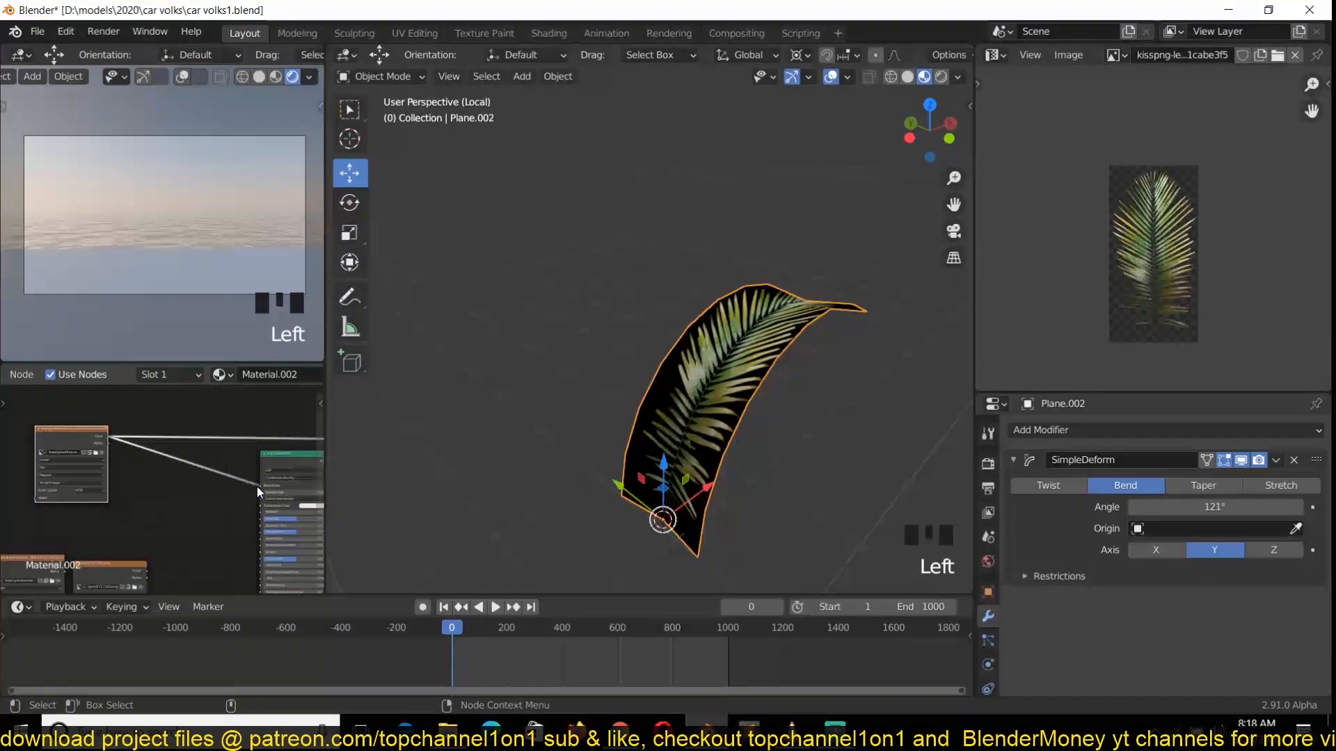
middle_drag(257, 486, 211, 472)
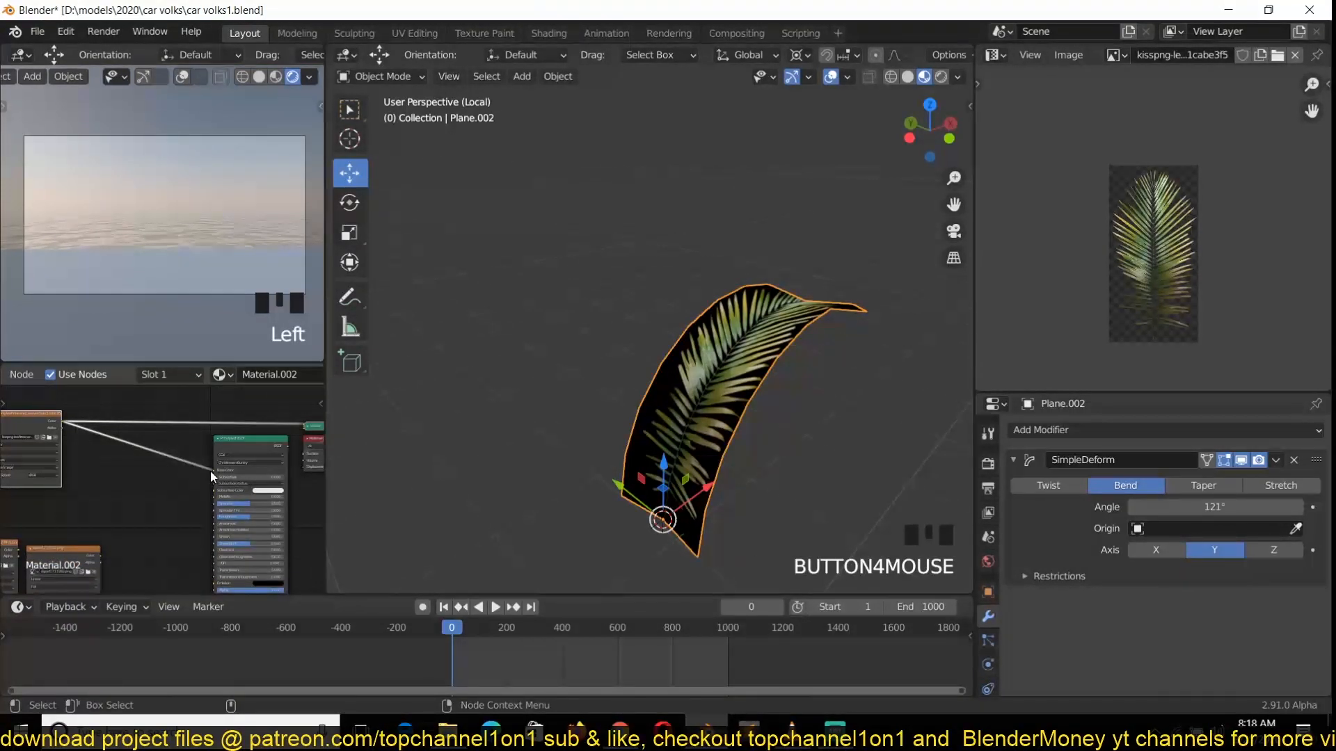
scroll(82, 419, down, 4)
drag(81, 415, 233, 536)
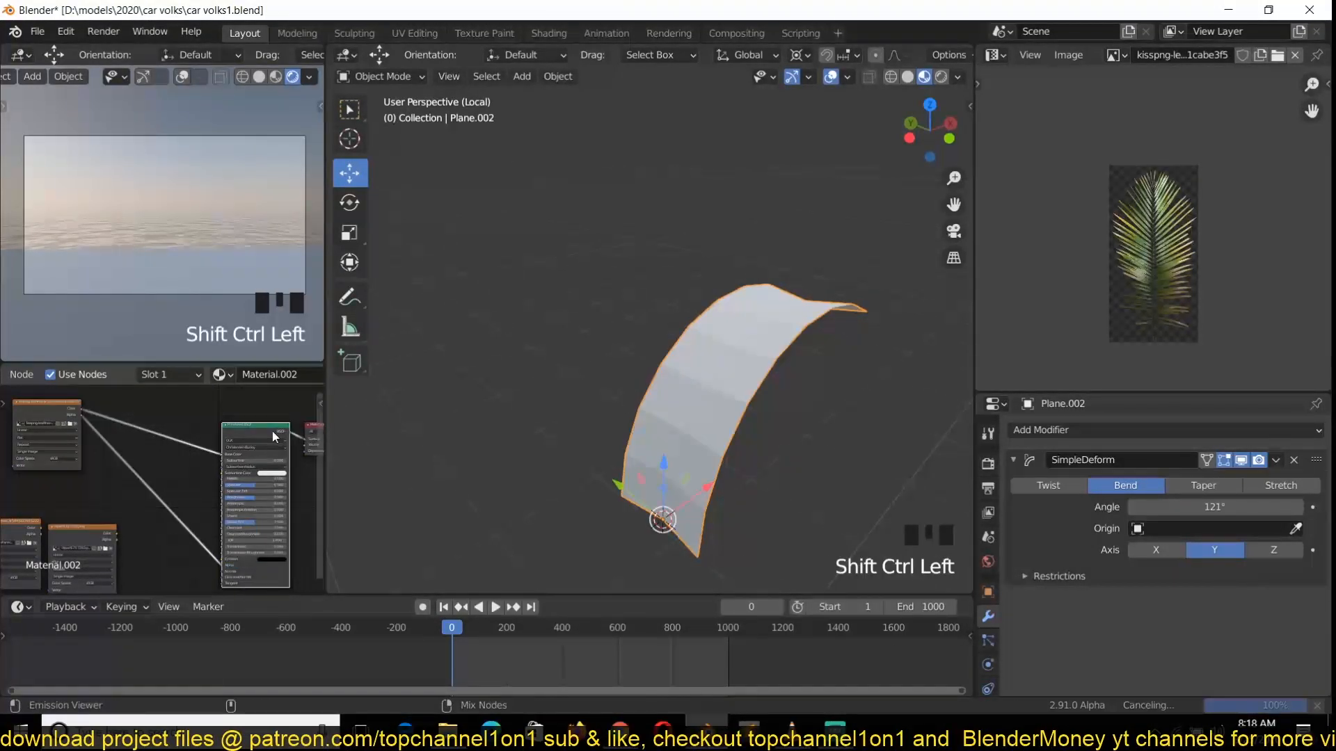
right_click(733, 320)
click(735, 332)
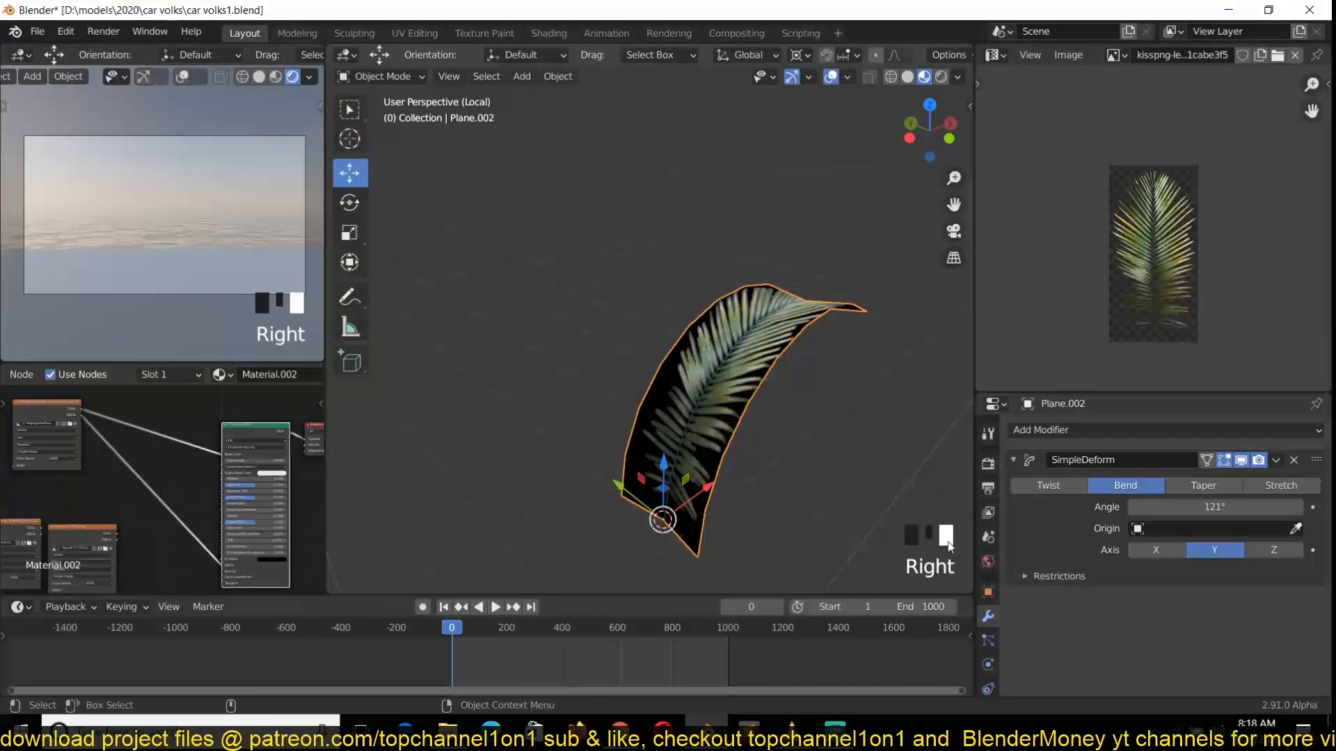
Step: Set the leaf material's blend mode to Alpha Blend and deselect the leaf
scroll(985, 661, down, 4)
click(983, 654)
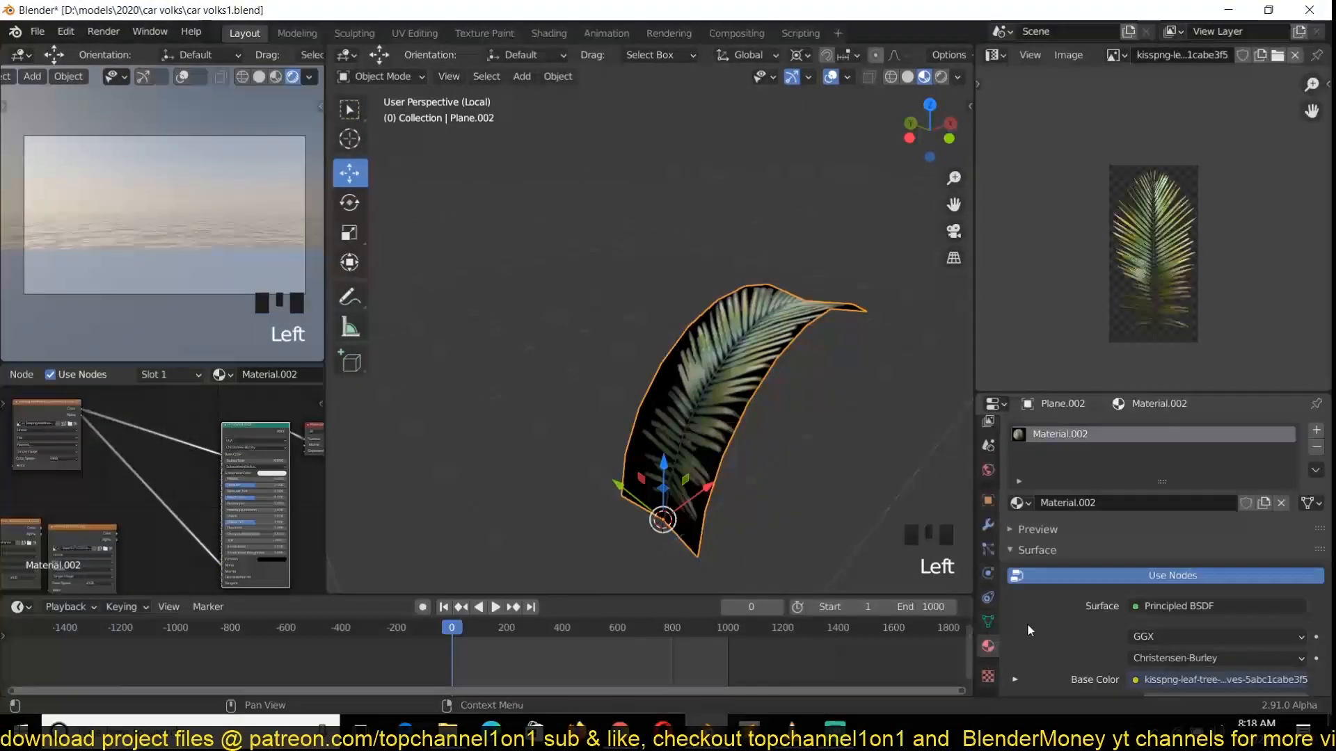
scroll(1036, 619, down, 20)
scroll(1037, 619, down, 4)
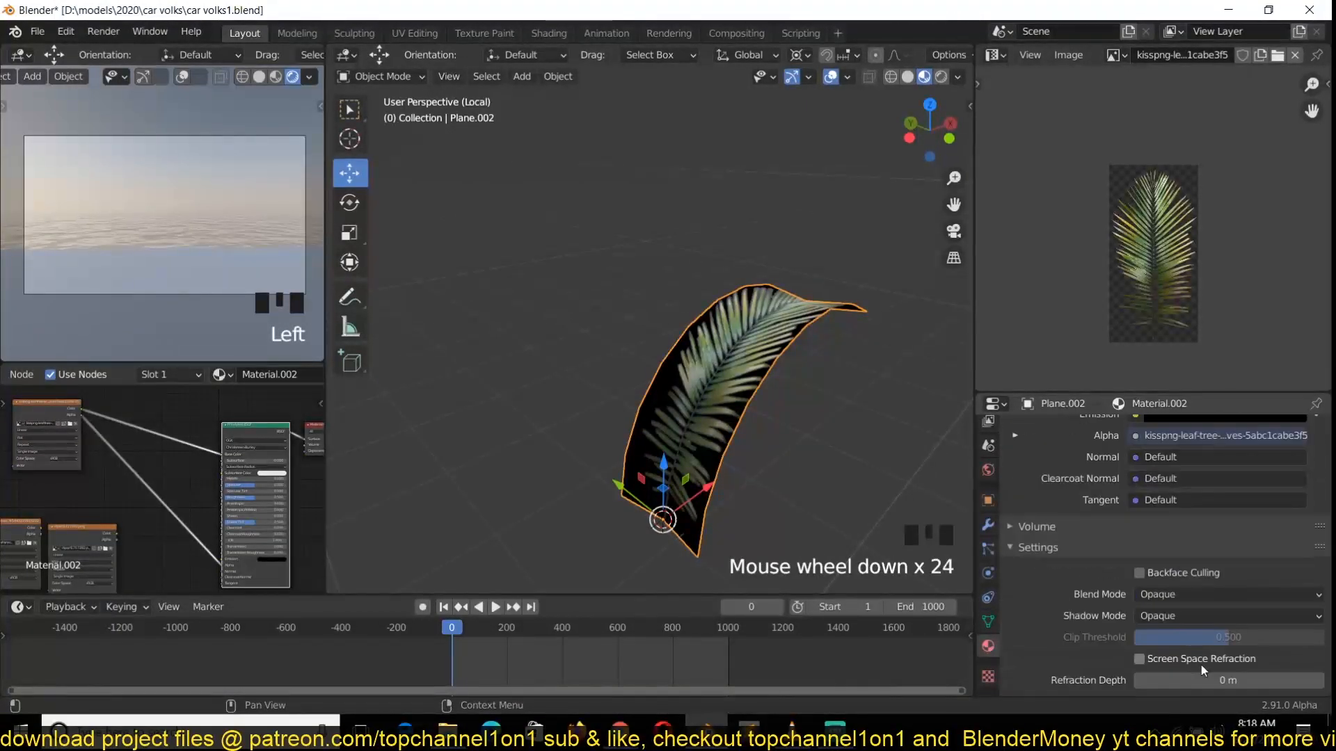
click(1221, 597)
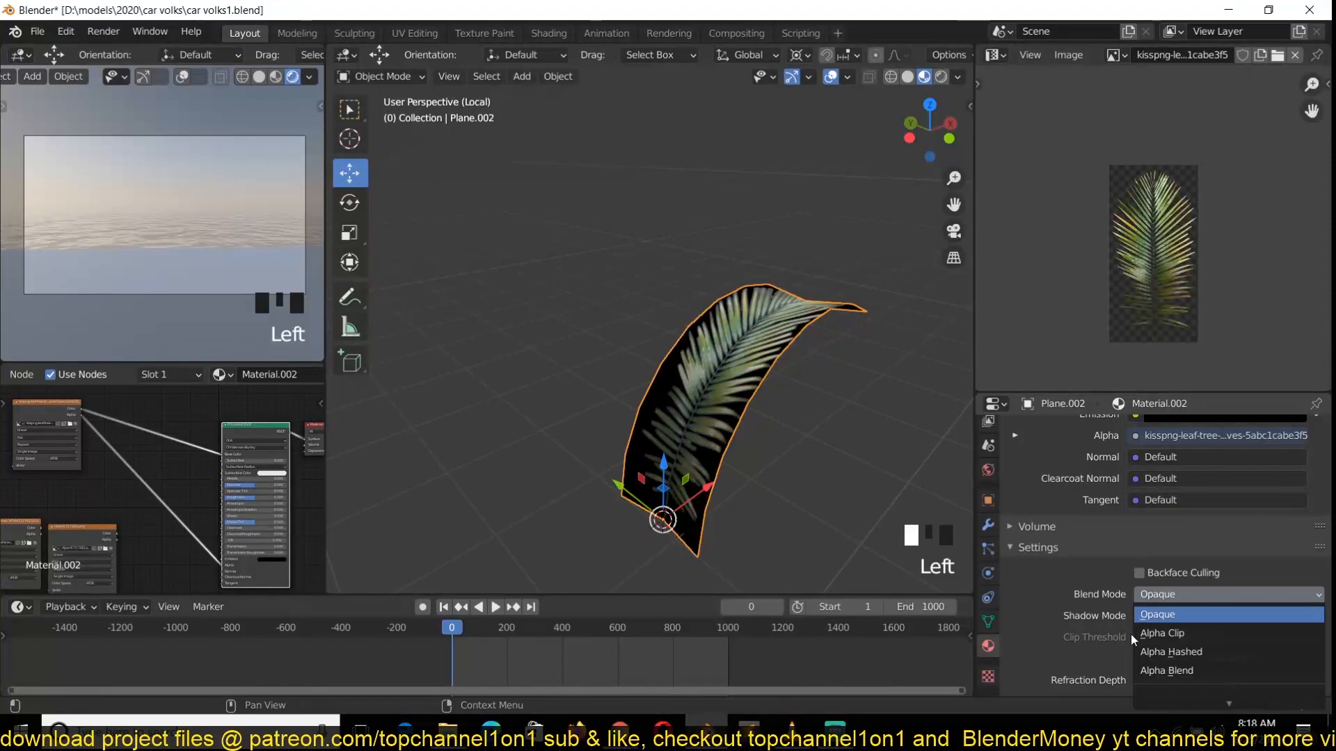
click(1166, 670)
key(alt+a)
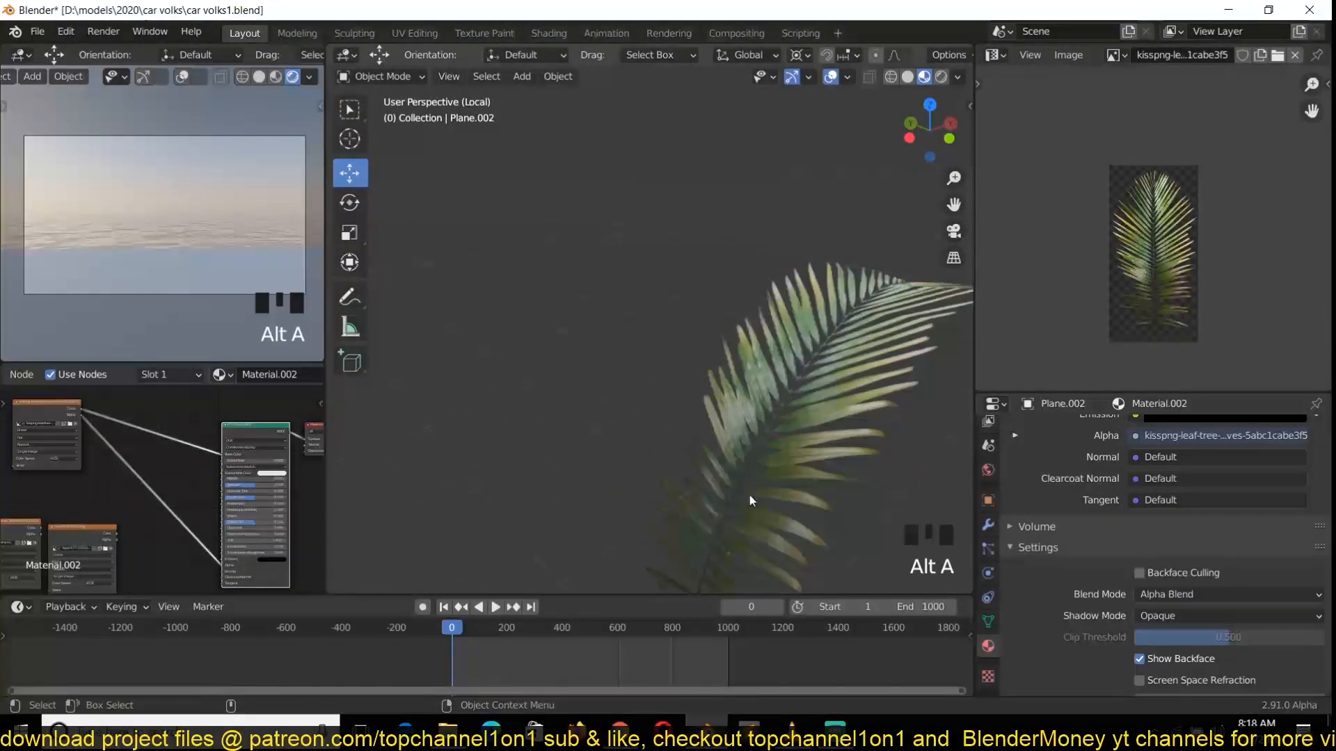
Step: Connect the leaf image texture to the Principled BSDF's Roughness input
scroll(746, 493, down, 4)
key(grave)
middle_drag(845, 487, 679, 466)
scroll(679, 466, up, 2)
scroll(139, 452, up, 2)
scroll(76, 410, down, 3)
drag(75, 410, 229, 499)
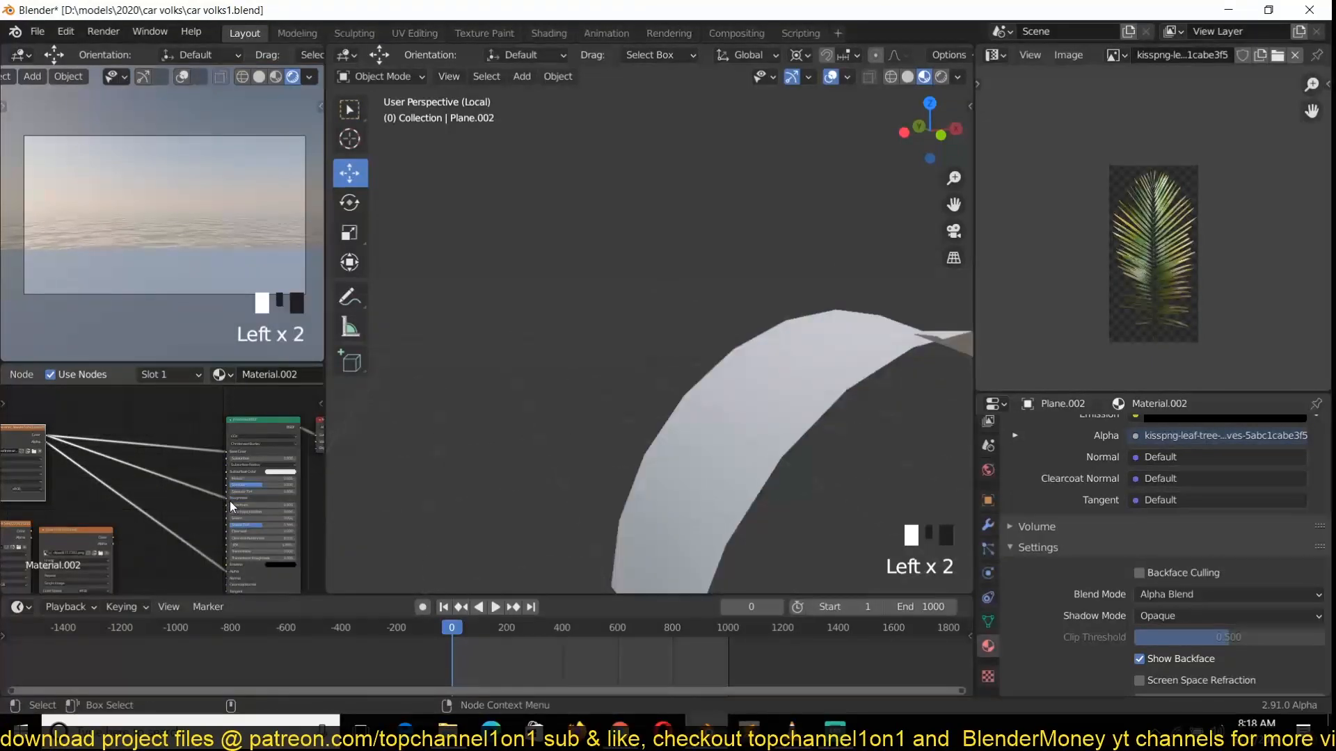
scroll(567, 485, up, 2)
key(grave)
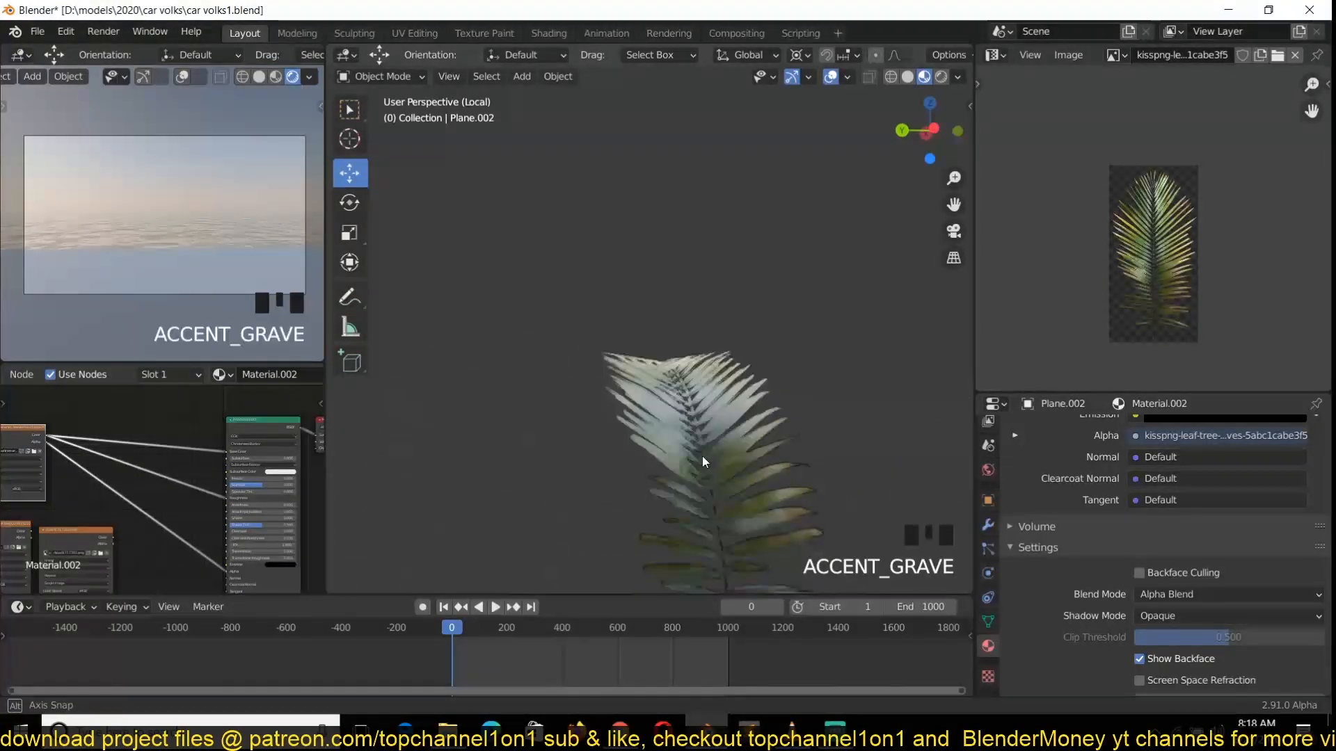
Step: Add a Math node set to Add on the link between the leaf texture and the Roughness input
middle_drag(720, 427, 713, 431)
scroll(143, 519, up, 2)
middle_drag(143, 519, 153, 481)
middle_drag(556, 438, 546, 465)
key(shift+a)
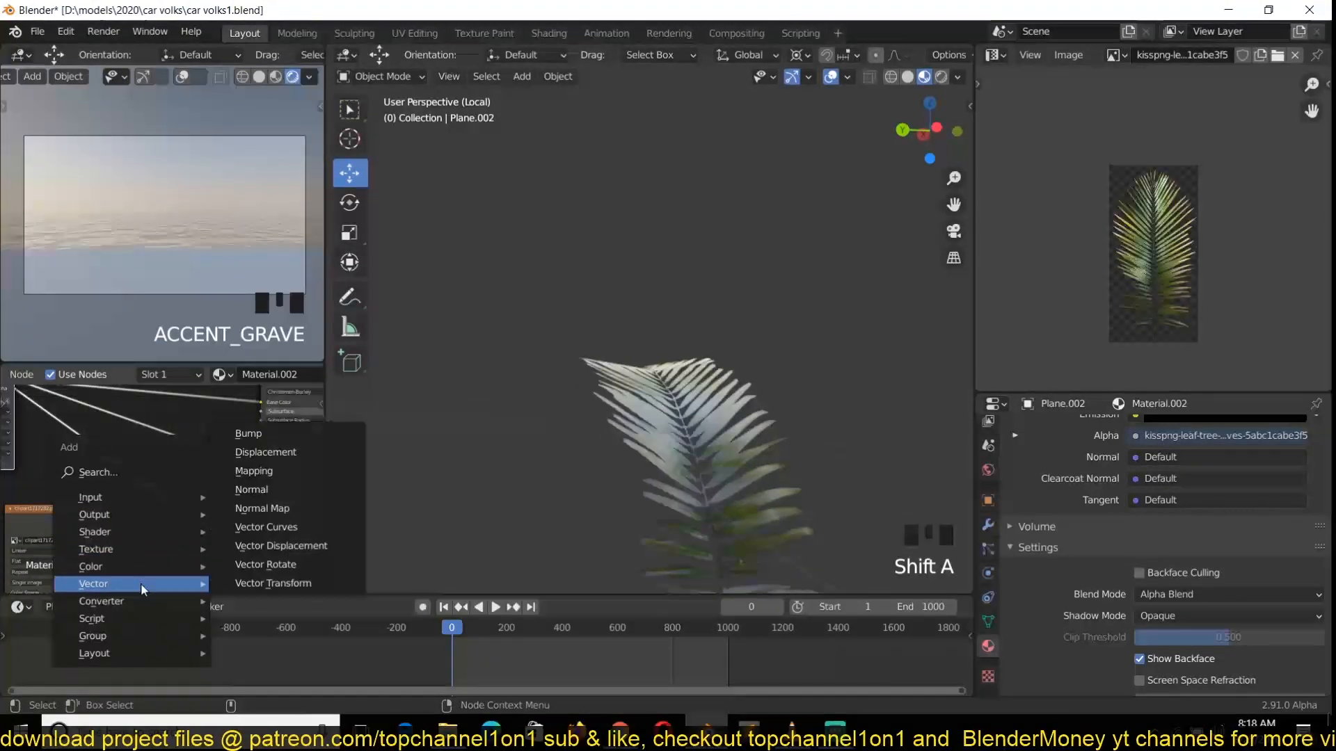
click(248, 469)
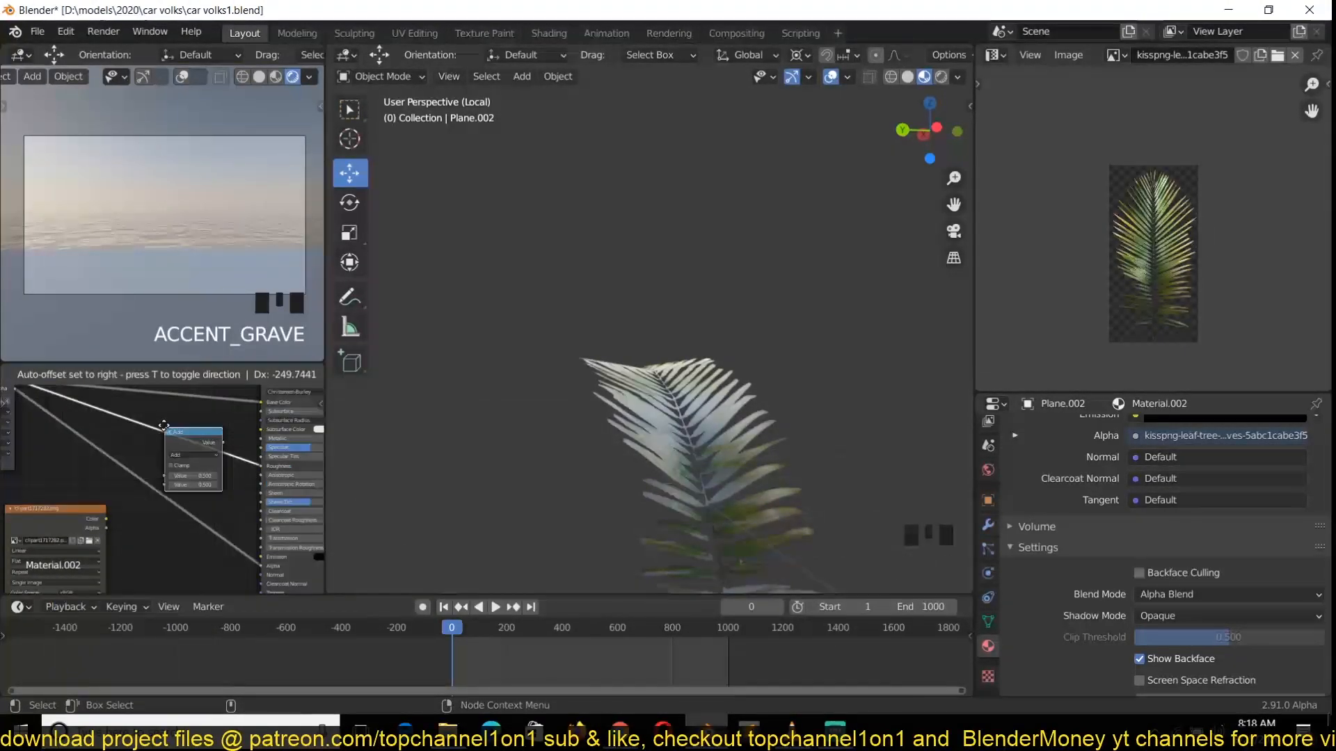
Step: Insert the Add math node into the link feeding the Principled BSDF's roughness and adjust its value
click(257, 453)
scroll(552, 462, up, 3)
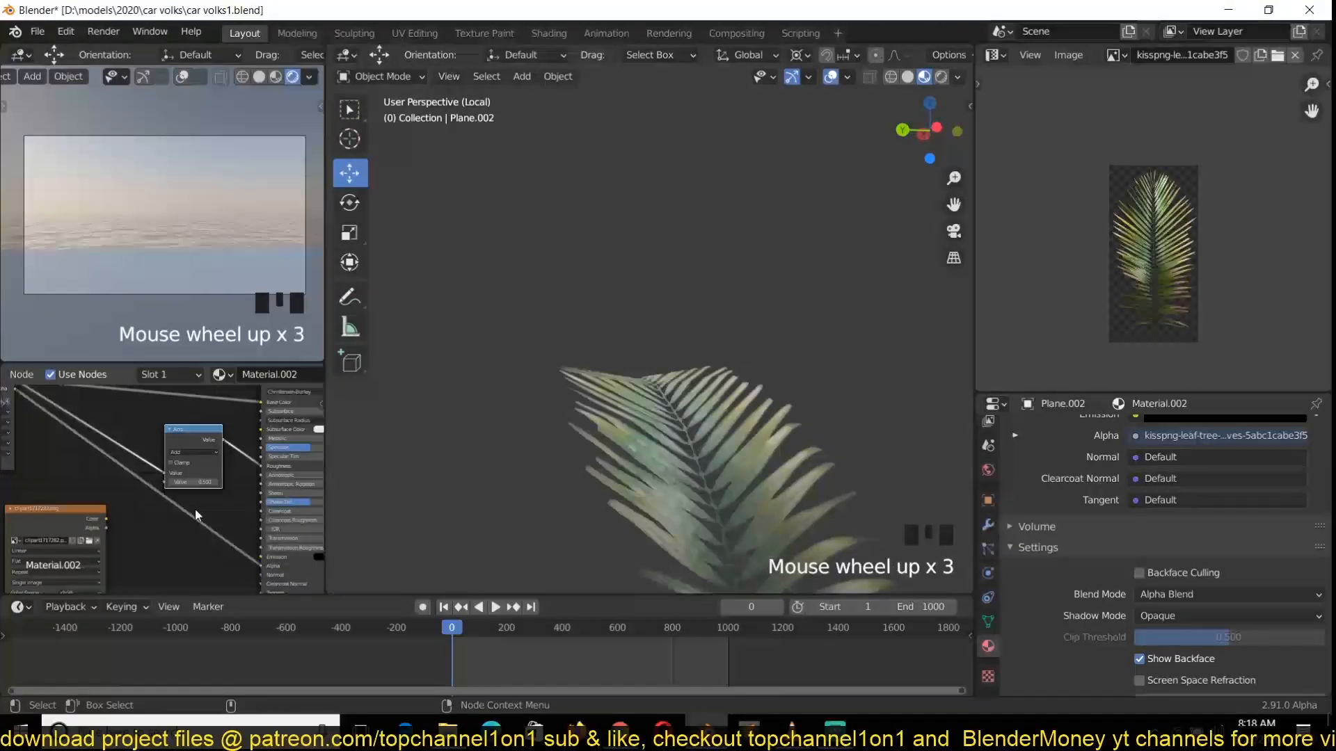
click(195, 483)
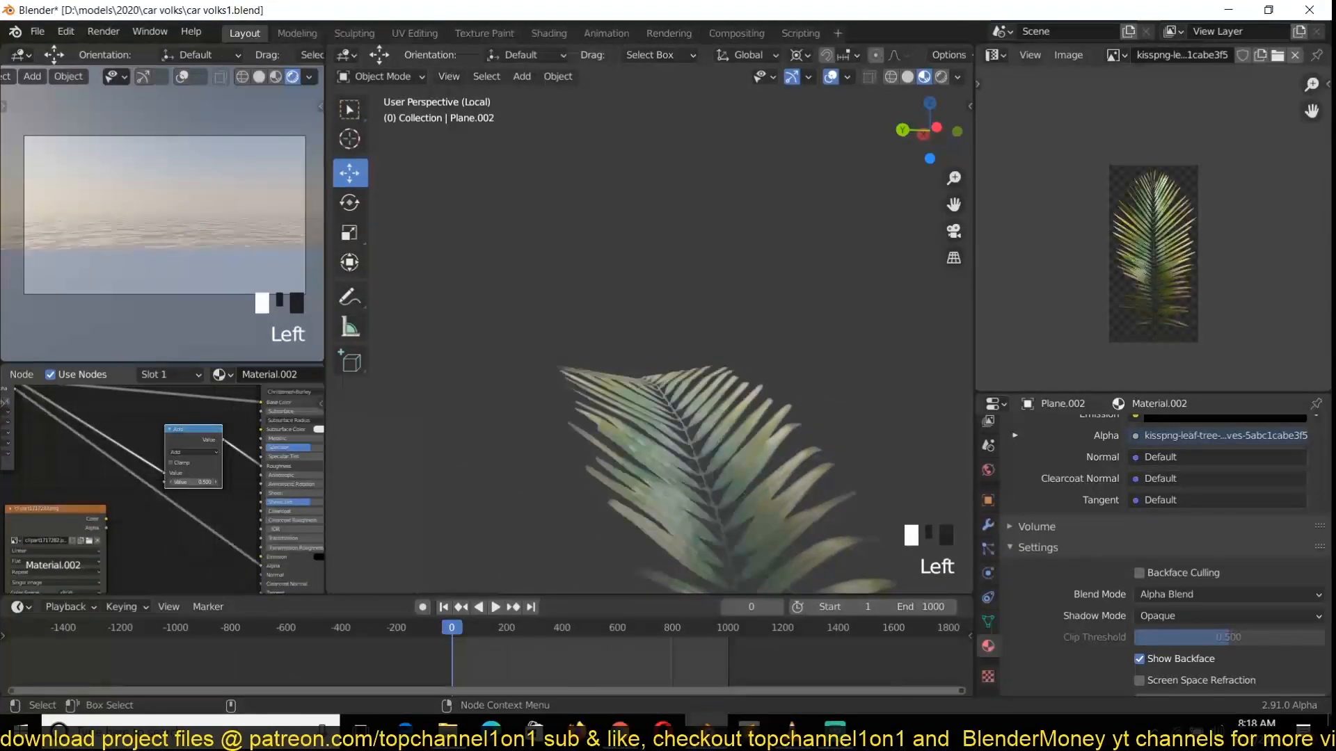
scroll(199, 495, down, 4)
middle_drag(199, 495, 171, 511)
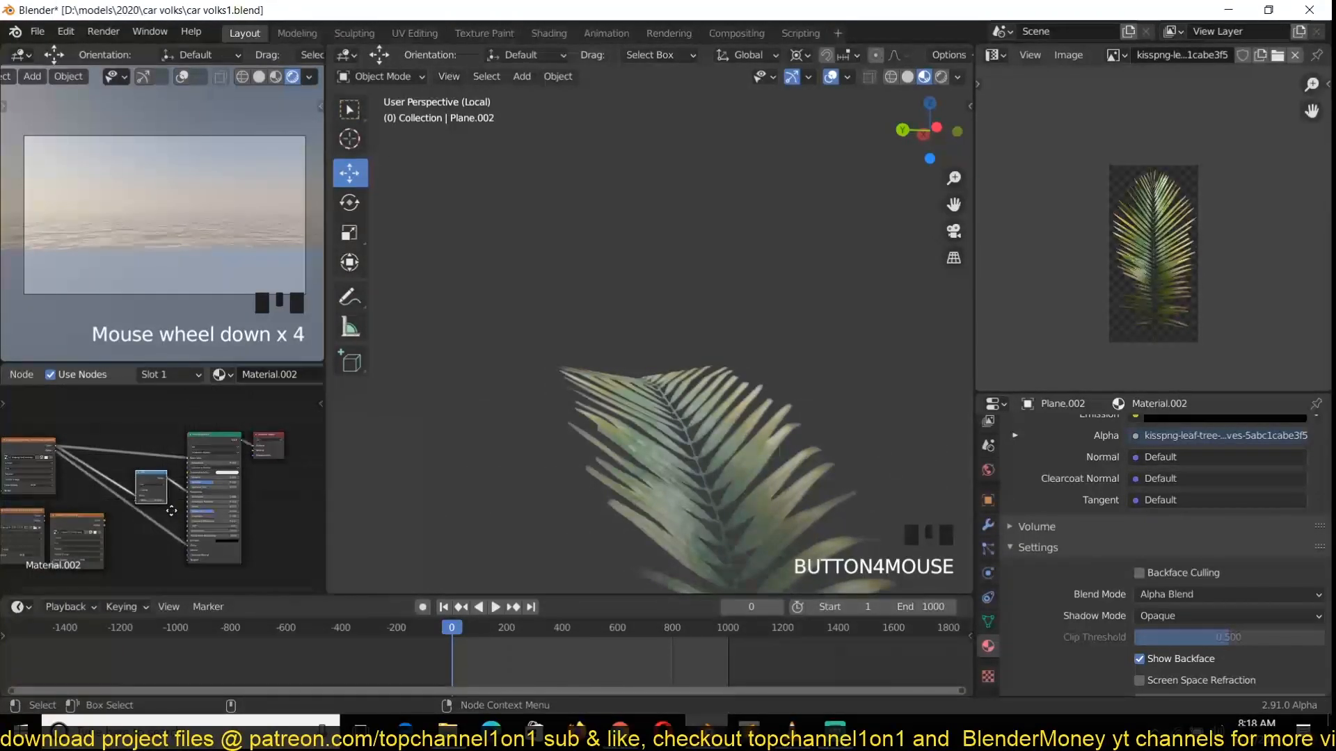
middle_drag(647, 432, 612, 455)
scroll(205, 466, down, 3)
Step: Delete the Principled BSDF and the Add math node from the leaf material
click(205, 444)
click(153, 487)
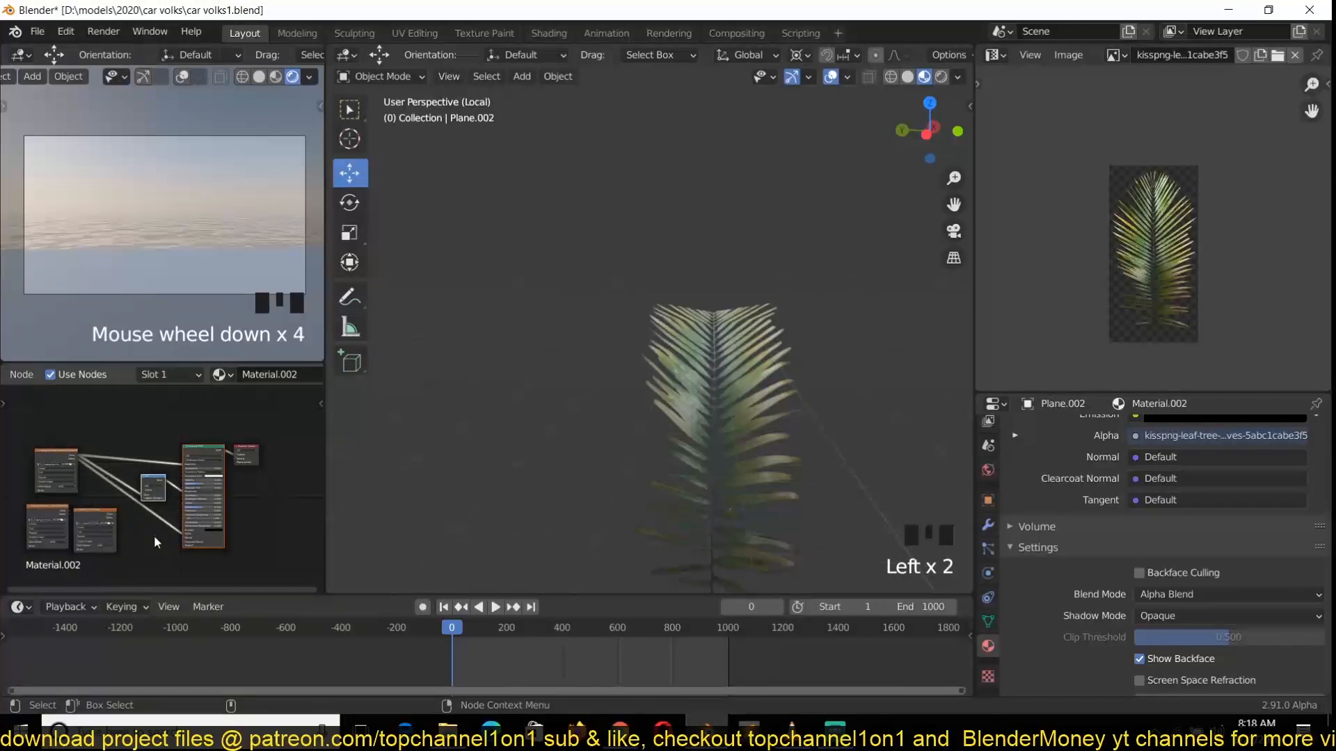
key(Delete)
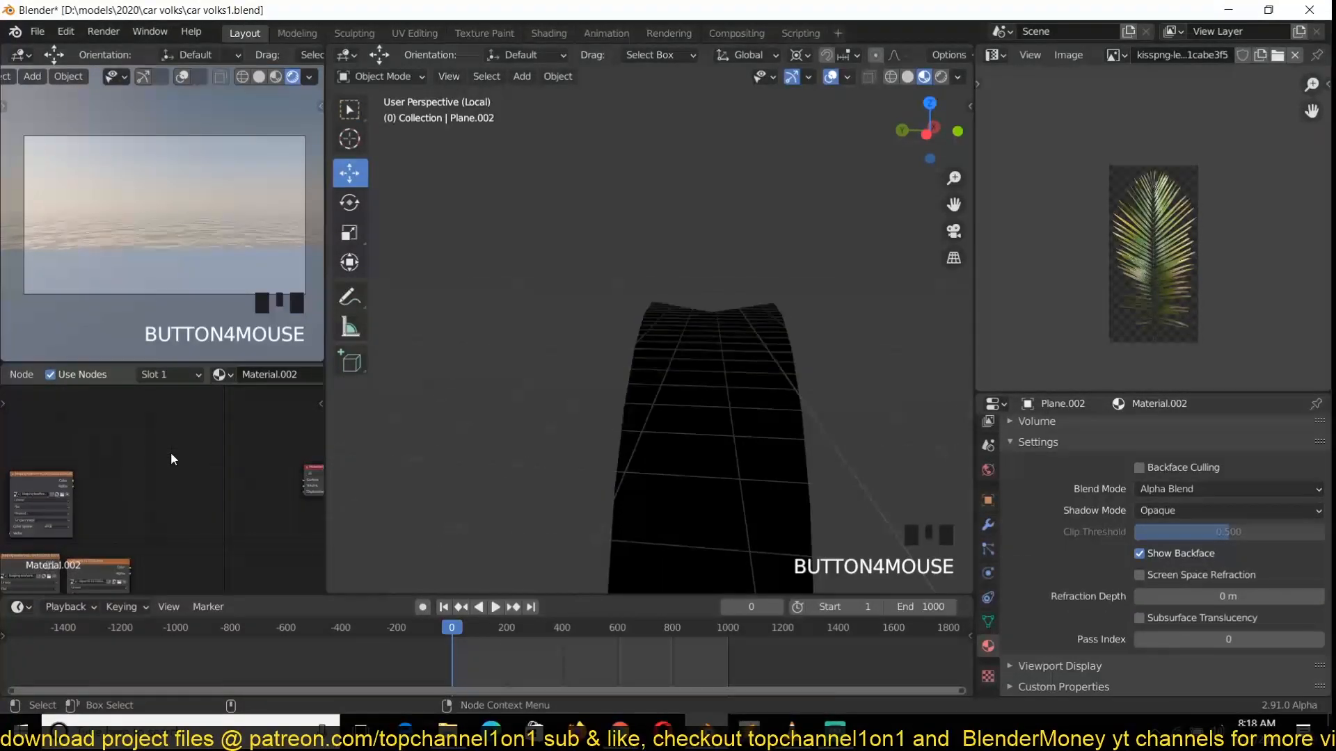
Step: Enlarge the node editor and add a Diffuse BSDF node above the image textures
key(shift+a)
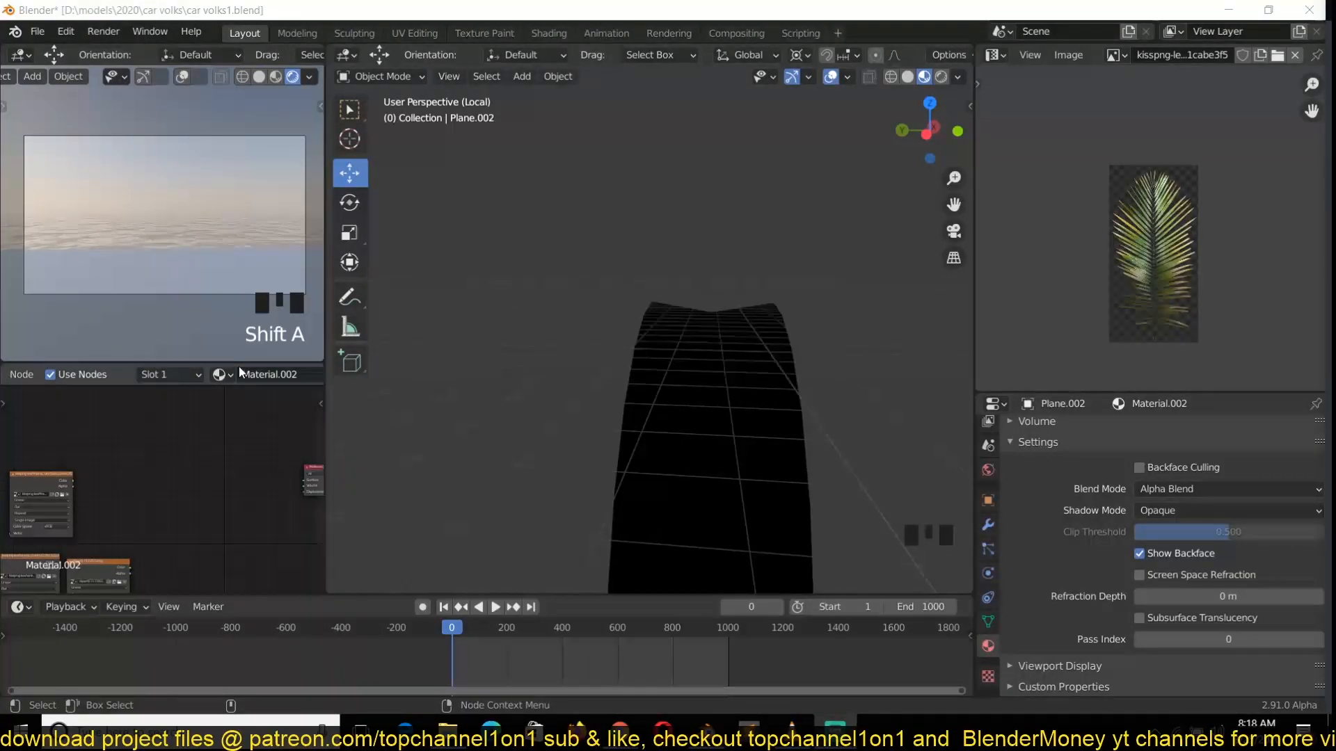
drag(239, 365, 209, 209)
scroll(172, 425, down, 2)
scroll(174, 427, up, 1)
key(shift+a)
mouse_move(144, 360)
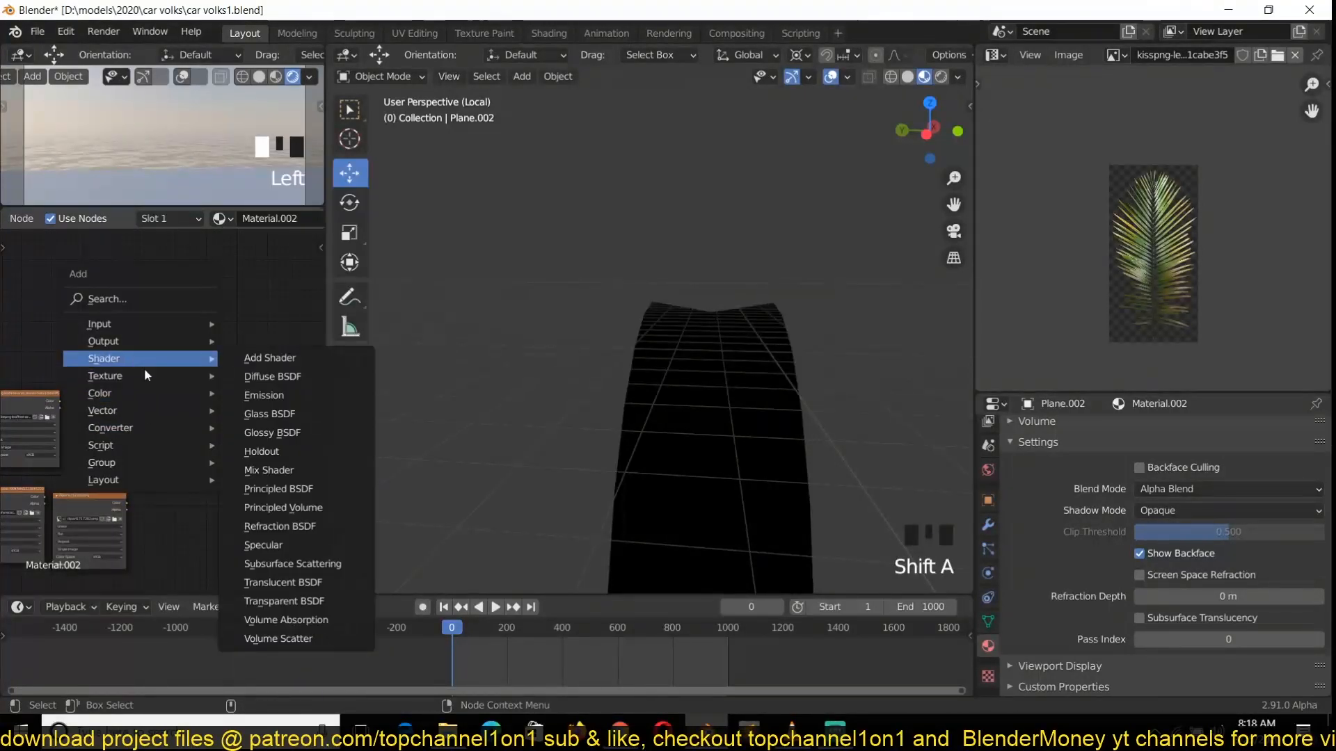
click(300, 380)
click(158, 316)
Step: Add a Transparent BSDF and a Translucent BSDF node below the Diffuse BSDF
key(shift+a)
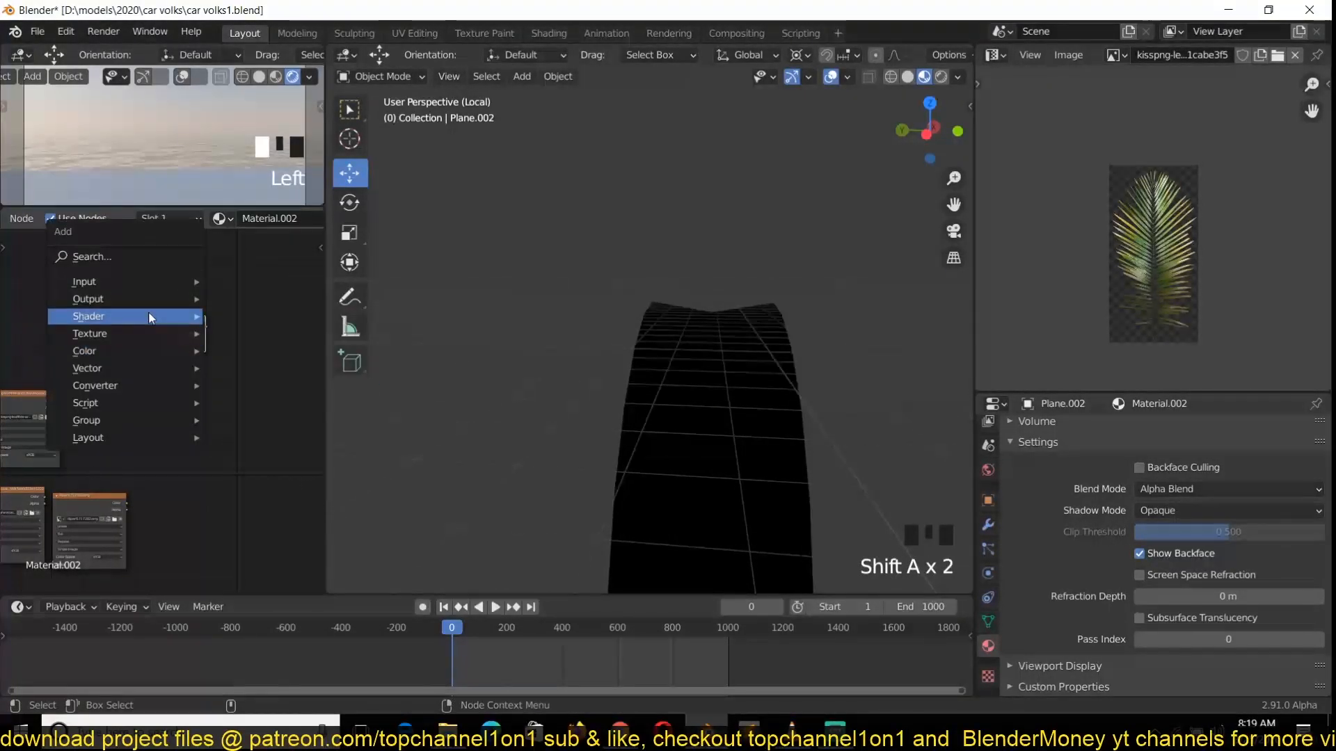
mouse_move(150, 318)
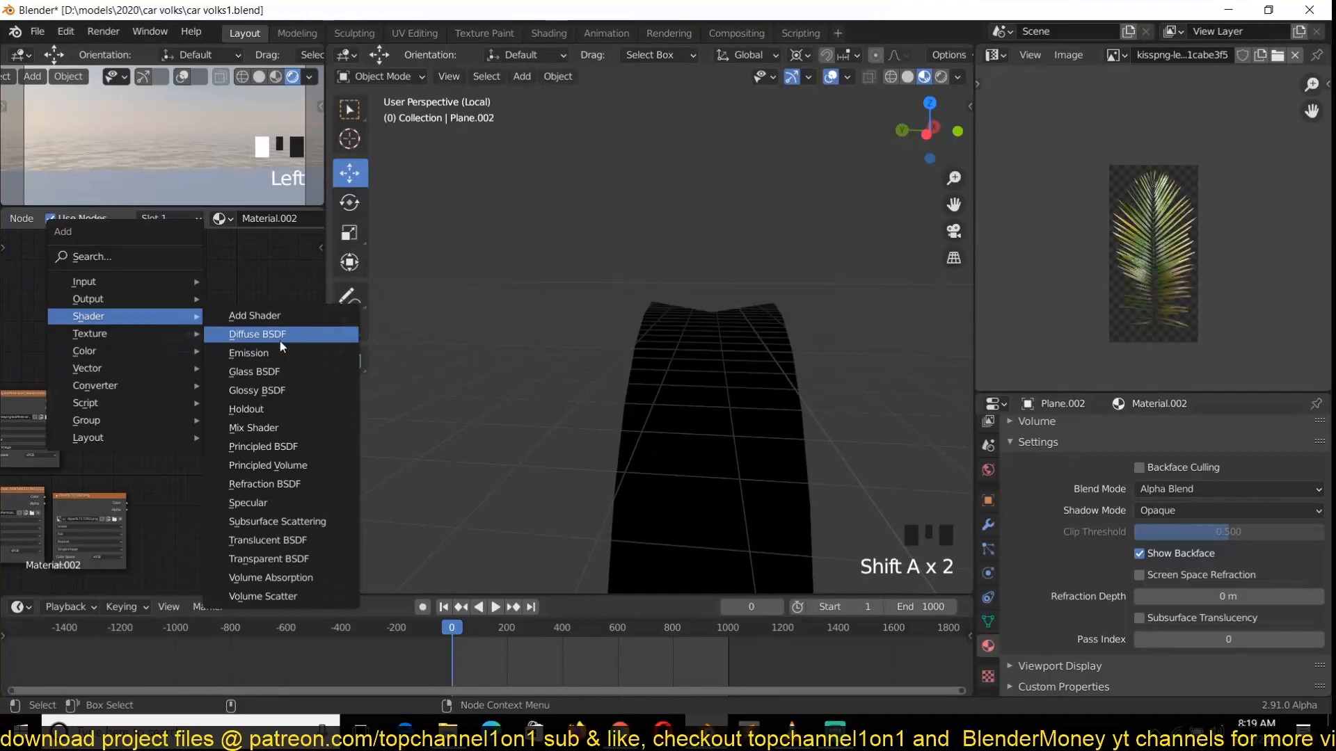
click(274, 558)
click(182, 333)
key(shift+a)
mouse_move(179, 453)
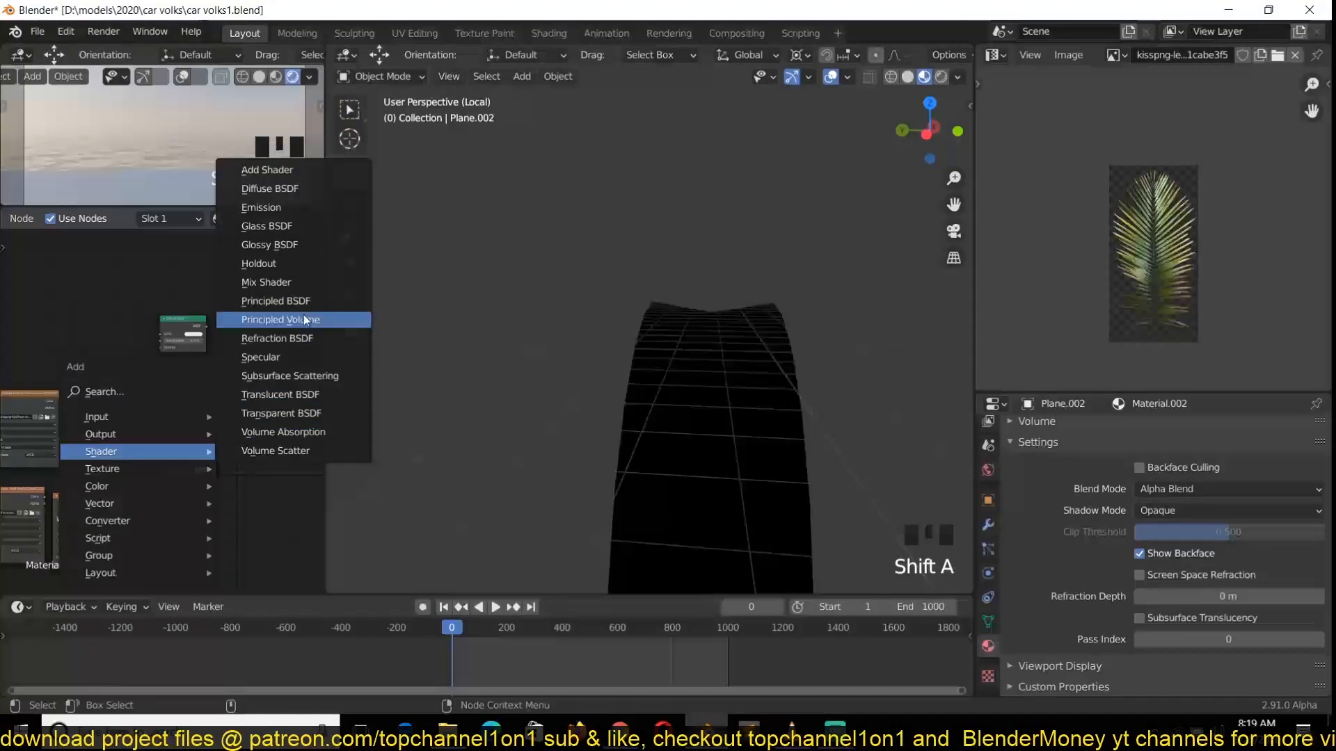
click(307, 396)
click(183, 391)
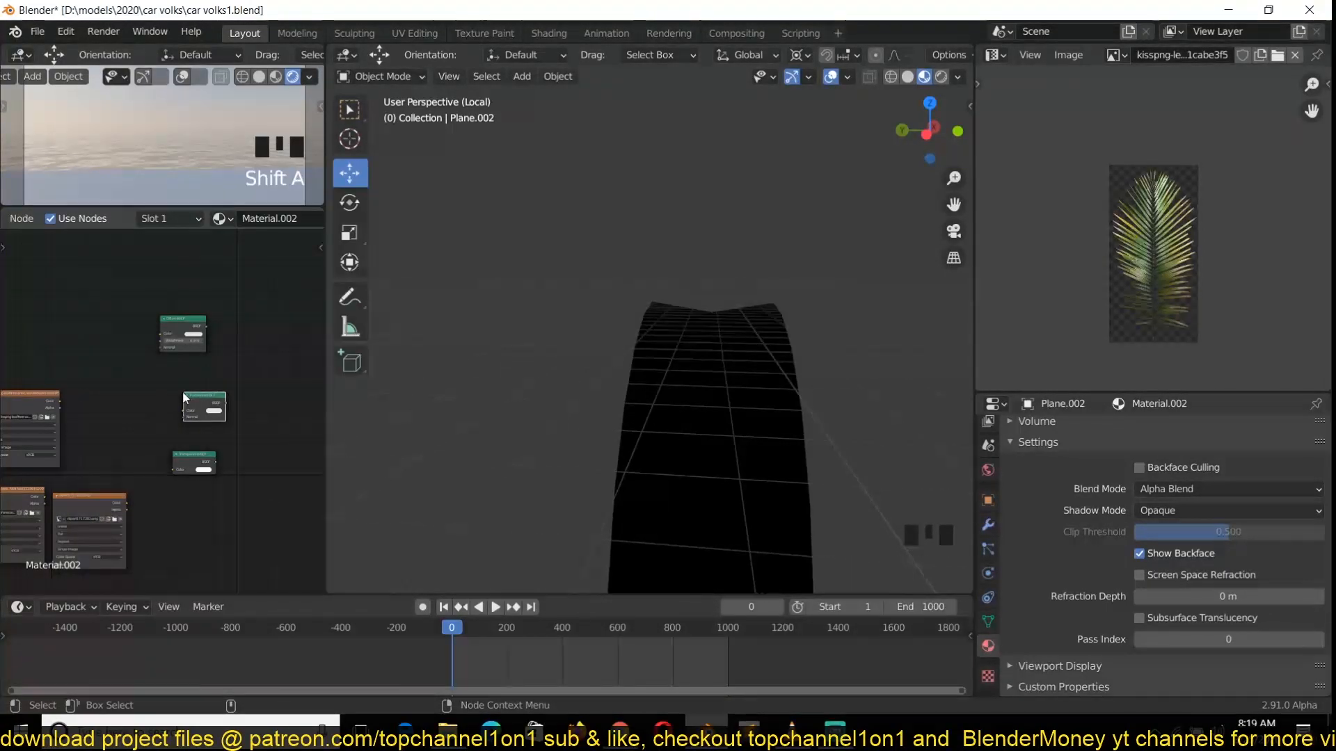
Step: Add a Glossy BSDF node beneath the Transparent BSDF
key(shift+a)
mouse_move(196, 415)
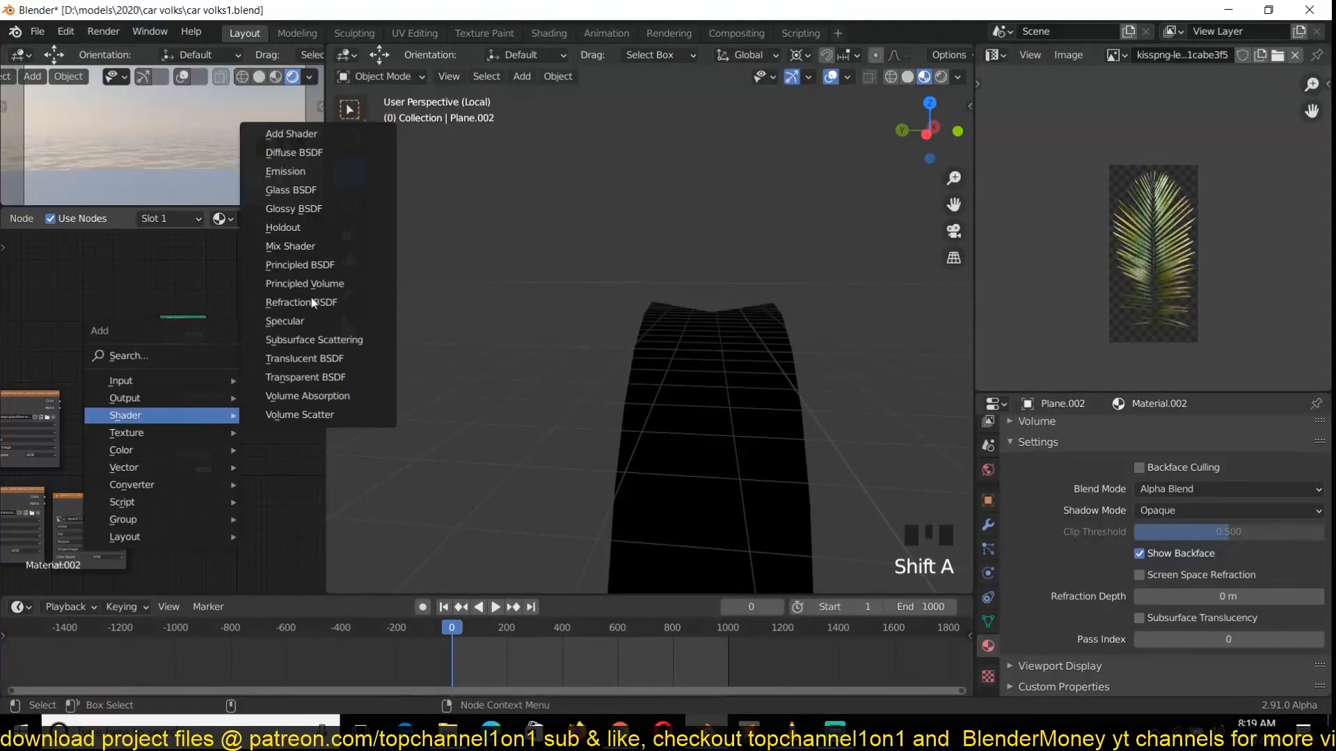
click(313, 208)
click(196, 495)
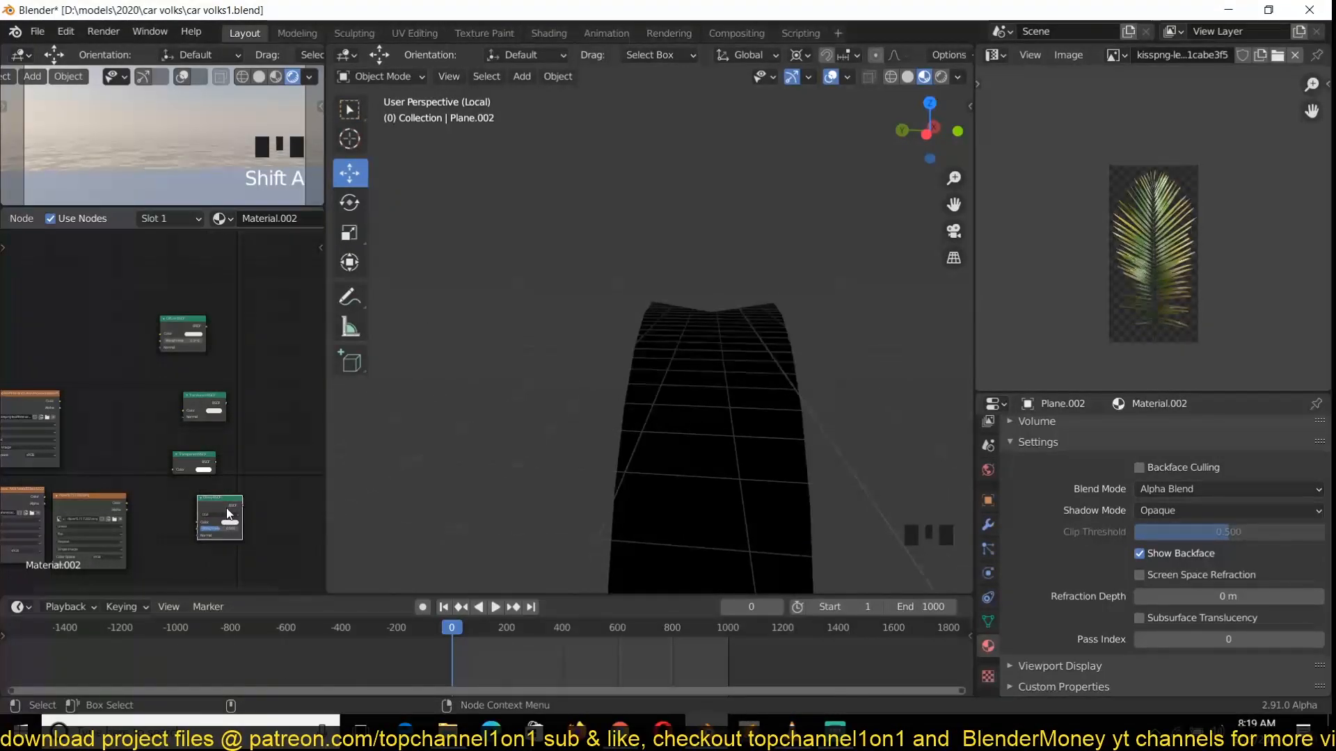
click(222, 508)
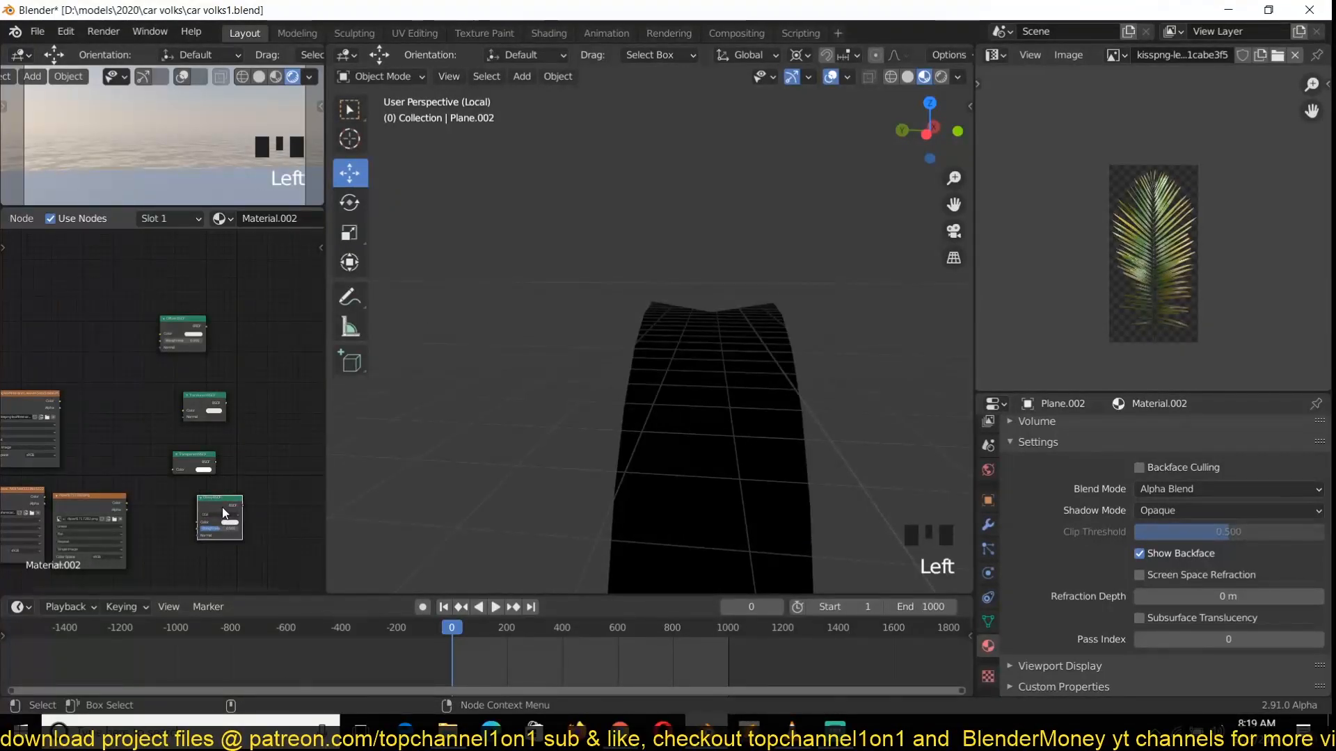
click(190, 456)
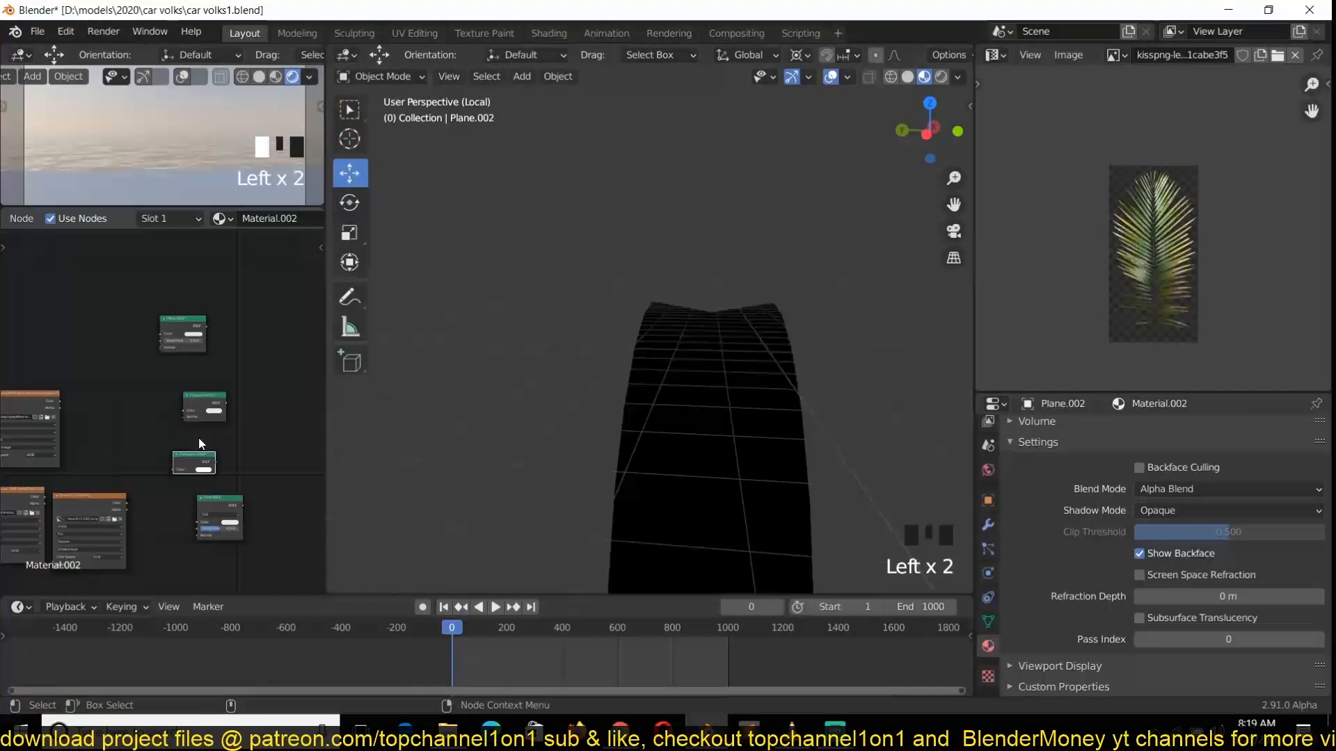
Step: Link the leaf image texture's Color output to the Color inputs of the Diffuse and Translucent BSDFs
scroll(196, 423, up, 3)
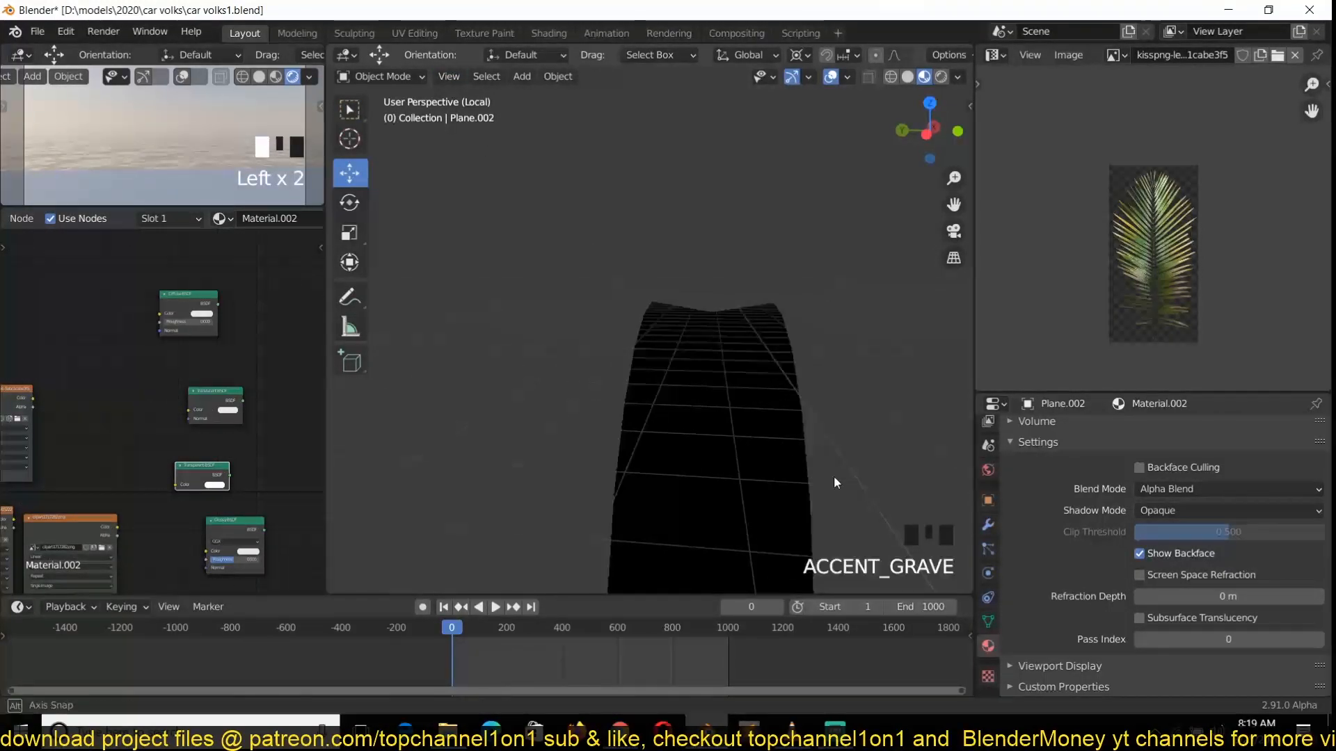
key(grave)
key(grave)
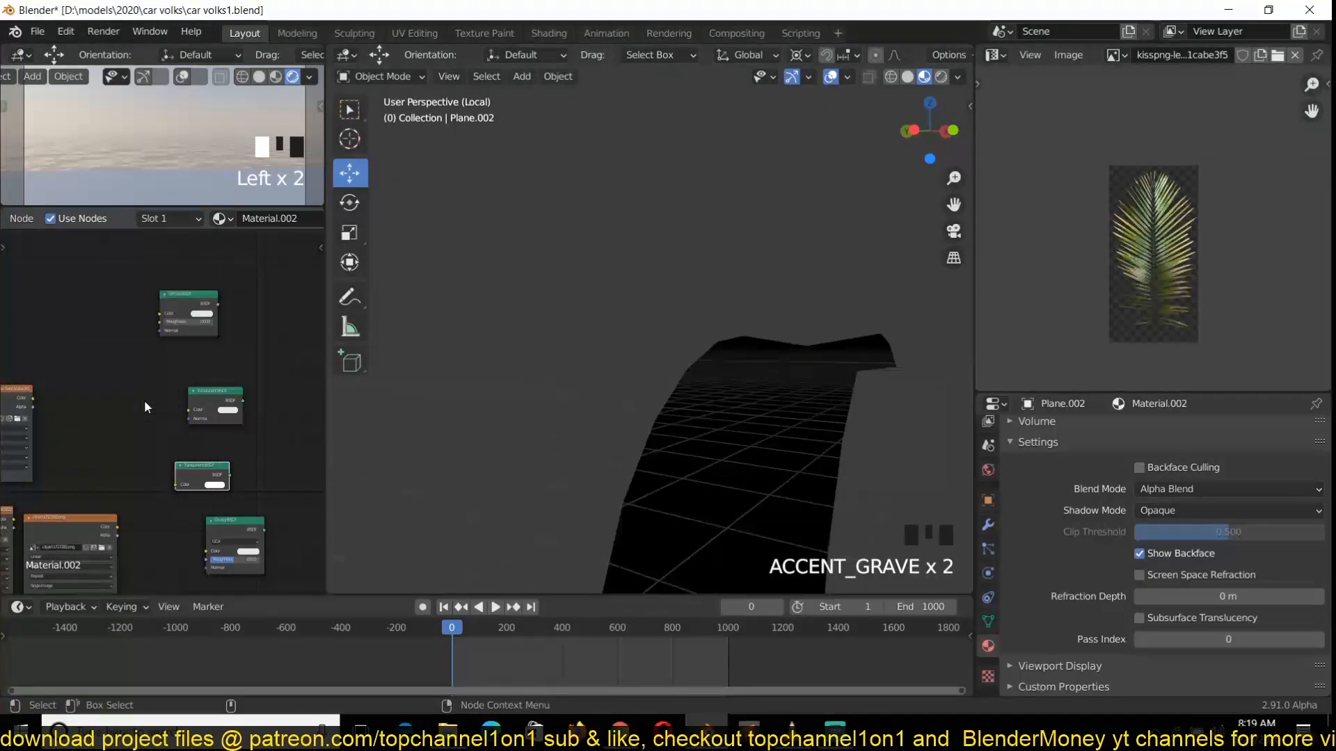
scroll(144, 400, up, 3)
drag(81, 394, 197, 307)
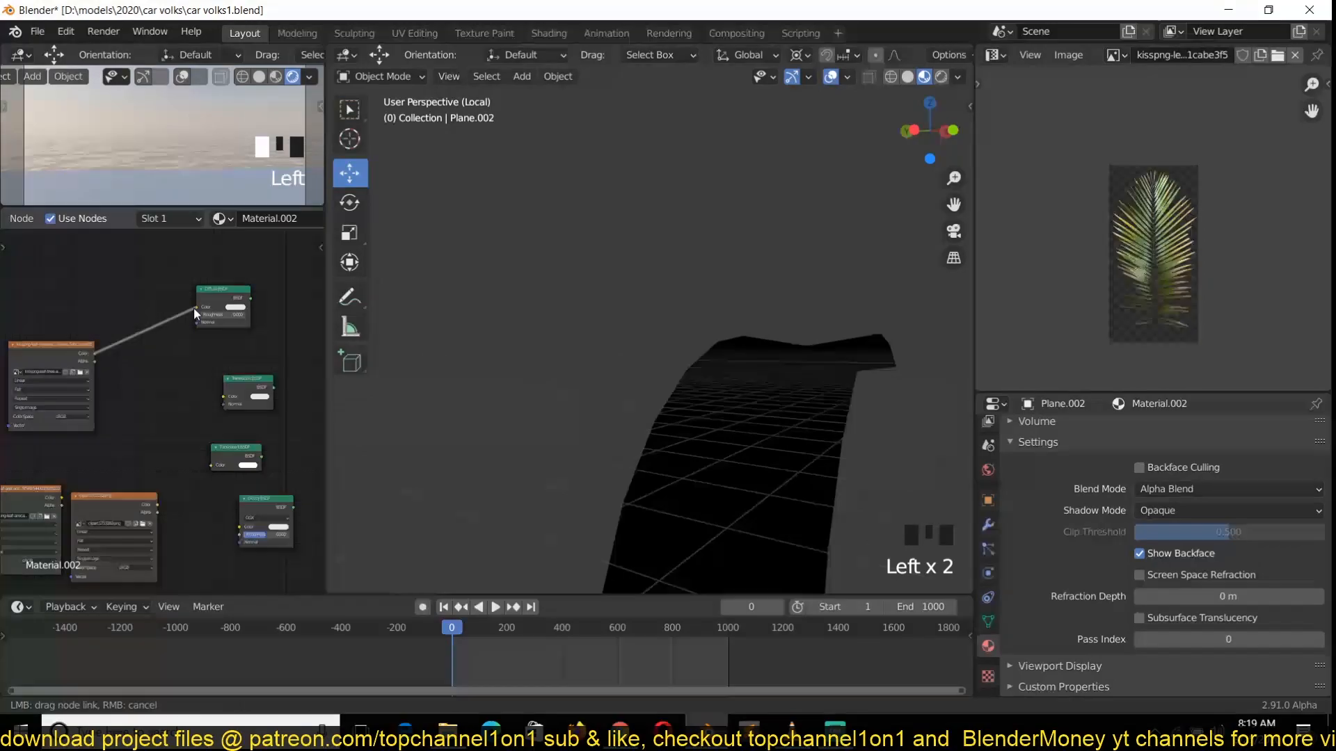
click(228, 365)
drag(239, 379, 201, 386)
scroll(155, 386, up, 3)
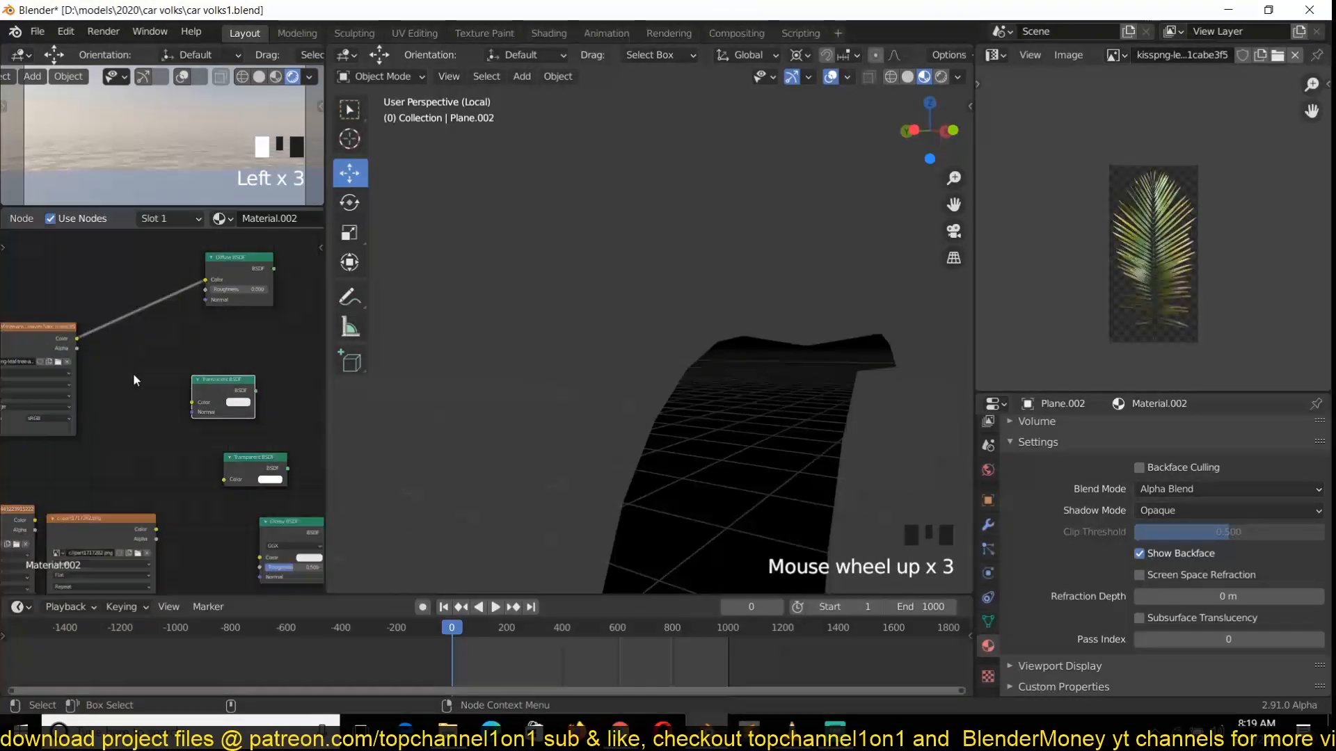
drag(78, 341, 191, 403)
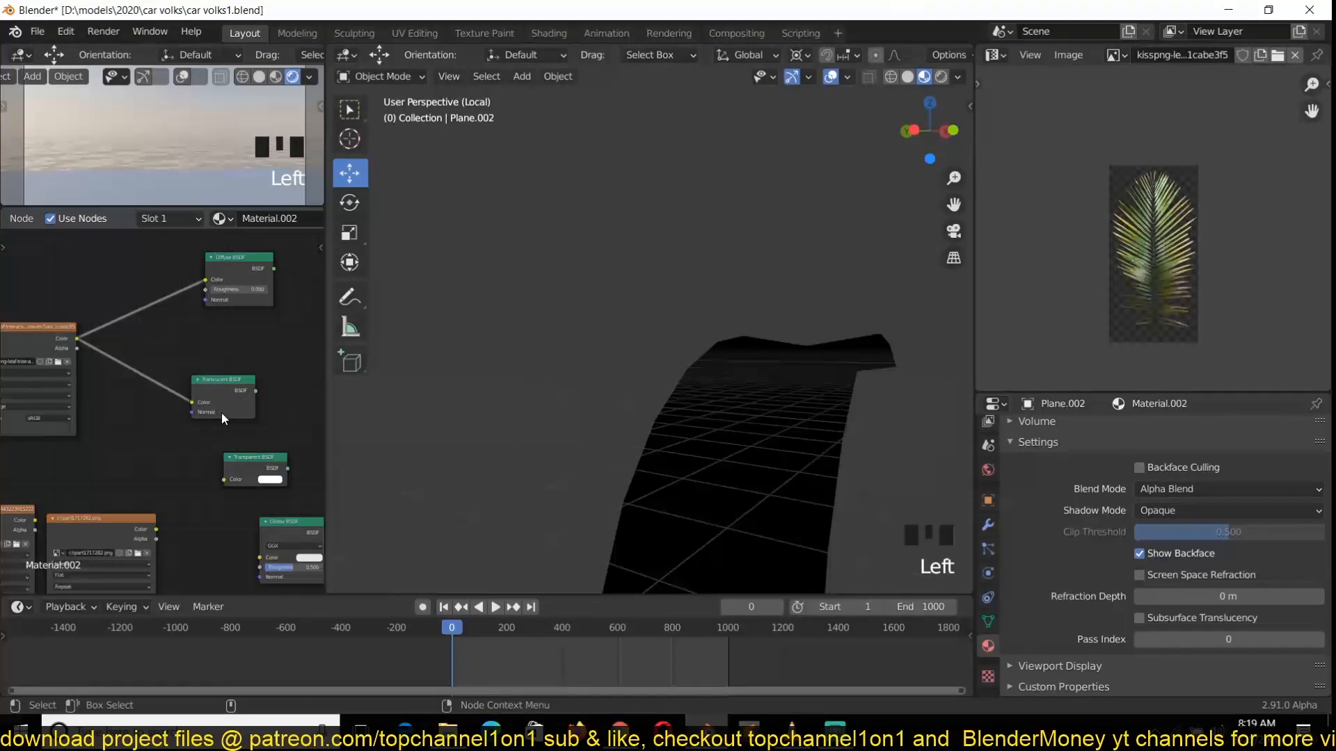
Step: Combine the Diffuse and Translucent BSDFs with a Mix Shader and connect it to the Material Output
ctrl+shift+right_drag(222, 401, 249, 291)
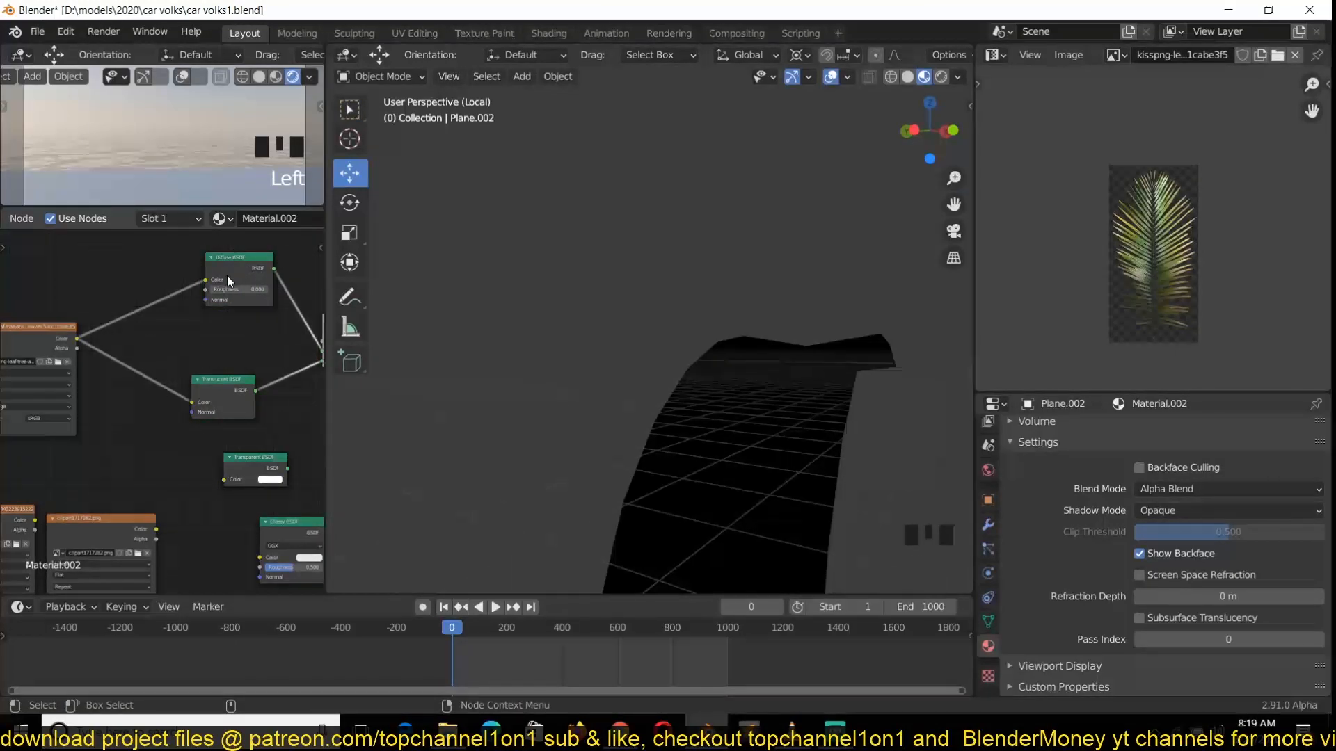
drag(233, 274, 207, 276)
middle_drag(268, 360, 224, 360)
drag(303, 329, 240, 315)
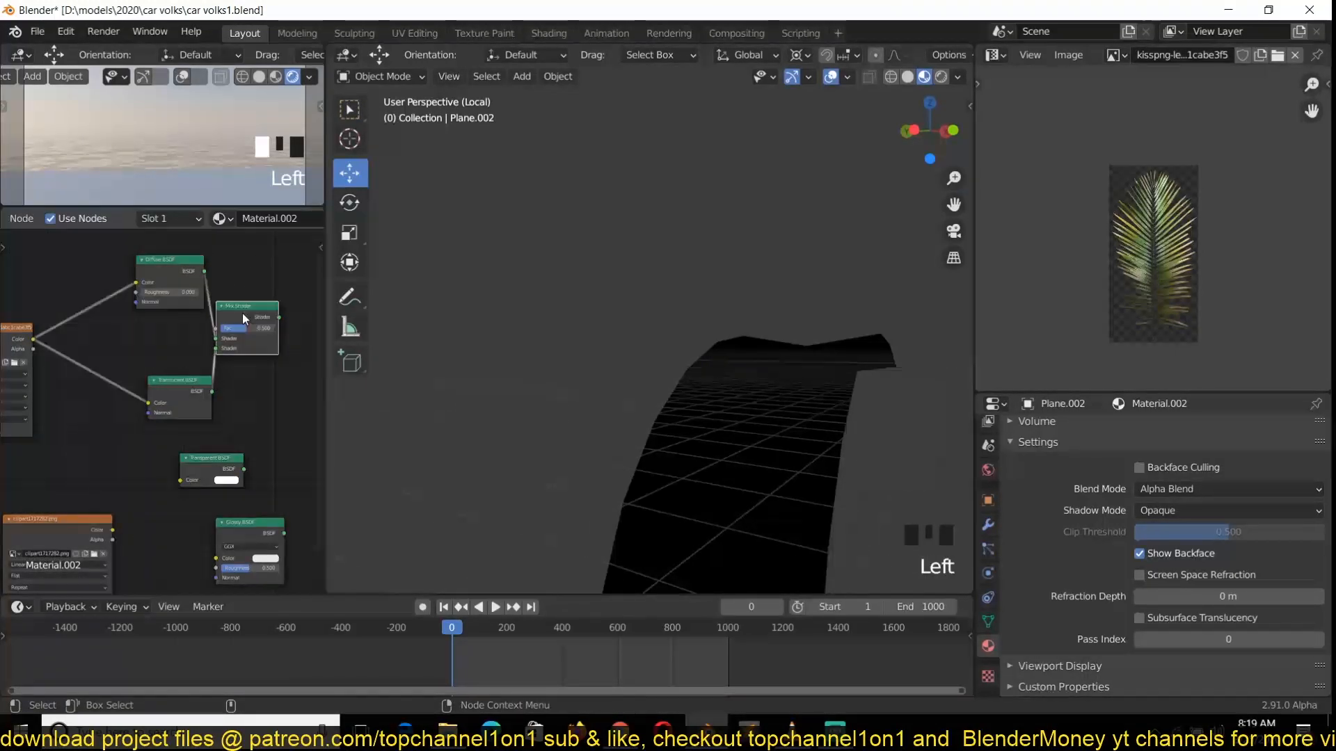
ctrl+shift+click(244, 314)
scroll(658, 380, down, 1)
mouse_move(658, 379)
middle_down()
mouse_move(569, 303)
mouse_move(600, 353)
mouse_move(655, 386)
mouse_move(562, 291)
middle_up()
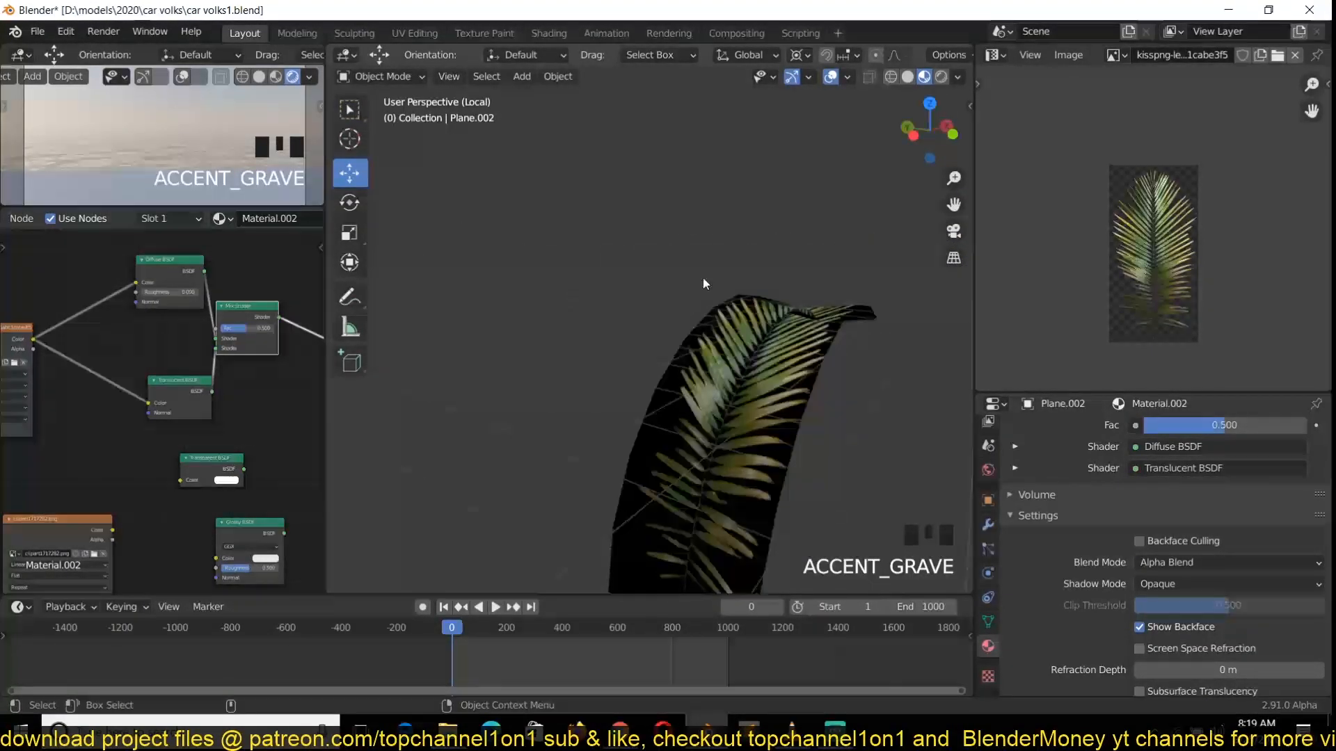
Step: Set the factor of the diffuse-translucent Mix Shader to 0.300
scroll(231, 404, up, 3)
middle_drag(221, 399, 215, 361)
drag(215, 353, 209, 353)
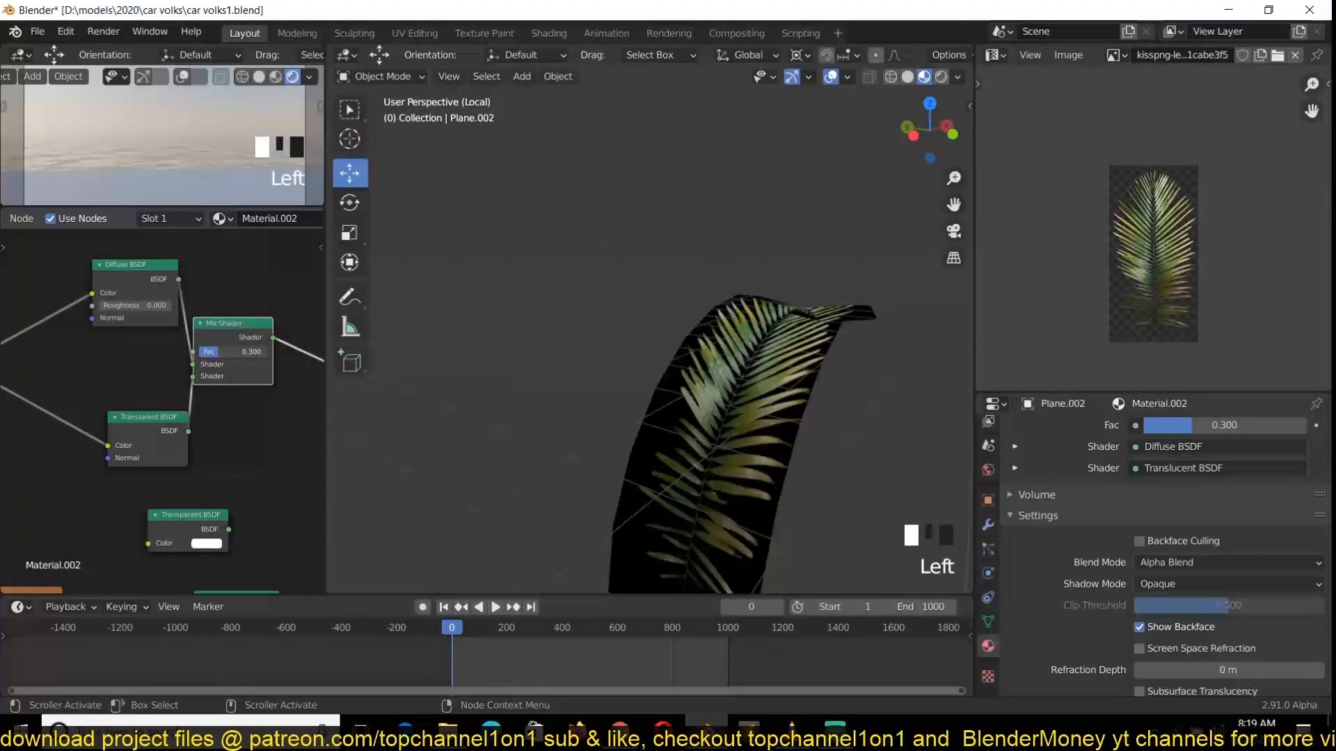
Step: Rearrange the nodes so the Mix Shader has more room and the Glossy BSDF sits directly below the Translucent BSDF
scroll(216, 406, down, 5)
middle_drag(216, 408, 186, 399)
drag(159, 374, 192, 382)
drag(139, 478, 112, 488)
scroll(782, 415, up, 4)
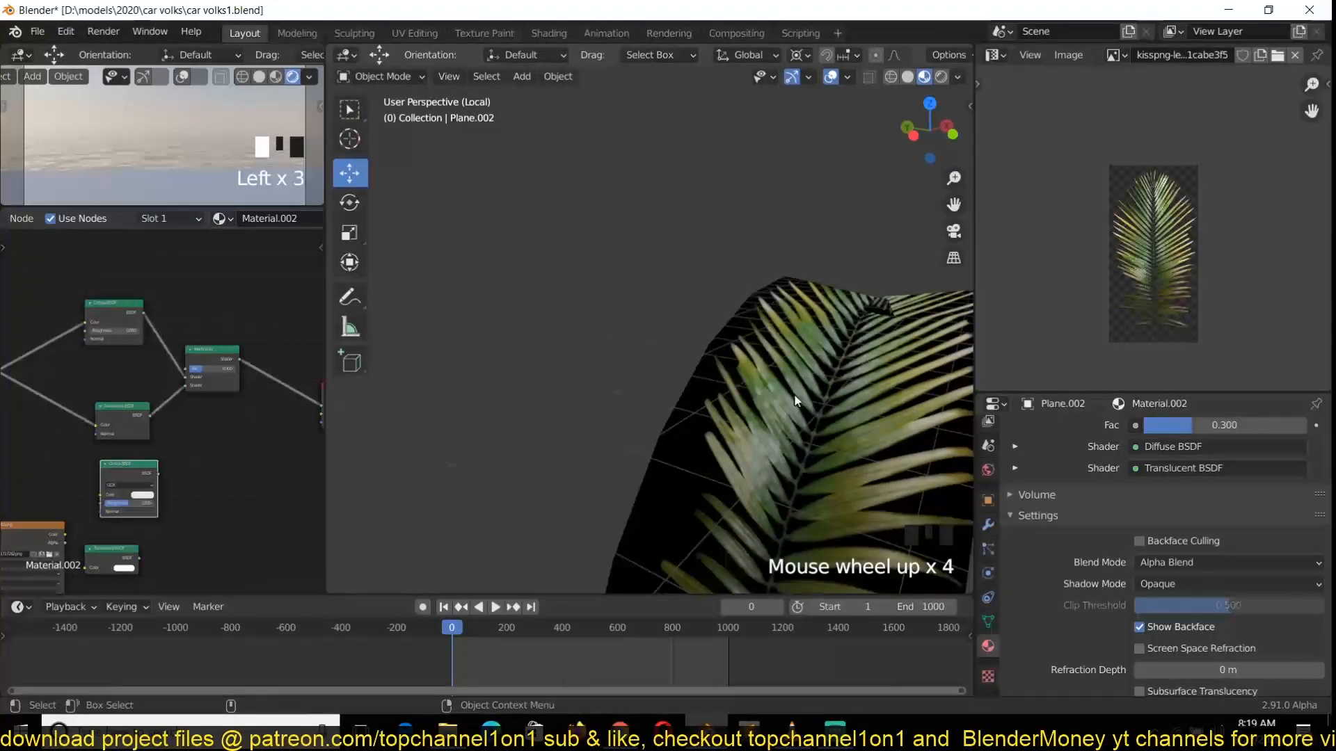
scroll(106, 431, up, 3)
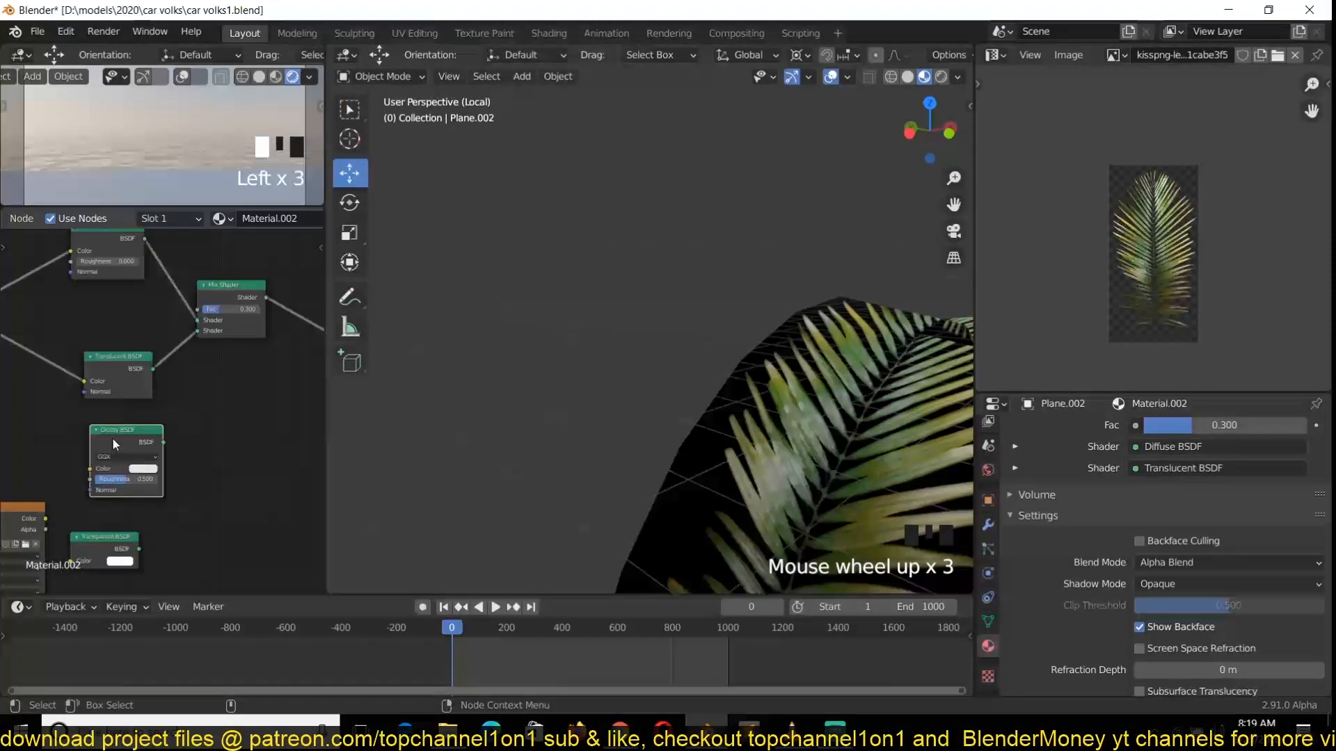
Step: Blend the Glossy BSDF with the existing mix through a second Mix Shader and make room before the Material Output
ctrl+shift+right_drag(143, 456, 236, 304)
middle_drag(220, 423, 58, 394)
drag(259, 328, 346, 361)
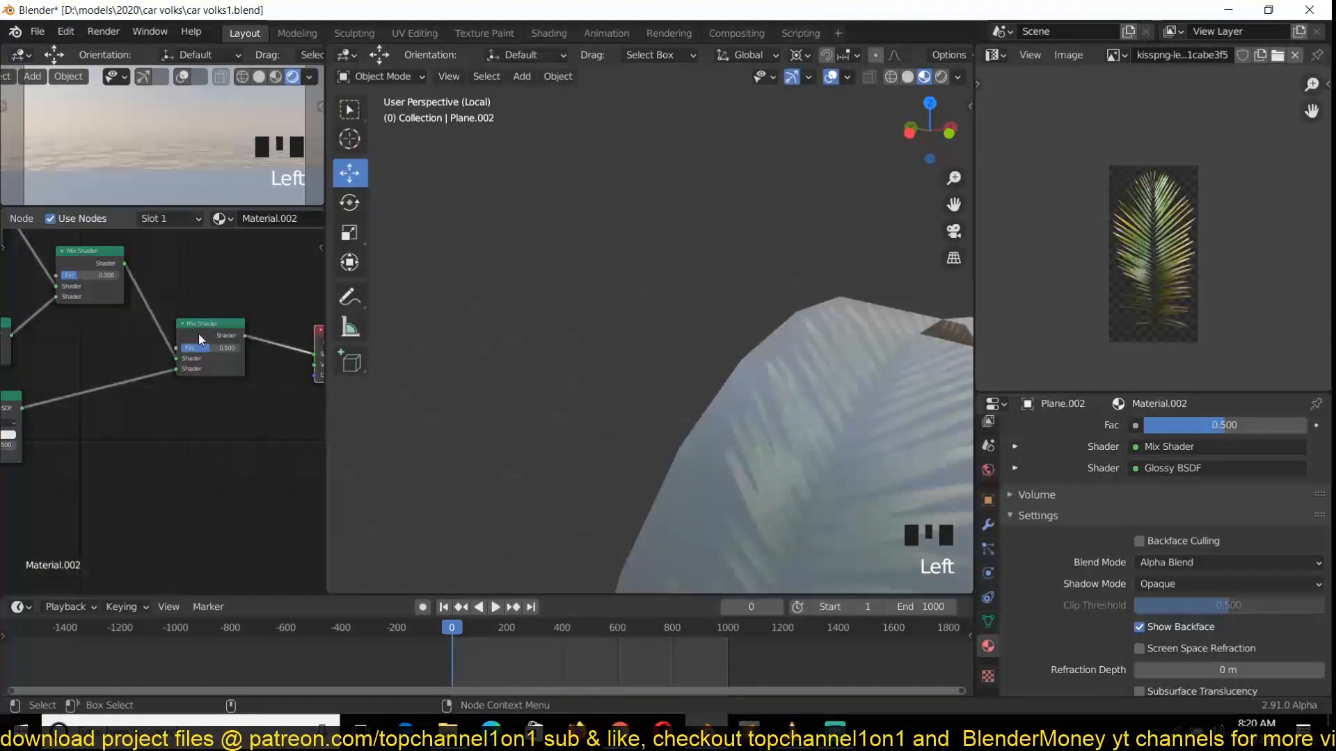
Step: Lower the factor of the glossy Mix Shader to 0.293
scroll(164, 365, down, 2)
middle_drag(174, 360, 218, 340)
drag(247, 335, 214, 336)
mouse_move(1147, 425)
mouse_down()
mouse_move(1303, 425)
mouse_move(1165, 425)
mouse_move(1246, 425)
mouse_move(1191, 425)
mouse_up()
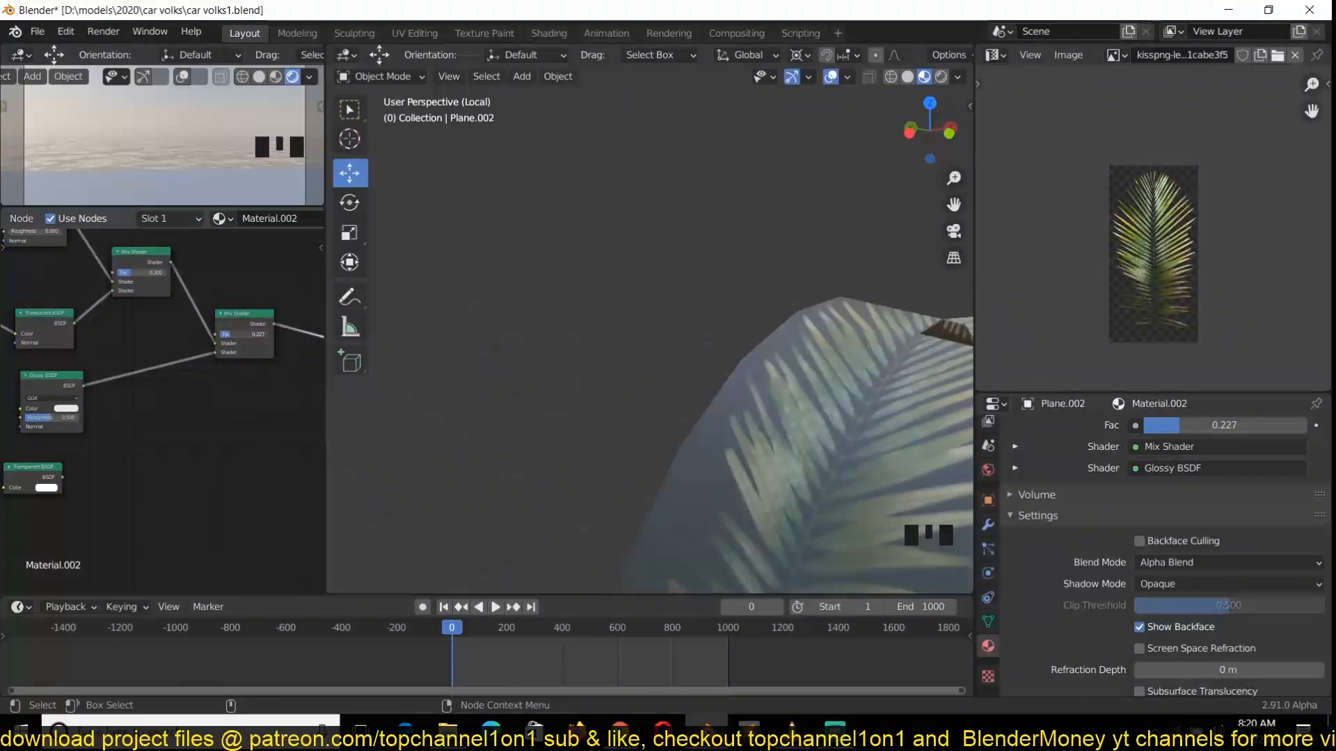
Step: Link the leaf image texture's Color output to the Glossy BSDF's Color input and raise the Glossy roughness
scroll(142, 384, down, 4)
scroll(134, 353, up, 2)
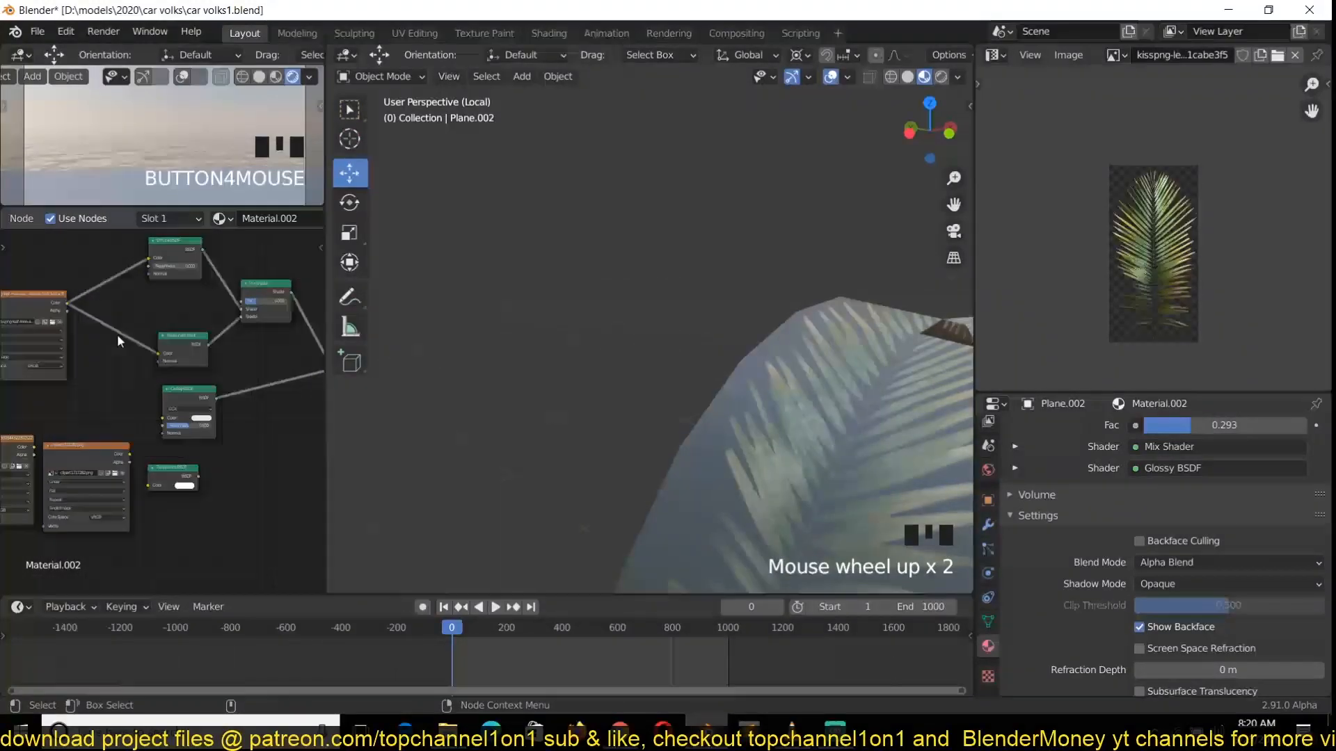
drag(67, 304, 163, 419)
scroll(193, 427, down, 4)
scroll(203, 397, up, 4)
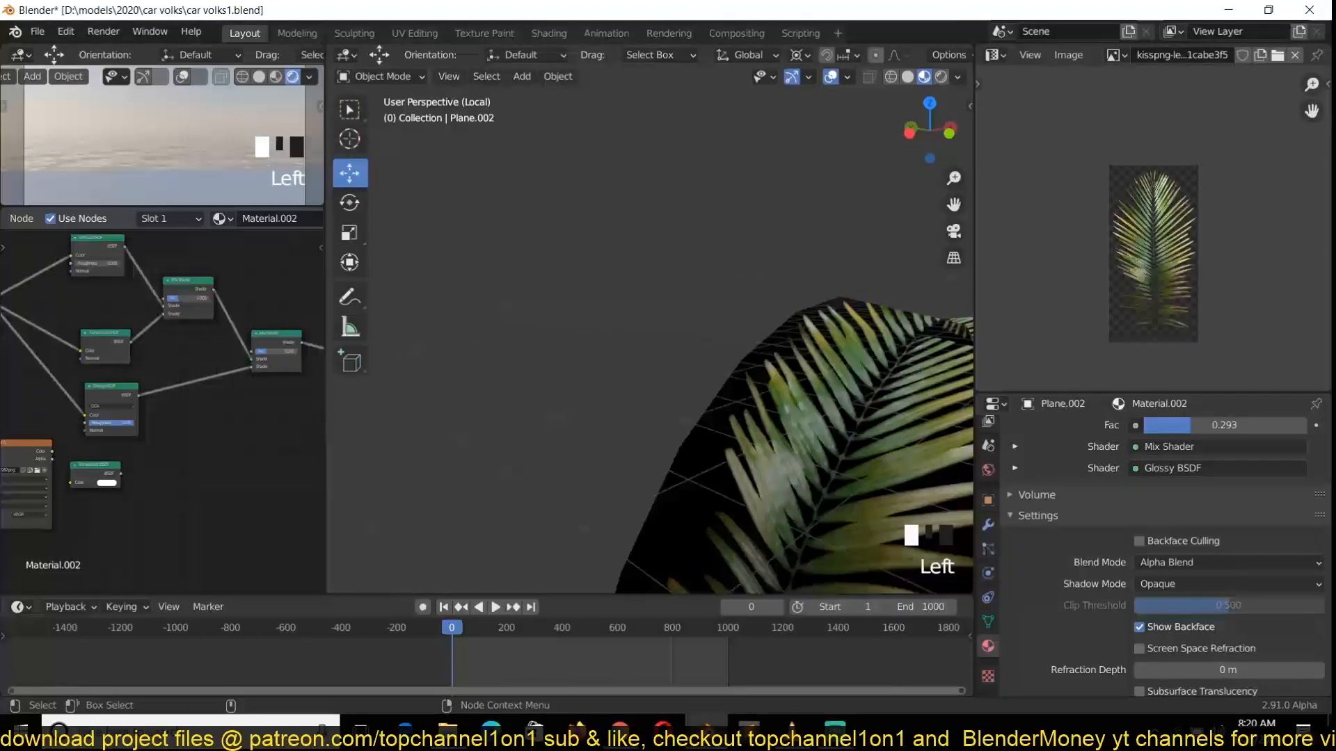
Step: Blend the Transparent BSDF with the glossy mix through a third Mix Shader and move the Material Output aside
scroll(153, 450, down, 5)
middle_drag(153, 450, 94, 423)
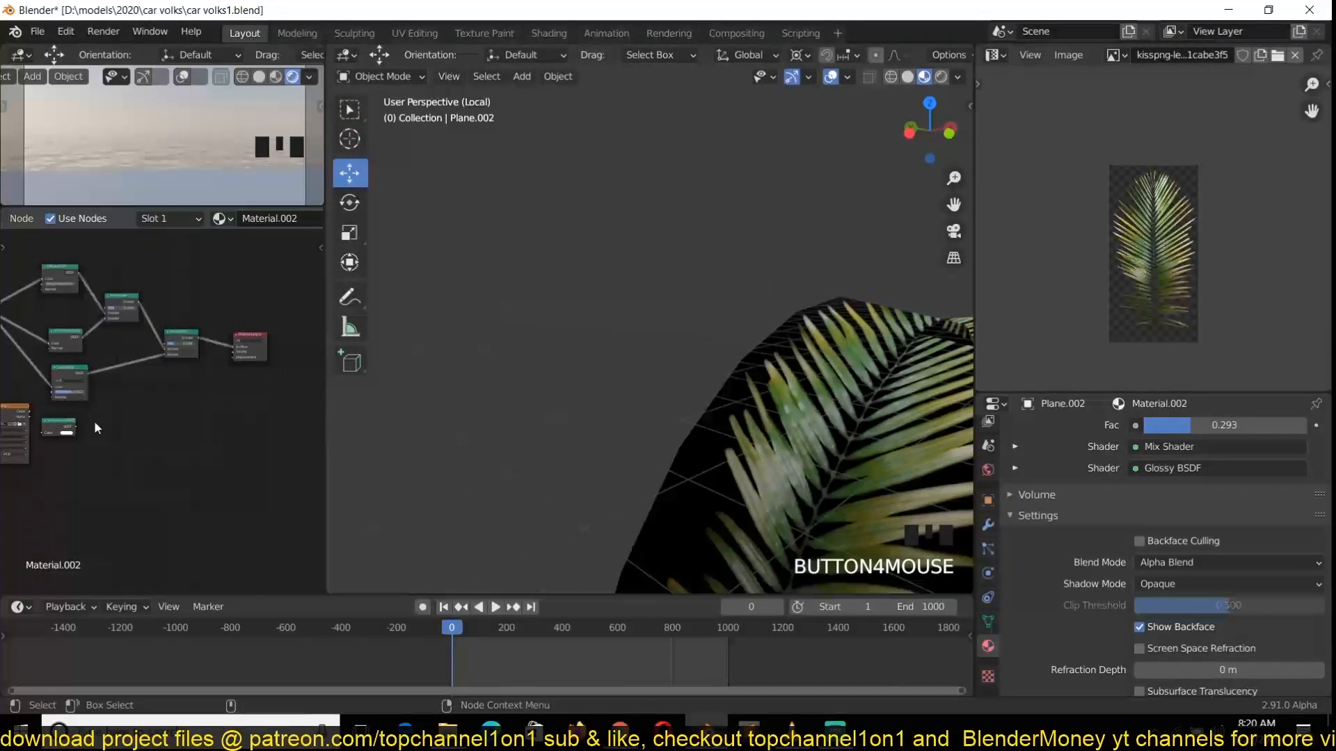
scroll(90, 423, up, 5)
drag(24, 424, 124, 394)
scroll(130, 400, up, 2)
middle_drag(131, 400, 133, 448)
ctrl+shift+right_drag(118, 452, 195, 353)
middle_drag(243, 415, 70, 418)
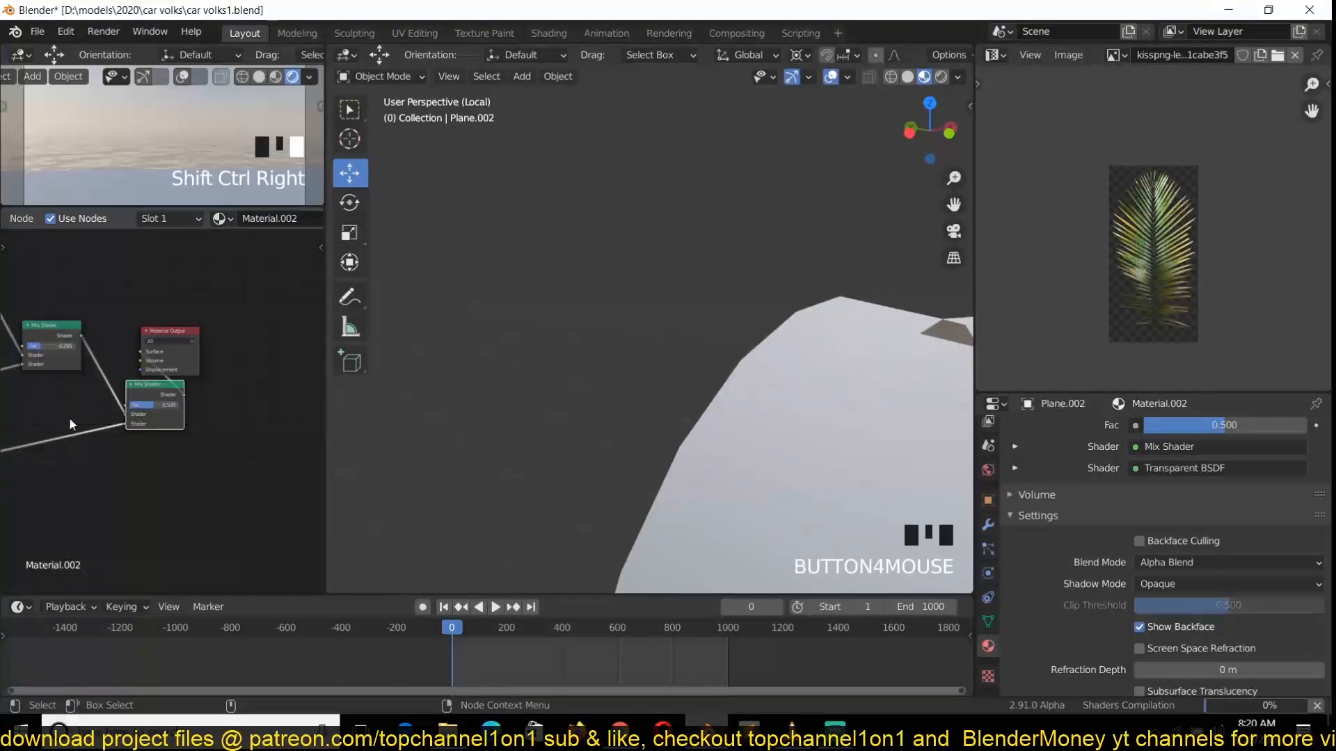
drag(171, 334, 281, 382)
Step: Connect the leaf image texture's Alpha output to the factor of the final Mix Shader
scroll(178, 415, down, 5)
middle_drag(157, 431, 163, 386)
scroll(263, 390, up, 3)
mouse_move(176, 379)
mouse_down()
mouse_move(201, 379)
mouse_move(152, 379)
mouse_up()
middle_drag(140, 380, 89, 370)
scroll(146, 382, down, 4)
drag(74, 331, 280, 388)
middle_drag(279, 423, 135, 437)
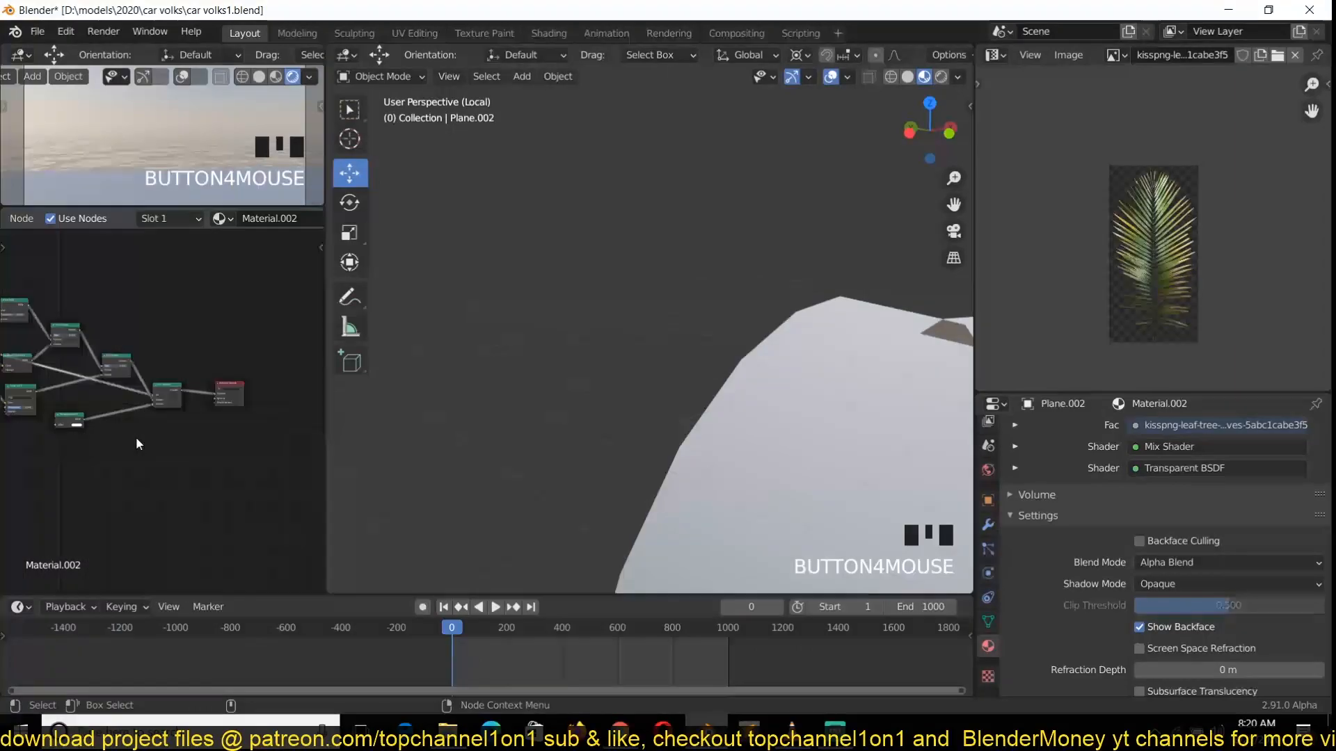
Step: Swap the final Mix Shader's inputs so the Transparent BSDF comes first and the glossy mix second
scroll(135, 437, up, 4)
scroll(537, 374, down, 1)
scroll(245, 414, up, 4)
middle_drag(238, 415, 263, 415)
scroll(178, 412, up, 1)
drag(143, 396, 132, 387)
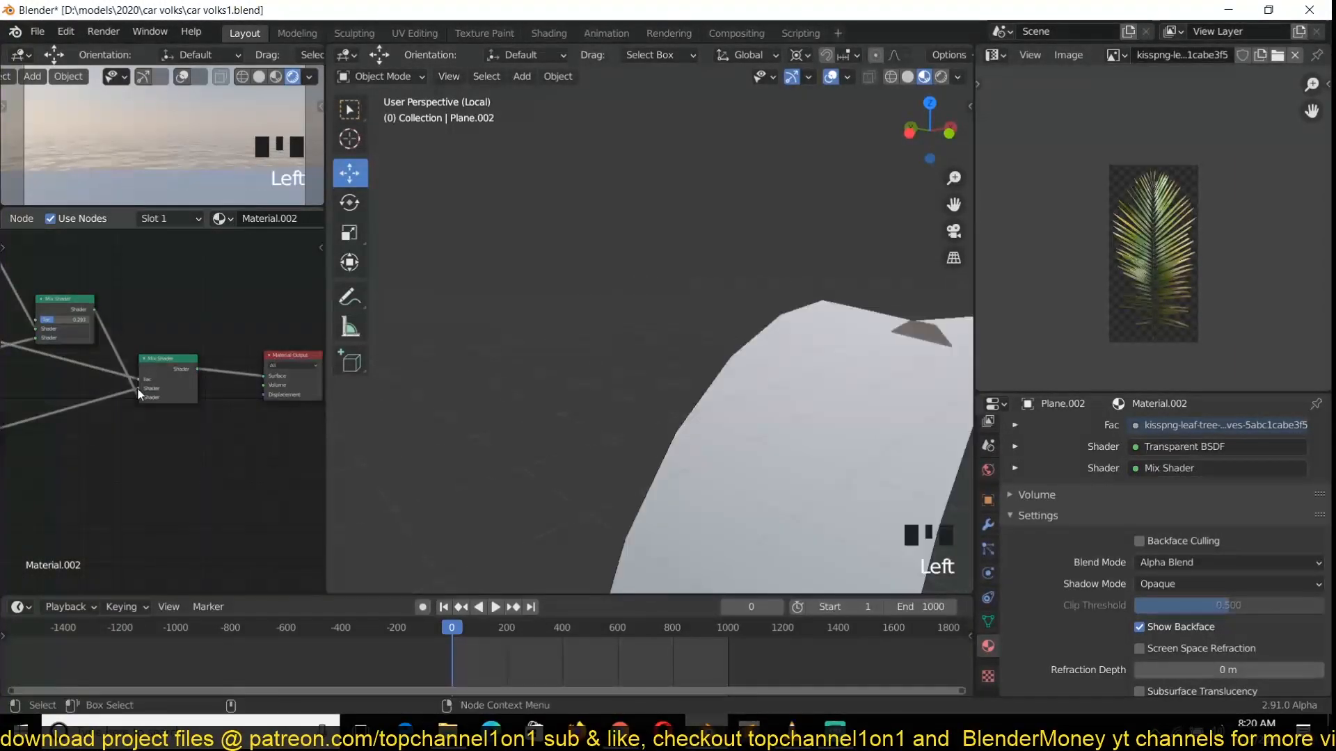
scroll(604, 391, down, 4)
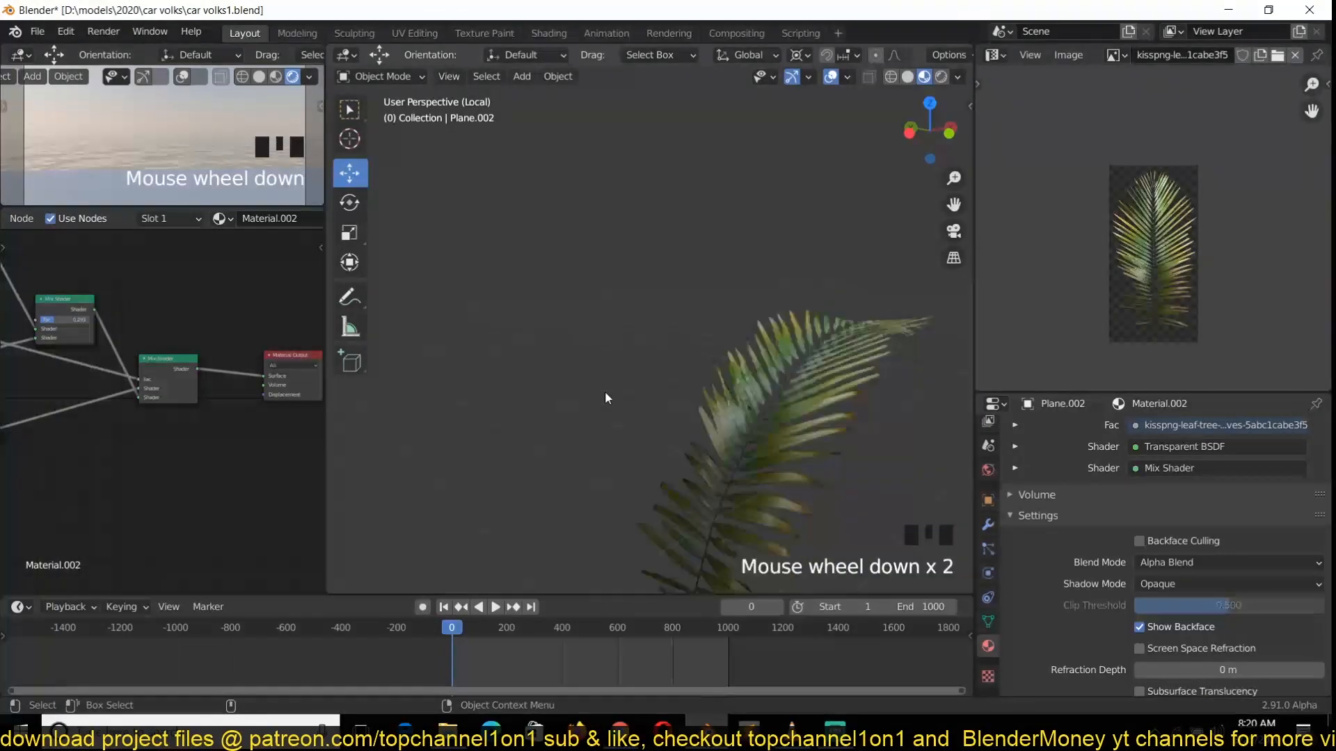
Step: Examine the textured palm leaf close up from several angles and look over its shader network
key(grave)
middle_drag(807, 426, 661, 392)
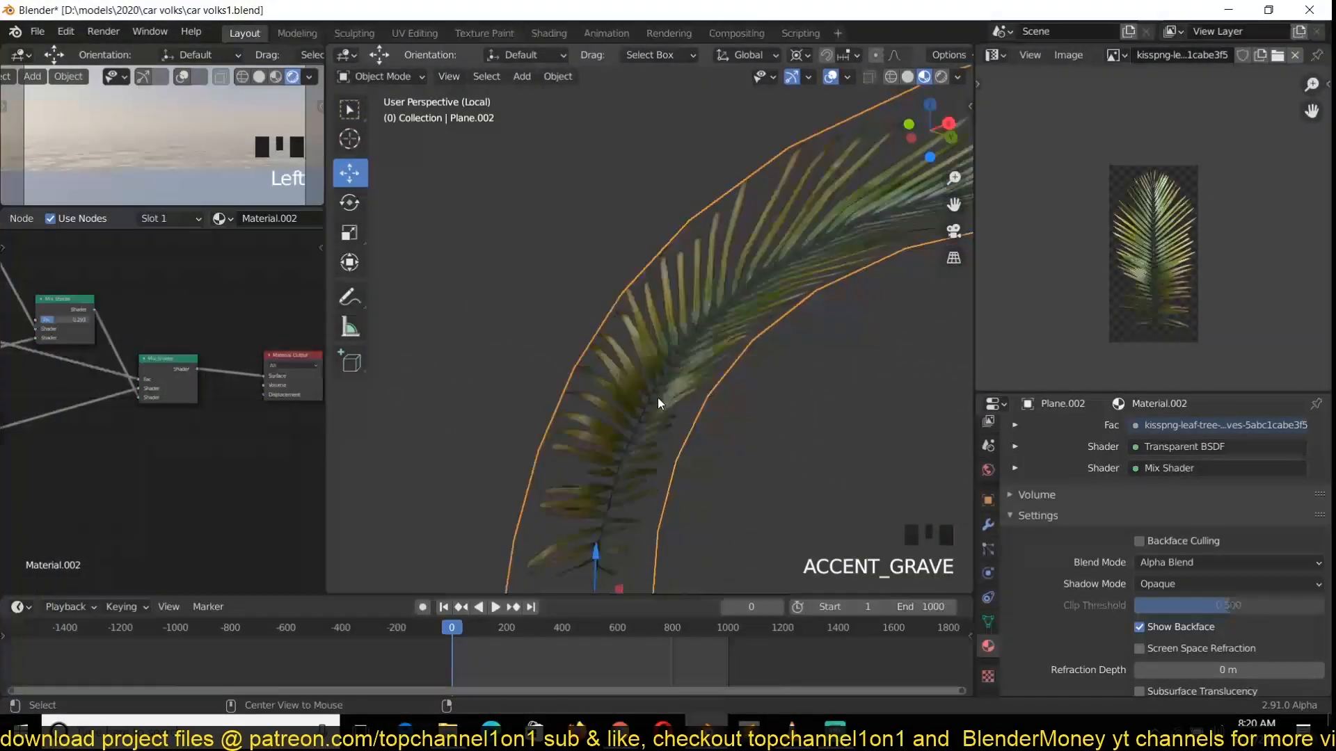
scroll(665, 398, down, 5)
alt+scroll(685, 431, down, 2)
click(709, 462)
middle_drag(709, 462, 670, 420)
scroll(576, 432, up, 7)
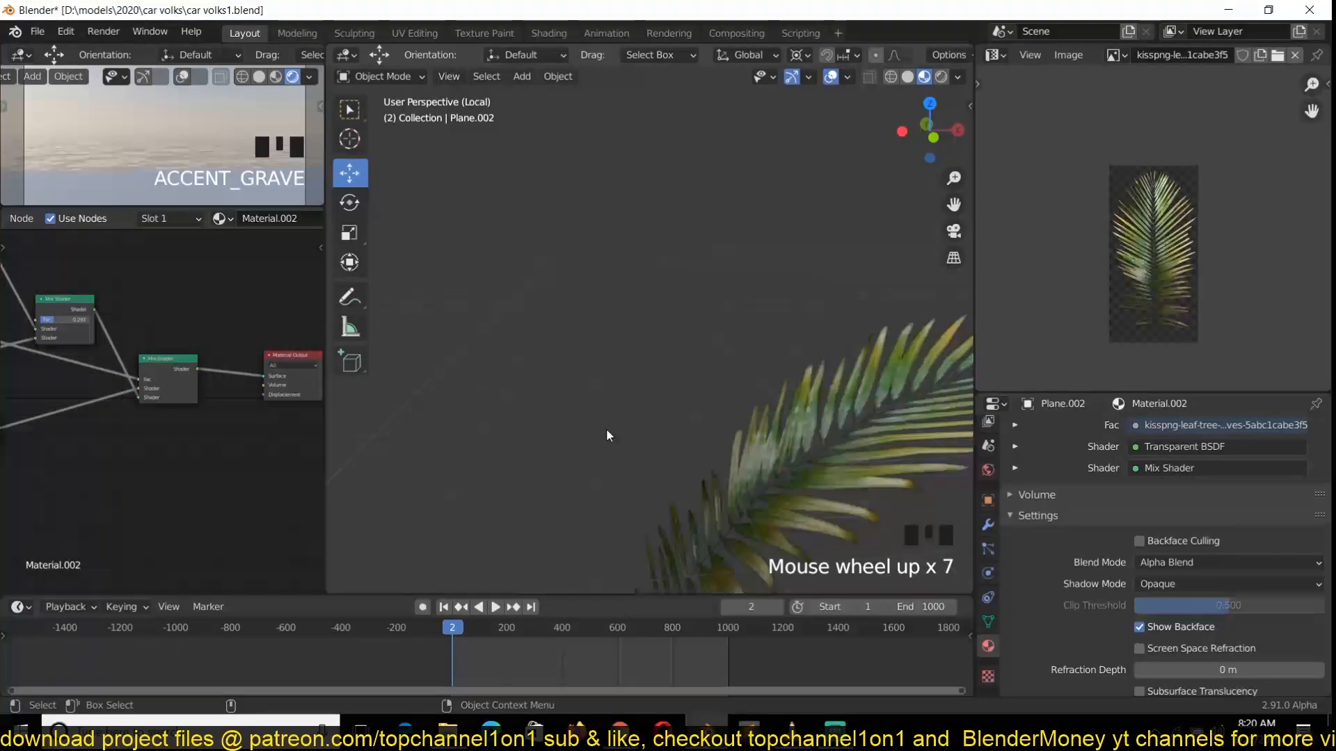
scroll(607, 429, down, 3)
middle_drag(198, 436, 22, 383)
scroll(154, 366, down, 5)
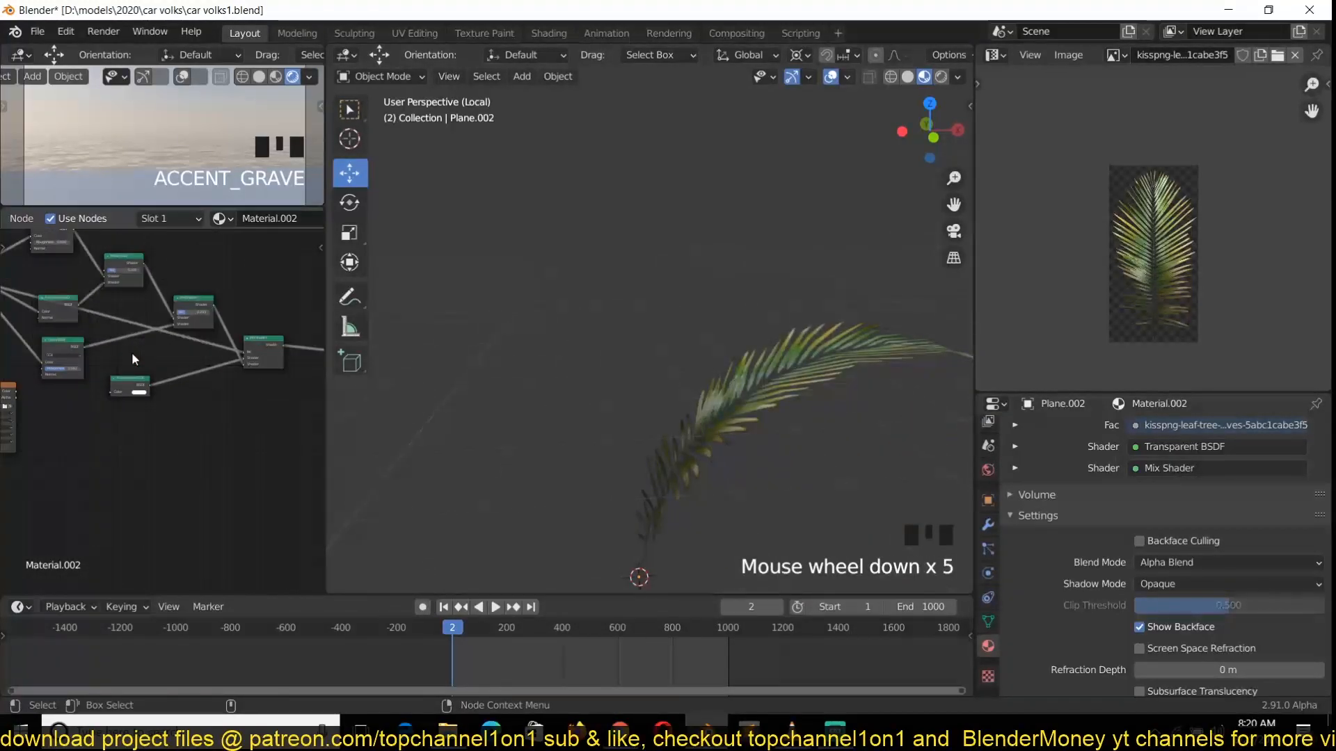
scroll(131, 353, up, 2)
Step: Select the palm leaf and inspect its curvature from the front and from other sides
key(grave)
middle_drag(615, 368, 698, 290)
scroll(657, 380, up, 4)
scroll(716, 393, down, 3)
scroll(716, 391, down, 3)
click(703, 289)
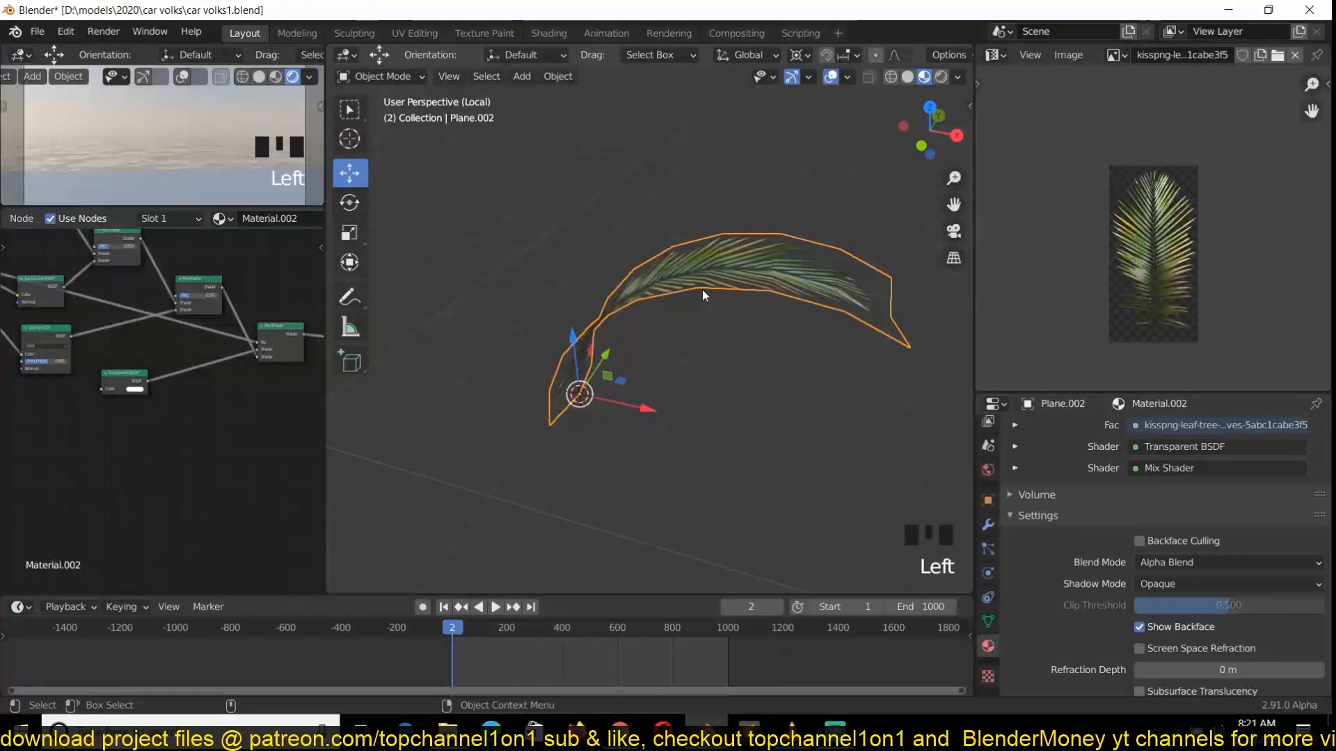
key(KP_1)
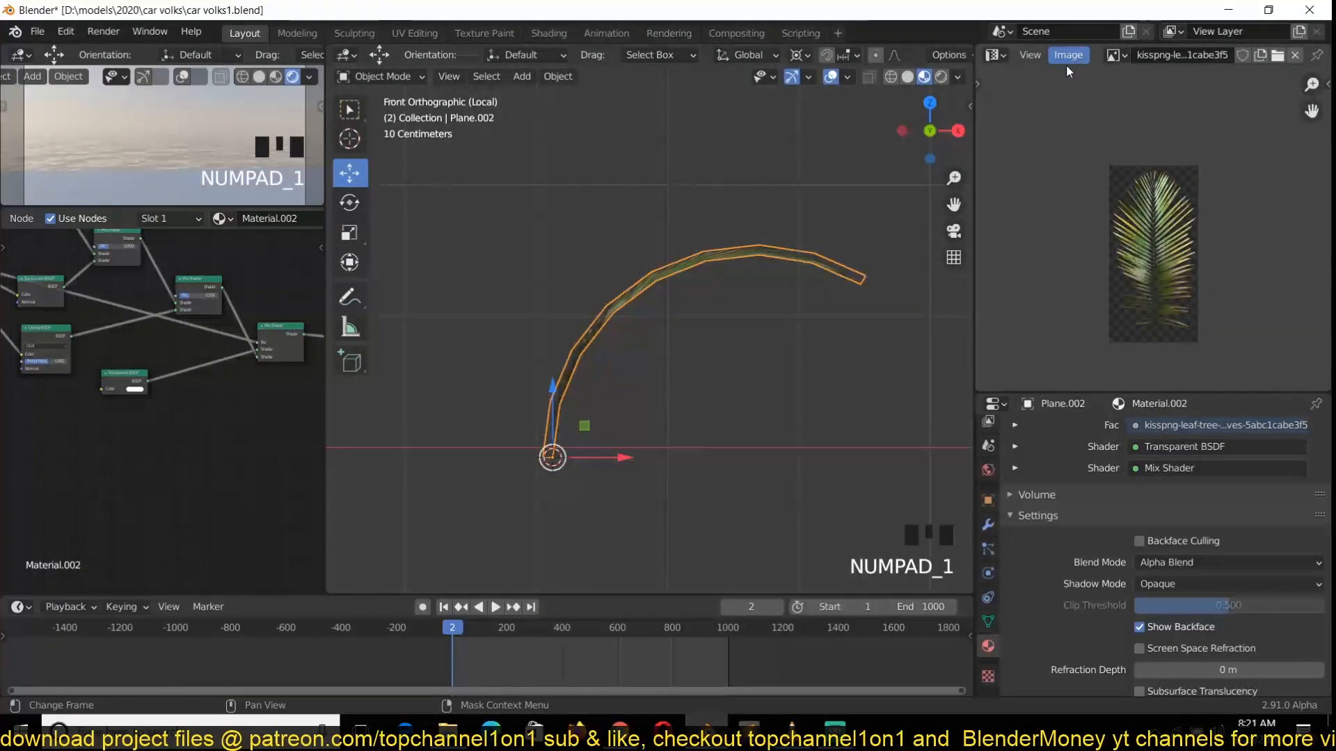
scroll(600, 336, down, 3)
key(grave)
middle_drag(600, 335, 757, 362)
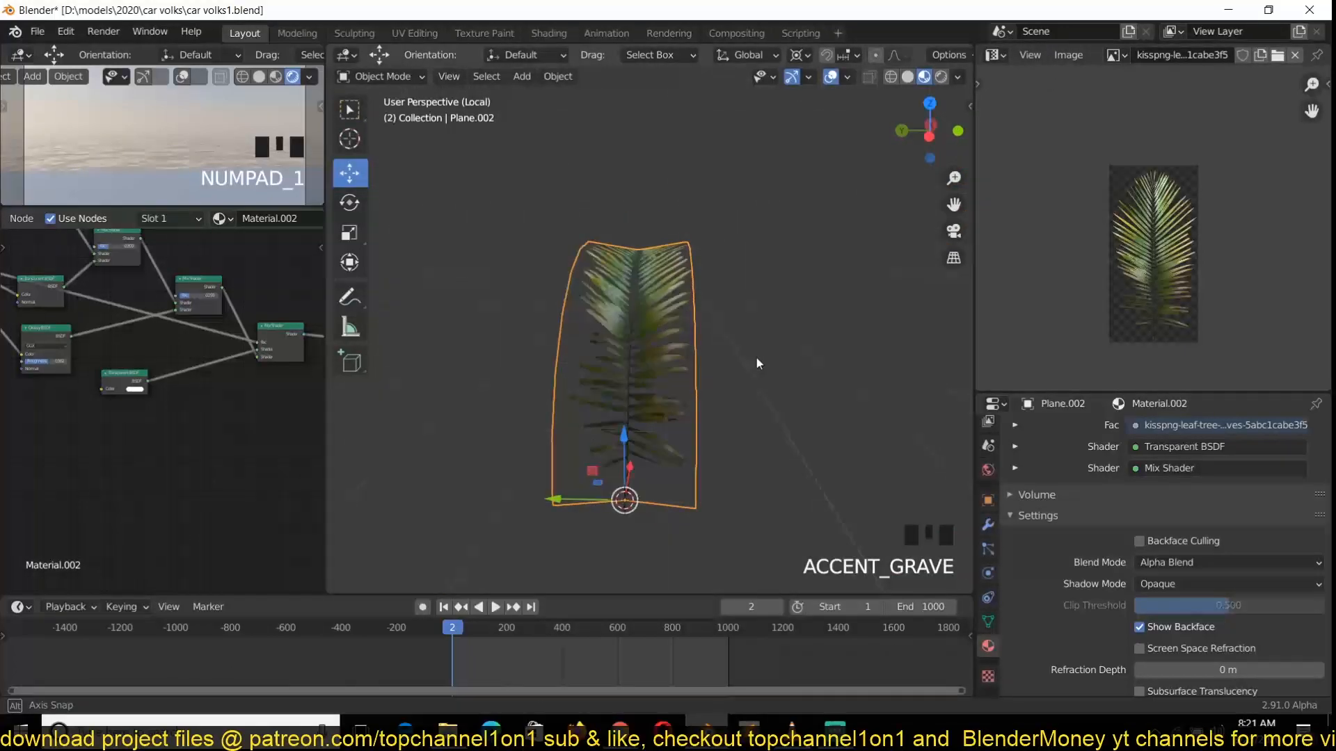
Step: Try duplicating the leaf plane's mesh and rotating the copy about the global Z axis, checking the bent result
key(Tab)
scroll(697, 343, down, 3)
key(KP_1)
key(KP_3)
key(KP_1)
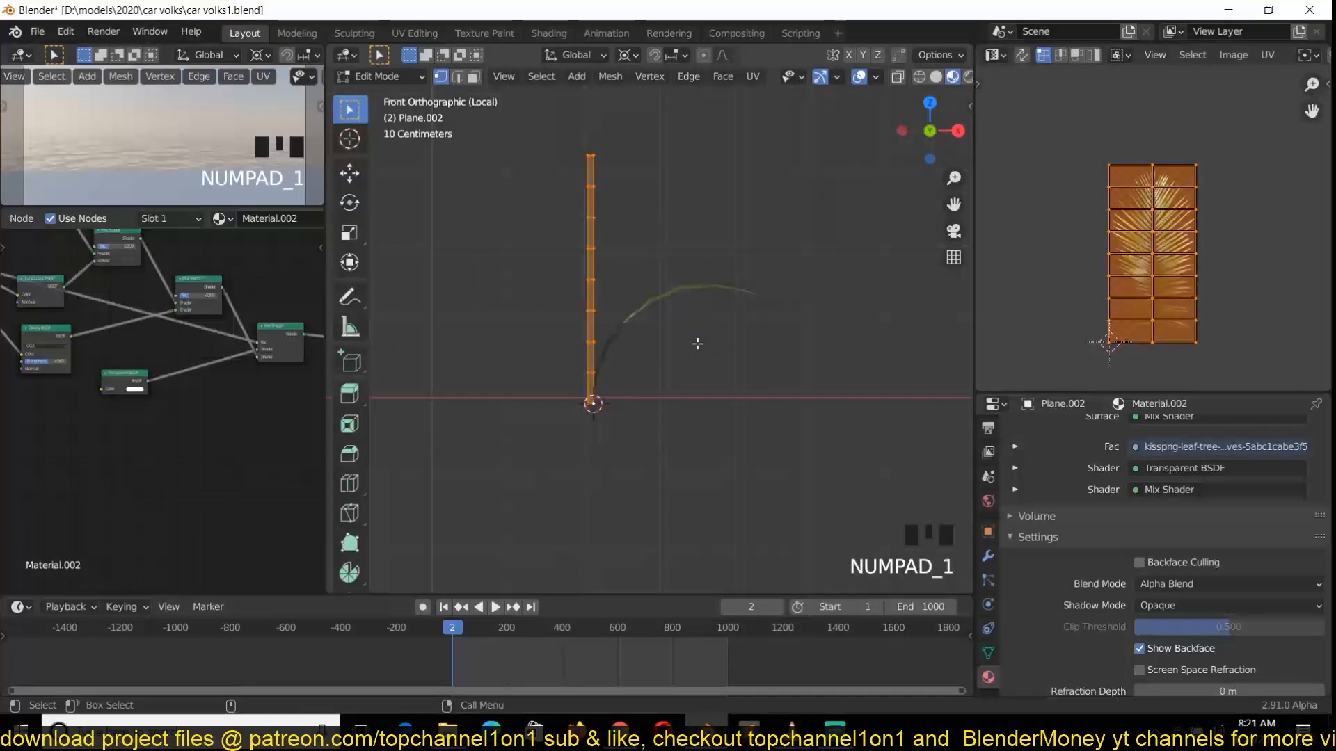
key(shift+d)
key(r)
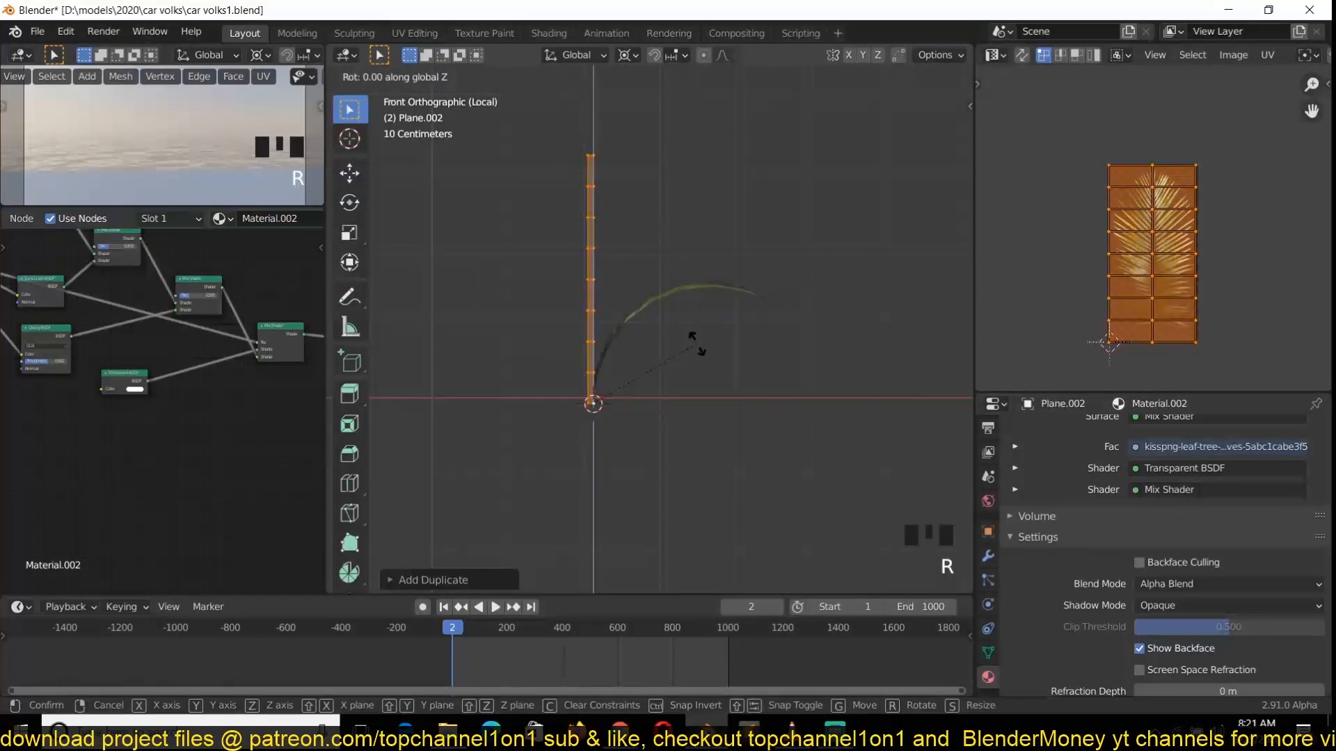
click(706, 308)
key(Tab)
key(grave)
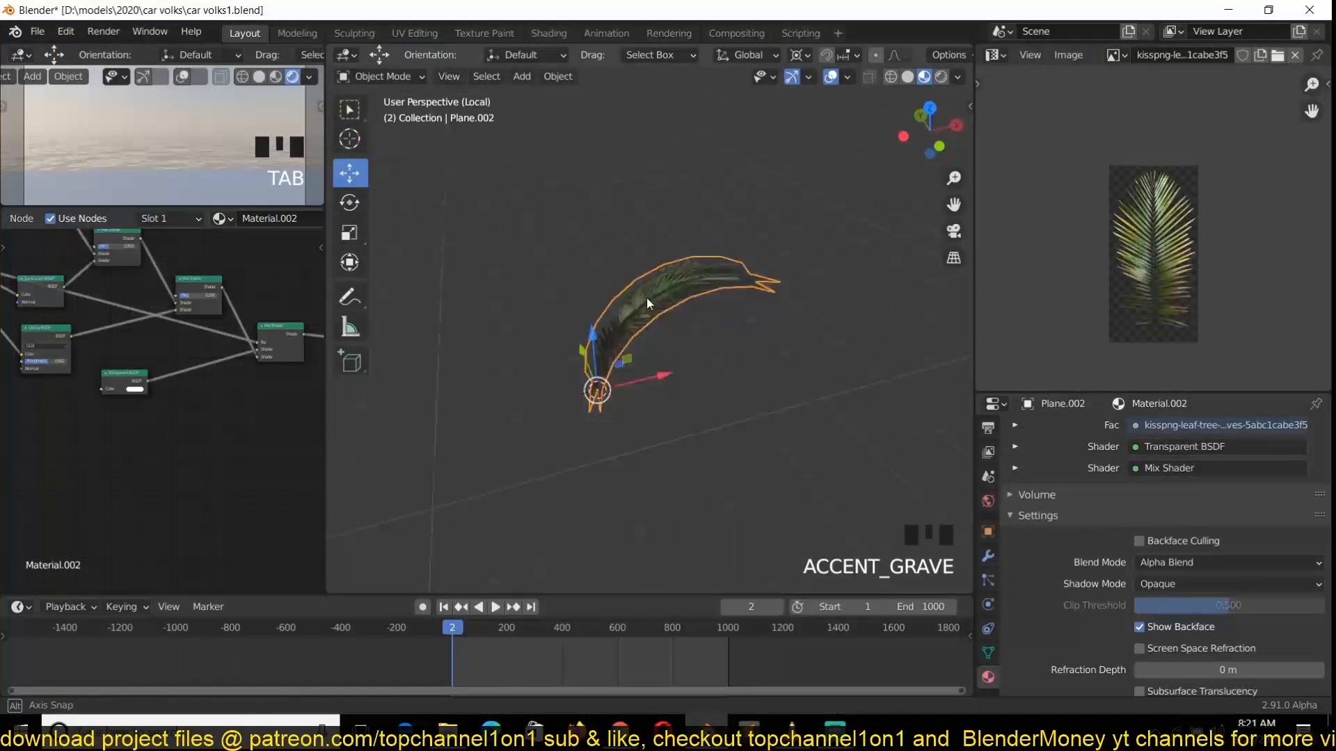
scroll(654, 299, up, 4)
key(grave)
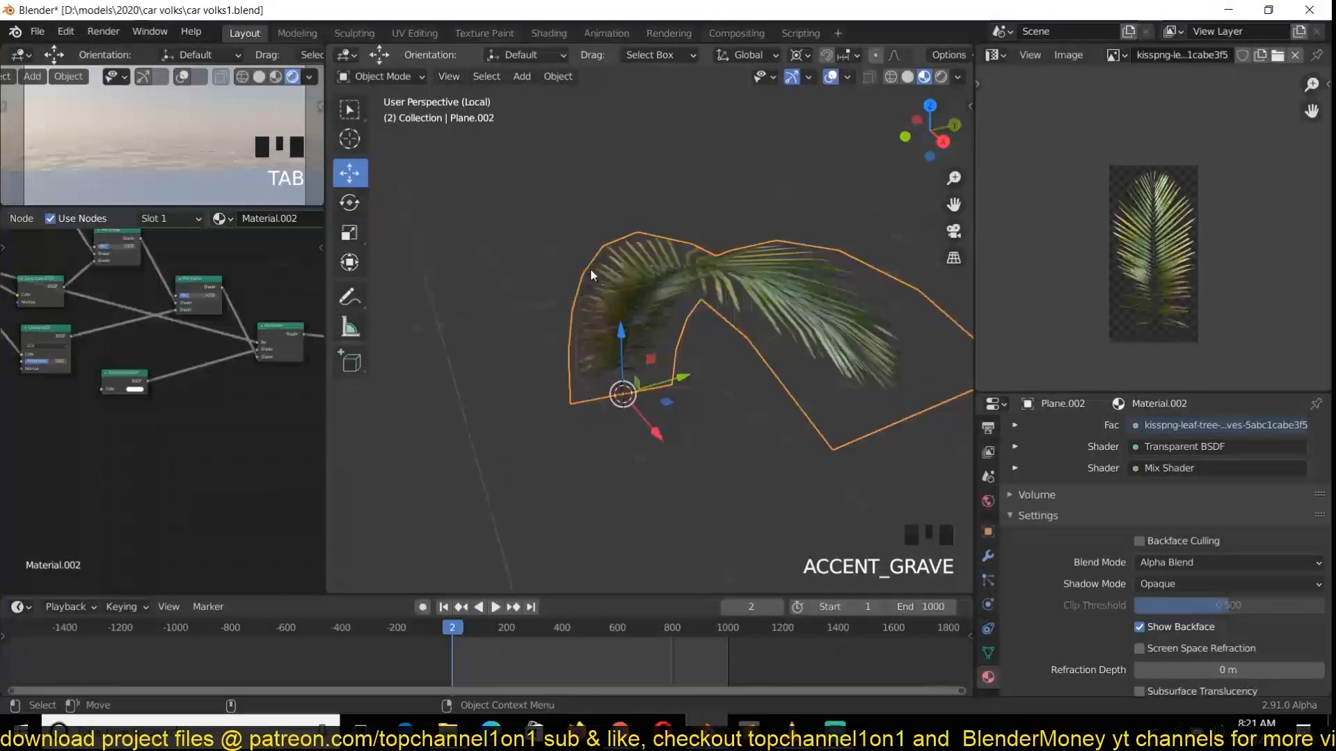
scroll(662, 260, down, 4)
Step: Rotate the duplicated leaf plane again in the top view, and delete its vertices
key(Tab)
scroll(626, 368, up, 2)
key(grave)
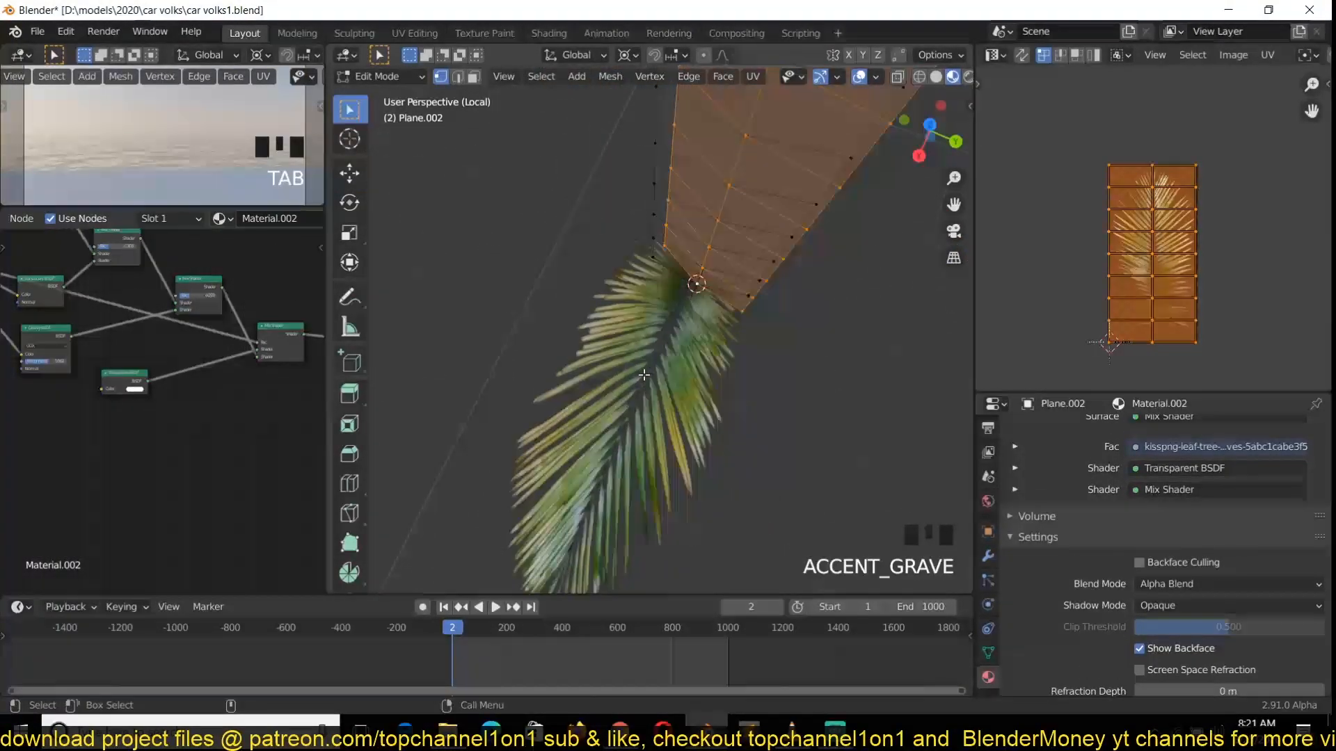
key(KP_7)
key(r)
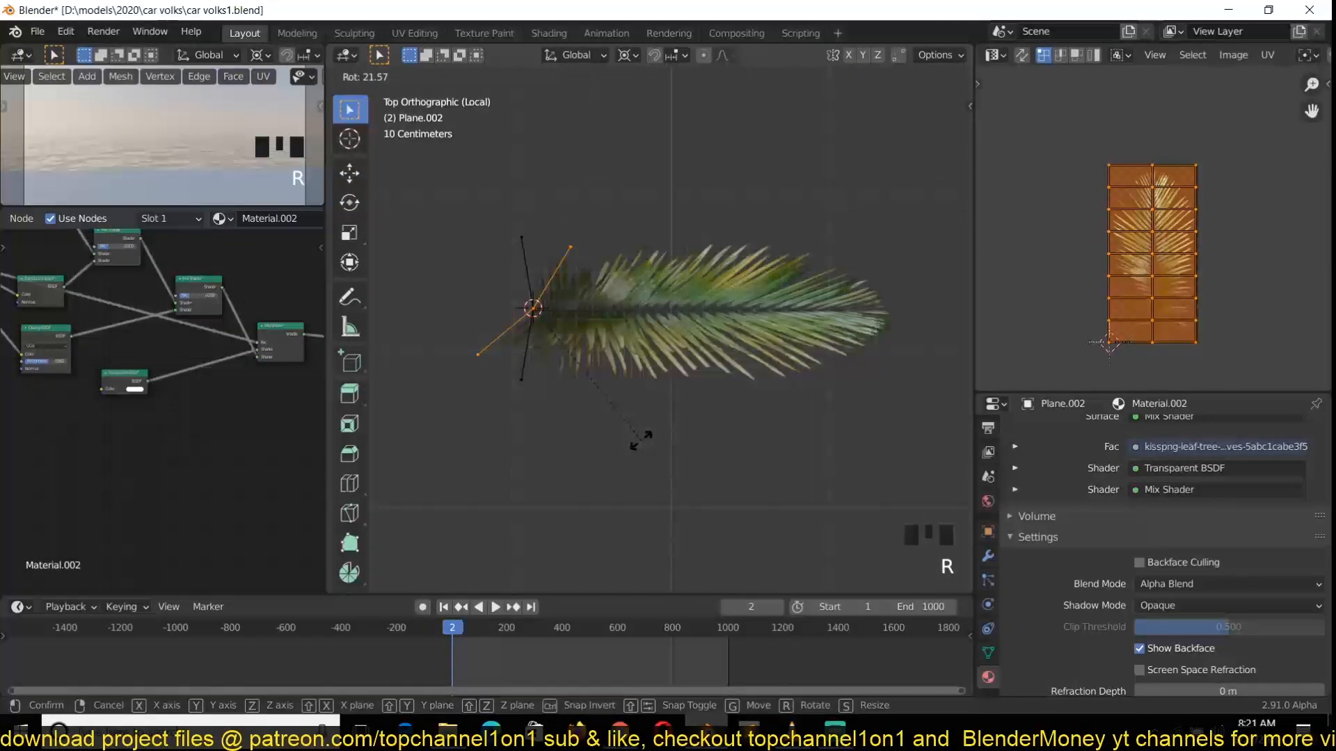
click(593, 332)
key(x)
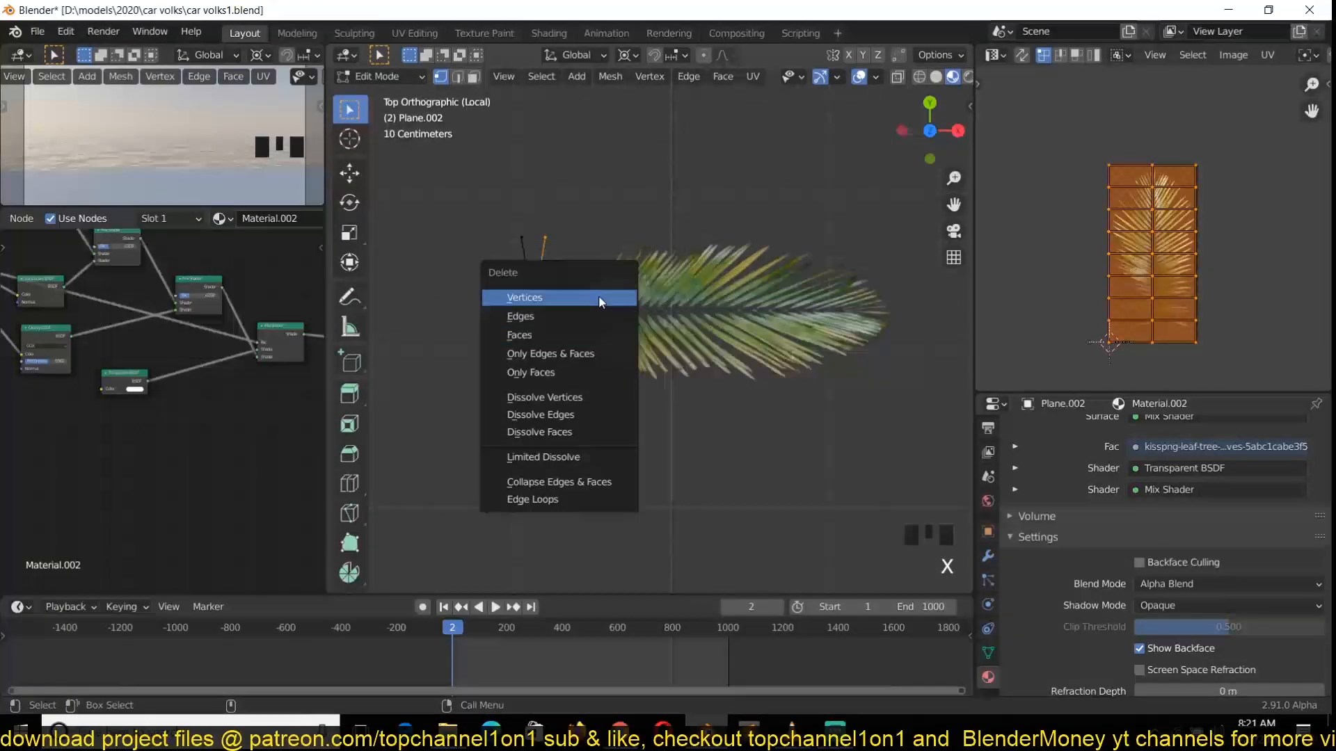
click(599, 295)
Step: Switch to solid shading and move the leaf plane's outer edge vertices in the negative X direction to deepen the central fold
key(z)
drag(469, 201, 525, 427)
click(350, 172)
drag(599, 309, 575, 309)
Step: Duplicate the whole leaf mesh in place and mirror the copy
key(grave)
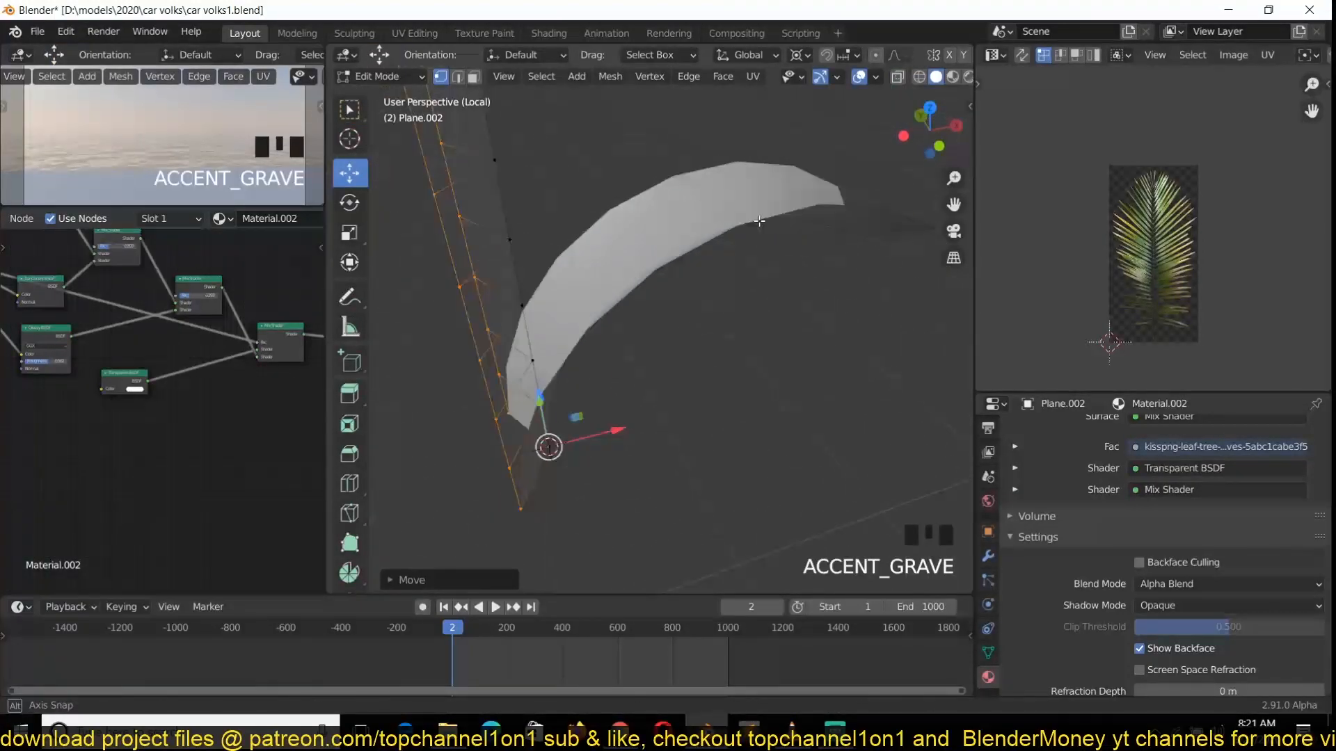
scroll(725, 252, down, 4)
key(KP_7)
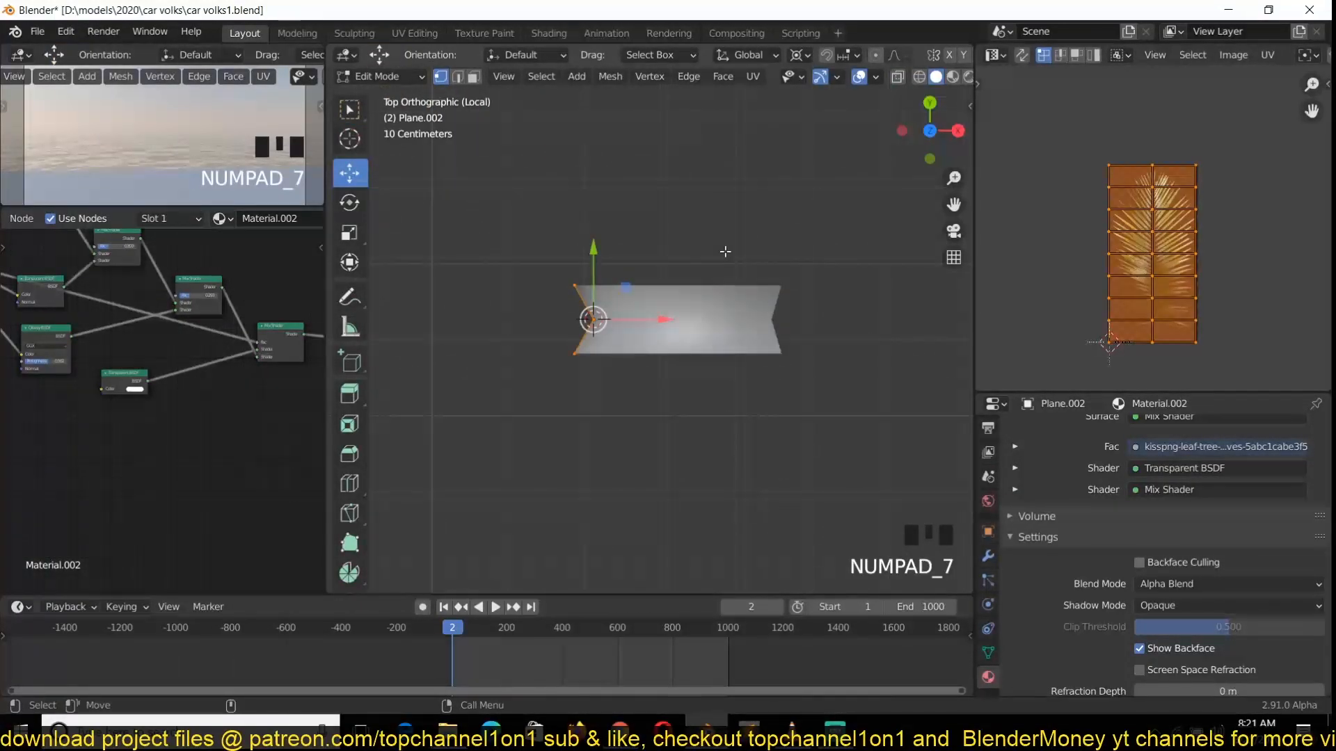
scroll(612, 319, up, 5)
key(shift+d)
right_click(613, 319)
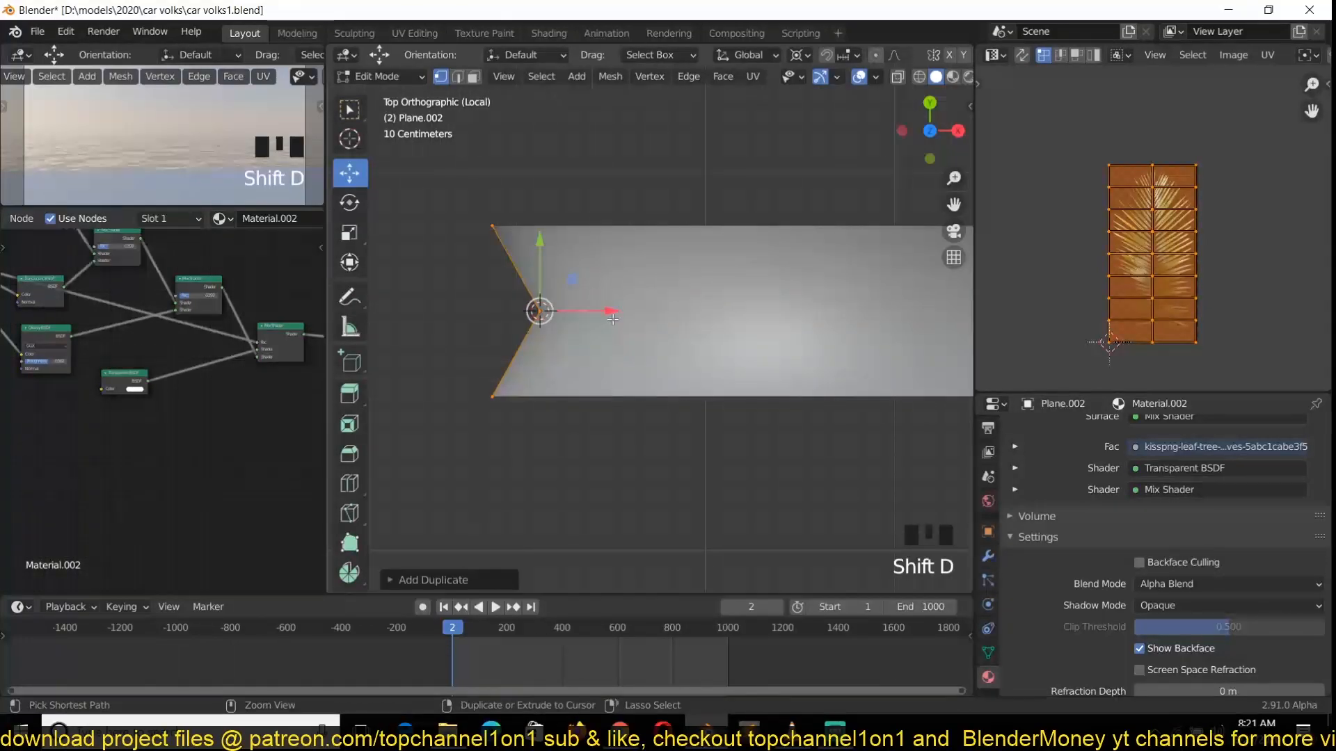
key(ctrl+m)
click(613, 320)
key(Tab)
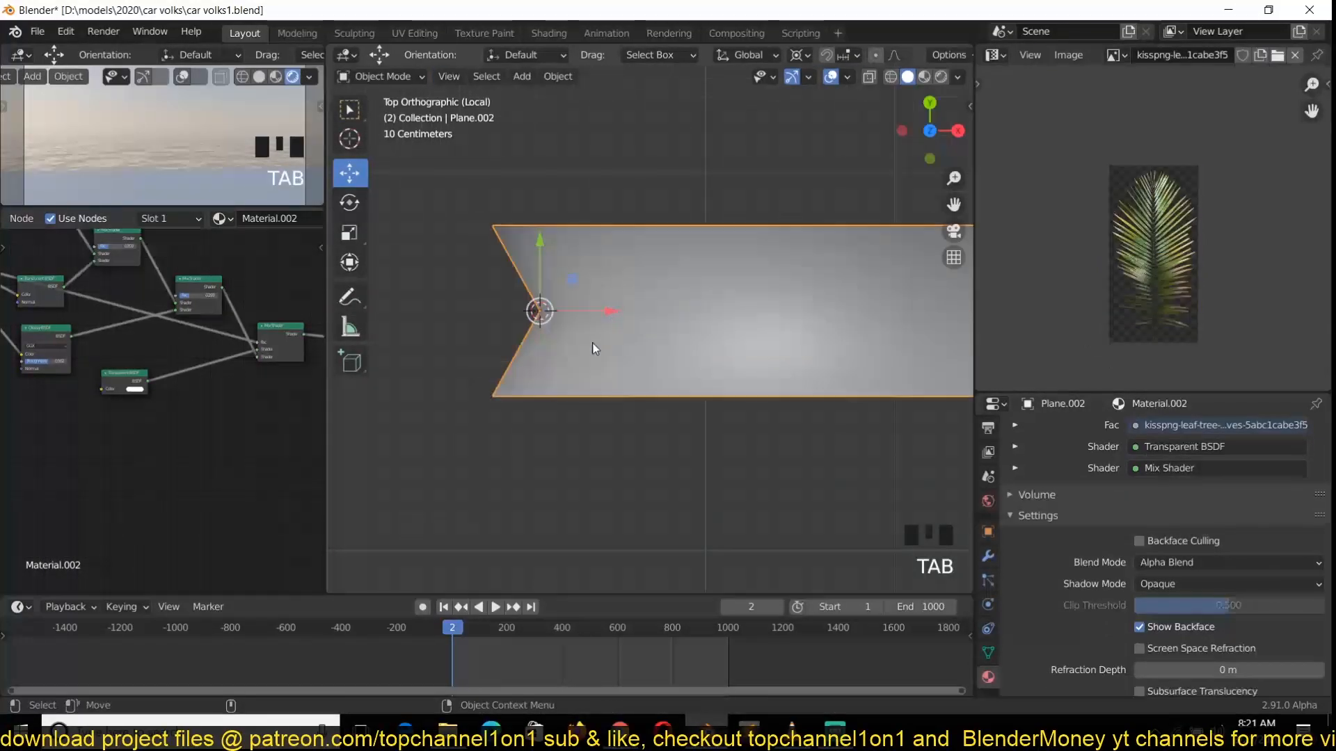
Step: Examine the doubled leaf mesh from several sides in solid shading and in material preview
key(grave)
scroll(574, 239, down, 4)
key(grave)
middle_drag(872, 265, 631, 321)
key(Tab)
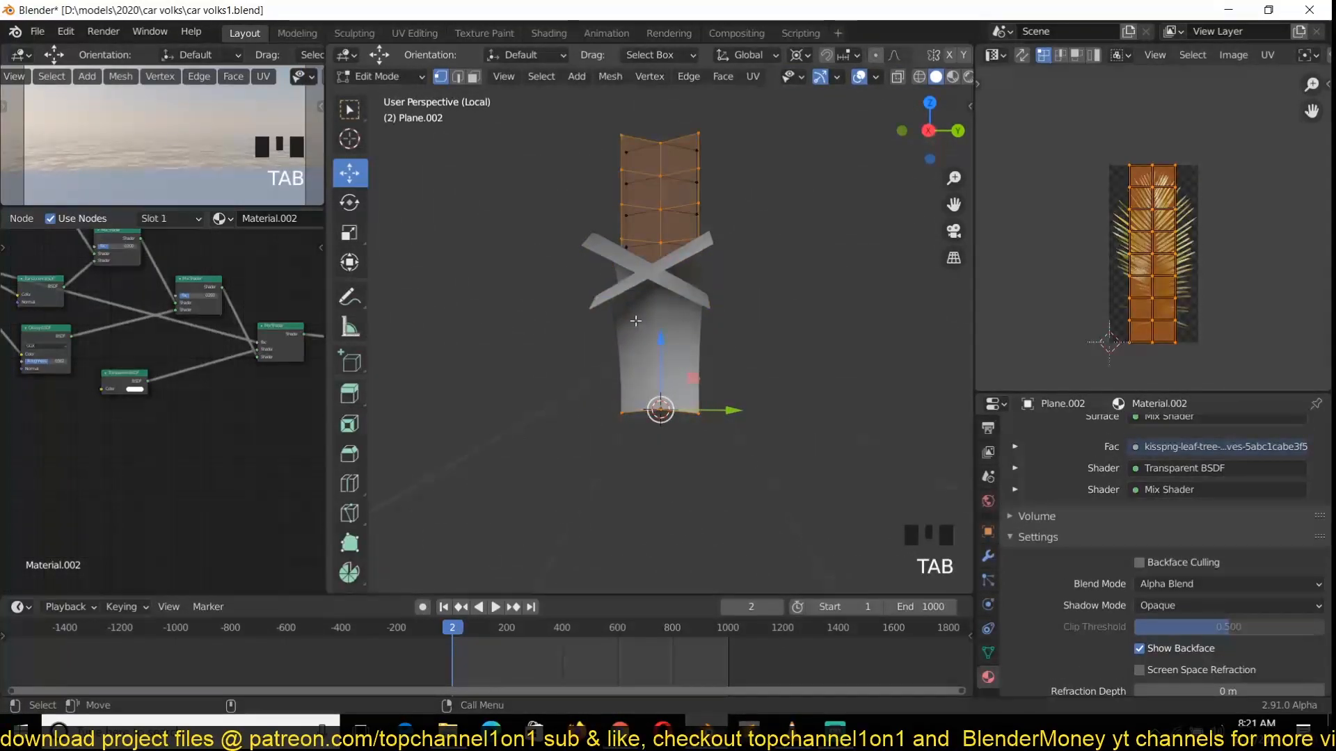
key(grave)
key(Tab)
key(Tab)
key(Tab)
click(924, 77)
key(grave)
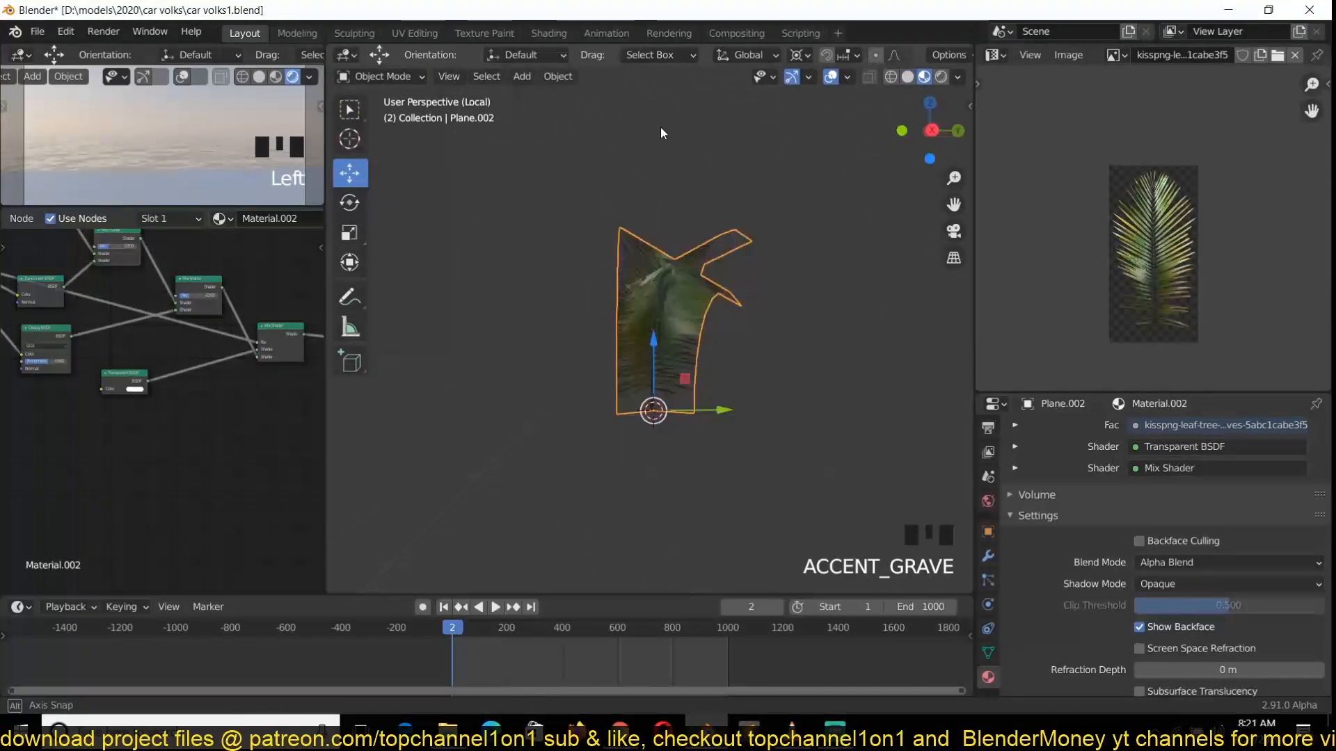
click(663, 132)
key(grave)
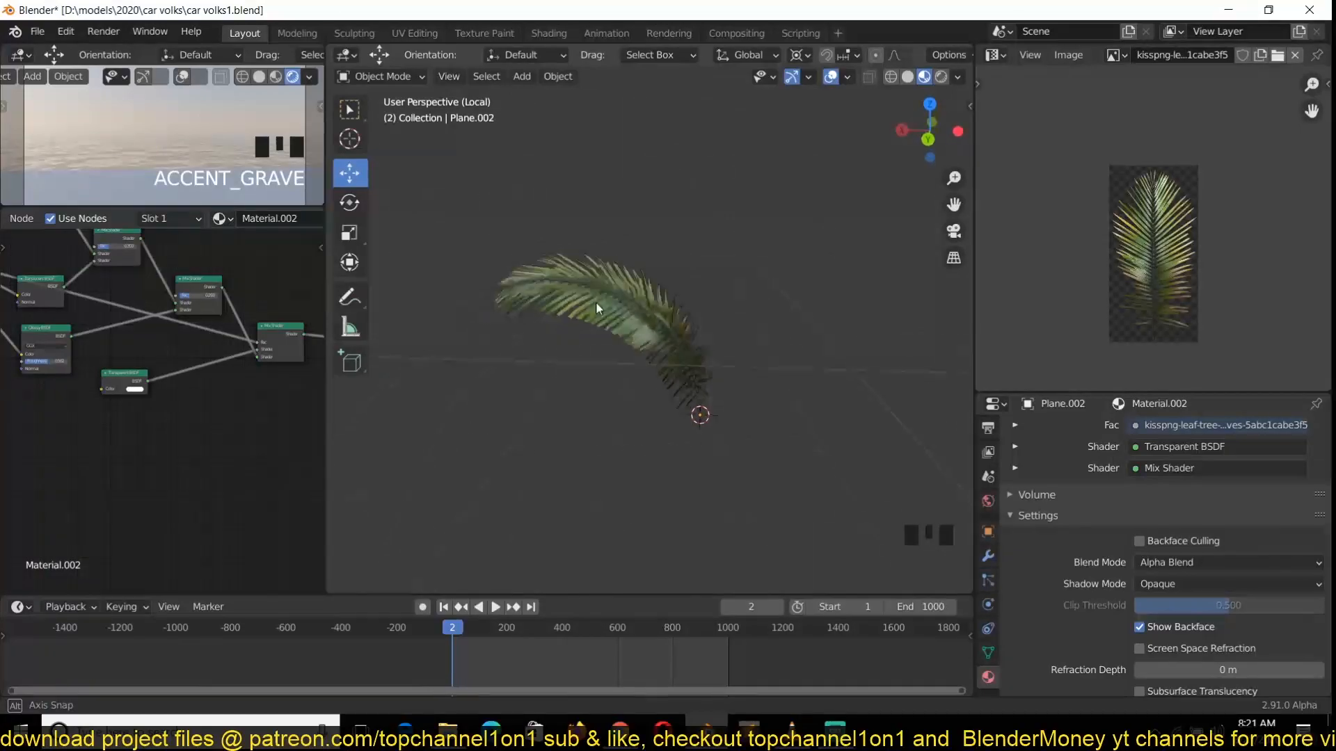
Step: Preview the kisspng-leaf-arecac image texture directly on the leaf mesh
key(Tab)
scroll(119, 365, down, 8)
scroll(224, 340, up, 10)
middle_drag(182, 345, 164, 396)
ctrl+shift+click(94, 369)
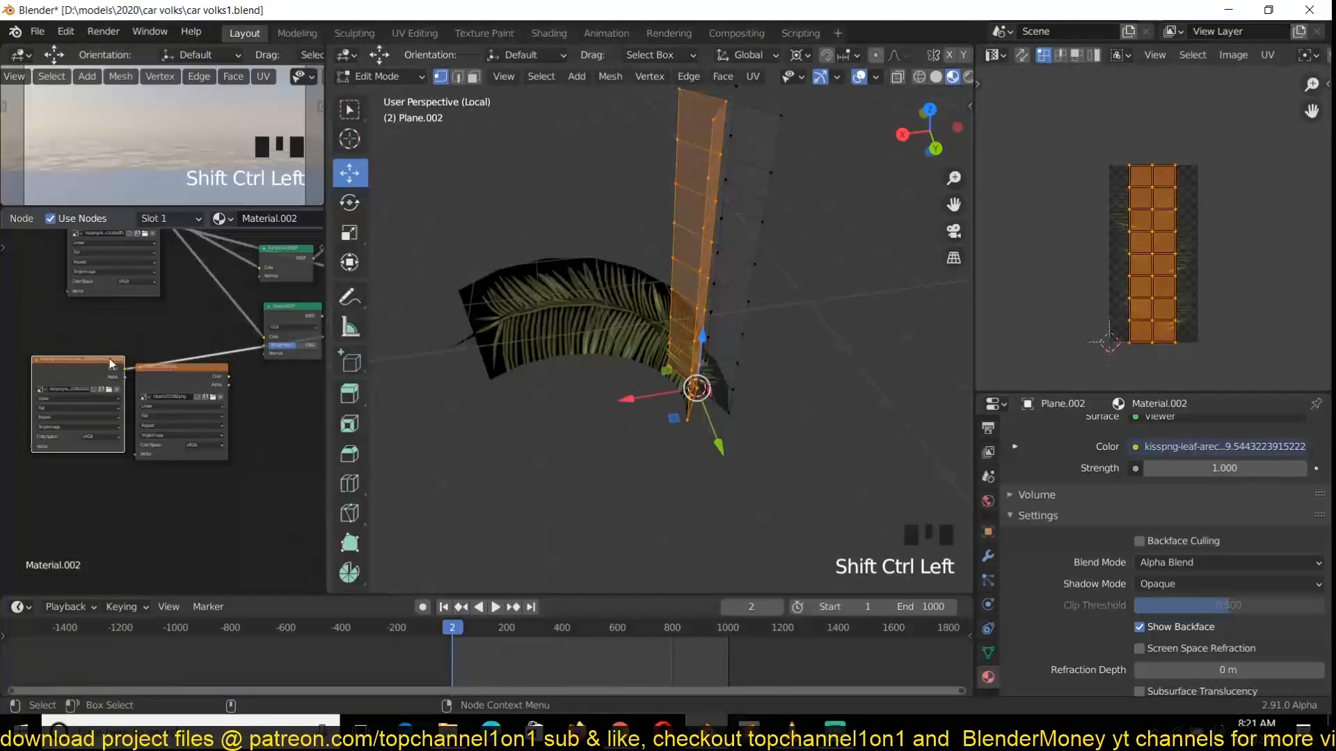
middle_drag(113, 358, 110, 498)
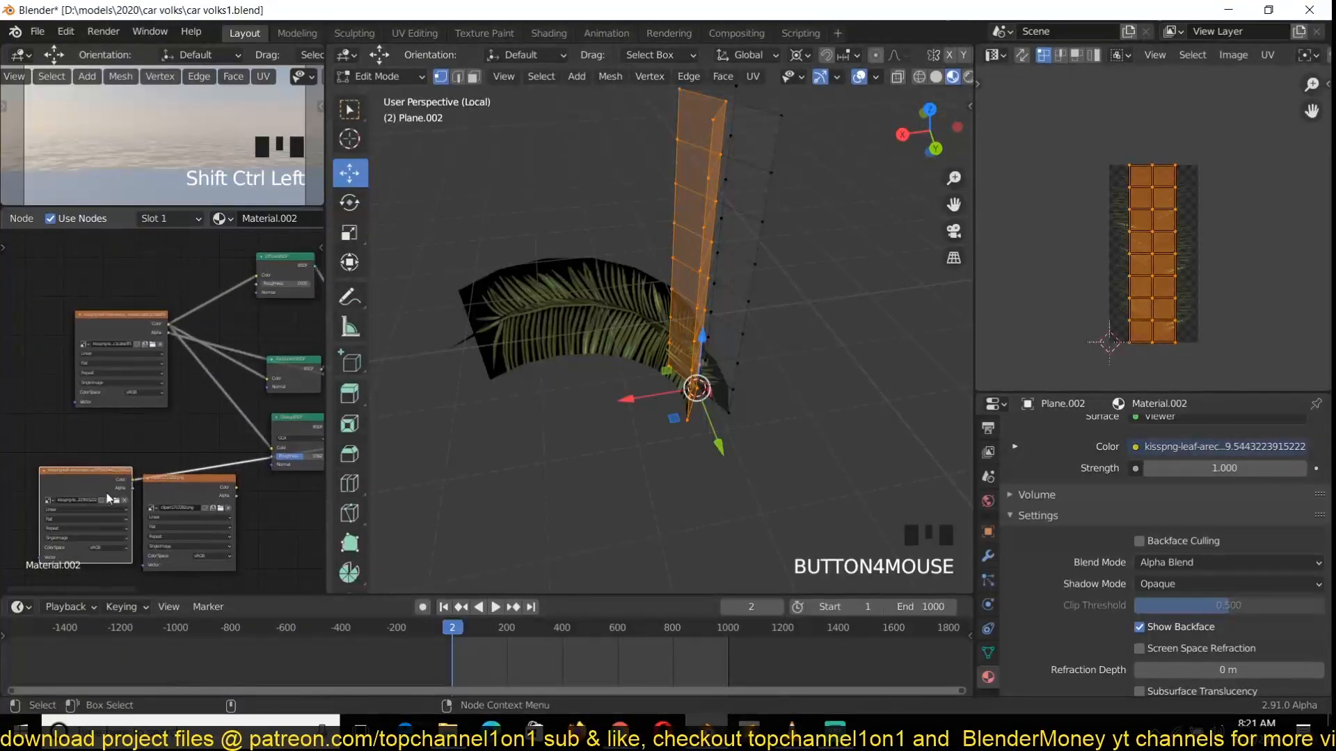
Step: Compare the kisspng-leaf-tree, kisspng-leaf-arecac and clipart1717282.png image textures by previewing each one on the leaf
ctrl+shift+click(128, 324)
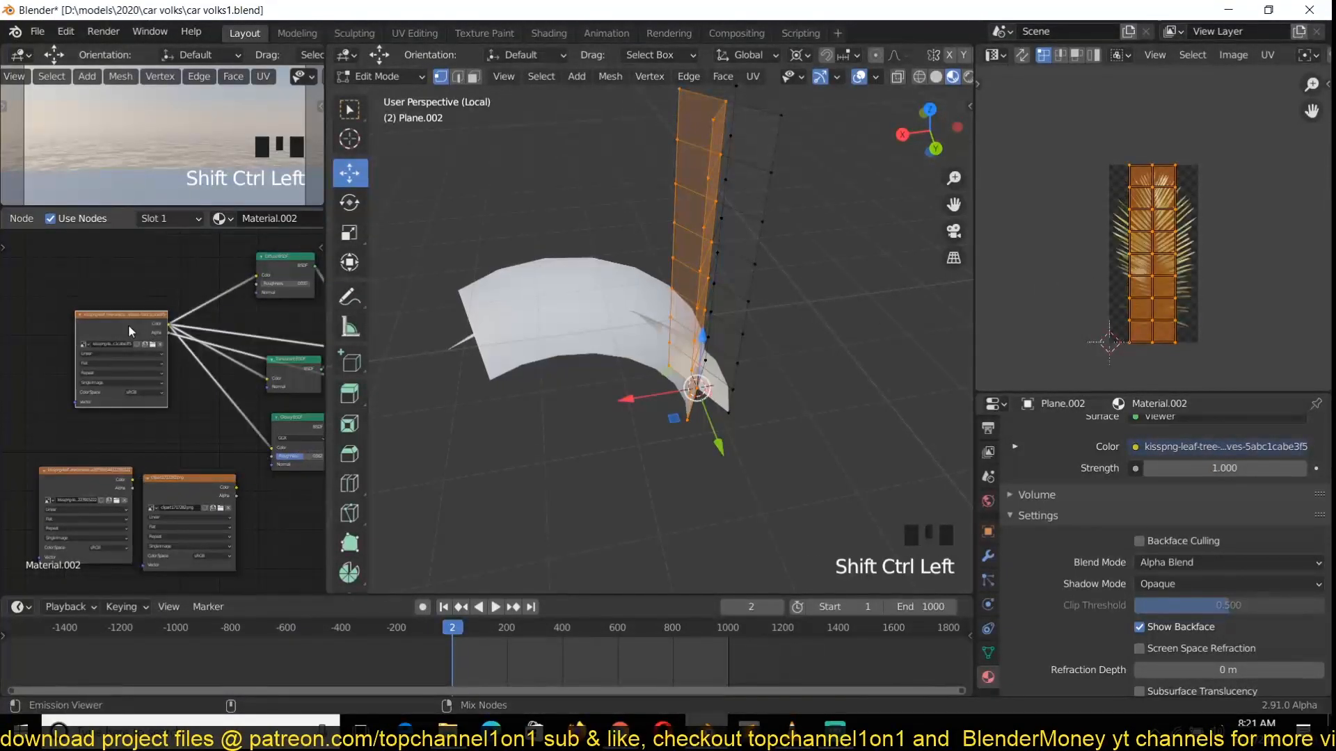
ctrl+shift+click(102, 477)
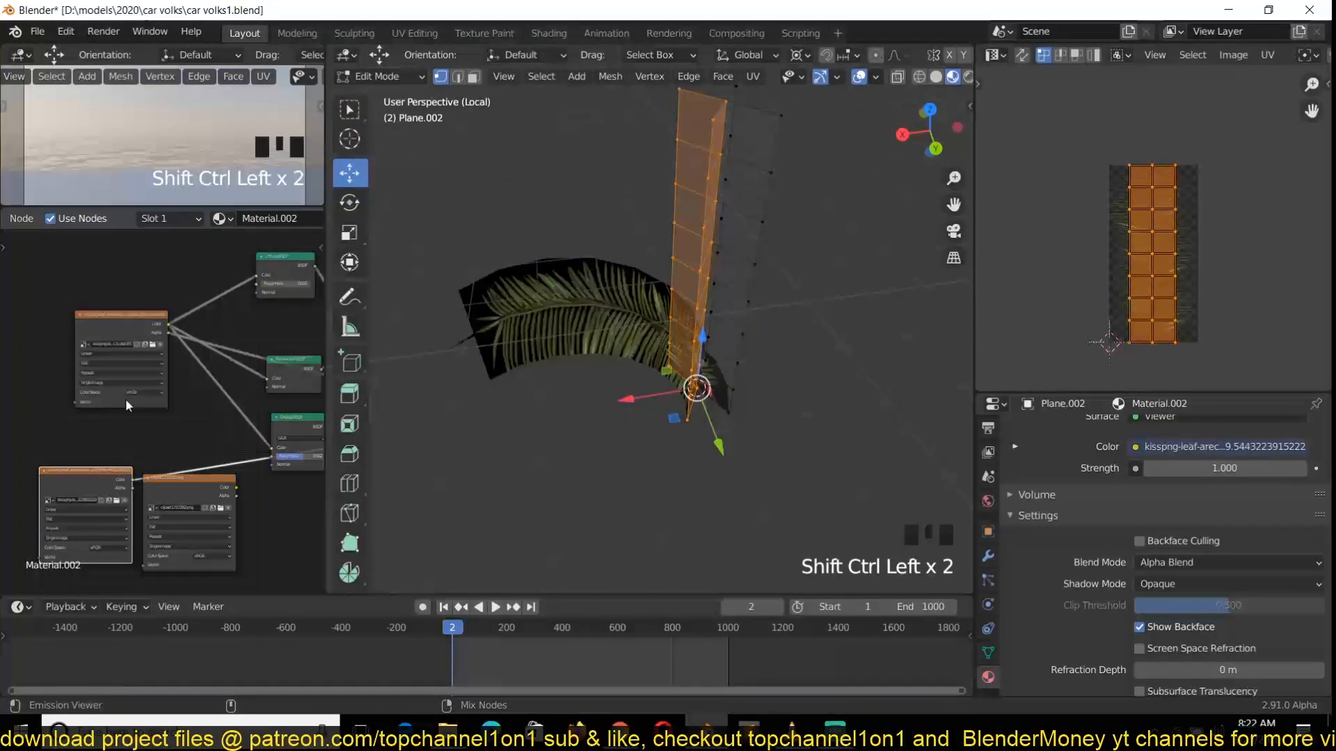
ctrl+shift+click(143, 323)
ctrl+shift+click(185, 485)
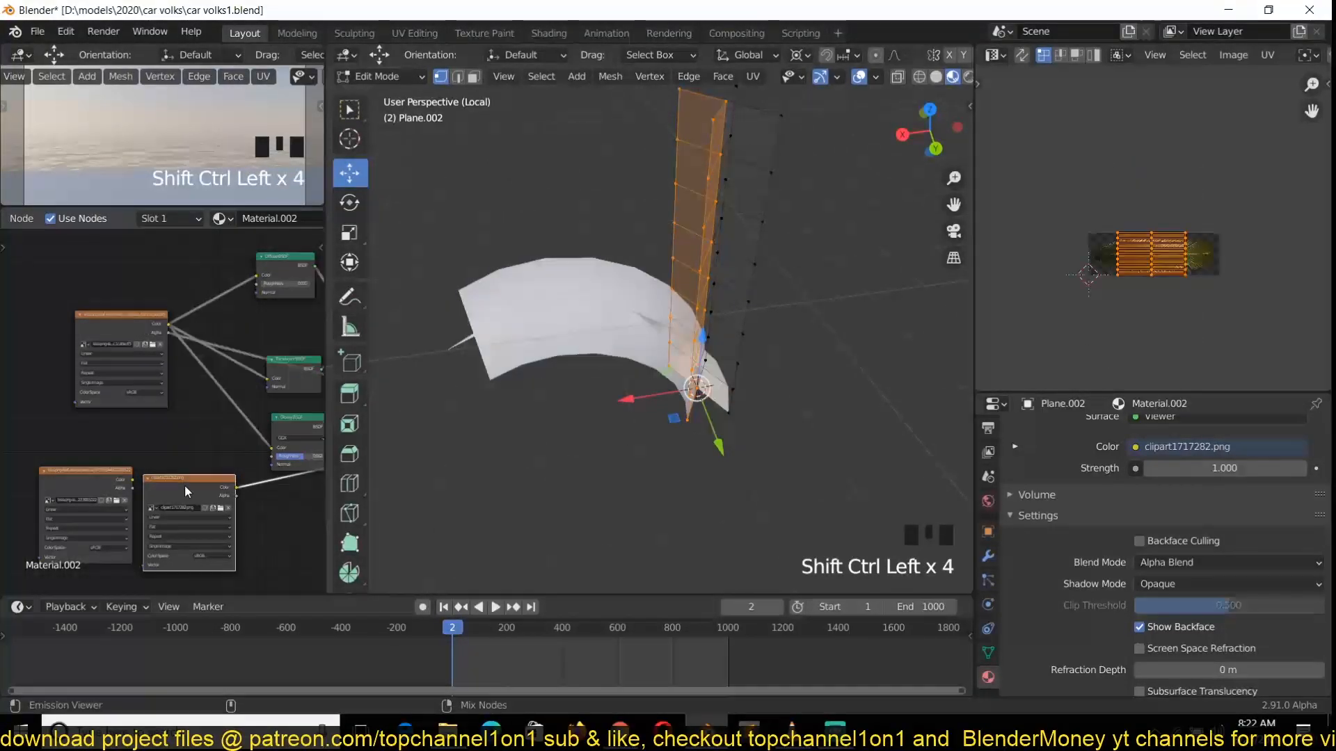
scroll(1153, 227, up, 3)
scroll(655, 334, up, 2)
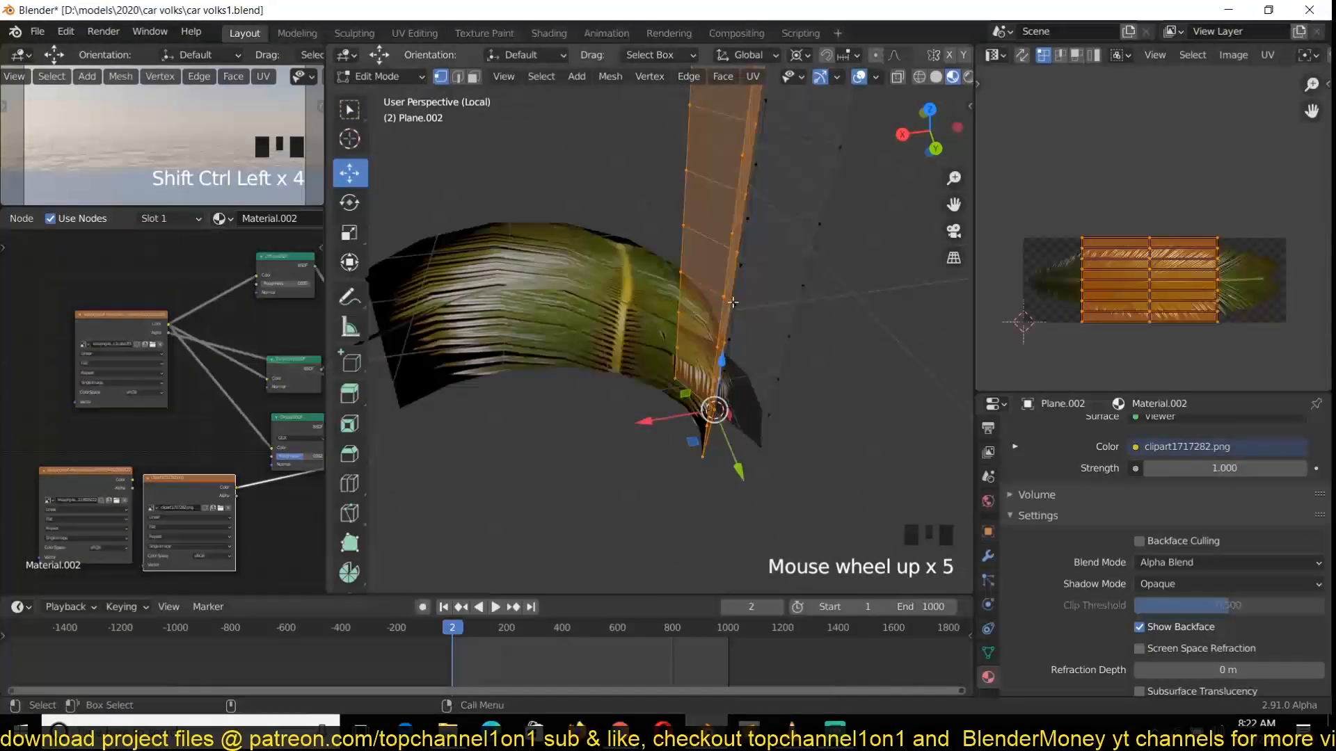
ctrl+shift+click(125, 327)
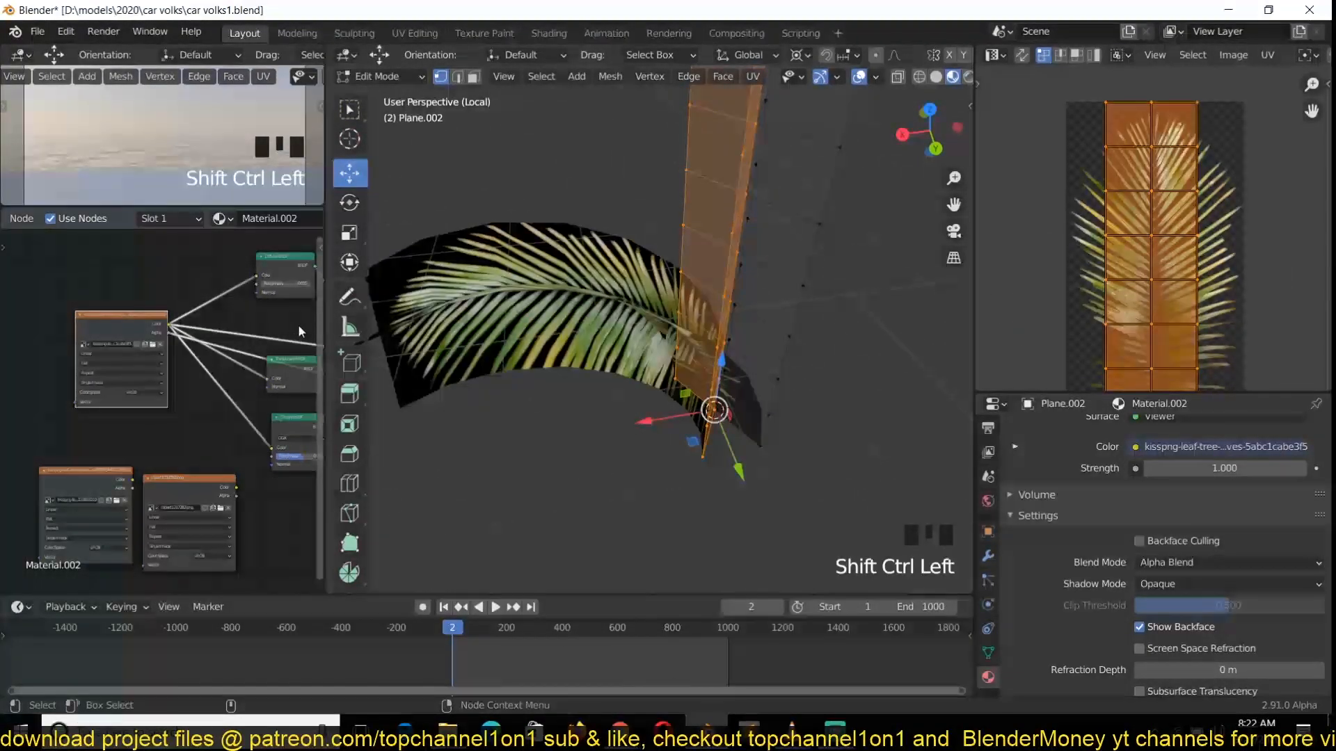
Step: Route the final Mix Shader back to the material output and check the leaf from another angle
scroll(263, 400, down, 5)
middle_drag(272, 401, 73, 407)
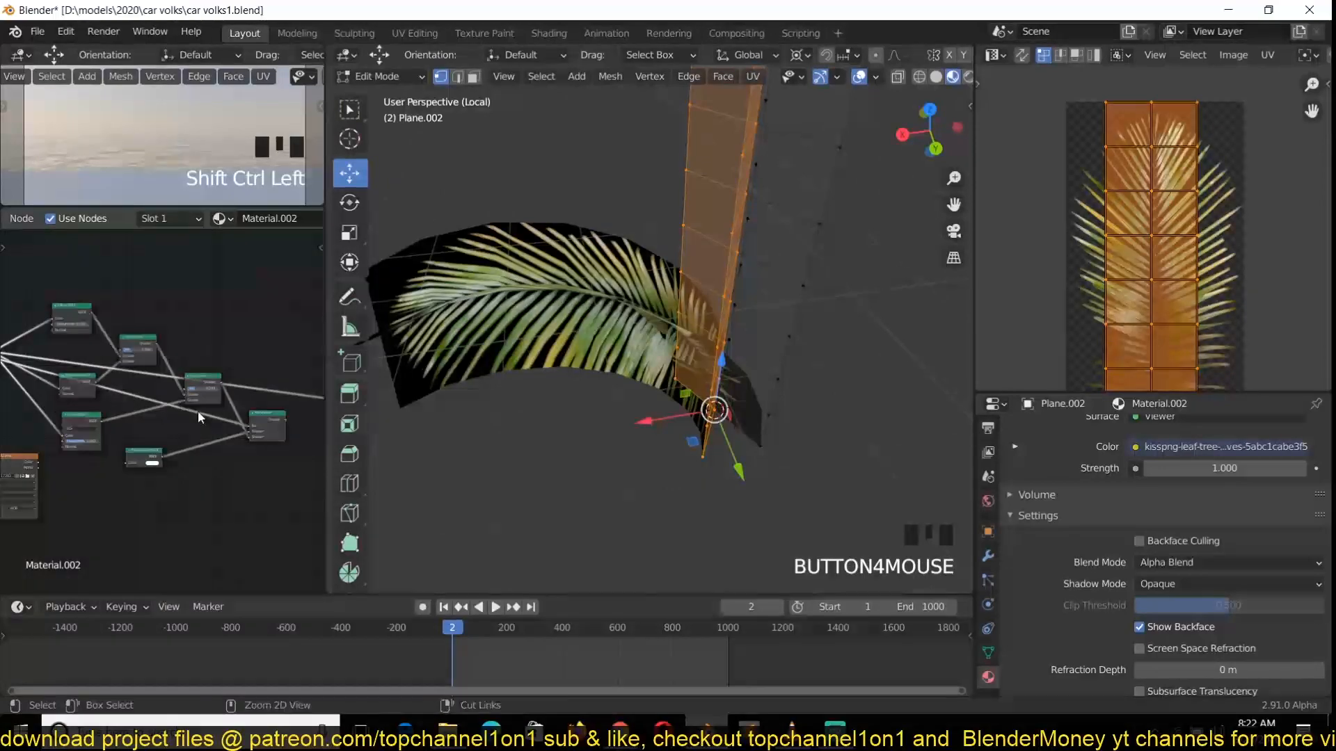
ctrl+shift+click(262, 419)
key(Tab)
key(grave)
middle_drag(625, 374, 573, 421)
Step: Scale the selected leaf UVs by about 1.76 along X
key(Tab)
scroll(1163, 228, down, 2)
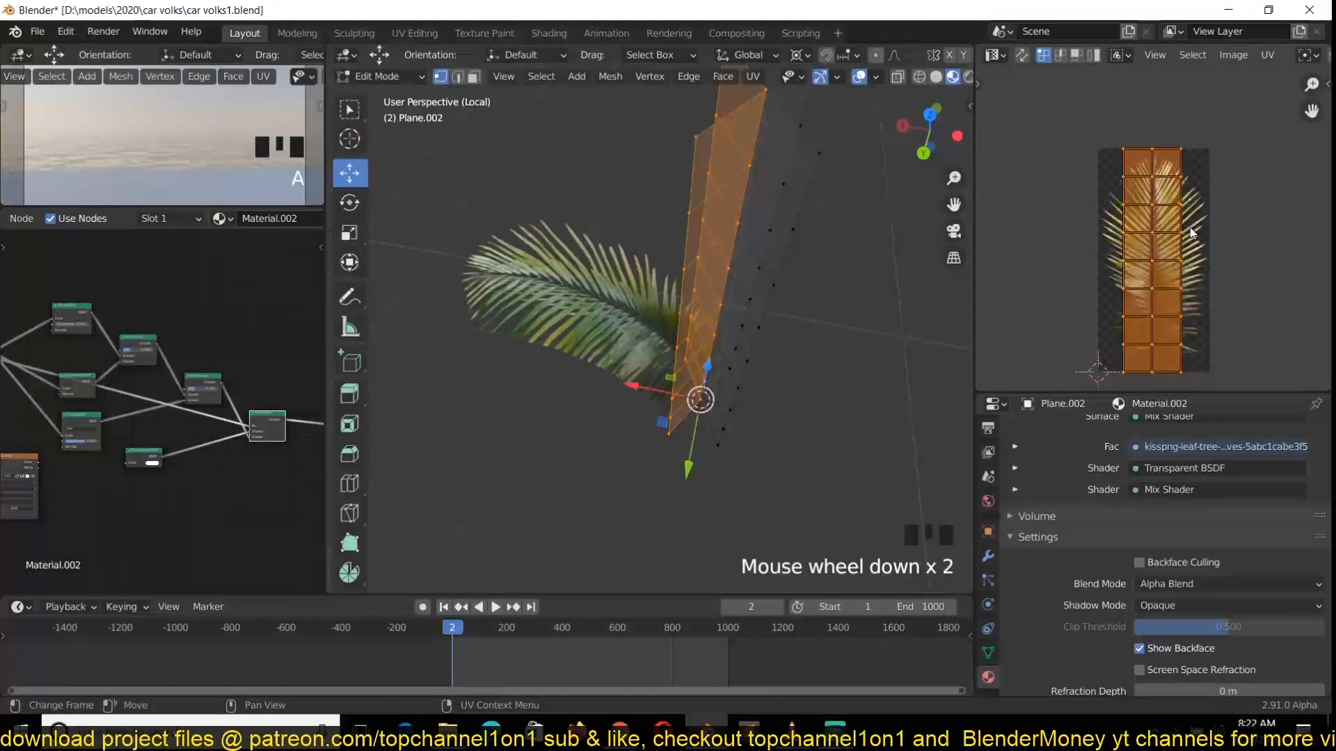
key(s)
key(x)
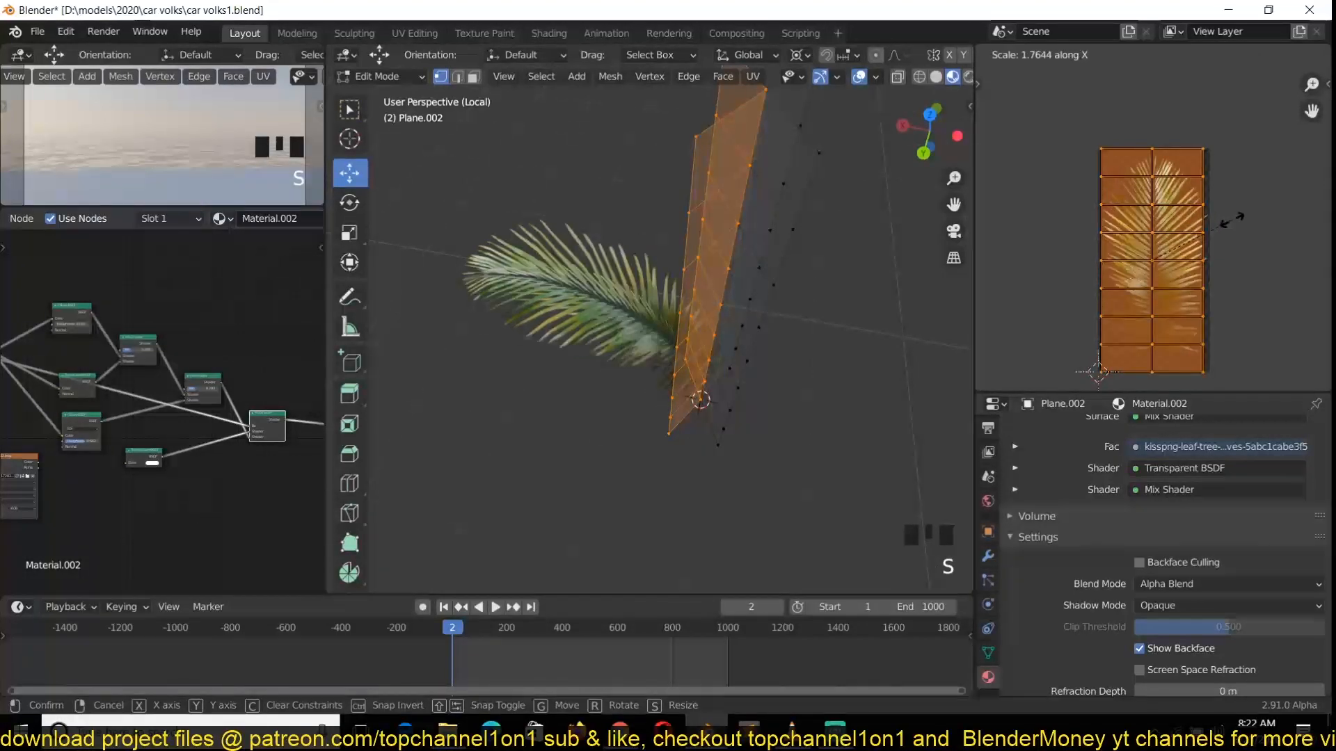
click(1234, 219)
Step: Adjust the leaf UVs' position and scale along X to fit the image width, and reselect the leaf in Object Mode
key(g)
key(x)
click(1238, 218)
key(s)
key(x)
click(1241, 218)
key(Tab)
mouse_move(688, 265)
middle_down()
mouse_move(732, 378)
mouse_move(754, 229)
mouse_move(695, 285)
middle_up()
click(626, 299)
Step: Preview the kisspng-leaf-arecac and clipart1717282.png textures on the refitted leaf and inspect them from different angles
middle_drag(67, 405, 187, 412)
scroll(161, 446, up, 4)
scroll(153, 437, down, 3)
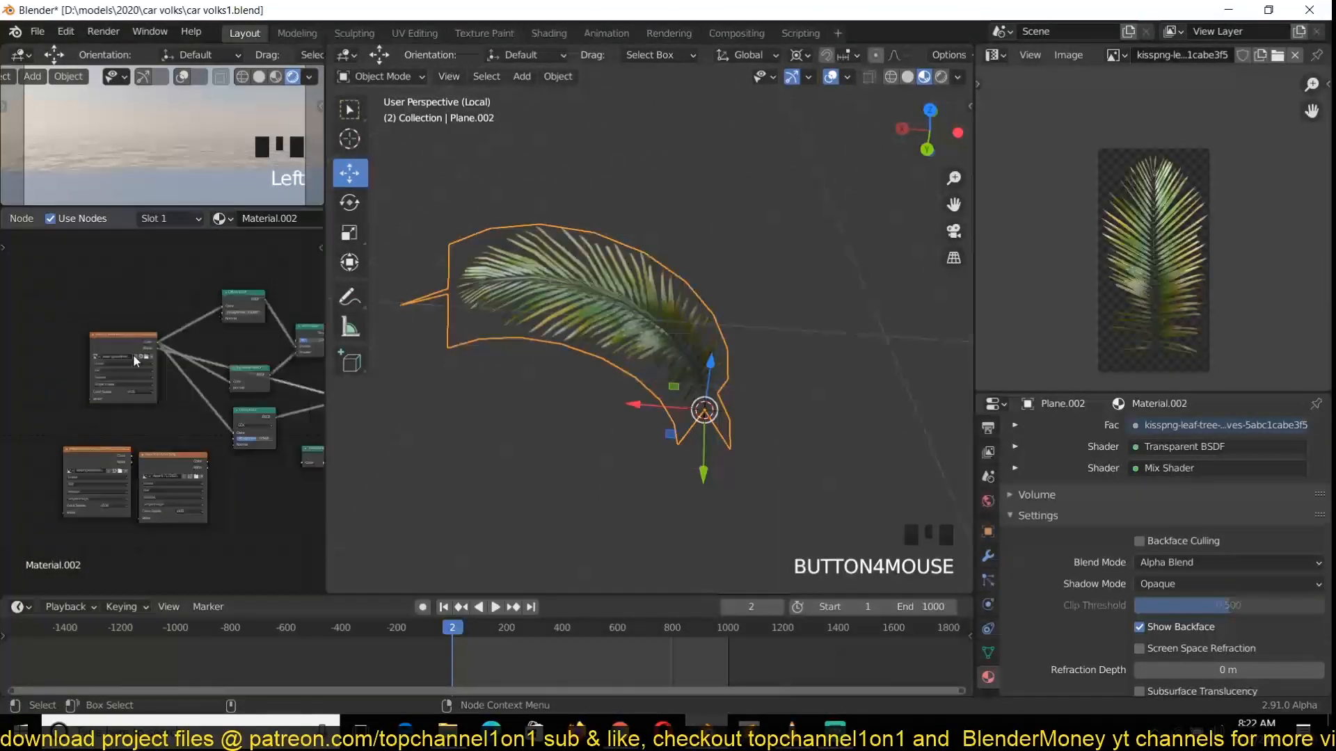
ctrl+shift+click(115, 470)
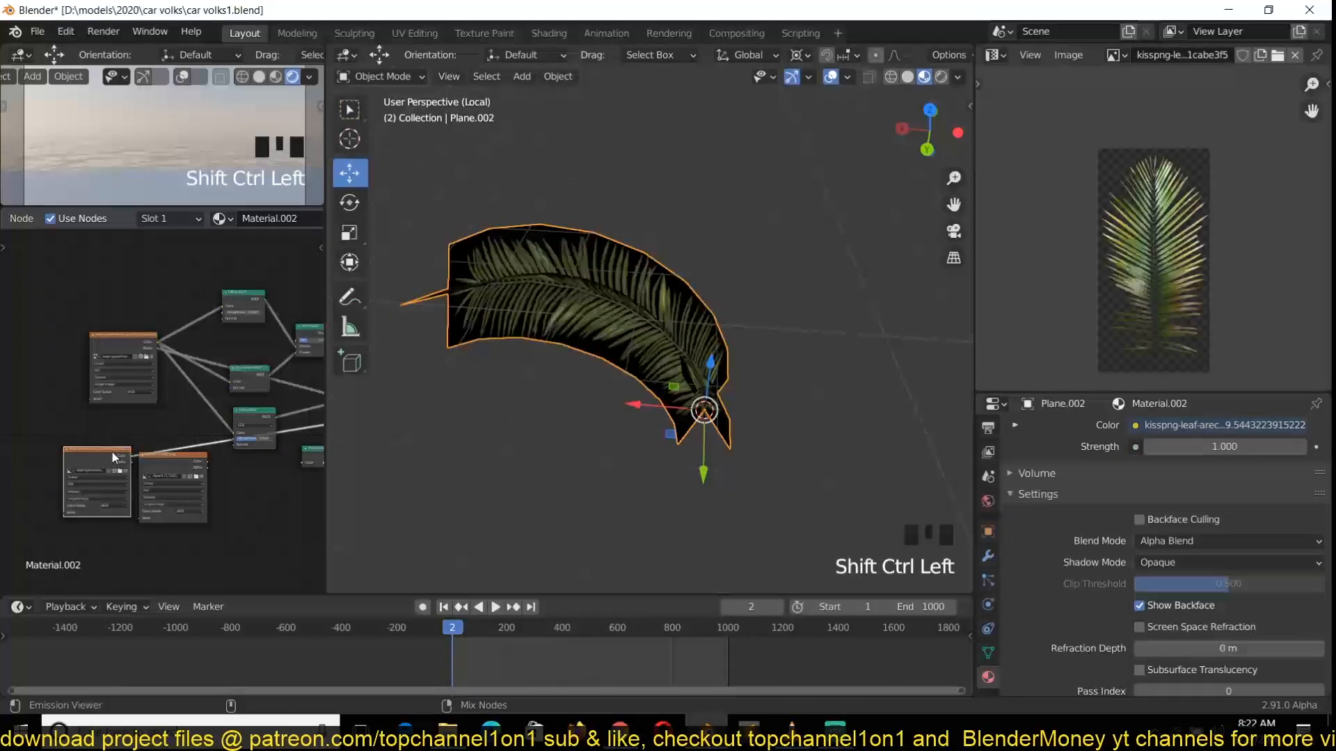
scroll(558, 302, up, 3)
middle_drag(558, 302, 494, 262)
ctrl+shift+click(194, 470)
scroll(579, 285, down, 2)
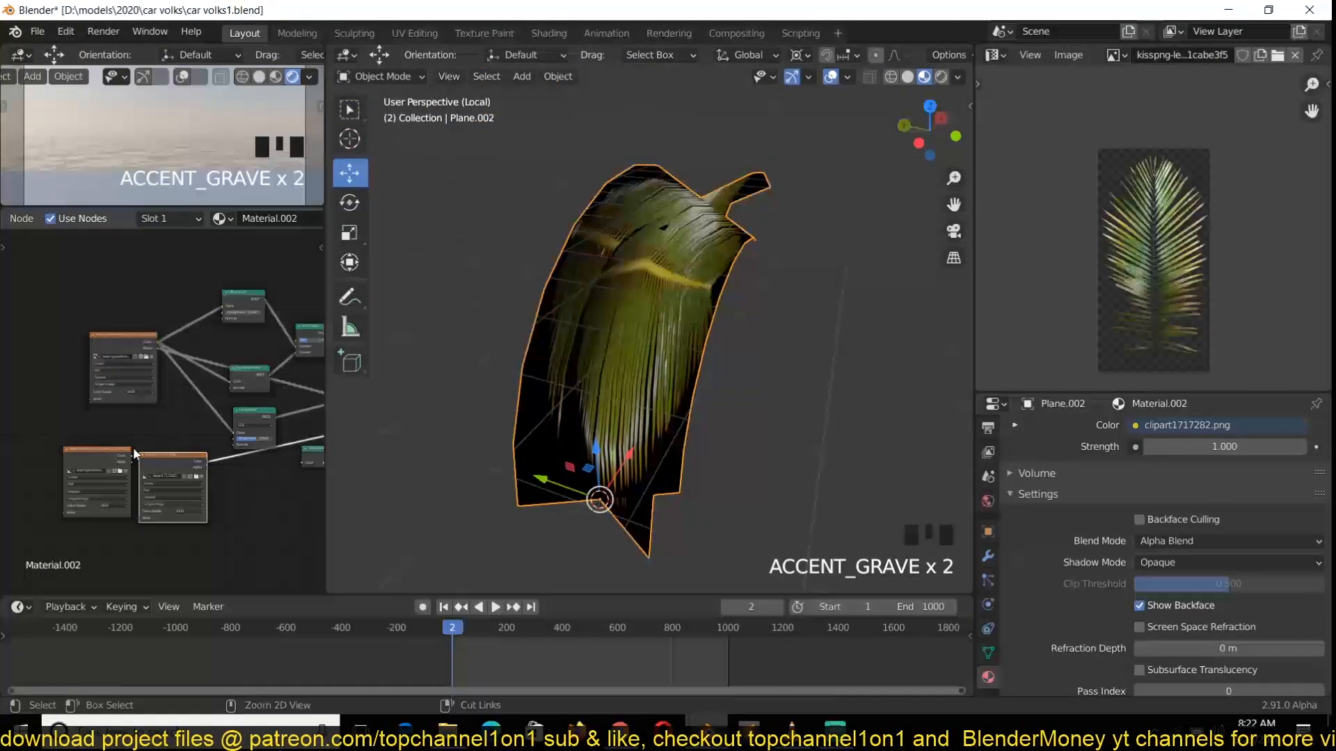
Step: Compare the kisspng-leaf-arecac and kisspng-leaf-tree-ar images in the Image Editor
click(1125, 59)
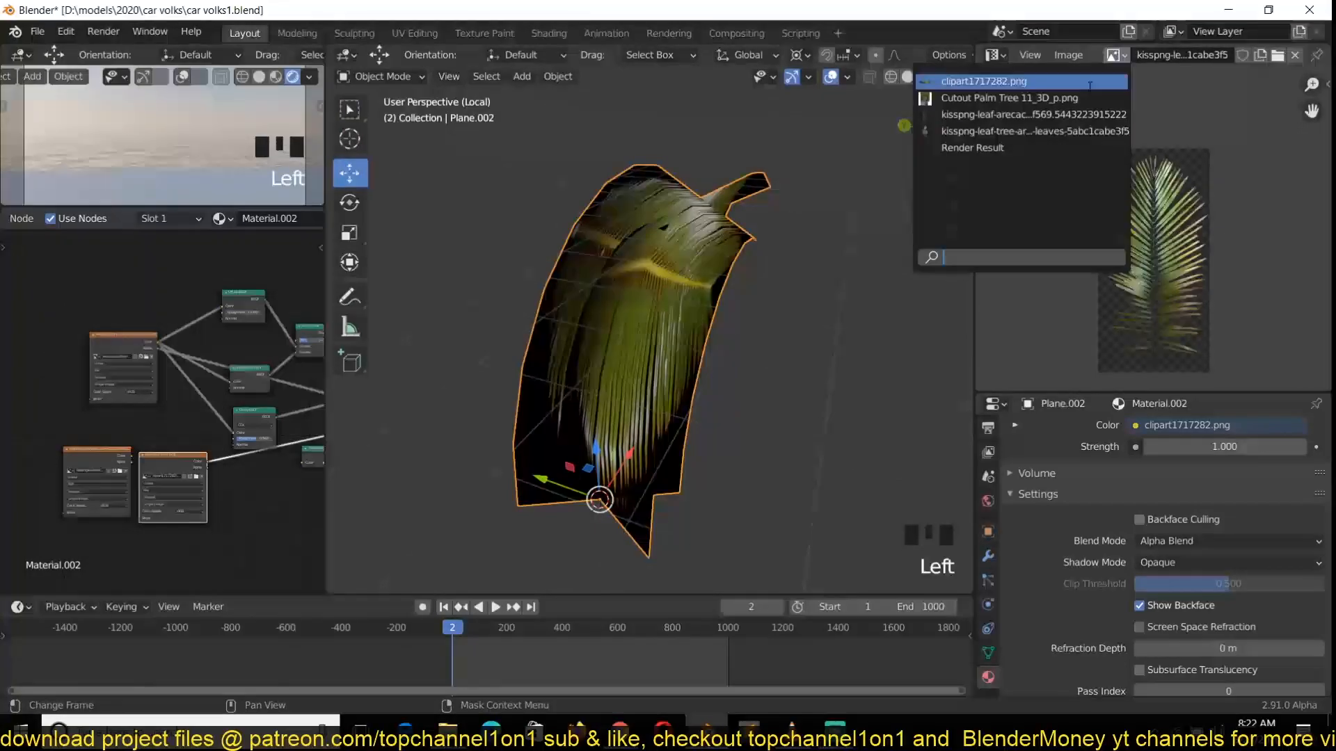
click(1034, 111)
click(1118, 55)
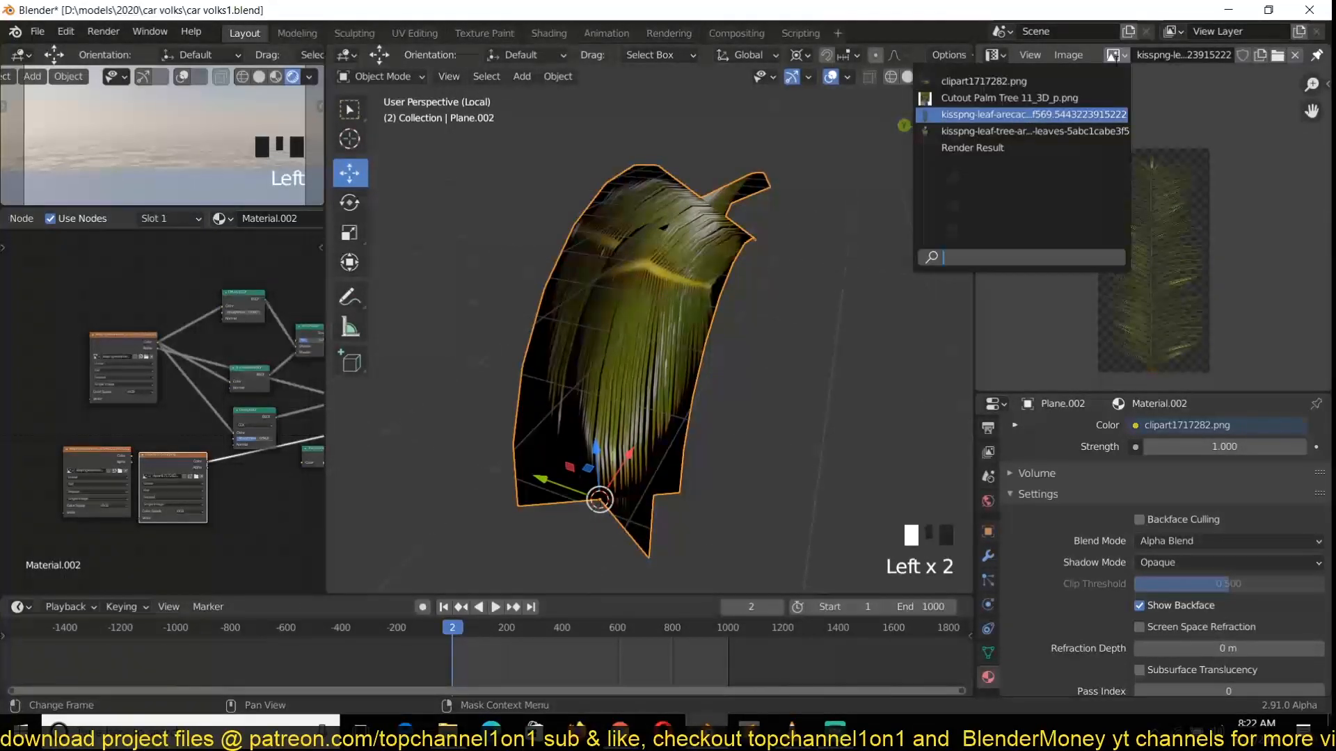
click(1034, 130)
Step: Spread out the two spare image texture nodes beneath the main shader network
scroll(209, 327, down, 3)
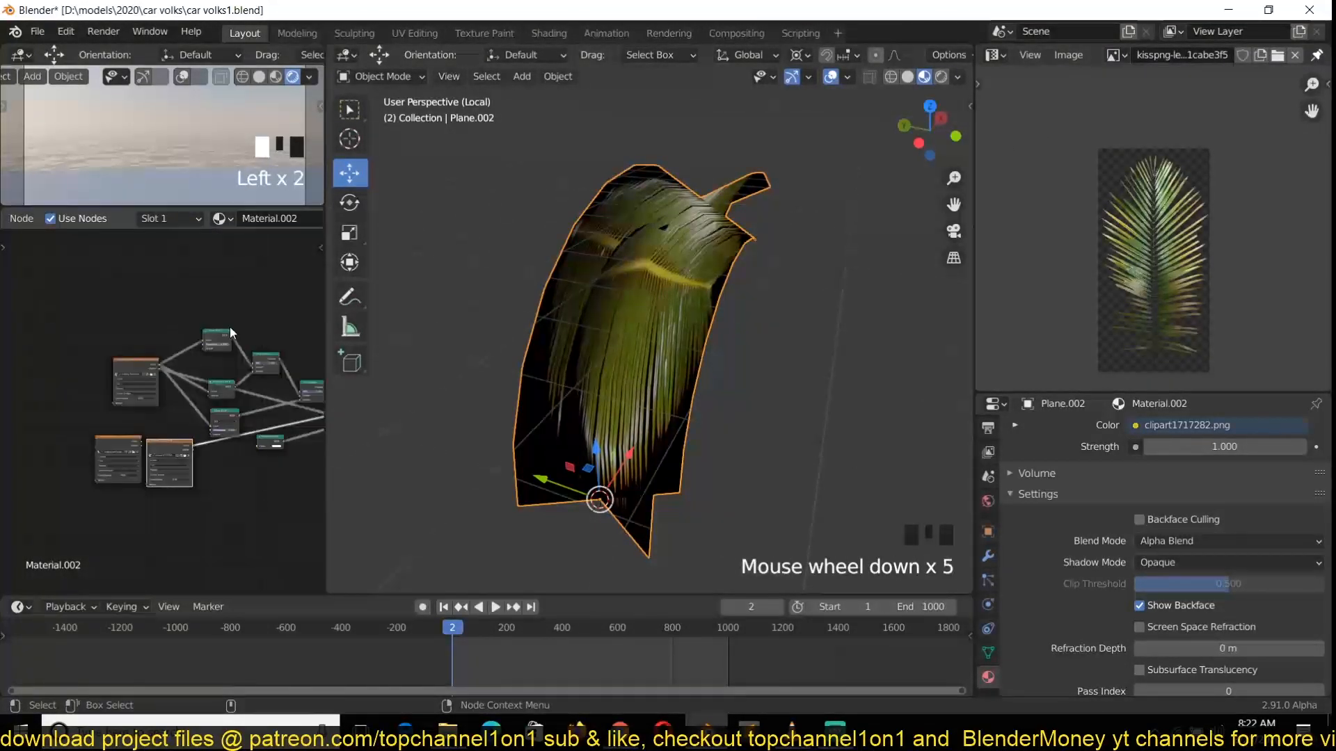
scroll(196, 327, up, 5)
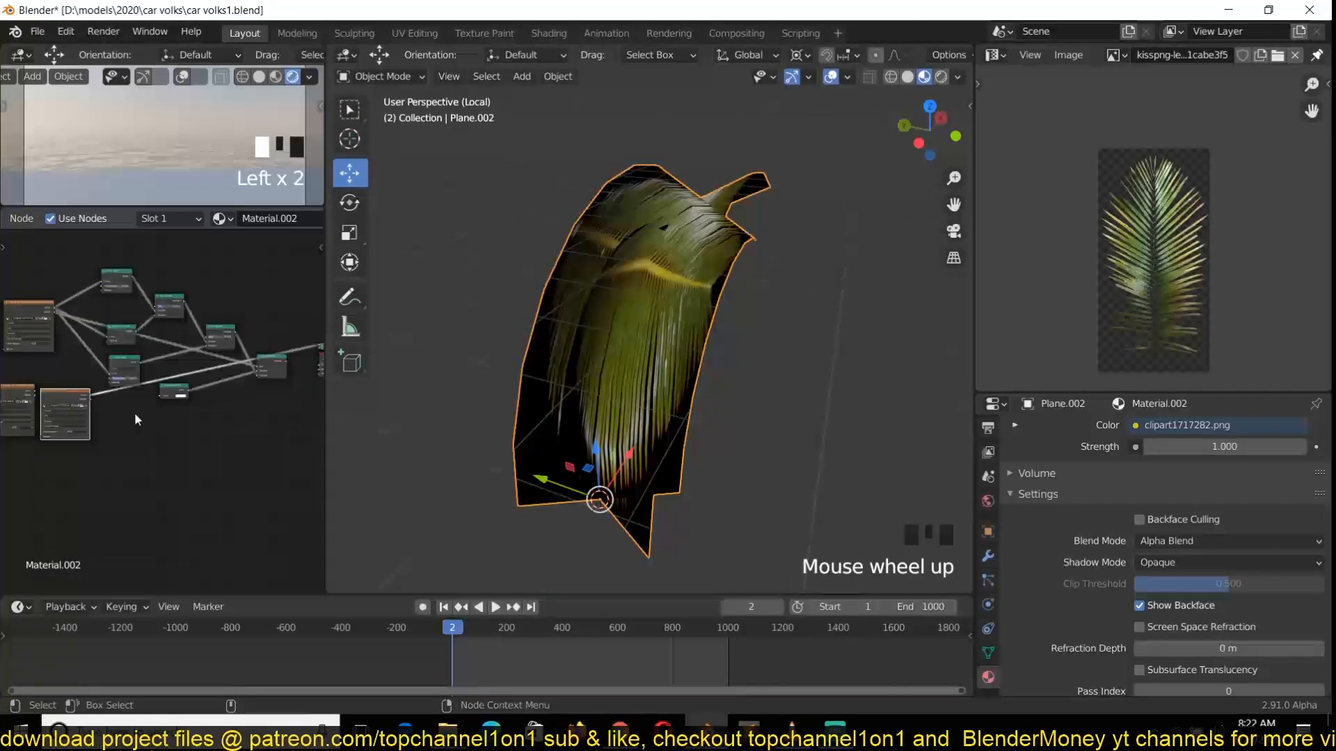
middle_drag(167, 404, 215, 364)
drag(44, 370, 86, 455)
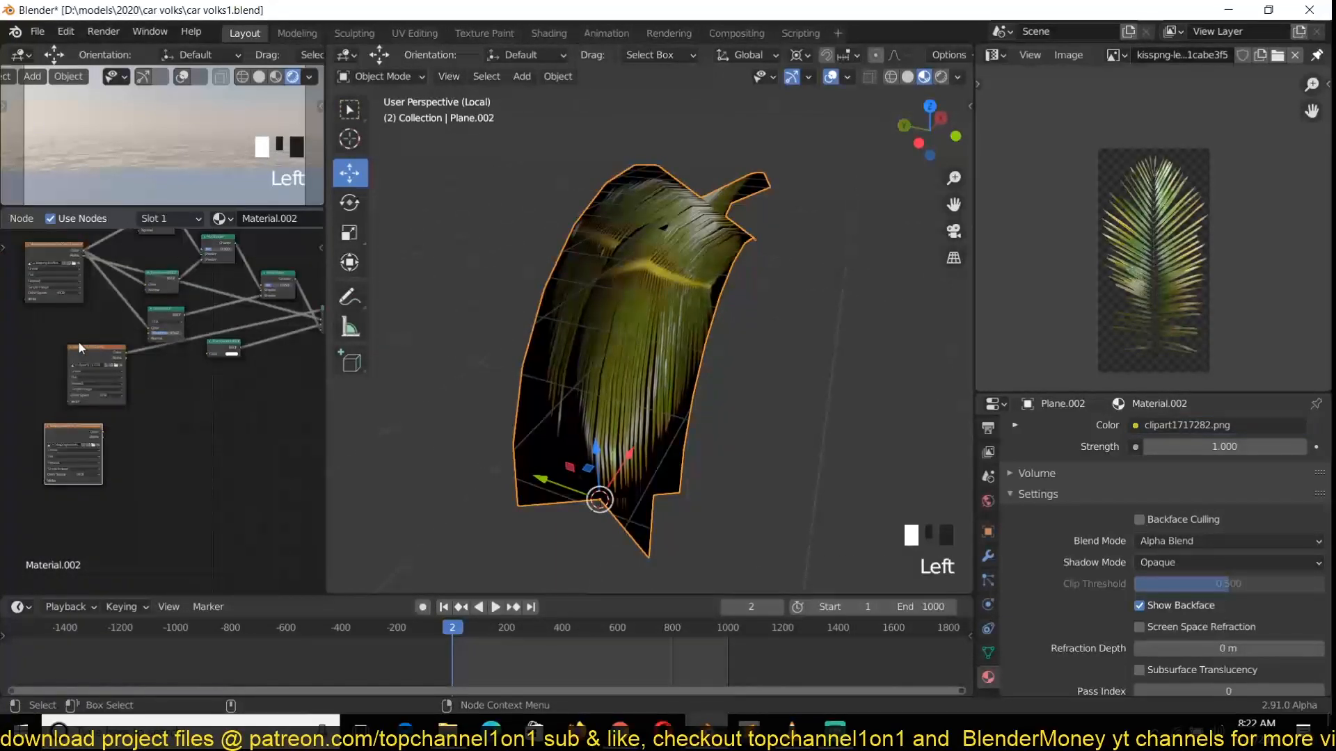
drag(78, 341, 114, 408)
click(611, 348)
Step: Reconnect the final Mix Shader to the material output and check the leaf mesh and its texture
middle_drag(264, 388, 194, 461)
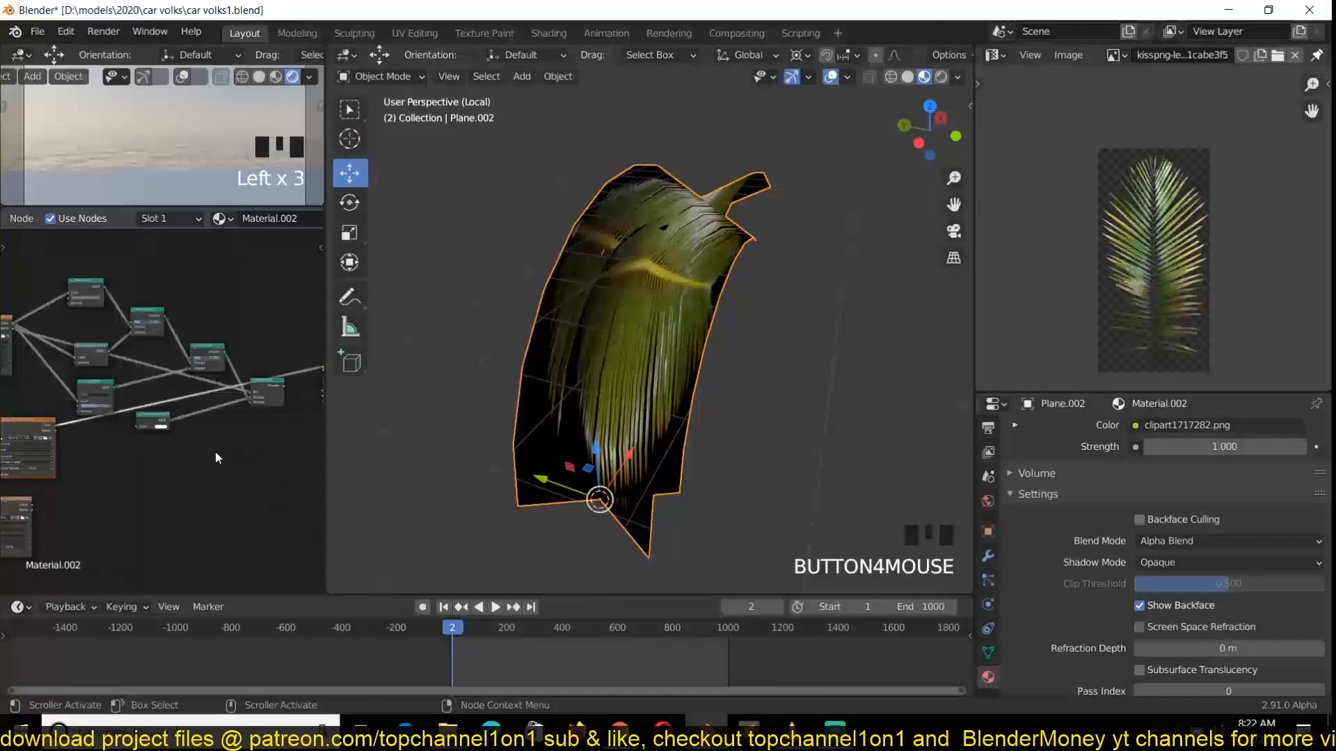
ctrl+shift+click(272, 388)
key(grave)
key(Tab)
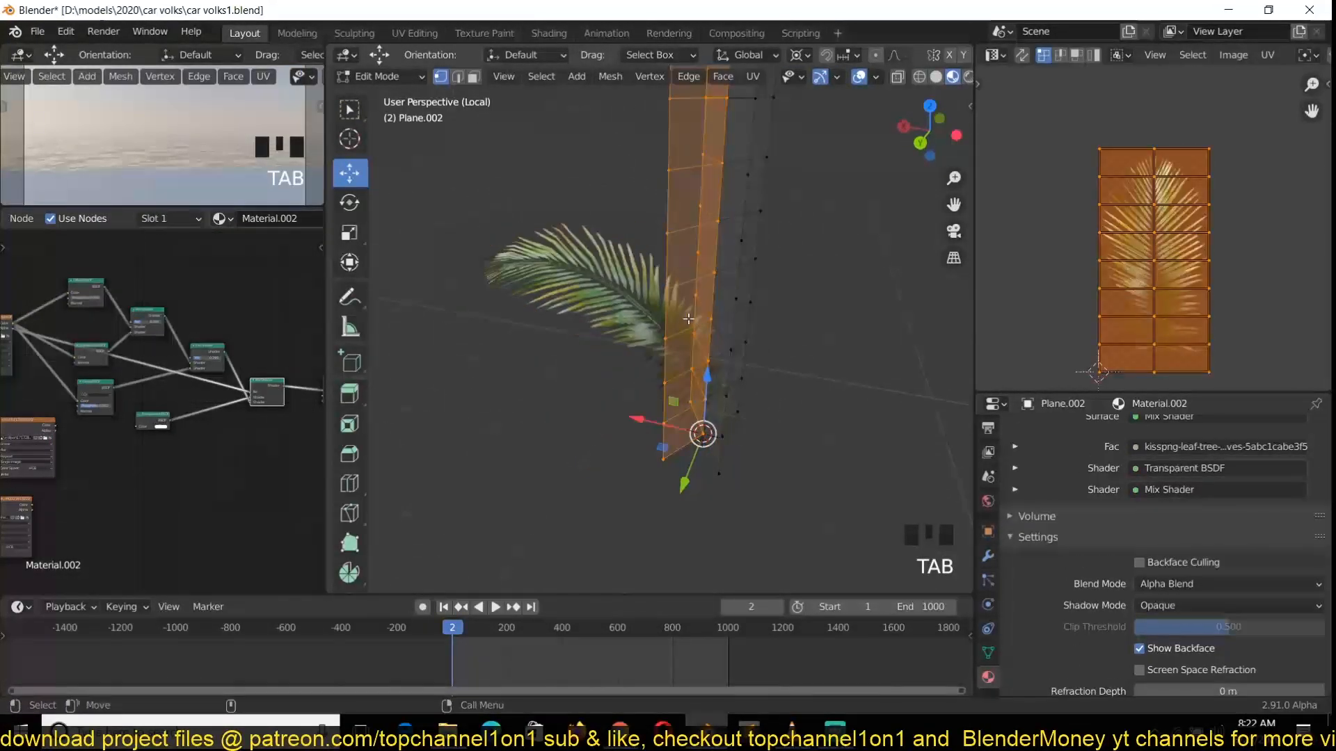
key(Tab)
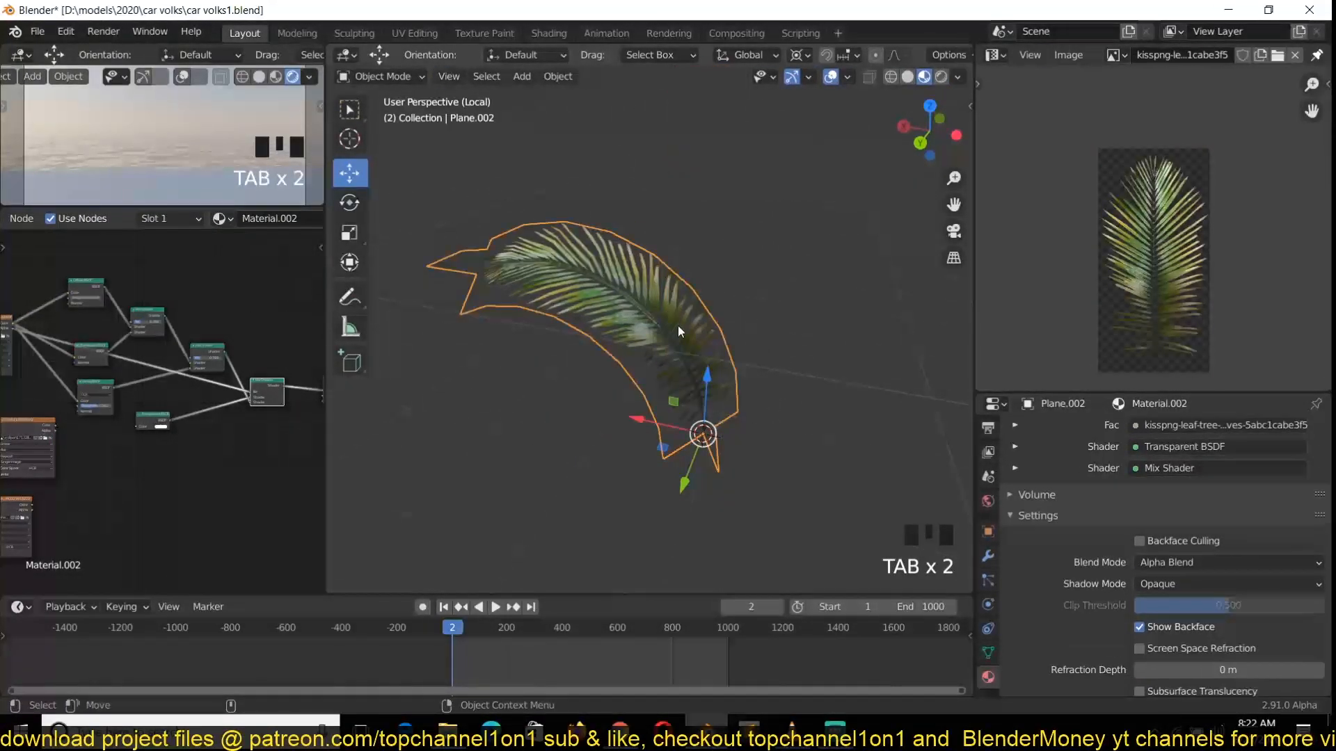
scroll(205, 449, down, 2)
Step: Show the leaf mesh in Edit Mode with solid shading and add a vertex color layer to it
key(Tab)
scroll(655, 337, down, 4)
key(z)
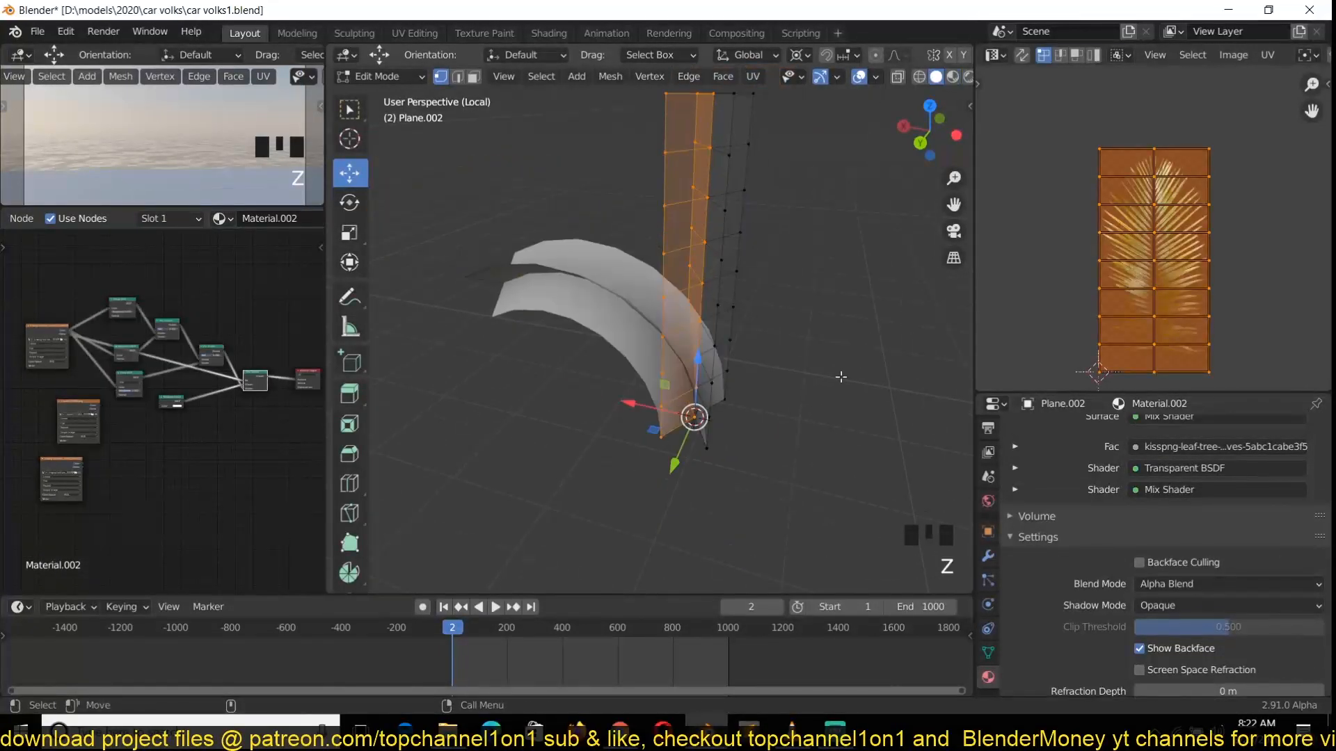
click(988, 653)
scroll(1053, 604, down, 6)
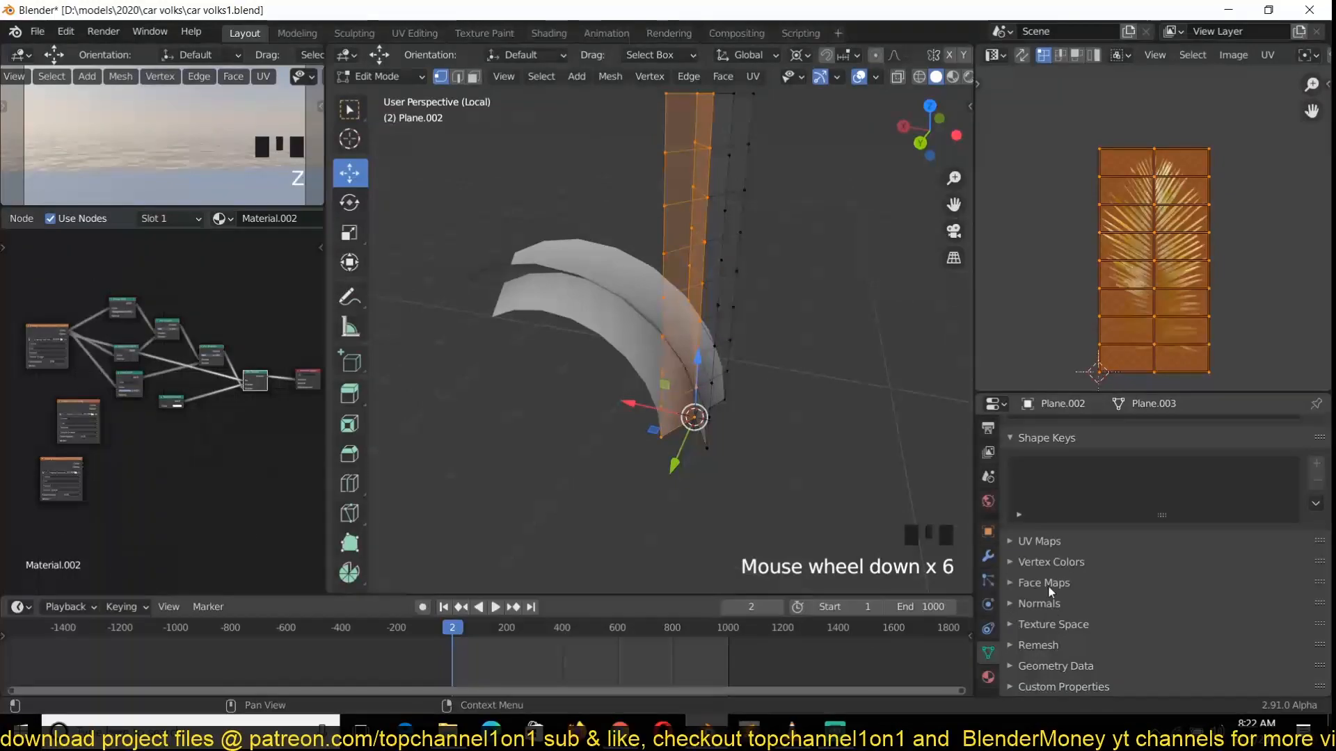
click(1050, 563)
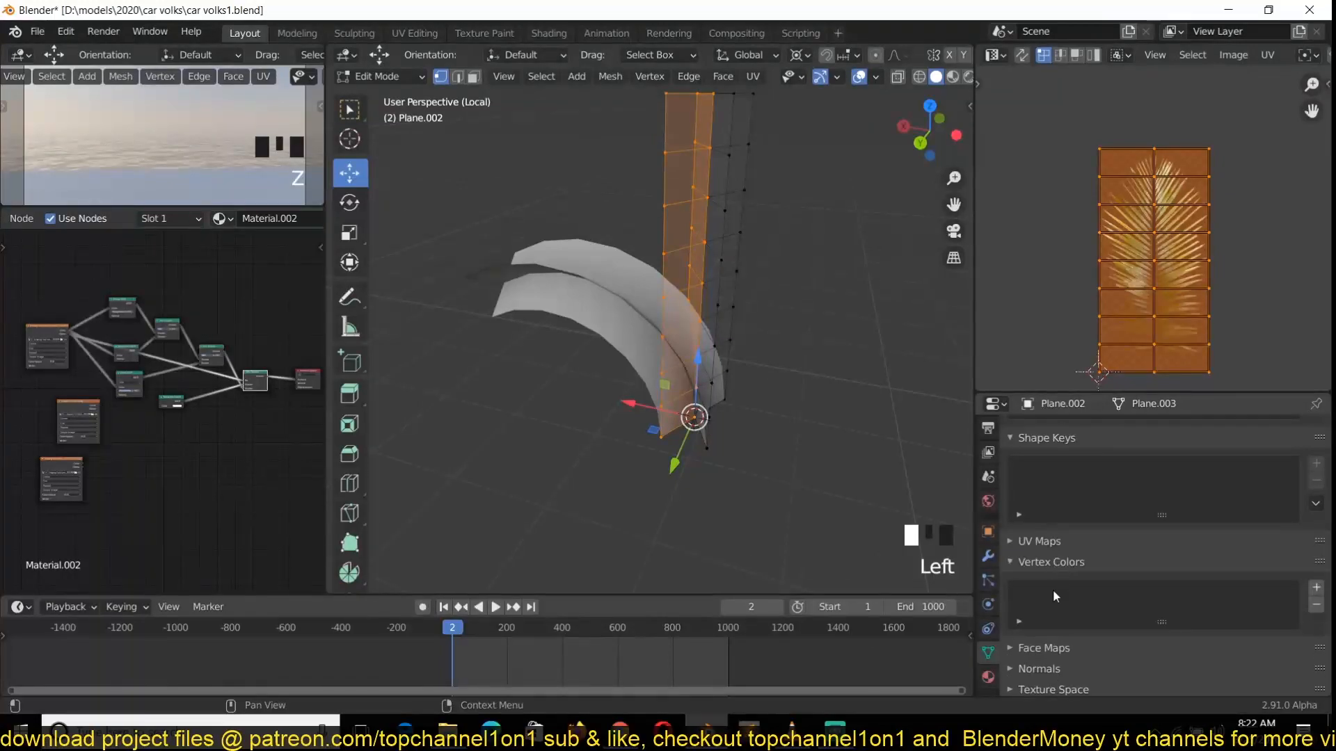
click(1315, 588)
Step: Select all linked faces of one of the two overlapping leaf planes in face select mode
key(Tab)
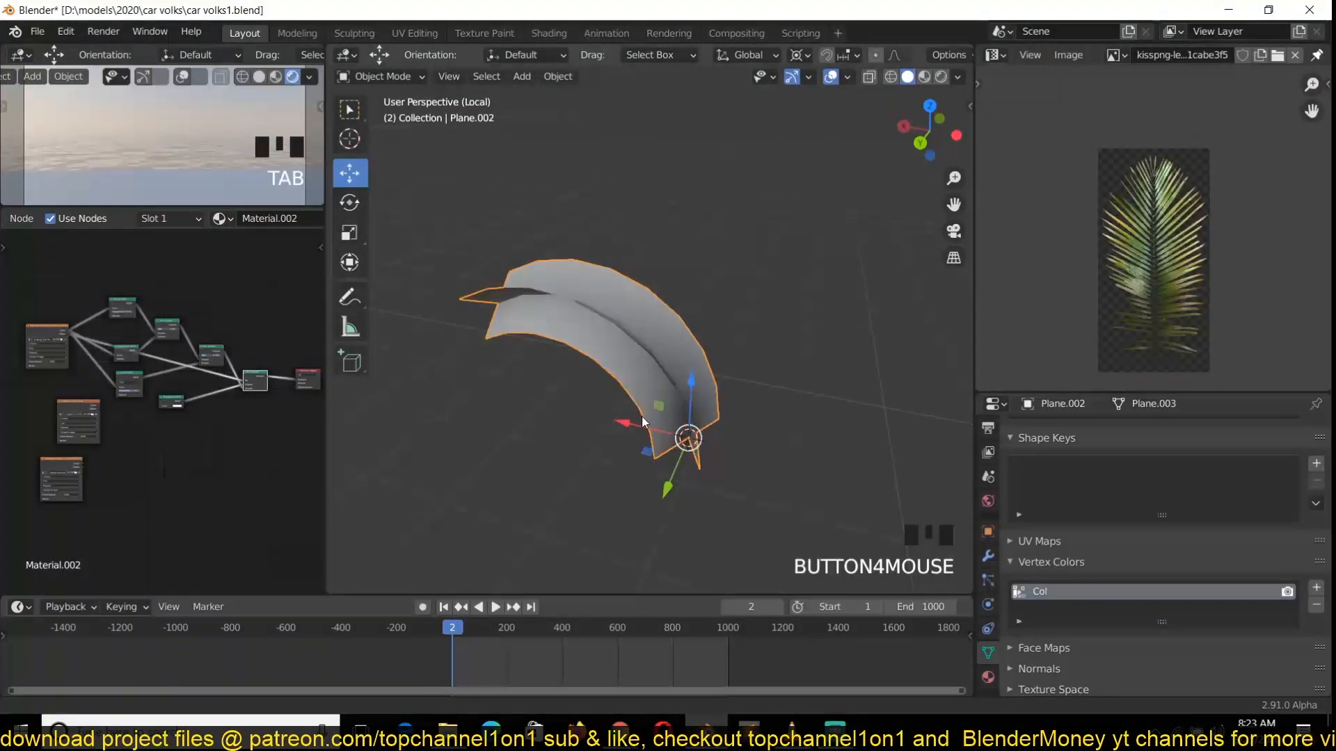
key(Tab)
key(grave)
key(3)
click(727, 187)
click(724, 195)
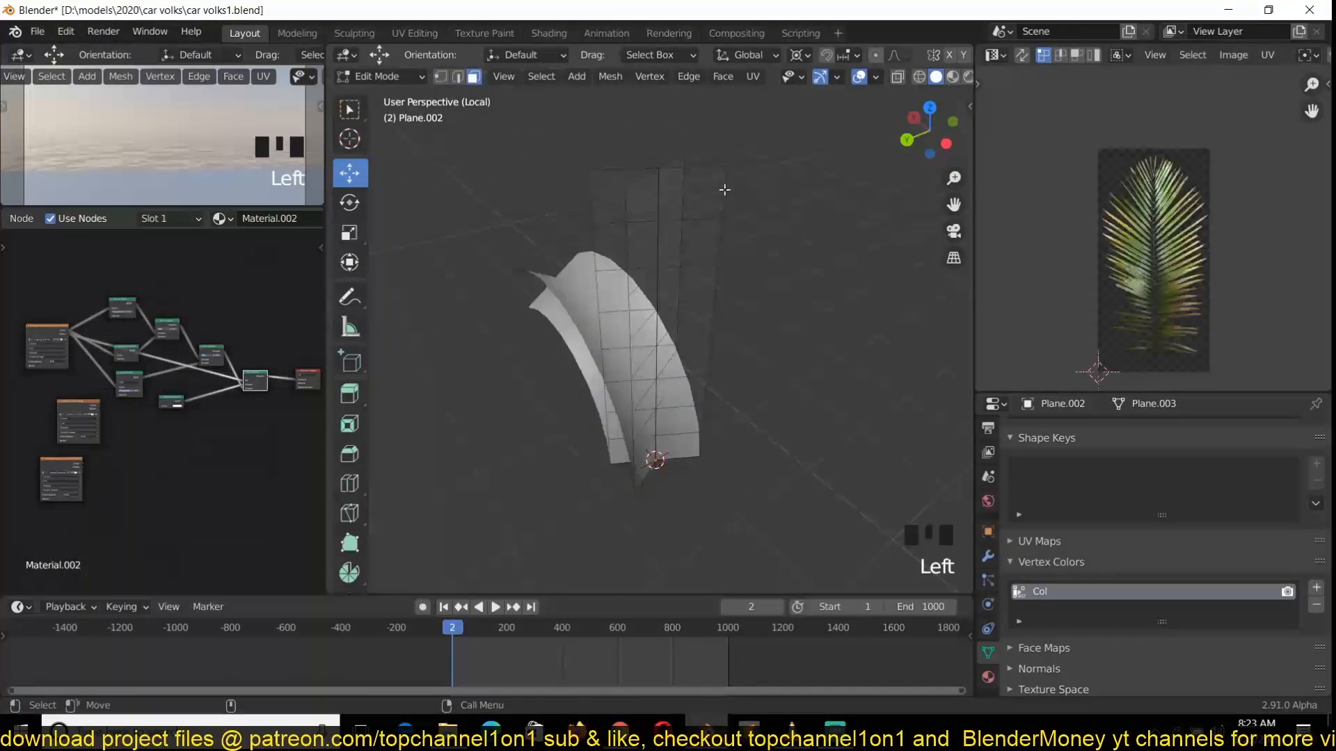
key(z)
key(z)
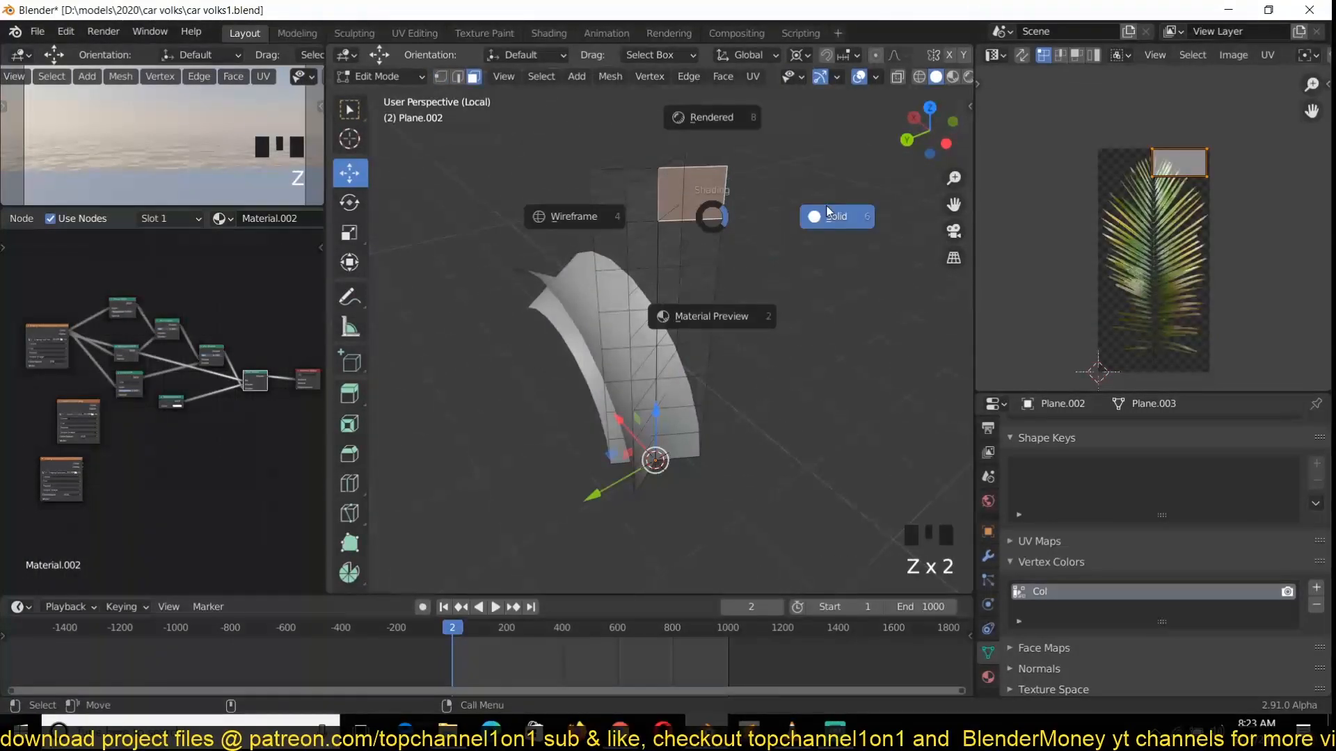
click(829, 223)
key(ctrl+l)
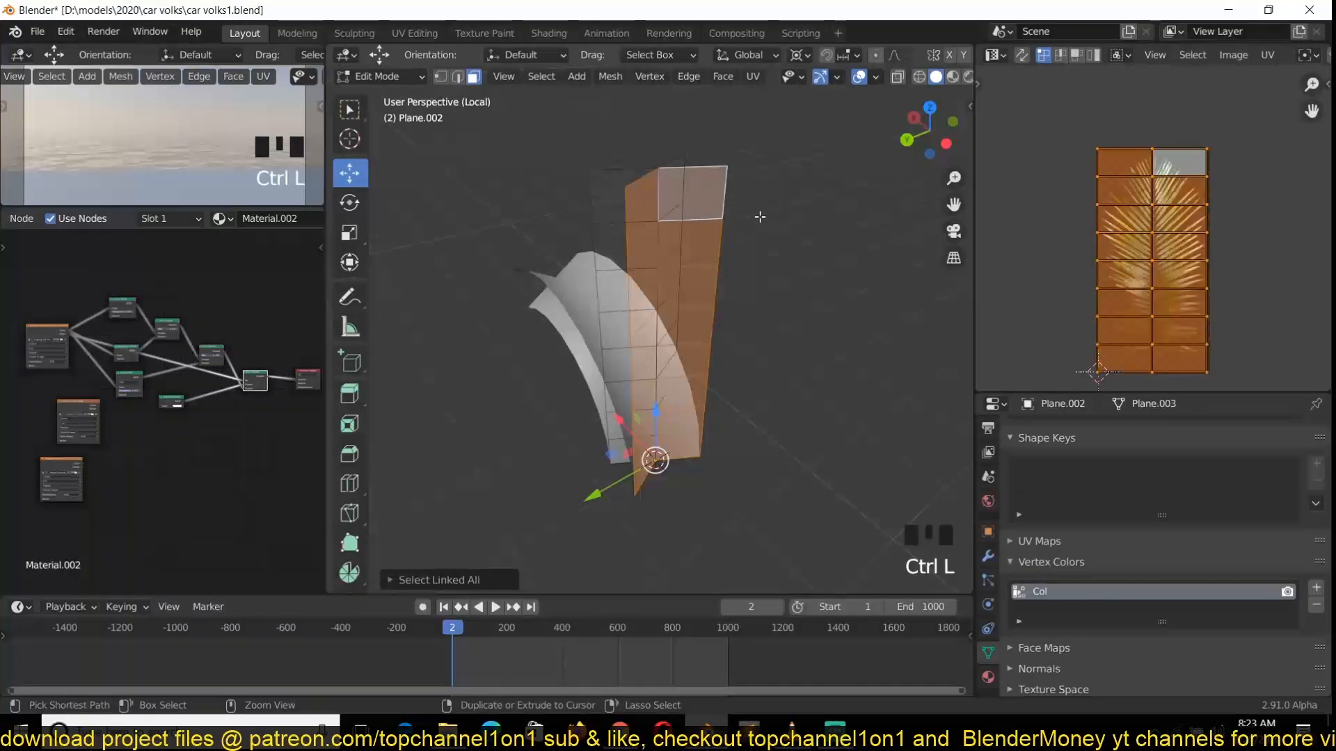
key(grave)
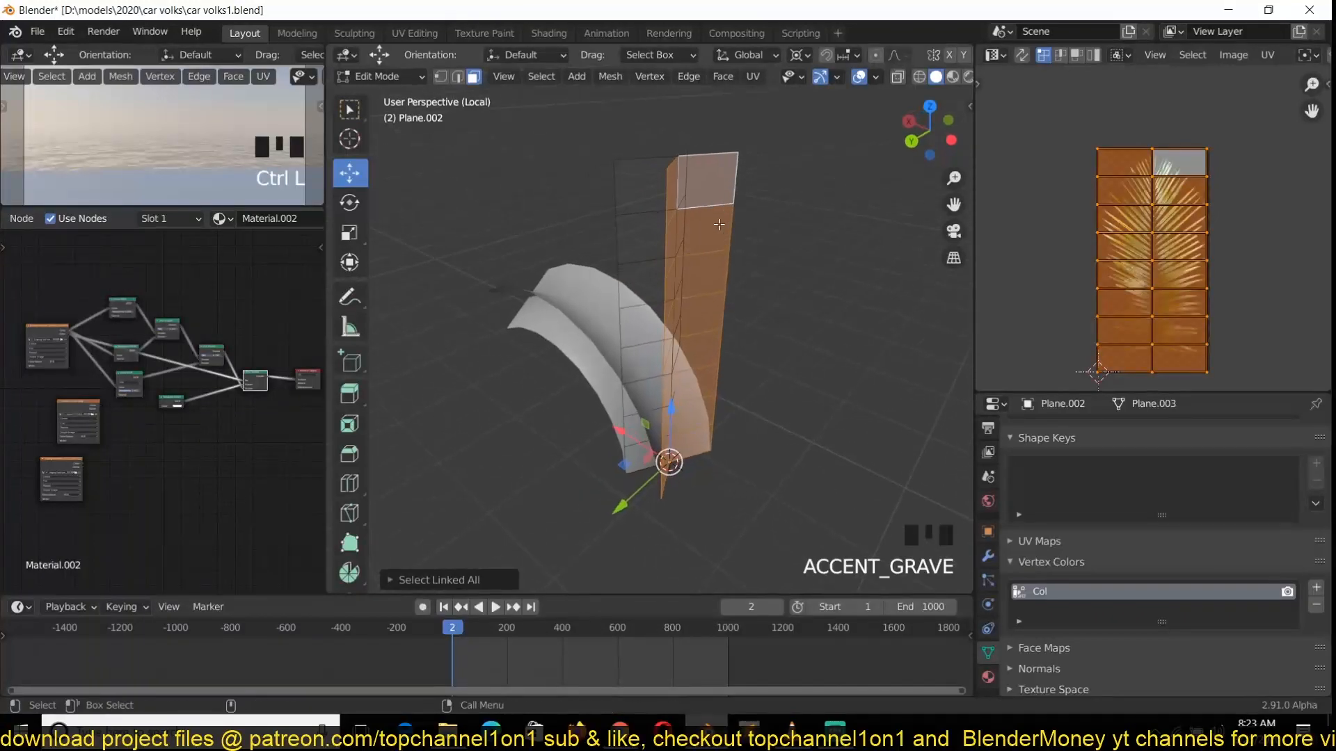
Step: Fill the selected leaf plane with black vertex color in Vertex Paint mode, using face selection masking
click(408, 77)
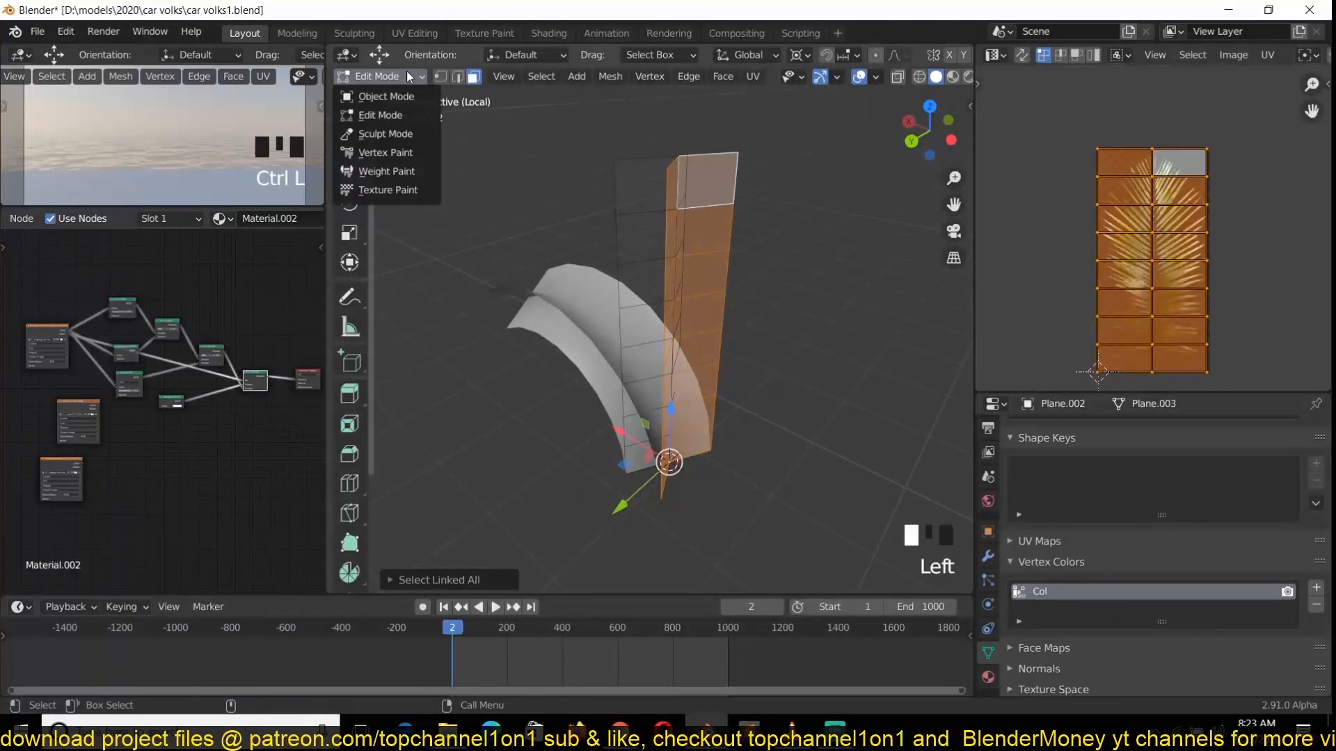
click(410, 155)
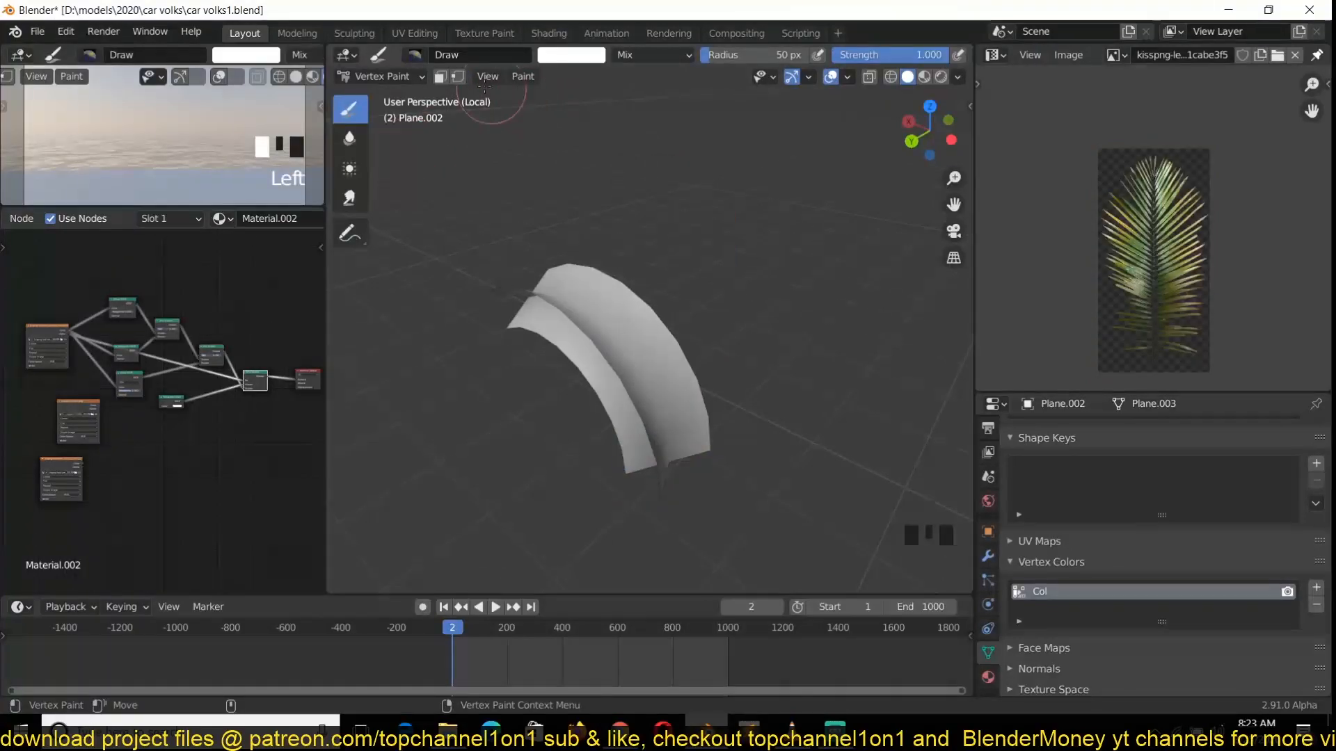
click(448, 78)
key(grave)
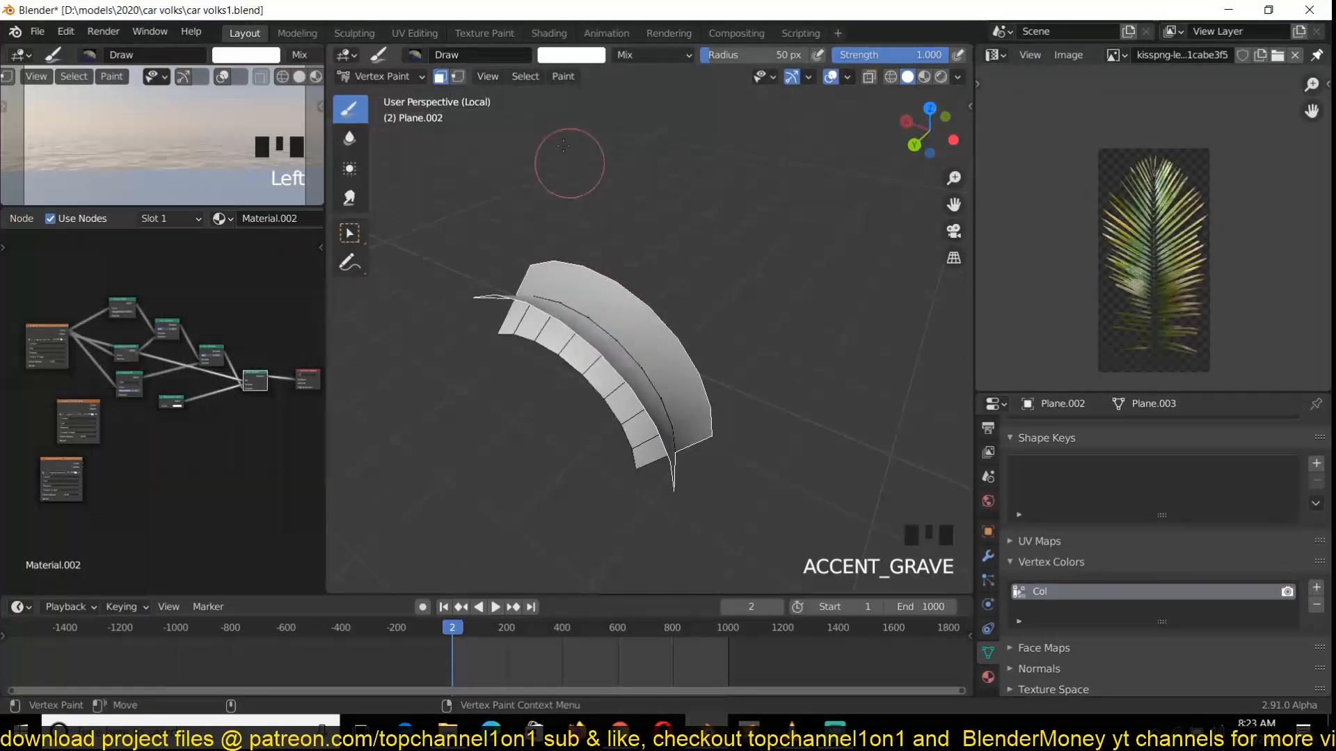
click(556, 59)
drag(689, 119, 687, 201)
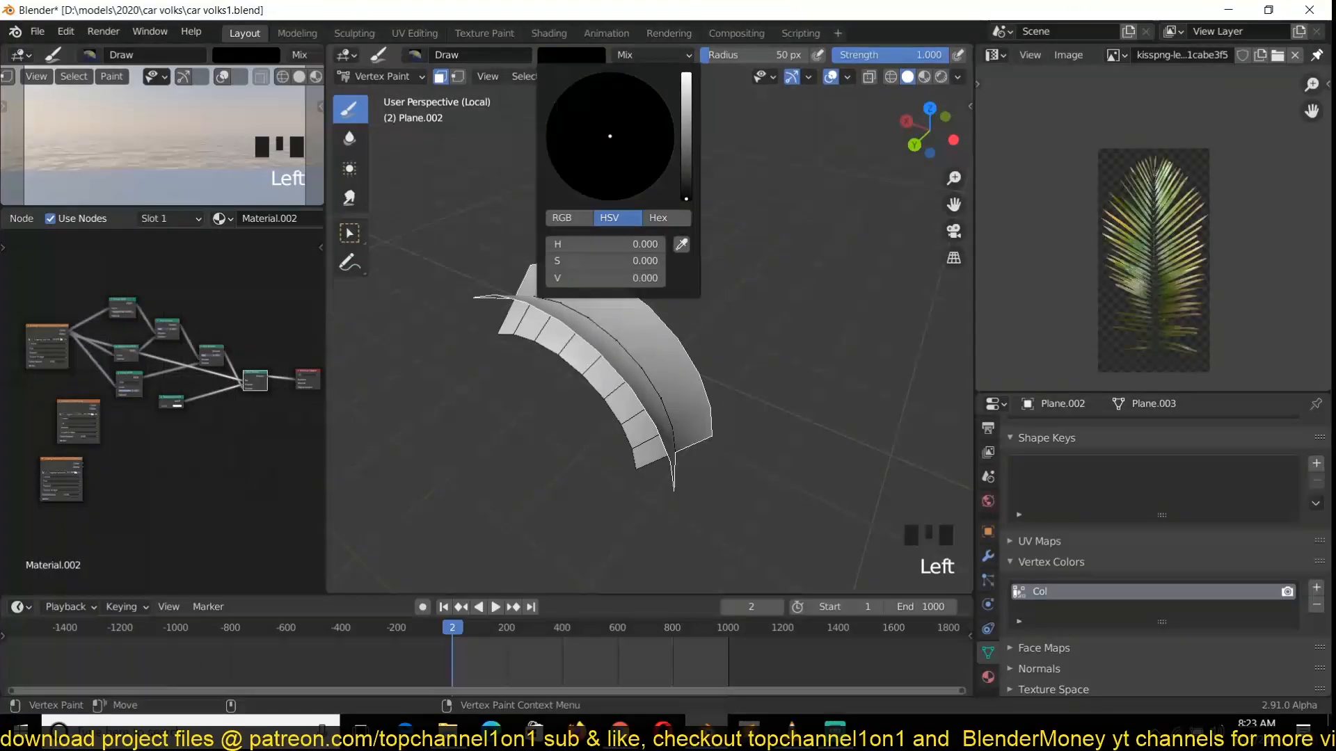
click(563, 76)
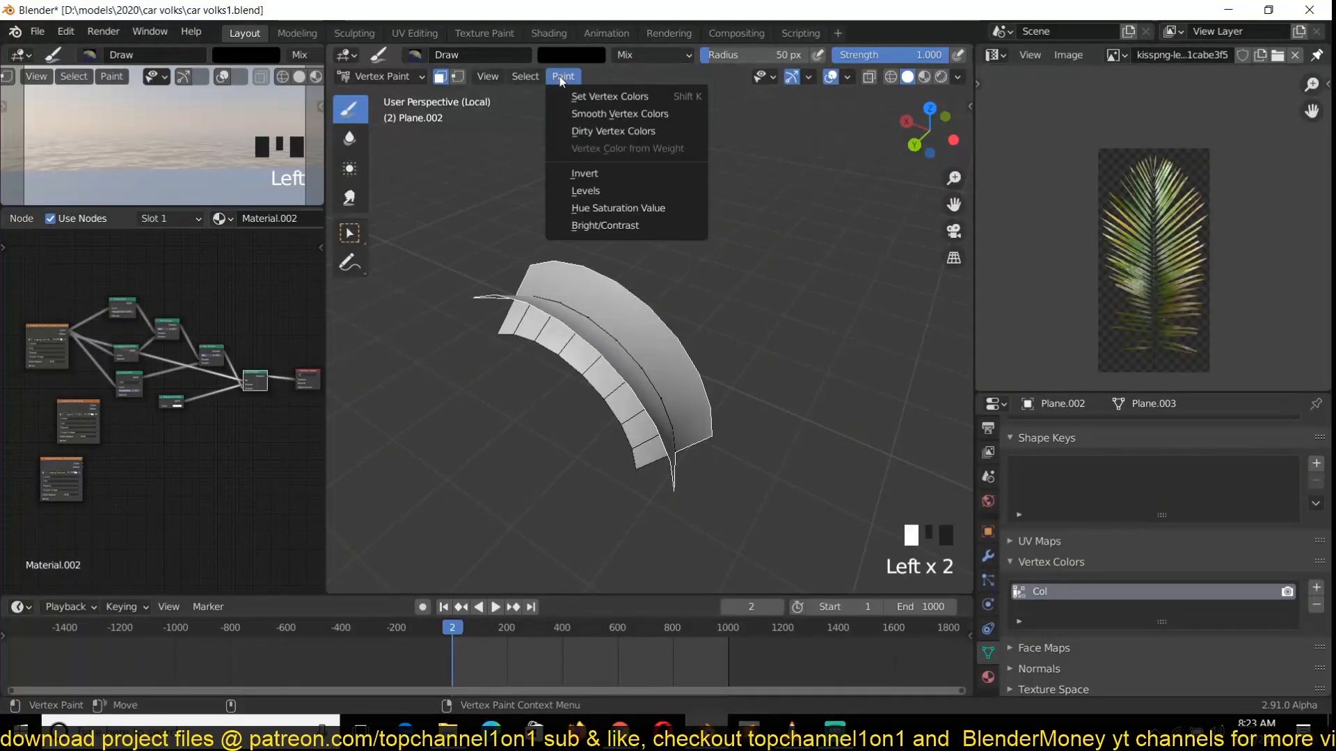
click(630, 102)
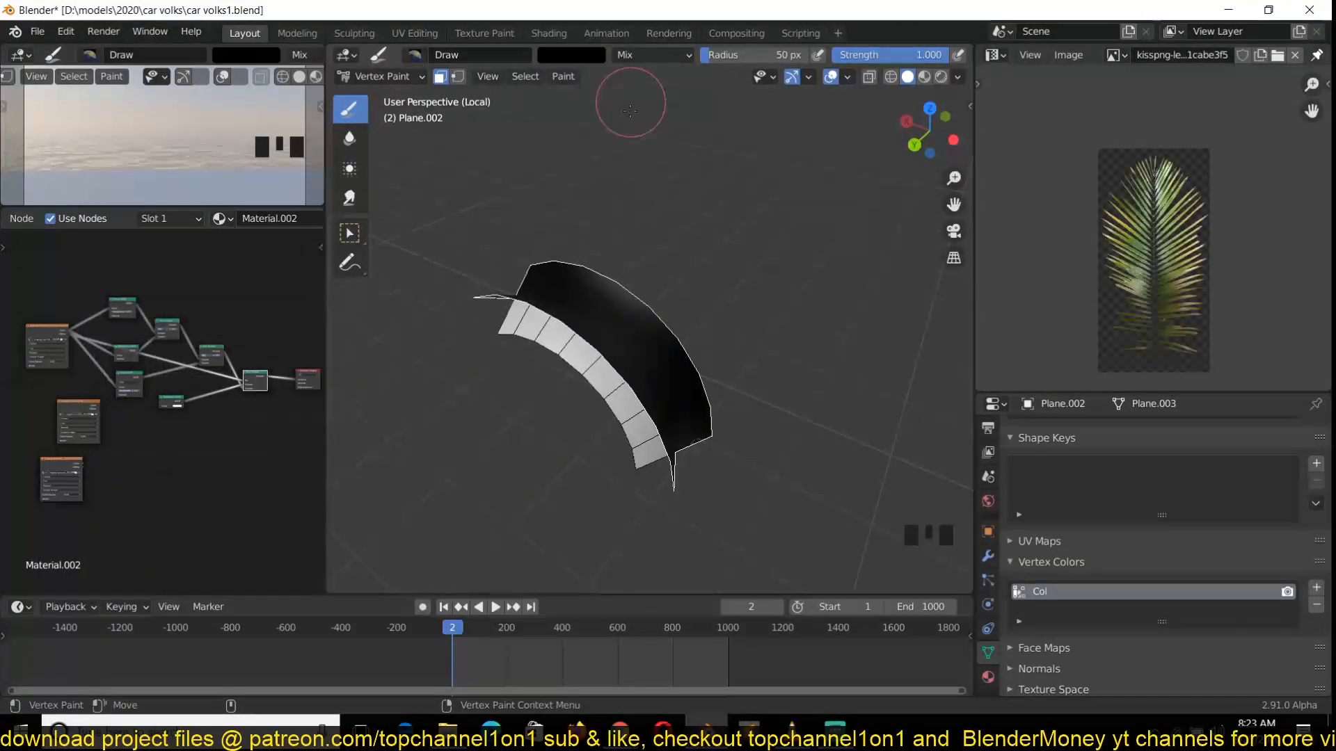
key(grave)
key(grave)
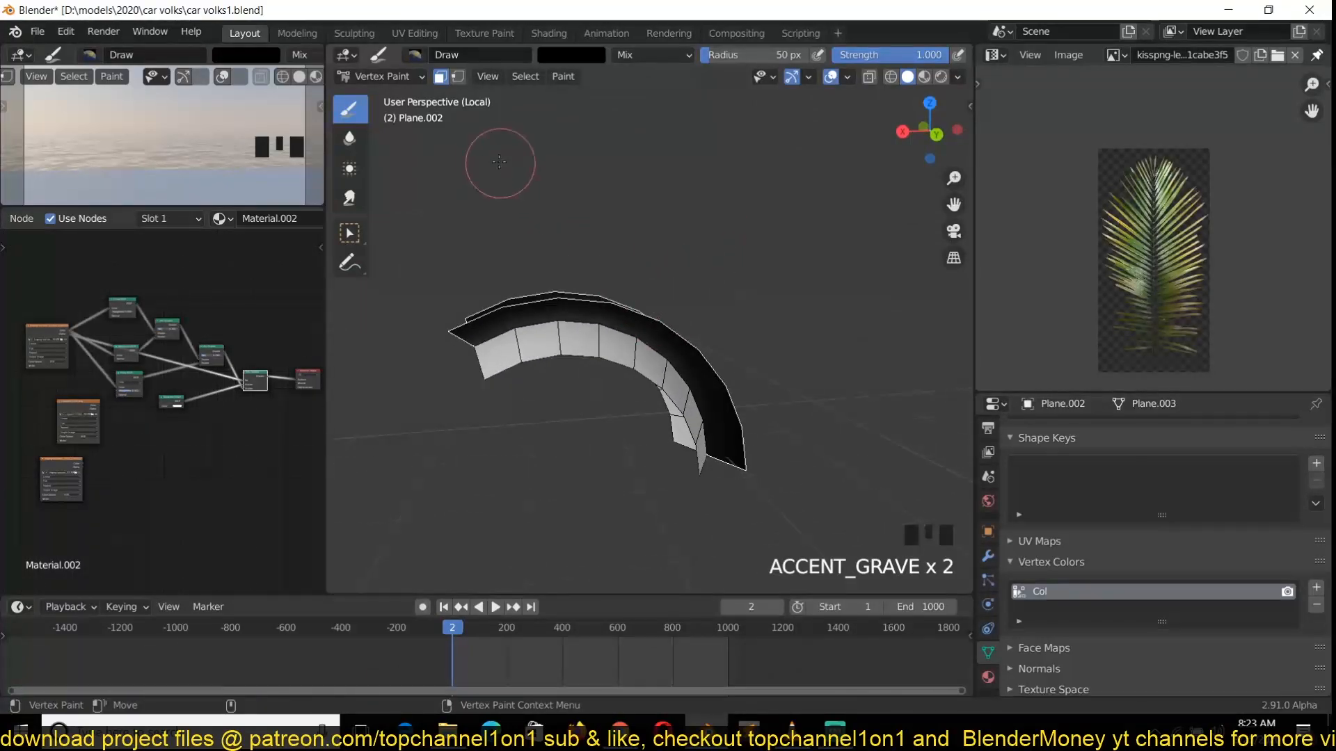
Step: Return the leaf to Object Mode and display it in Material Preview shading
click(391, 77)
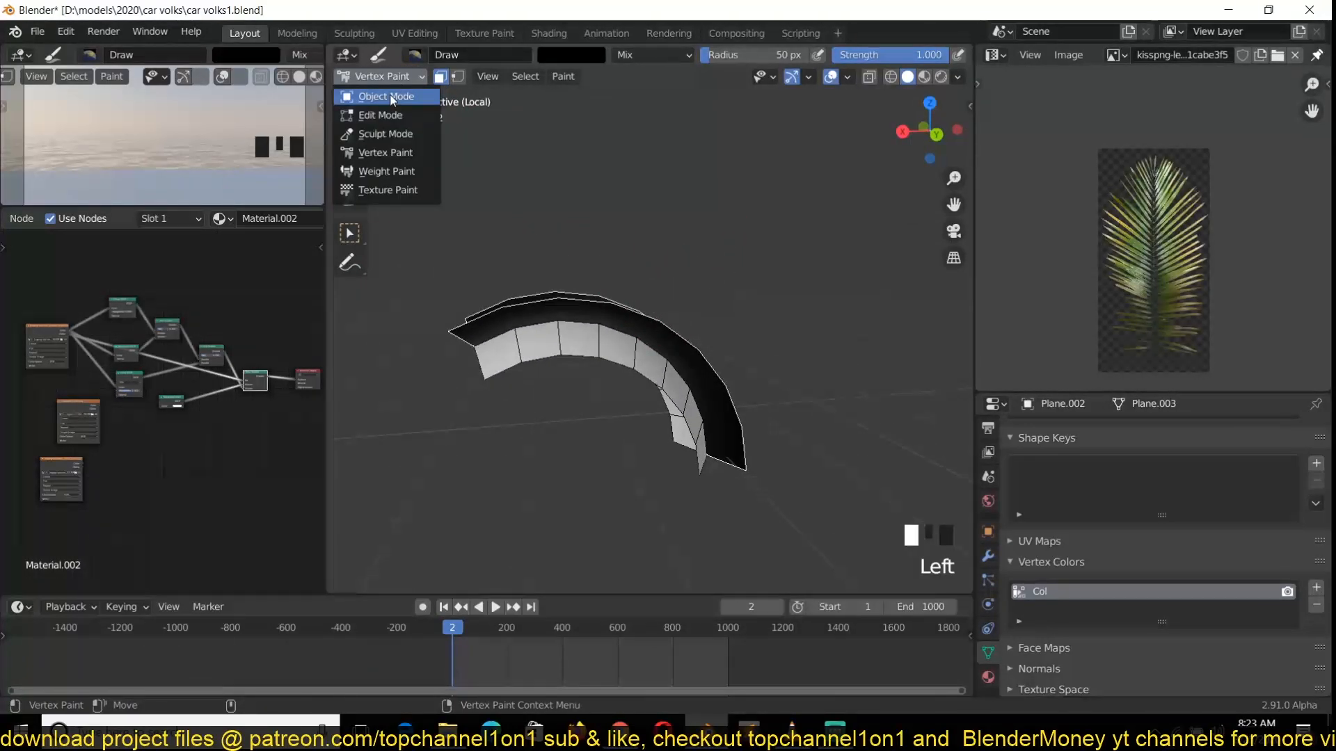
click(388, 96)
click(924, 76)
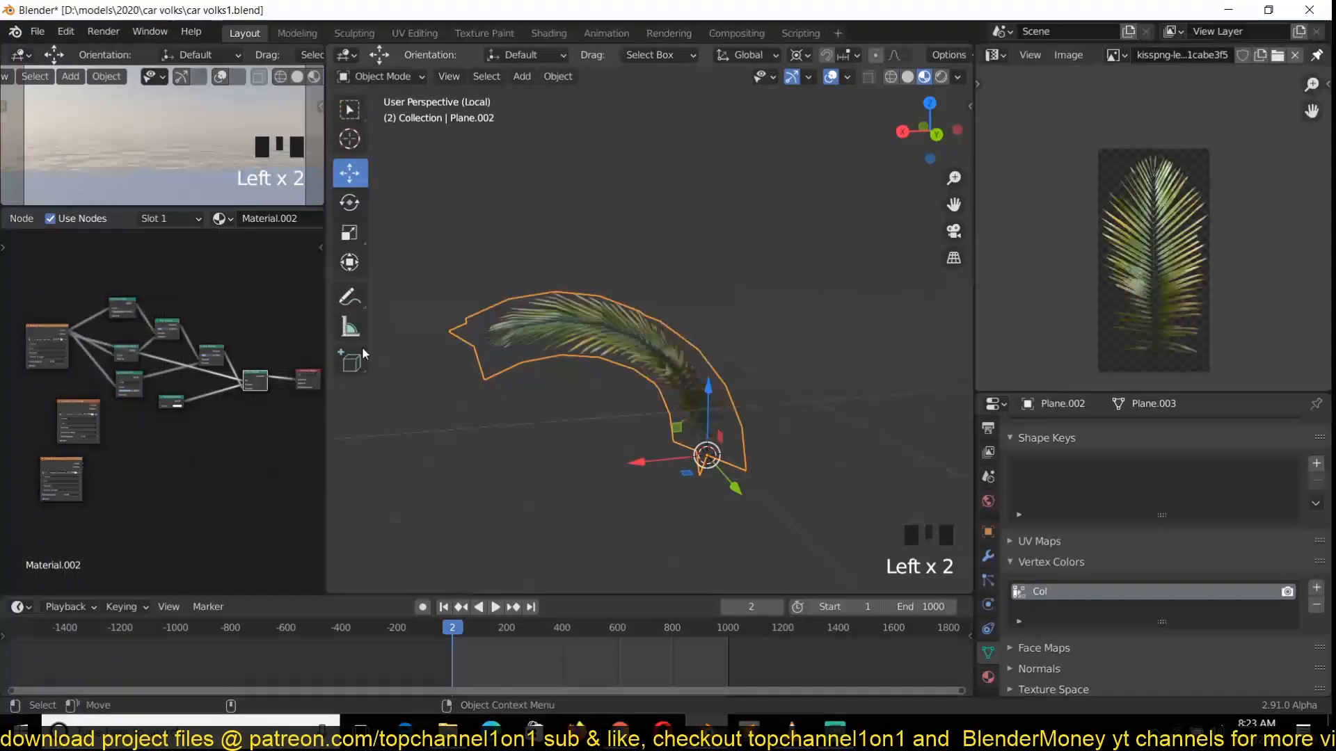
scroll(198, 369, down, 2)
key(shift+a)
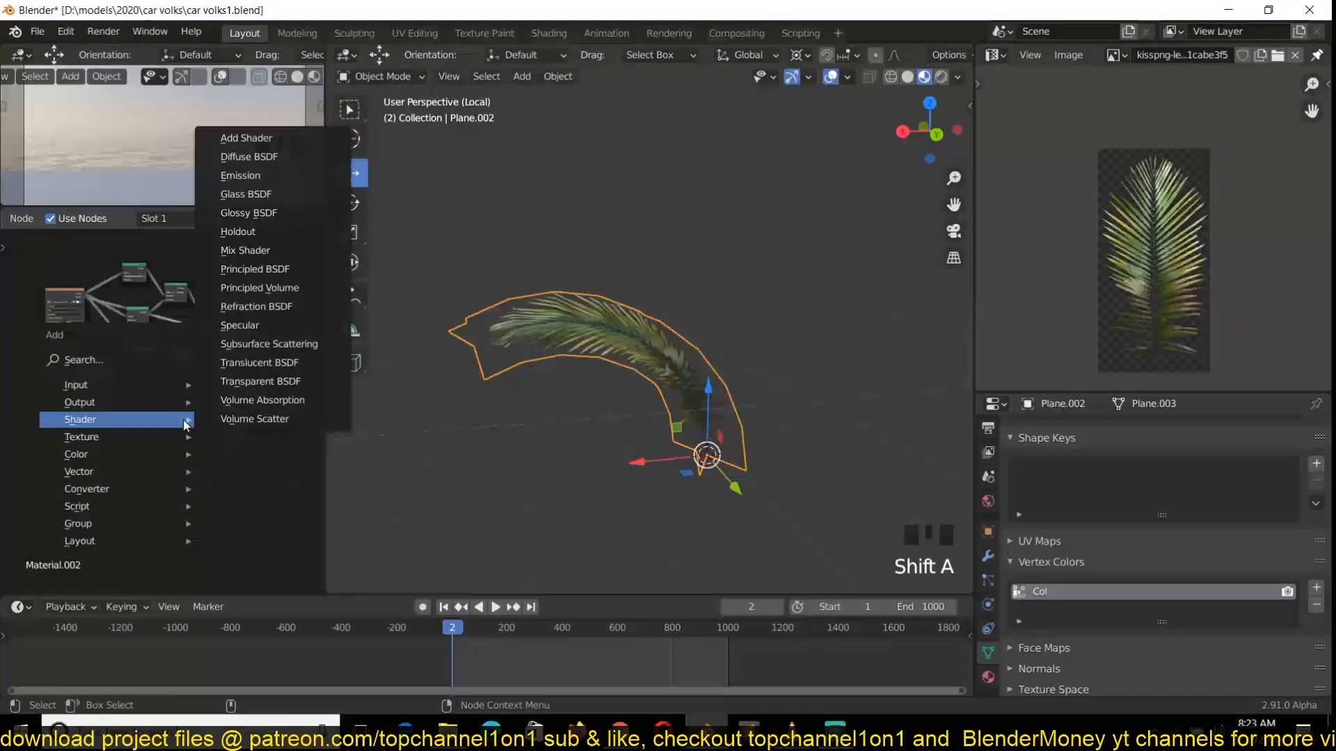
key(shift+a)
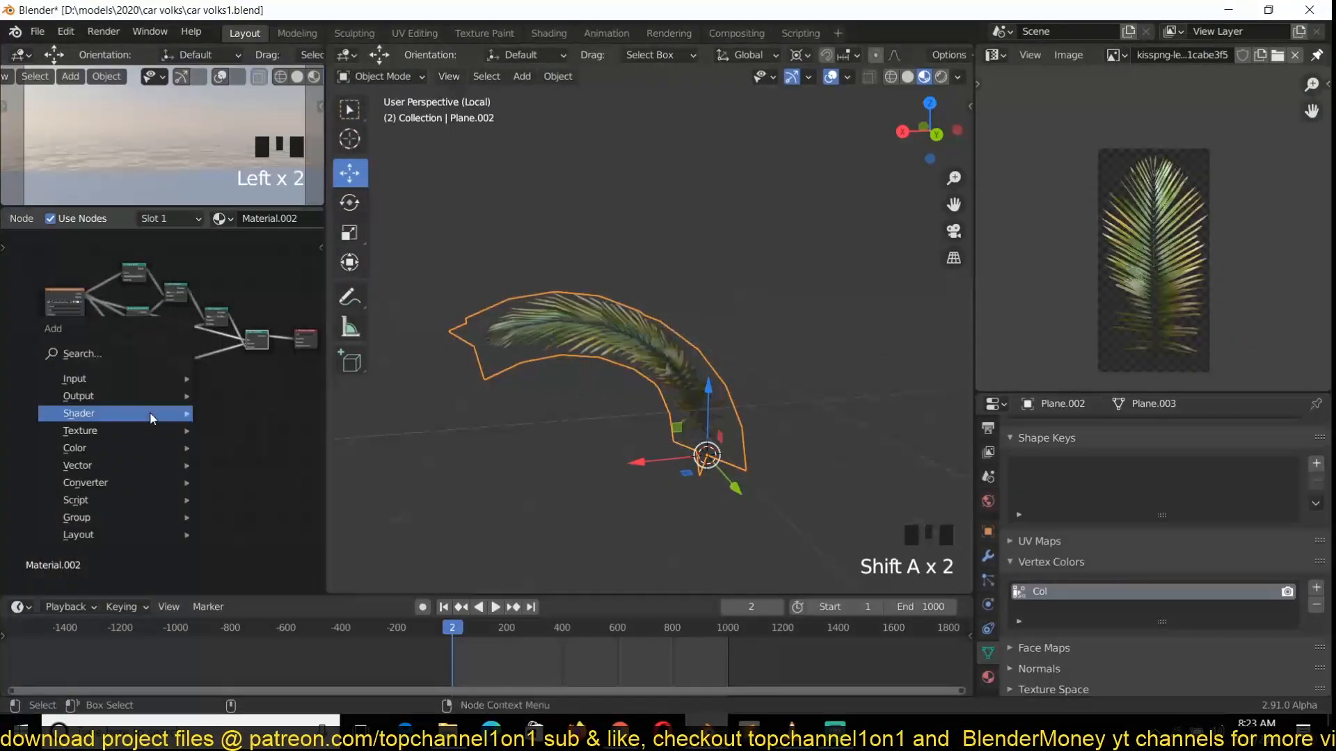
mouse_move(127, 381)
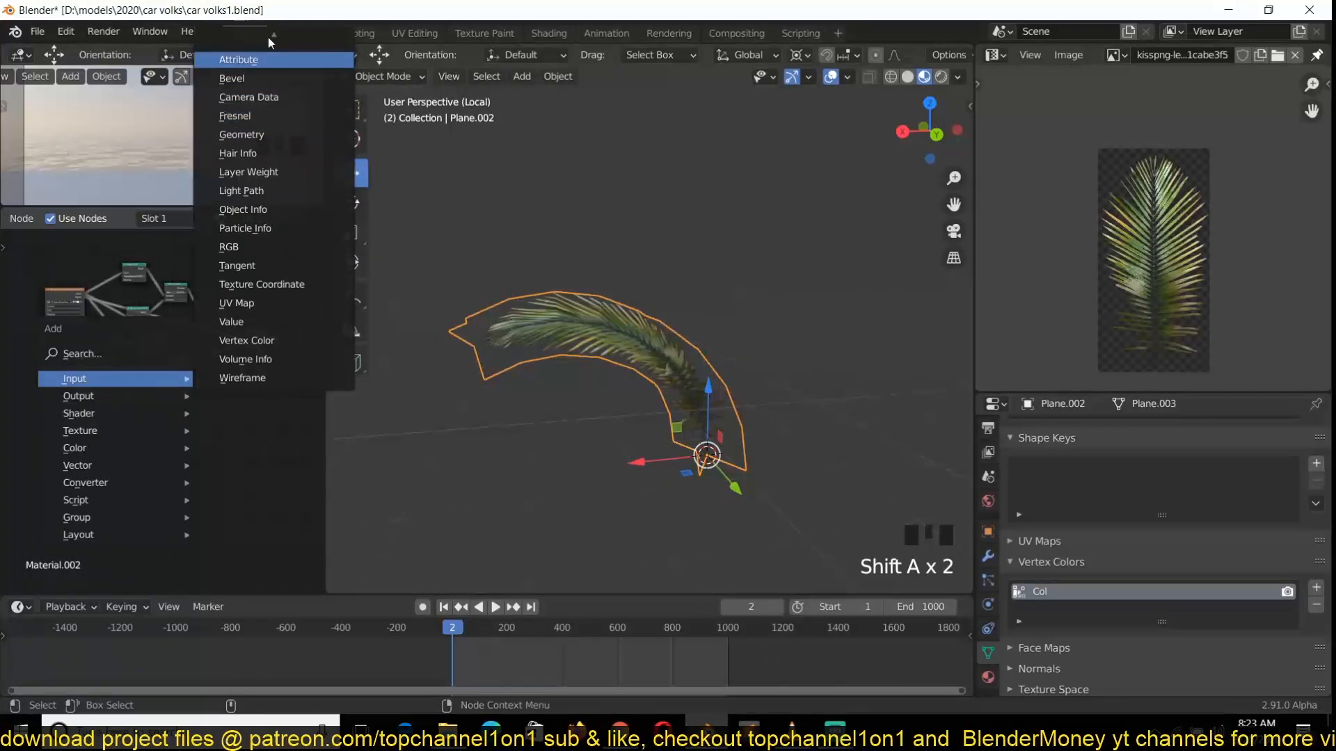
scroll(279, 78, up, 1)
scroll(294, 40, up, 6)
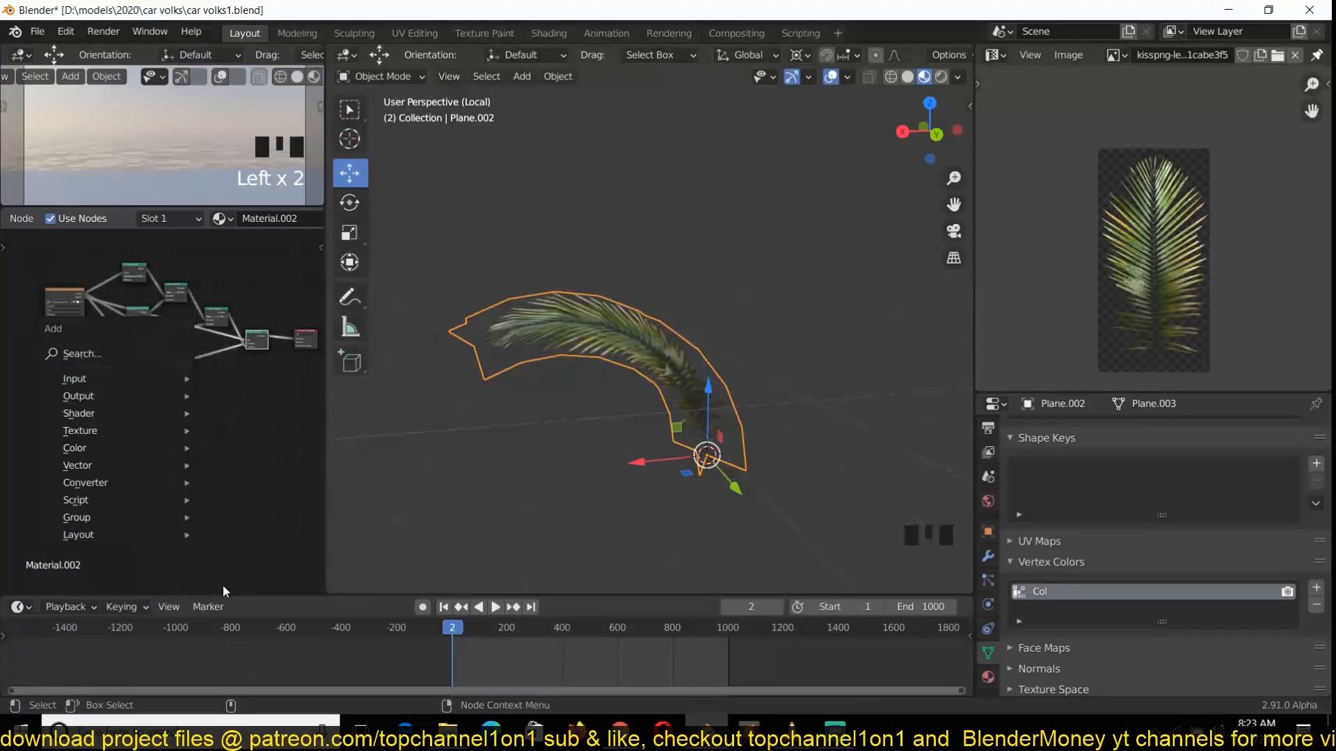
Step: Add a vertex color input node for the Col layer and preview its output on the leaf
key(shift+a)
mouse_move(114, 501)
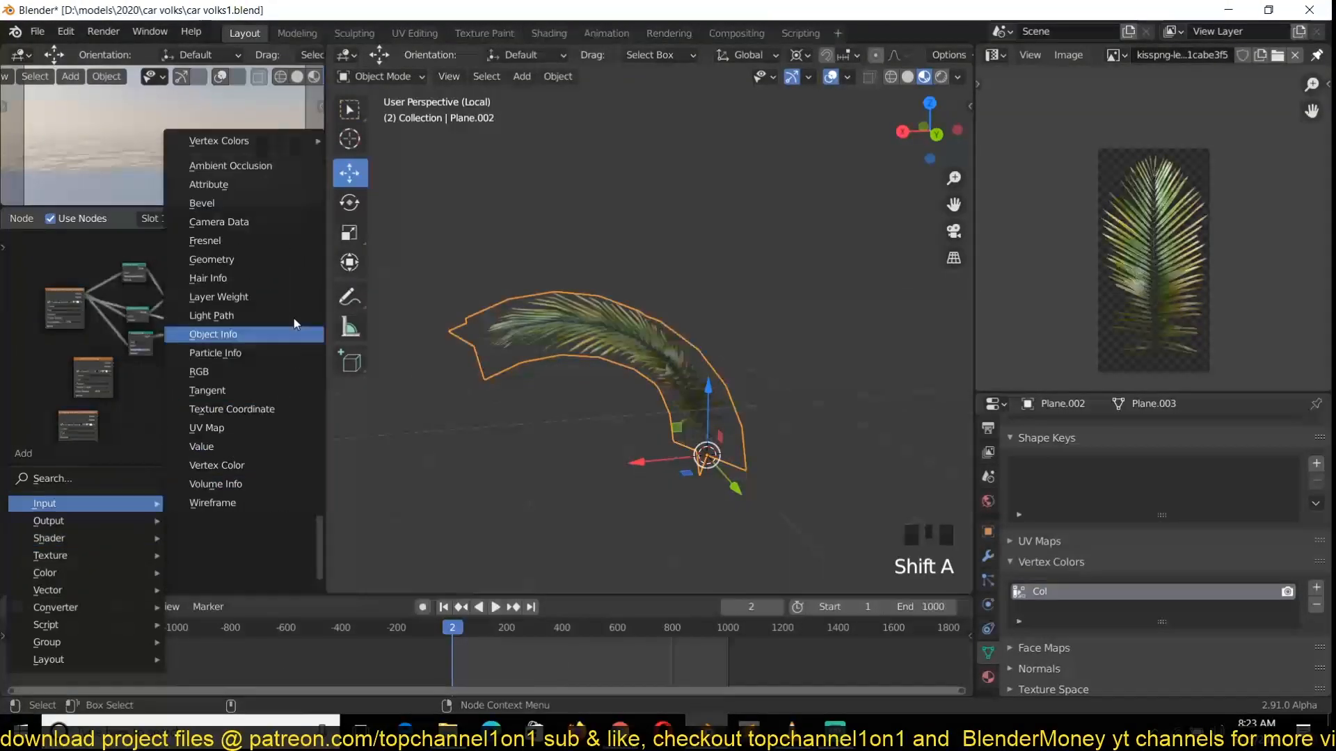
click(291, 140)
click(403, 140)
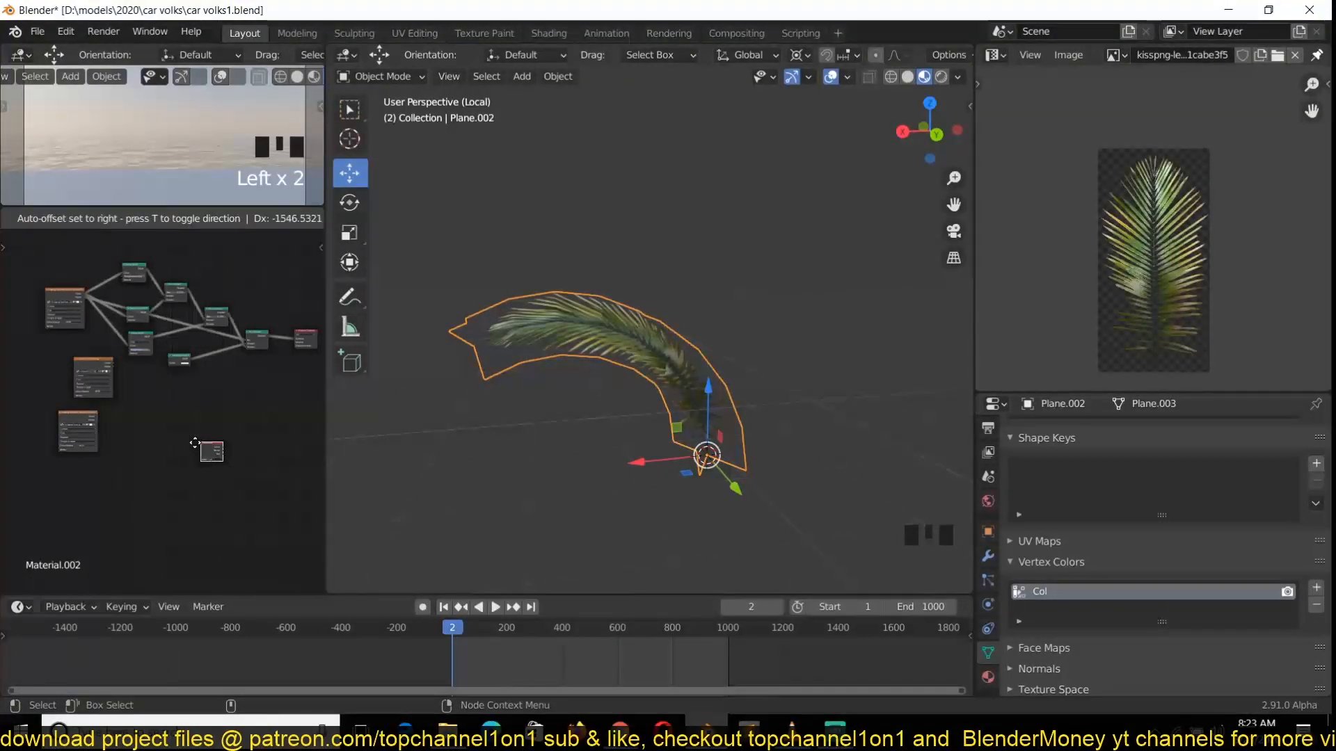
click(197, 442)
scroll(208, 456, up, 5)
ctrl+shift+click(227, 464)
ctrl+shift+click(226, 464)
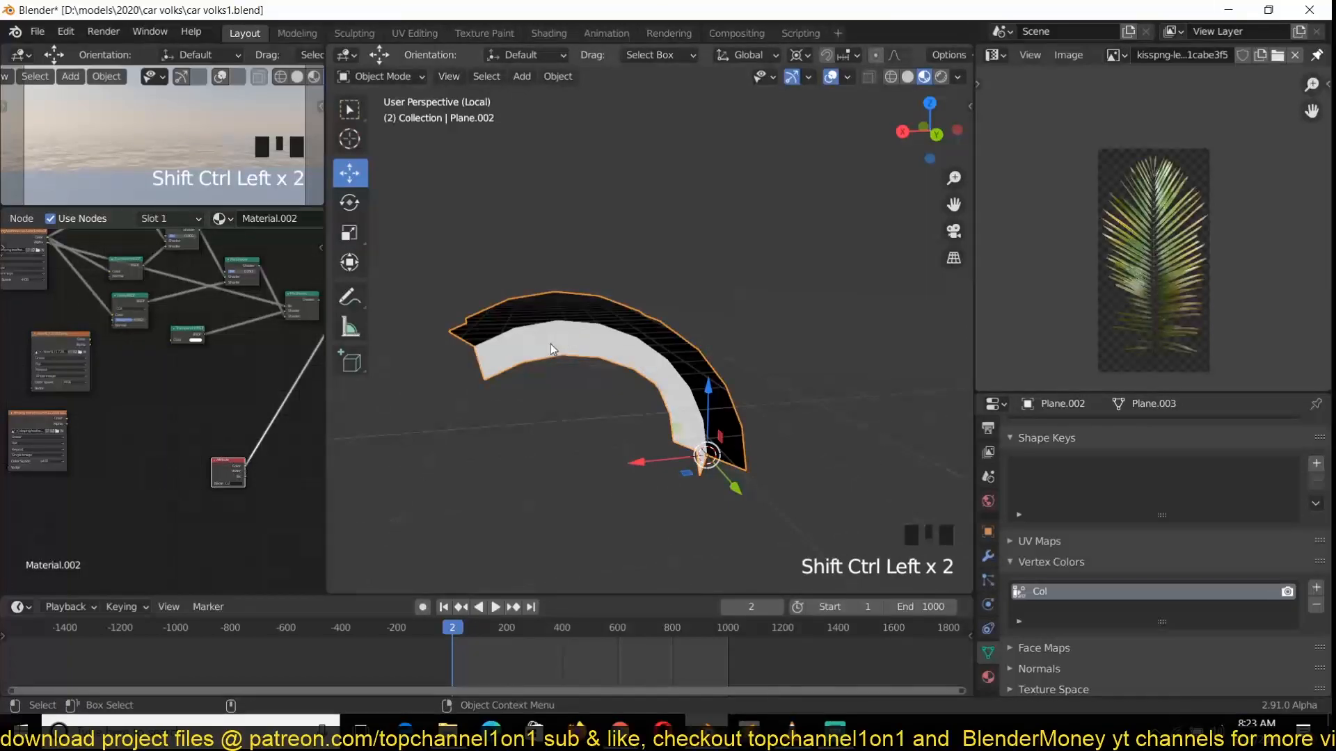
key(grave)
key(grave)
Step: Reposition the image texture nodes at the start of the leaf material's node tree
scroll(198, 477, up, 4)
scroll(198, 478, down, 5)
drag(188, 505, 190, 447)
middle_drag(180, 456, 241, 453)
middle_drag(111, 466, 184, 456)
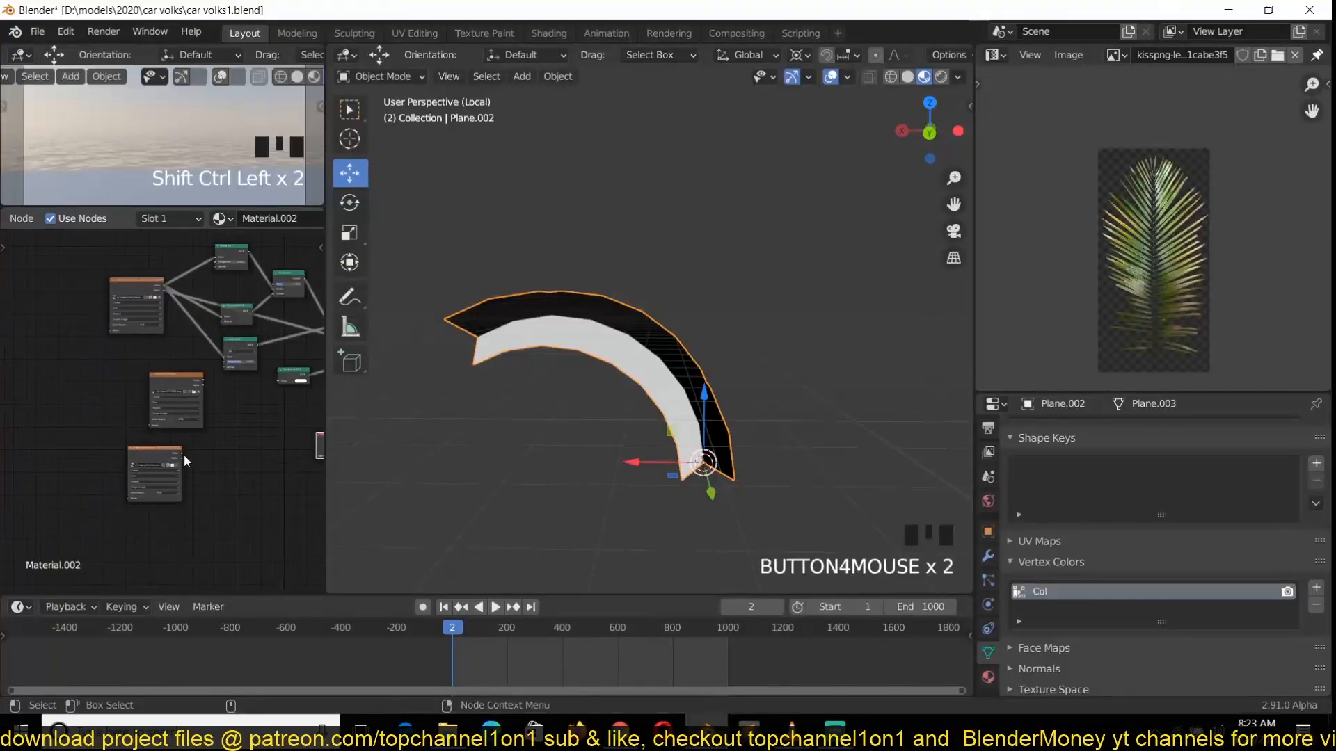
click(130, 281)
drag(130, 281, 281, 366)
scroll(104, 362, down, 3)
click(101, 291)
middle_drag(161, 342, 251, 381)
scroll(245, 320, up, 2)
drag(252, 372, 138, 397)
scroll(161, 396, down, 1)
middle_drag(154, 399, 75, 425)
Step: Place the vertex color node above the image textures and move two image texture nodes farther from the shader network
drag(273, 441, 62, 312)
scroll(74, 359, up, 3)
middle_drag(102, 380, 204, 391)
scroll(171, 426, up, 4)
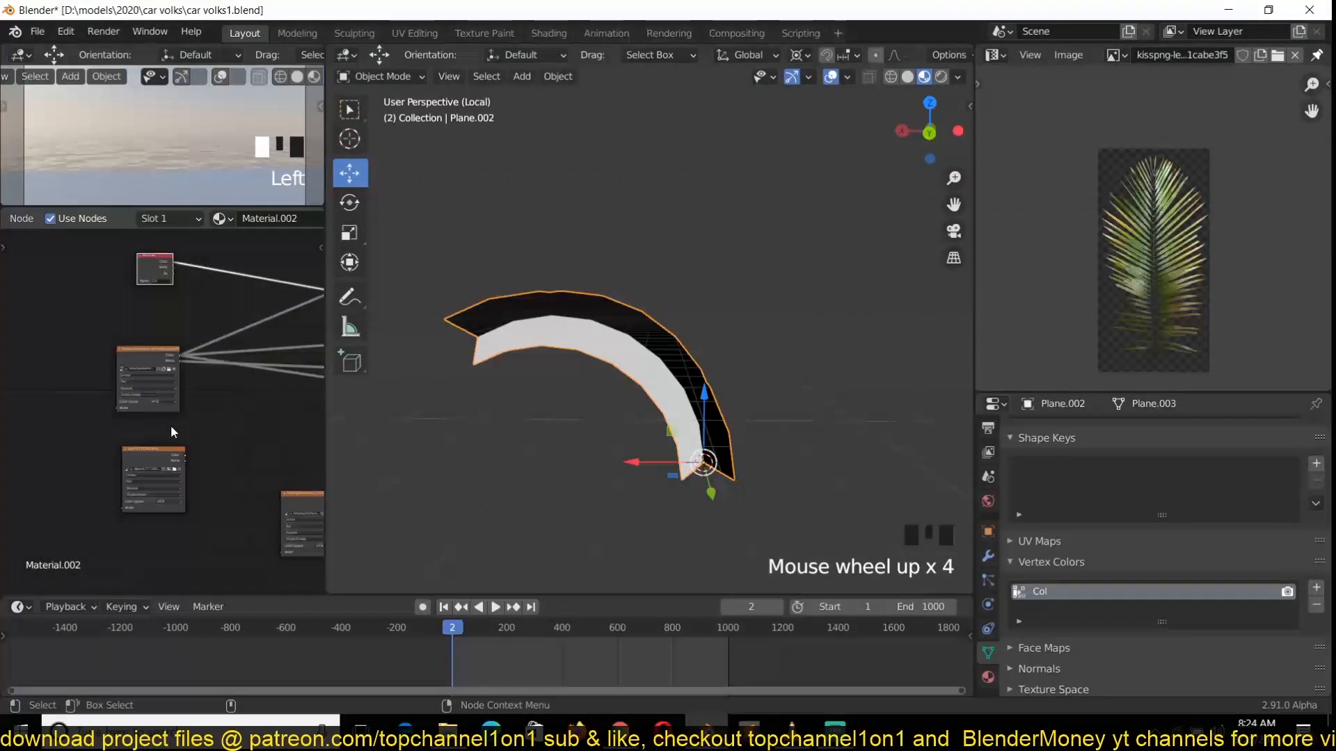
middle_drag(130, 327, 102, 341)
drag(152, 369, 80, 368)
drag(121, 473, 74, 472)
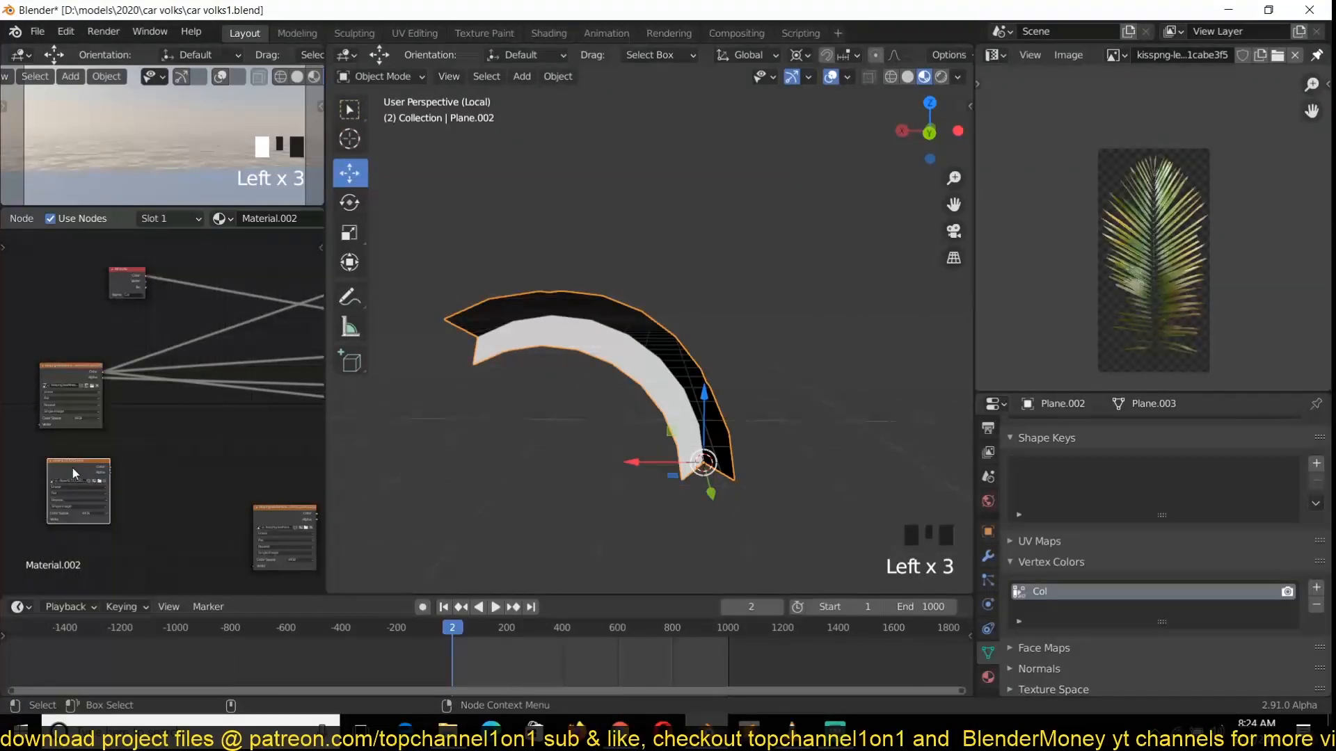
Step: Blend the two leaf image textures through a new Mix node and position it between the textures and the shader network
ctrl+shift+right_drag(73, 468, 100, 427)
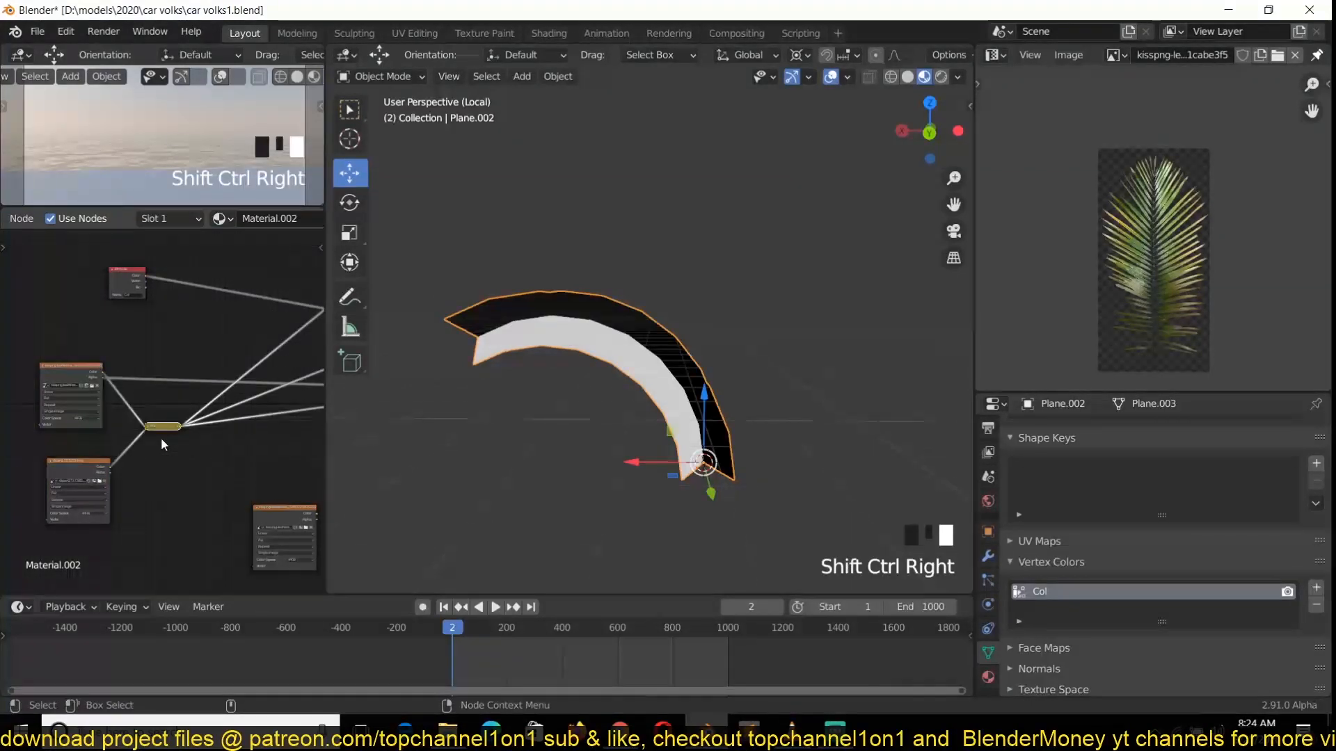
scroll(160, 437, up, 3)
click(145, 430)
drag(165, 475, 173, 413)
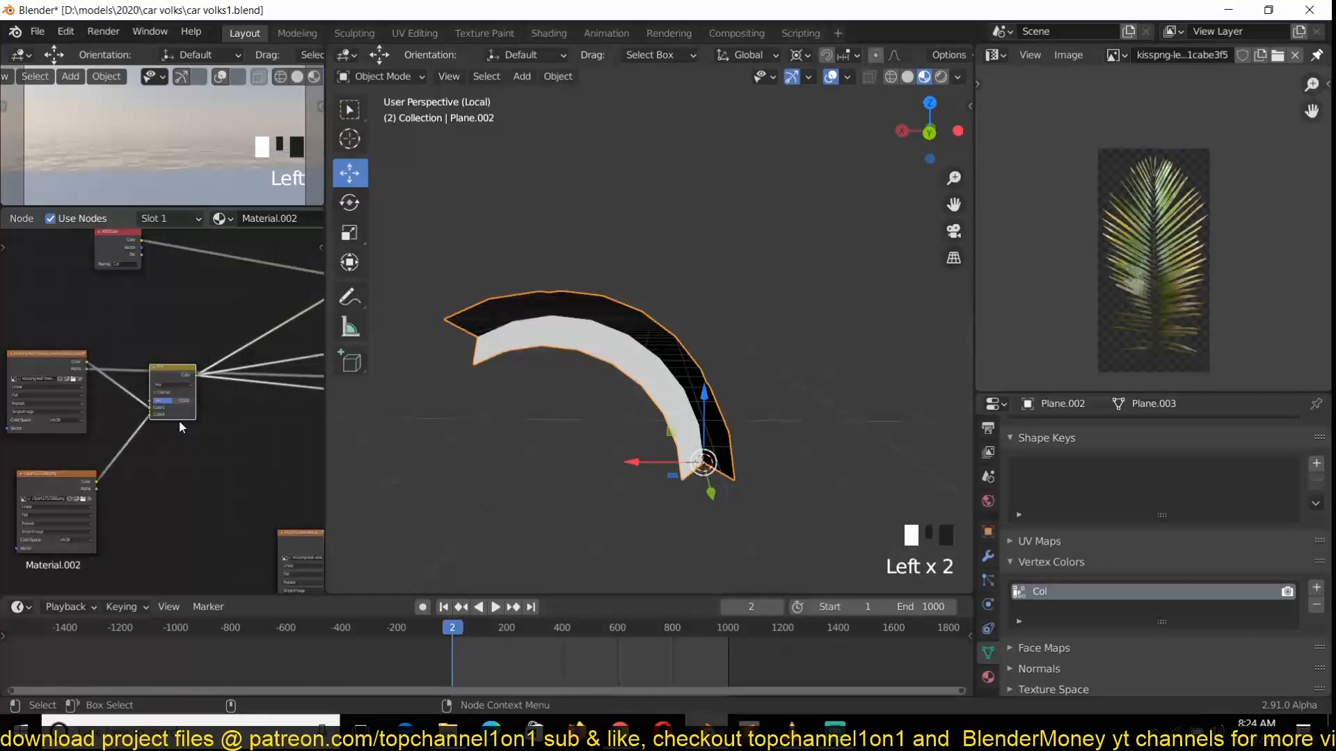
scroll(173, 421, up, 3)
middle_drag(172, 427, 176, 431)
scroll(176, 431, down, 5)
drag(132, 399, 139, 346)
scroll(161, 391, down, 1)
scroll(166, 395, down, 2)
middle_drag(201, 428, 197, 432)
scroll(143, 387, up, 2)
middle_drag(138, 375, 189, 382)
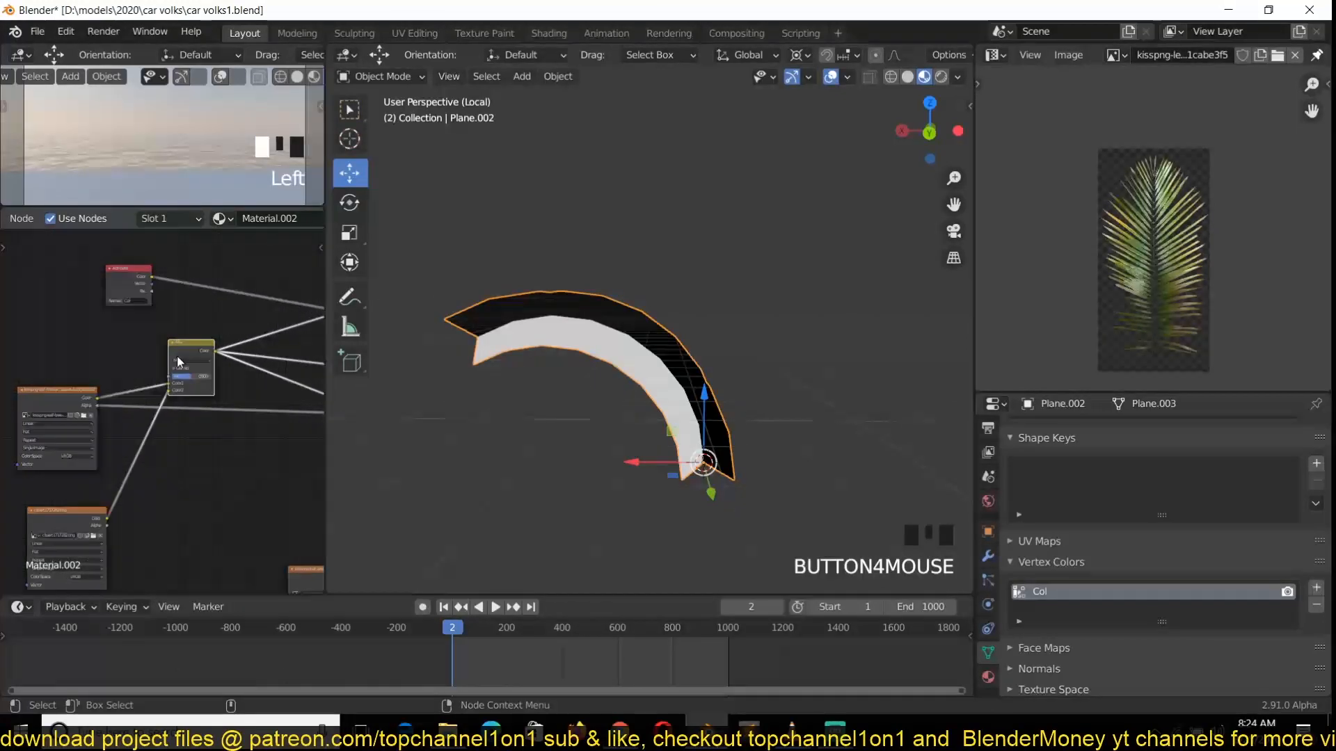
Step: Drive the Mix node's factor with the vertex color node's Fac output and preview the mixed textures on the leaf
drag(136, 274, 172, 376)
ctrl+shift+click(187, 346)
middle_drag(666, 367, 591, 364)
scroll(549, 384, up, 4)
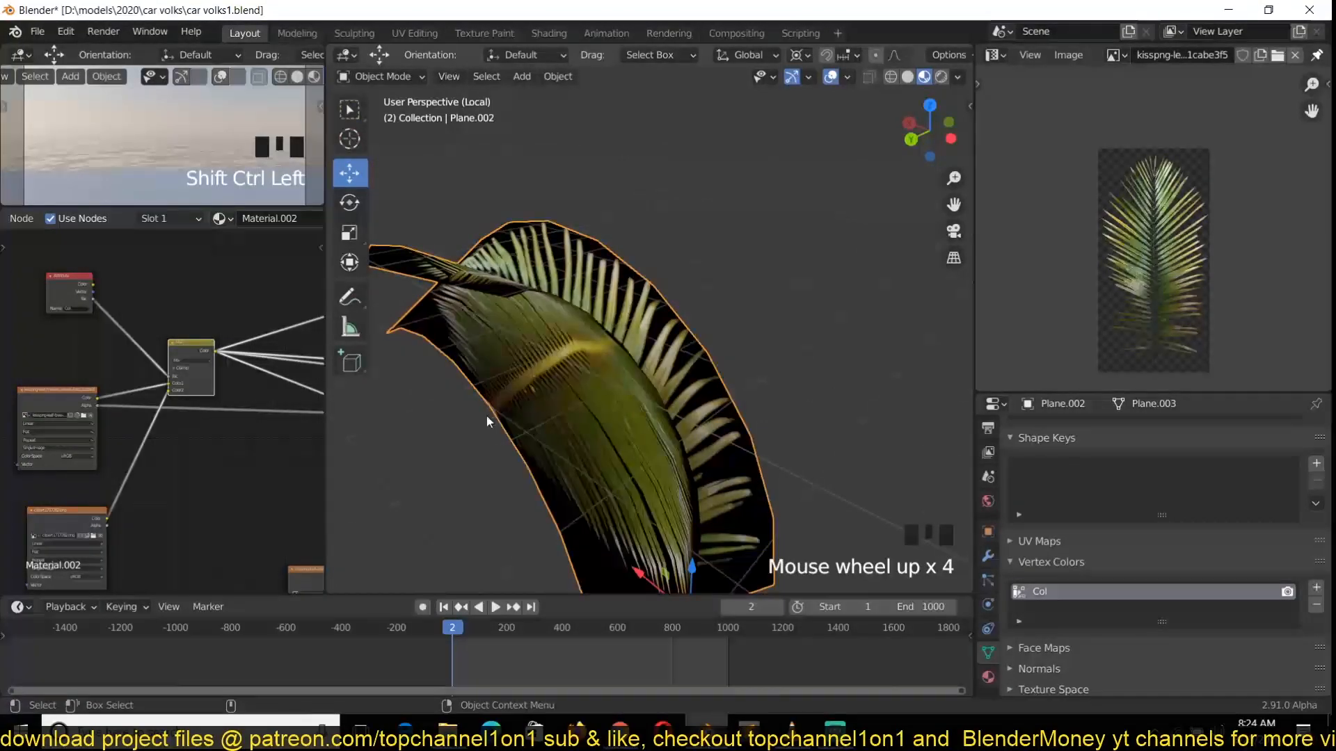
middle_drag(557, 434, 590, 426)
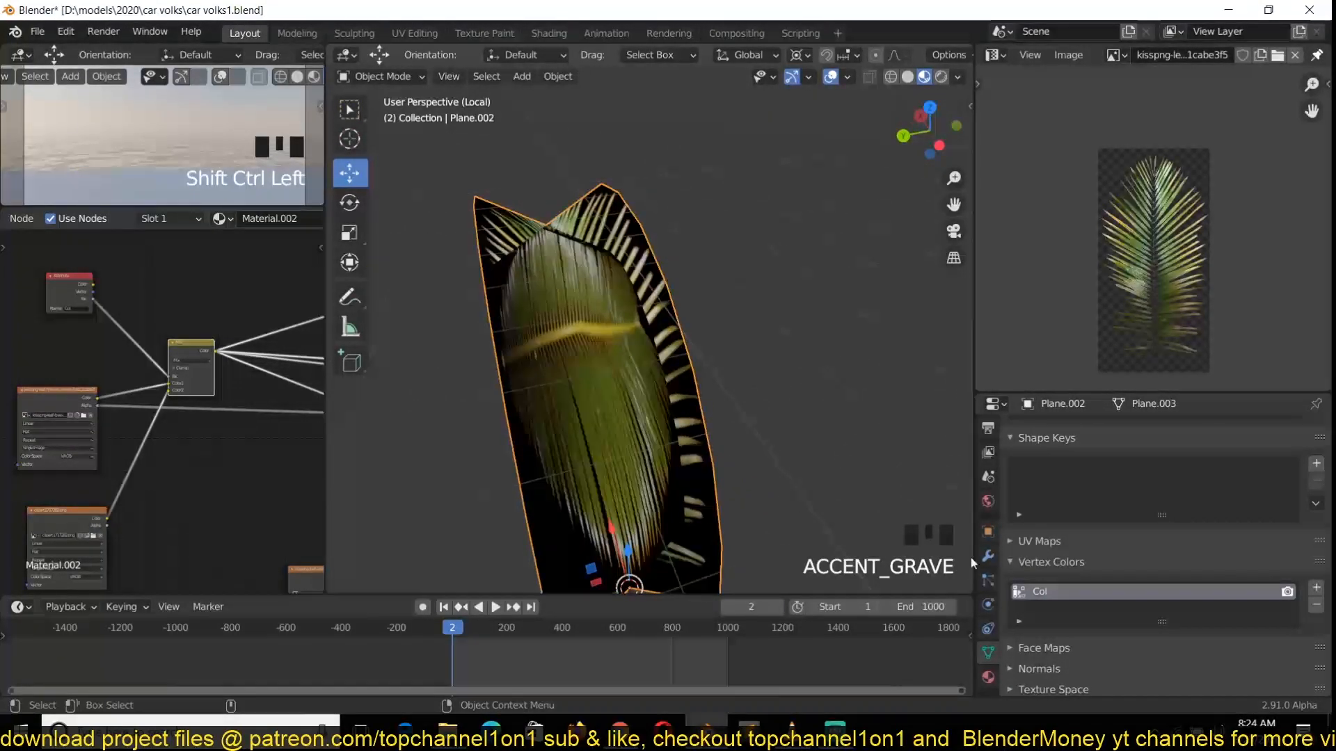
middle_drag(680, 446, 694, 441)
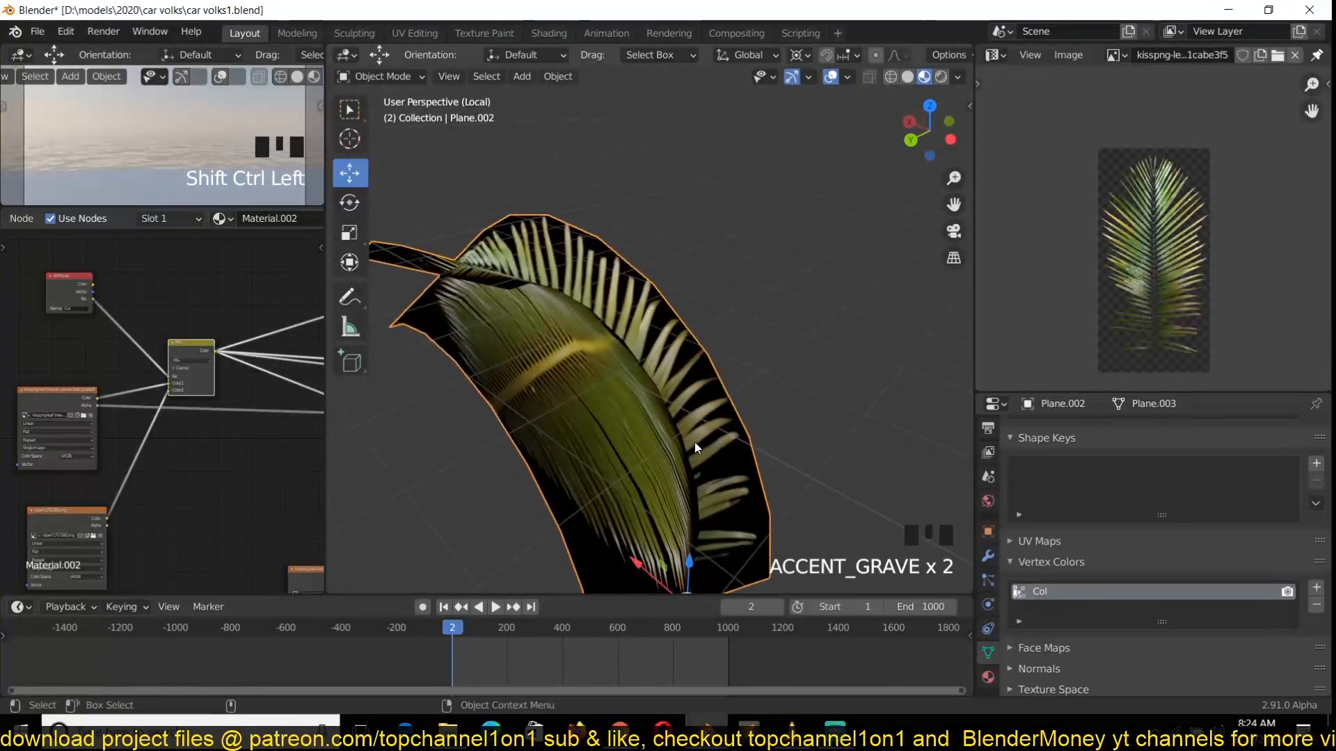
Step: Add a second UV map, UVMap.001, to the leaf mesh
click(1034, 542)
click(1316, 567)
scroll(625, 429, down, 2)
key(Tab)
mouse_move(624, 428)
middle_down()
mouse_move(637, 412)
mouse_move(720, 407)
mouse_move(640, 416)
middle_up()
key(Tab)
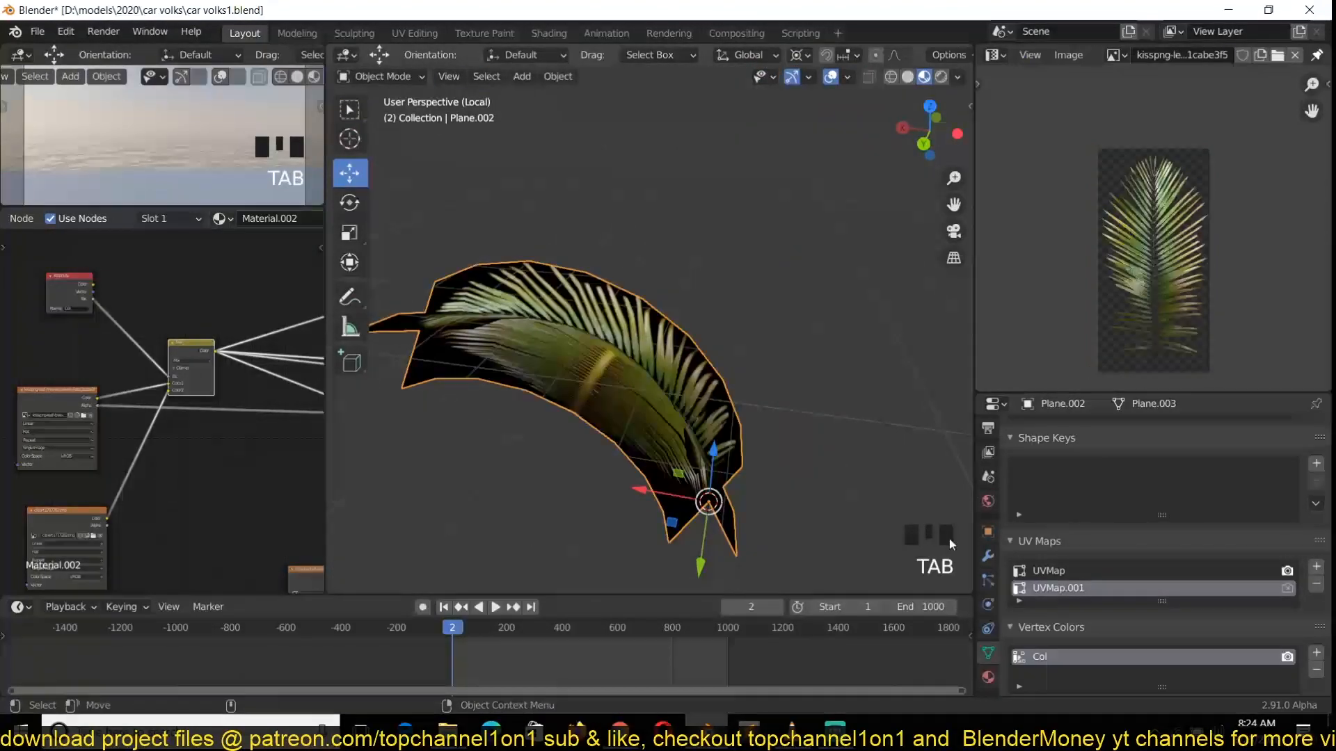
Step: Set the leaf material's blend mode to Opaque
scroll(987, 650, down, 4)
scroll(986, 650, down, 2)
scroll(1081, 645, down, 5)
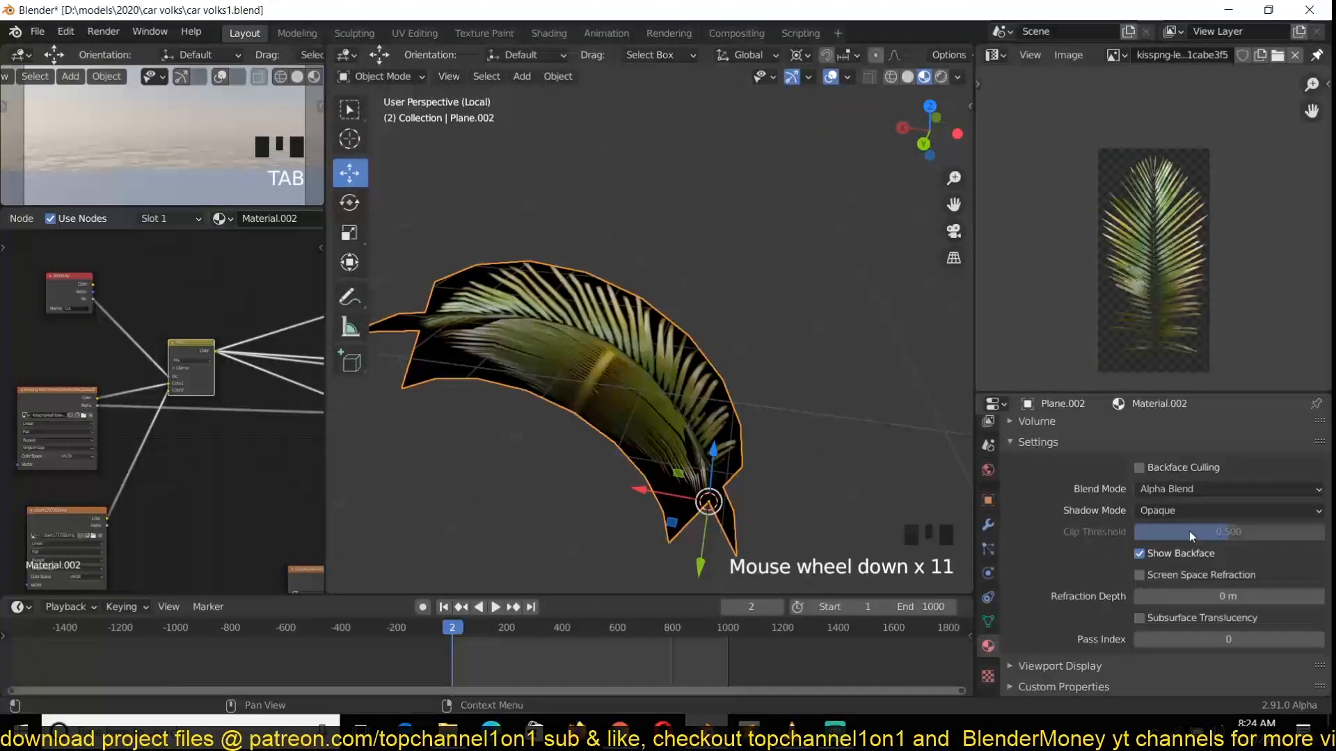
click(1155, 489)
click(1160, 509)
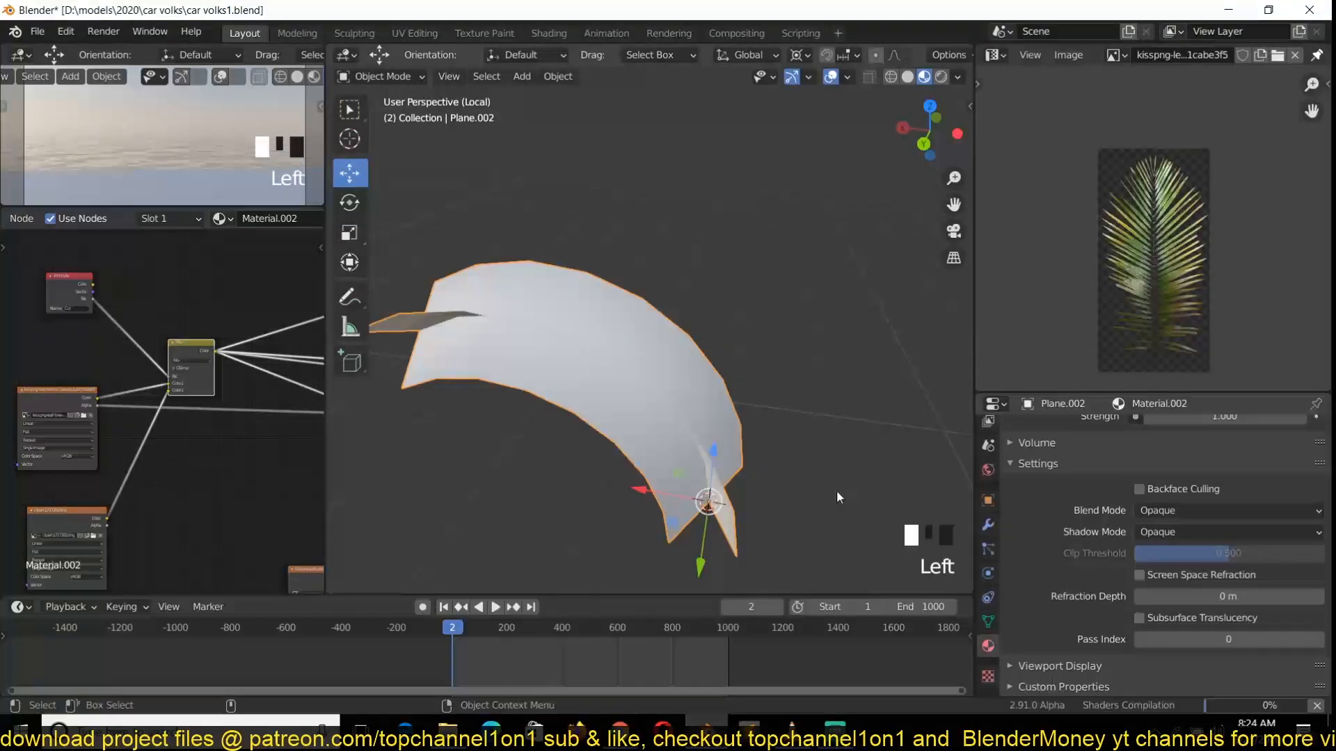
Step: Turn off the SimpleDeform modifier's viewport display so the leaf stands straight
key(grave)
middle_drag(662, 455, 652, 412)
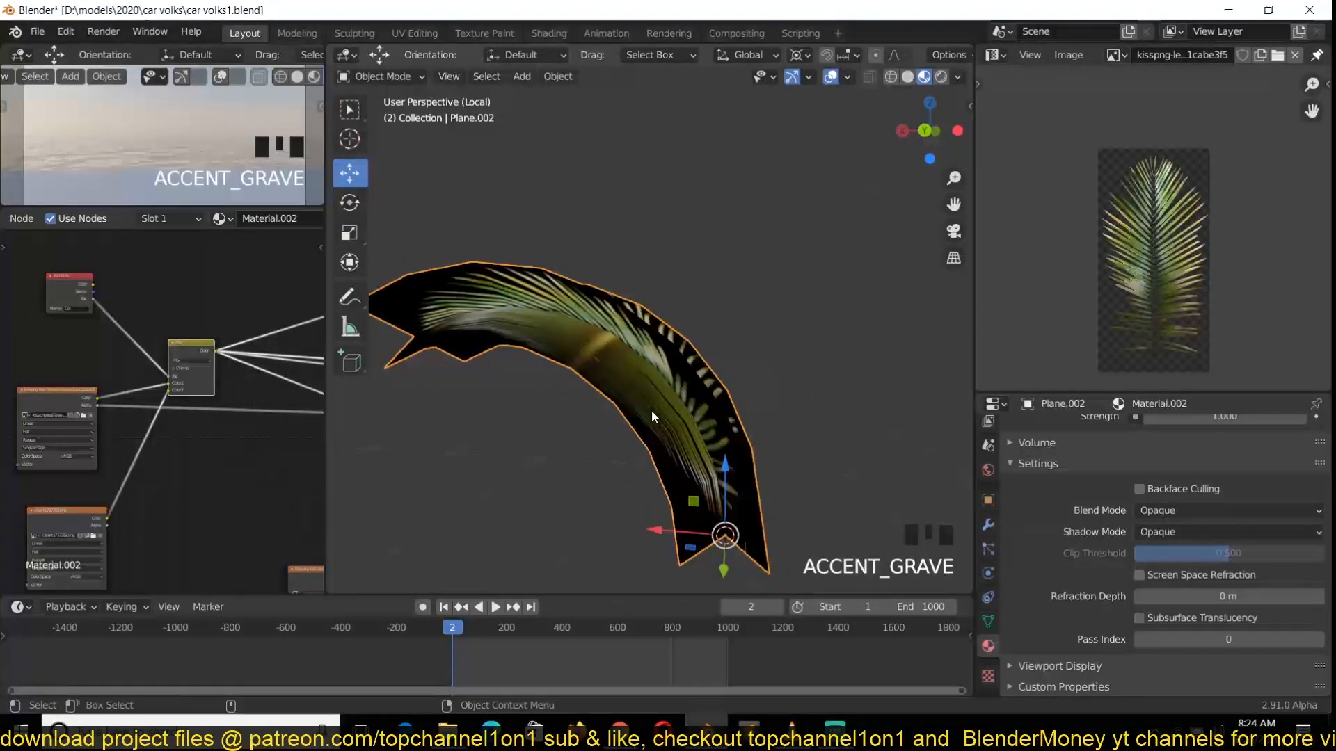
key(Tab)
click(605, 382)
key(Tab)
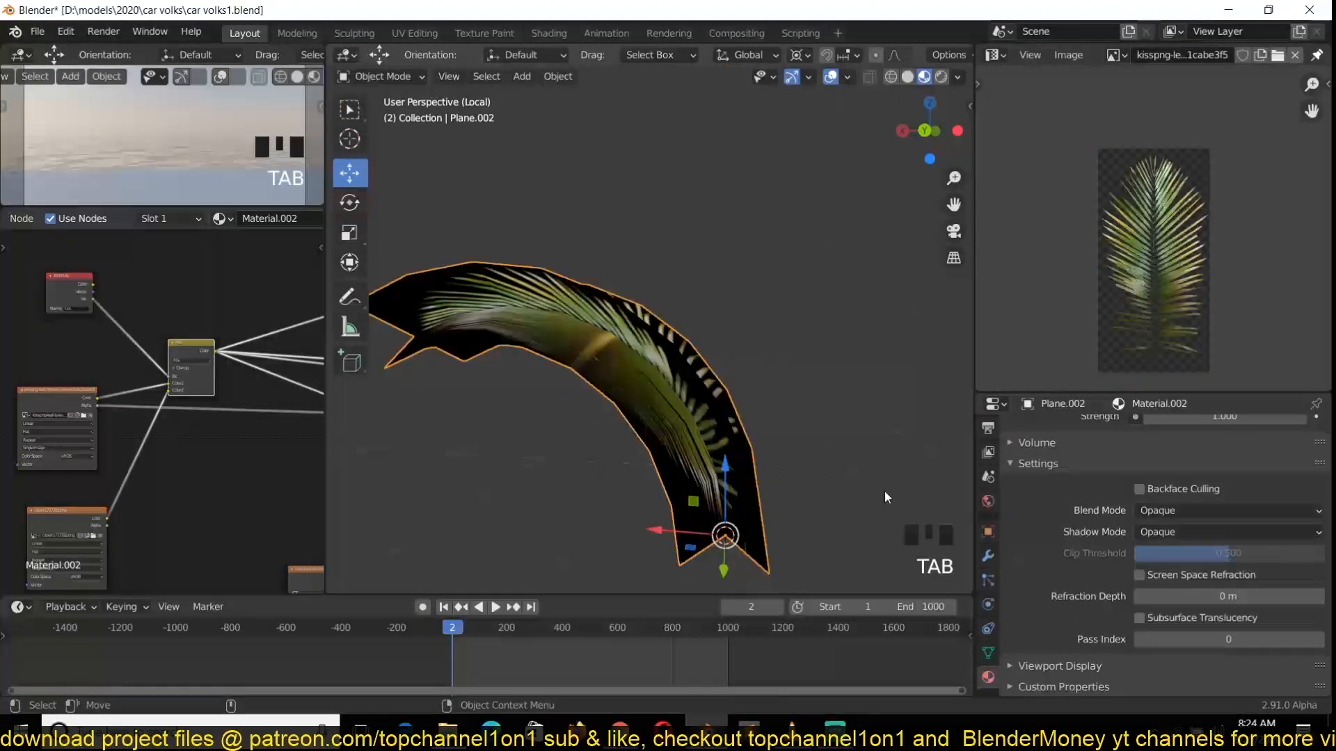
click(987, 556)
click(1241, 460)
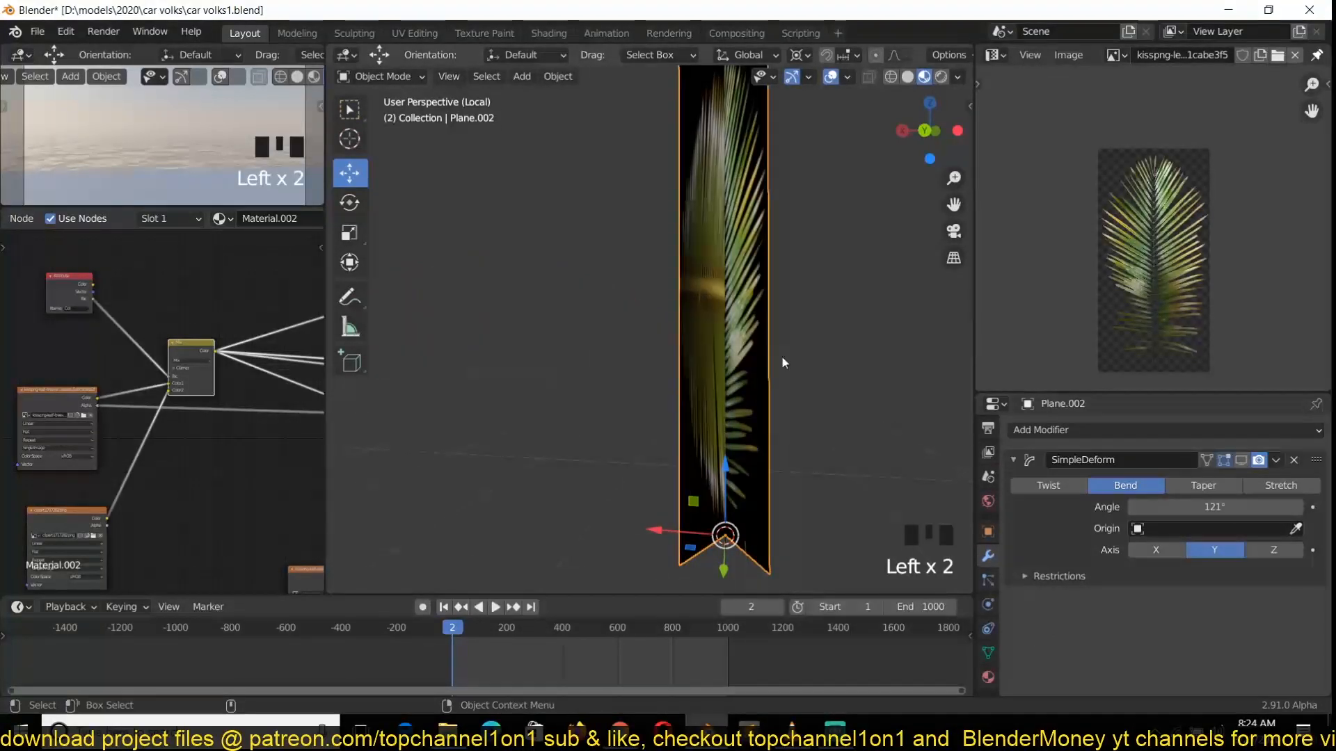
Step: In Edit Mode, select all linked faces of the leaf plane that shows the stretched texture
key(Tab)
key(grave)
middle_drag(696, 376, 654, 362)
click(654, 361)
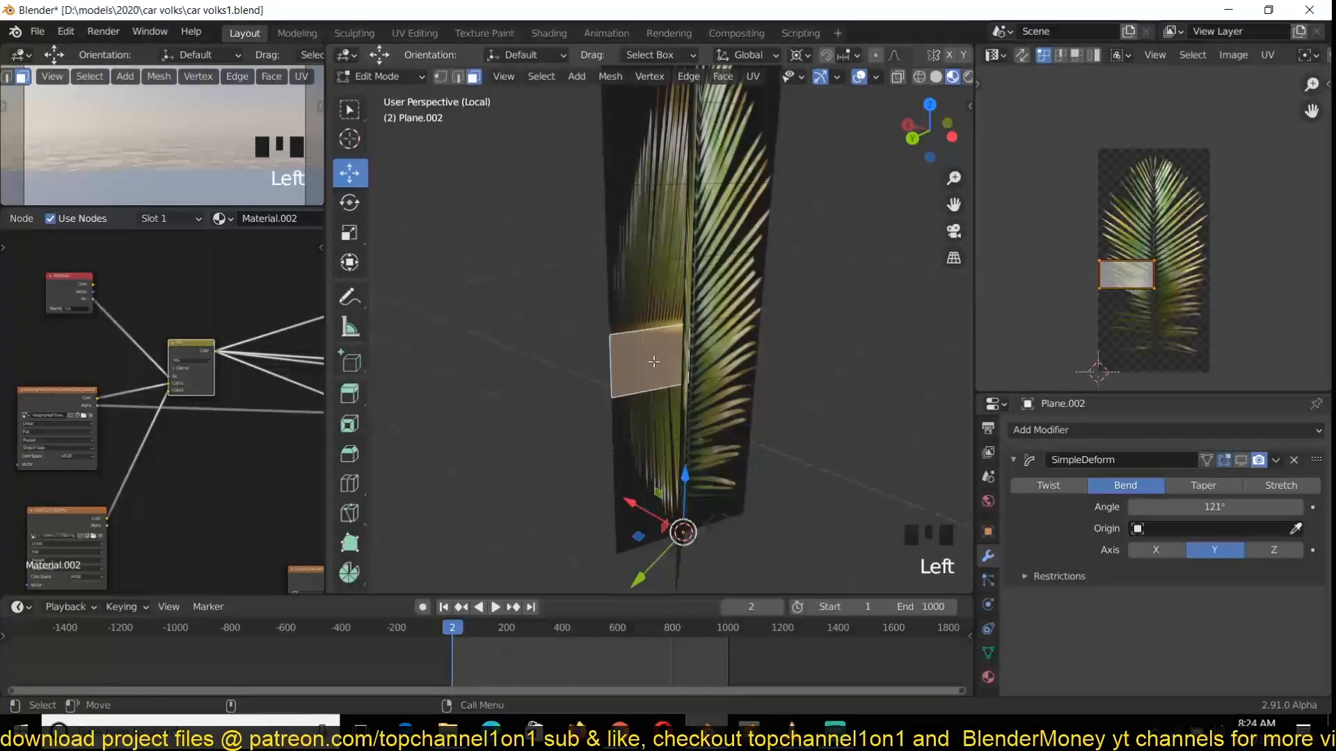
key(ctrl+l)
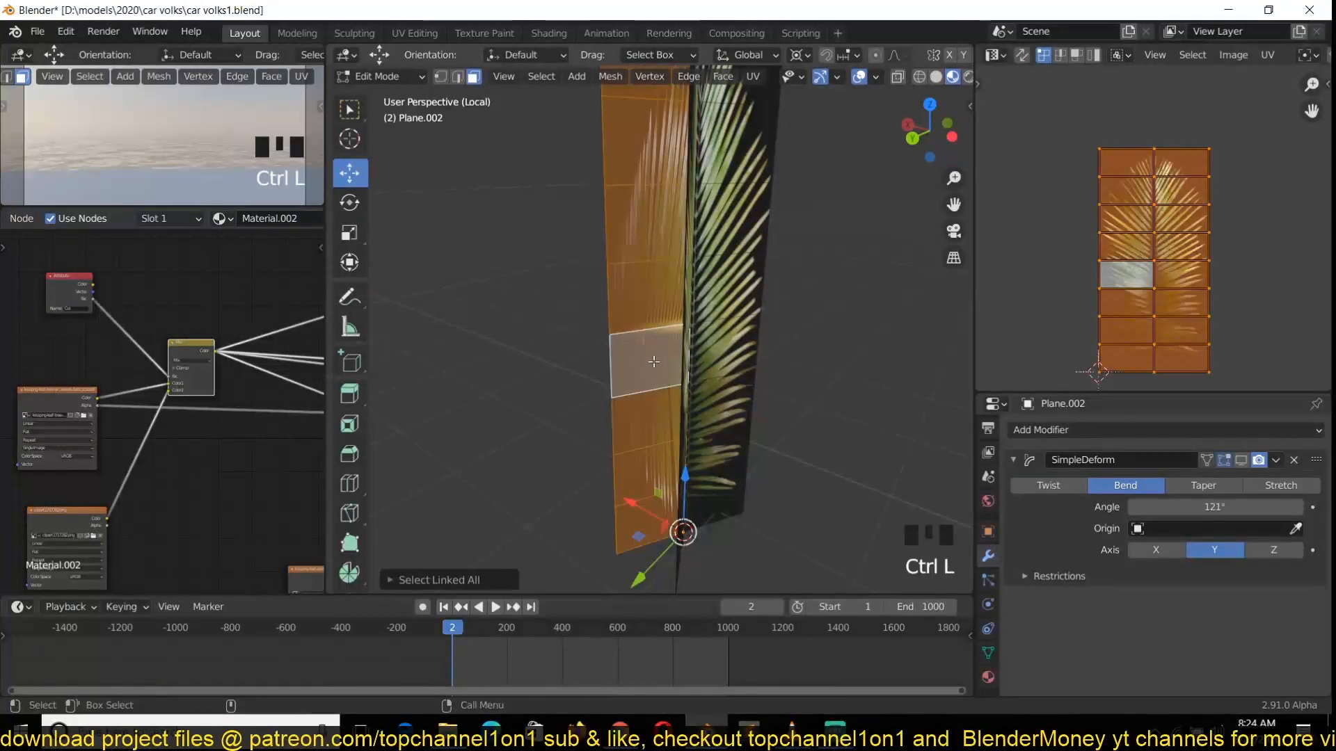
Step: Display the clipart1717282.png image behind the selected plane's UVs in the UV editor
click(987, 654)
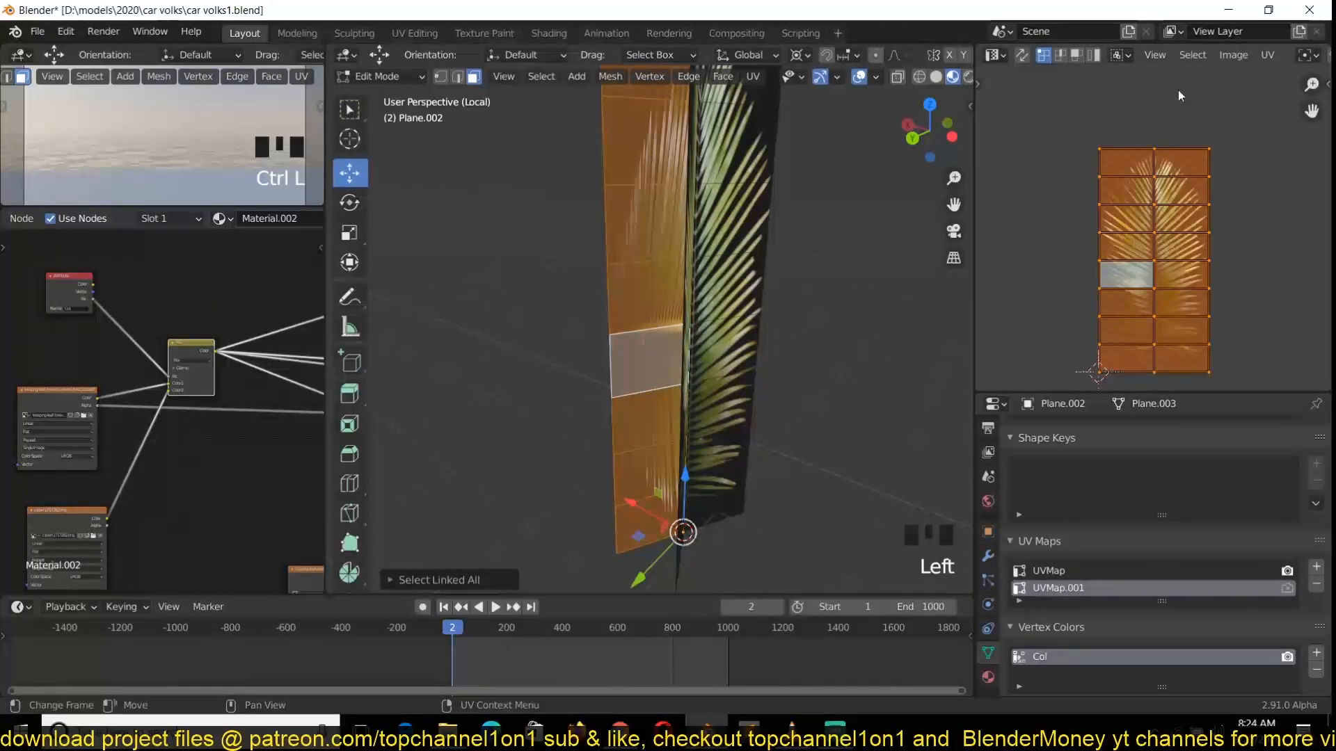
scroll(1208, 52, down, 7)
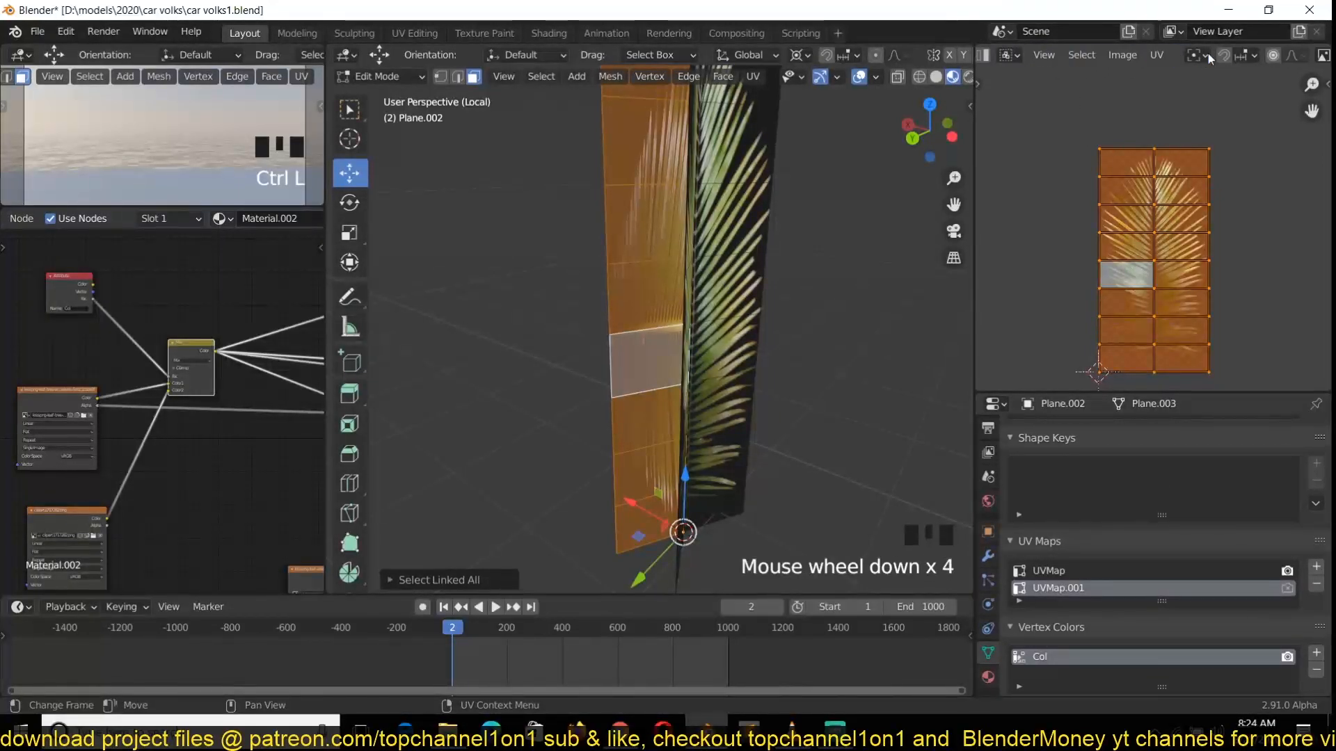
click(1244, 54)
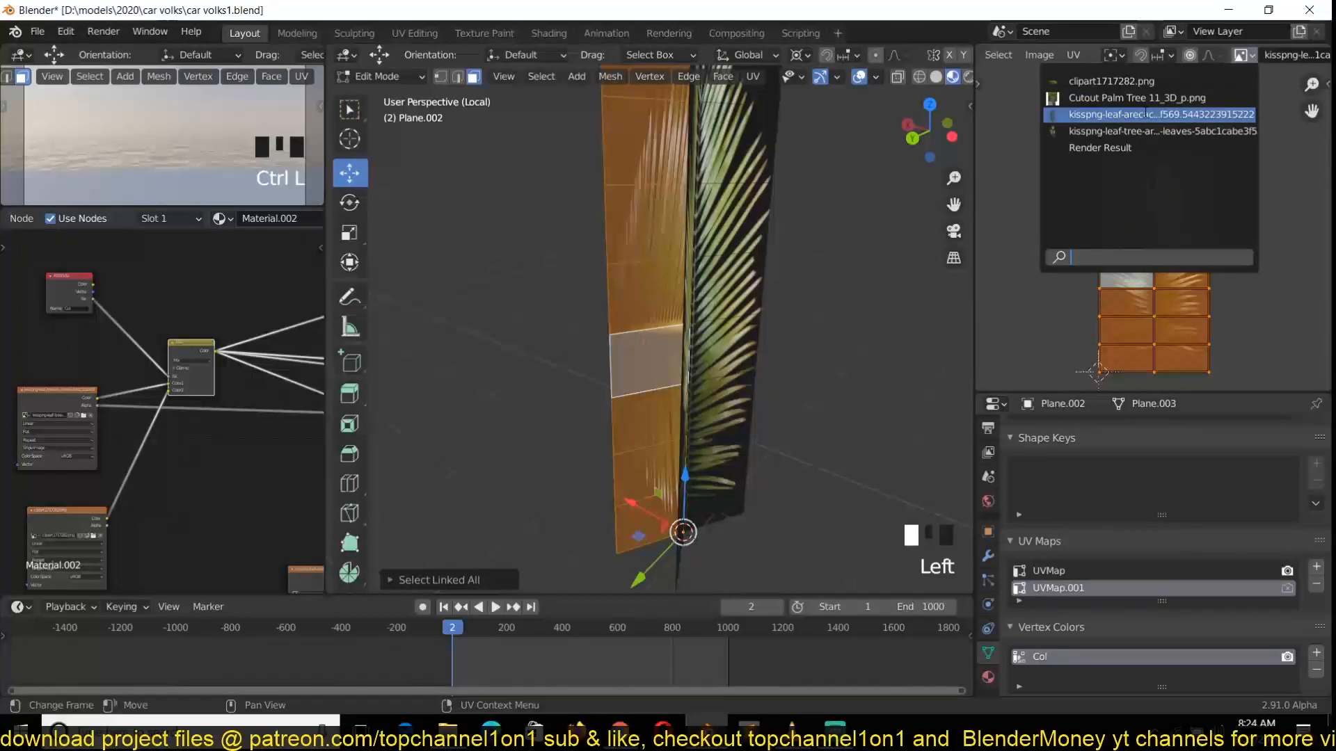
click(1154, 80)
scroll(1174, 257, up, 1)
scroll(1175, 257, down, 2)
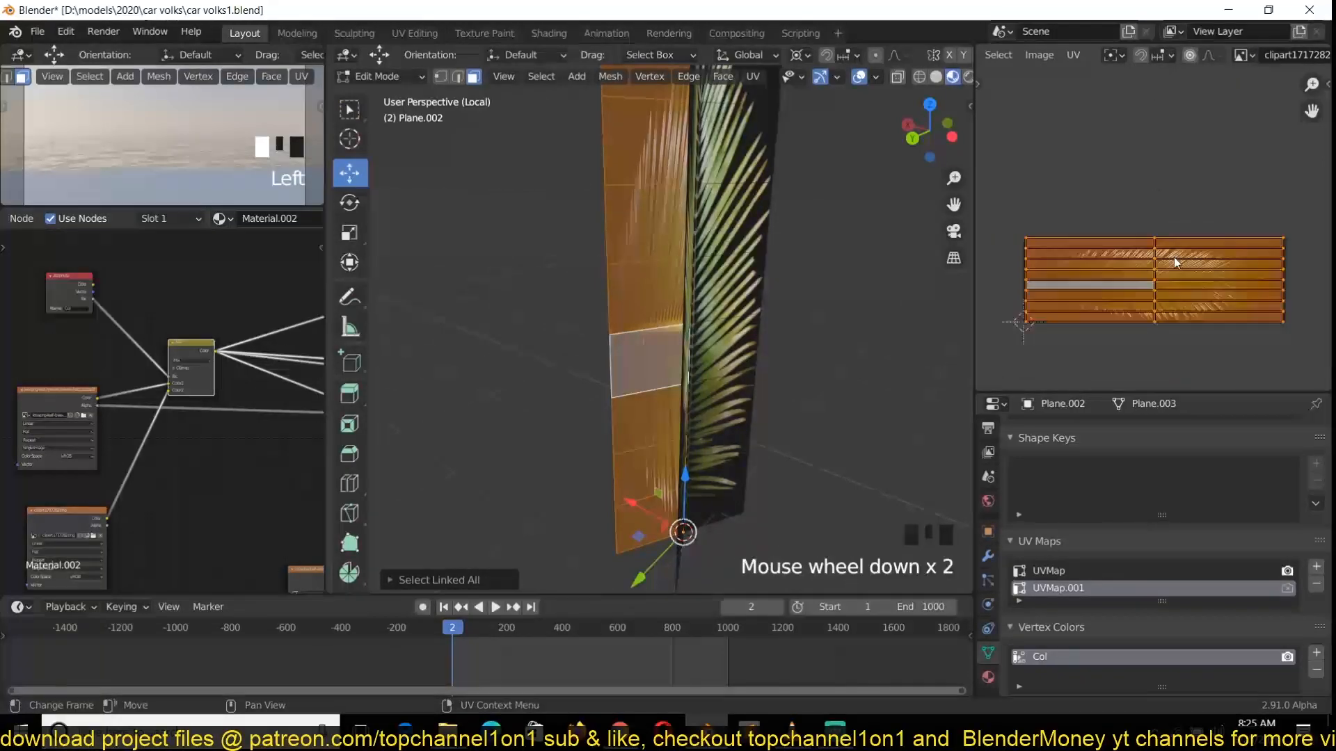
Step: Rotate the plane's UVs 90°, scale them along Y and X to fit the horizontal leaf image, and return to Object Mode
text(r90)
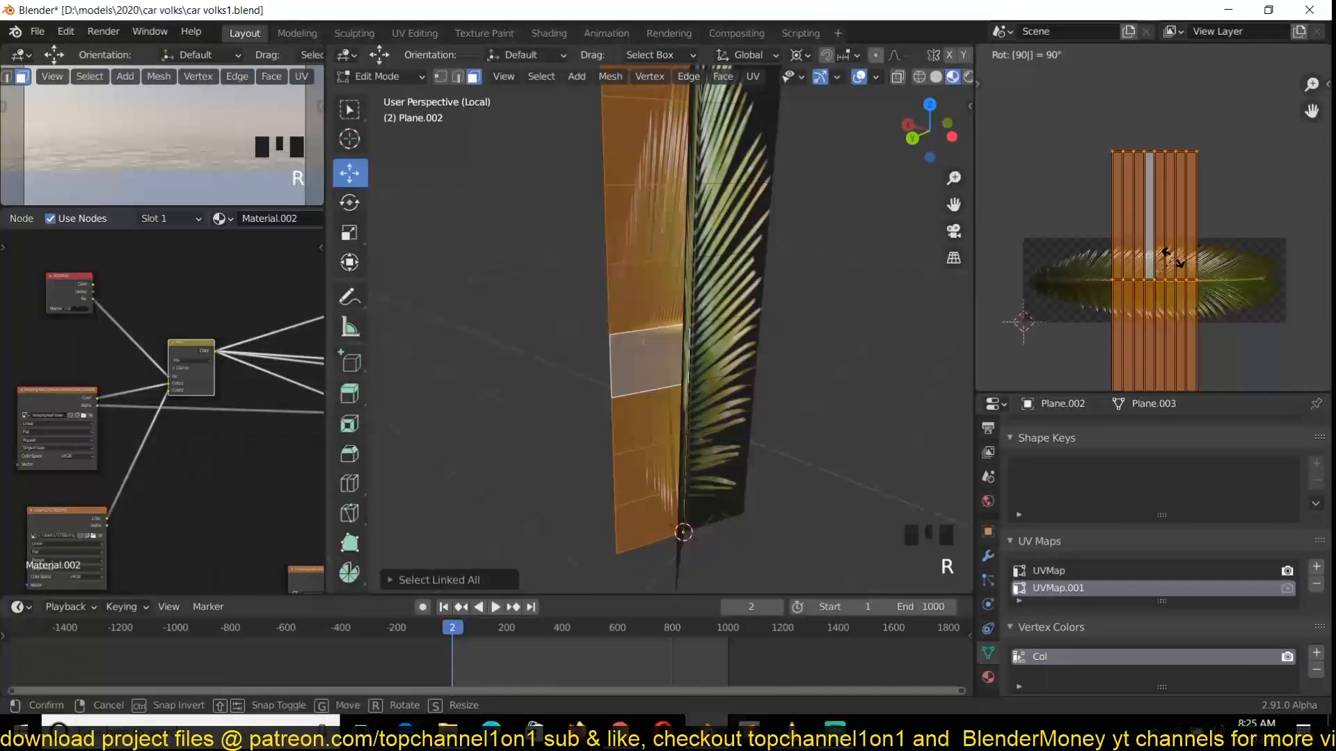
key(Return)
key(s)
key(y)
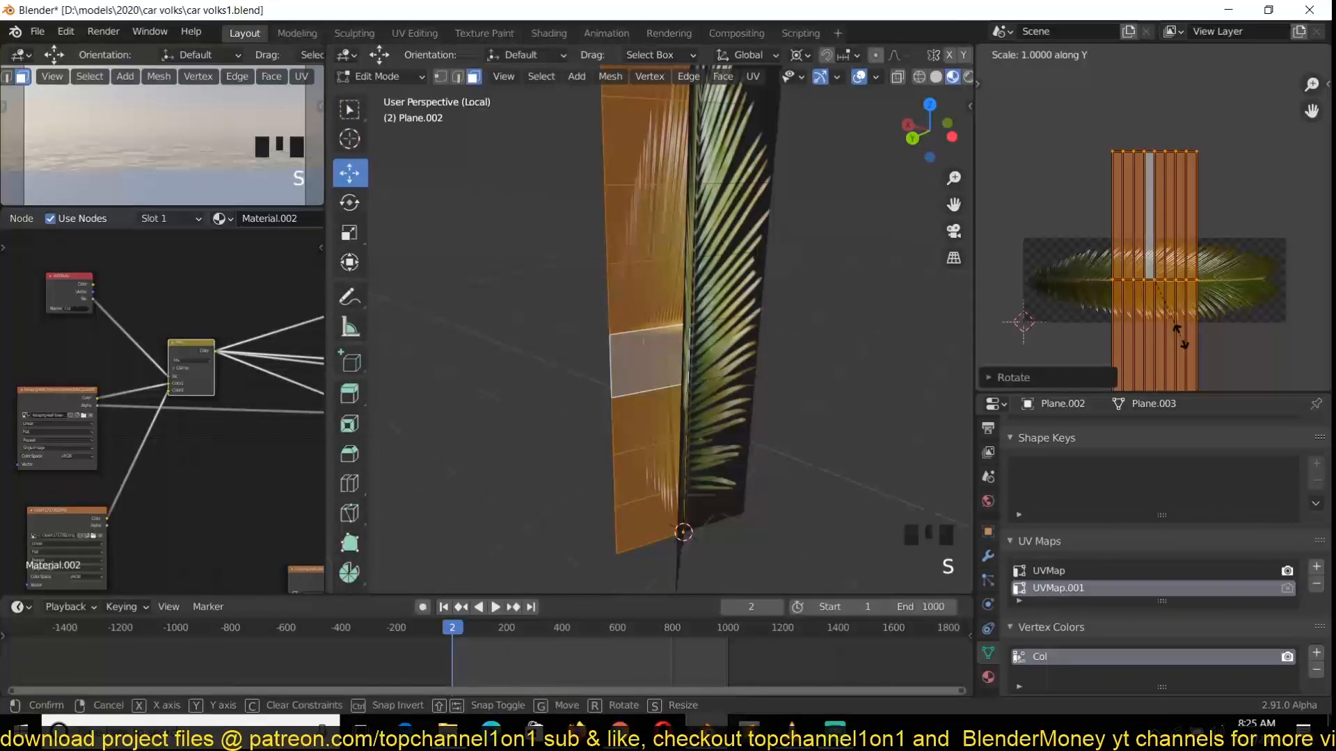
click(1159, 299)
key(s)
key(x)
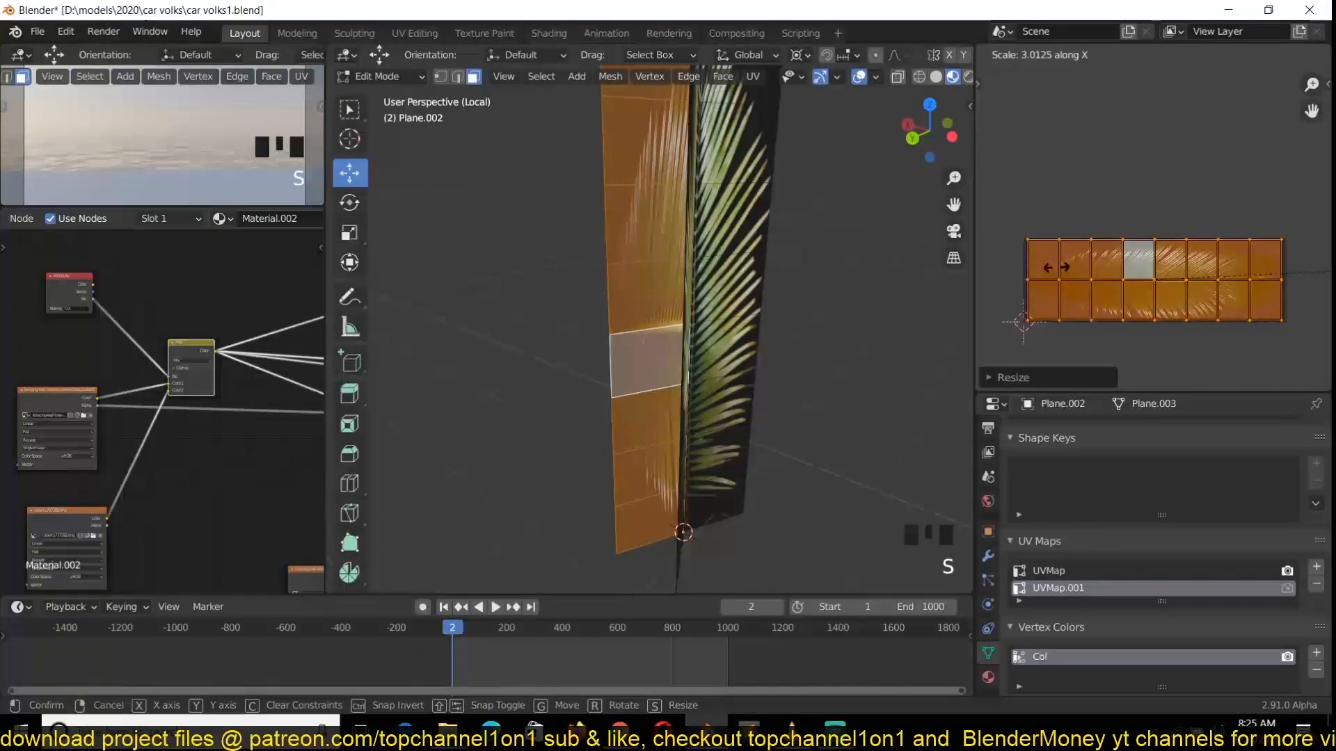
click(1066, 265)
key(Tab)
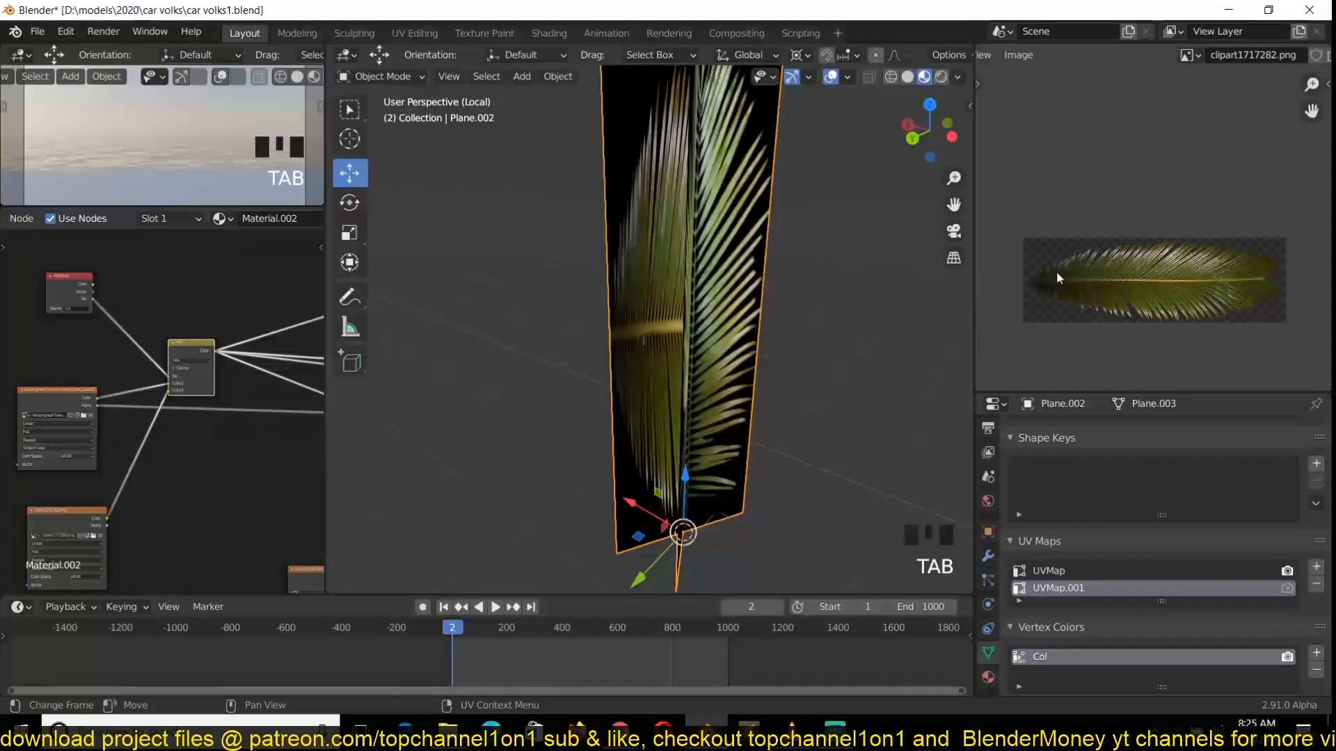
Step: Add a UV Map node set to UVMap.001 and link it to the clipart1717282.png texture's Vector input
scroll(723, 340, down, 2)
scroll(57, 452, down, 3)
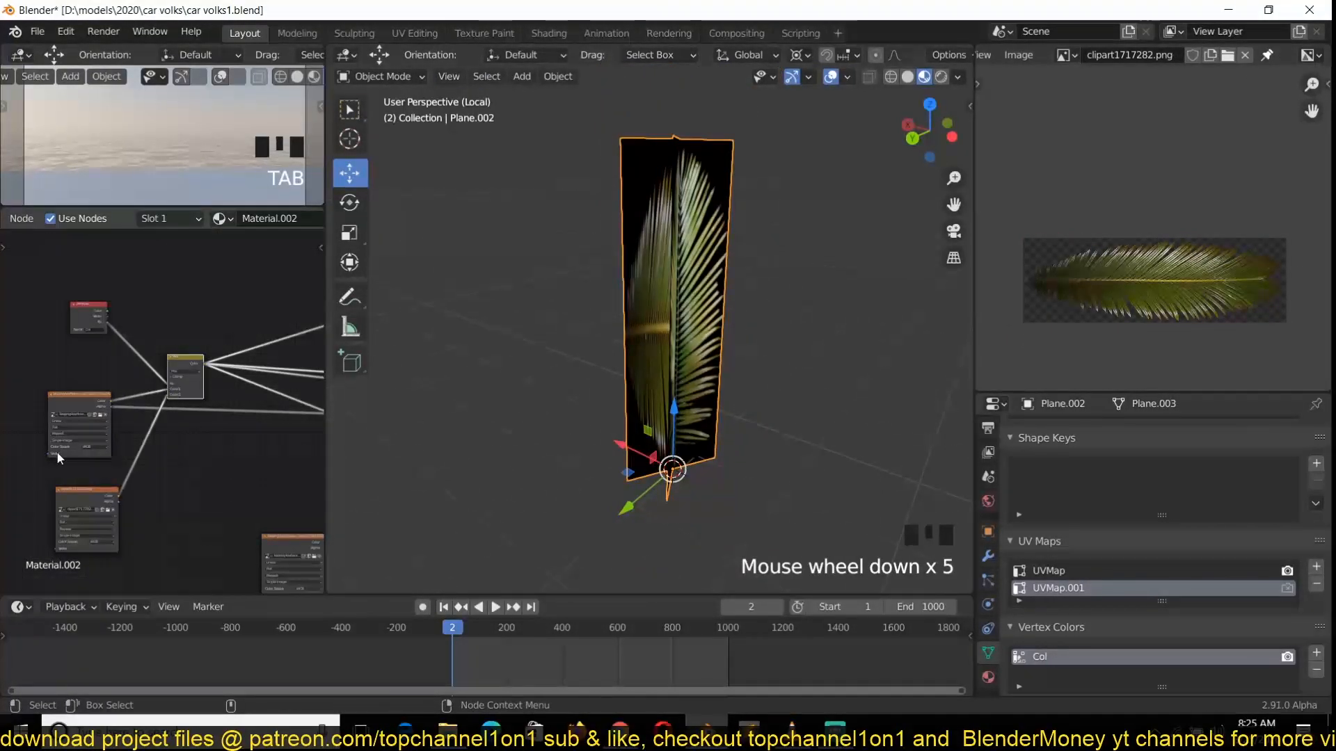
middle_drag(57, 453, 165, 415)
scroll(106, 493, up, 3)
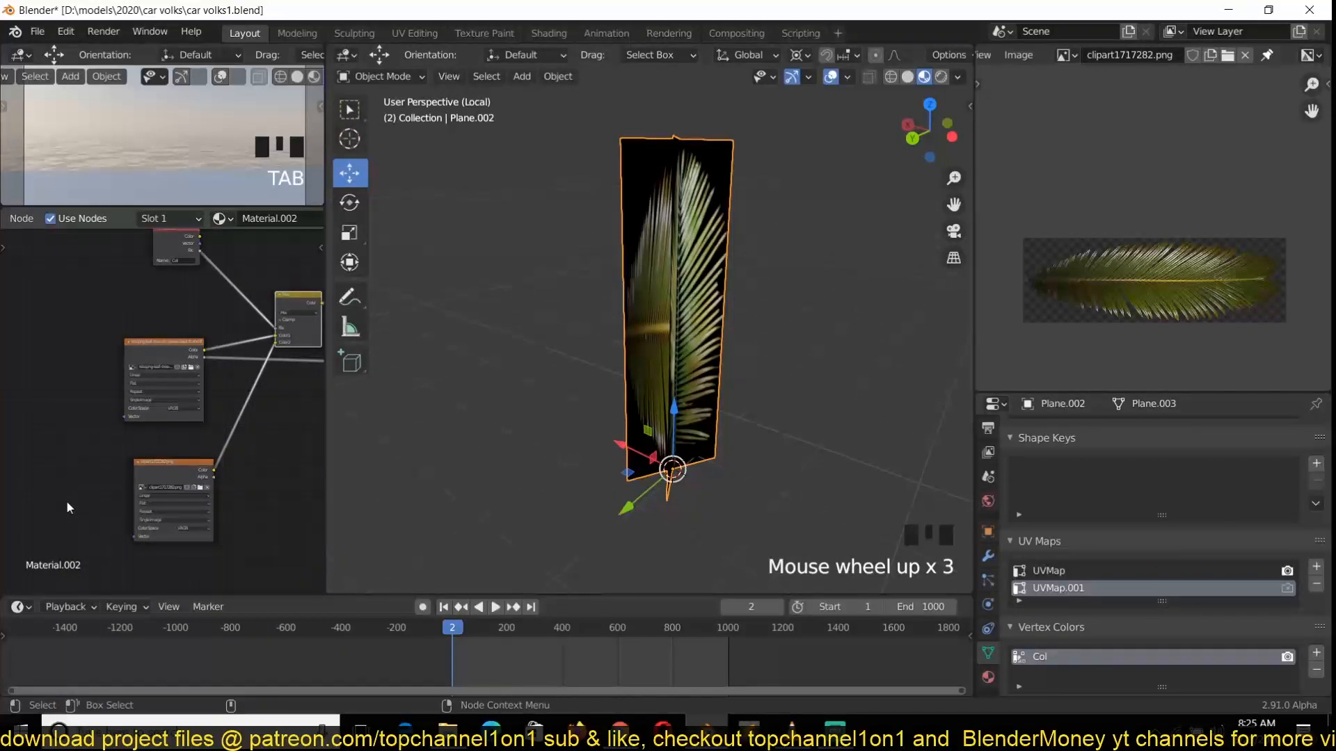
key(shift+a)
mouse_move(61, 496)
click(207, 420)
click(59, 527)
scroll(84, 536, up, 4)
click(82, 531)
click(99, 547)
drag(119, 504, 248, 519)
Step: Preview the Mix node's output and examine the textures on the leaf planes from several sides
middle_drag(643, 412, 469, 427)
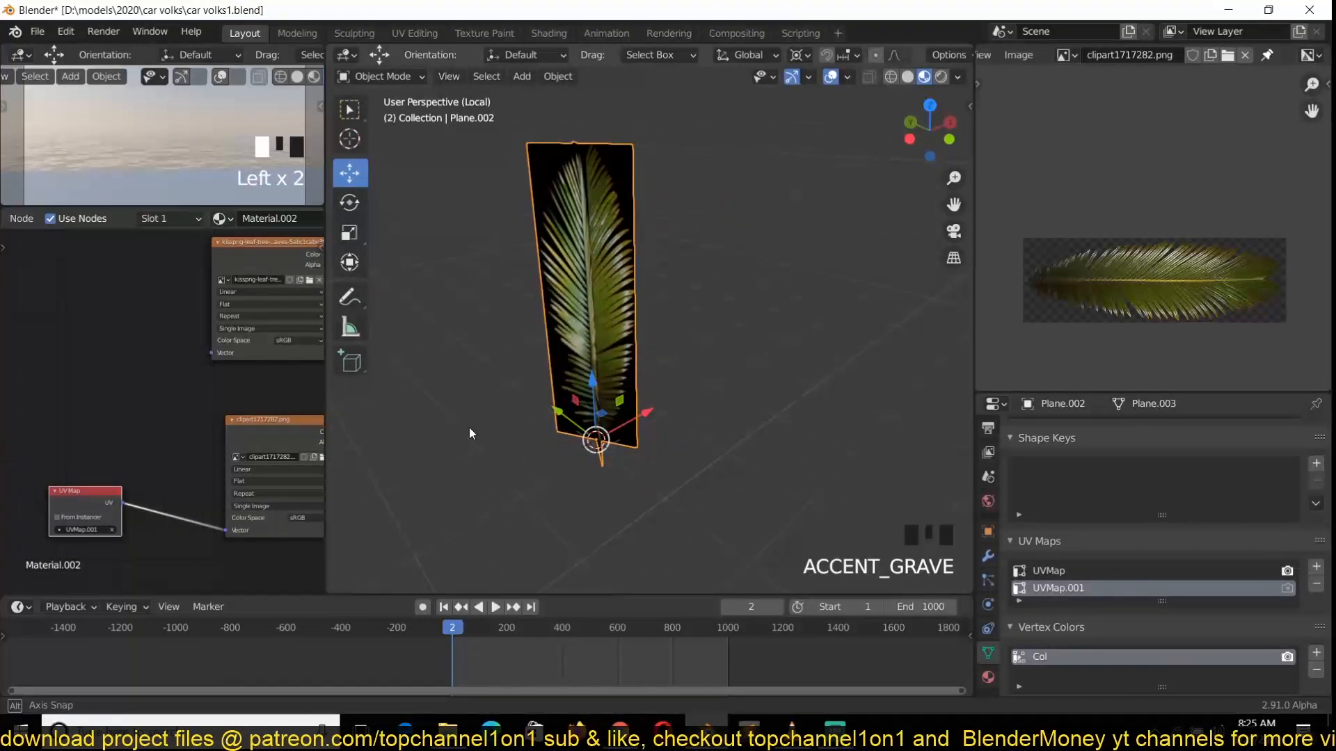
scroll(273, 442, down, 4)
scroll(116, 480, up, 1)
scroll(170, 369, down, 4)
ctrl+shift+click(173, 352)
scroll(223, 420, up, 4)
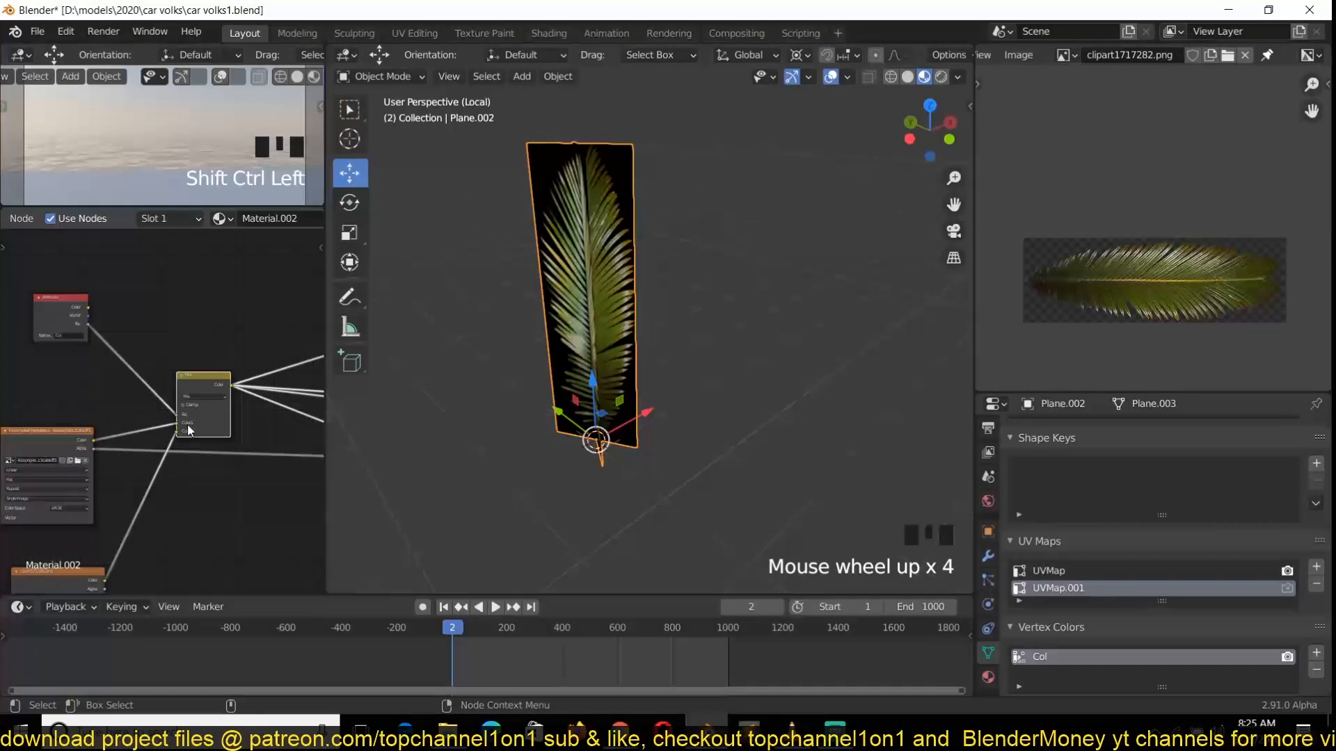
key(grave)
middle_drag(697, 436, 751, 265)
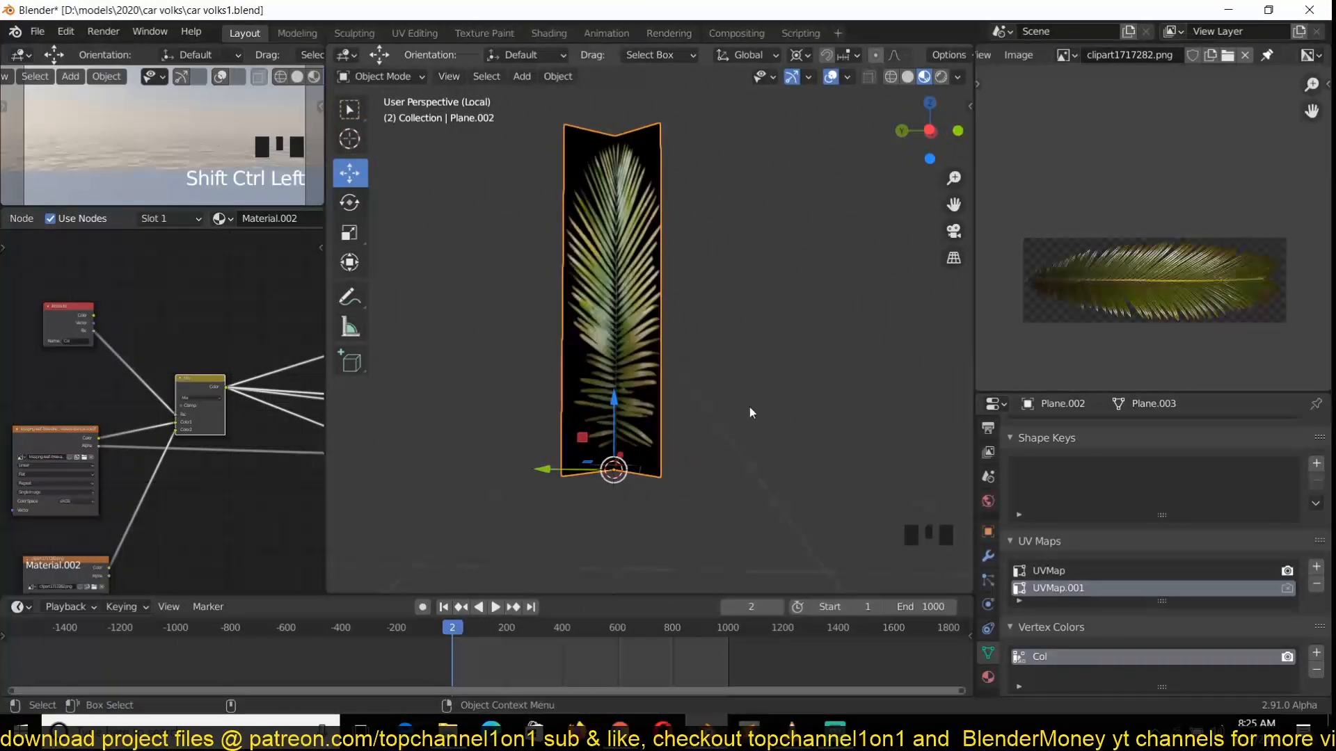
middle_drag(202, 385, 203, 352)
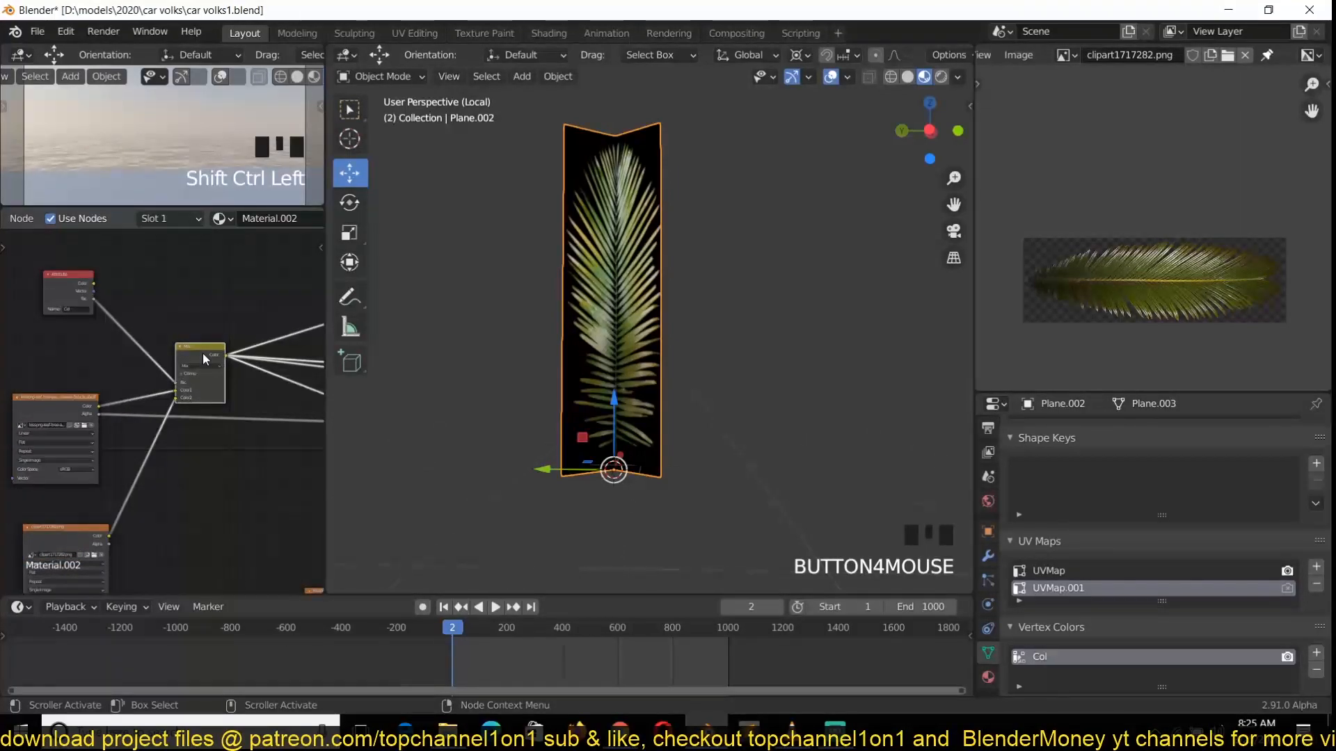
Step: Duplicate the UV Map node, set the copy to UVMap, and link it to the kisspng leaf texture's Vector input
click(1037, 571)
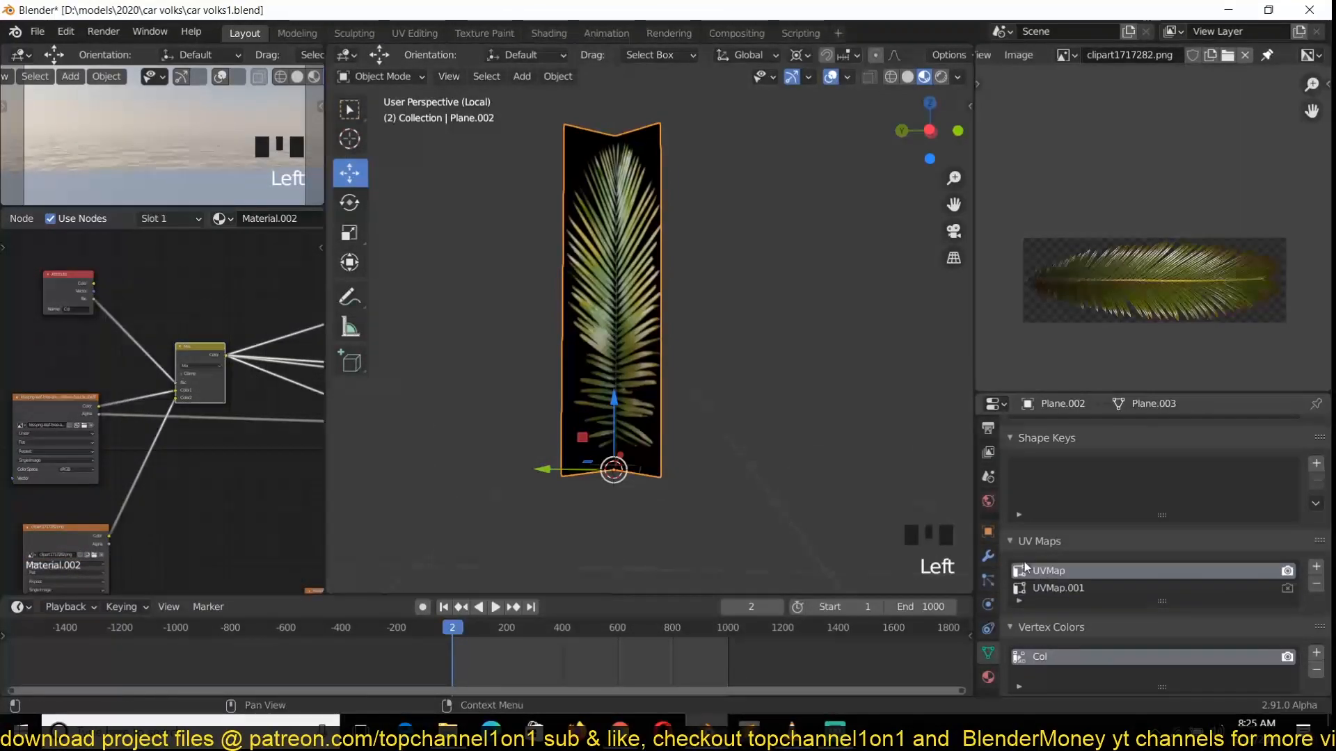
middle_drag(102, 414, 236, 407)
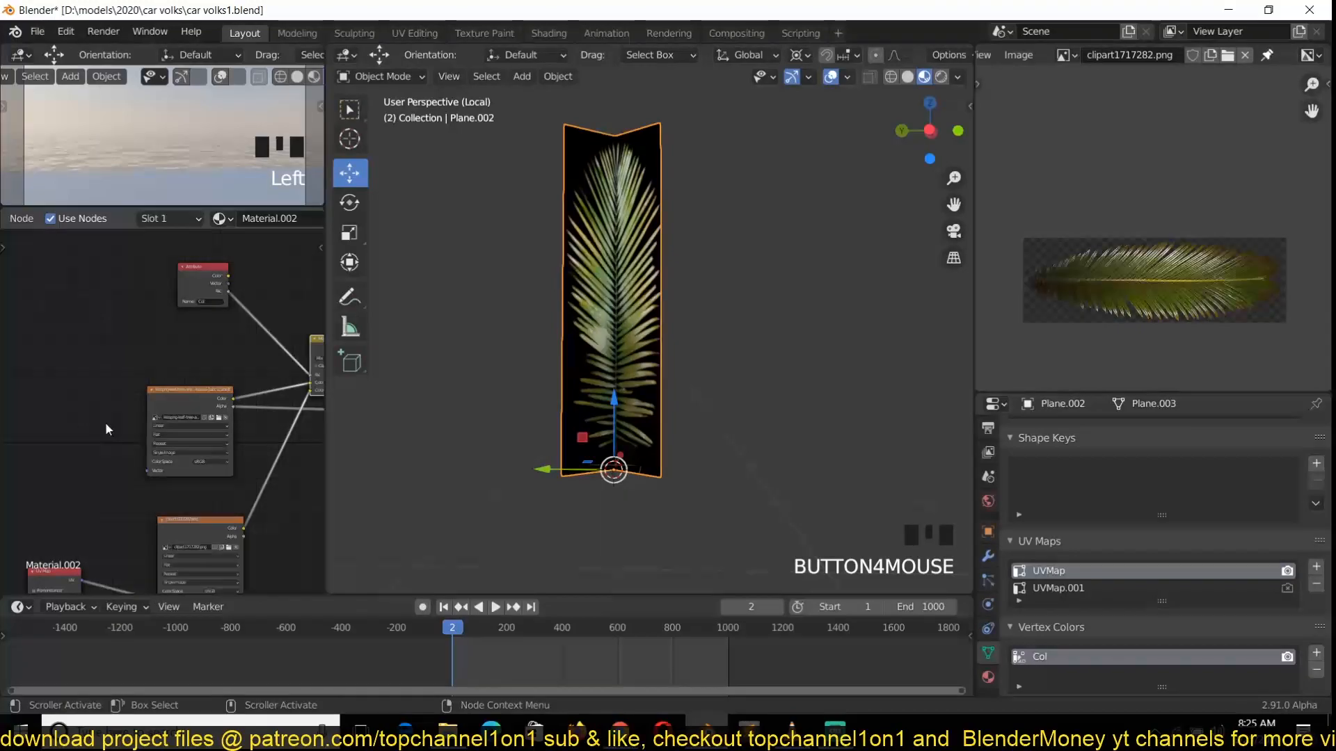
middle_drag(99, 424, 107, 528)
click(107, 544)
key(shift+d)
click(99, 398)
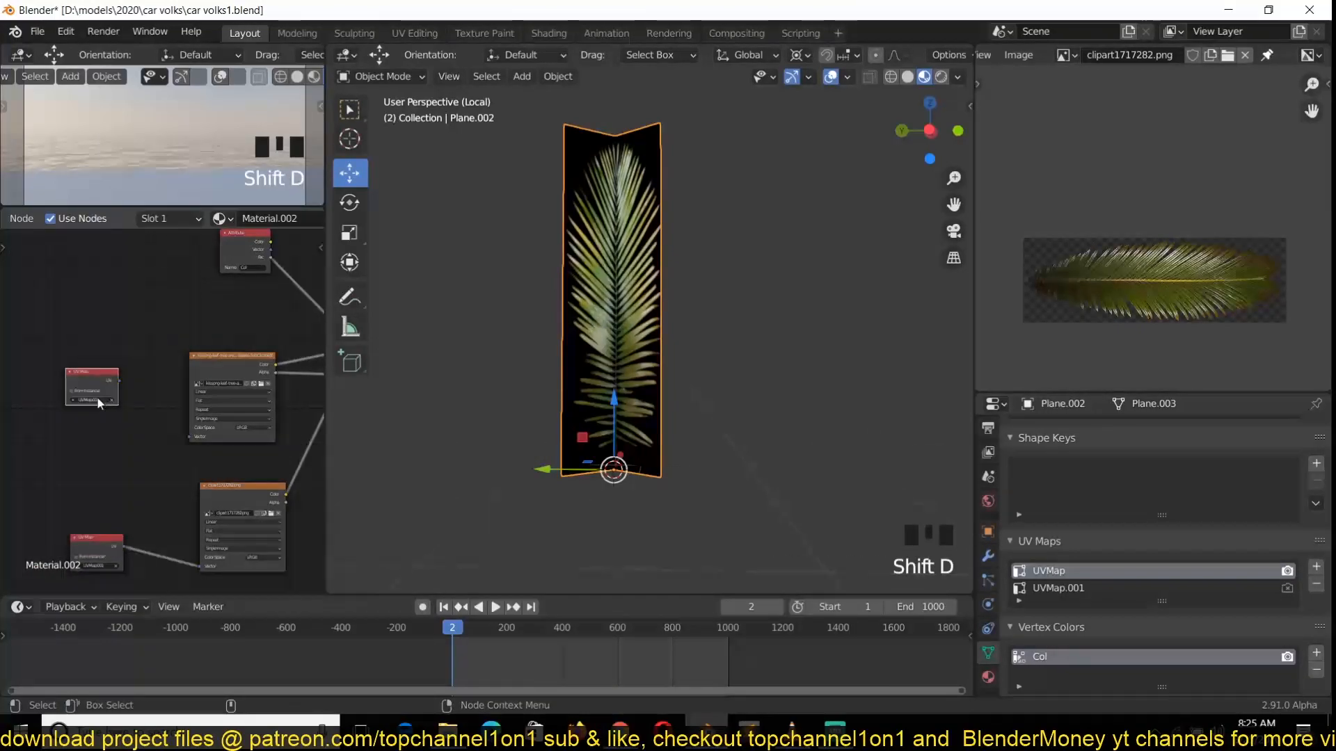
scroll(112, 386, up, 4)
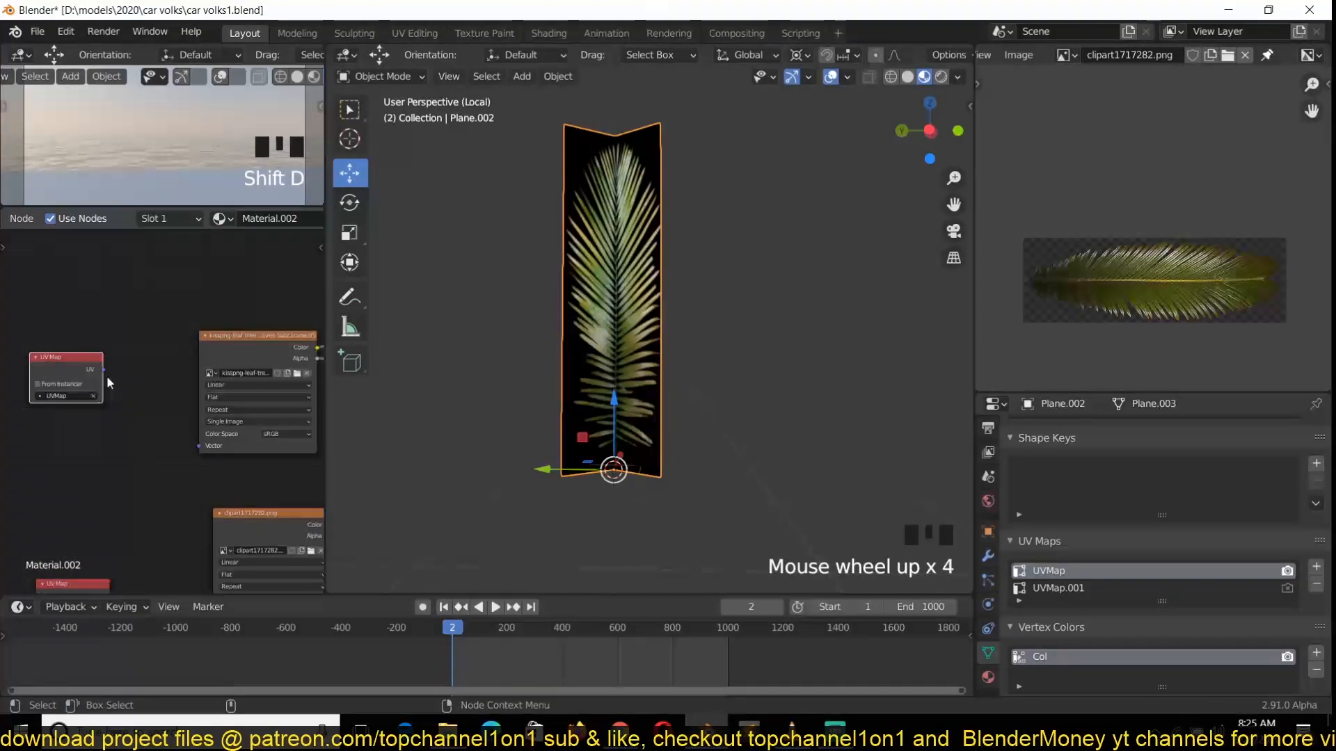
drag(103, 374, 200, 446)
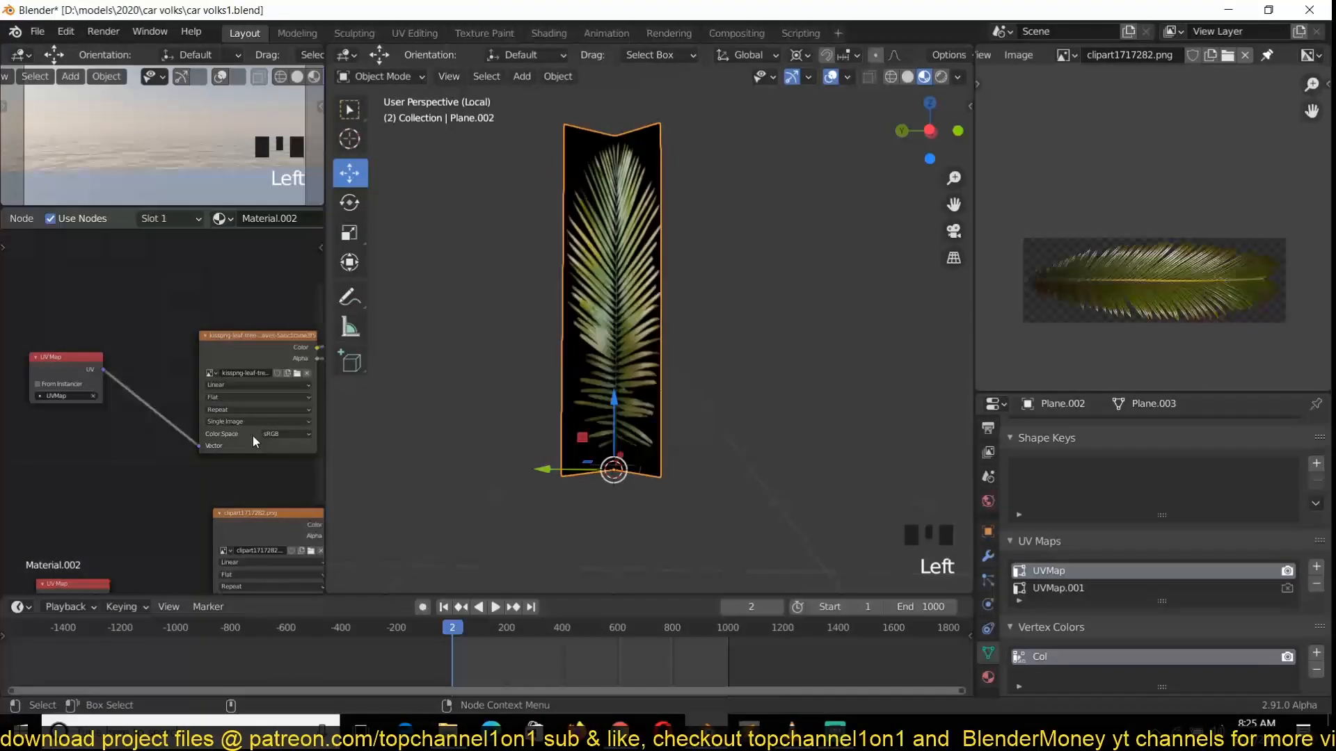
Step: Move the selected clipart-textured plane away from the other leaf plane in Edit Mode, then compare both in Object Mode
key(grave)
middle_drag(453, 502, 552, 434)
key(Tab)
drag(660, 458, 777, 412)
key(grave)
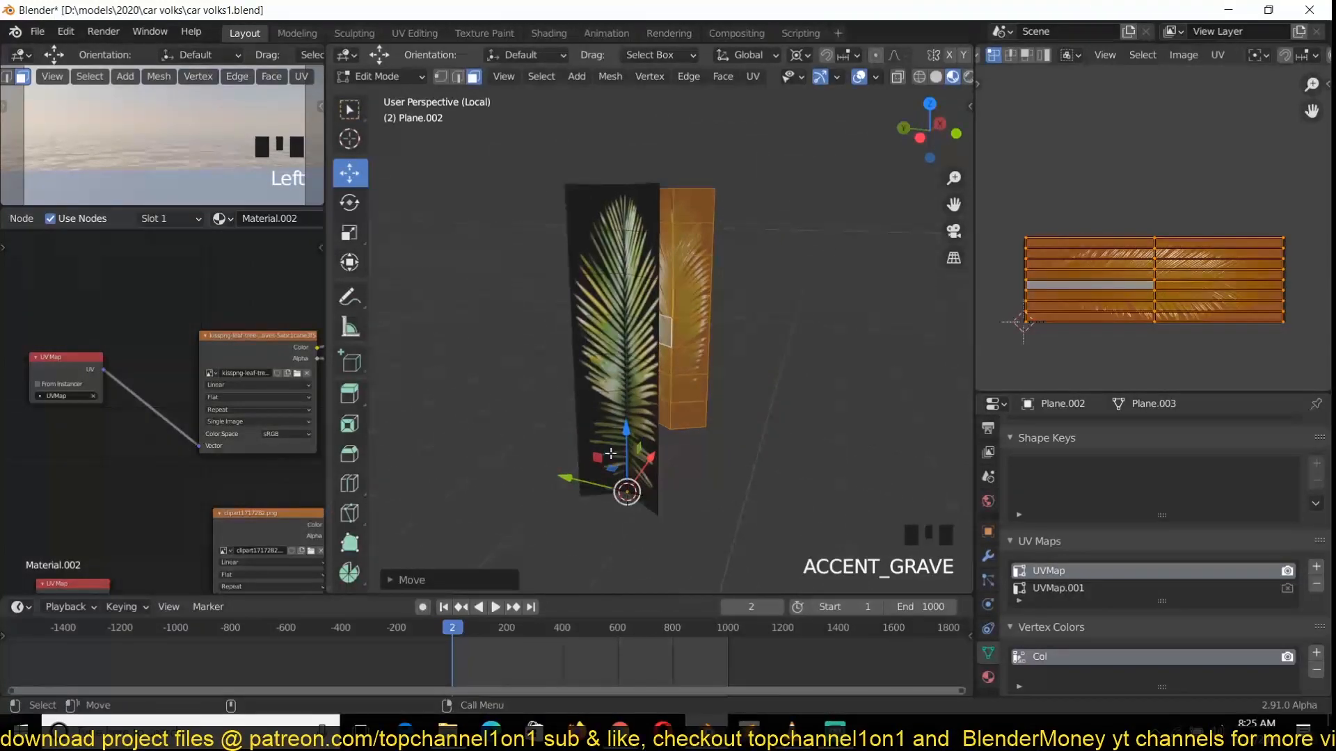
key(Tab)
key(grave)
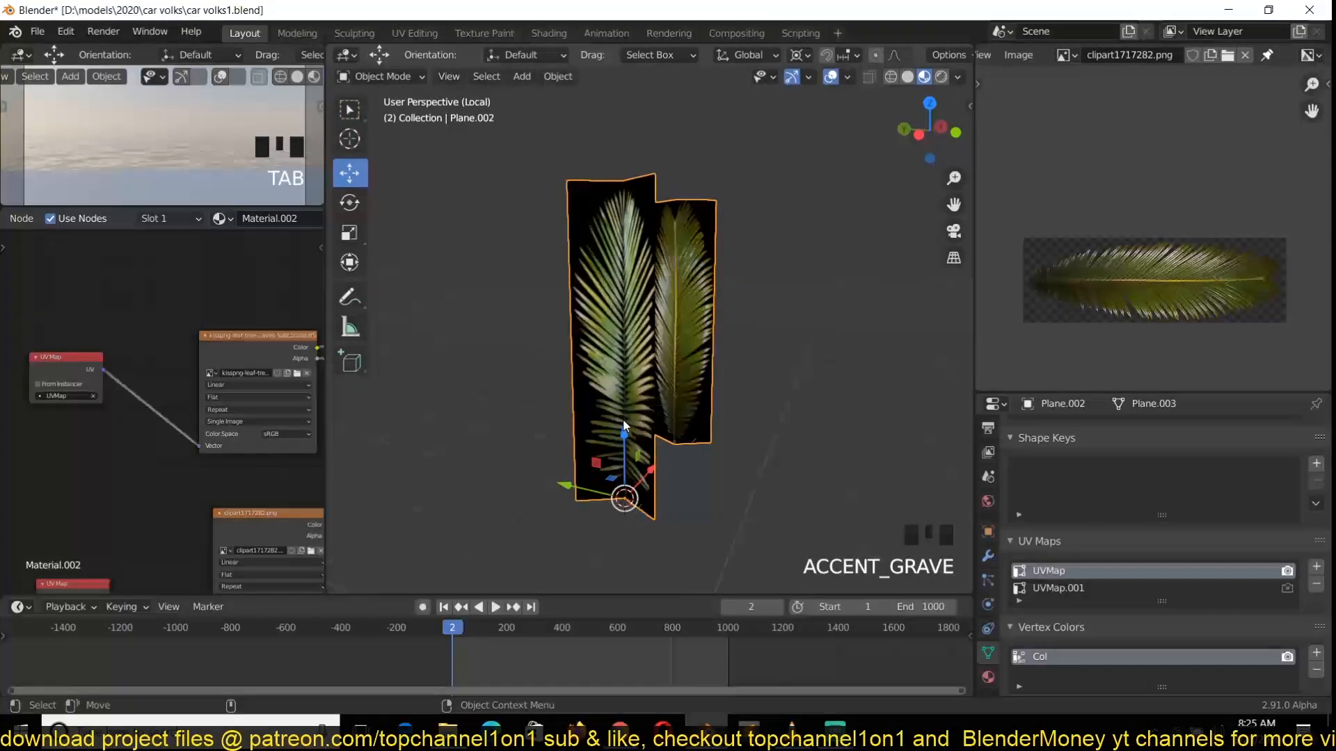
Step: Move the clipart-textured plane back against the other leaf plane in Edit Mode, then return to Object Mode
key(grave)
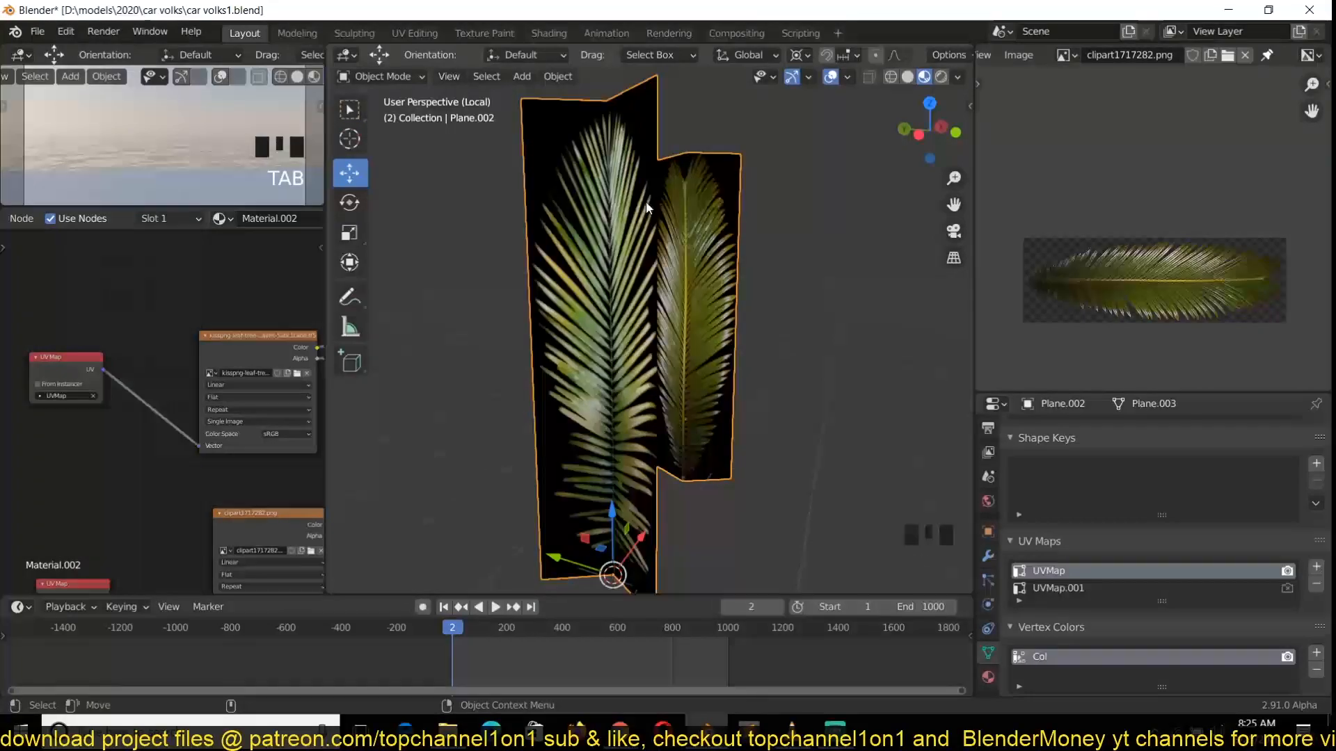
key(grave)
key(Tab)
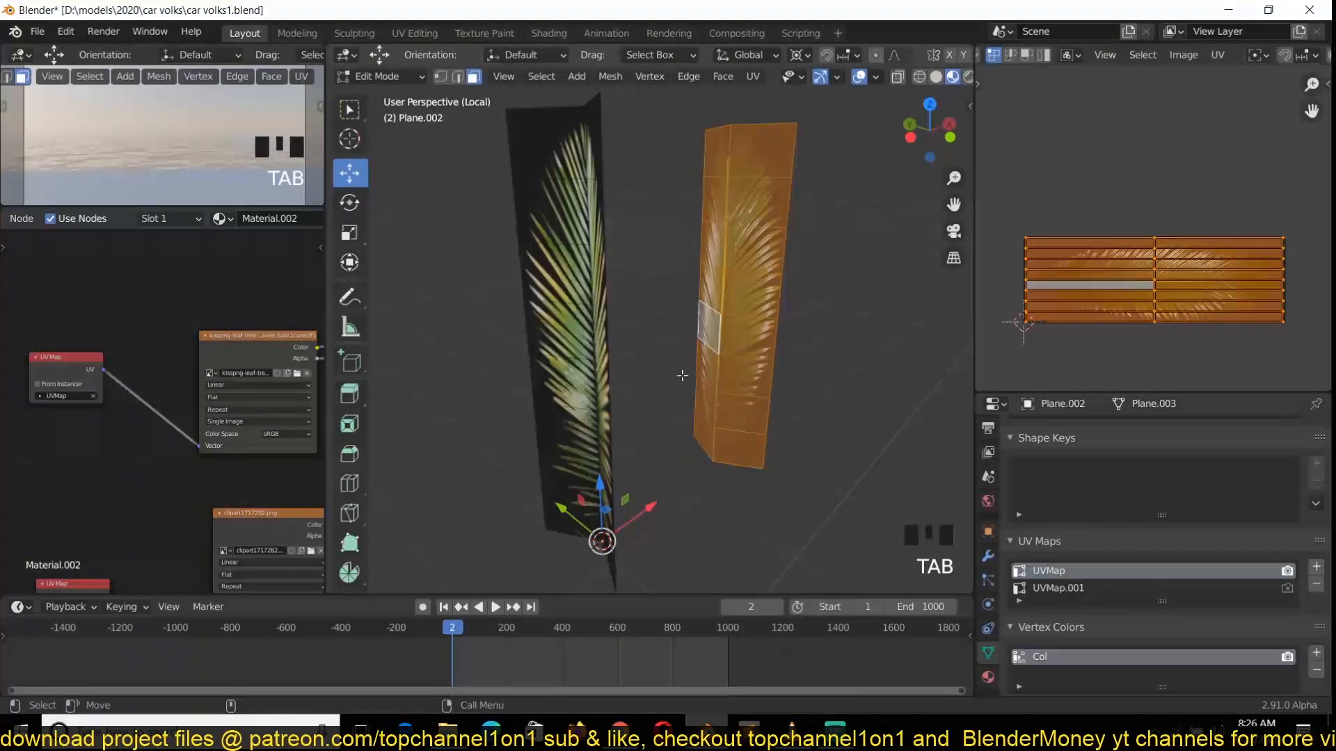
key(grave)
drag(661, 482, 484, 529)
key(Tab)
key(grave)
scroll(457, 400, up, 4)
scroll(462, 400, down, 1)
scroll(293, 430, down, 5)
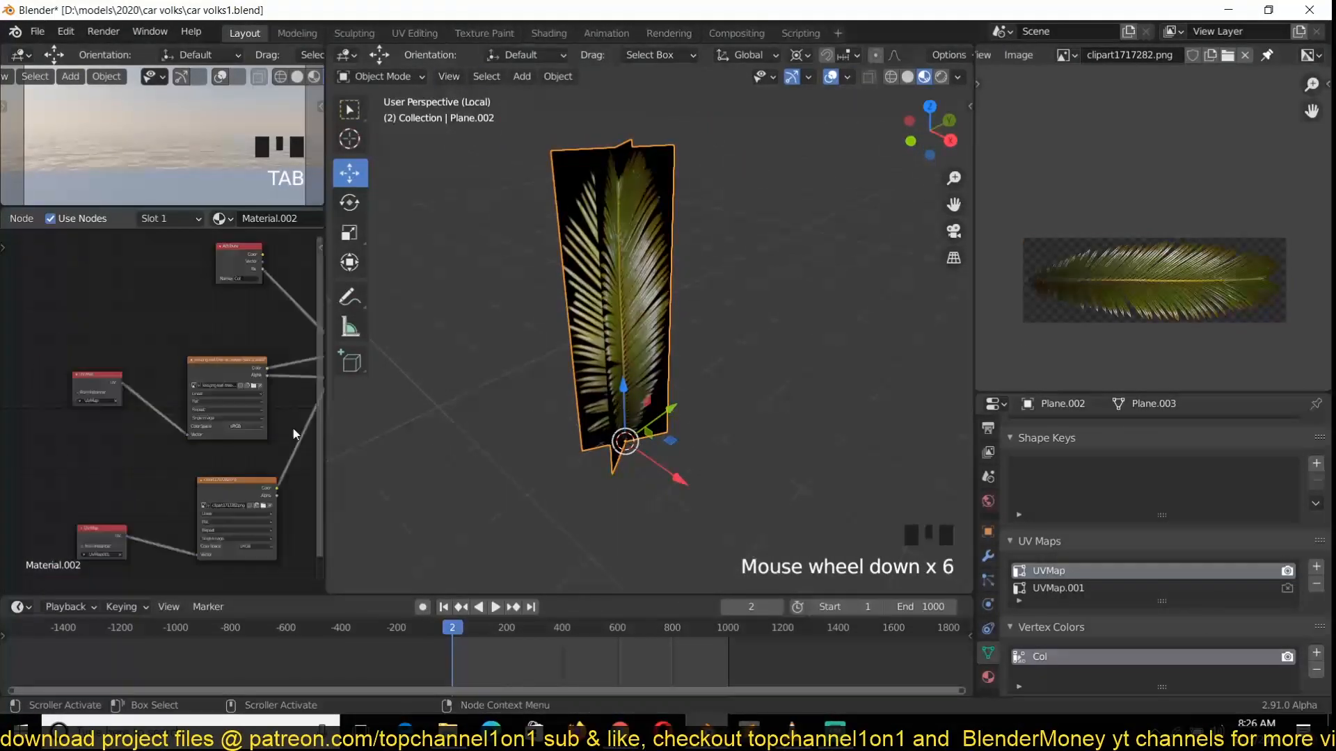
Step: Enable the viewport display of the SimpleDeform bend modifier on the leaf planes
middle_drag(275, 434, 128, 435)
middle_drag(206, 383, 86, 435)
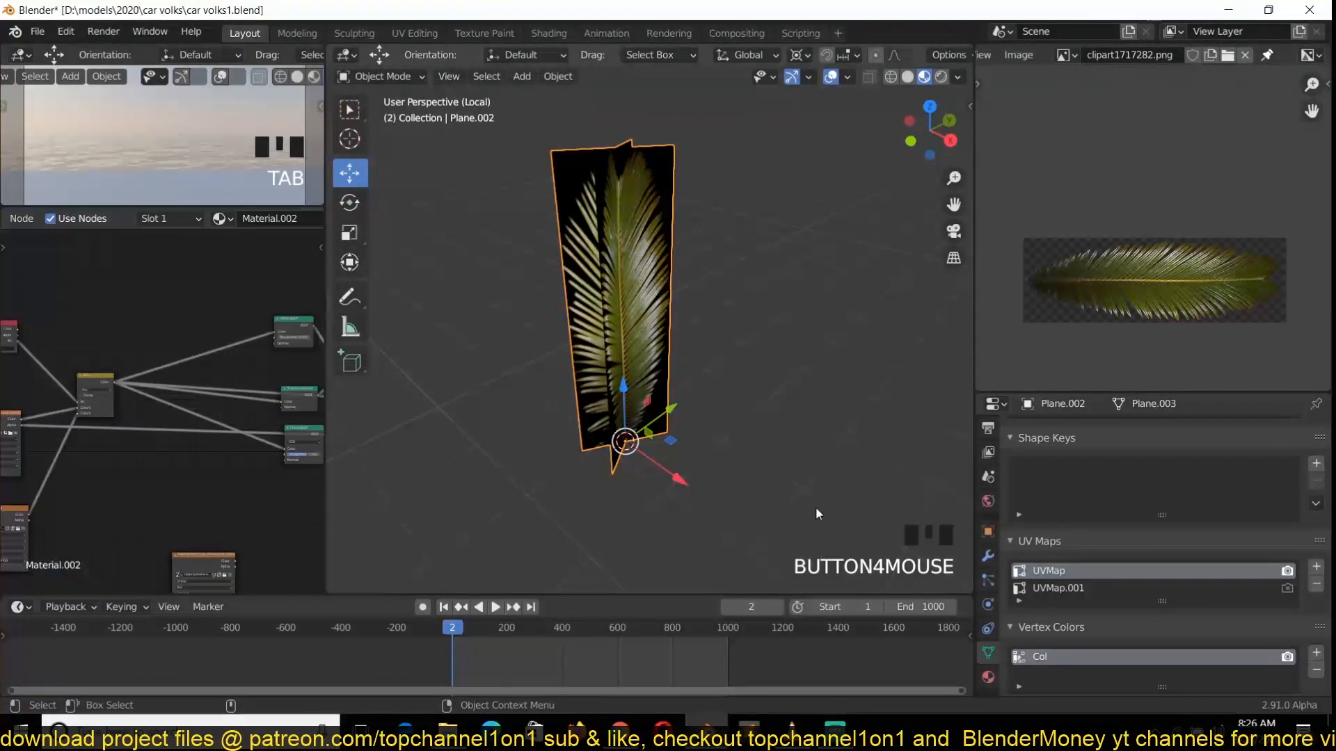
click(986, 557)
click(1240, 461)
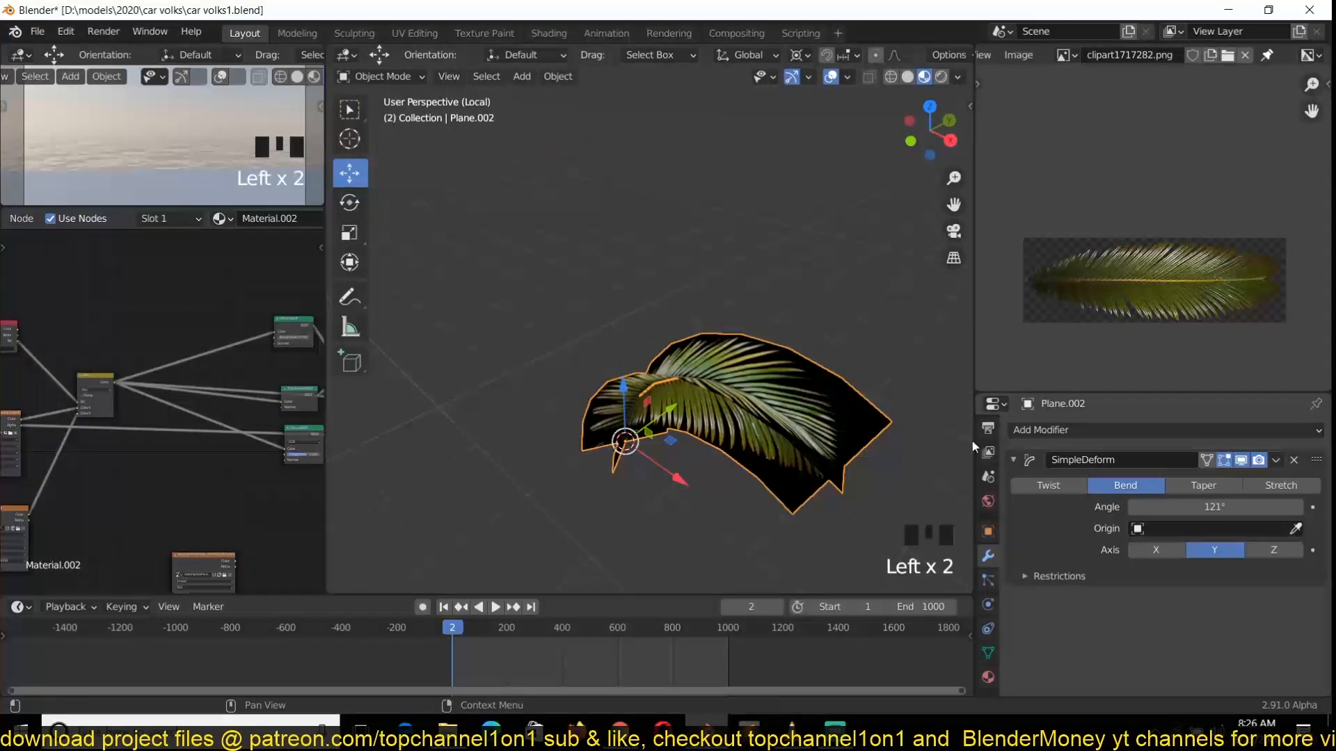
Step: Set Material.002's Blend Mode to Alpha Blend and inspect the bent leaf from another angle
click(988, 677)
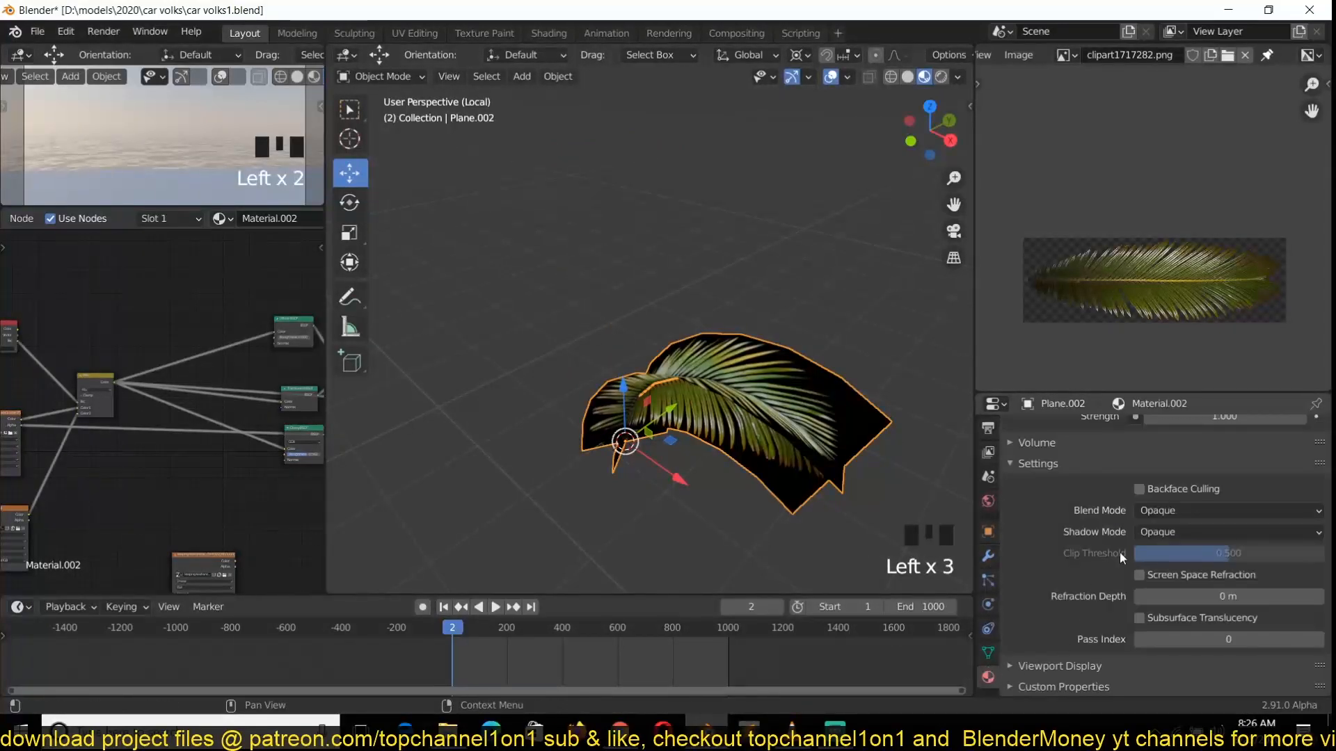
click(1176, 515)
click(1166, 588)
click(566, 350)
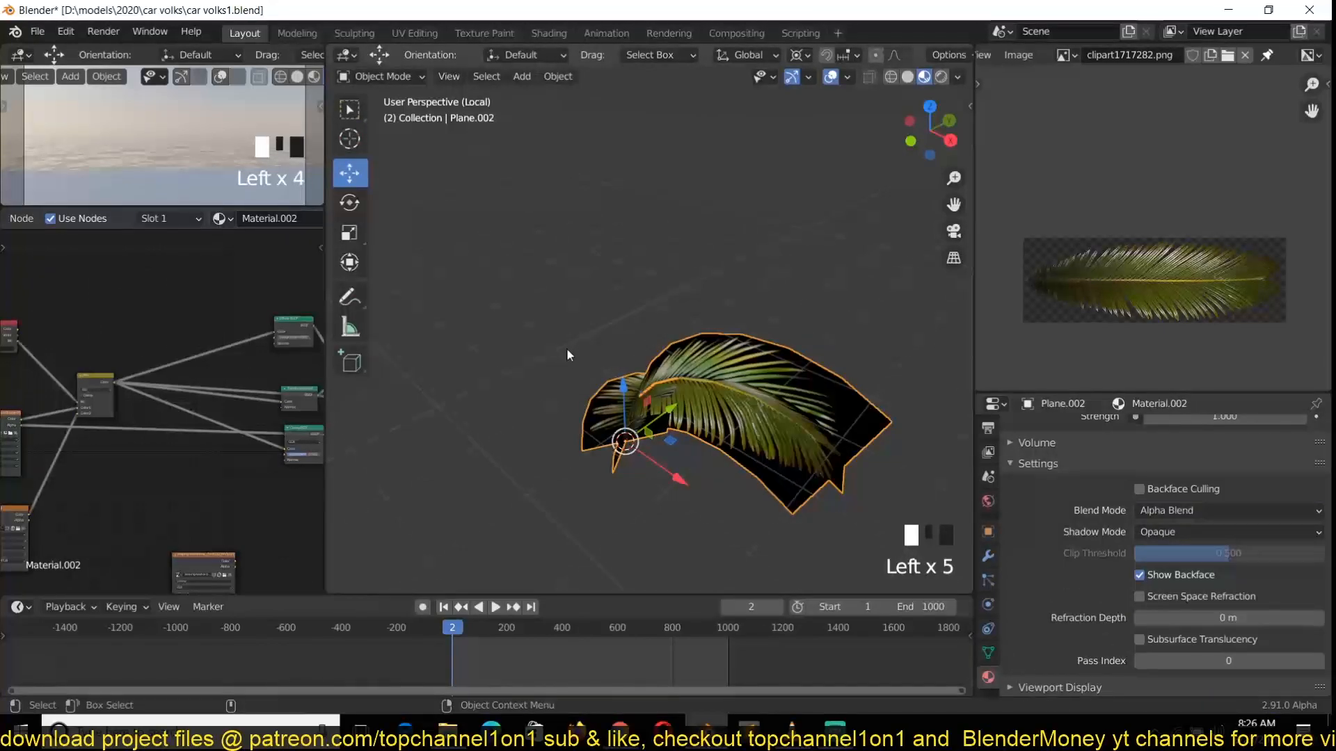
key(grave)
middle_drag(519, 186, 556, 292)
middle_drag(583, 364, 678, 421)
Step: Connect the final Mix Shader to the Material Output and examine the transparent leaf from several angles
scroll(124, 335, down, 2)
middle_drag(109, 337, 233, 323)
scroll(222, 389, up, 4)
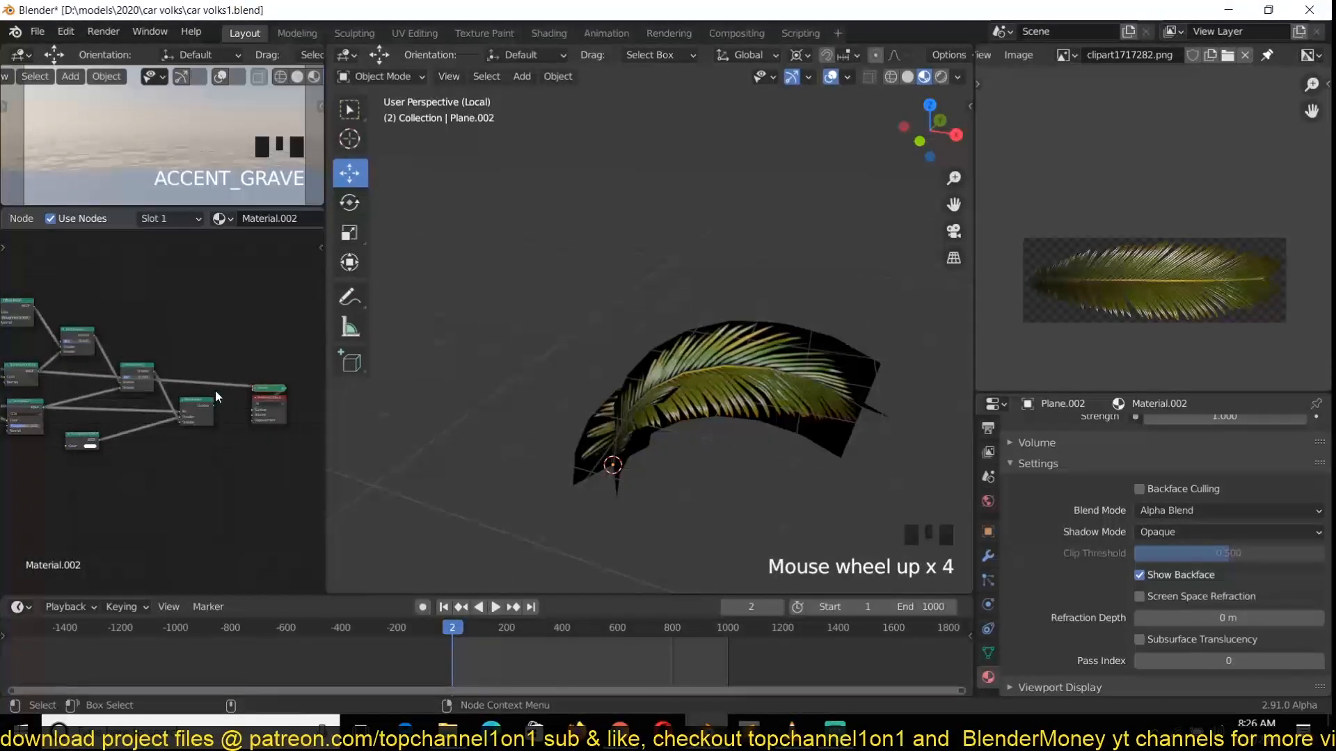
ctrl+shift+click(207, 409)
click(601, 293)
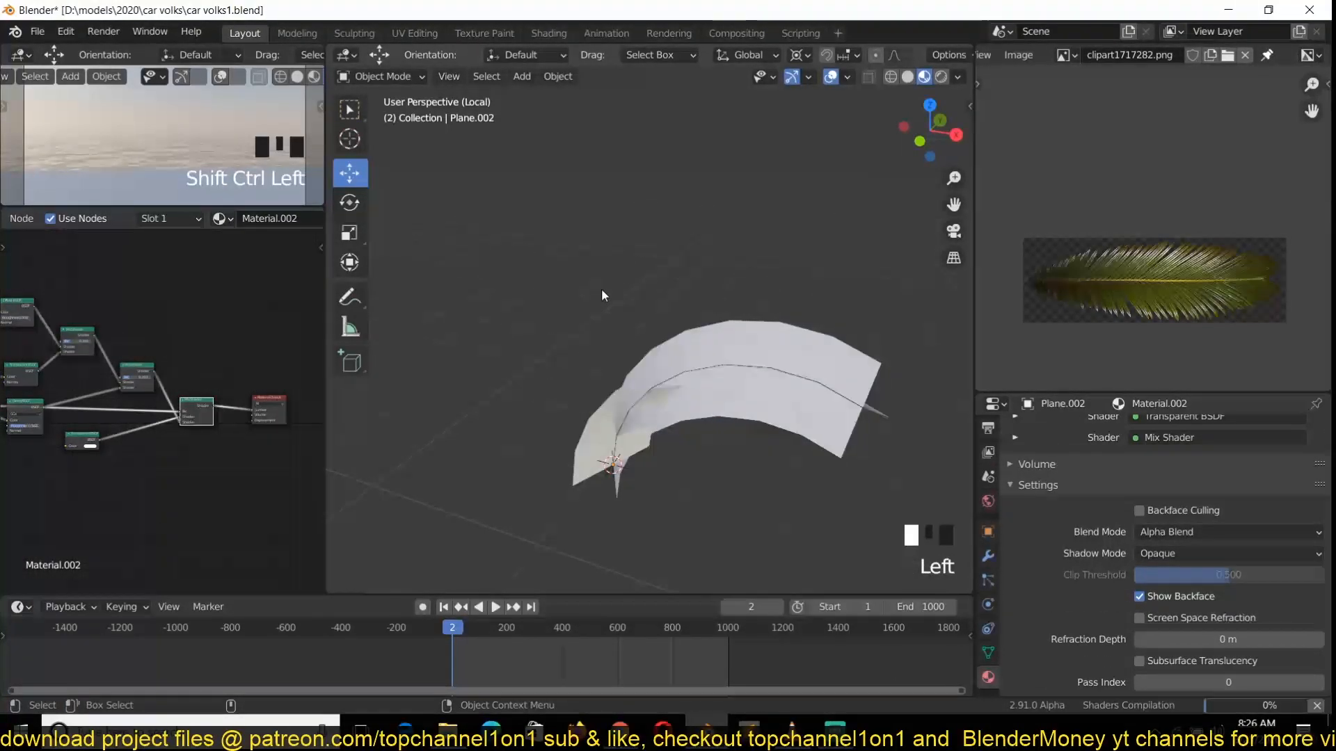
scroll(651, 340, up, 2)
middle_drag(651, 340, 713, 425)
scroll(623, 229, down, 2)
key(grave)
key(grave)
scroll(105, 385, down, 4)
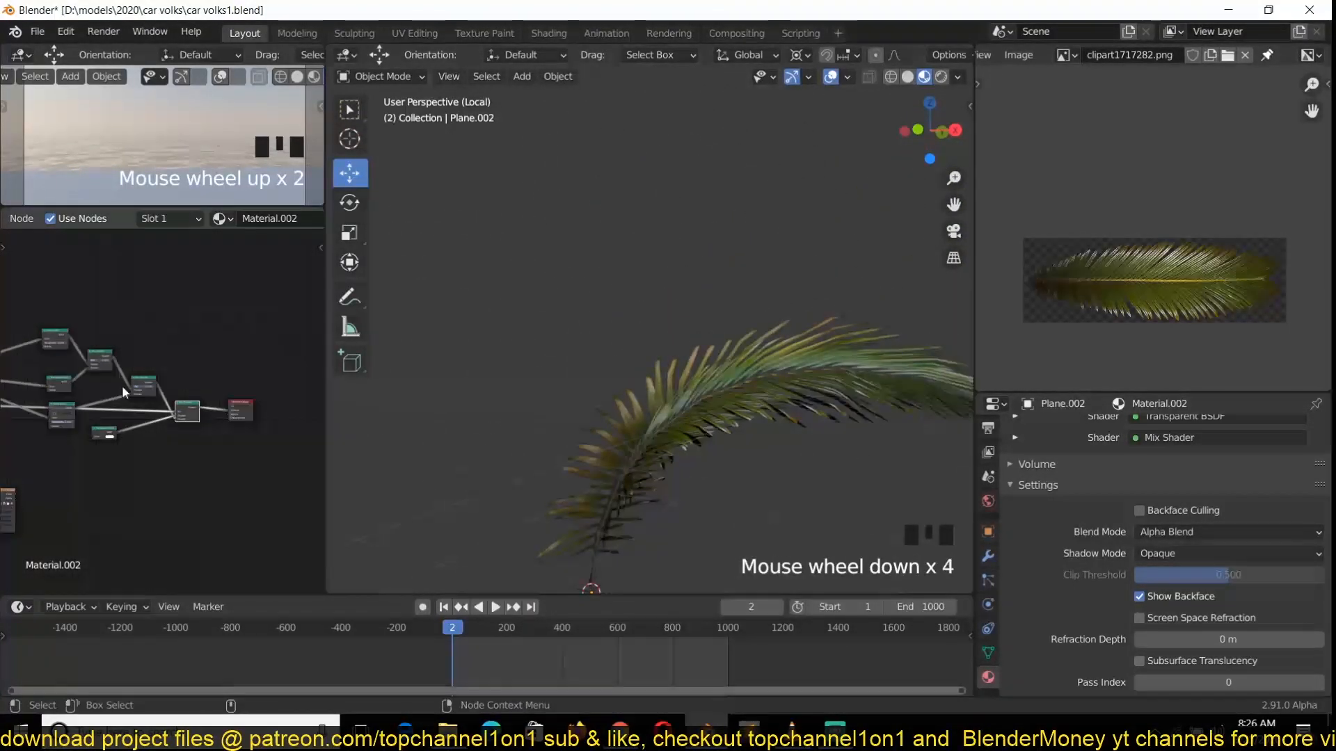
Step: Move the color Mix node away from the leaf textures and place a duplicate of it below
scroll(149, 395, up, 4)
middle_drag(149, 390, 254, 387)
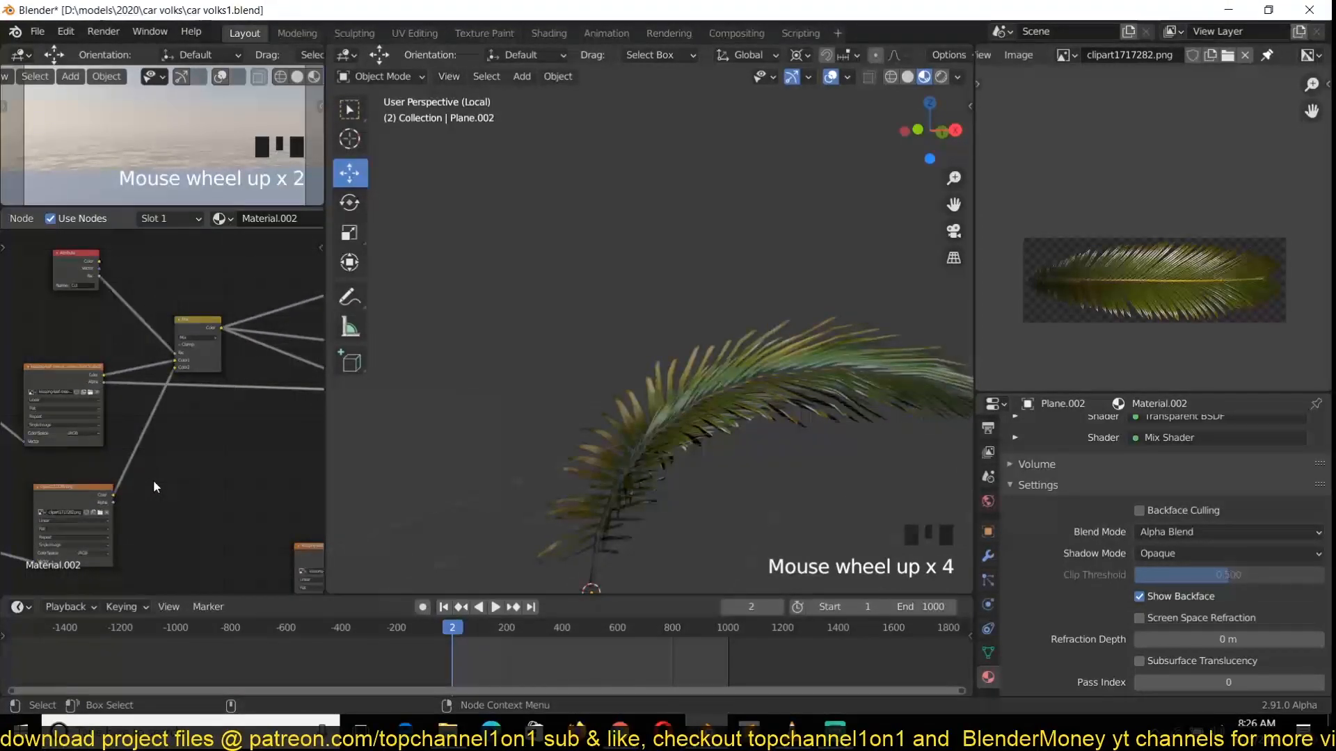
middle_drag(152, 489, 145, 437)
drag(179, 306, 238, 302)
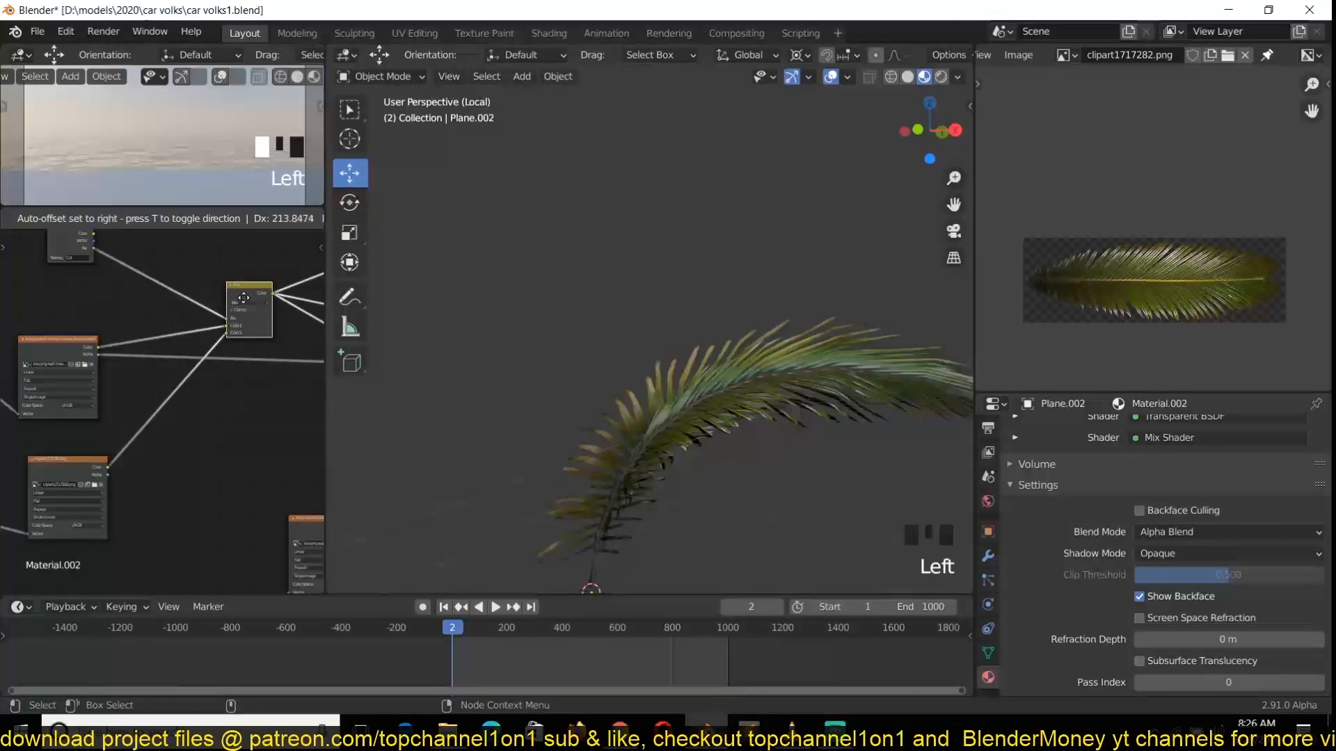
middle_drag(218, 354, 133, 352)
scroll(143, 350, up, 1)
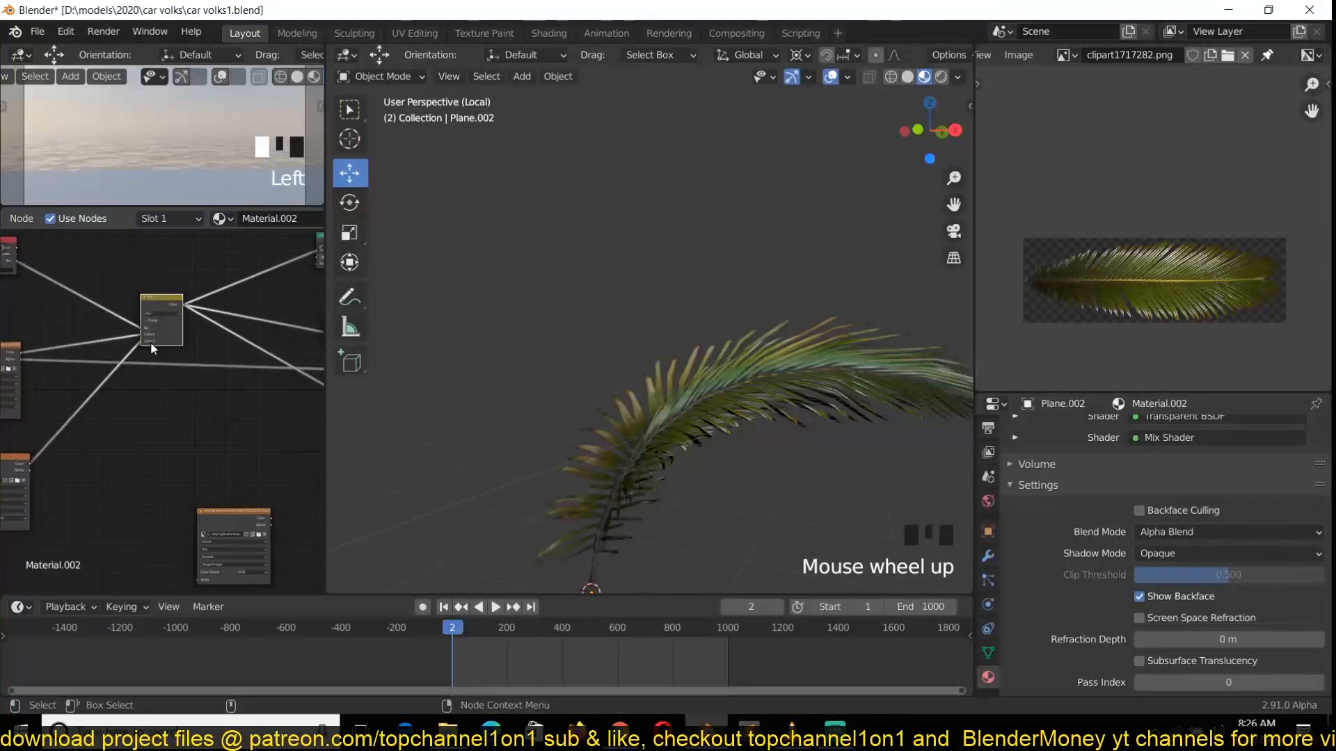
click(174, 306)
key(shift+d)
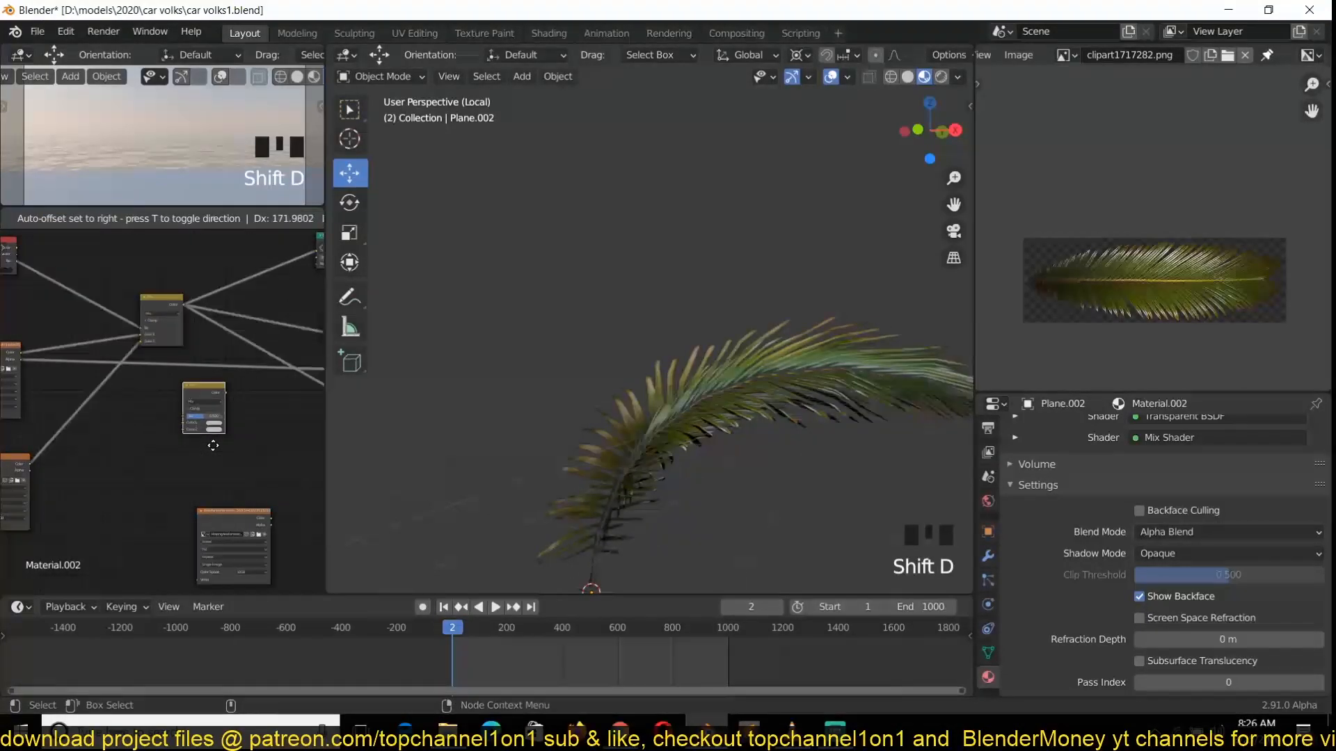
click(211, 441)
Step: Link the Attribute node to the duplicate Mix node's Fac and both leaf textures' Alpha outputs to its color inputs
scroll(156, 400, down, 1)
middle_drag(97, 353, 169, 343)
scroll(167, 337, up, 2)
drag(97, 262, 249, 404)
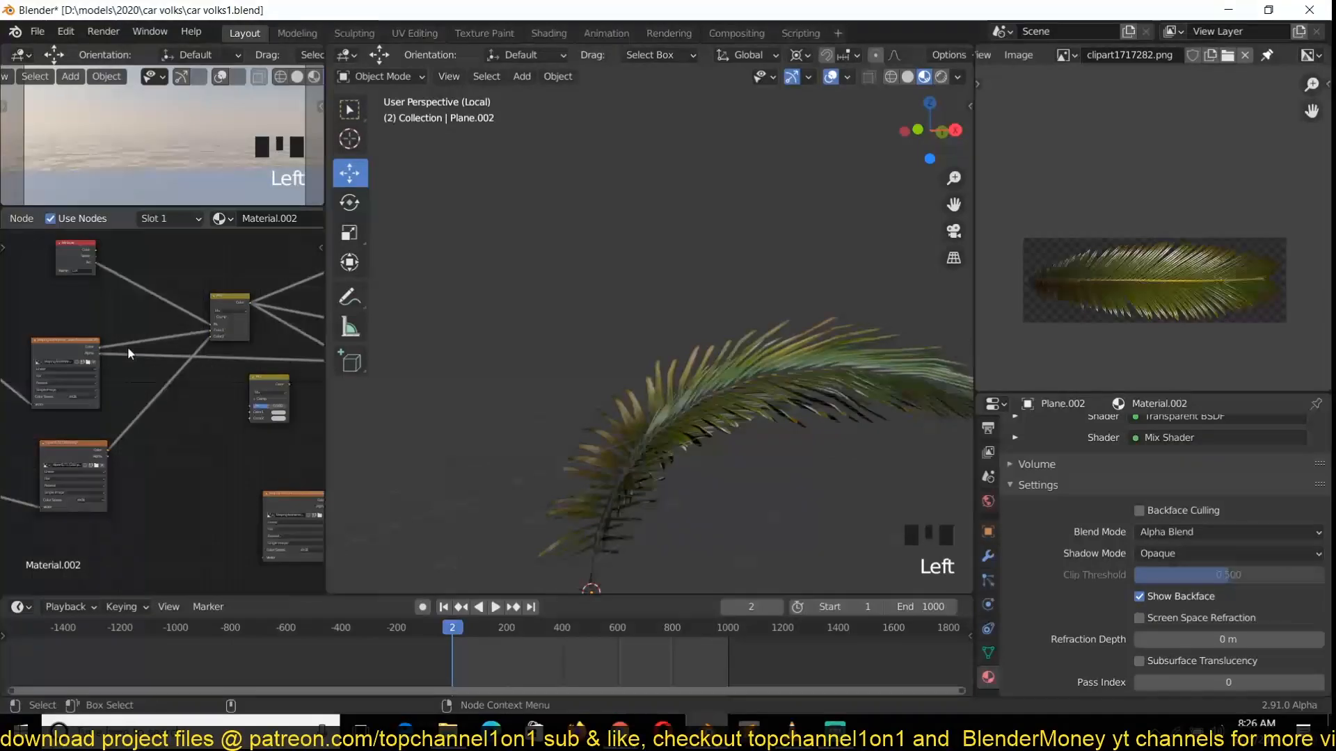
drag(96, 263, 250, 408)
drag(99, 354, 247, 412)
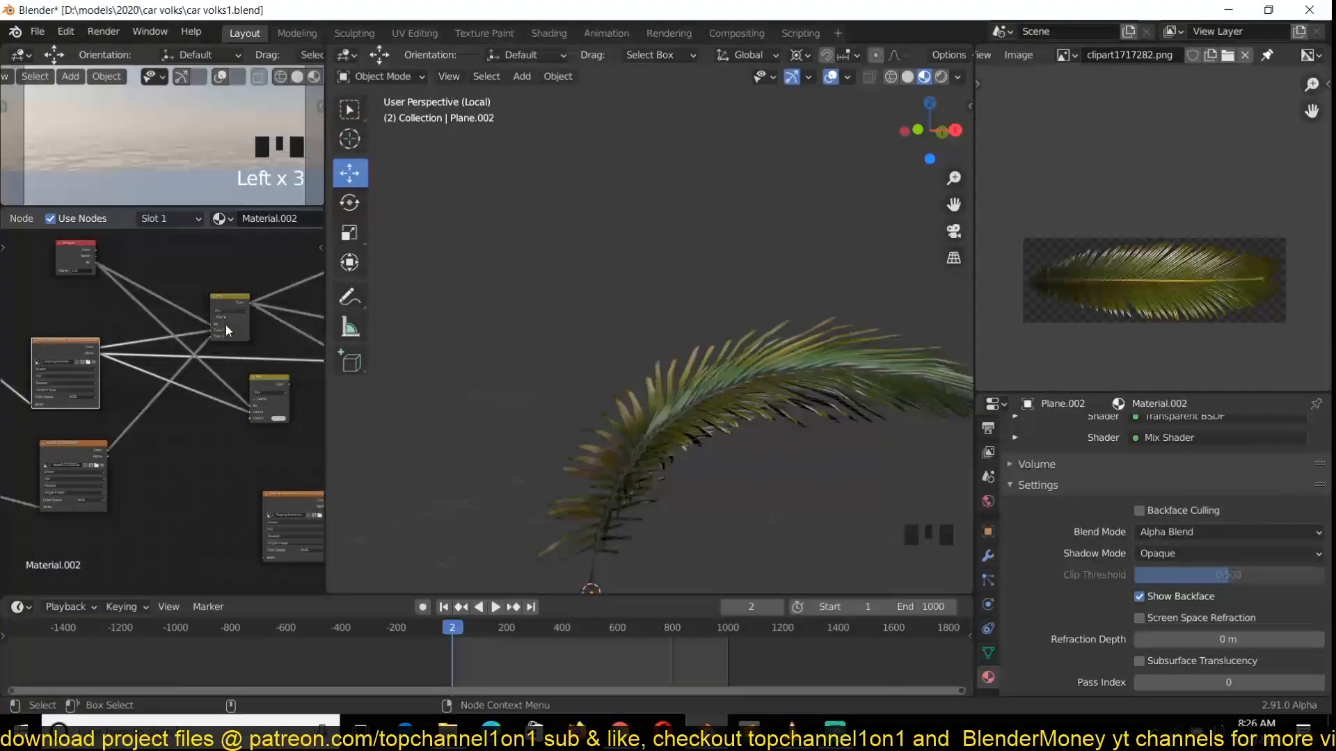
click(103, 464)
drag(107, 455, 249, 419)
Step: Link the duplicate Mix node's Color output to the final Mix Shader's Fac and check the leaf in the viewport
scroll(118, 445, down, 4)
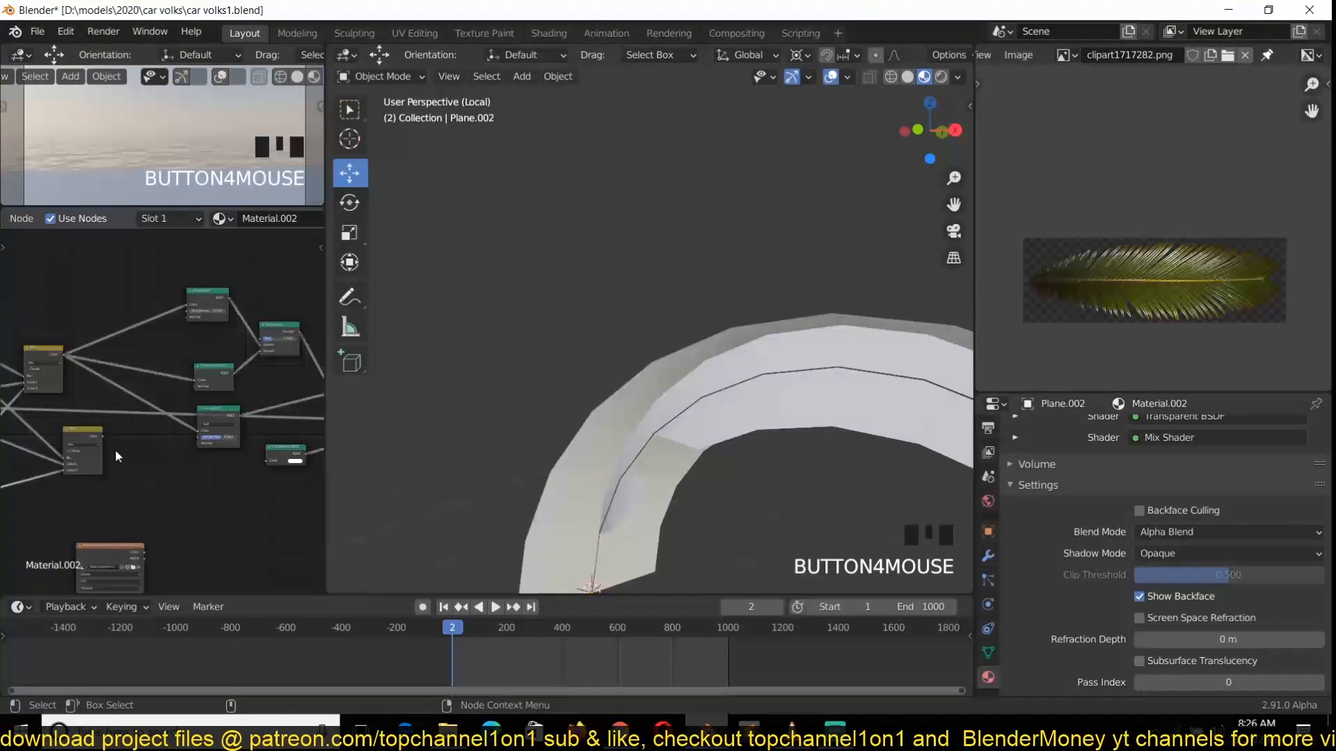
middle_drag(134, 439, 89, 436)
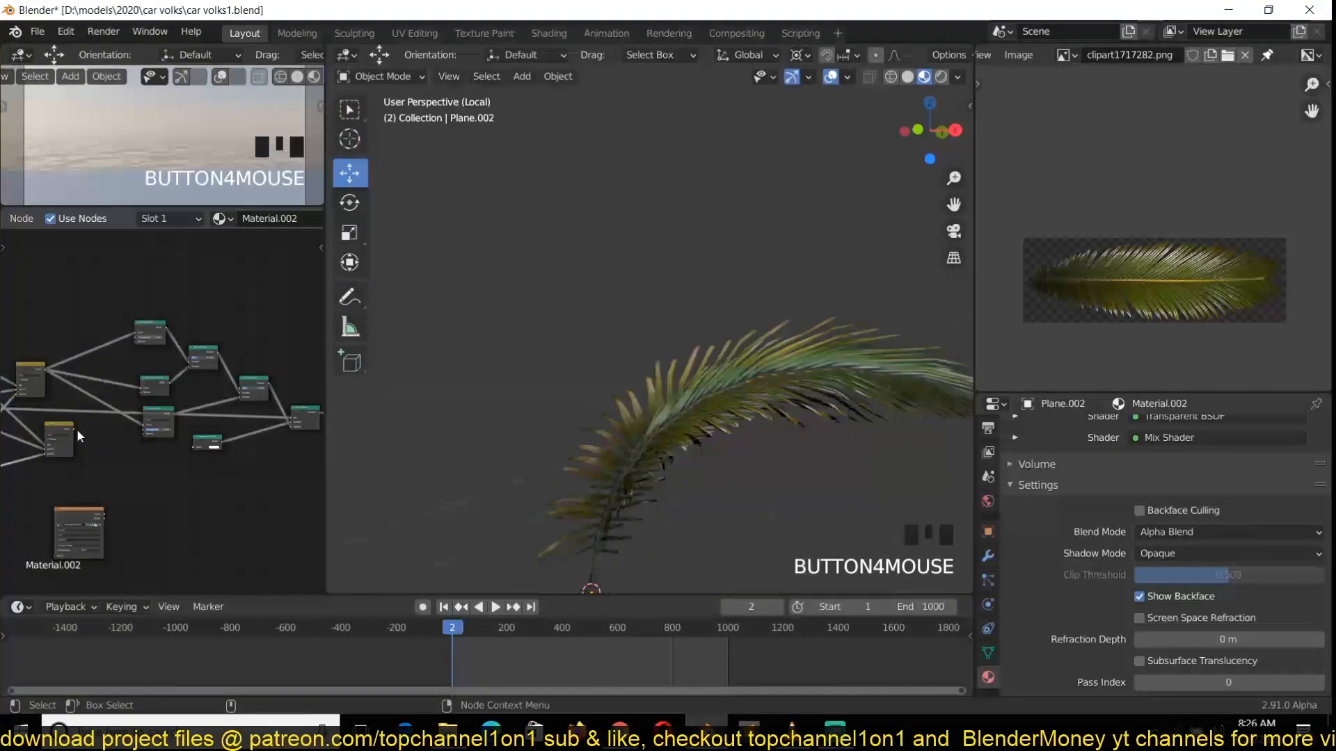
drag(76, 430, 294, 420)
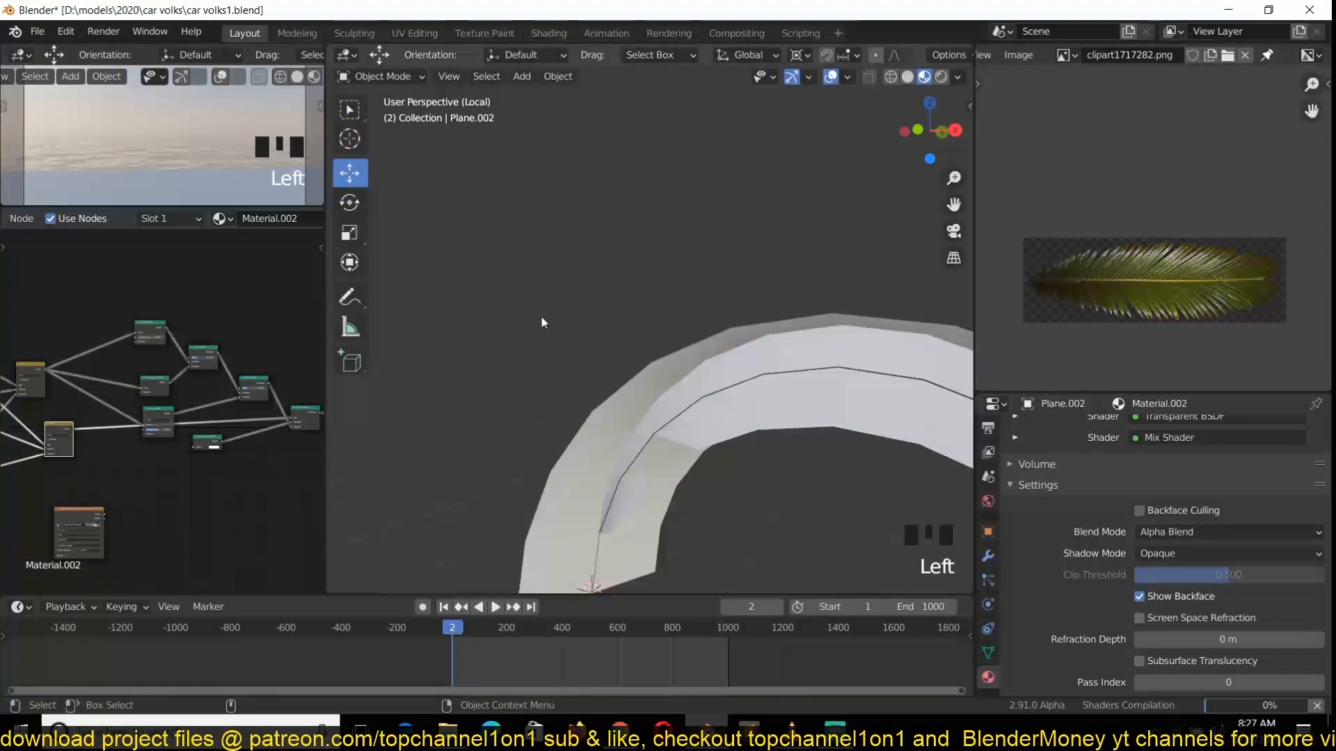
middle_drag(543, 306, 519, 422)
key(alt+a)
scroll(661, 320, down, 2)
scroll(697, 388, down, 4)
Step: Save the project as car volks1.blend, then save it over car volks.blend as well
click(642, 369)
key(ctrl+s)
key(ctrl+shift+s)
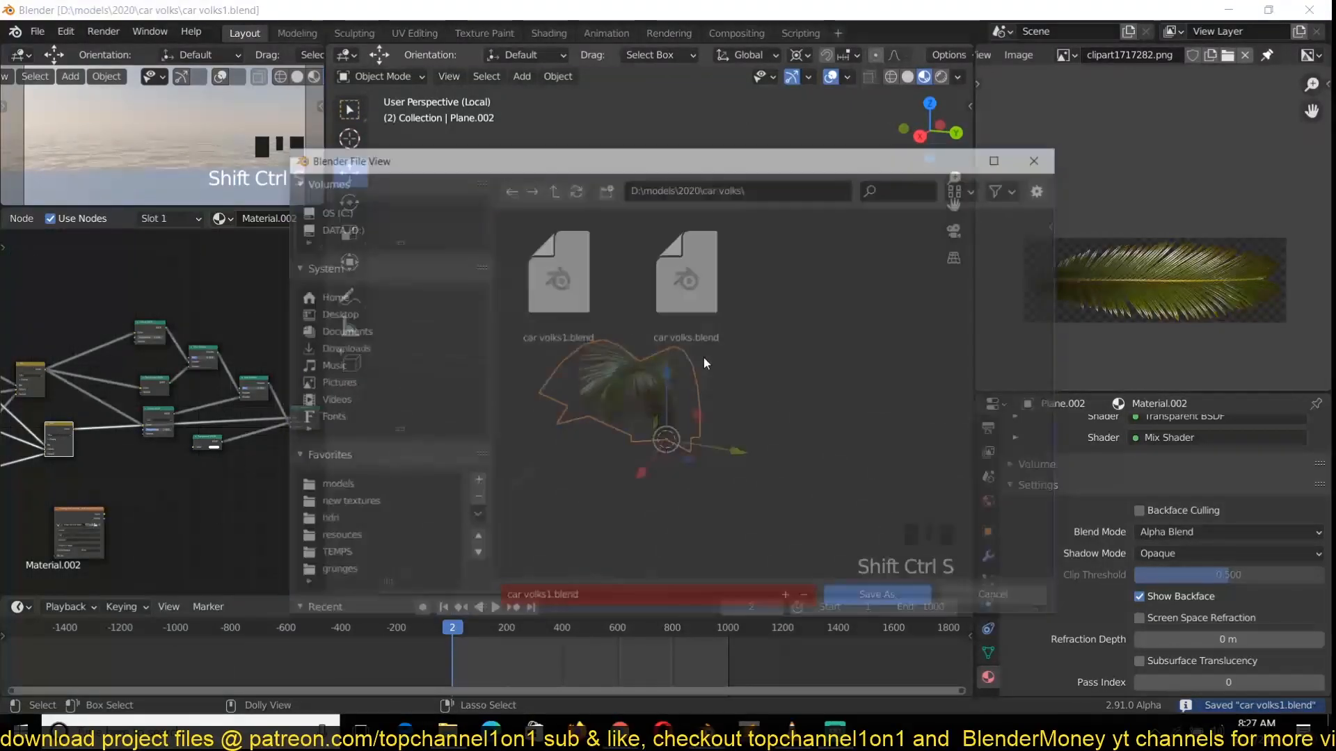
double_click(593, 327)
key(ctrl+shift+s)
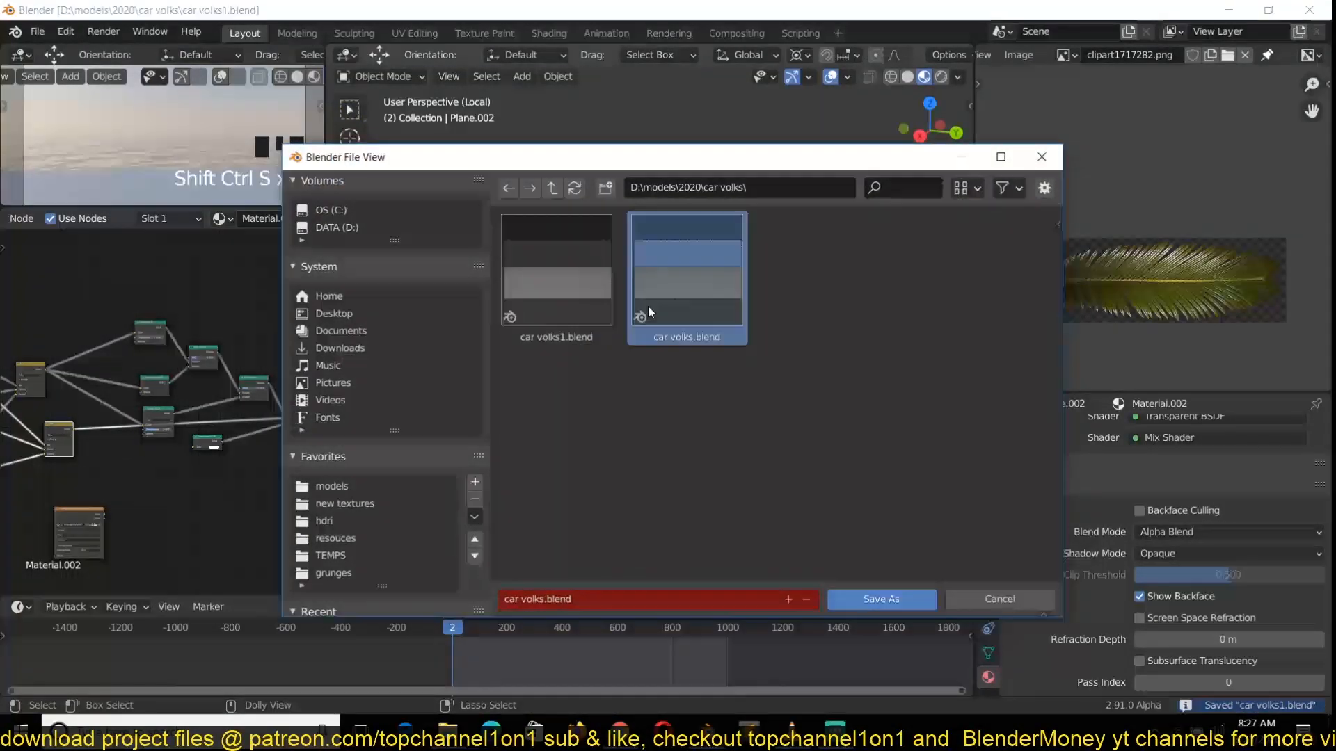
double_click(649, 307)
Step: Browse the loaded leaf images in the Image Editor and display the Cutout Palm Tree image as a reference
middle_drag(750, 348, 528, 389)
key(grave)
middle_drag(583, 440, 594, 403)
key(alt+a)
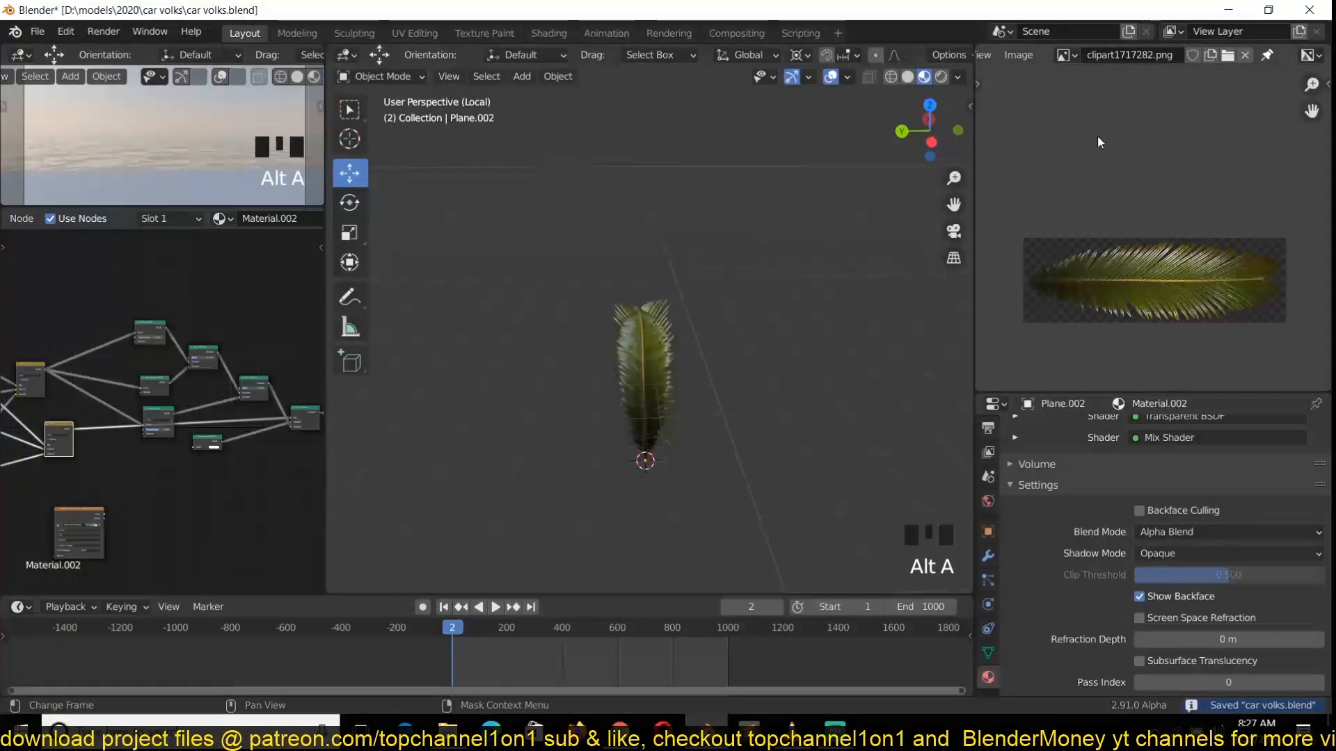
click(1075, 57)
click(1099, 110)
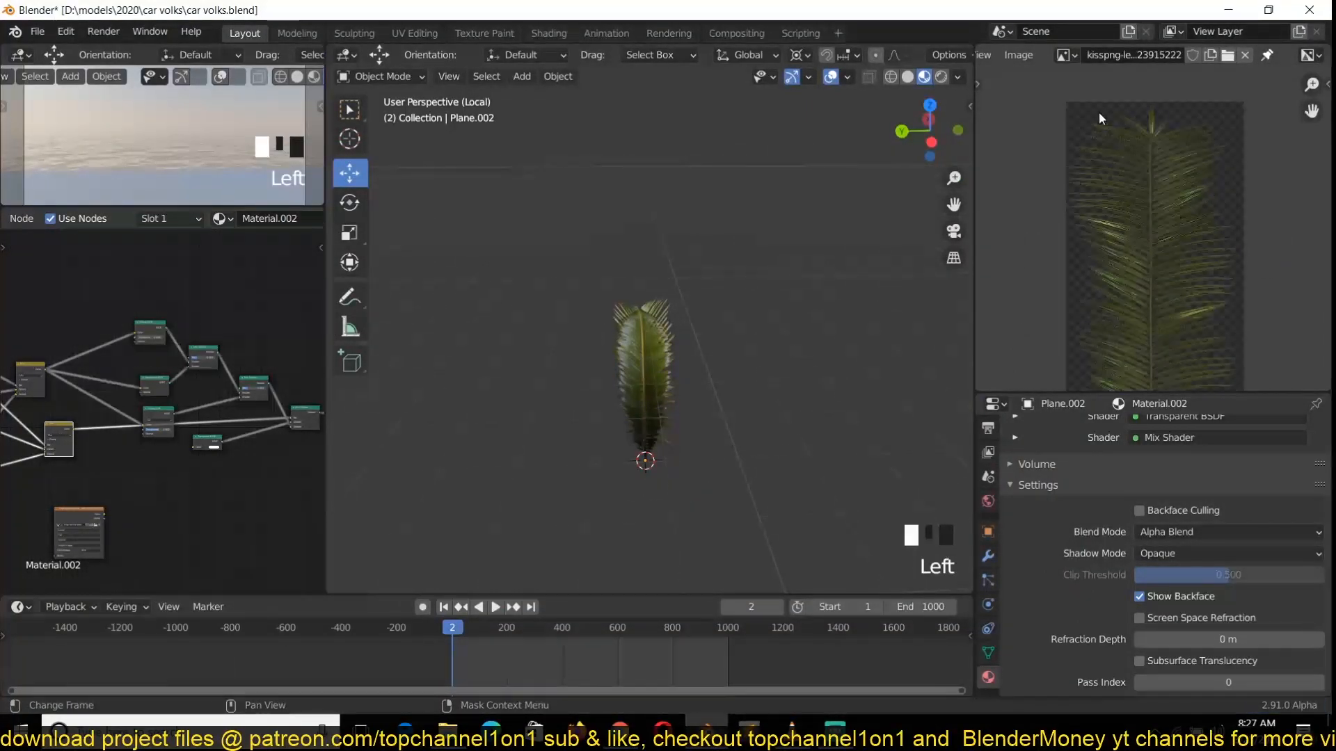
click(1074, 54)
click(1070, 81)
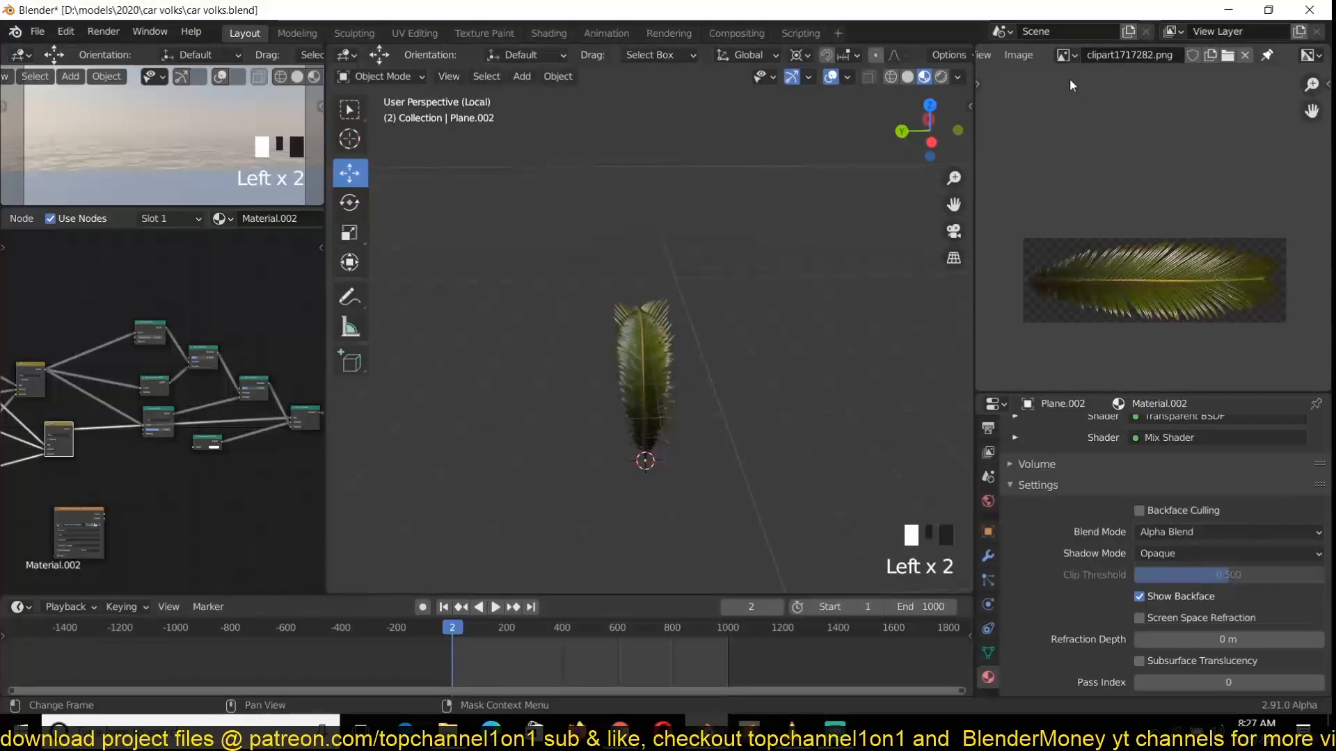
click(1069, 57)
click(1099, 132)
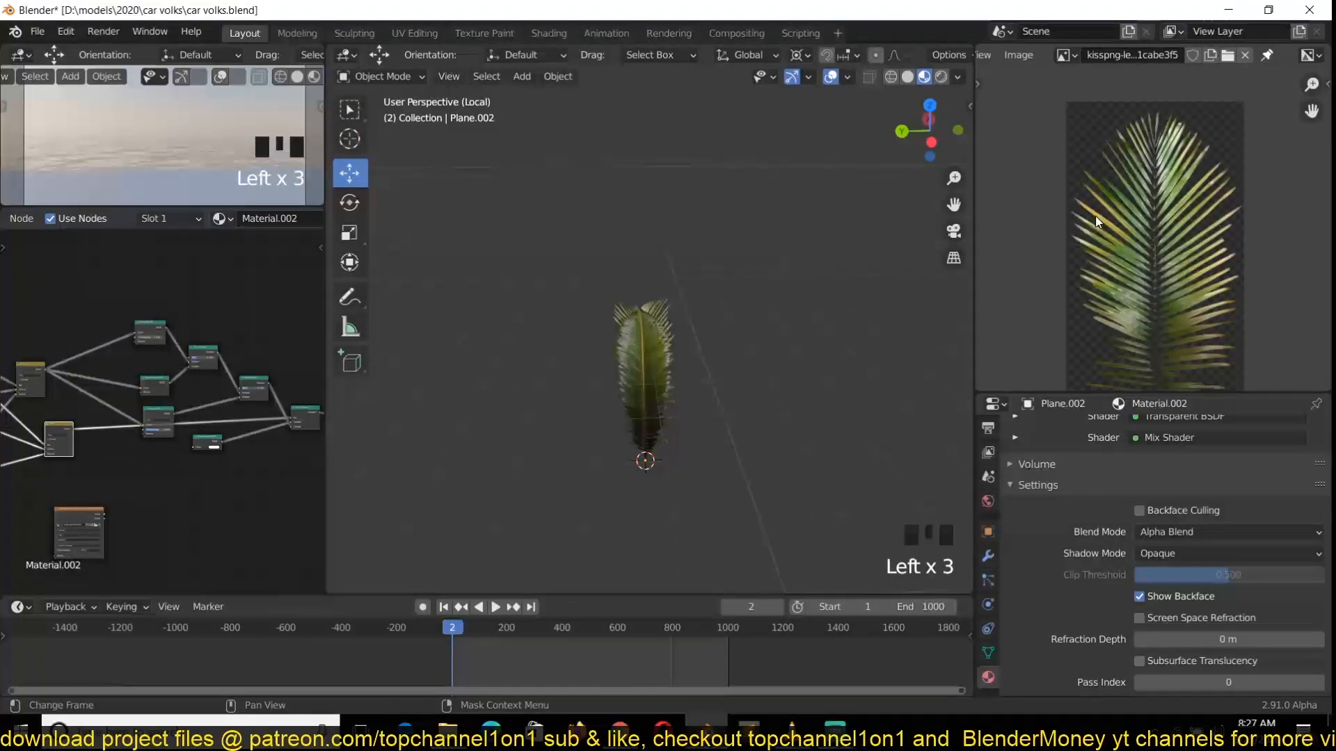
click(1066, 55)
click(1099, 94)
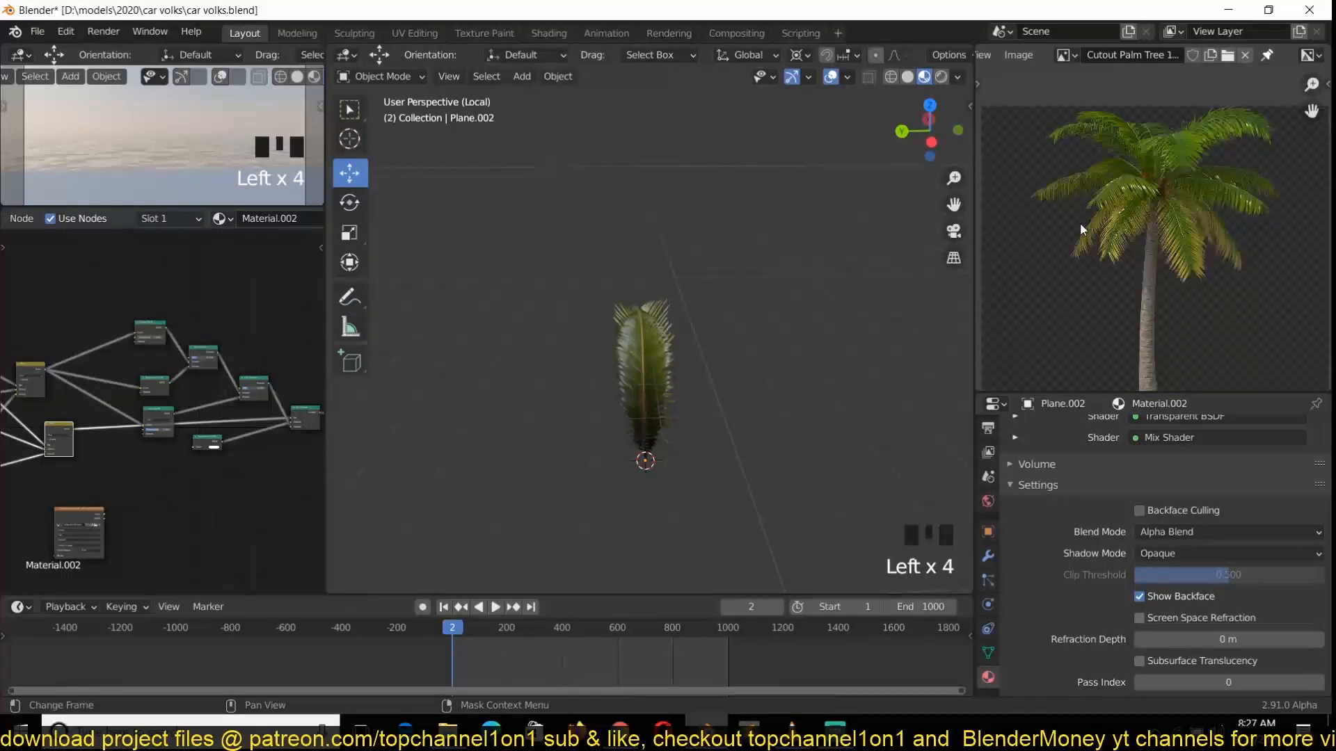
scroll(1088, 224, up, 2)
scroll(1089, 230, up, 2)
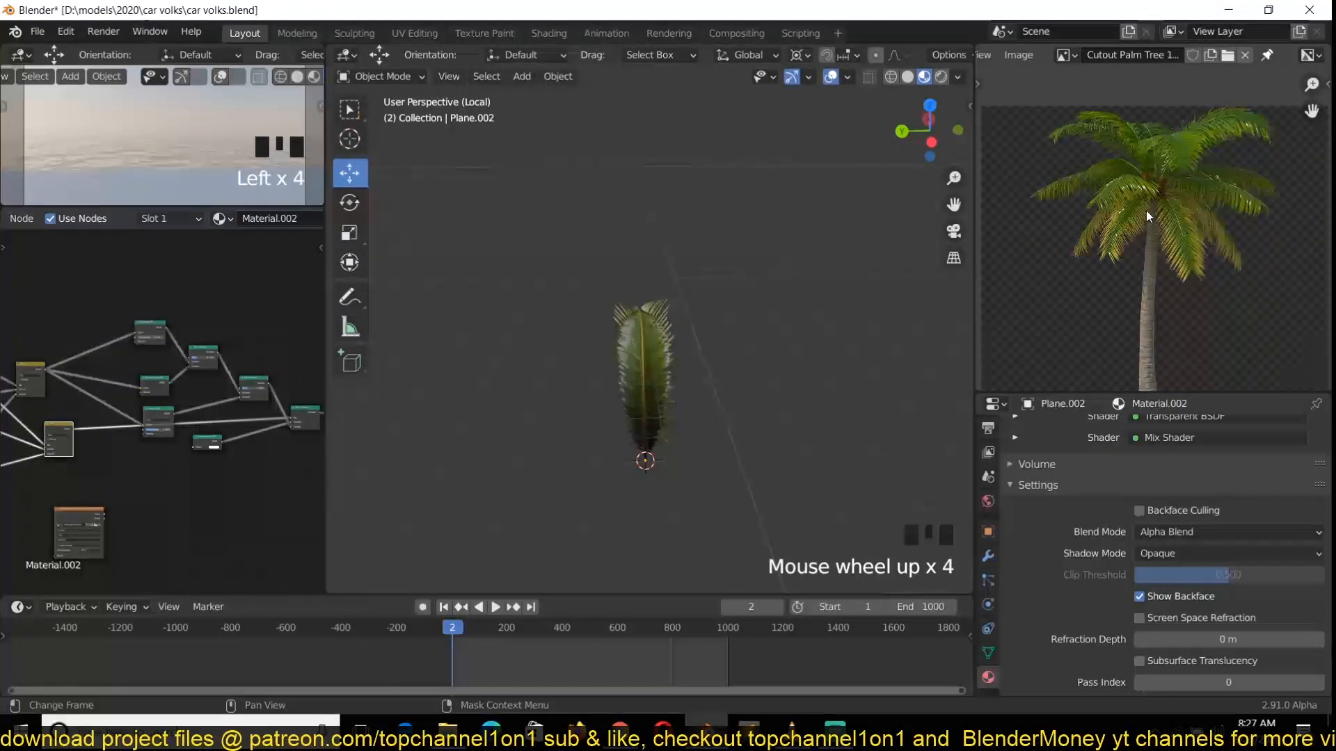
click(719, 350)
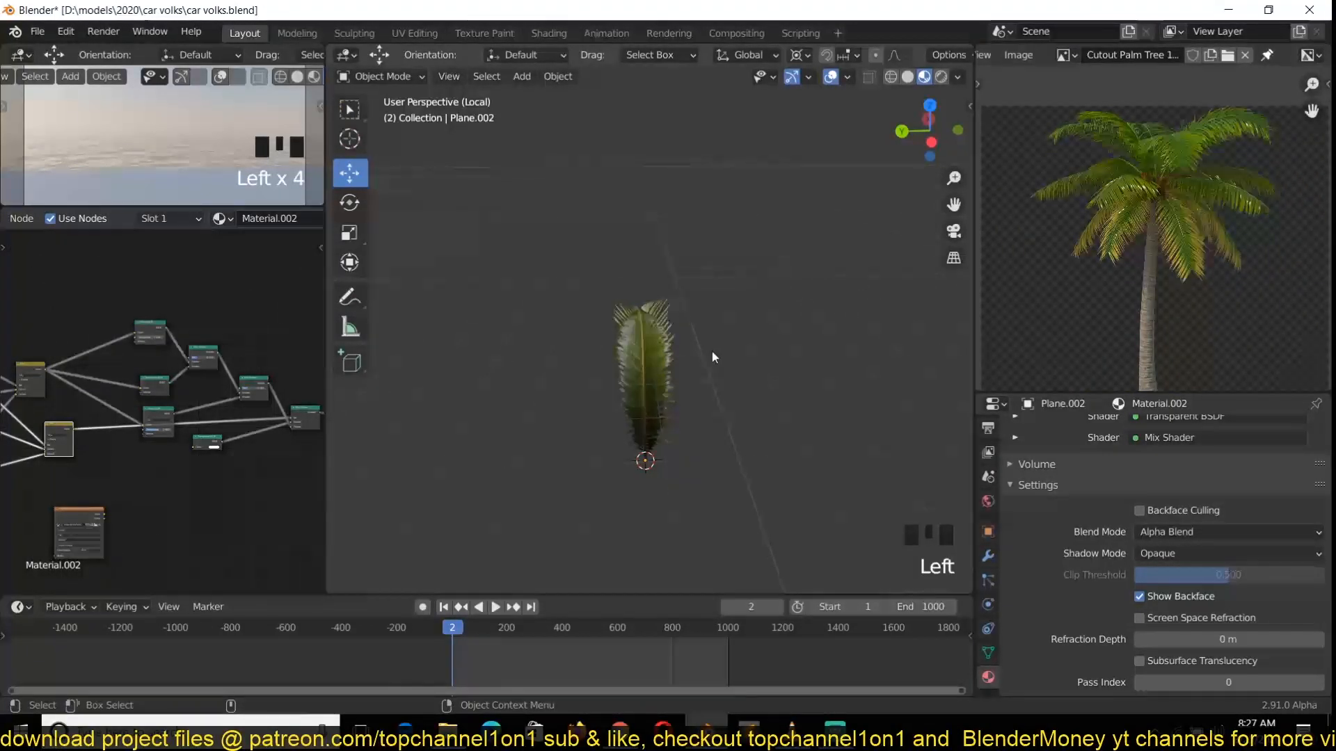
Step: Add a Bezier curve at the leaf's base in front view and rotate it upright, including 90° about global X
key(KP_3)
key(KP_1)
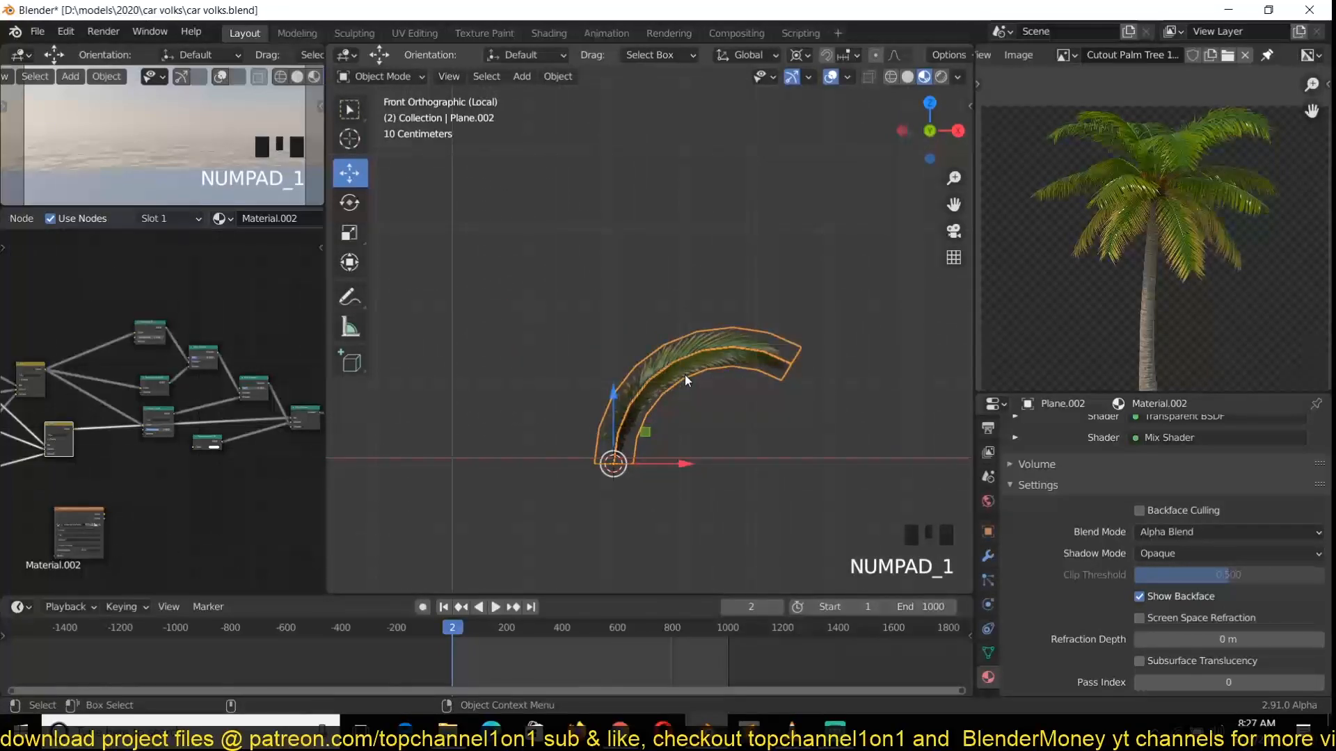
scroll(1139, 256, down, 2)
scroll(1141, 264, up, 2)
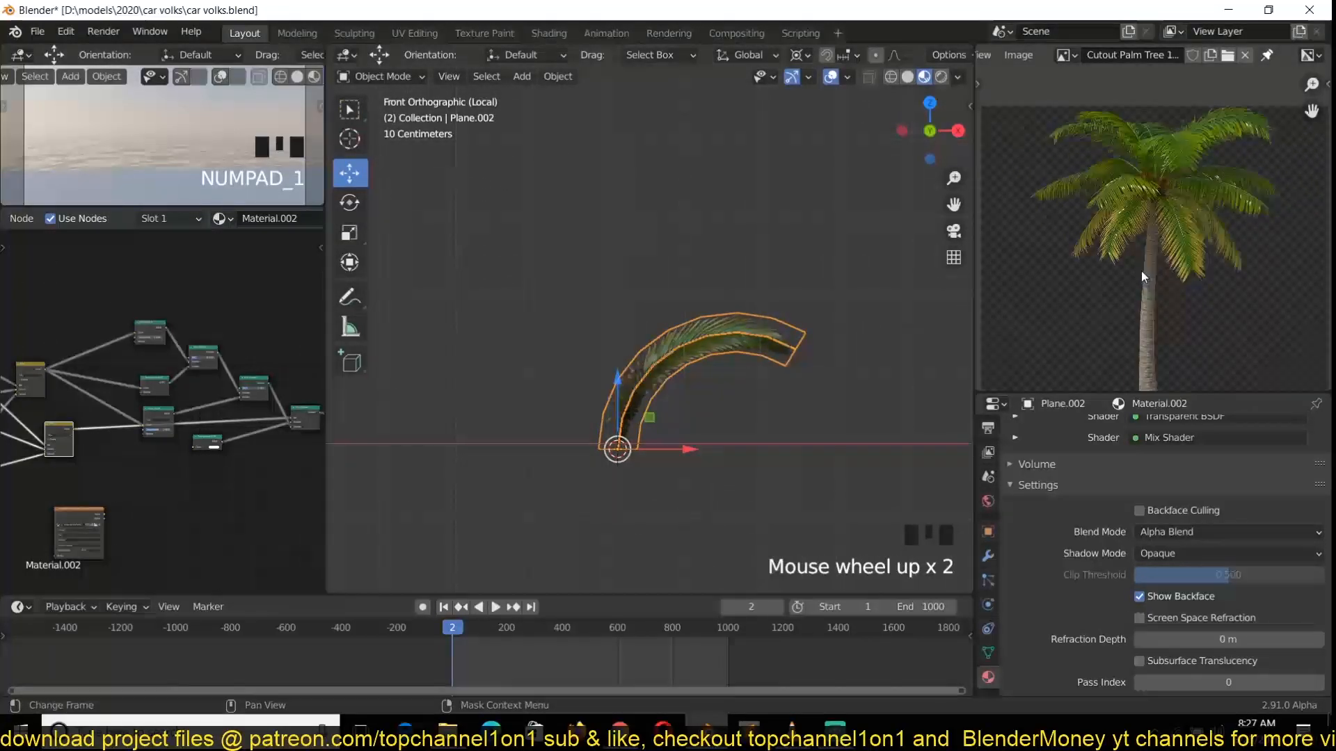
scroll(589, 390, down, 3)
key(shift+a)
mouse_move(544, 380)
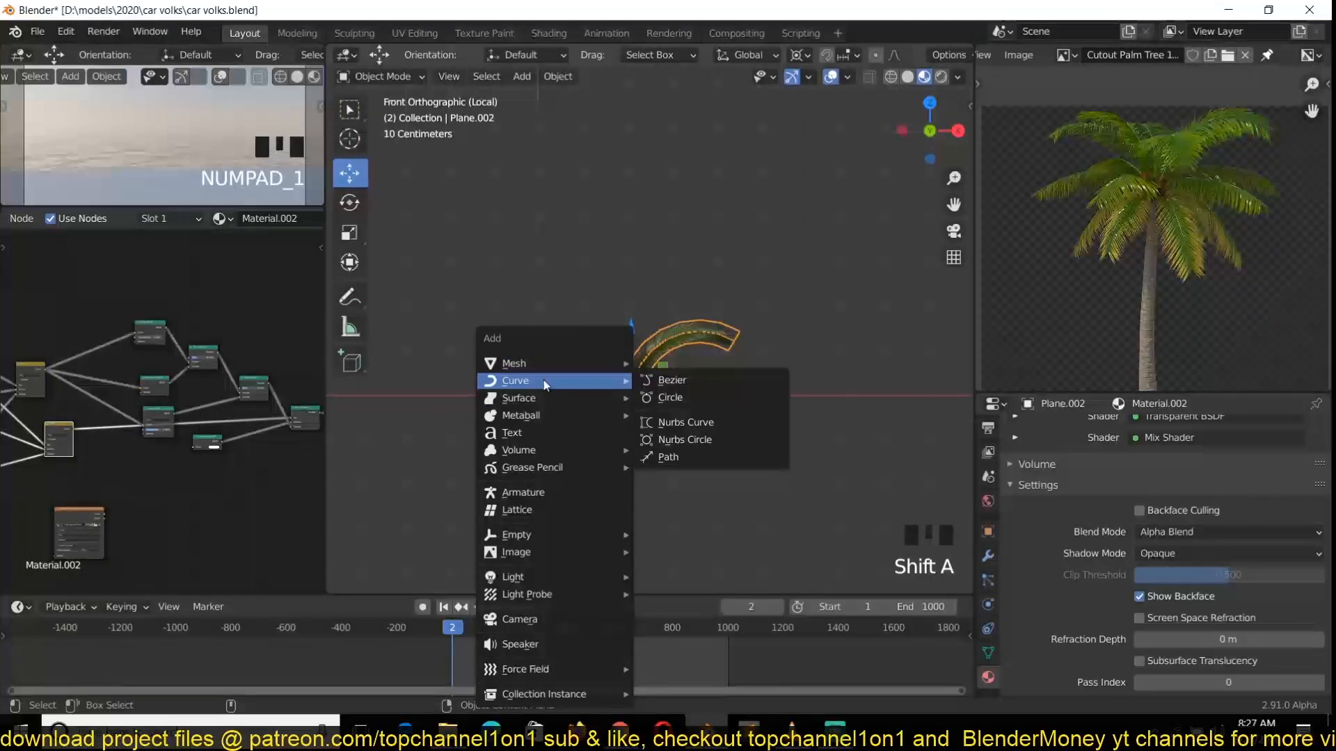
click(729, 387)
key(r)
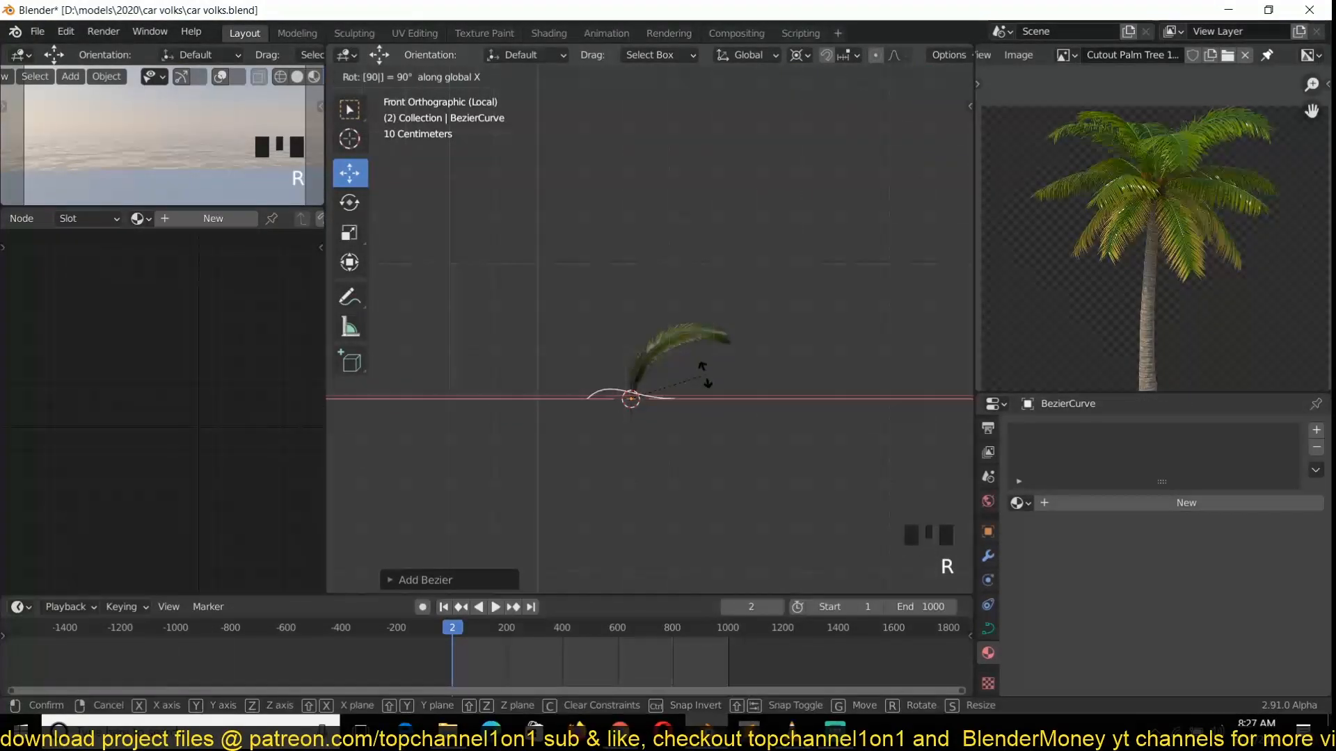
key(Return)
key(r)
key(Return)
Step: Straighten the curve in Edit Mode by changing its control points' handle type
key(Tab)
key(v)
click(705, 375)
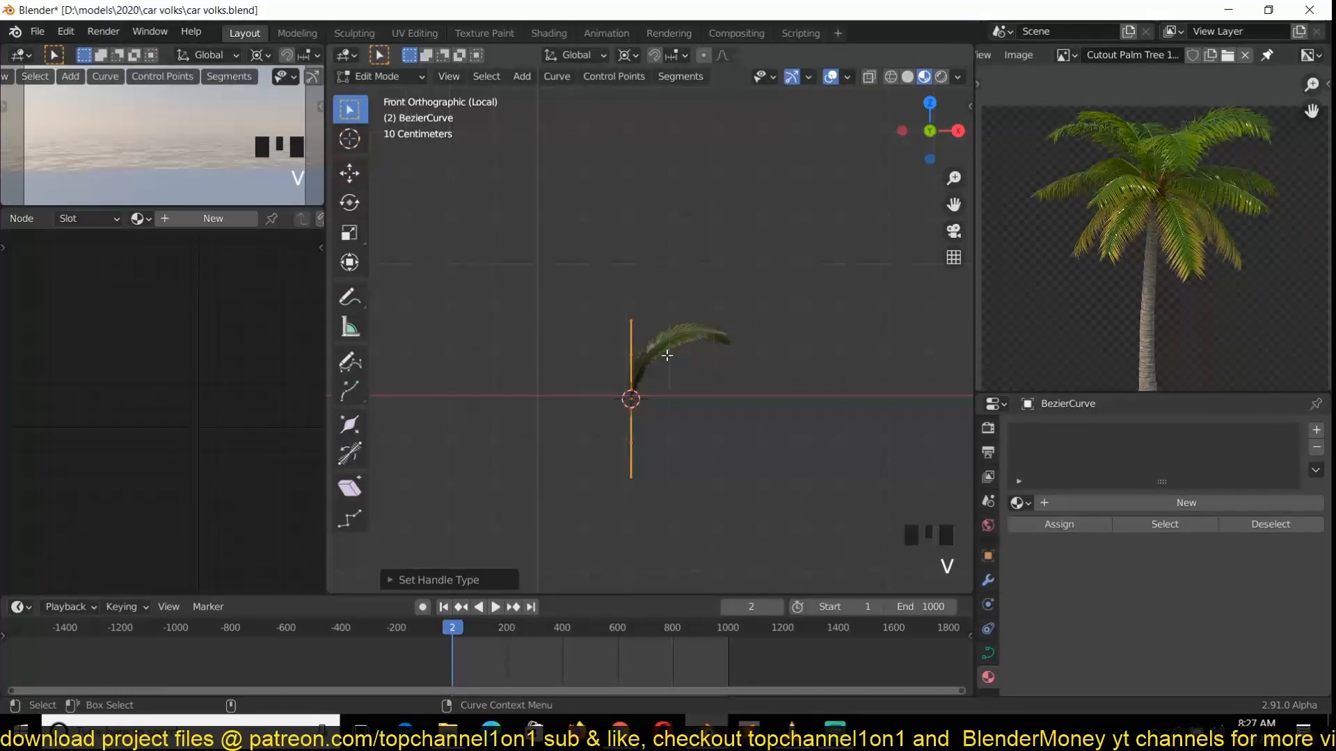
key(Tab)
key(Tab)
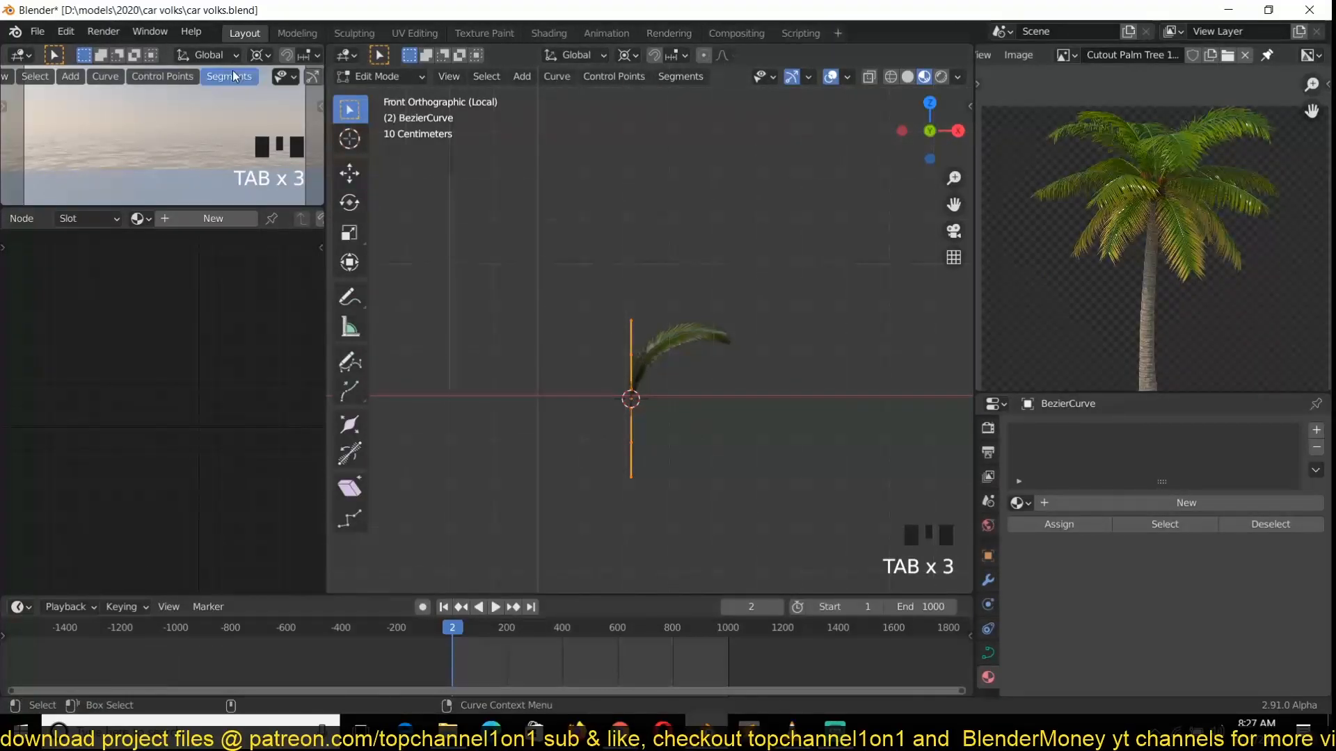
Step: Raise the curve, shift its upper point, and extend it with another point at the top to form a leaning trunk path
click(349, 172)
drag(631, 307, 629, 252)
click(633, 268)
shift+middle_drag(634, 271, 635, 289)
click(635, 288)
drag(643, 251, 658, 192)
ctrl+right_click(732, 91)
key(Tab)
Step: Move the palm leaf aside from the trunk curve and select the curve again
scroll(704, 216, down, 3)
scroll(704, 215, up, 2)
click(686, 363)
key(g)
click(873, 292)
click(708, 174)
scroll(626, 353, up, 3)
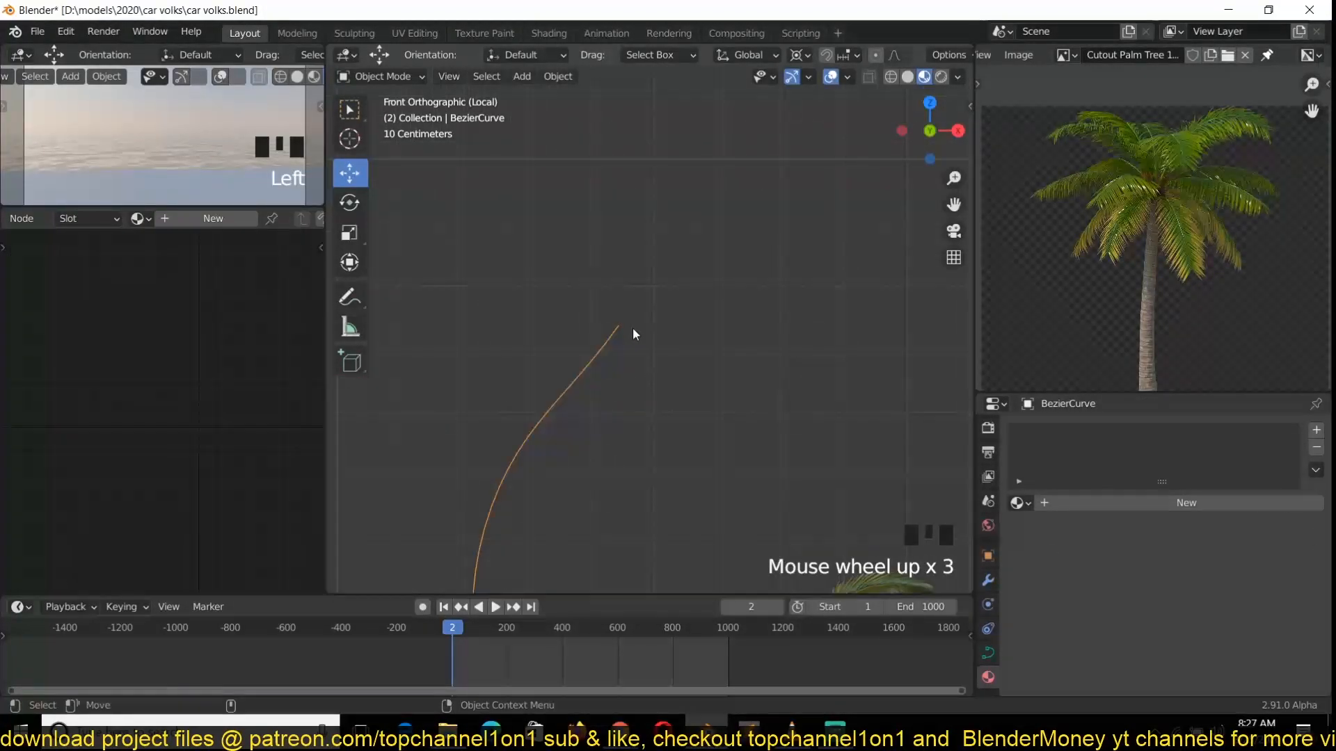
Step: Move the lower handle of the trunk curve's top point to round out the upper bend
key(Tab)
click(626, 327)
click(566, 392)
key(g)
click(553, 376)
key(Tab)
key(Tab)
Step: Snap the 3D cursor to the trunk curve's top point and add an ico sphere there in Object Mode
click(619, 327)
key(shift+s)
click(617, 426)
key(Tab)
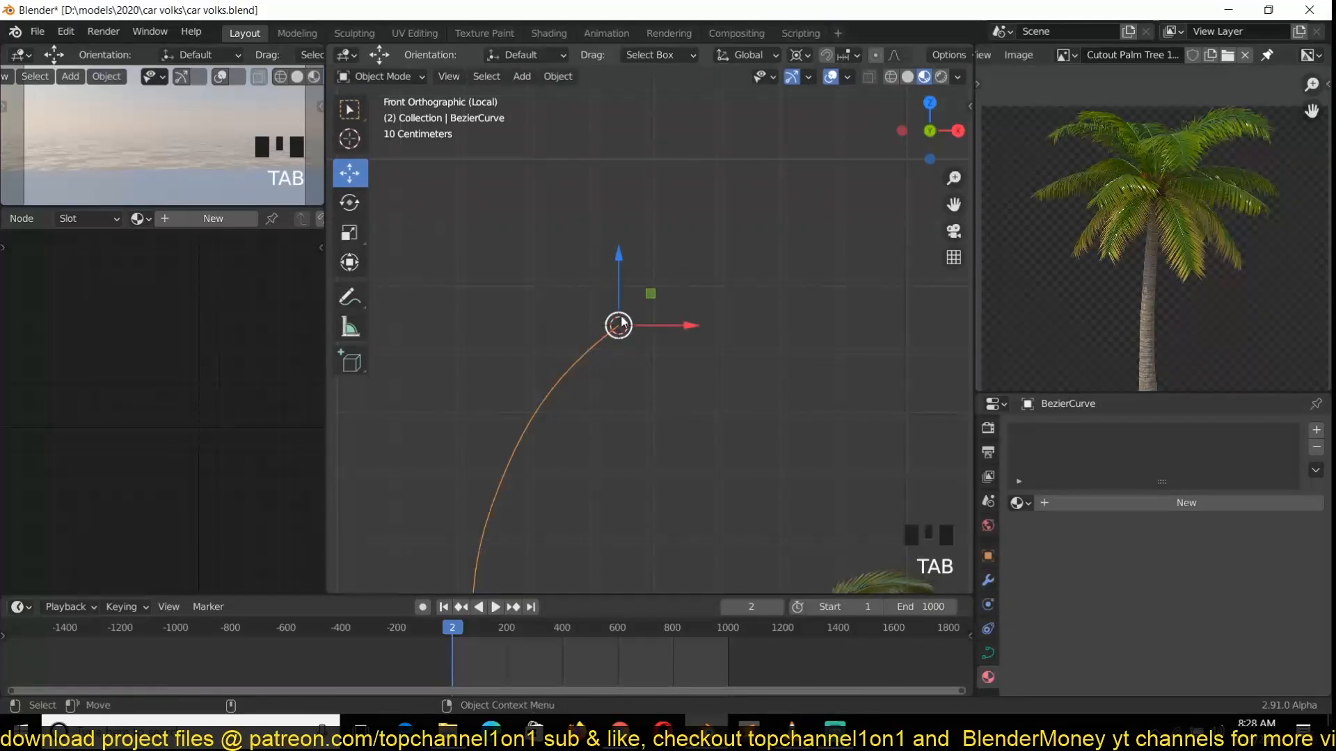
key(shift+a)
mouse_move(611, 298)
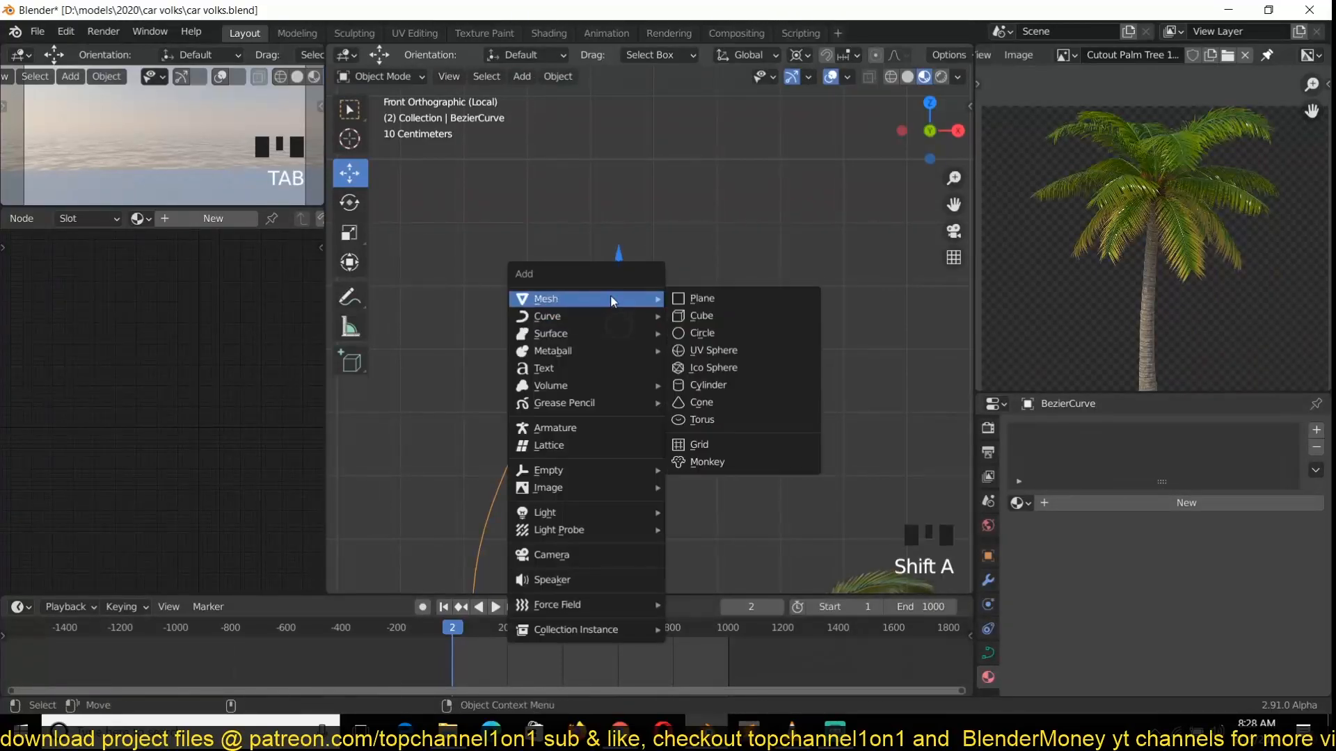
click(711, 367)
Step: Reduce the ico sphere's subdivisions to 1 and scale the sphere down
click(417, 570)
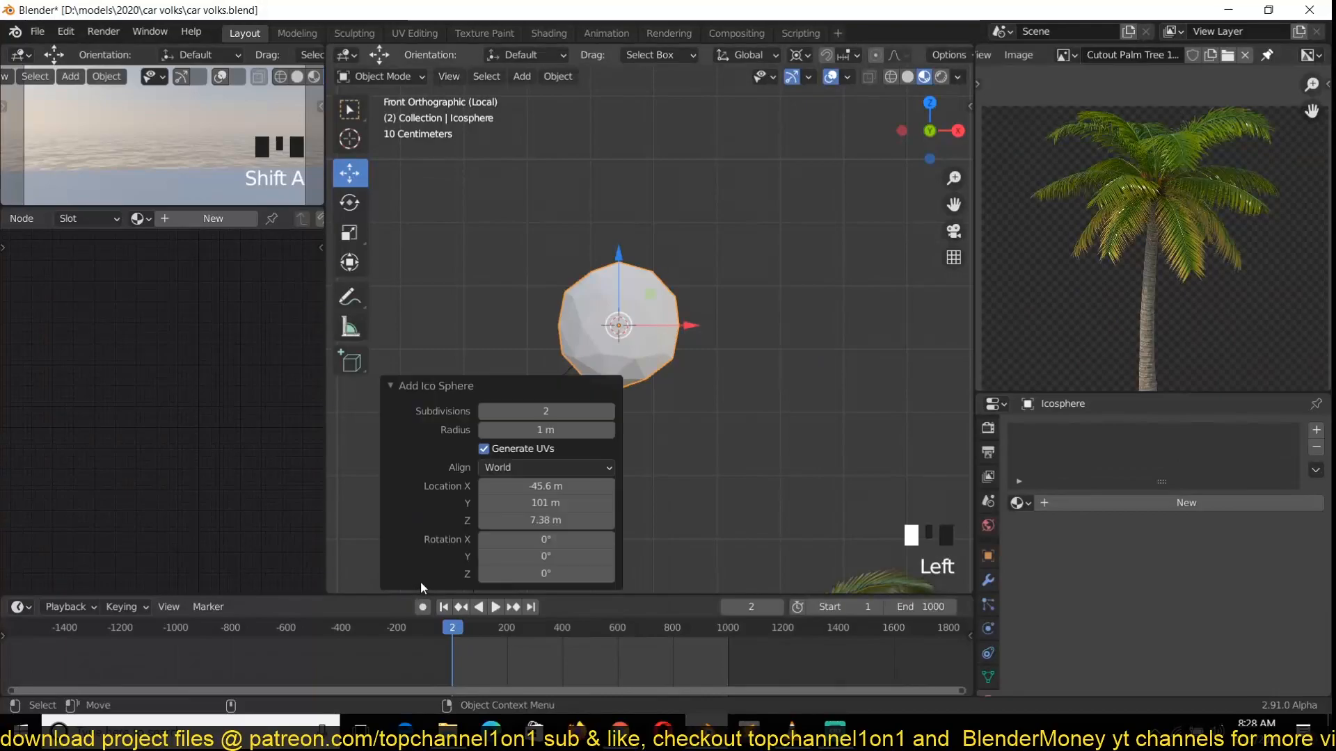
click(483, 411)
click(416, 385)
key(s)
click(679, 392)
Step: Give the trunk curve thickness with a geometry bevel depth of 0.33 m
scroll(696, 298, down, 4)
click(590, 331)
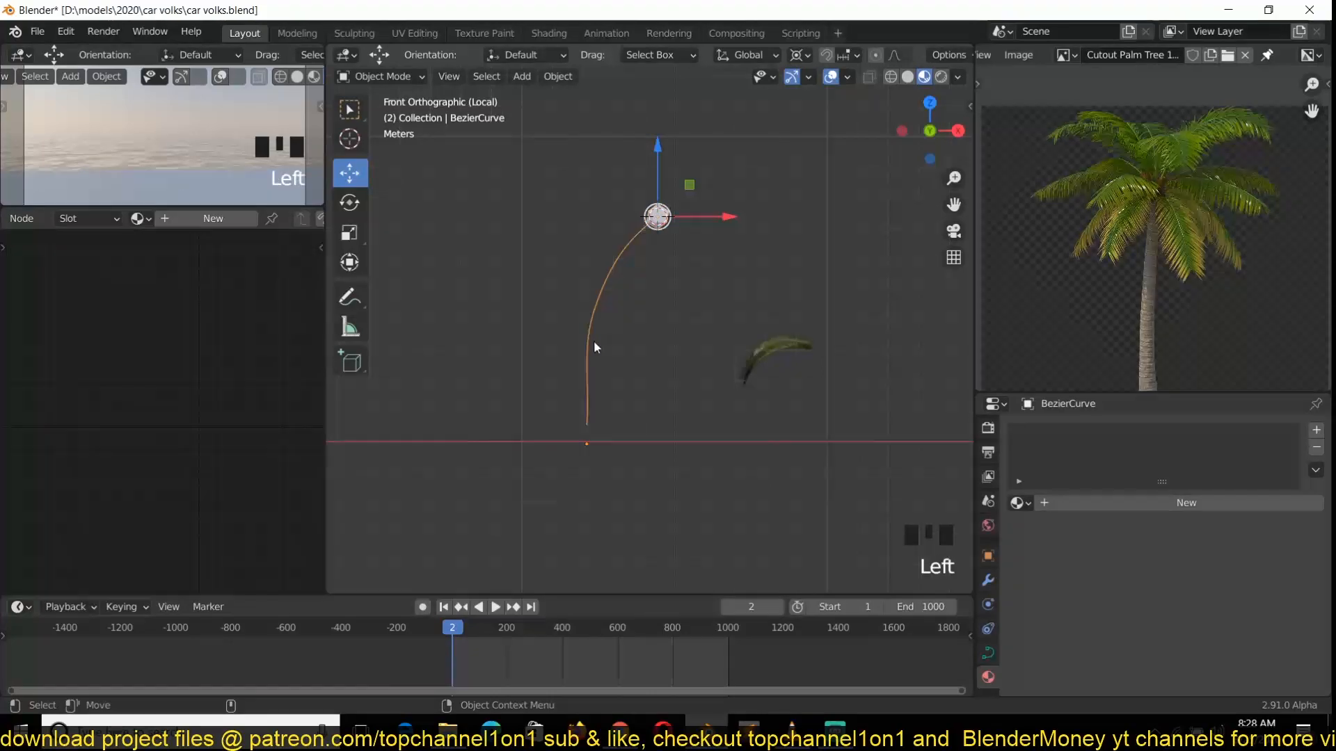
click(987, 653)
scroll(1068, 555, up, 8)
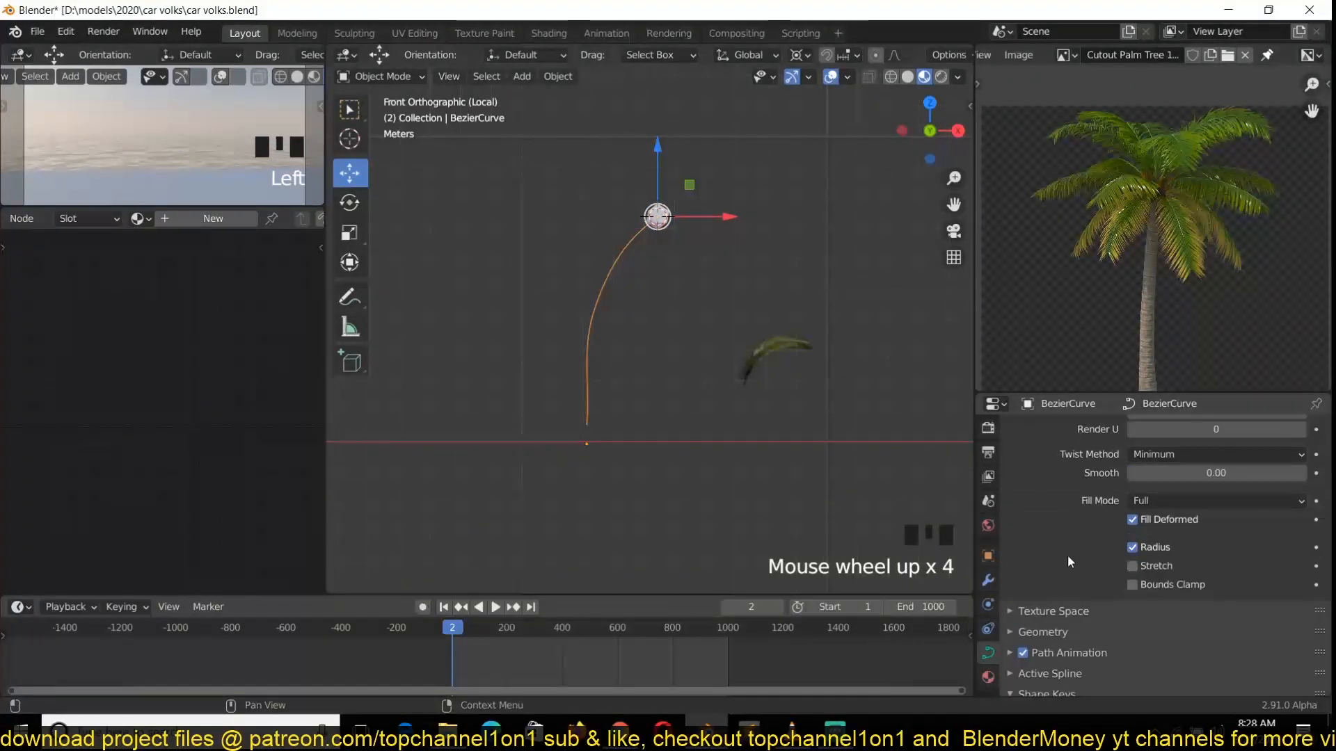
scroll(1183, 529, down, 7)
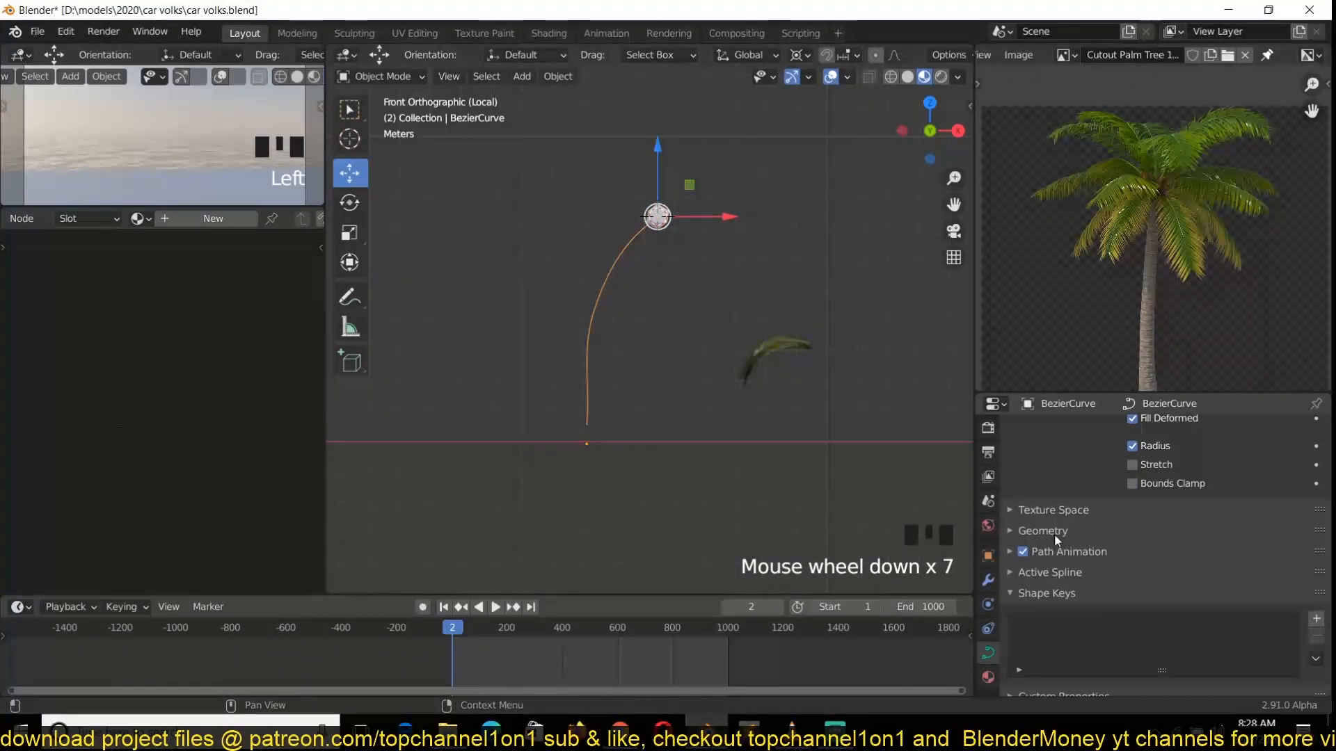
click(1054, 537)
scroll(1169, 578, down, 4)
mouse_move(1182, 545)
mouse_down()
mouse_move(1225, 544)
mouse_move(1197, 553)
mouse_up()
scroll(632, 376, up, 3)
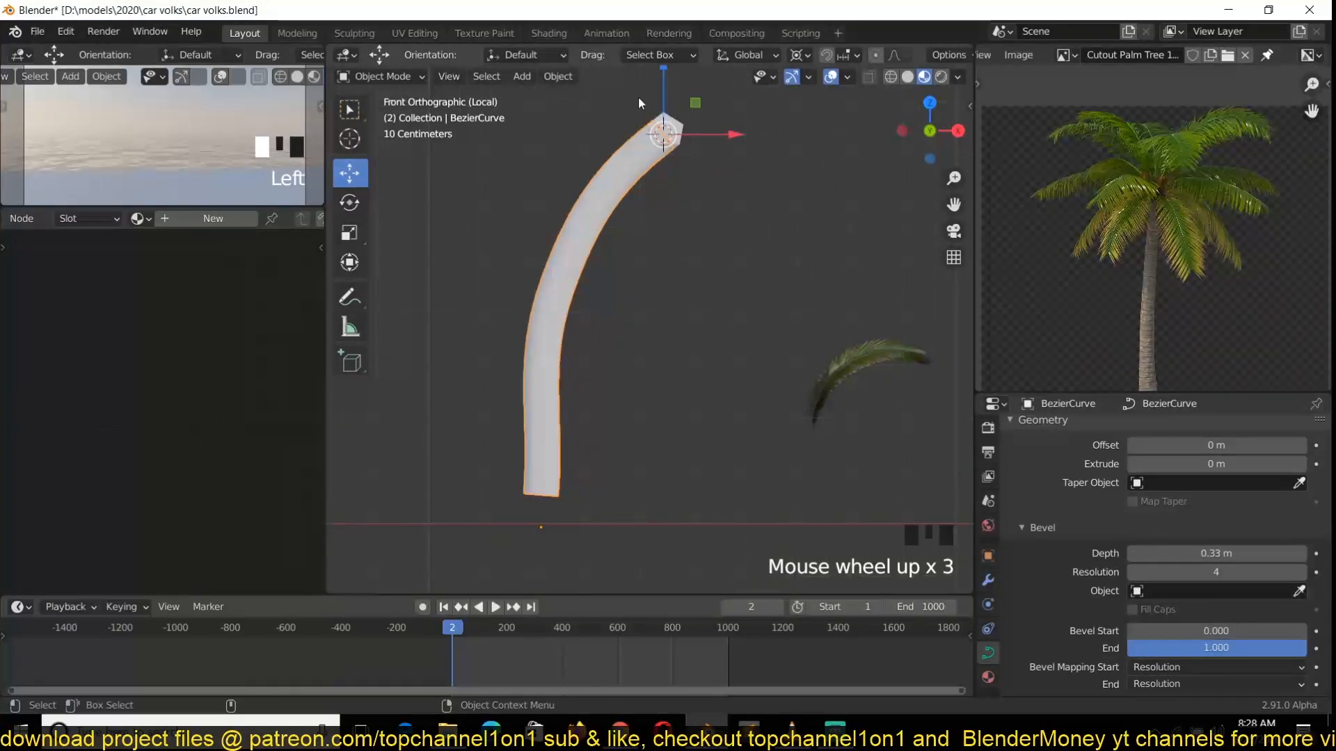
Step: Set the handle type of all trunk curve points to Automatic in Edit Mode
scroll(1178, 275, down, 3)
scroll(1179, 274, up, 2)
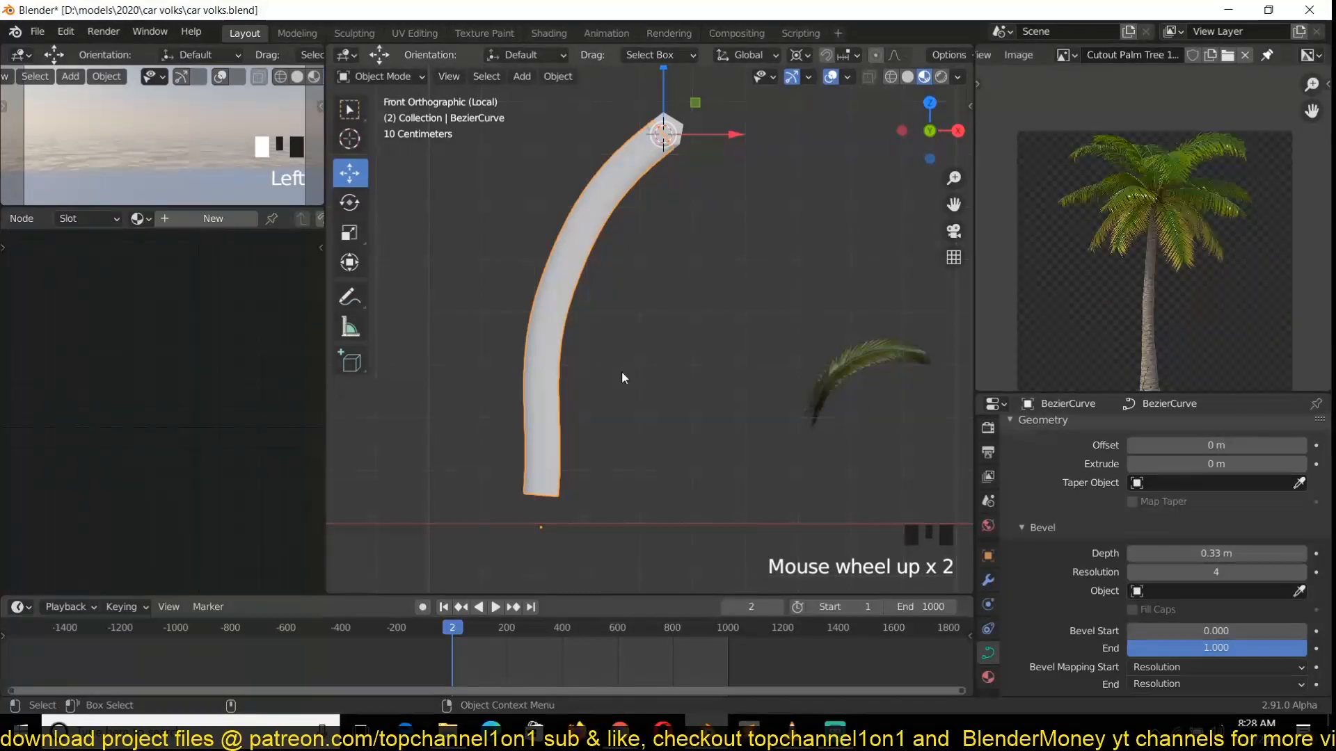
key(Tab)
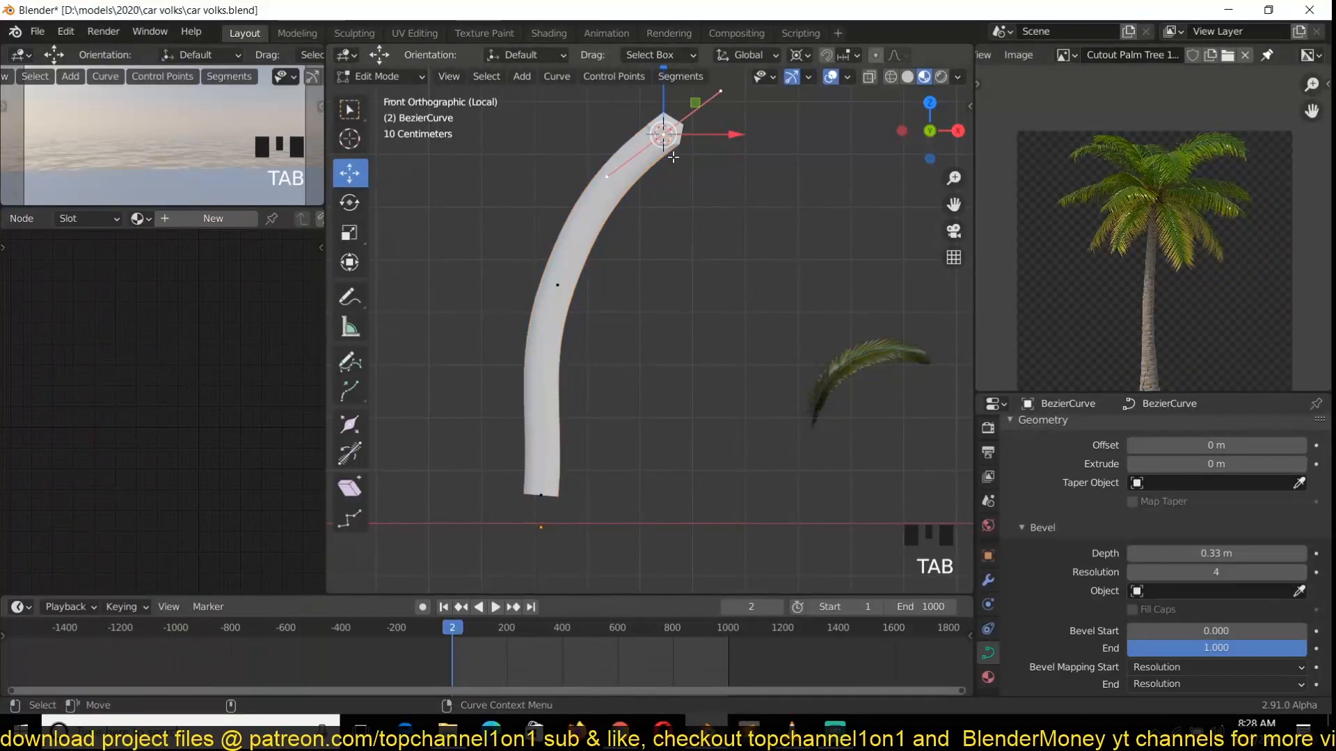
right_click(659, 291)
key(v)
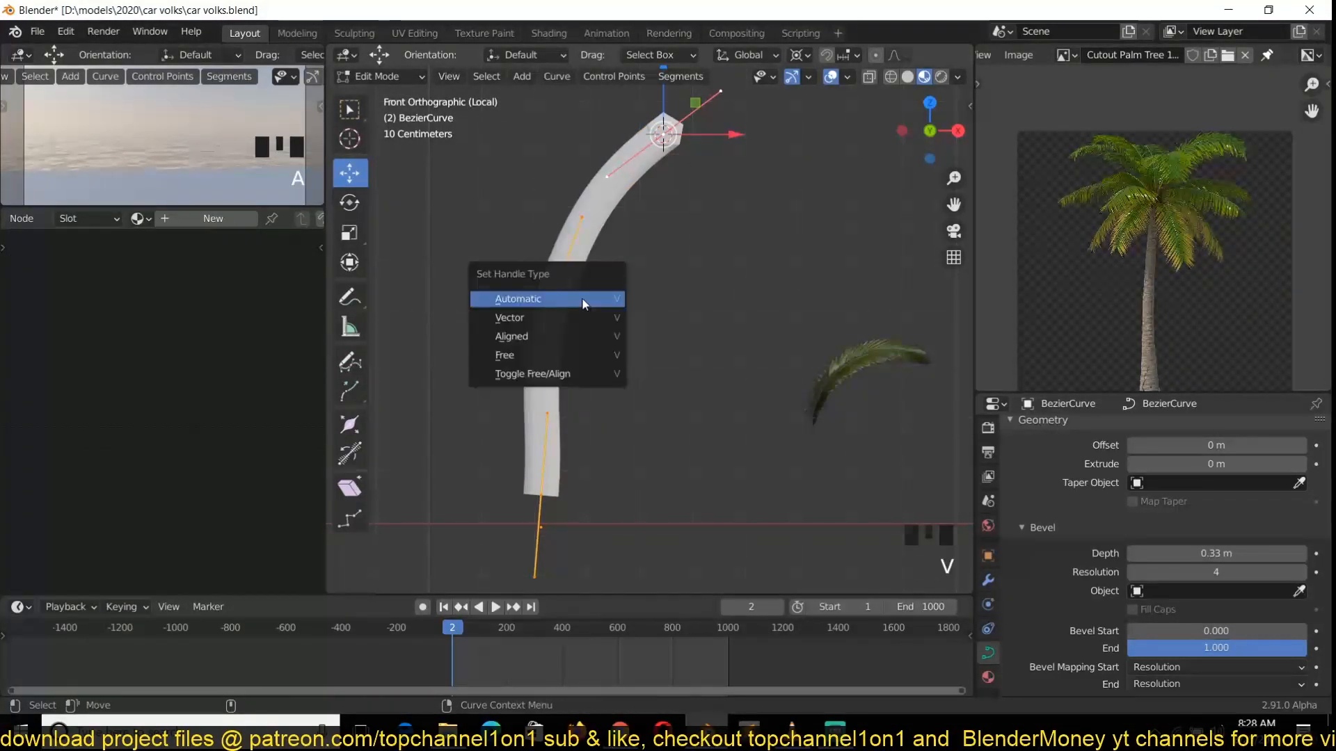
click(582, 294)
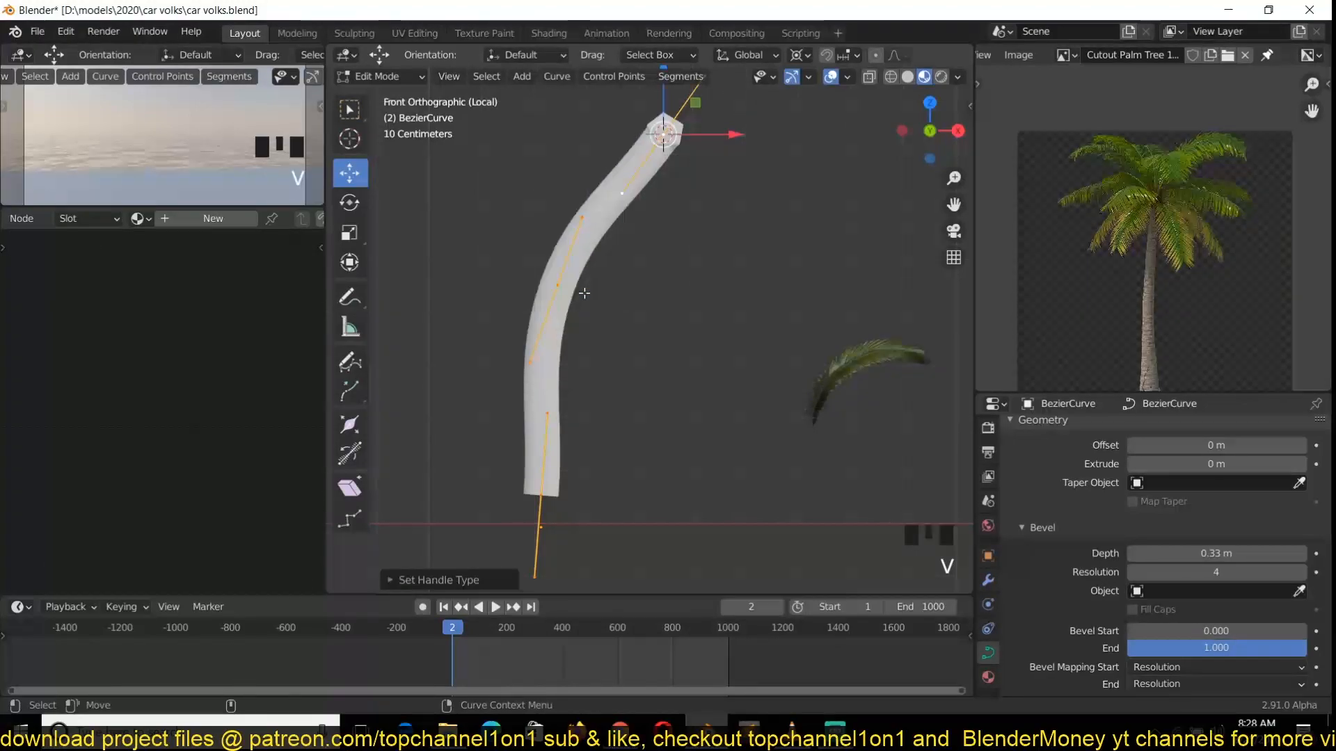
Step: Select the trunk's top control point with proportional editing enabled and save the file
click(668, 149)
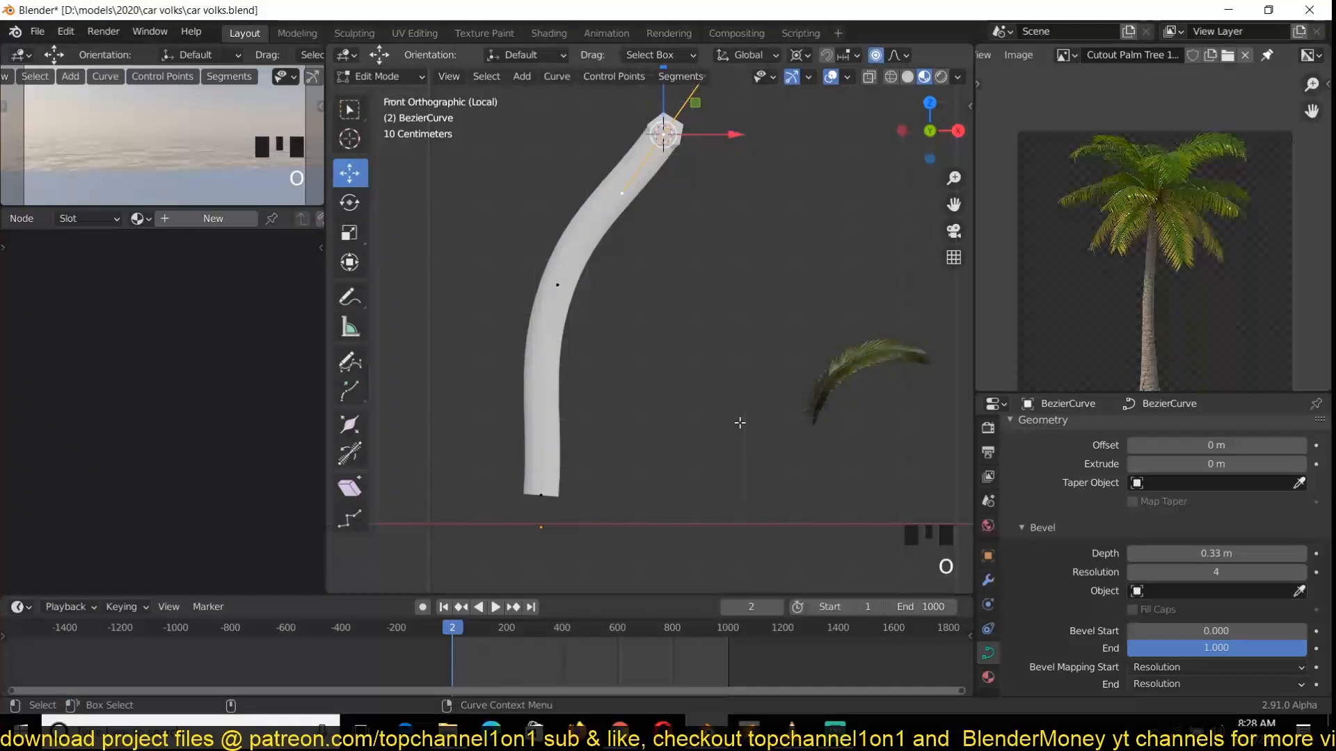
key(ctrl+a)
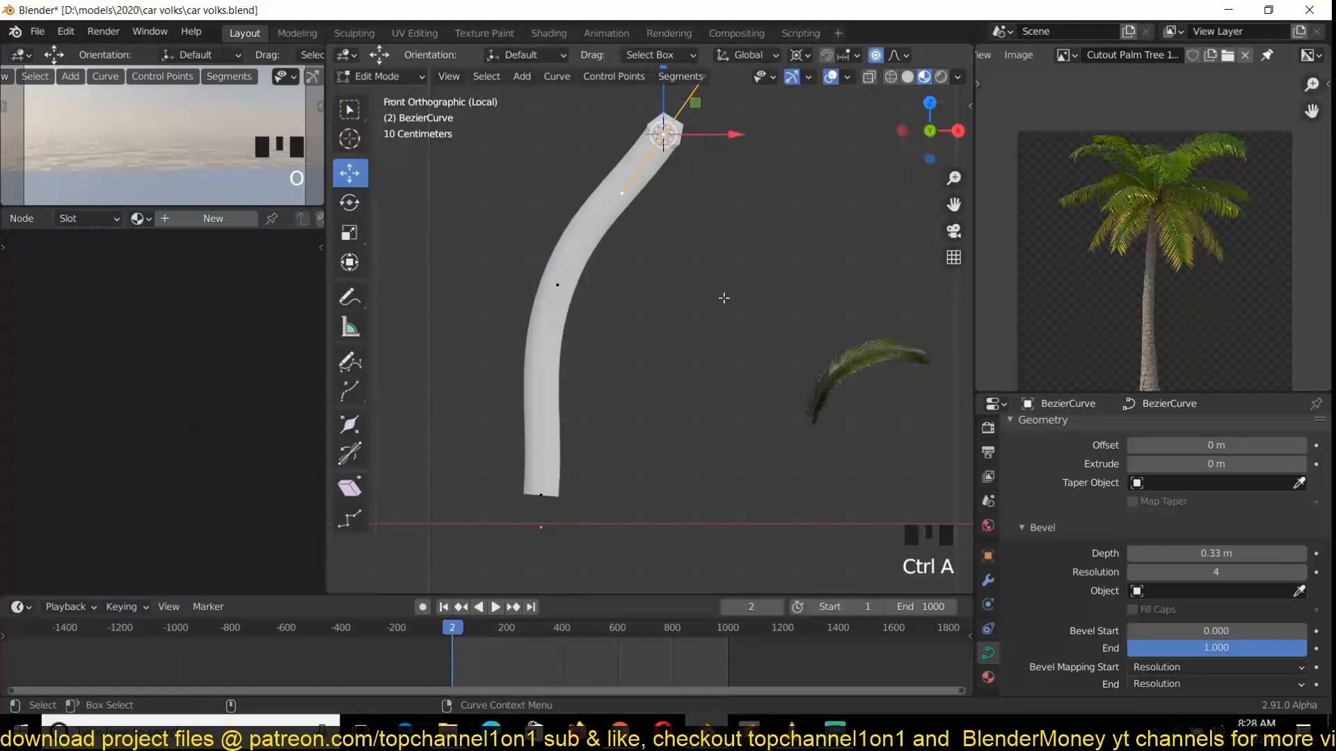
key(ctrl+a)
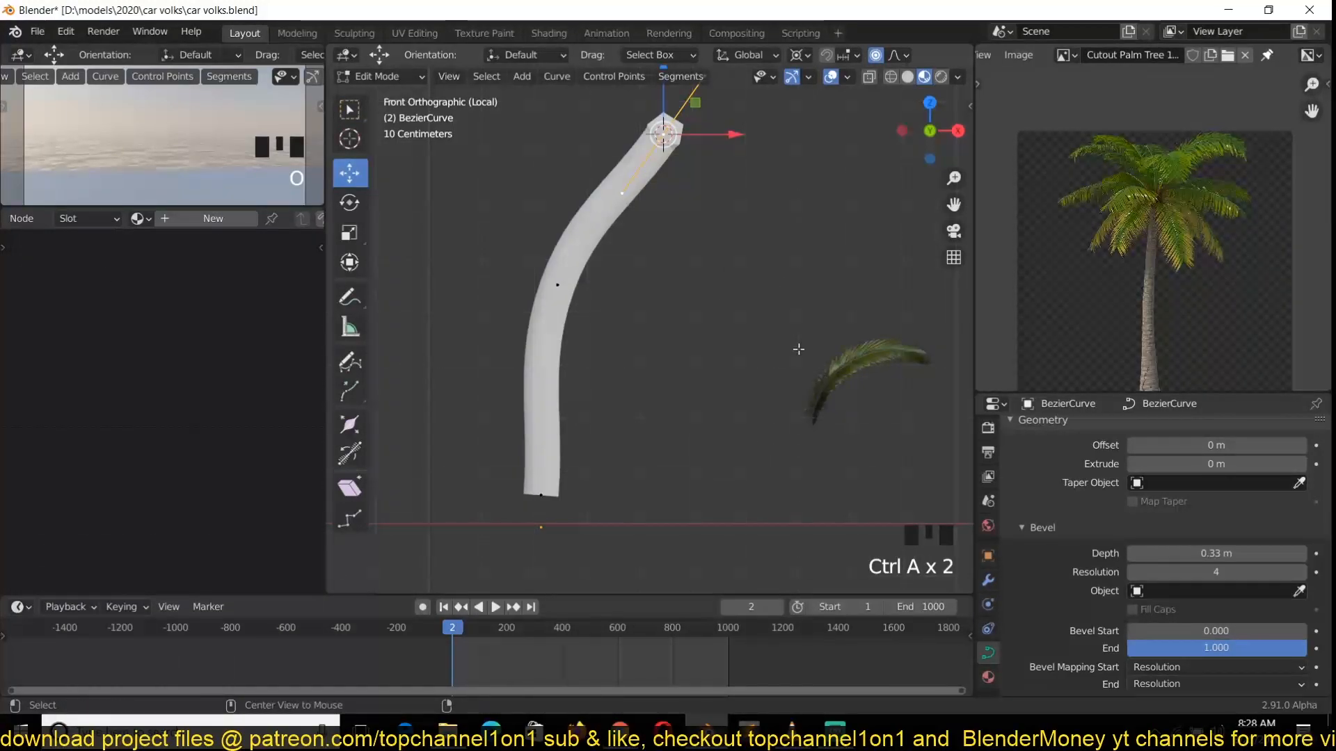
key(ctrl+s)
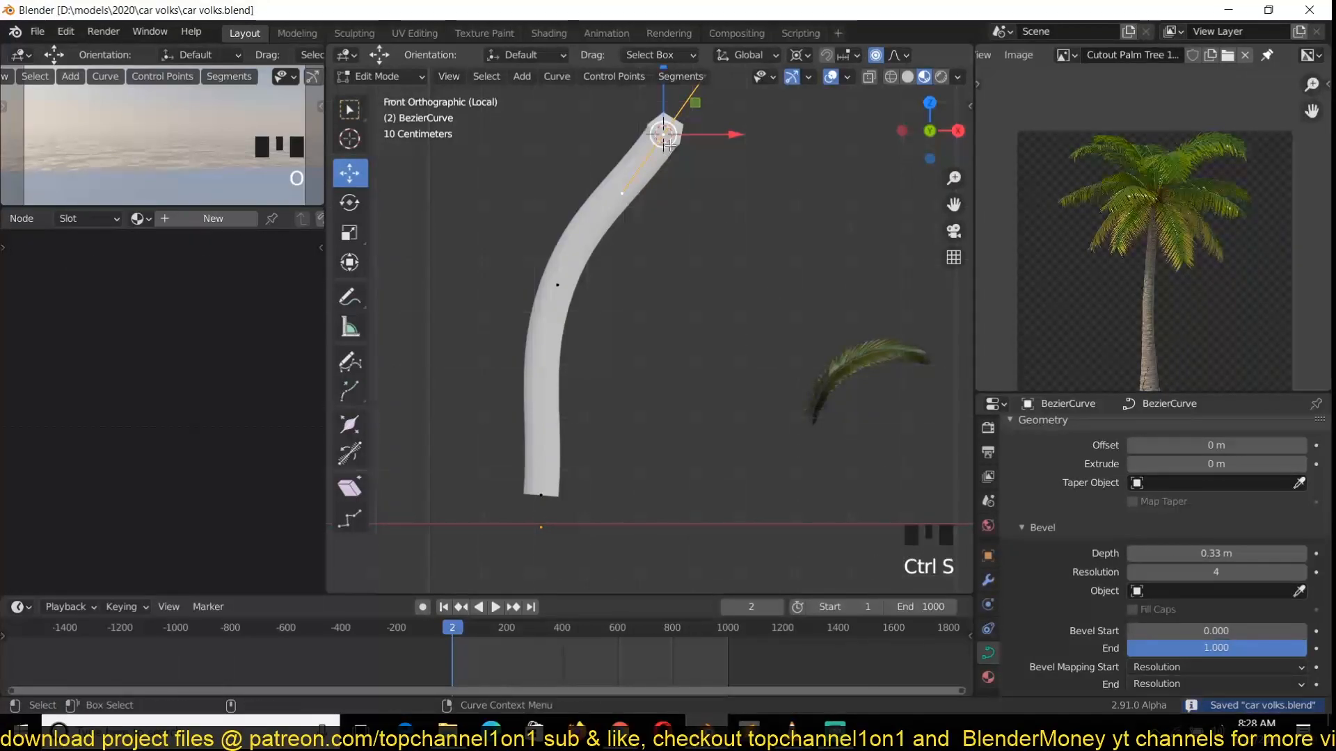
Step: Taper the trunk toward its top point with Shrink/Fatten, widening the proportional influence to cover most of the trunk
key(Left)
key(shift+s)
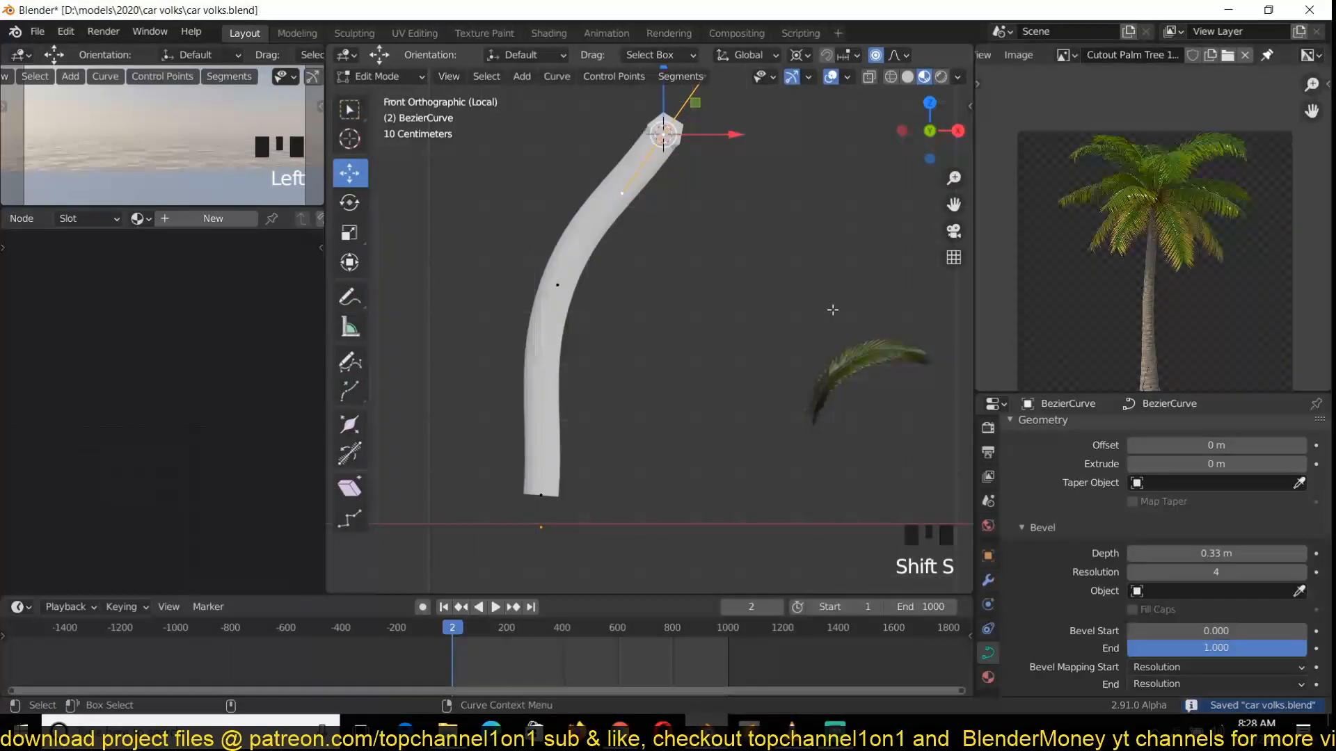
key(alt+s)
scroll(716, 185, down, 8)
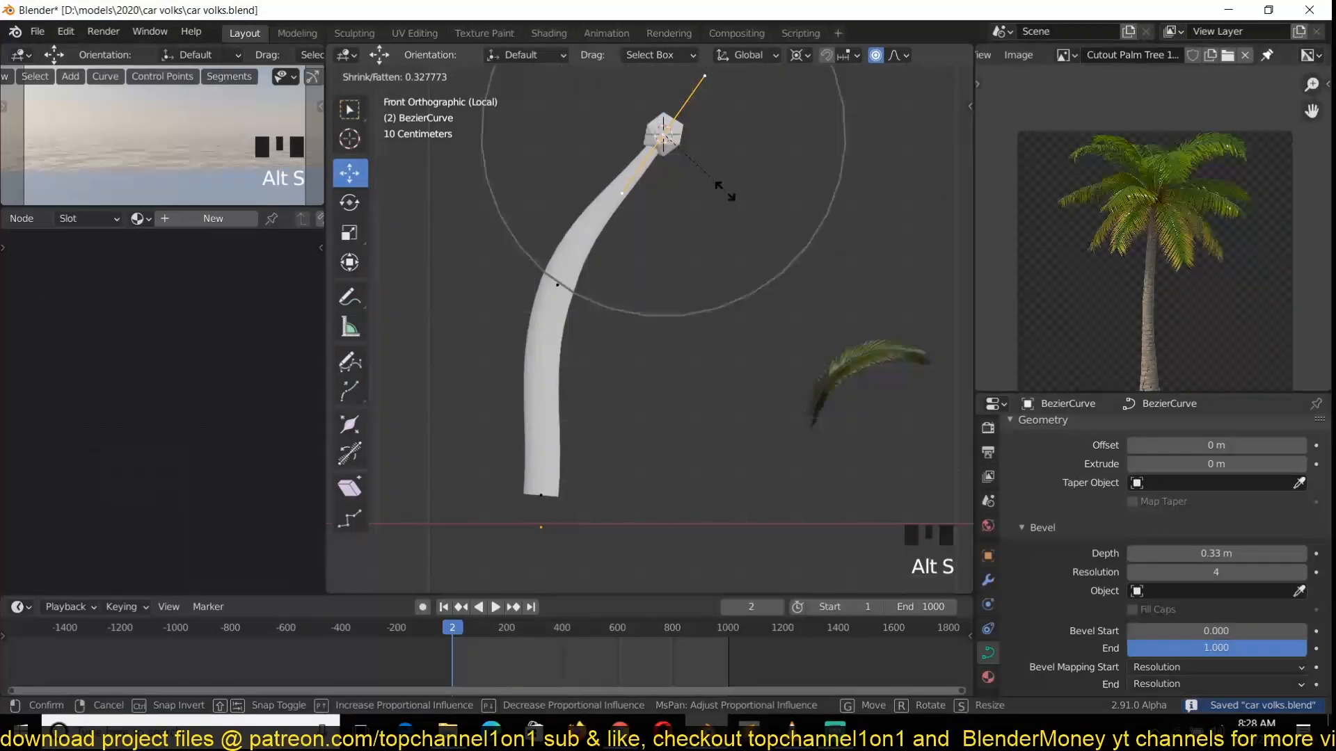
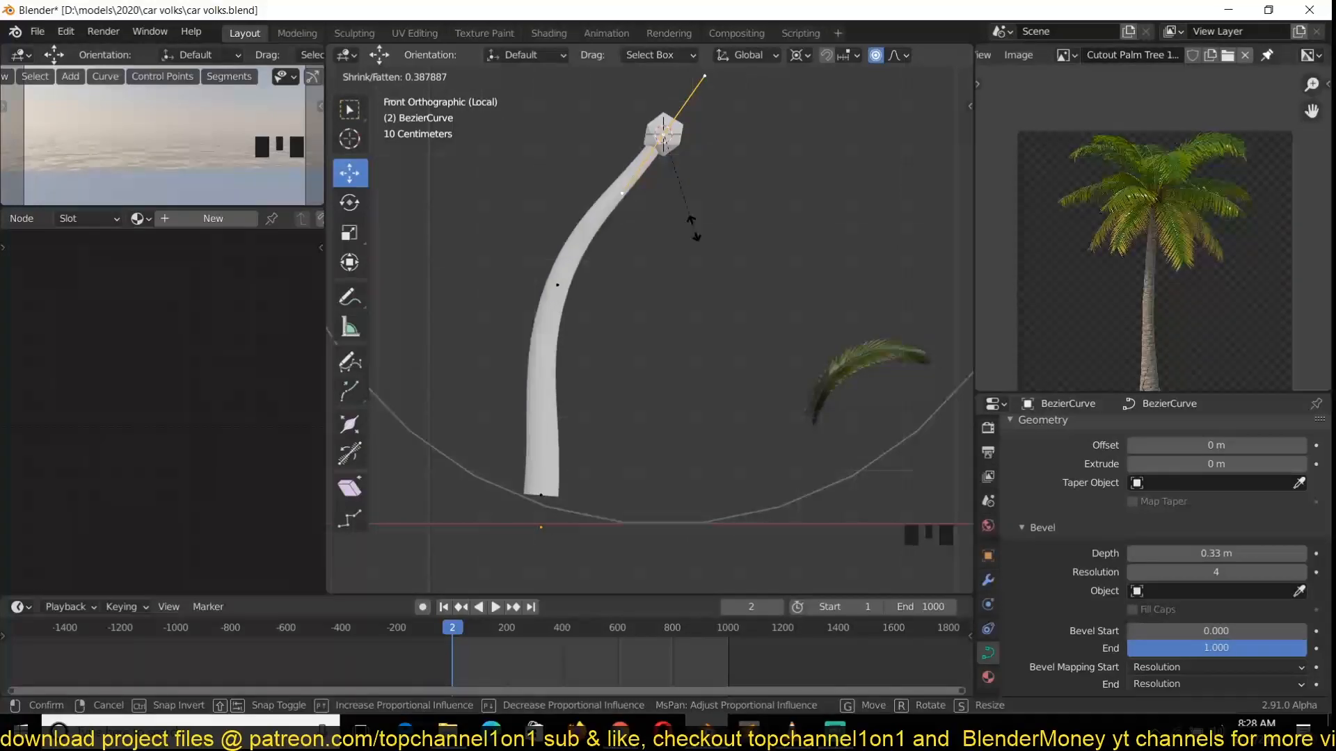
click(687, 209)
Step: Subdivide the lower segment of the trunk curve between its base and middle control points
key(Tab)
key(grave)
middle_drag(648, 313, 595, 356)
shift+middle_drag(602, 458, 663, 354)
middle_drag(1165, 355, 1150, 262)
scroll(834, 337, up, 5)
key(Tab)
key(grave)
click(568, 399)
click(568, 398)
key(KP_1)
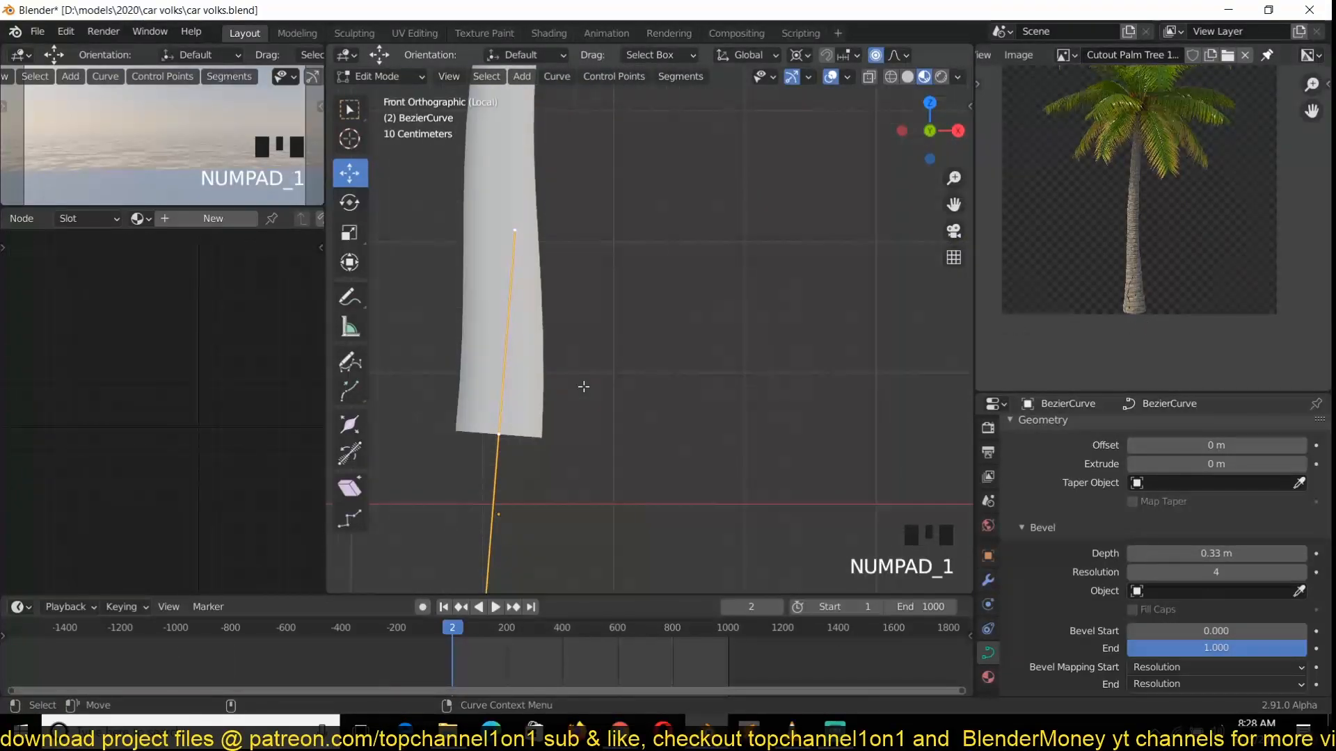
scroll(583, 386, down, 3)
scroll(598, 244, down, 2)
shift+click(609, 158)
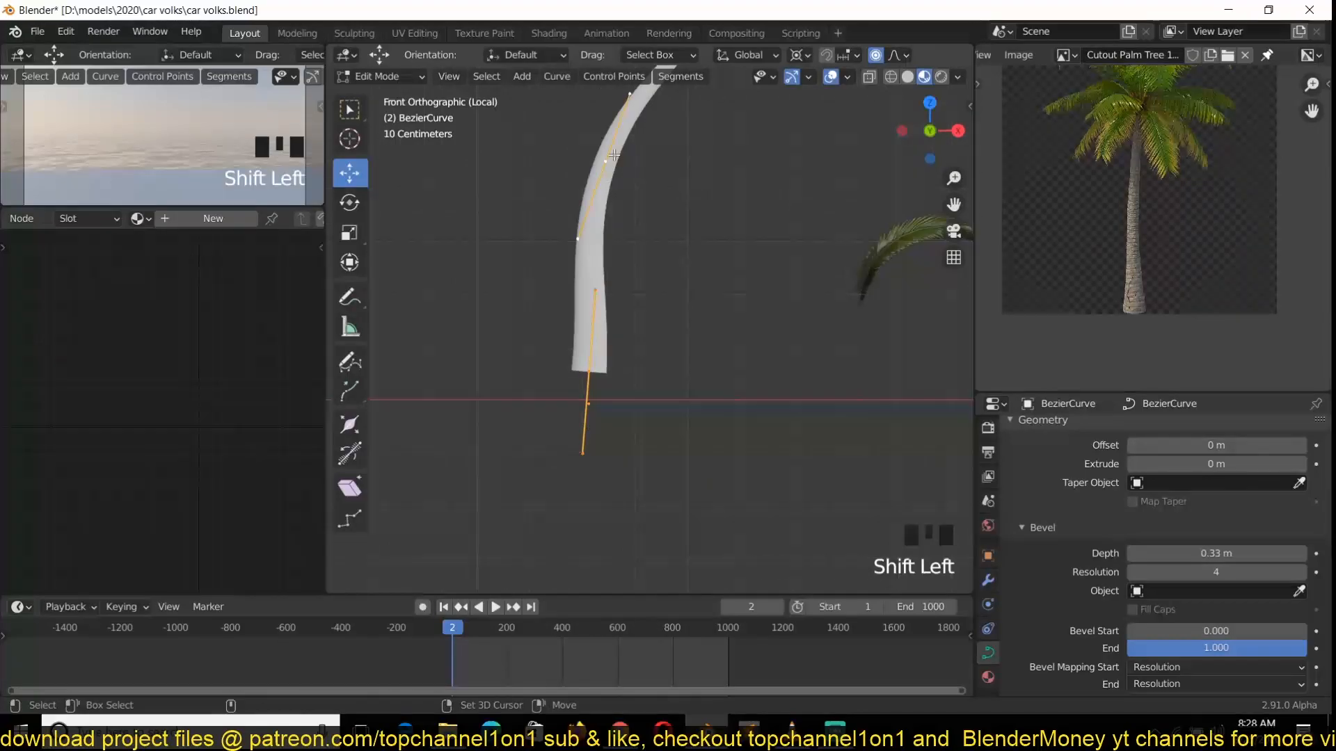
right_click(609, 158)
click(609, 158)
Step: Change the transform pivot point and flare the trunk's base point with Shrink/Fatten to about 2.05, using a limited proportional influence
scroll(584, 365, up, 4)
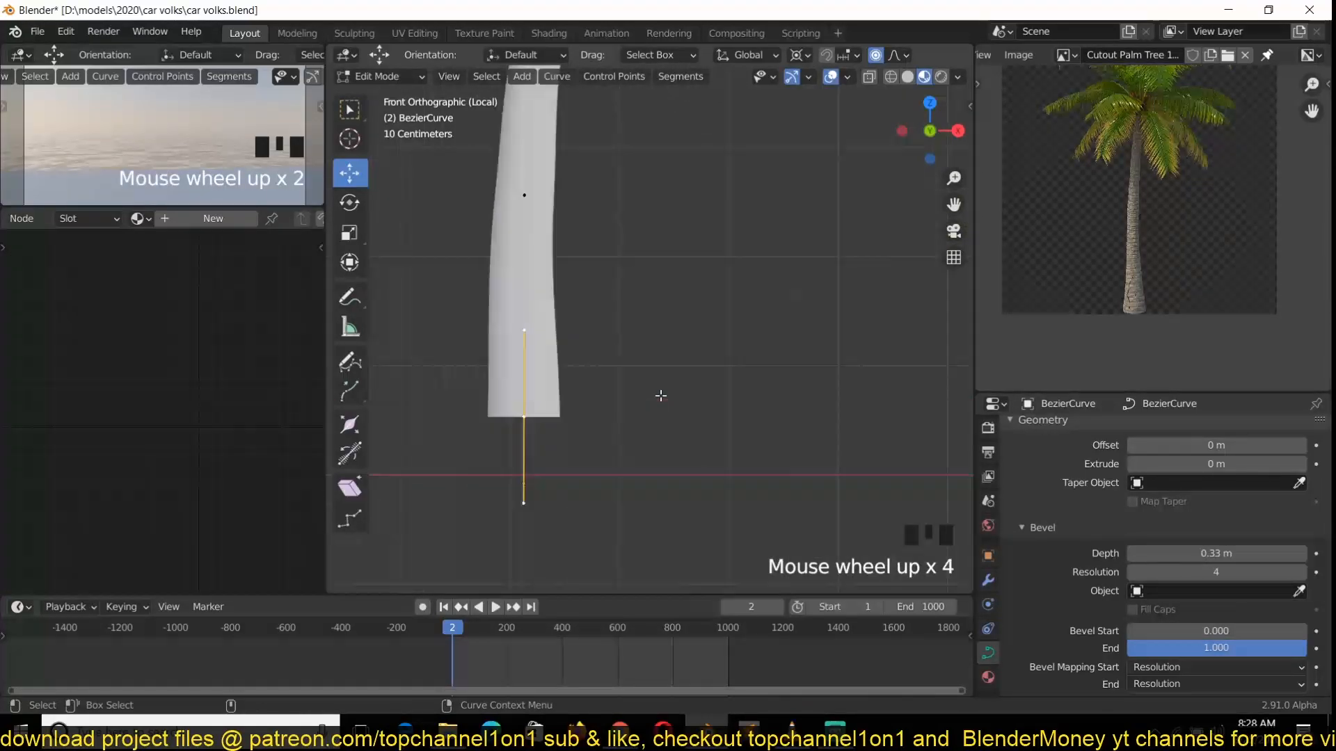
key(alt+s)
click(584, 411)
click(529, 420)
click(527, 420)
key(alt+s)
click(660, 438)
key(period)
click(651, 327)
key(alt+s)
scroll(686, 417, up, 5)
scroll(696, 416, up, 1)
scroll(696, 416, down, 8)
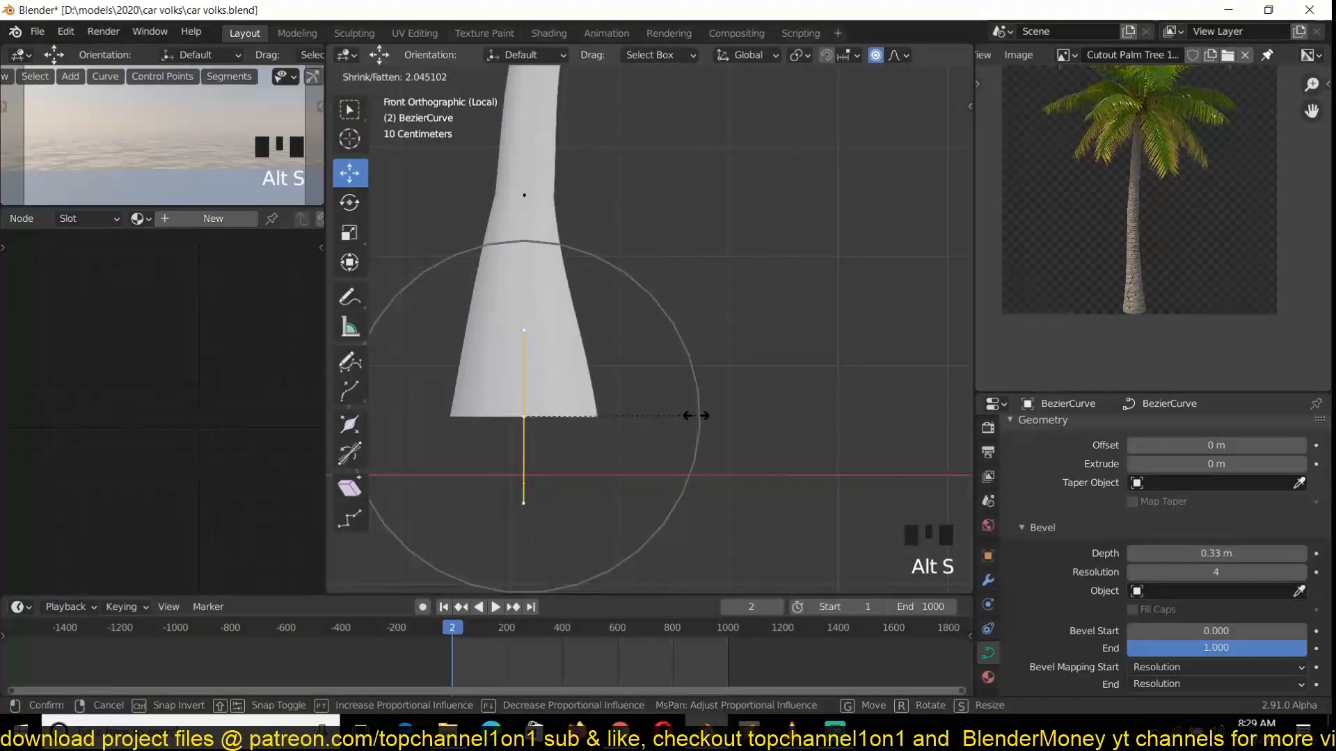
click(697, 415)
Step: Narrow the flared trunk base slightly with Shrink/Fatten
key(Tab)
scroll(648, 328, down, 5)
scroll(647, 329, down, 1)
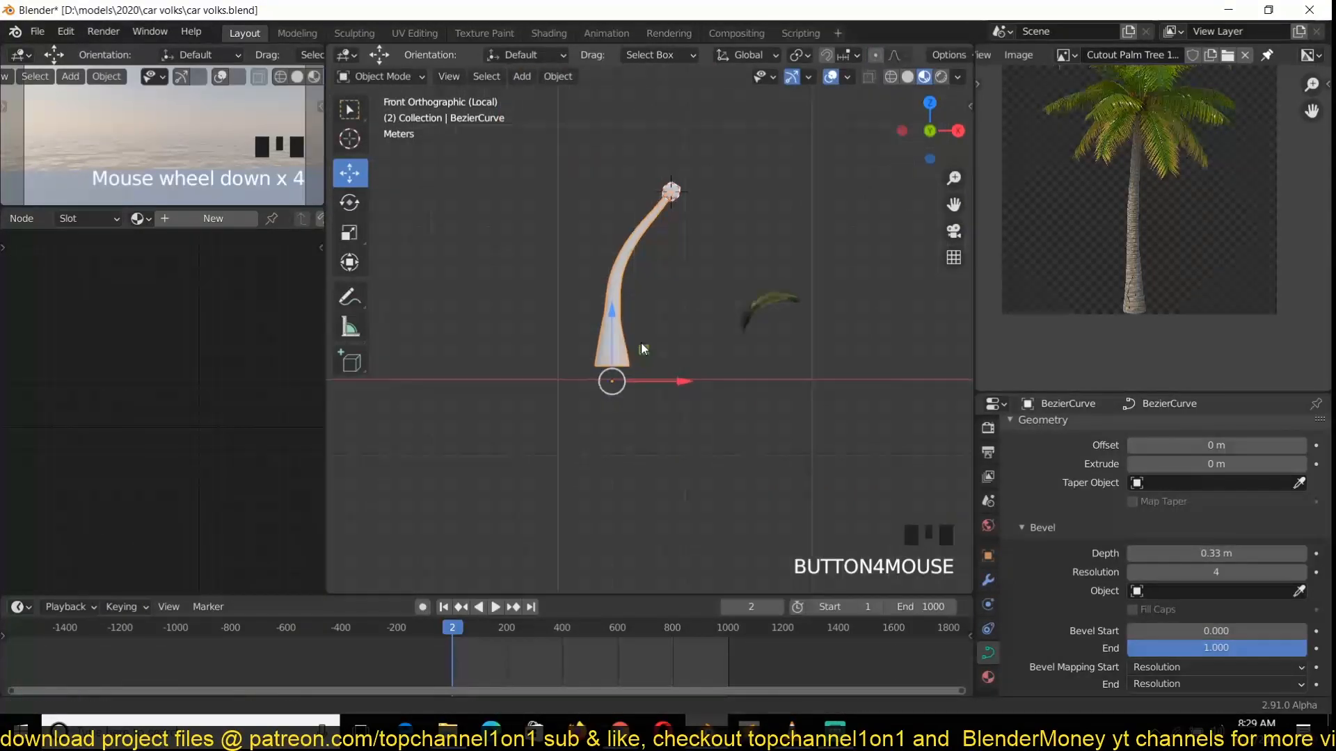
scroll(641, 331, up, 4)
key(Tab)
key(alt+s)
click(649, 433)
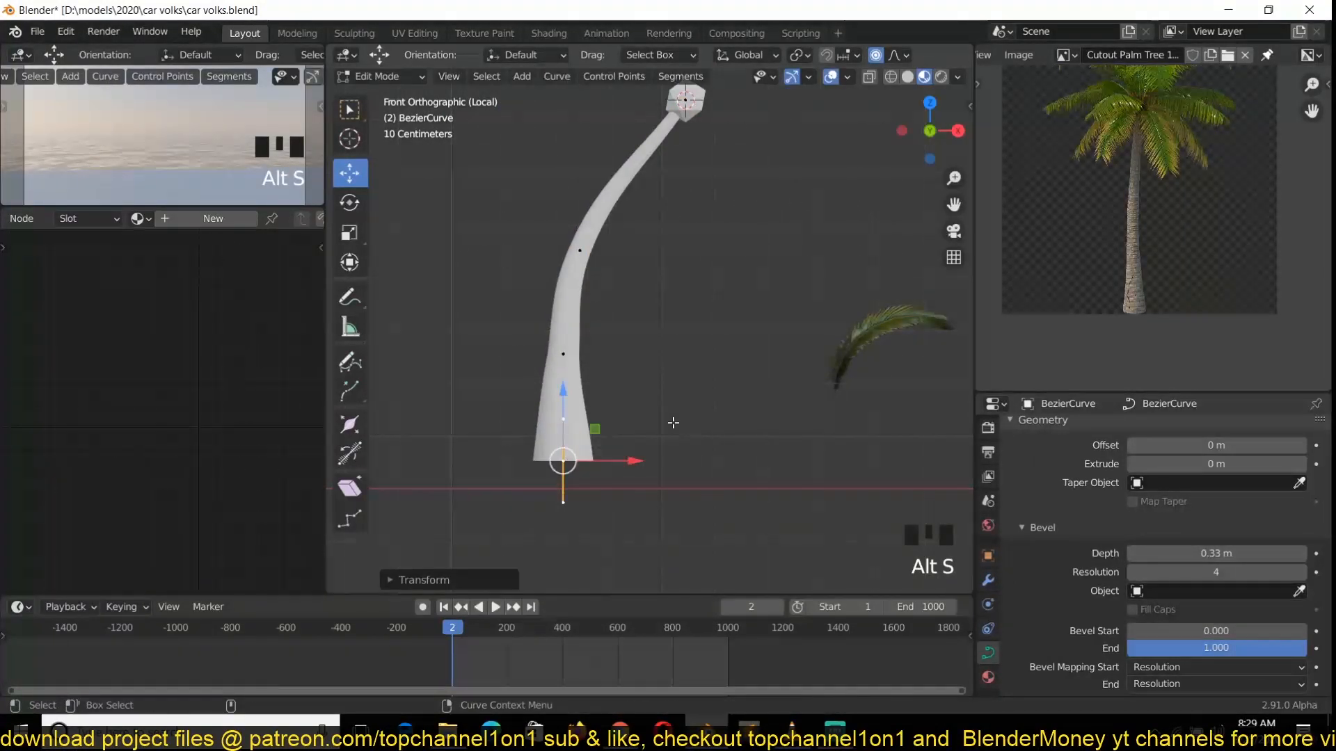
Step: Switch the viewport to Solid shading in Object Mode to show the trunk without materials
key(Tab)
scroll(637, 276, down, 2)
key(z)
click(755, 267)
key(z)
click(536, 274)
key(z)
click(710, 271)
shift+middle_drag(734, 294, 721, 324)
scroll(716, 322, up, 4)
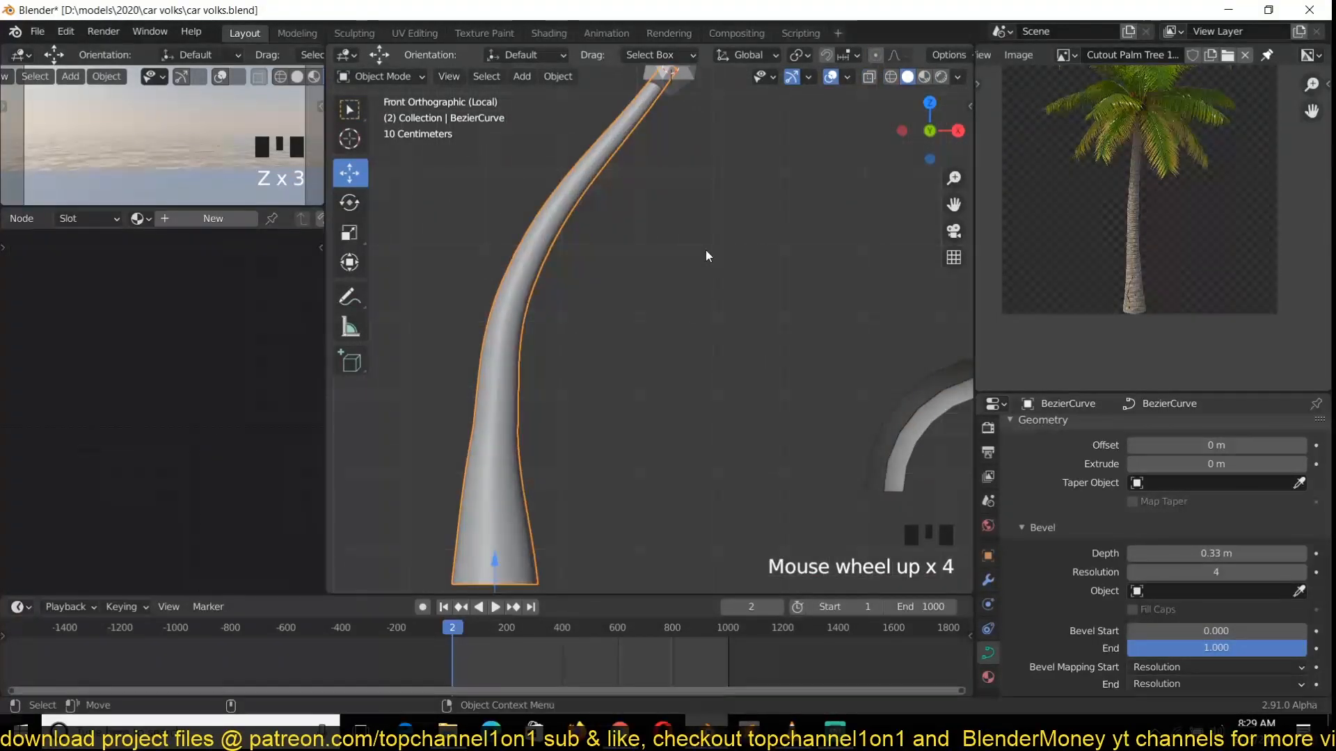
Step: Add a particle system of type Hair to the ico sphere at the trunk's top
shift+middle_drag(706, 249, 670, 373)
click(661, 198)
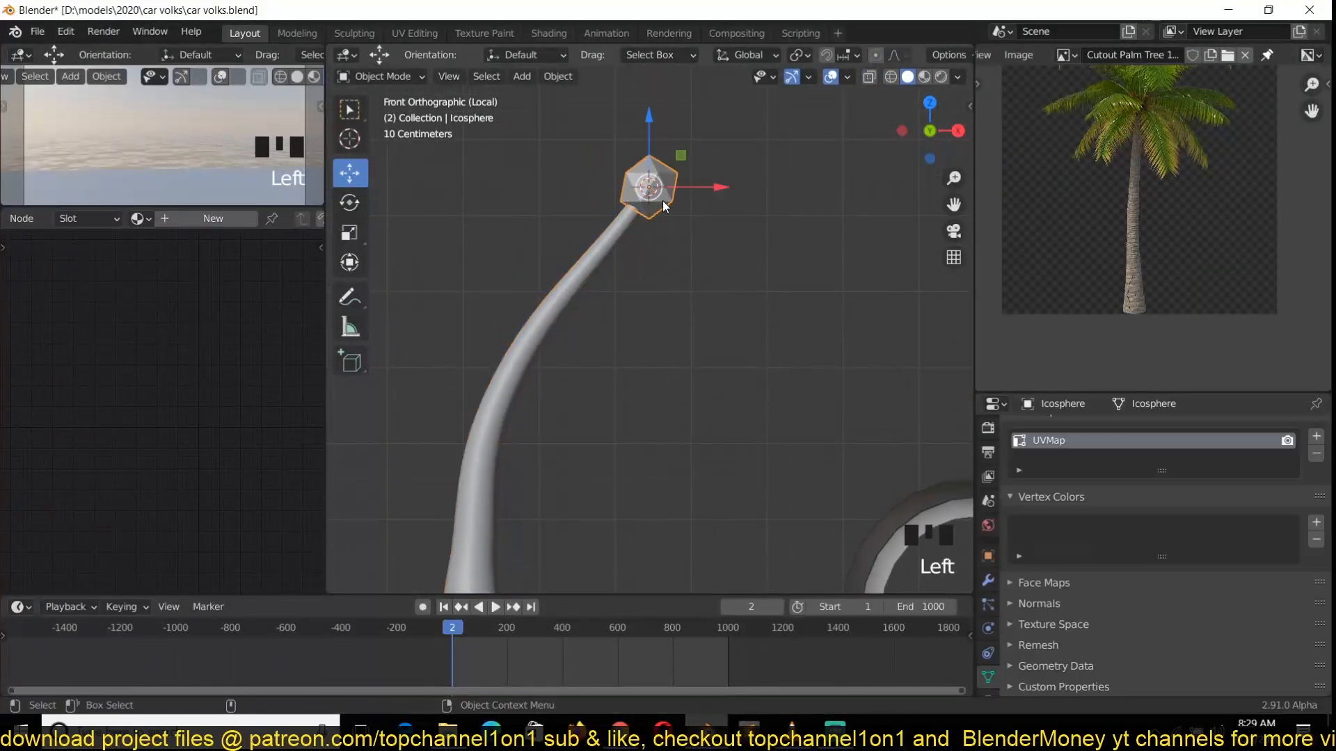
click(989, 605)
click(1317, 431)
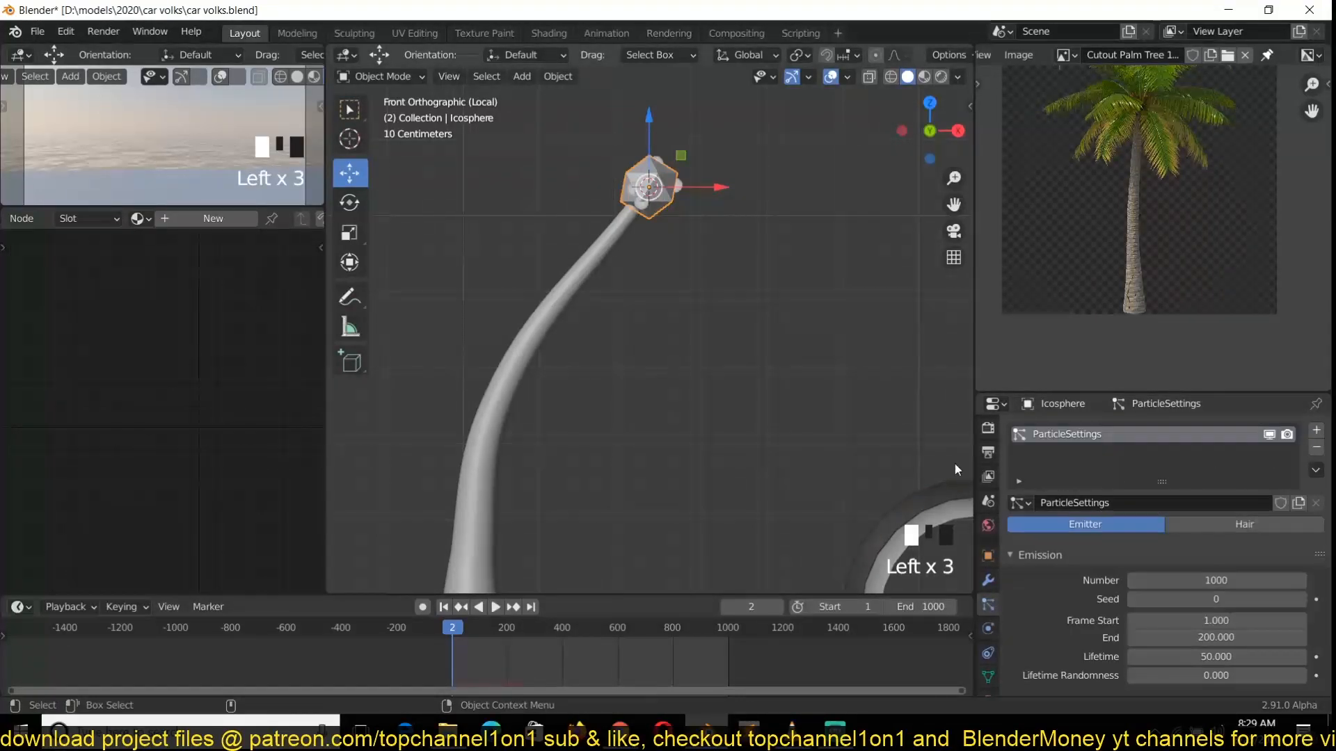
click(1218, 525)
click(1218, 525)
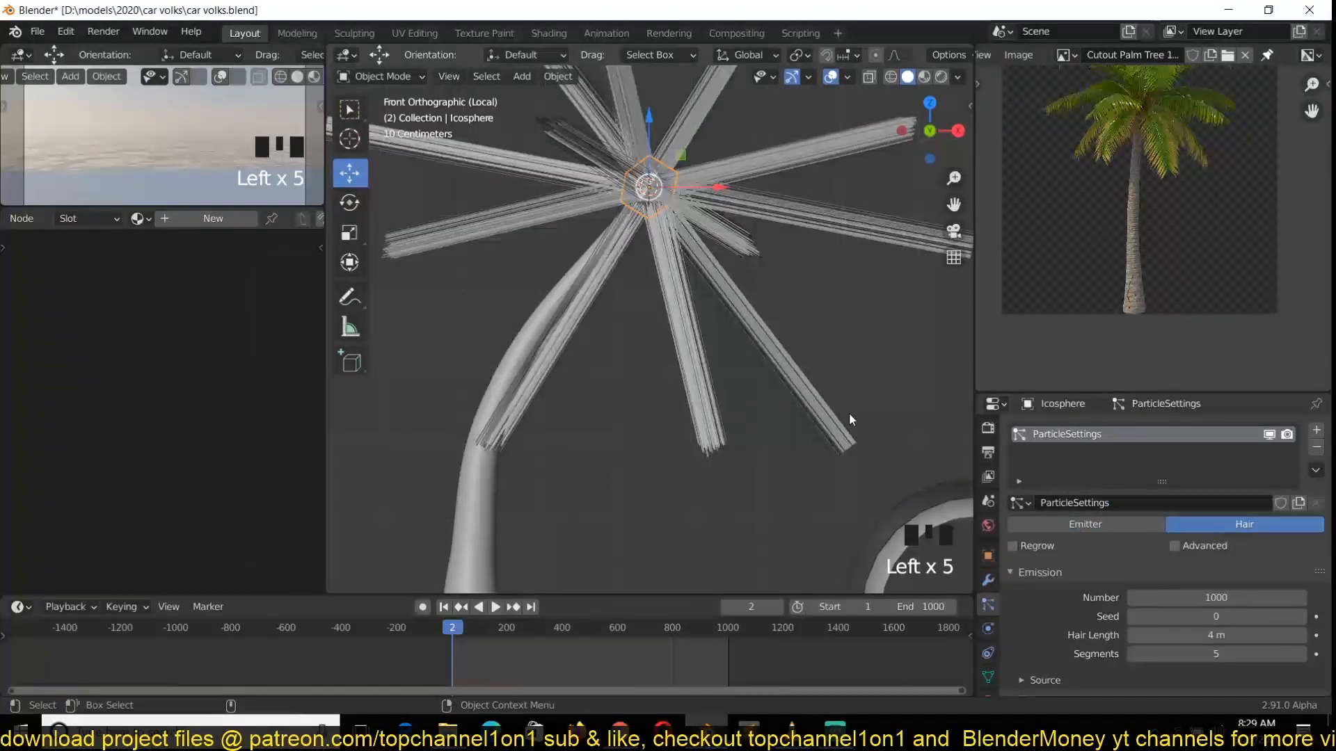
Step: Enable the Advanced hair particle options and collapse the emission settings
scroll(1124, 571, down, 5)
scroll(1155, 508, up, 4)
click(1038, 550)
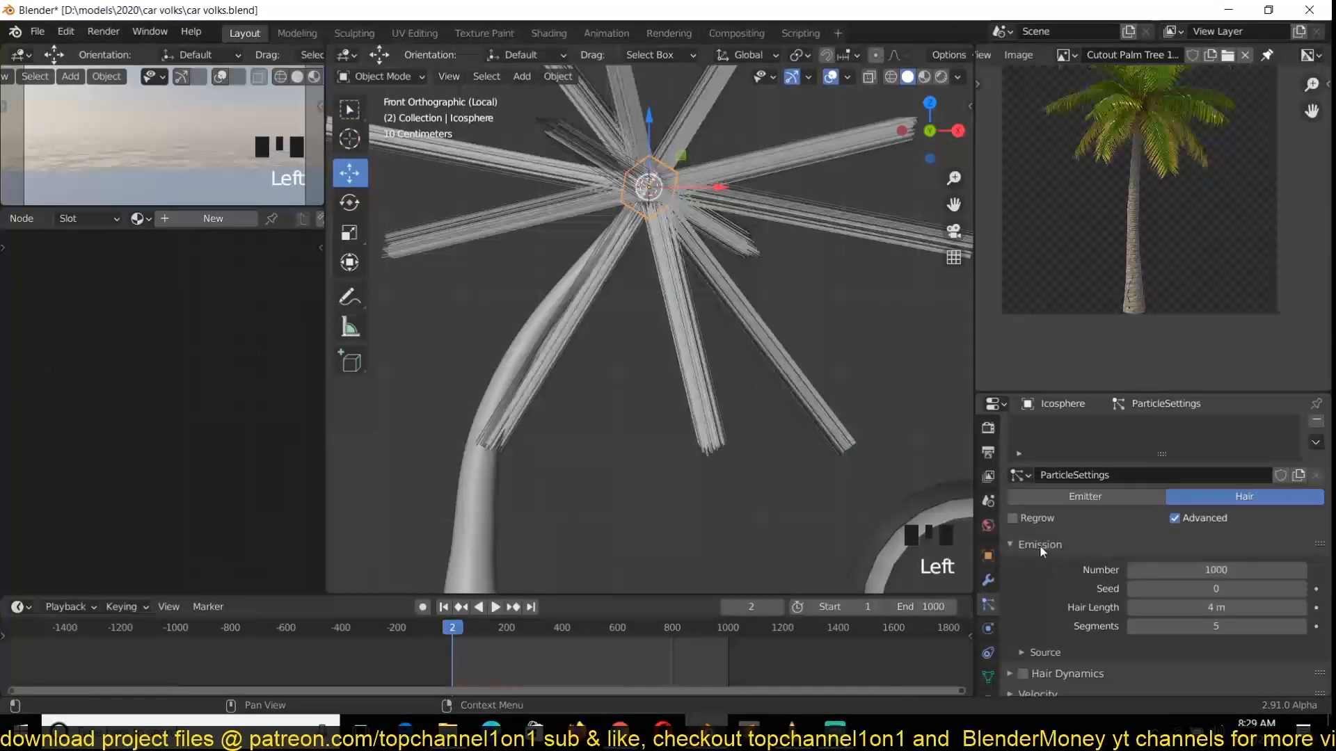
scroll(1054, 565, down, 3)
scroll(909, 521, down, 4)
Step: Set the ico sphere's hair particles to render as Object
click(808, 414)
click(738, 249)
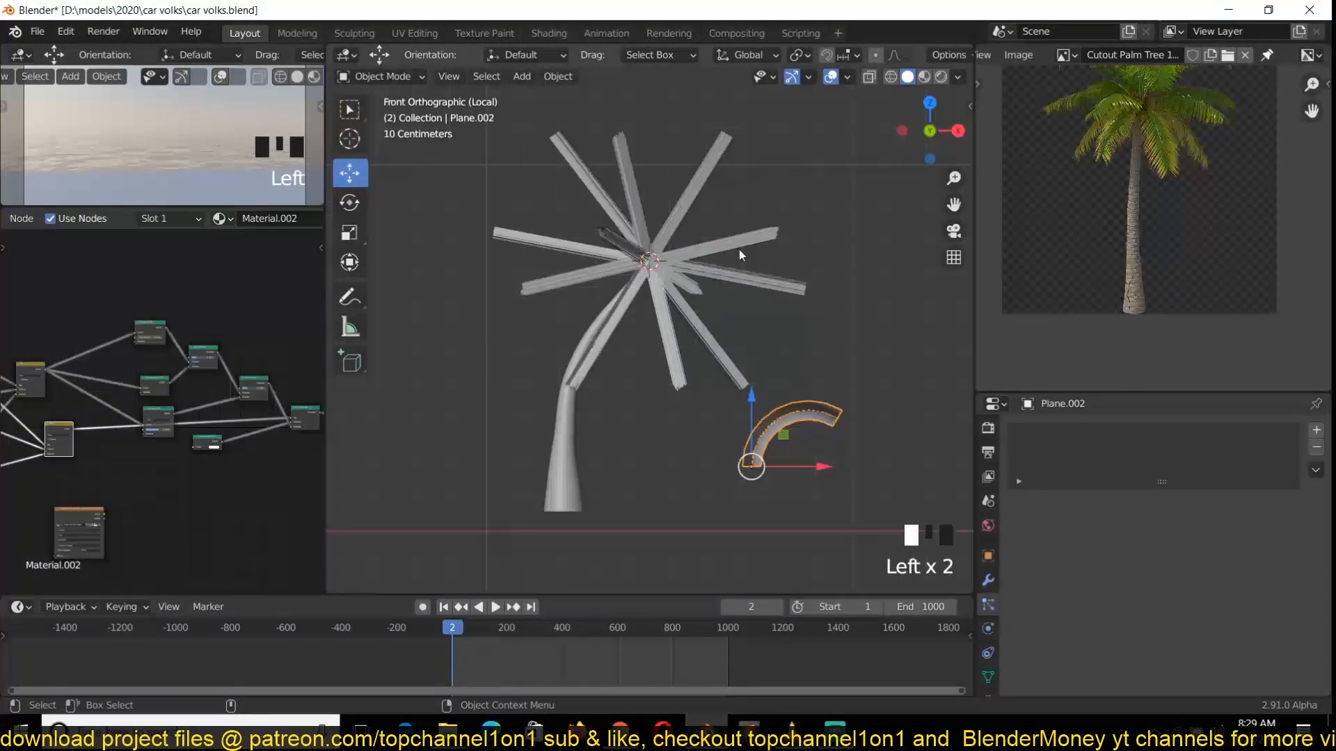
click(828, 322)
click(779, 299)
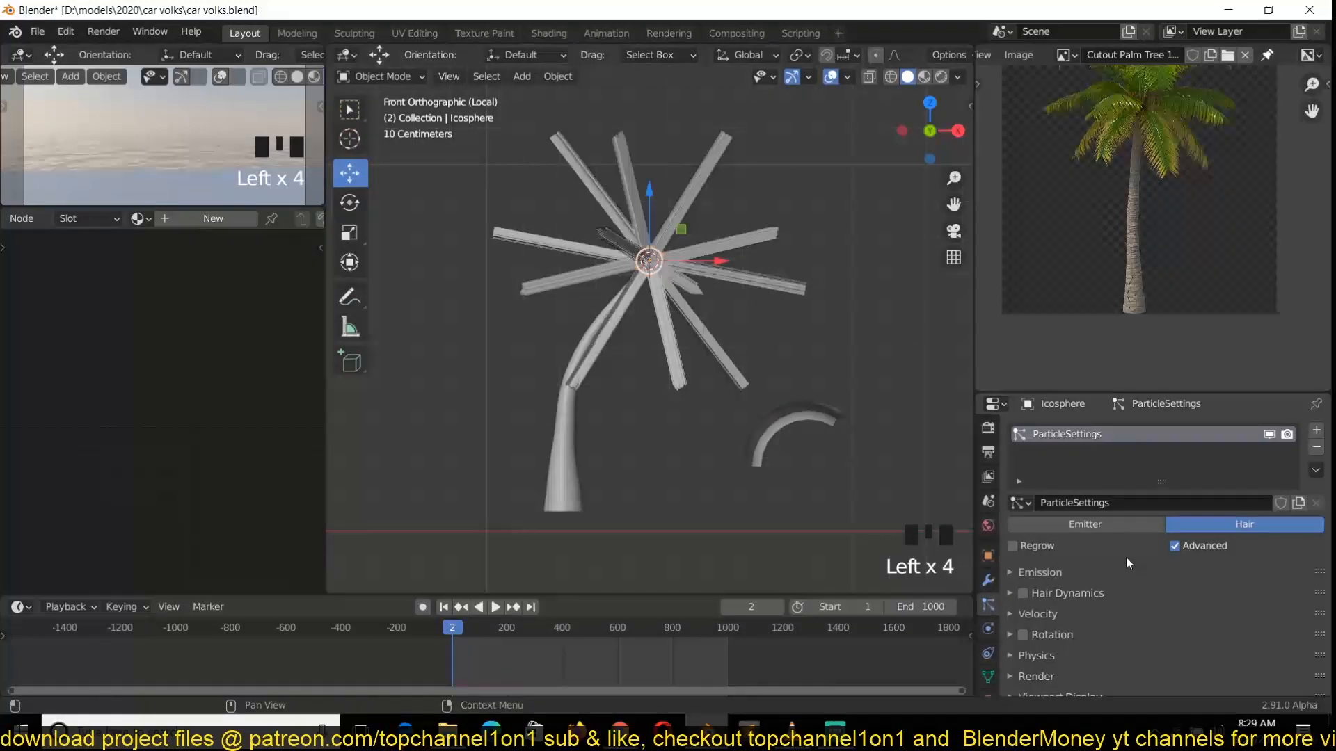
scroll(1126, 558, down, 2)
scroll(1053, 638, down, 5)
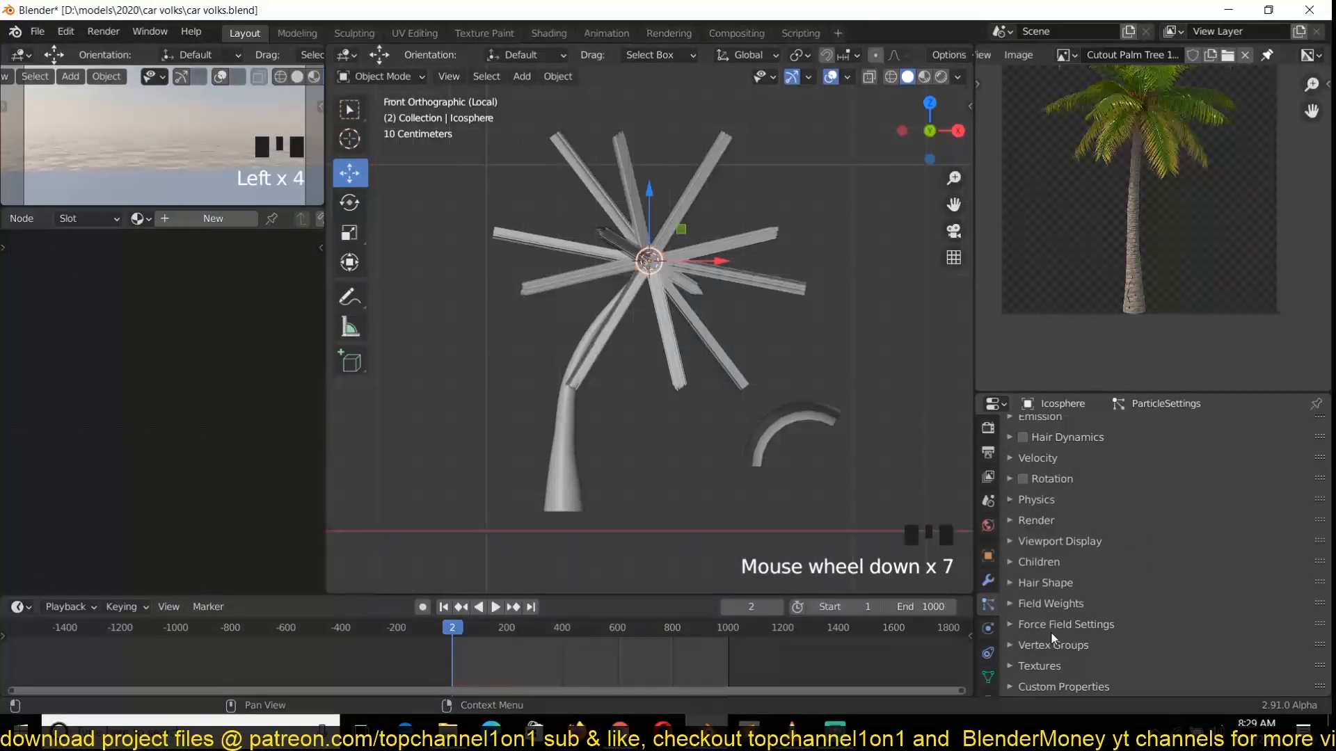
click(1059, 528)
click(1187, 547)
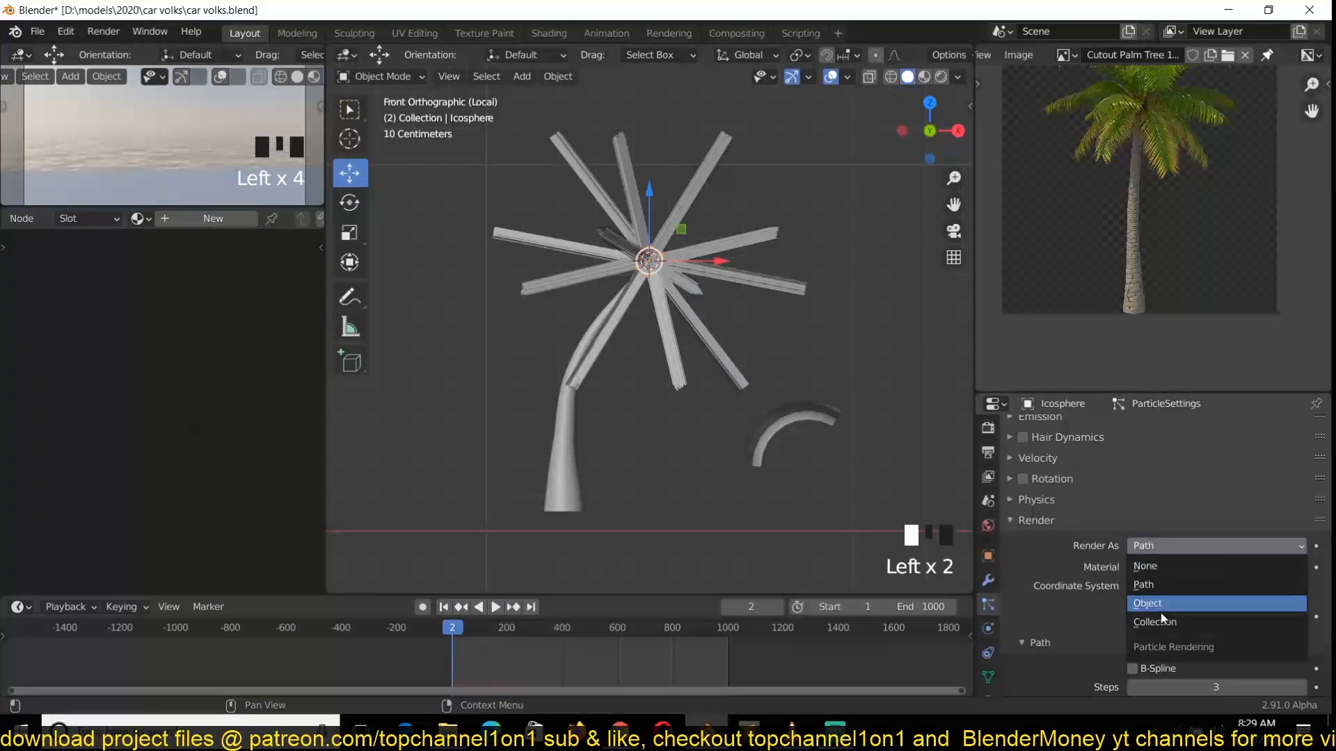
click(1180, 606)
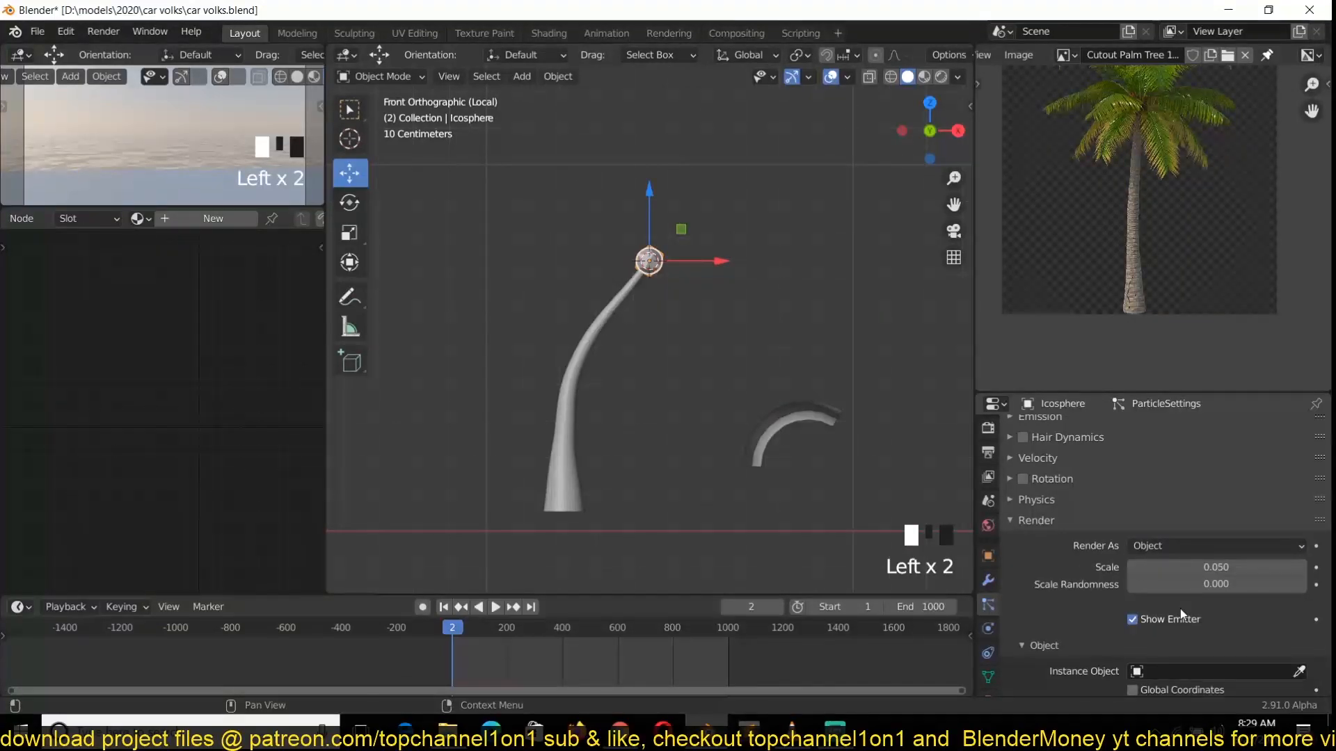
Step: Pick the curved leaf plane, Plane.002, as the instance object for the hair particles
click(1298, 672)
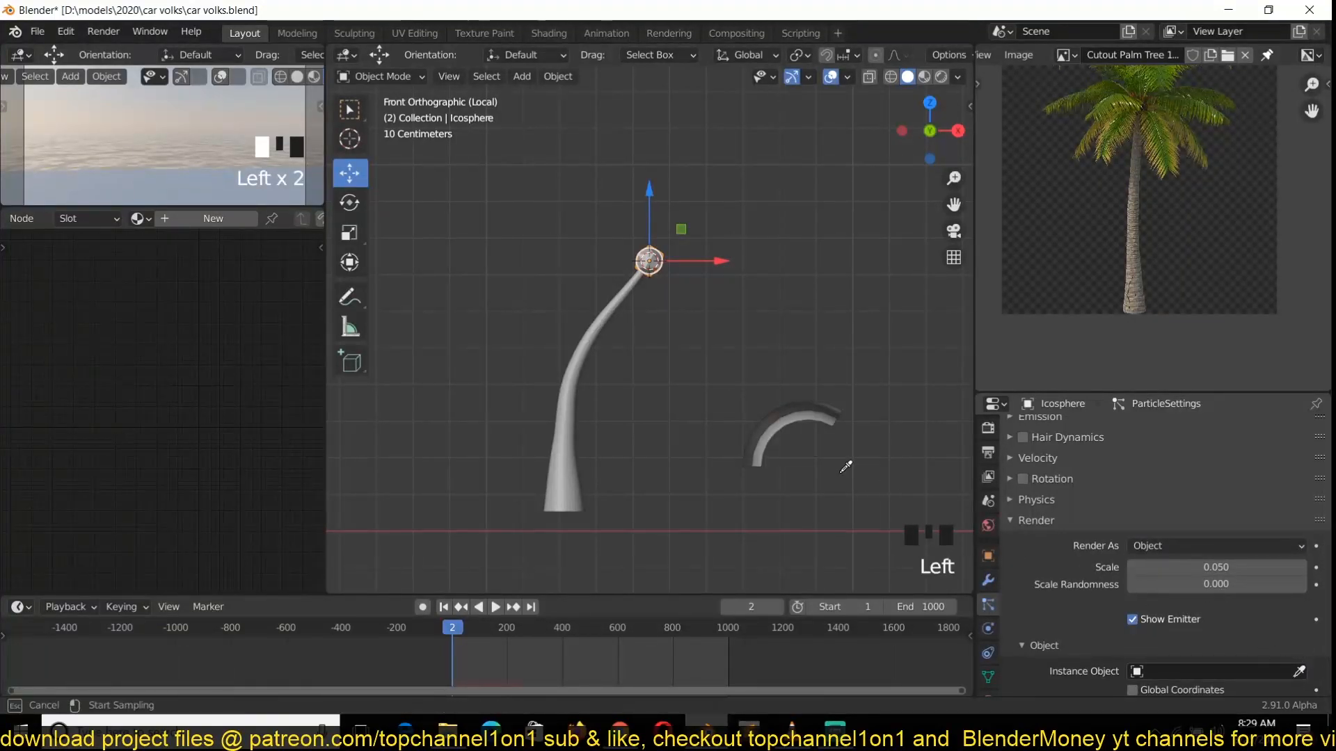
click(809, 418)
scroll(610, 227, up, 3)
scroll(712, 459, down, 3)
scroll(719, 360, up, 2)
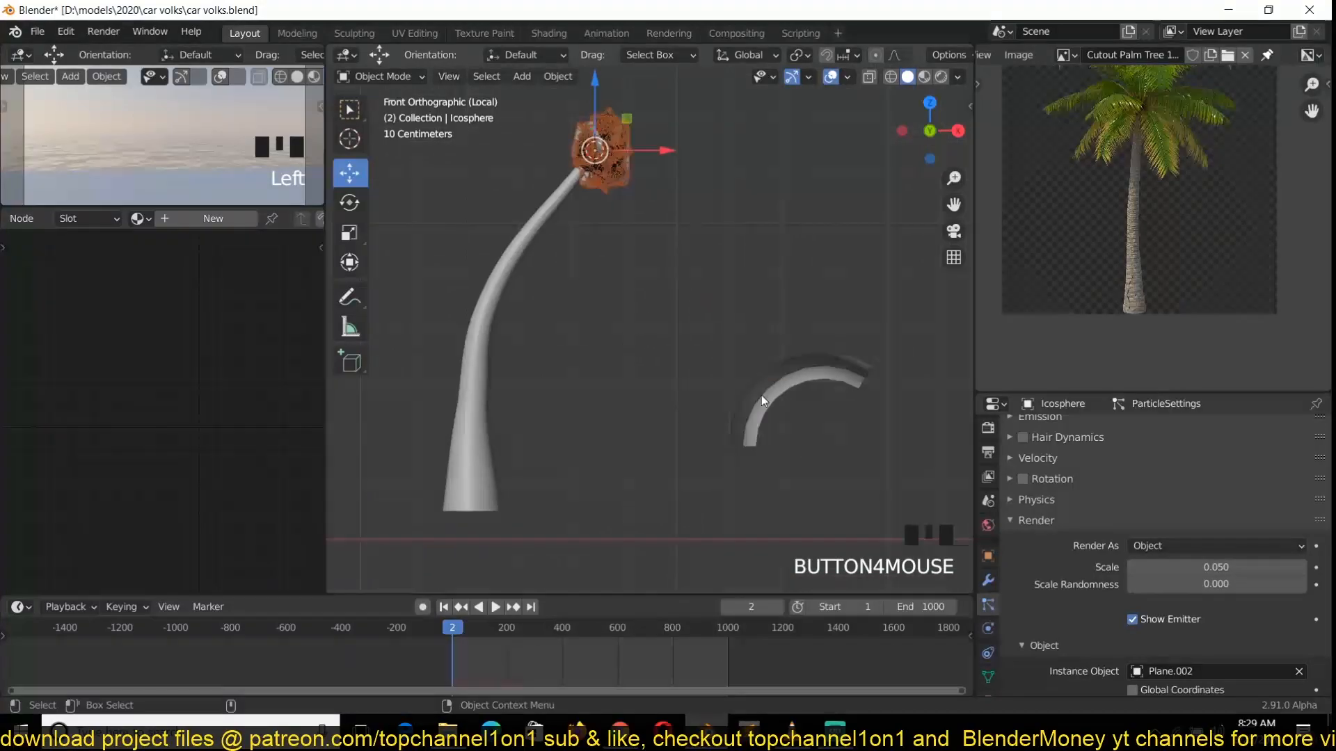
Step: Display the scene in Material Preview to show the textured leaves around the ico sphere
click(761, 444)
shift+middle_drag(594, 155, 529, 378)
scroll(529, 378, up, 5)
shift+middle_drag(470, 410, 669, 352)
scroll(670, 352, down, 2)
click(576, 334)
middle_drag(575, 334, 586, 353)
scroll(771, 211, up, 3)
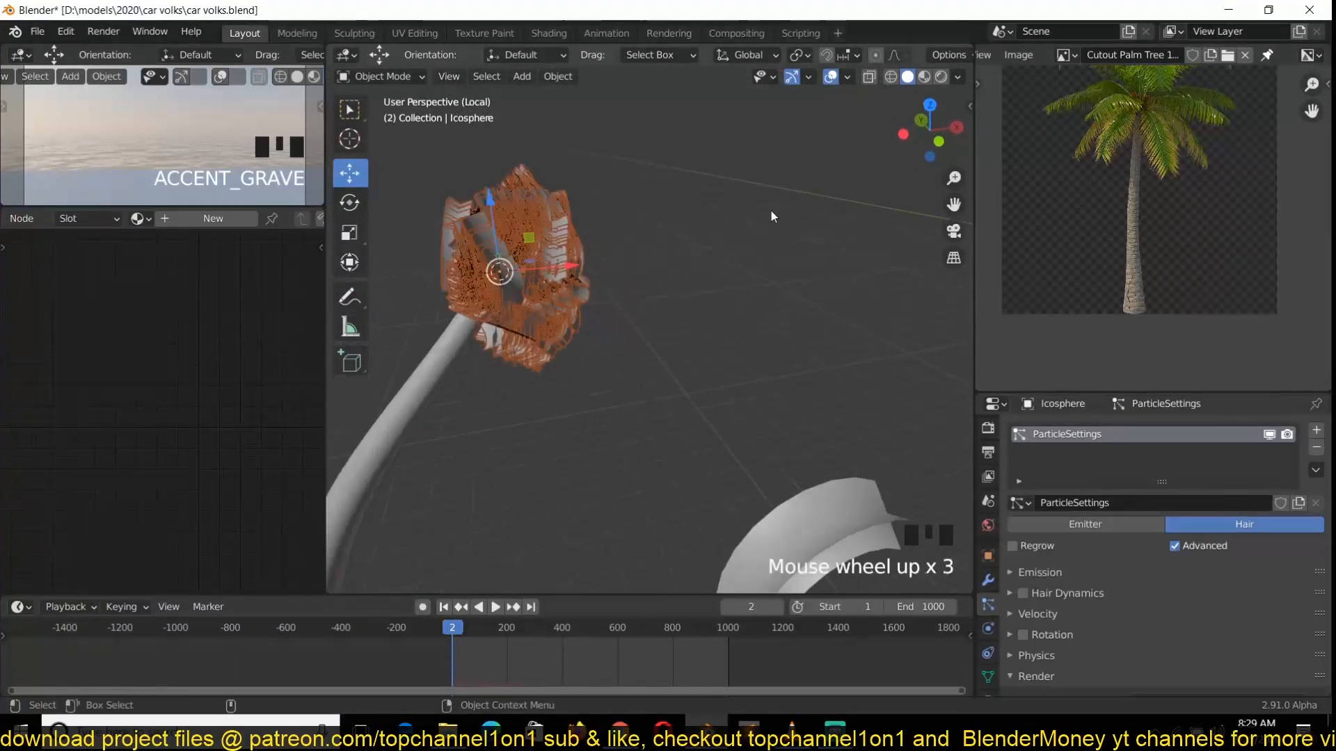
click(925, 77)
click(674, 244)
middle_drag(674, 245, 549, 278)
scroll(702, 337, up, 3)
key(grave)
click(630, 376)
scroll(1111, 567, up, 4)
Step: Set the number of emitted hair particles to 50
click(1059, 572)
double_click(1191, 597)
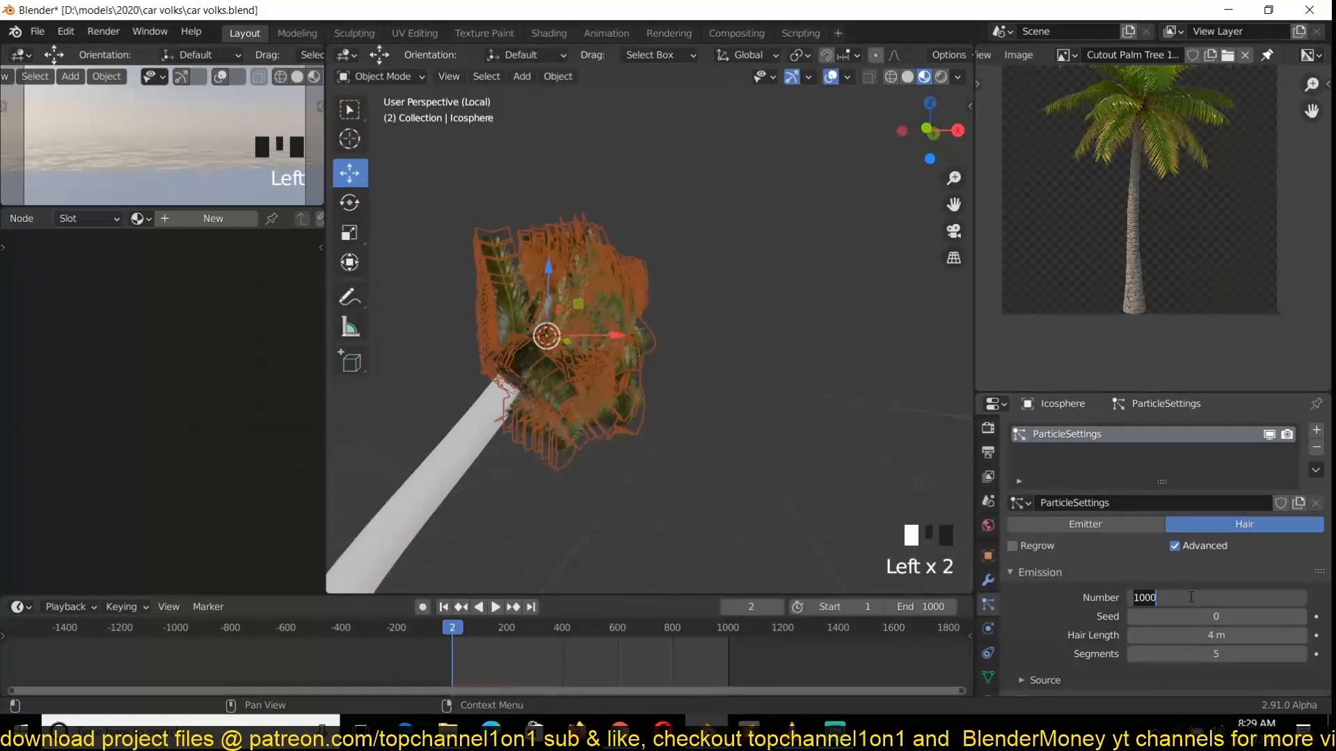
text(50)
key(Return)
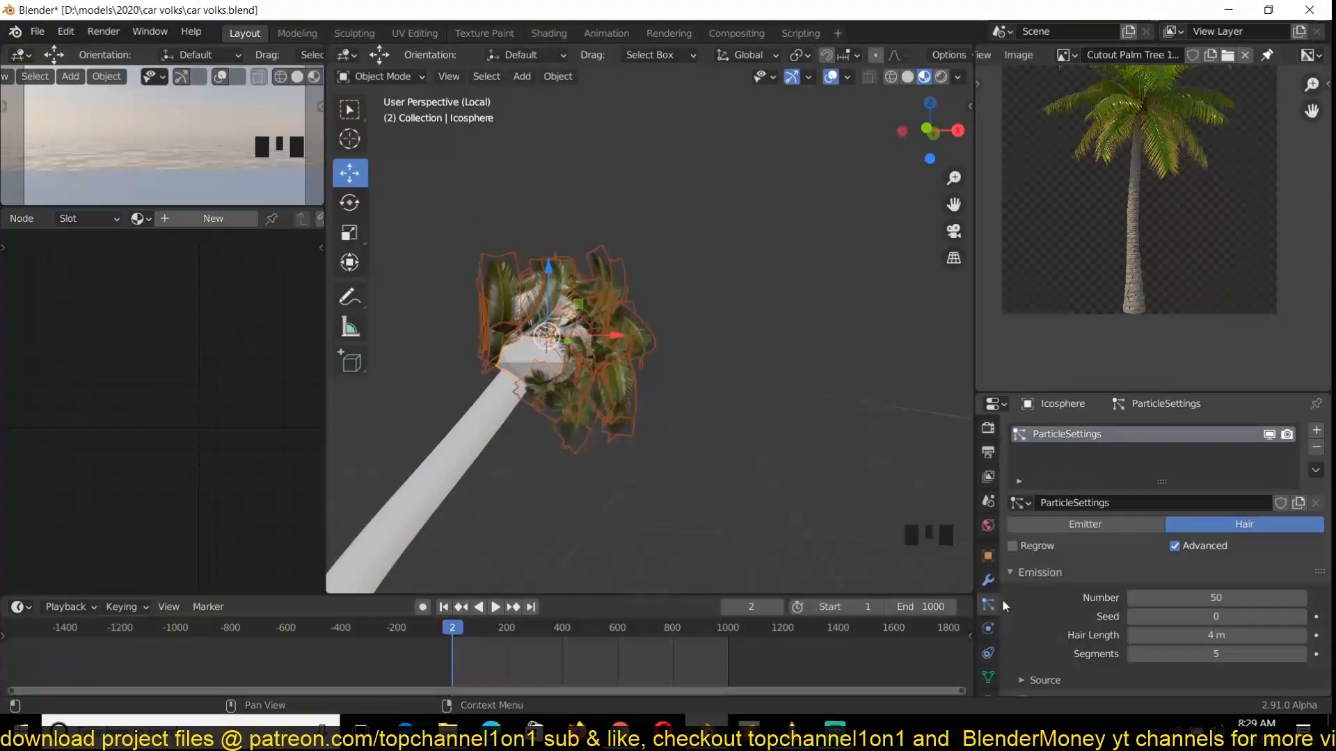
Step: Increase the hair length to 9.99 m and check the crown's shape from the front view
scroll(1178, 609, down, 4)
drag(1209, 526, 1279, 526)
key(alt+a)
key(grave)
scroll(679, 470, down, 9)
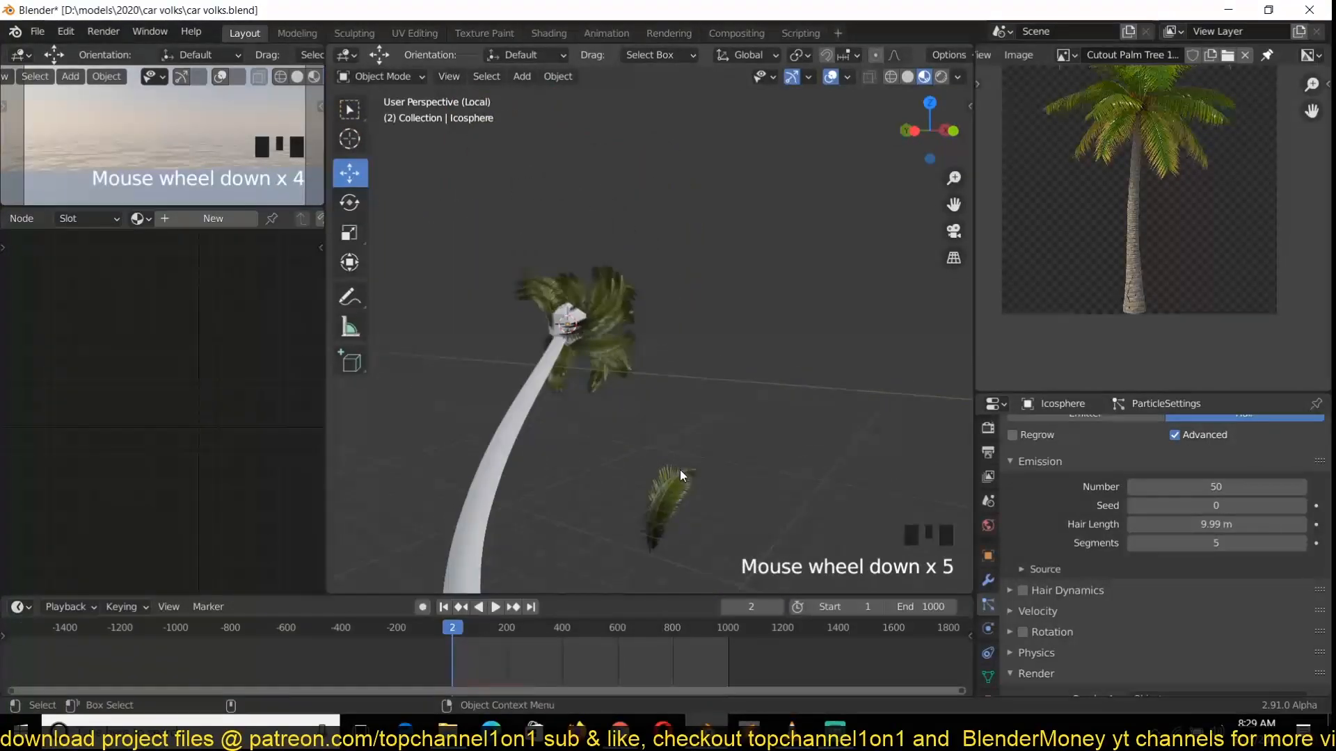
key(KP_1)
key(KP_1)
key(KP_1)
scroll(579, 456, up, 9)
scroll(587, 446, down, 6)
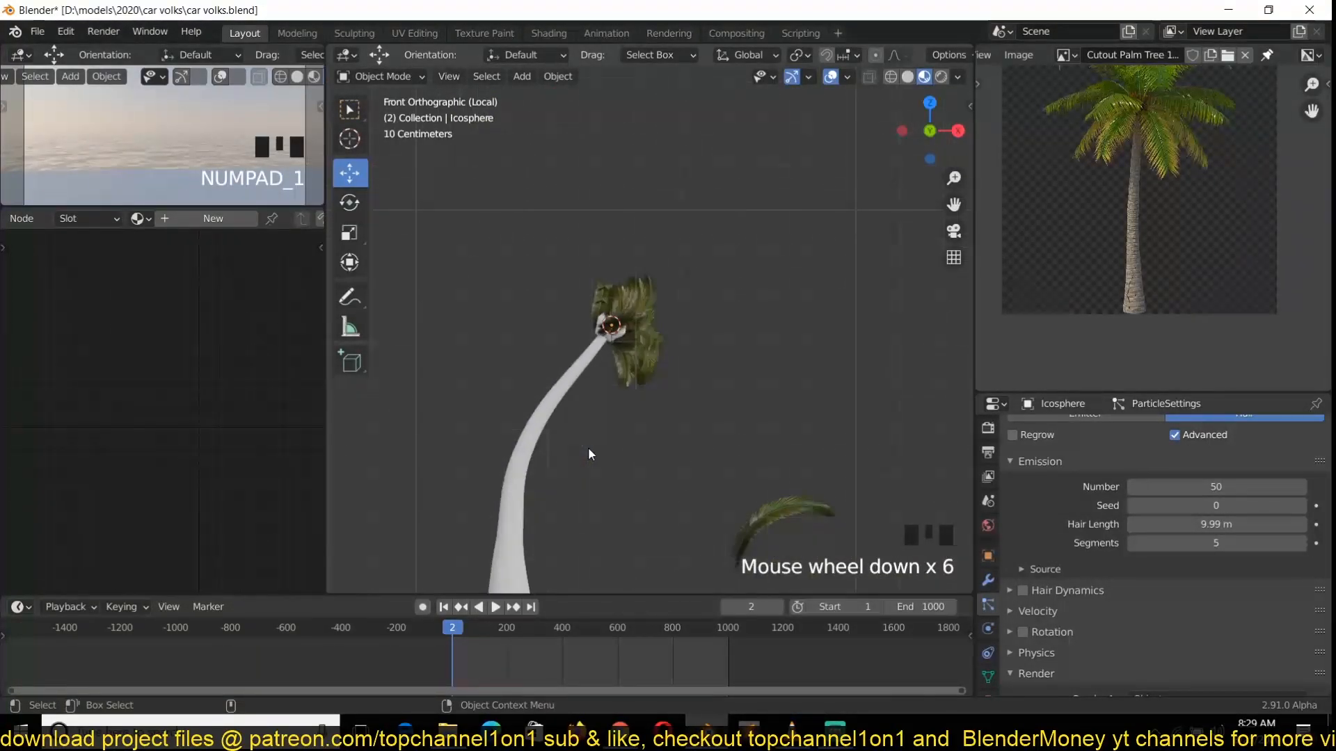
scroll(591, 438, up, 5)
scroll(1155, 615, down, 4)
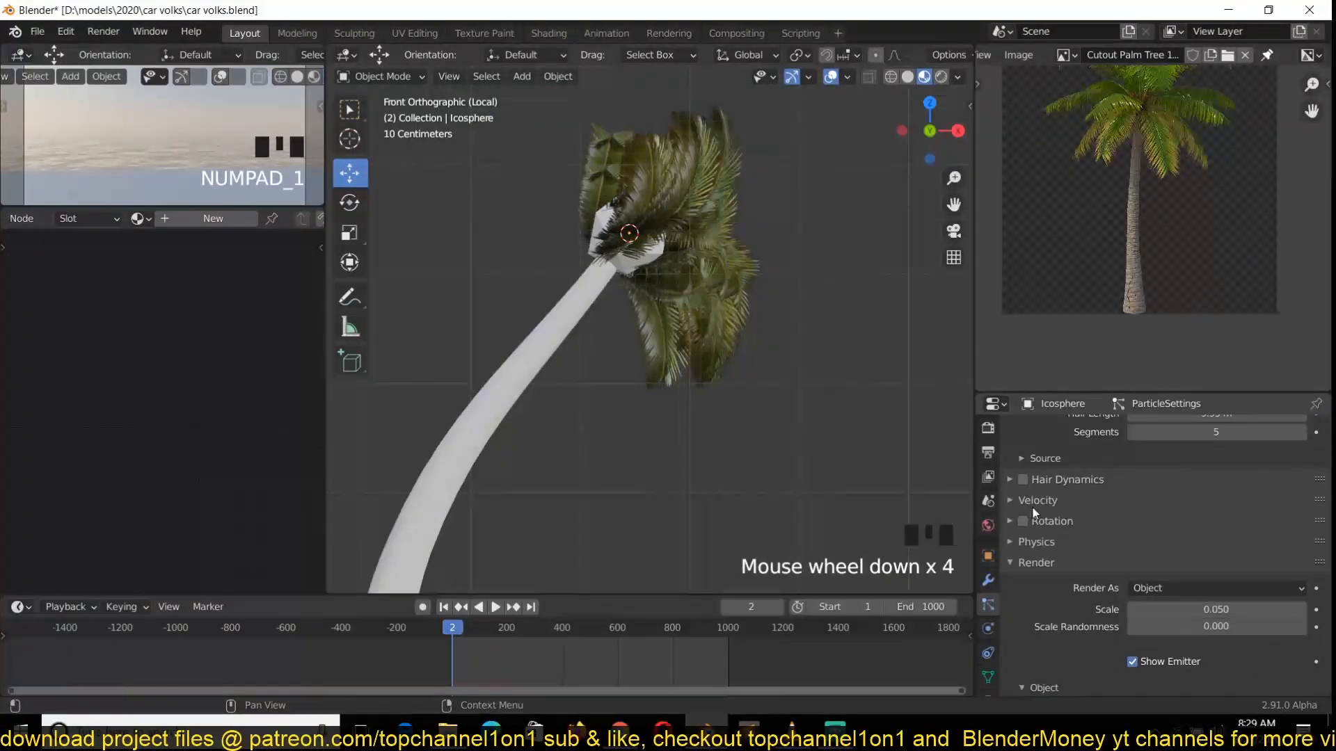
Step: Hide the ico sphere's particle system in both the viewport and renders
scroll(800, 437, down, 3)
click(552, 378)
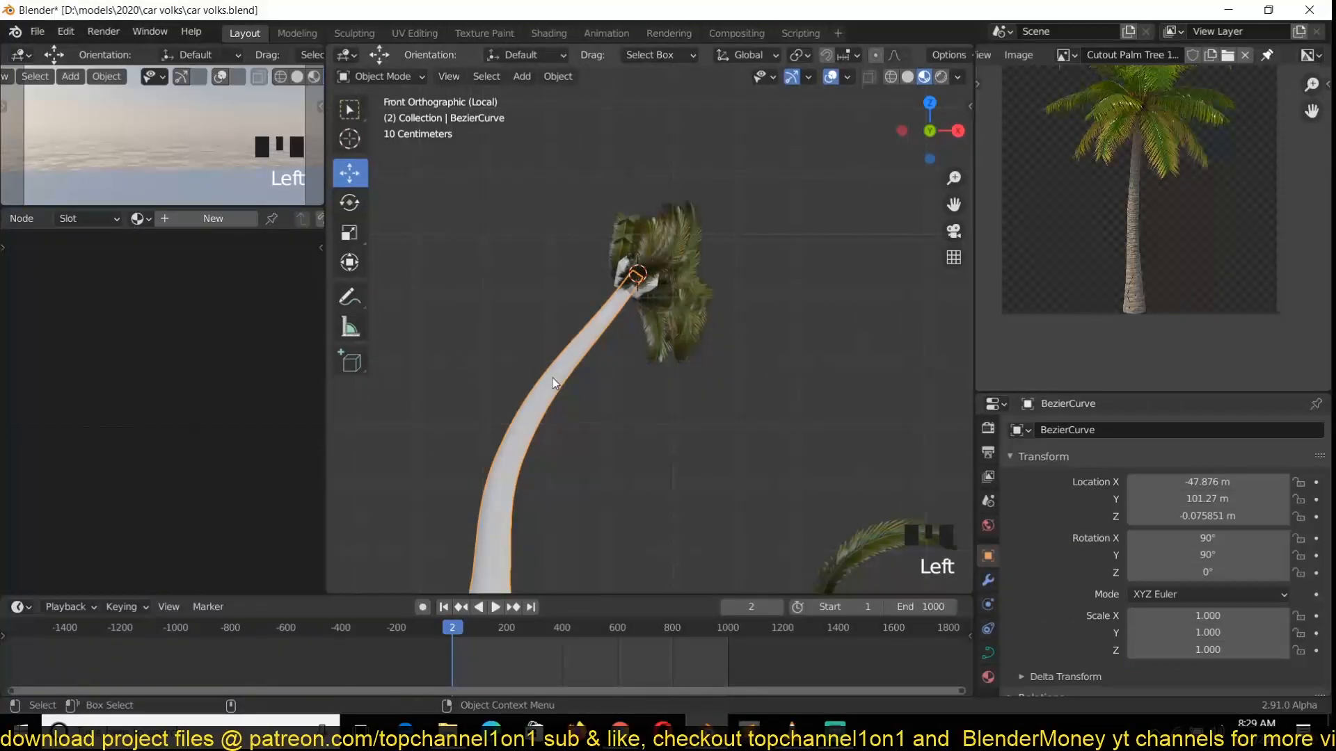
scroll(605, 338, up, 6)
click(653, 198)
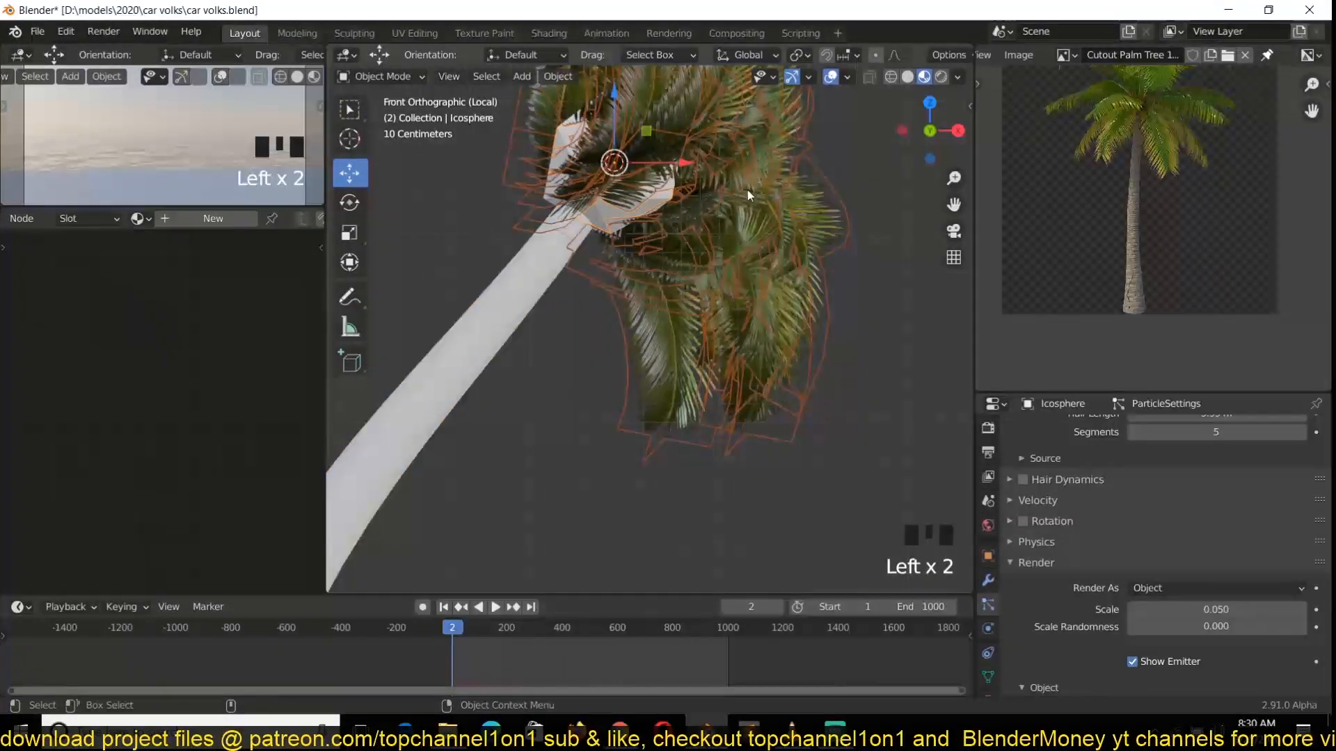
click(988, 580)
click(988, 580)
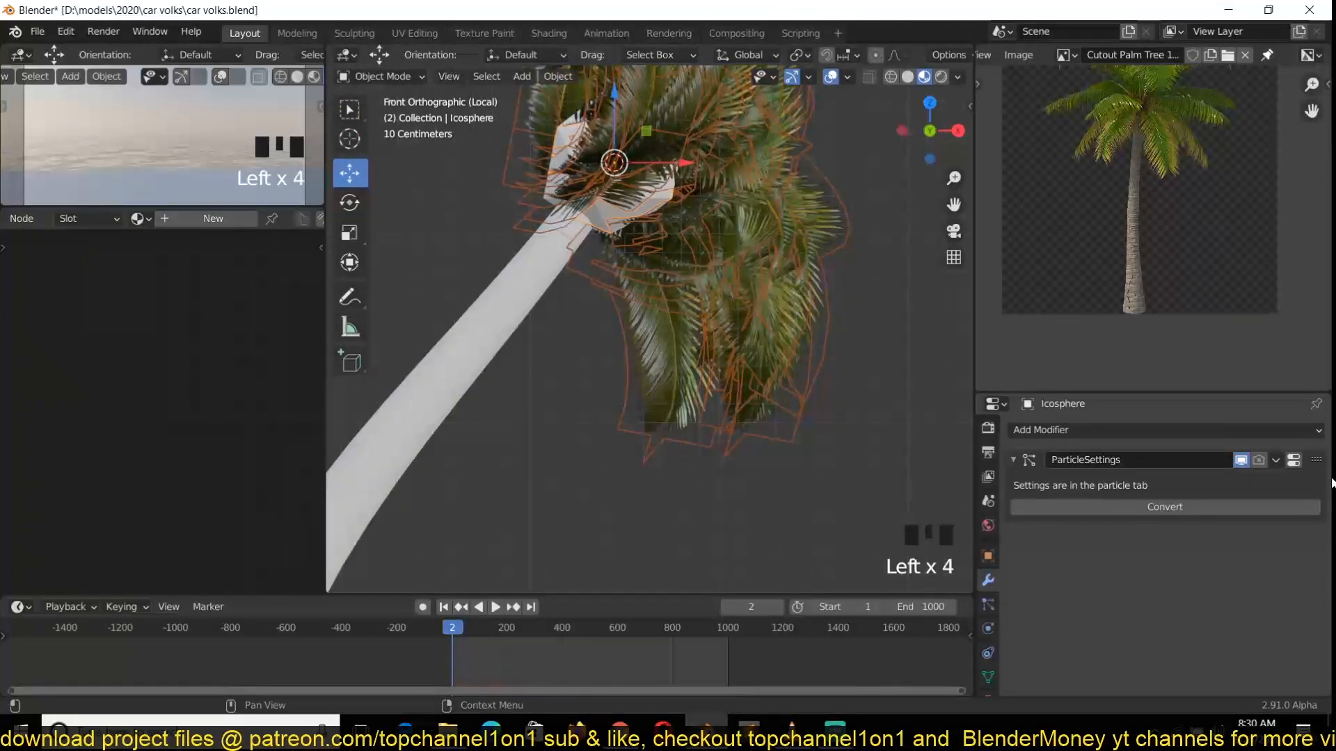
click(1242, 461)
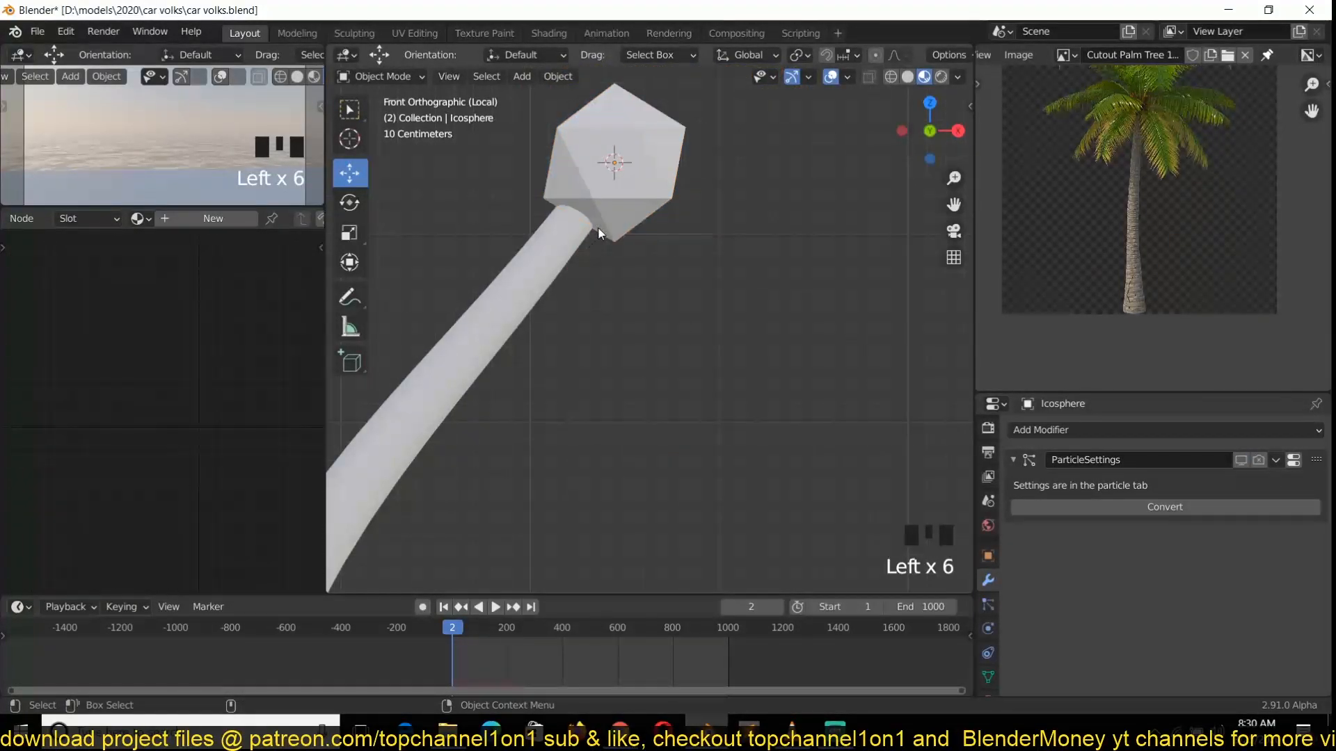
Step: In wireframe display, parent the ico sphere to the trunk curve with the Vertex option
key(z)
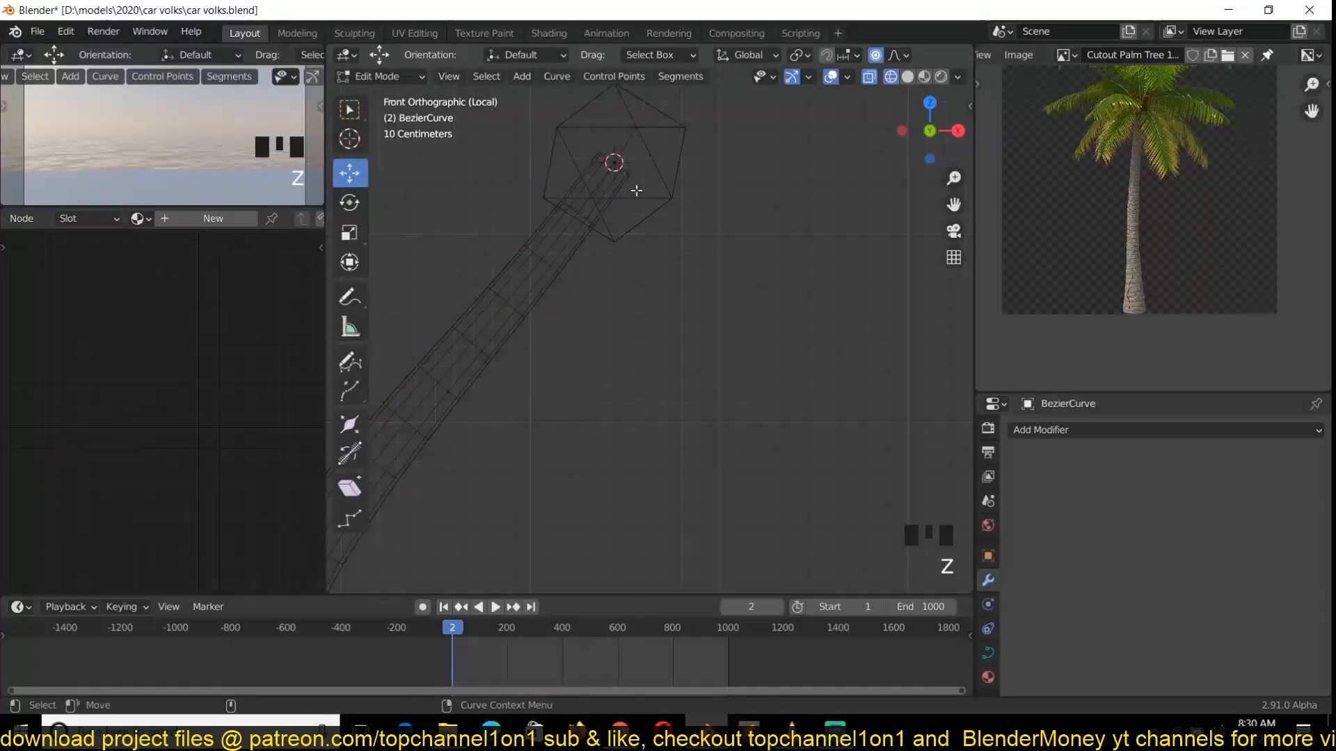
click(611, 166)
key(Tab)
click(650, 202)
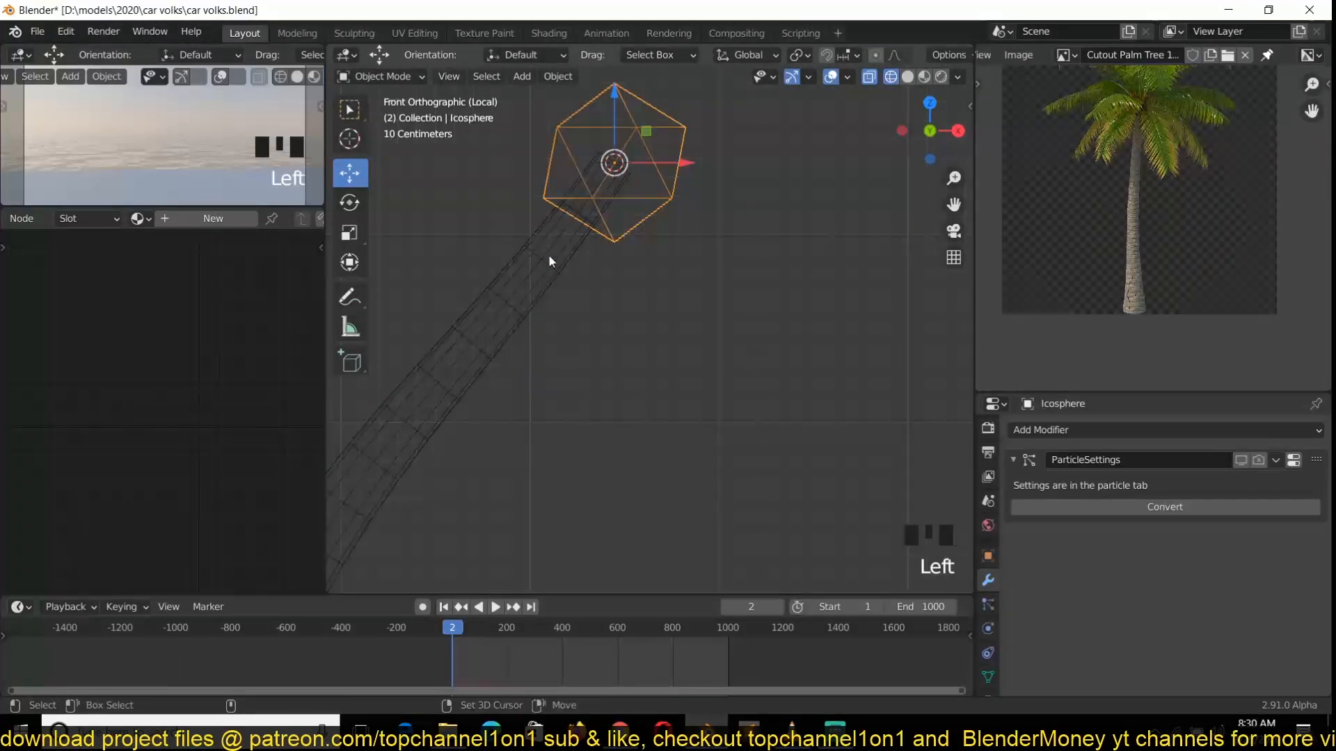
shift+click(553, 258)
key(ctrl+p)
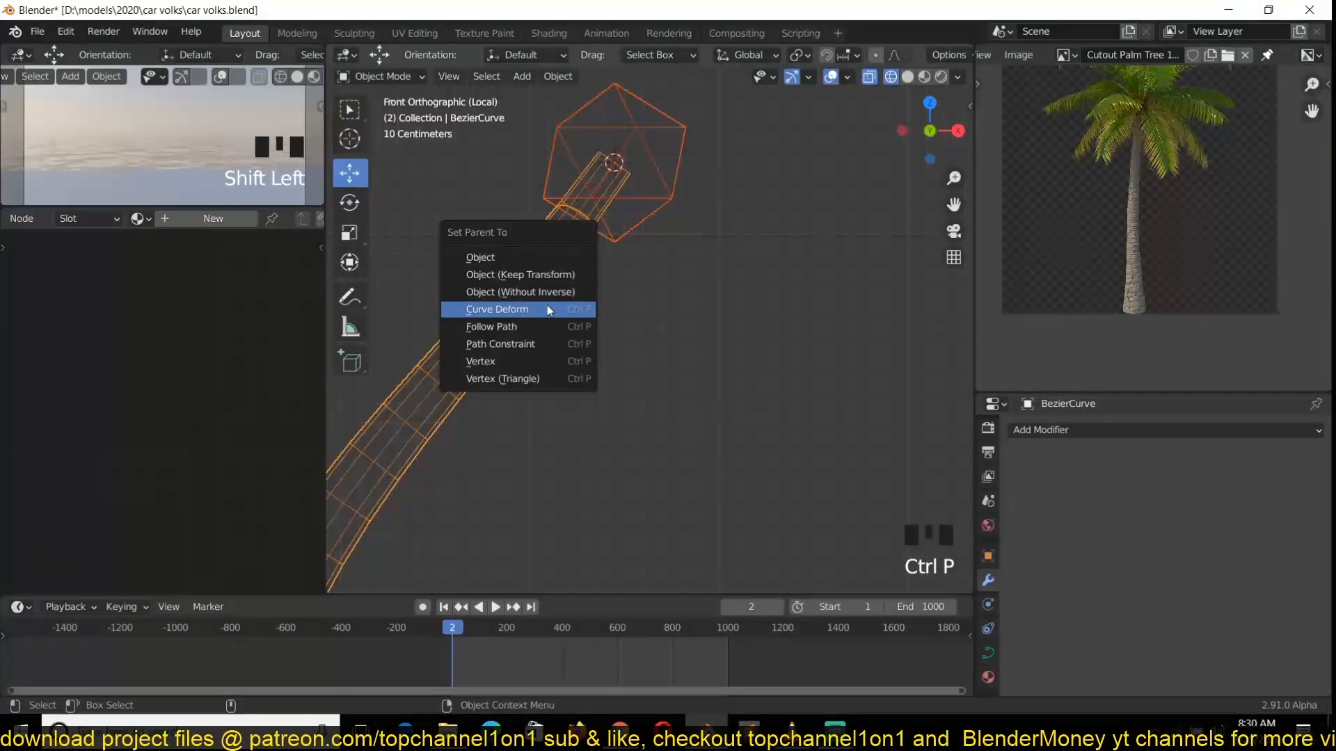
click(545, 354)
scroll(604, 291, down, 2)
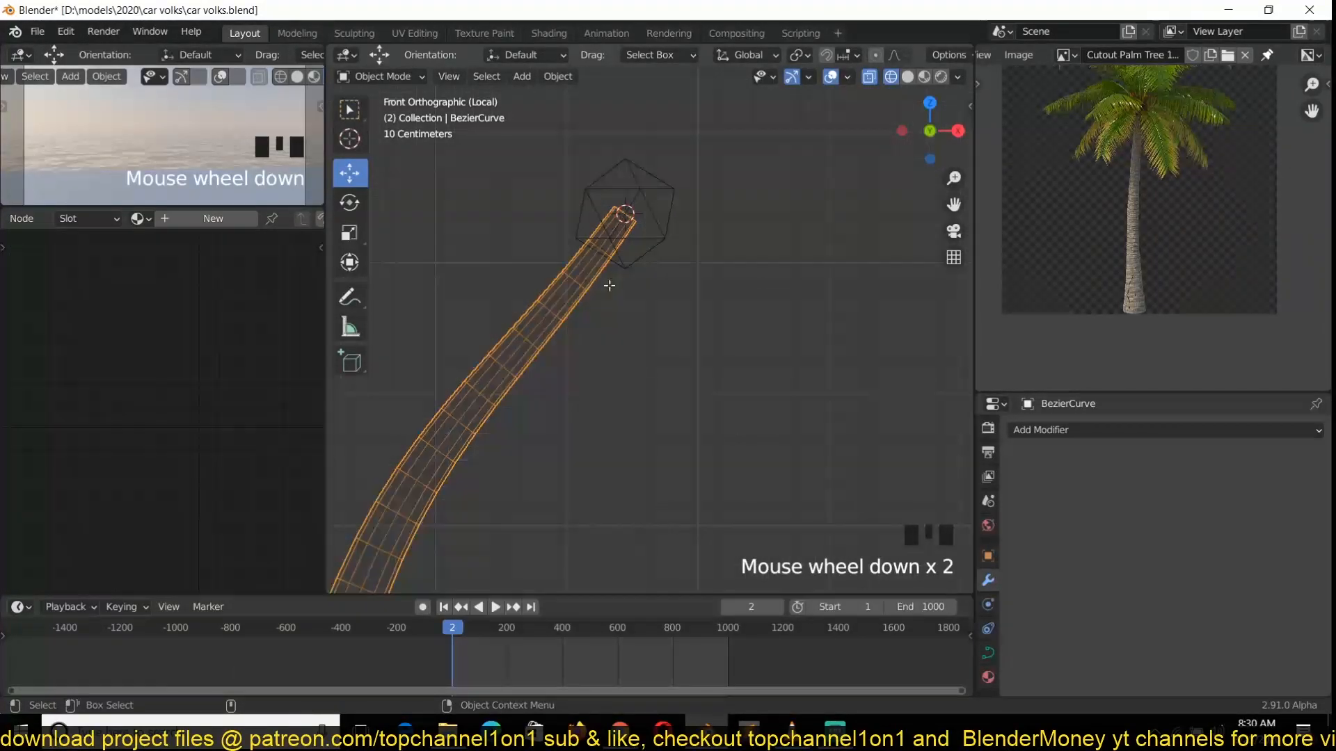
Step: Turn off proportional editing, move the trunk curve's top control point until the trunk stands nearly upright, and return to Solid shading
key(Tab)
click(629, 234)
key(g)
right_click(568, 255)
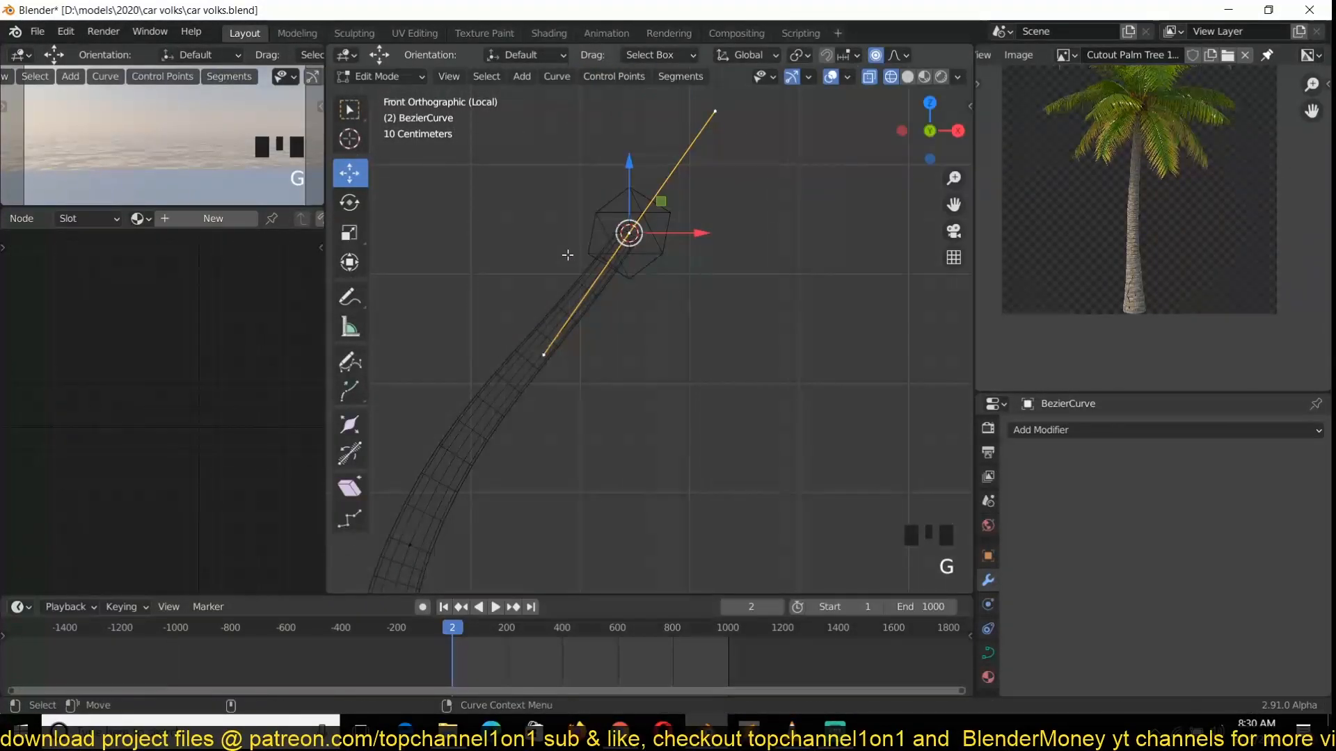
key(o)
scroll(578, 269, down, 4)
key(g)
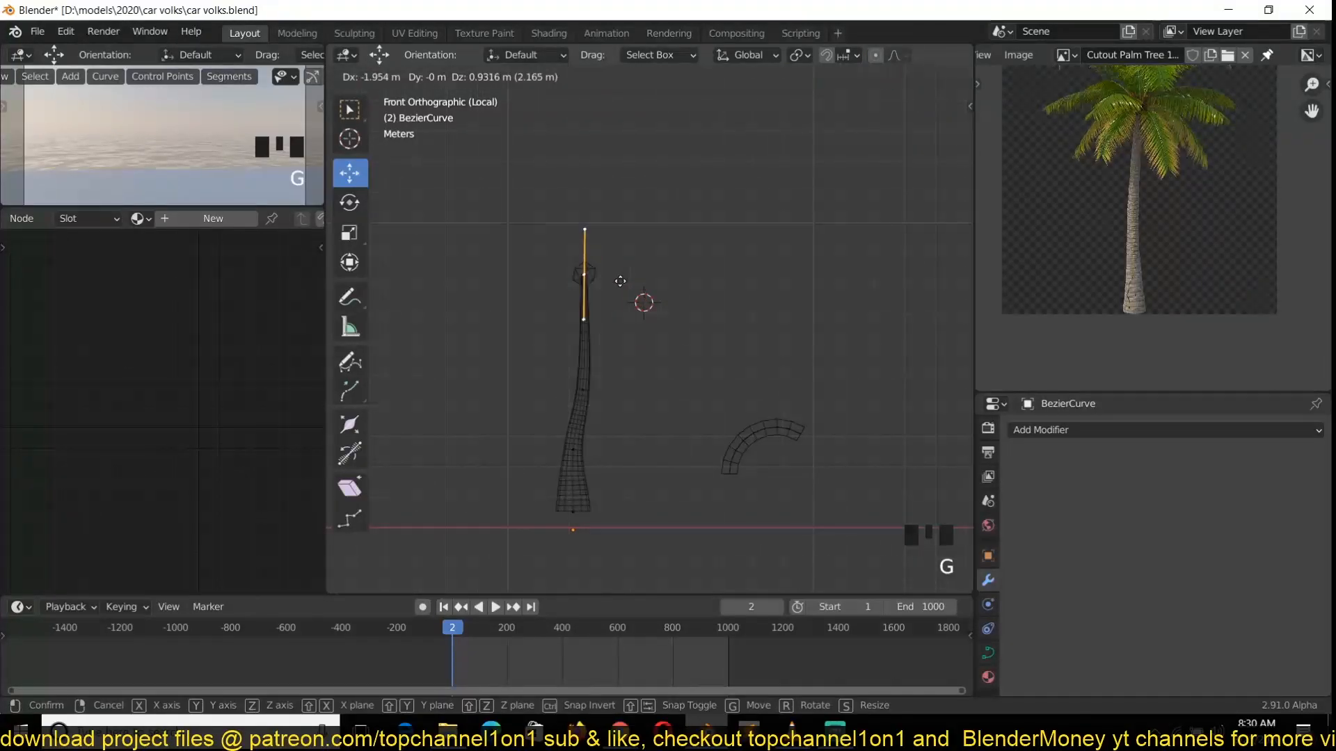
click(616, 301)
key(Tab)
scroll(680, 376, up, 4)
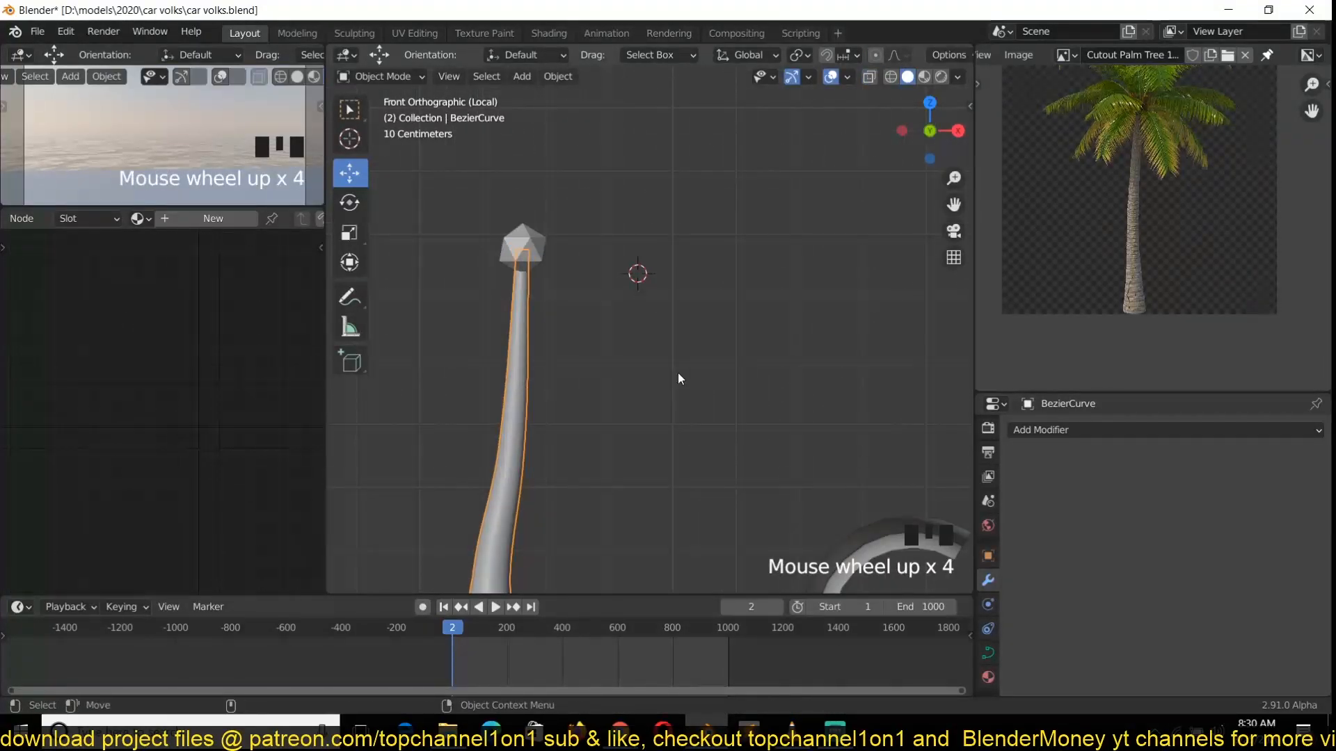
Step: Re-enable the ico sphere's particle system in both the viewport and renders
click(539, 249)
click(1232, 463)
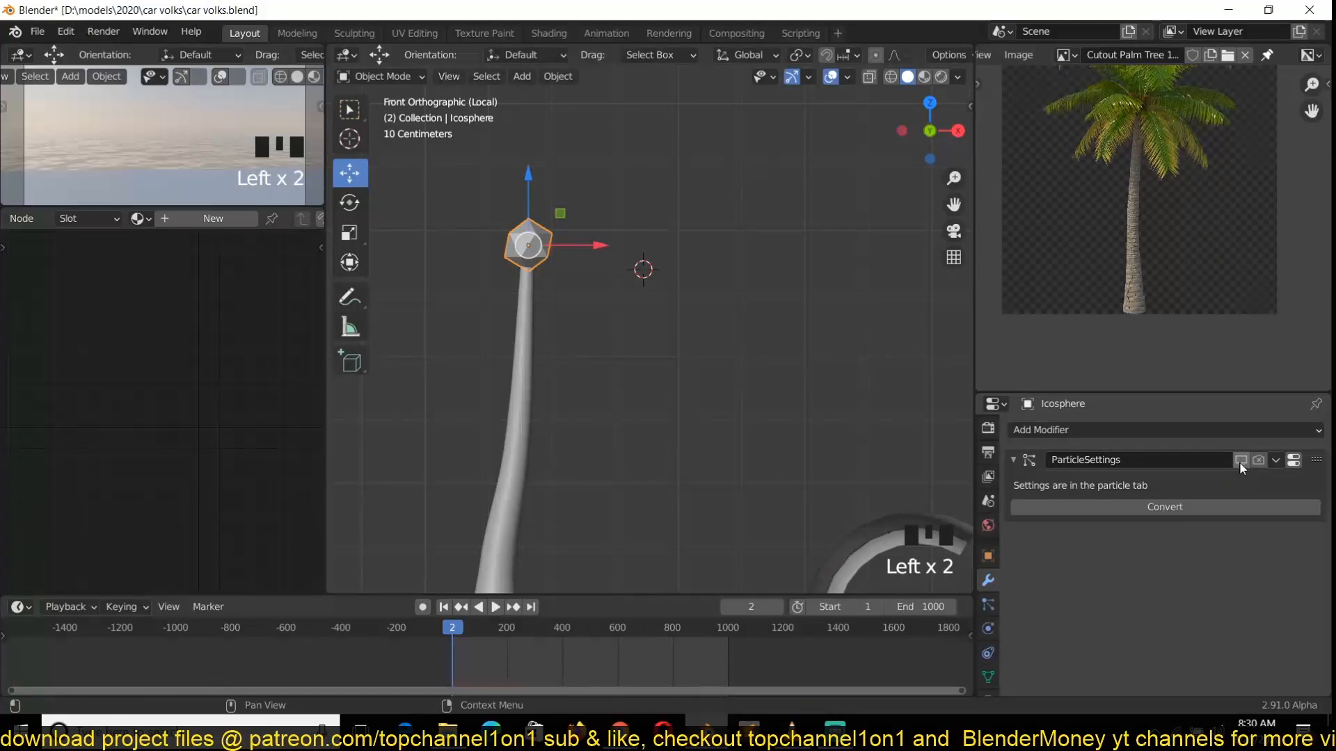
click(1239, 462)
click(1242, 462)
click(1256, 462)
key(alt+a)
click(550, 307)
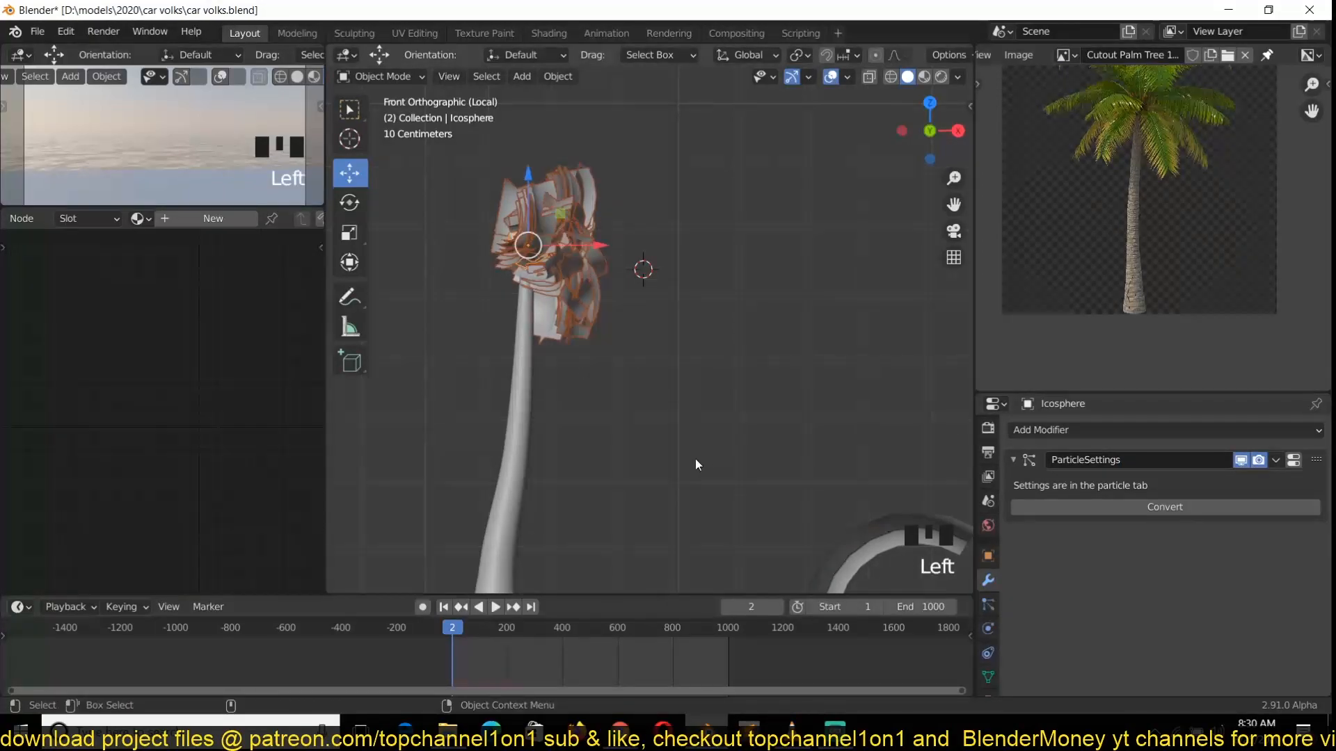
scroll(558, 327, up, 2)
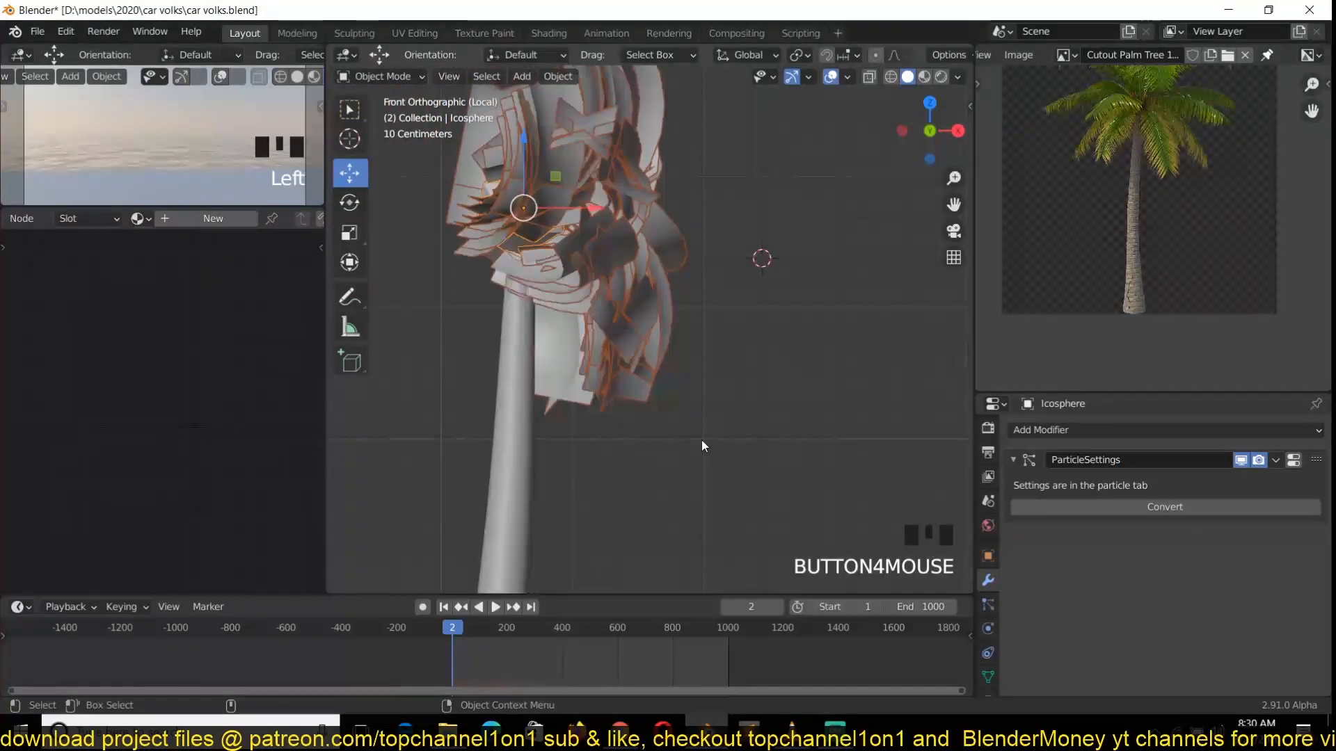
scroll(724, 460, down, 9)
Step: Clear the separate leaf's rotation and compare its shape without and with the SimpleDeform modifier
click(749, 456)
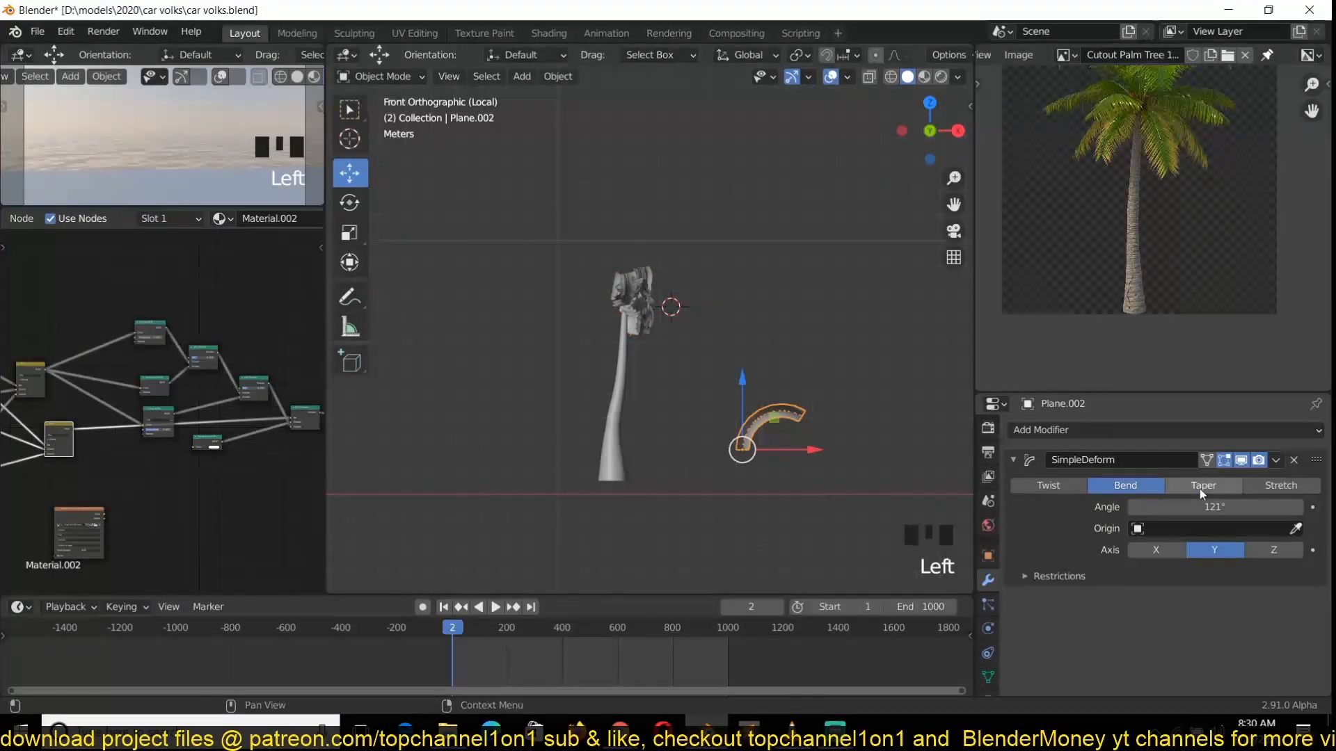
key(alt+r)
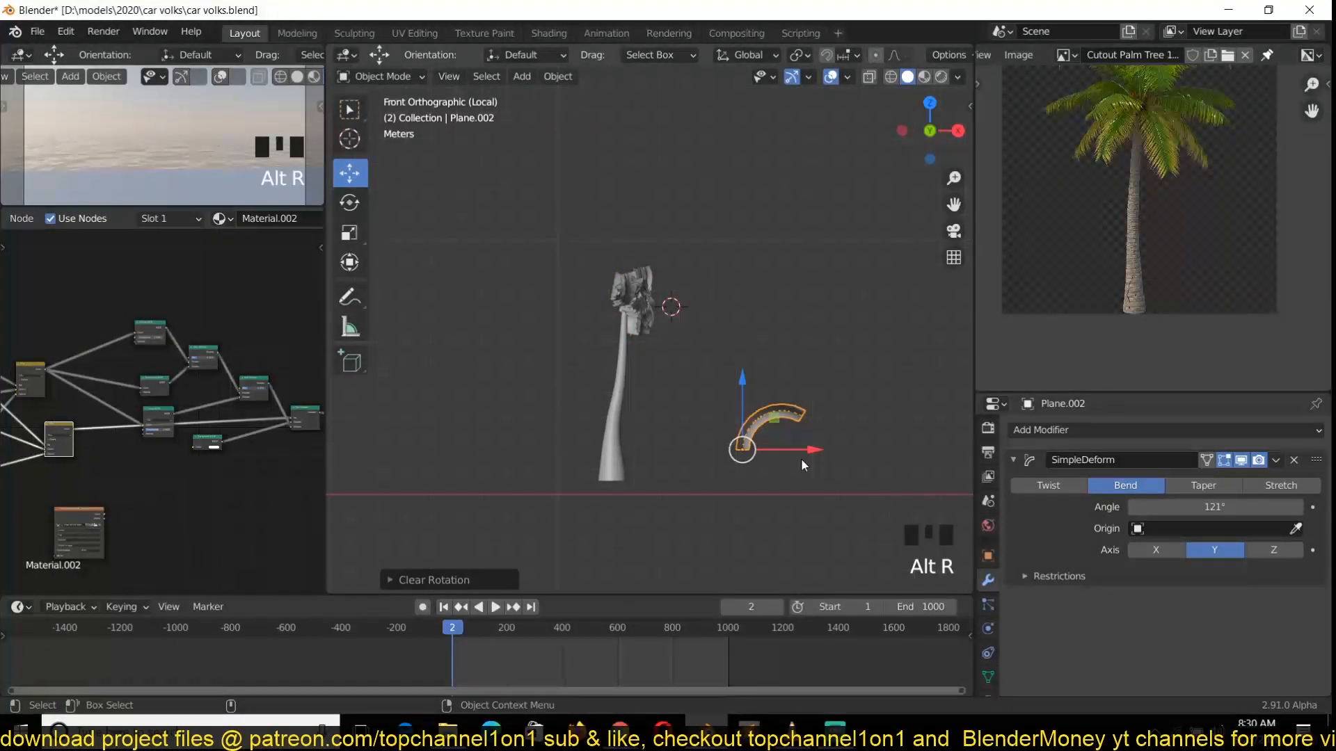
click(1241, 460)
click(1242, 460)
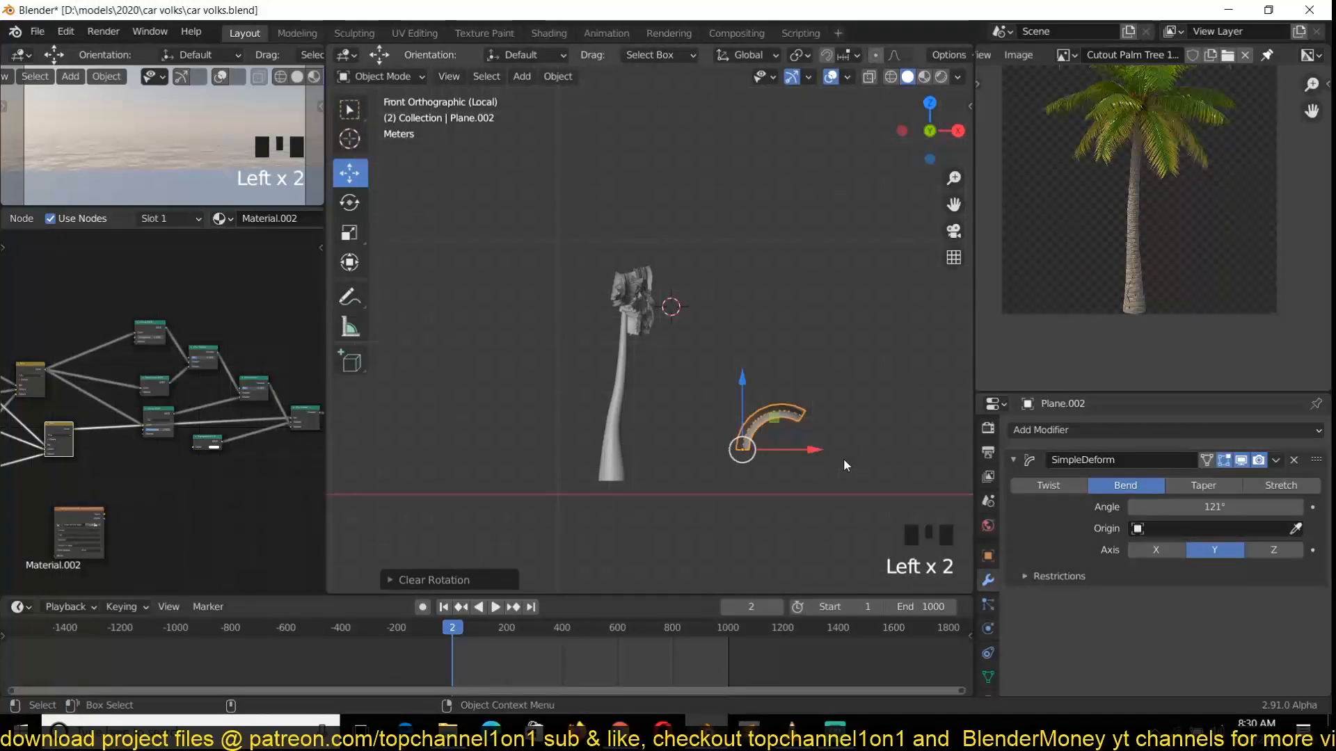
Step: Try rotating the separate leaf so it arches downward and applying its object transforms
scroll(844, 457, up, 3)
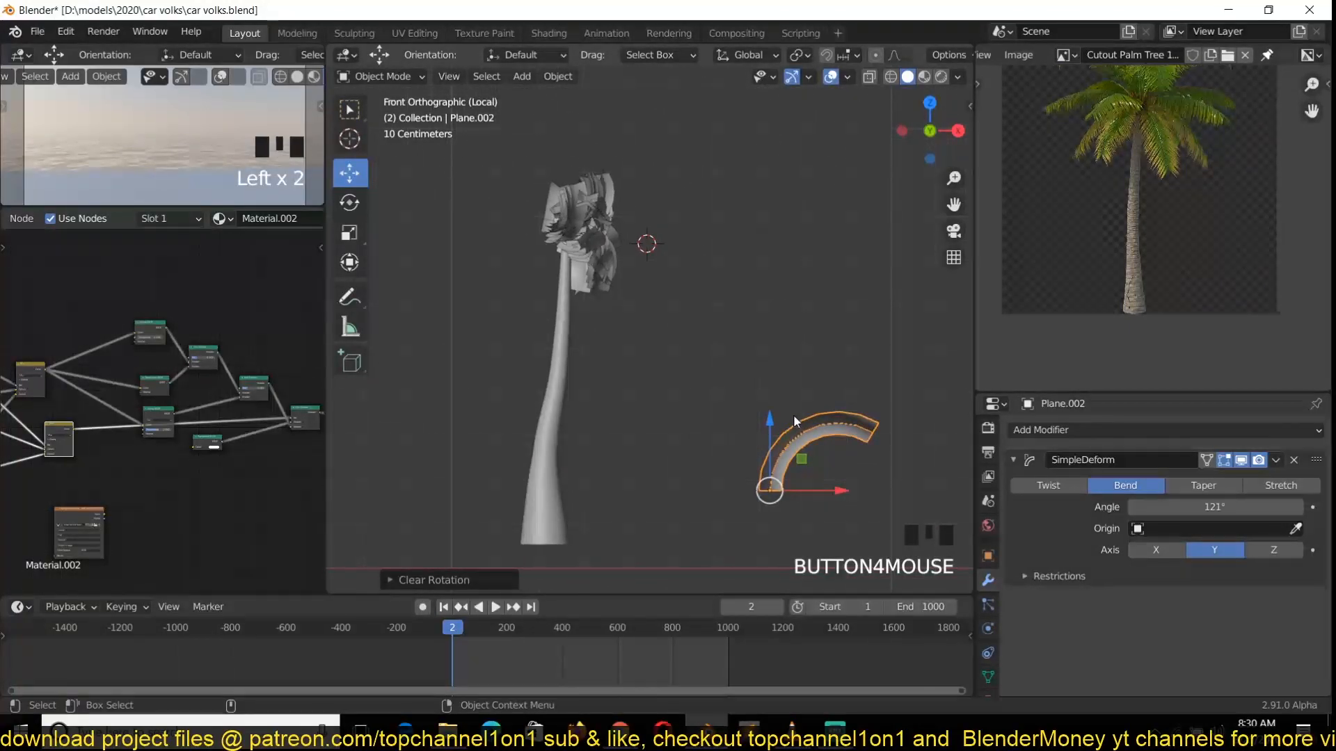
key(r)
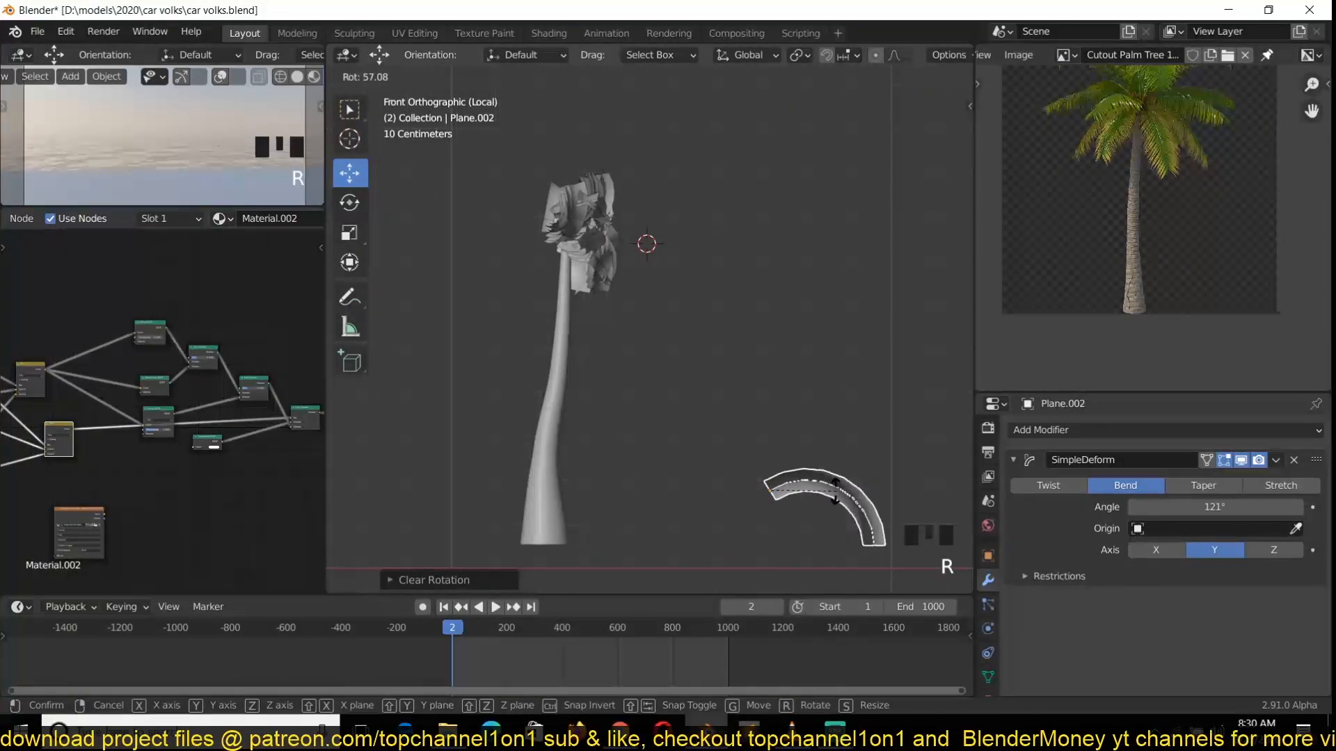
click(839, 513)
key(ctrl+a)
click(839, 508)
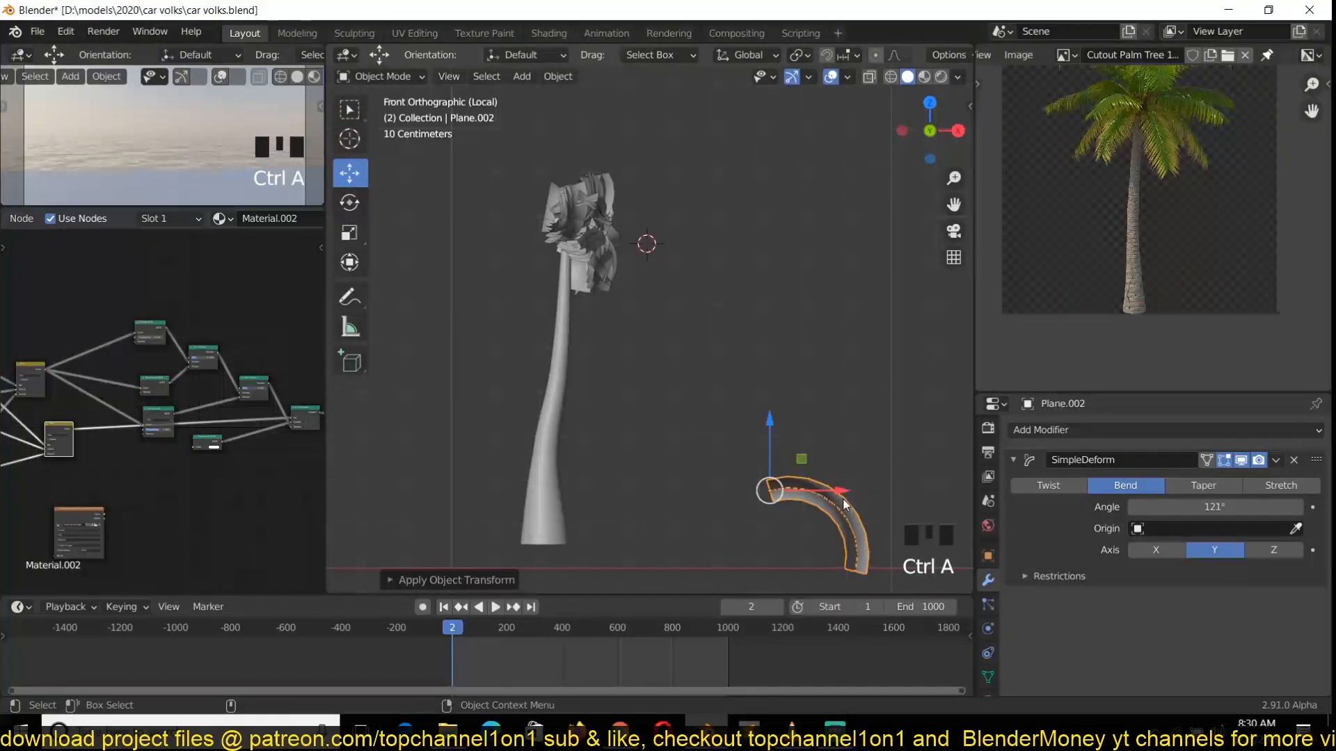
key(ctrl+a)
click(851, 464)
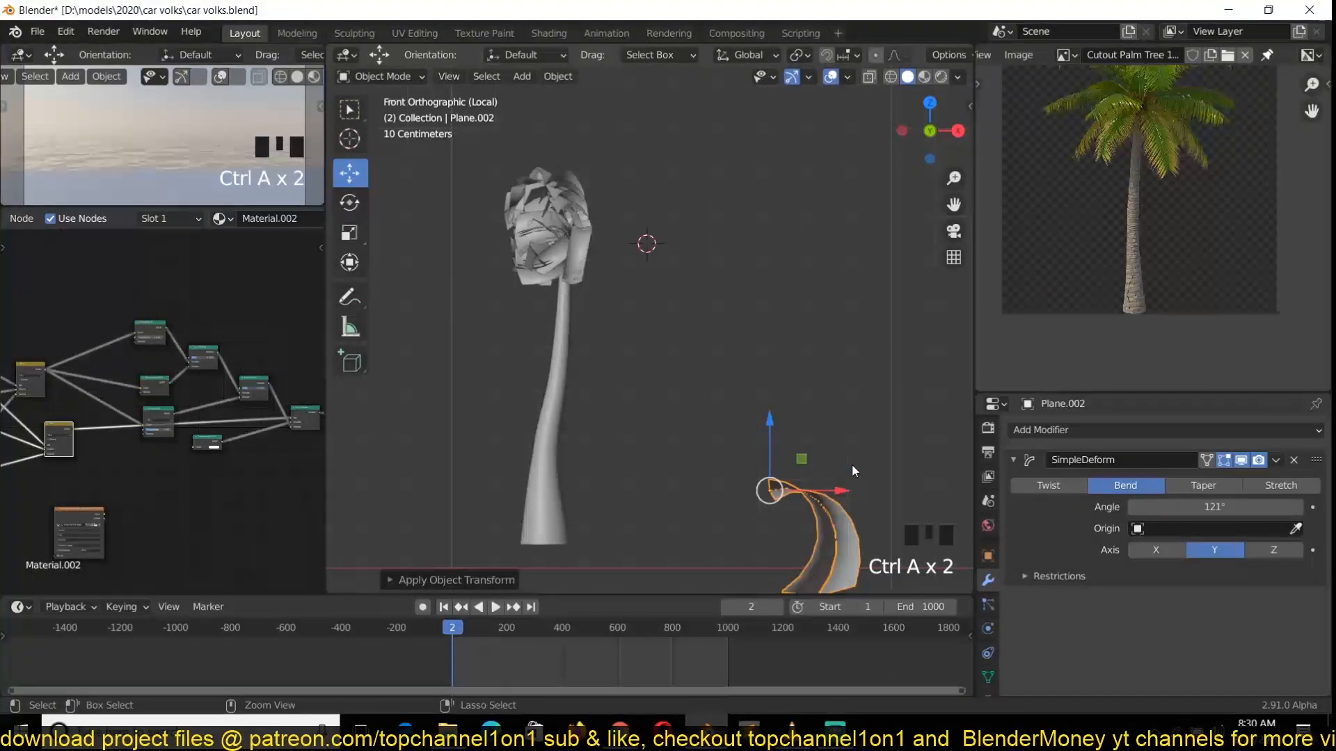
Step: Undo the leaf's rotation and the applied transforms
key(ctrl+z)
key(ctrl+z)
key(ctrl+z)
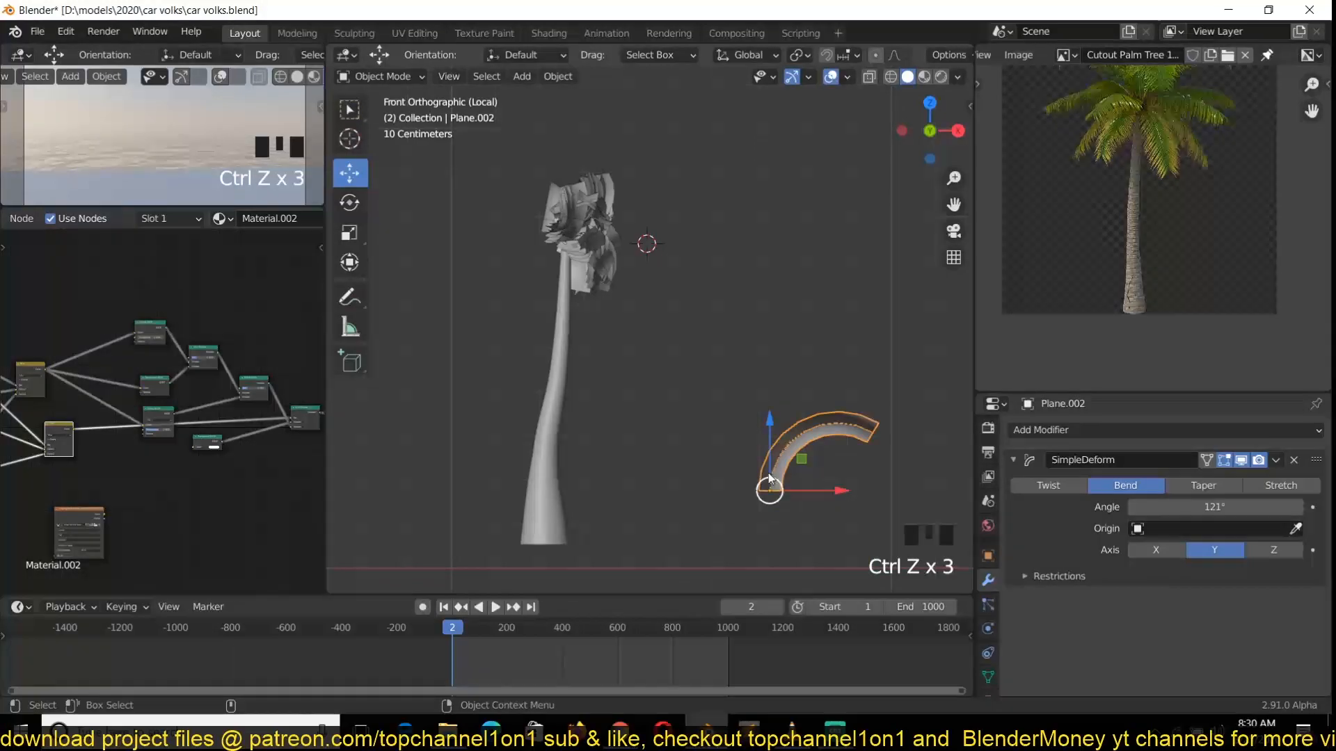
Step: Select the ico sphere with the leaf crown and try rotating it in the front view
click(587, 245)
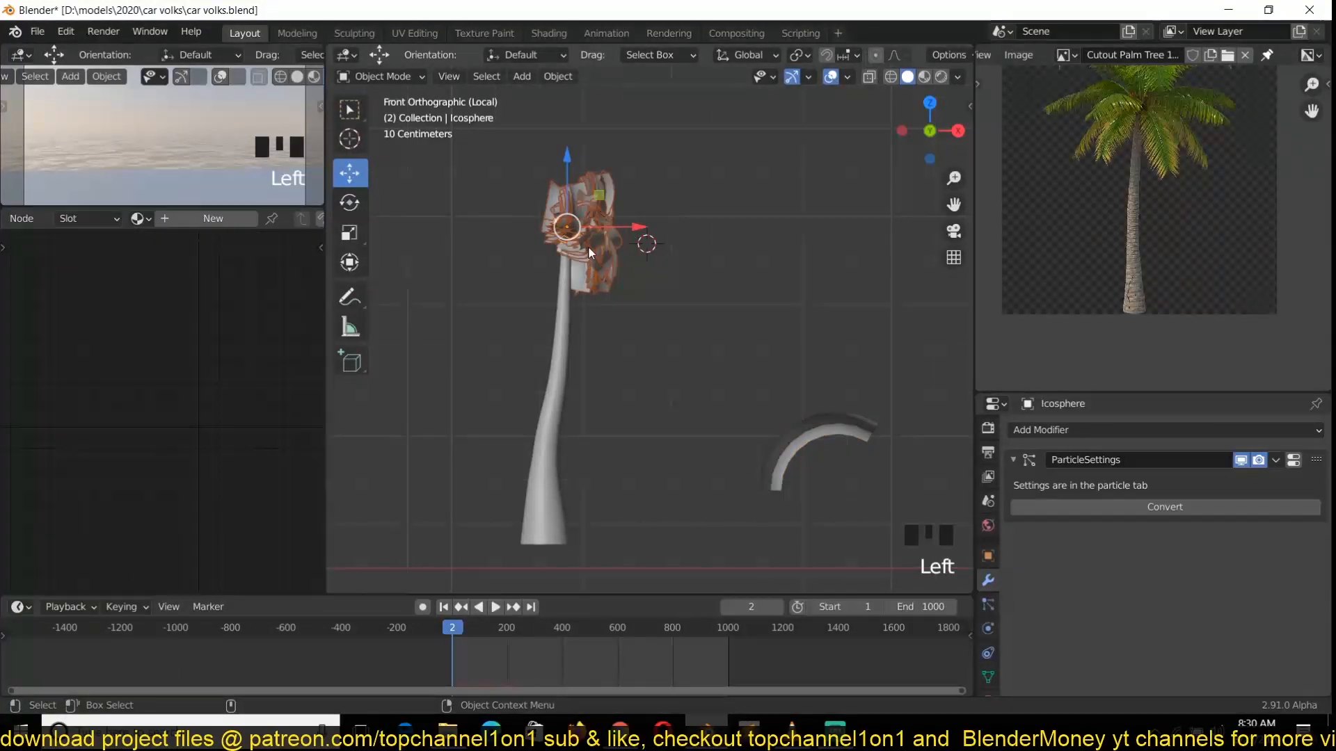
scroll(587, 245, up, 5)
shift+middle_drag(588, 244, 680, 377)
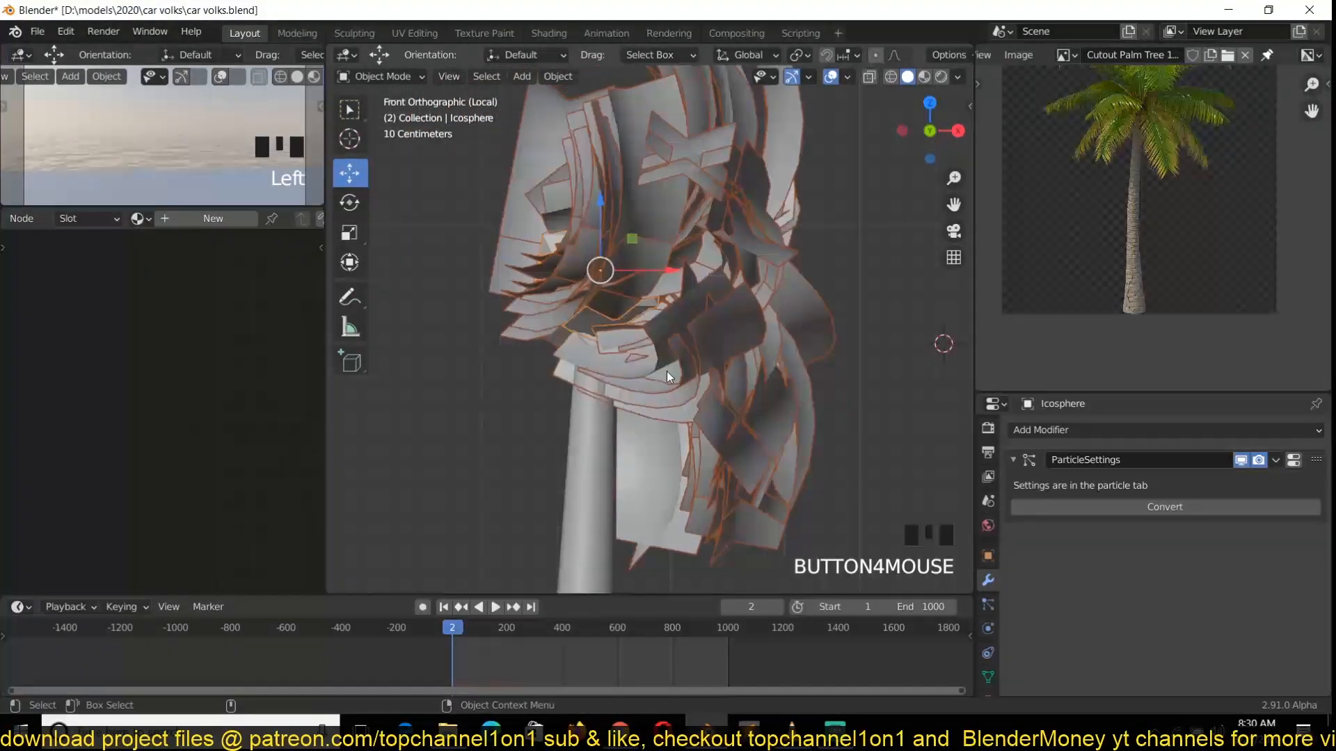
key(z)
scroll(761, 381, down, 2)
key(z)
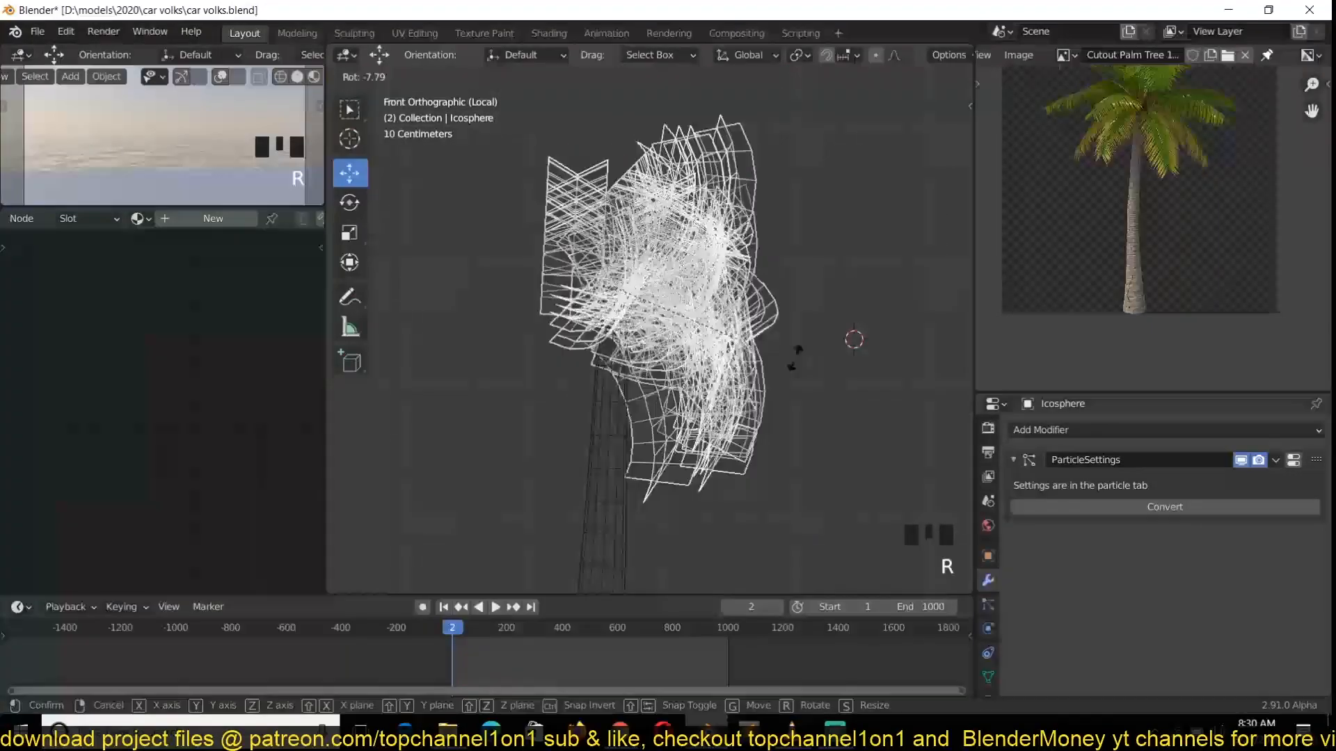
click(858, 320)
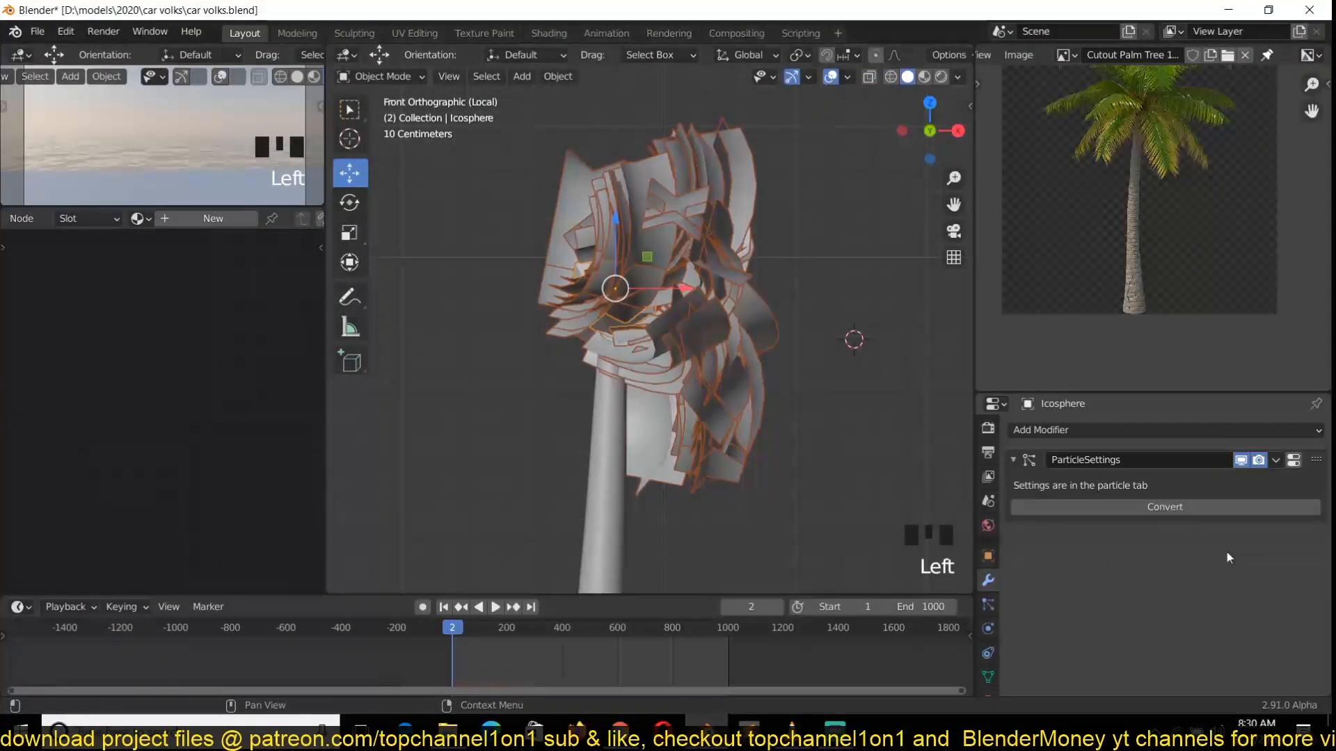
Step: Show the crown in material preview with the overlays hidden and inspect the ico sphere's leaves from several angles
click(988, 605)
click(924, 76)
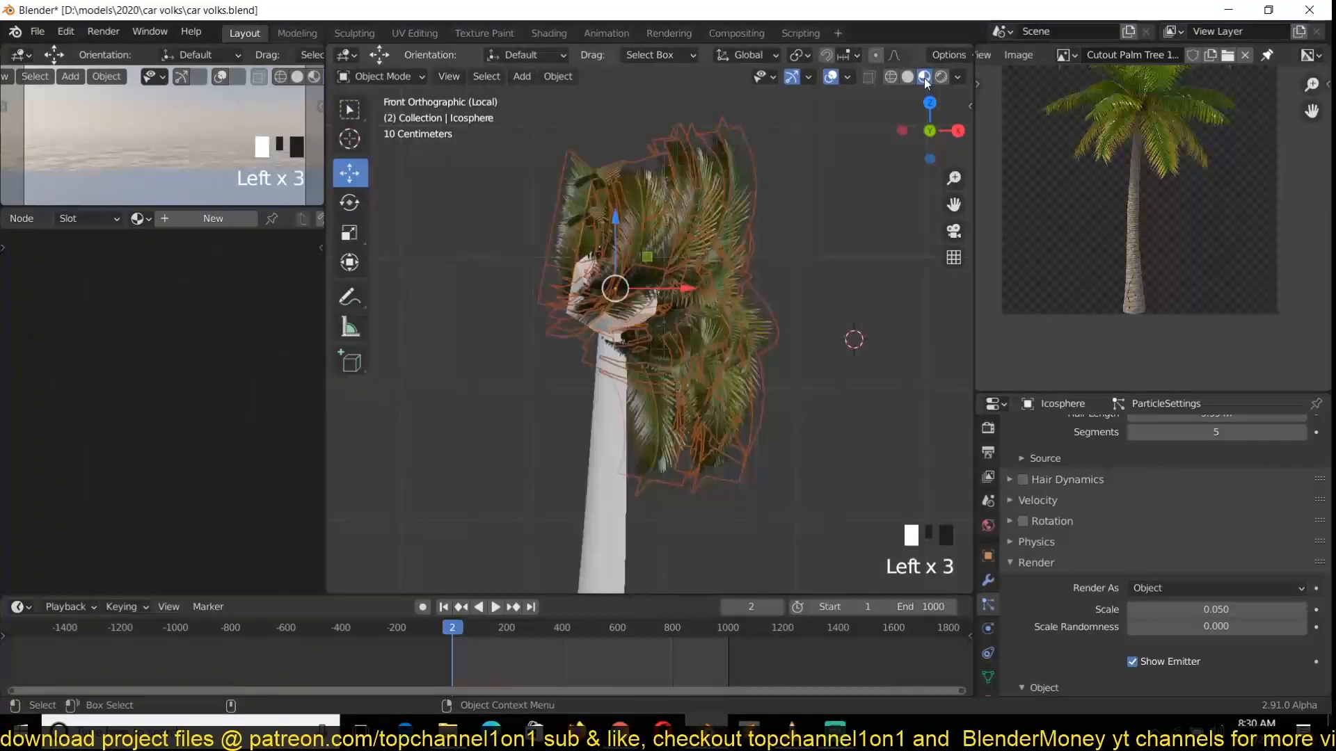
scroll(1149, 591, down, 12)
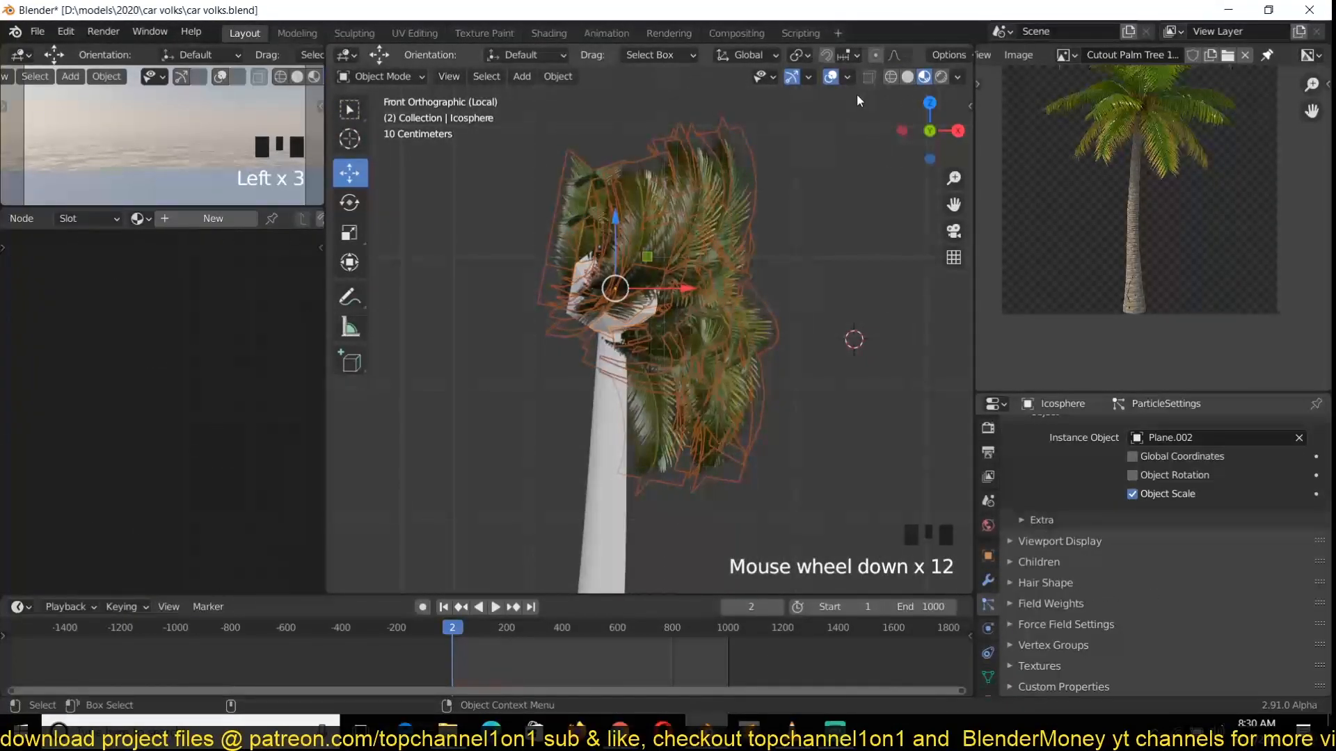
click(831, 77)
key(grave)
scroll(694, 290, down, 3)
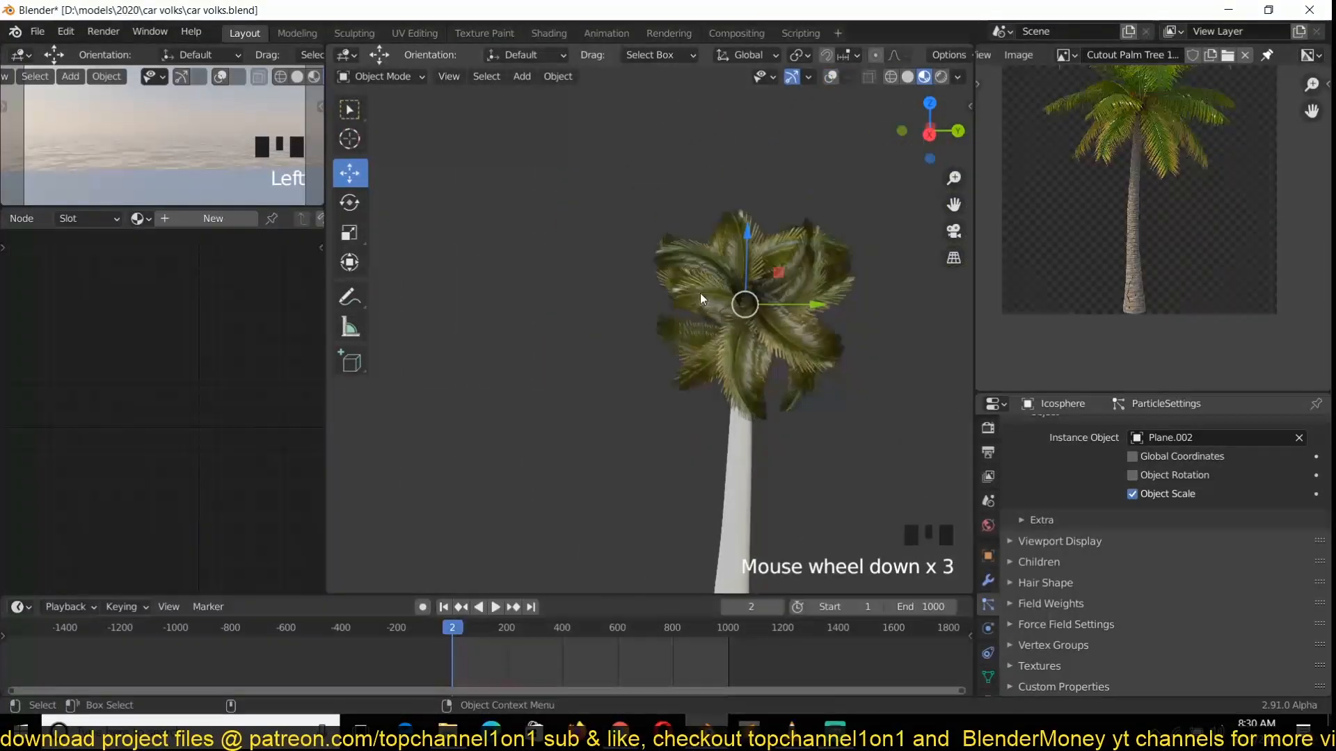
key(grave)
scroll(866, 295, up, 2)
scroll(1058, 636, down, 1)
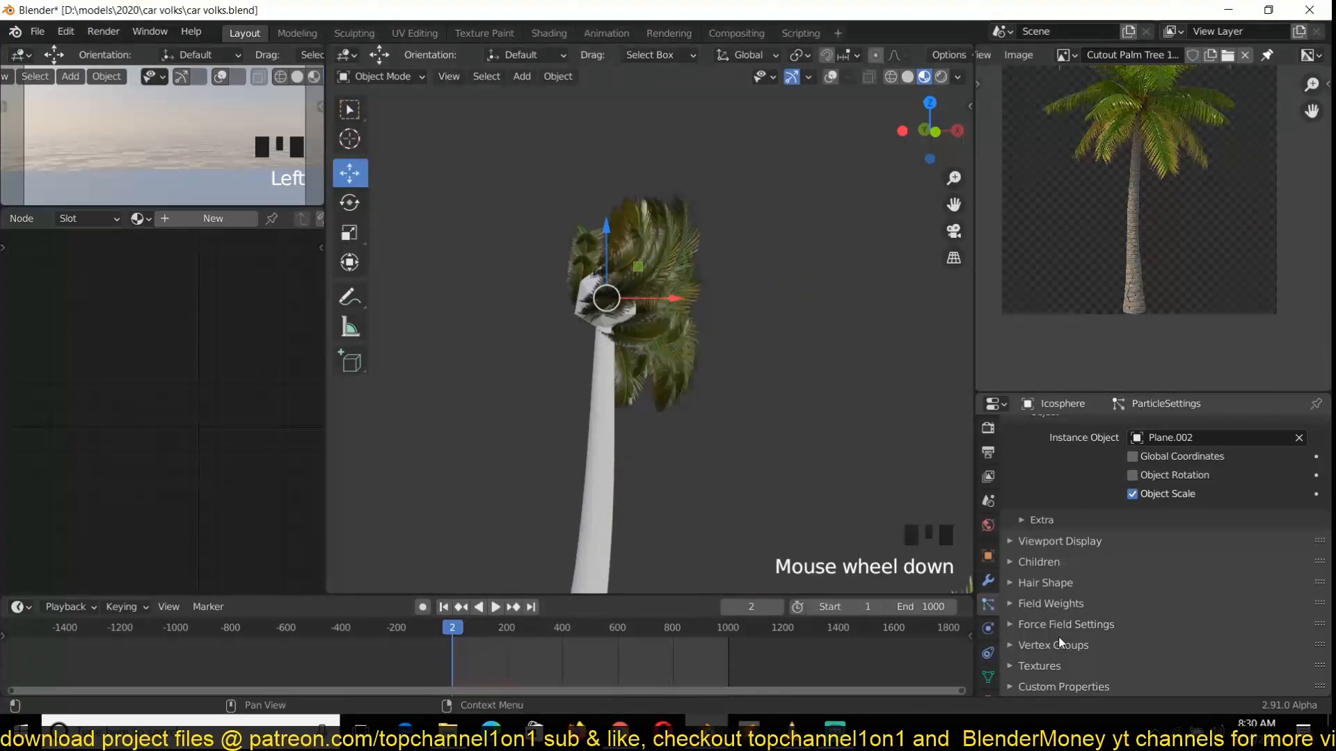
Step: Toggle the ico sphere's particle Rotation and Advanced options on and off to compare them
scroll(1058, 636, up, 4)
scroll(1059, 636, up, 5)
click(1039, 496)
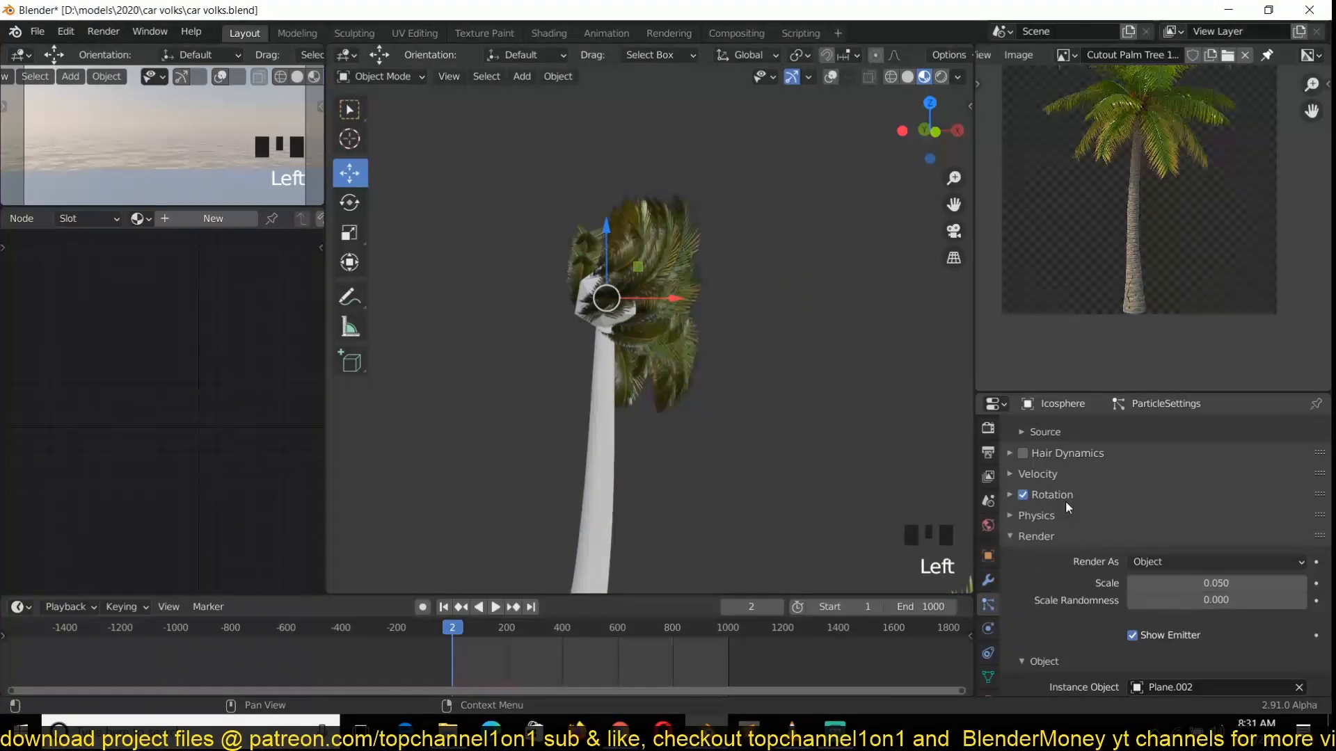
scroll(1057, 595, up, 4)
click(1026, 608)
scroll(1096, 540, up, 4)
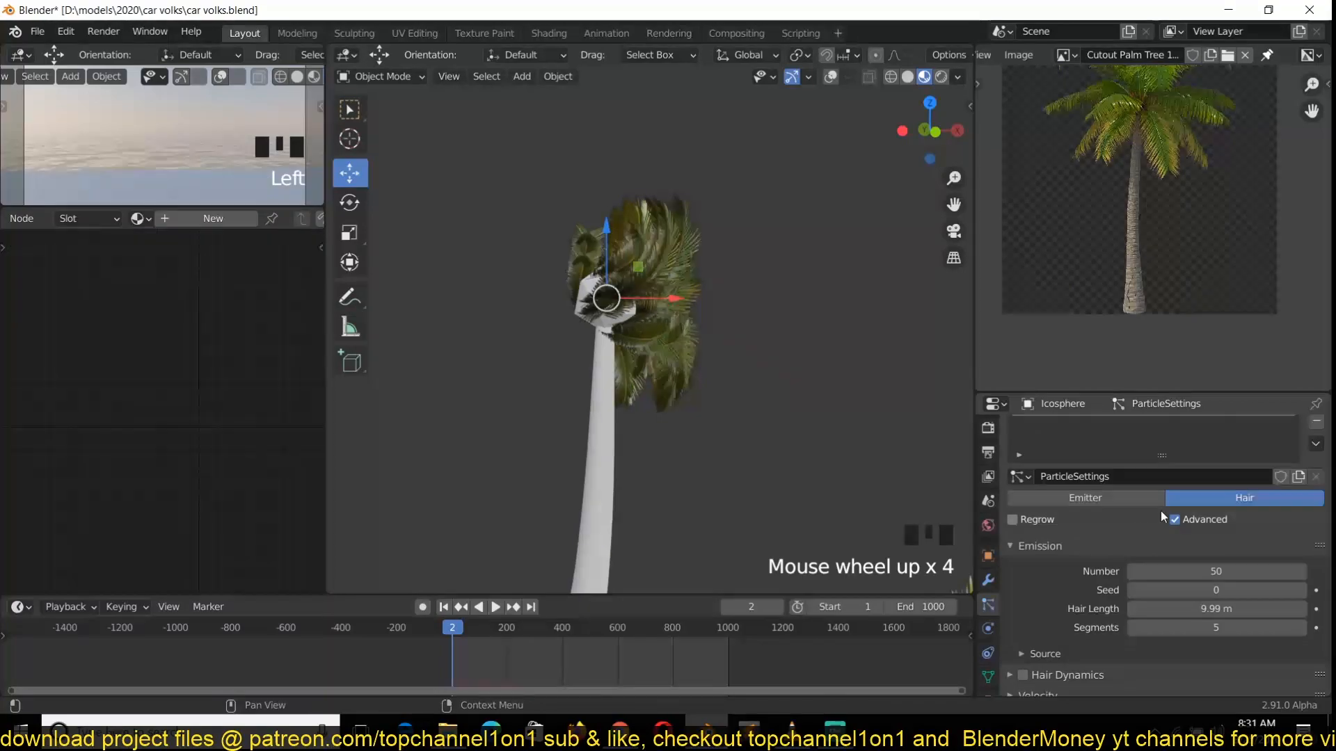
click(1172, 522)
scroll(1166, 569, down, 4)
scroll(1166, 550, up, 3)
click(1175, 490)
Step: Enable Rotation for the ico sphere's hair particles and set the orientation axis to Normal-Tangent
scroll(1085, 563, down, 4)
click(1041, 577)
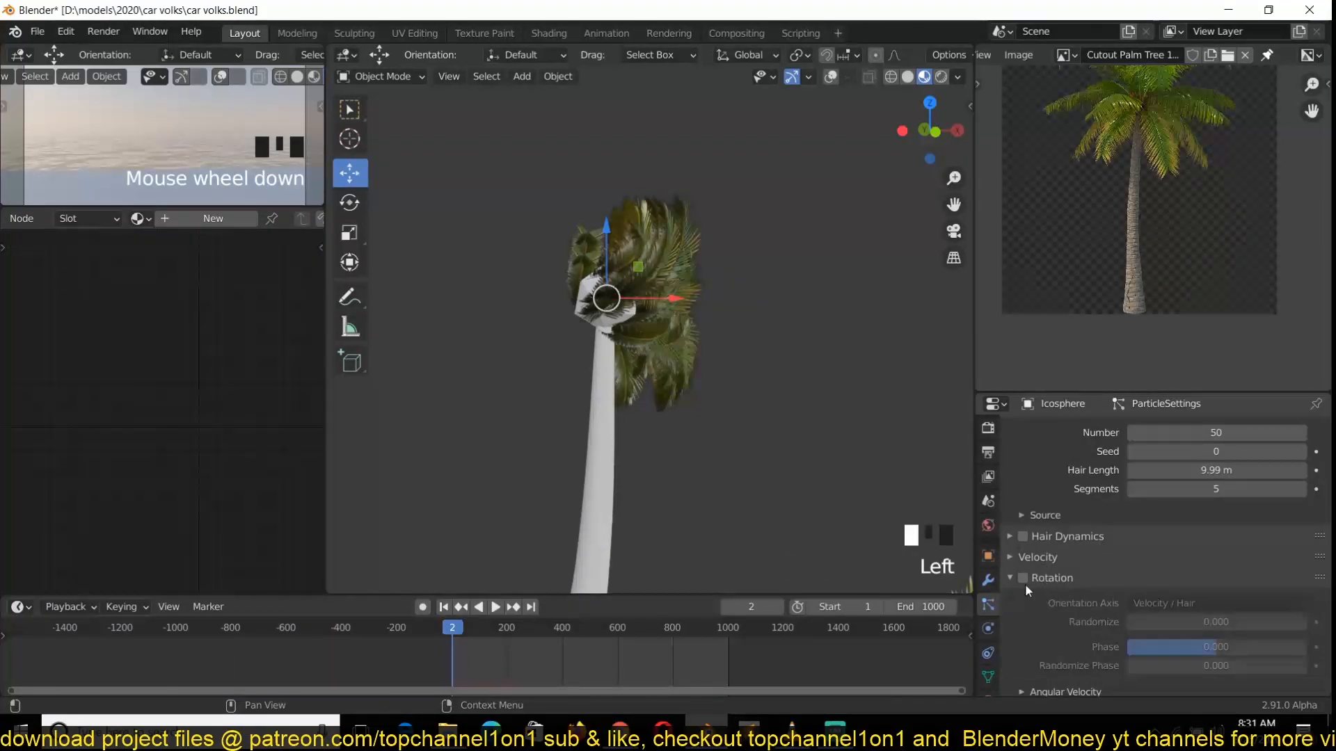
click(1023, 578)
scroll(1155, 609, down, 1)
drag(1177, 597, 1140, 594)
click(1140, 595)
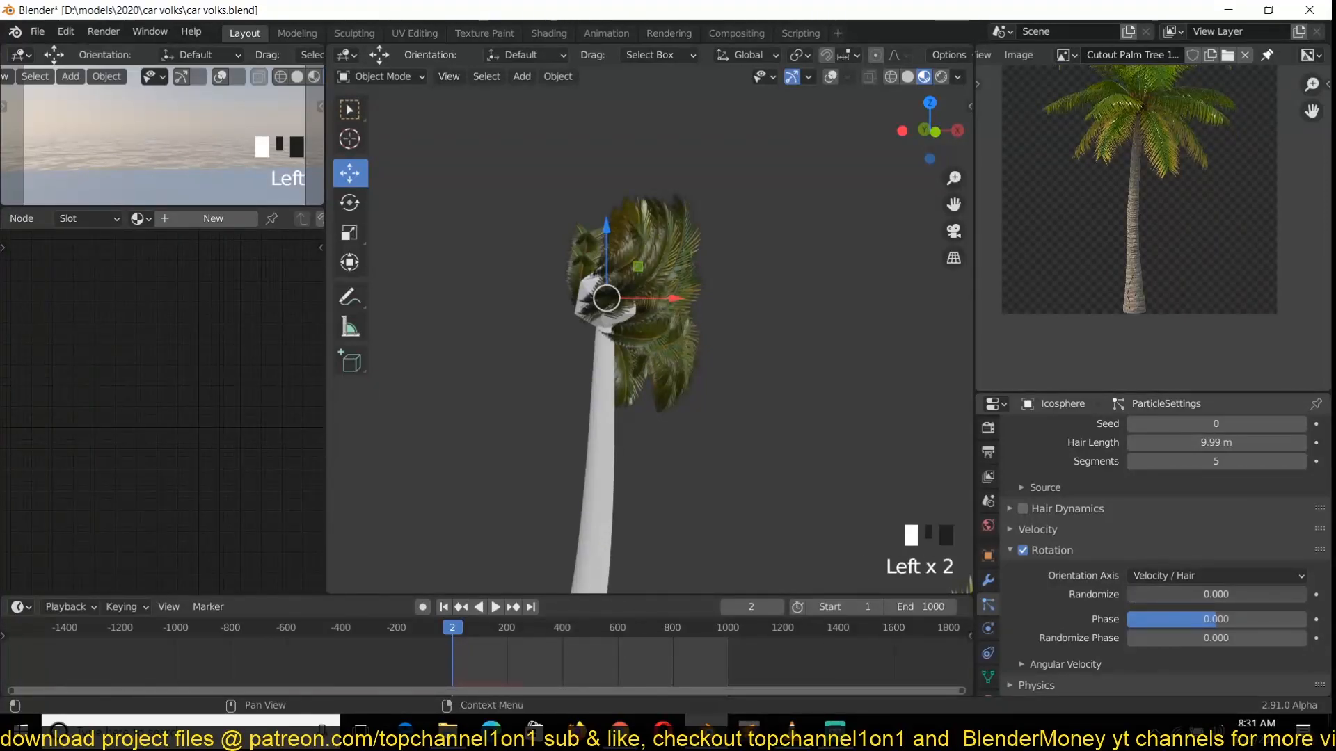
click(1181, 569)
click(1181, 569)
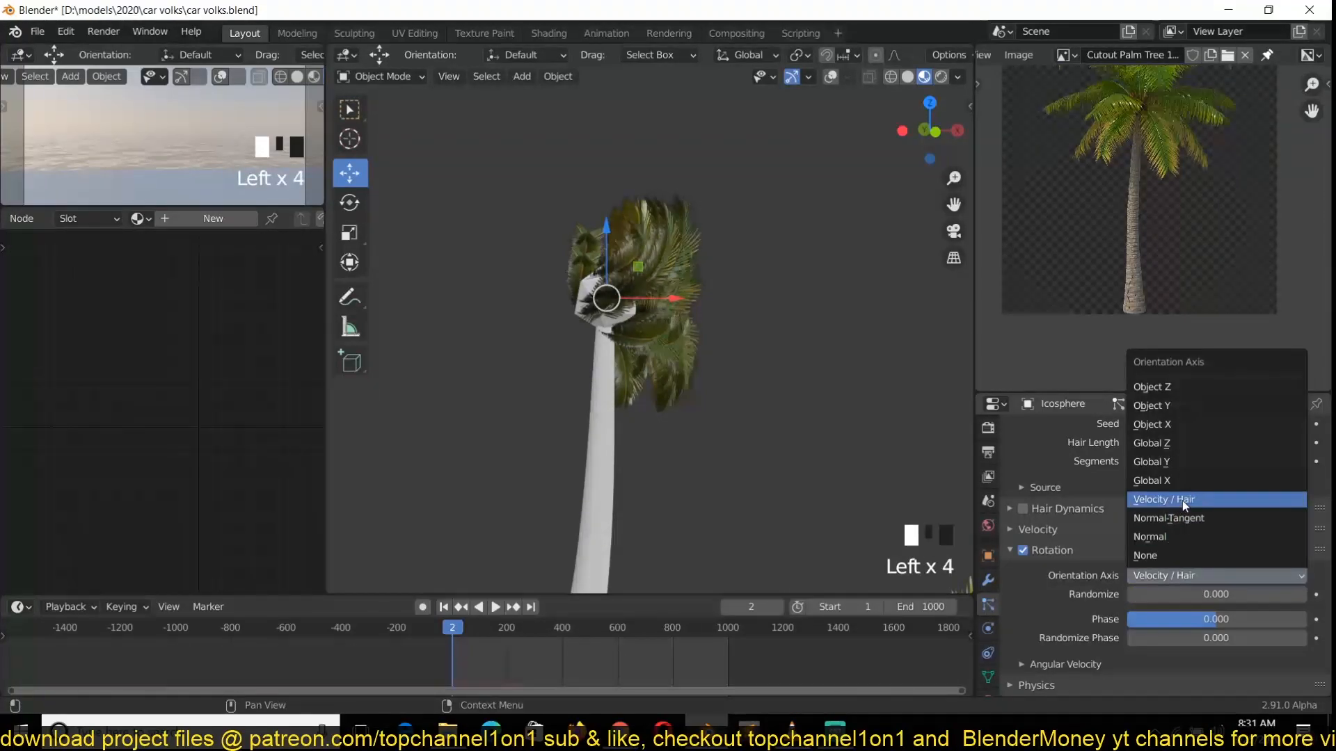
click(1185, 519)
key(grave)
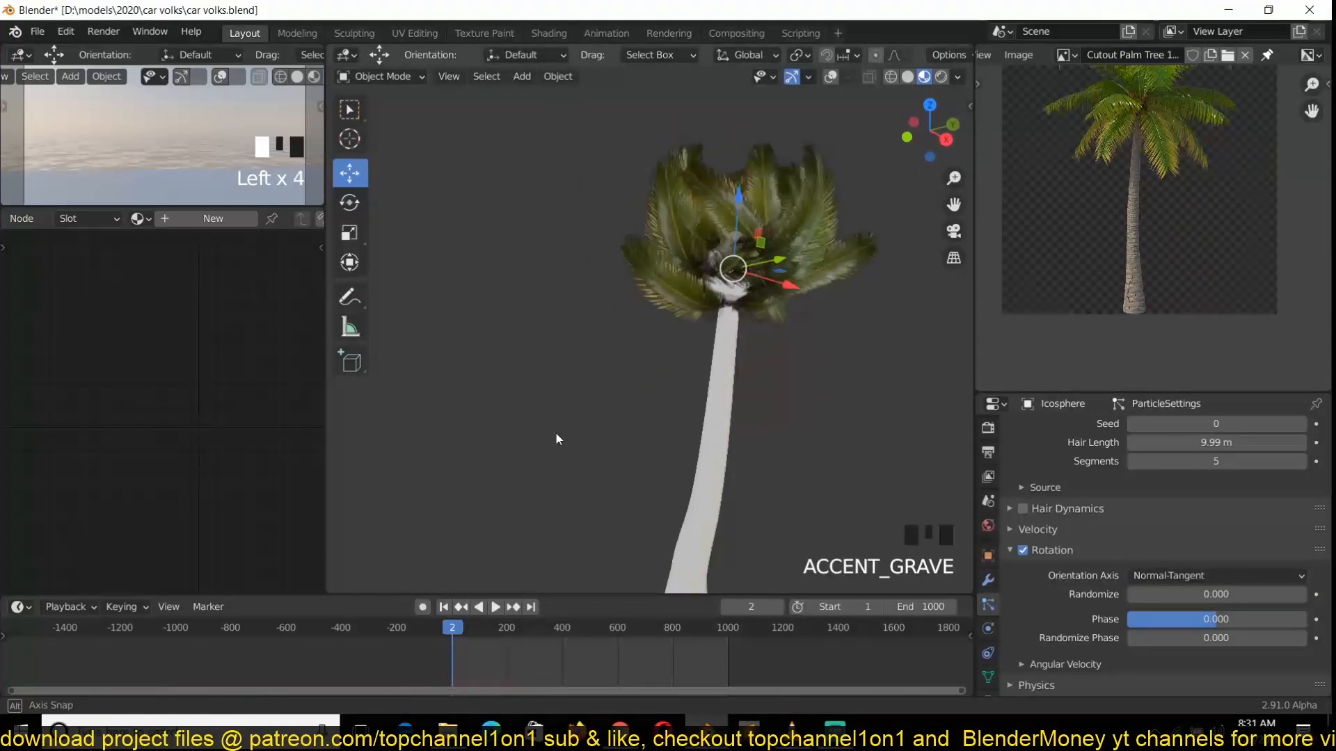
scroll(668, 432, down, 3)
key(grave)
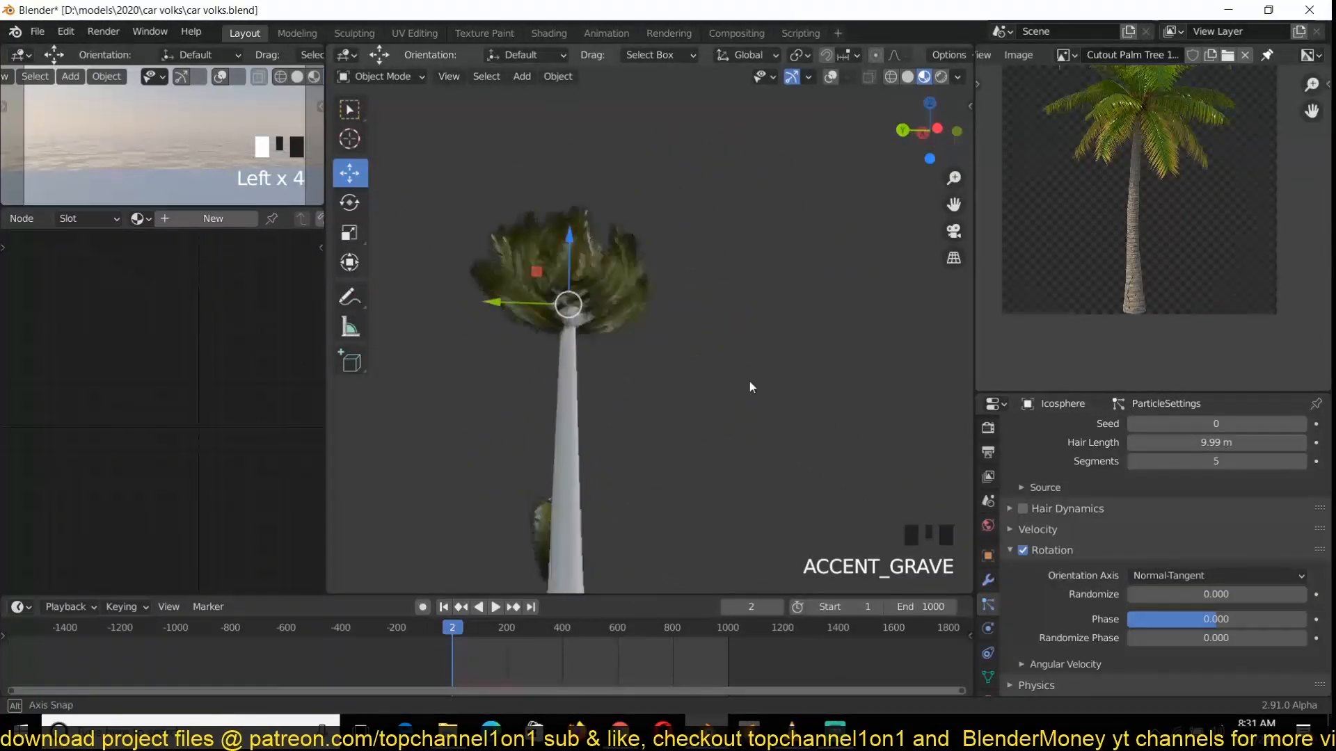
key(grave)
Step: Try adjusting the Randomize Phase and Randomize values of the particle rotation
mouse_move(1191, 639)
mouse_down()
mouse_move(1335, 639)
mouse_move(1190, 639)
mouse_up()
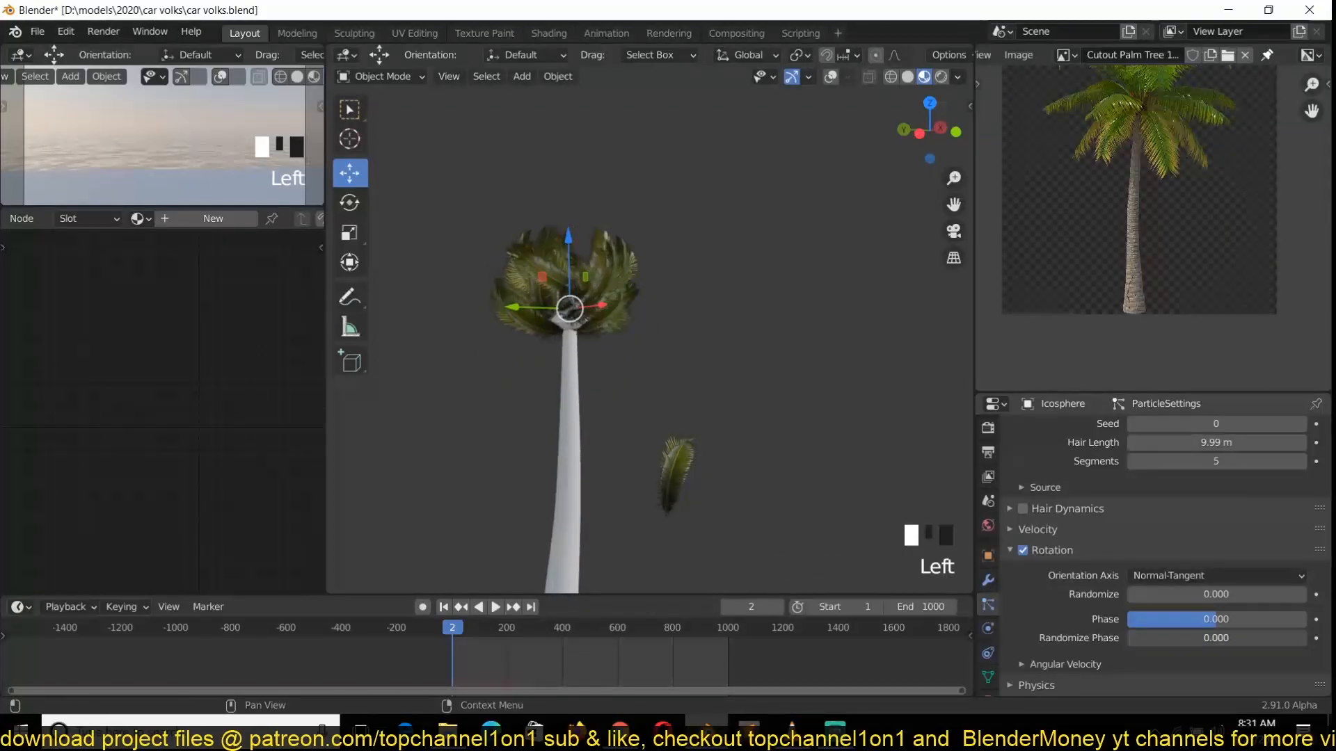
scroll(713, 423, up, 3)
scroll(1068, 637, down, 1)
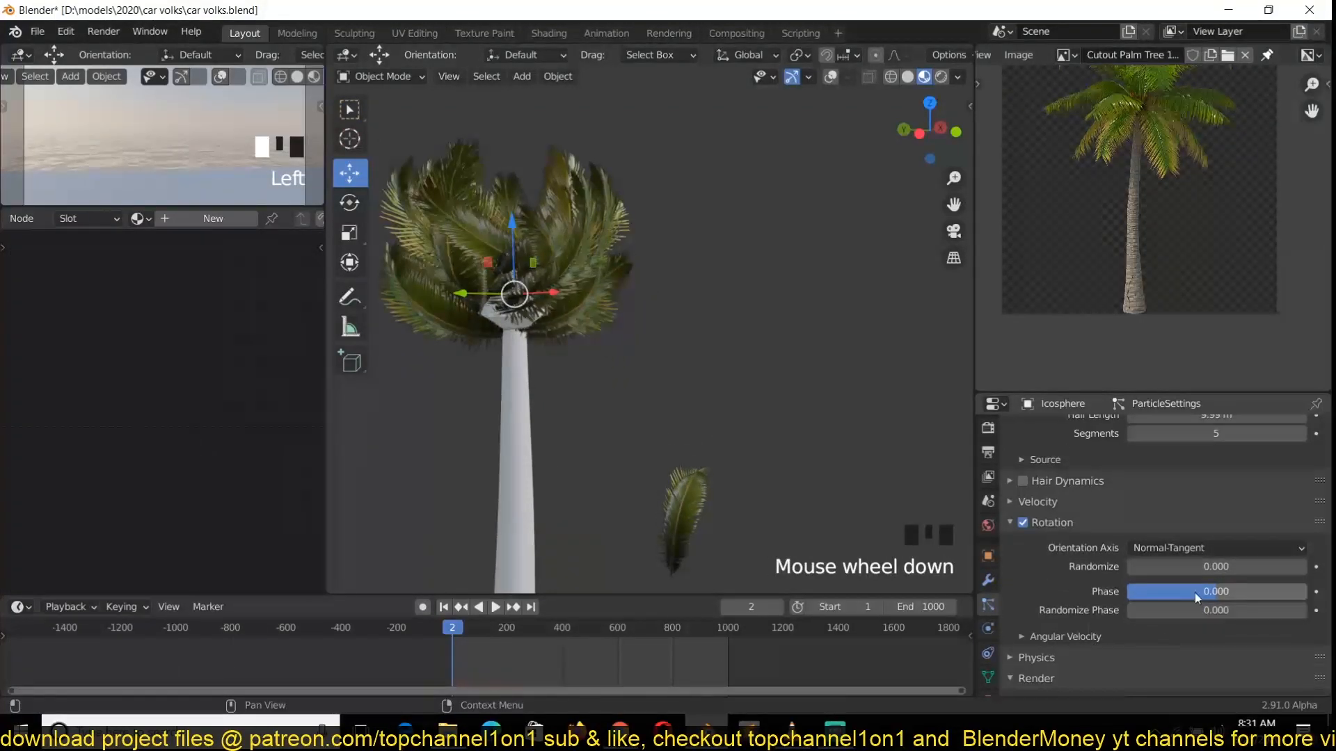
drag(1199, 569, 1125, 567)
scroll(698, 493, down, 2)
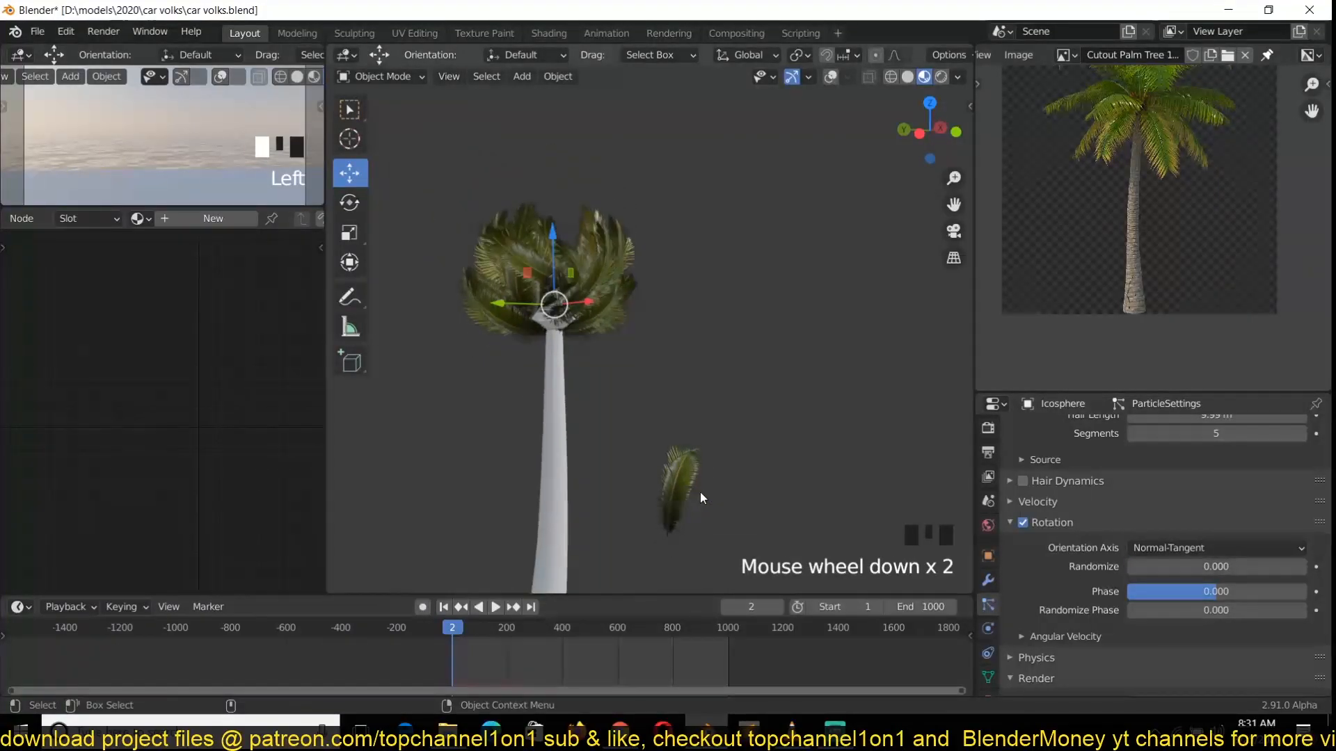
Step: Select the separate leaf and turn off its SimpleDeform modifier in the viewport
key(KP_3)
middle_drag(708, 509, 663, 409)
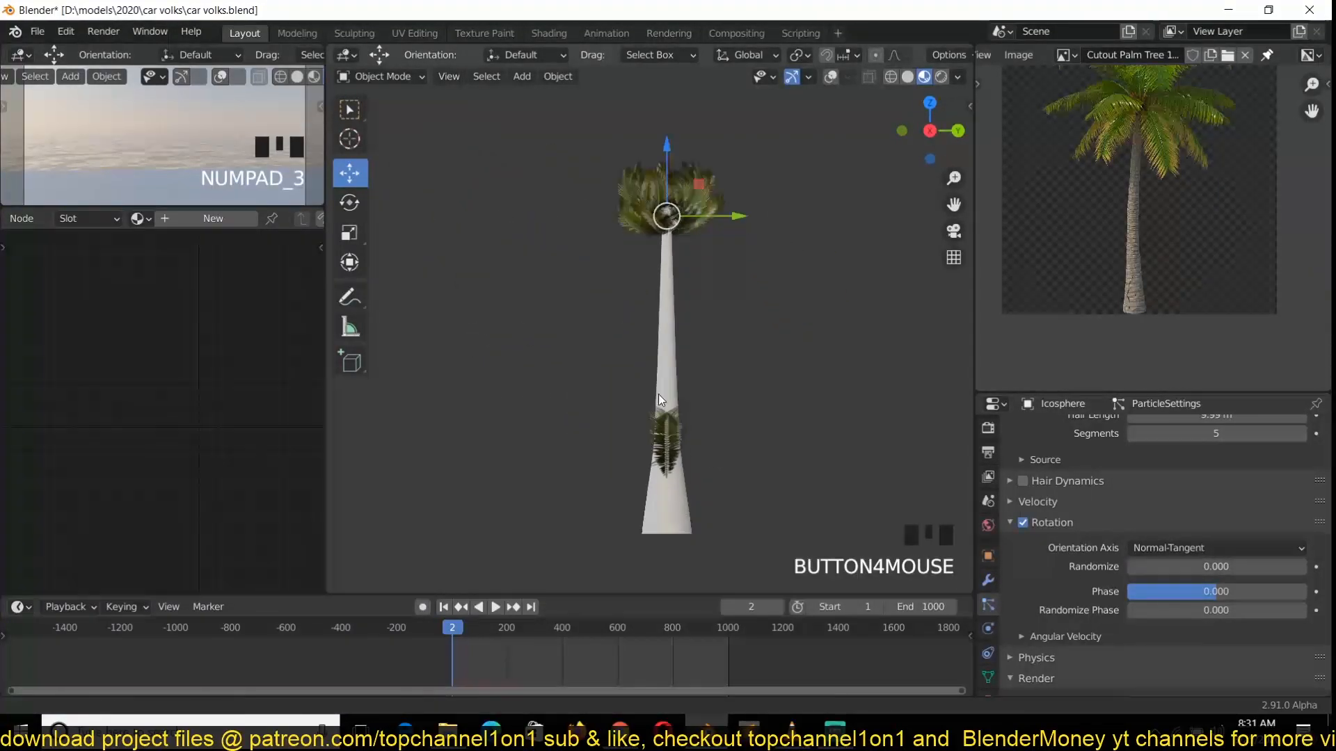
click(669, 439)
key(KP_1)
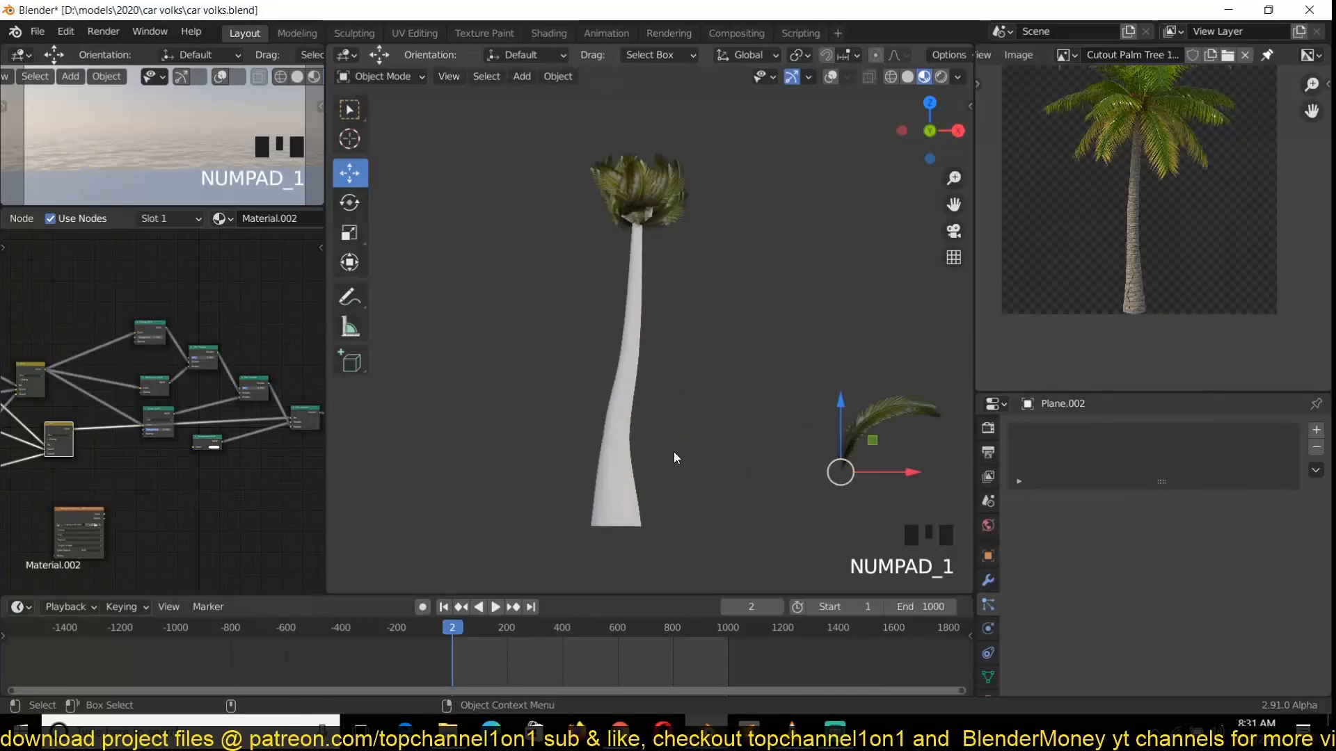
click(988, 579)
click(1241, 461)
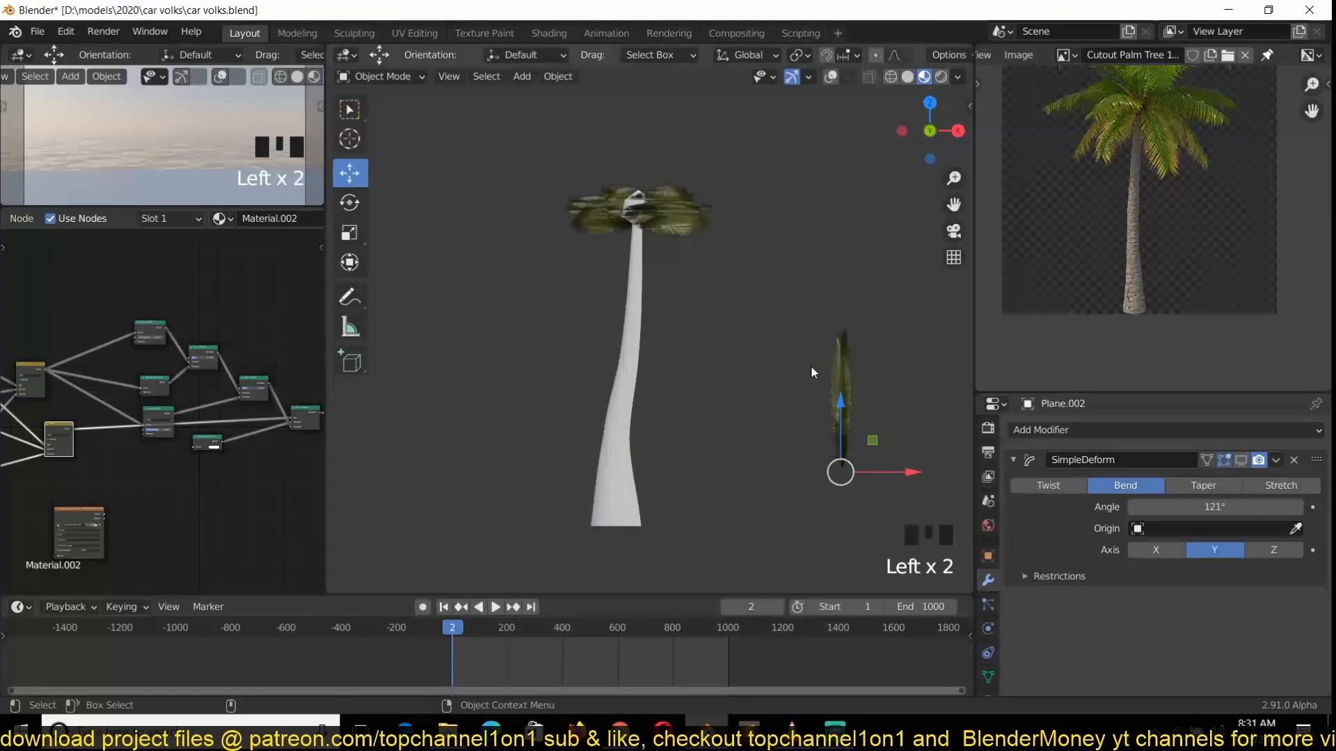
Step: Check the crown from above and set the ico sphere's particle orientation axis to Normal
middle_drag(716, 324, 766, 376)
key(KP_7)
scroll(757, 377, up, 6)
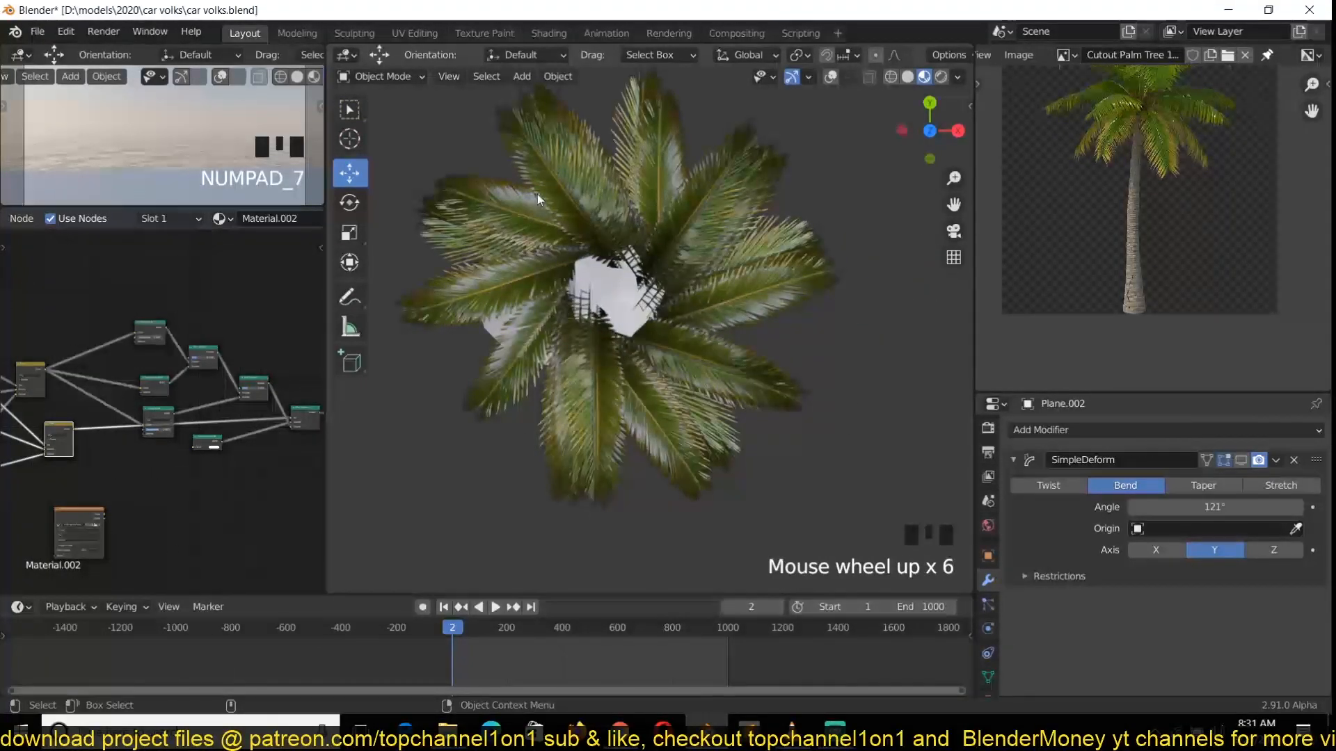
click(586, 280)
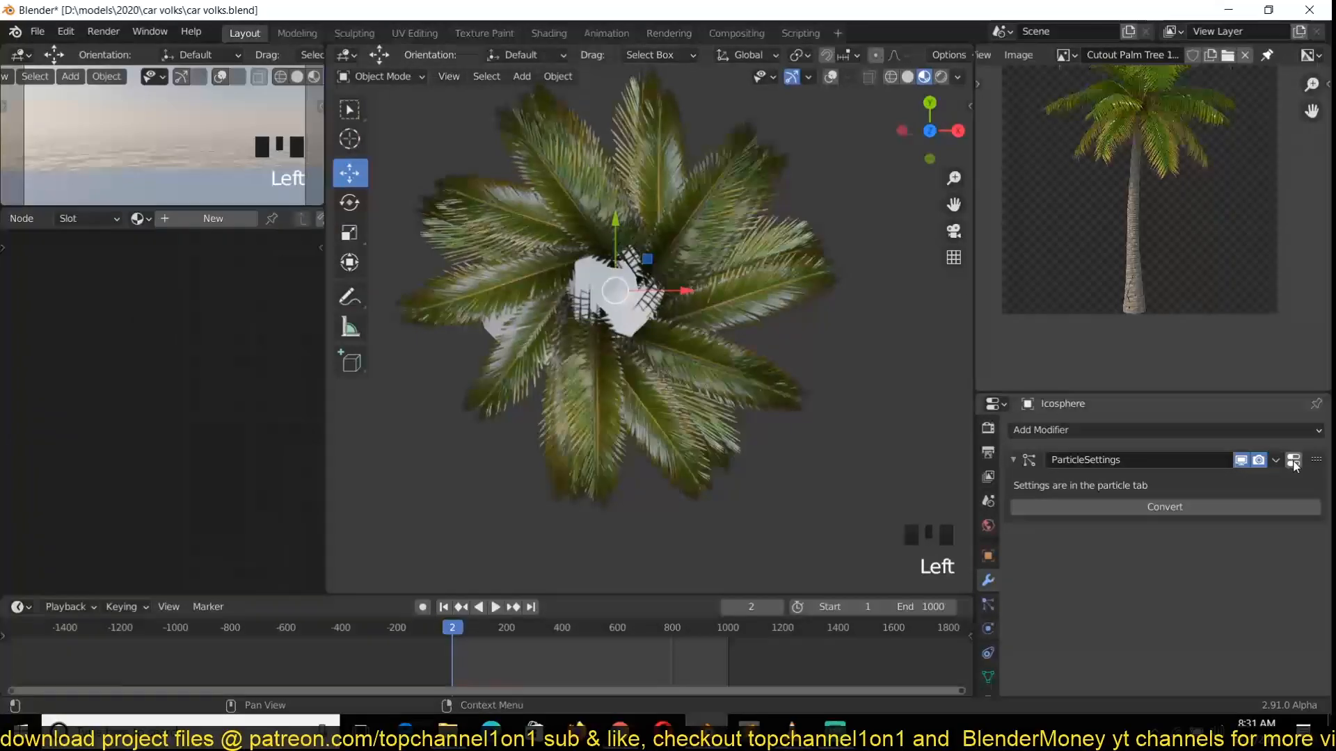
click(1294, 461)
scroll(1183, 588, down, 10)
click(1200, 493)
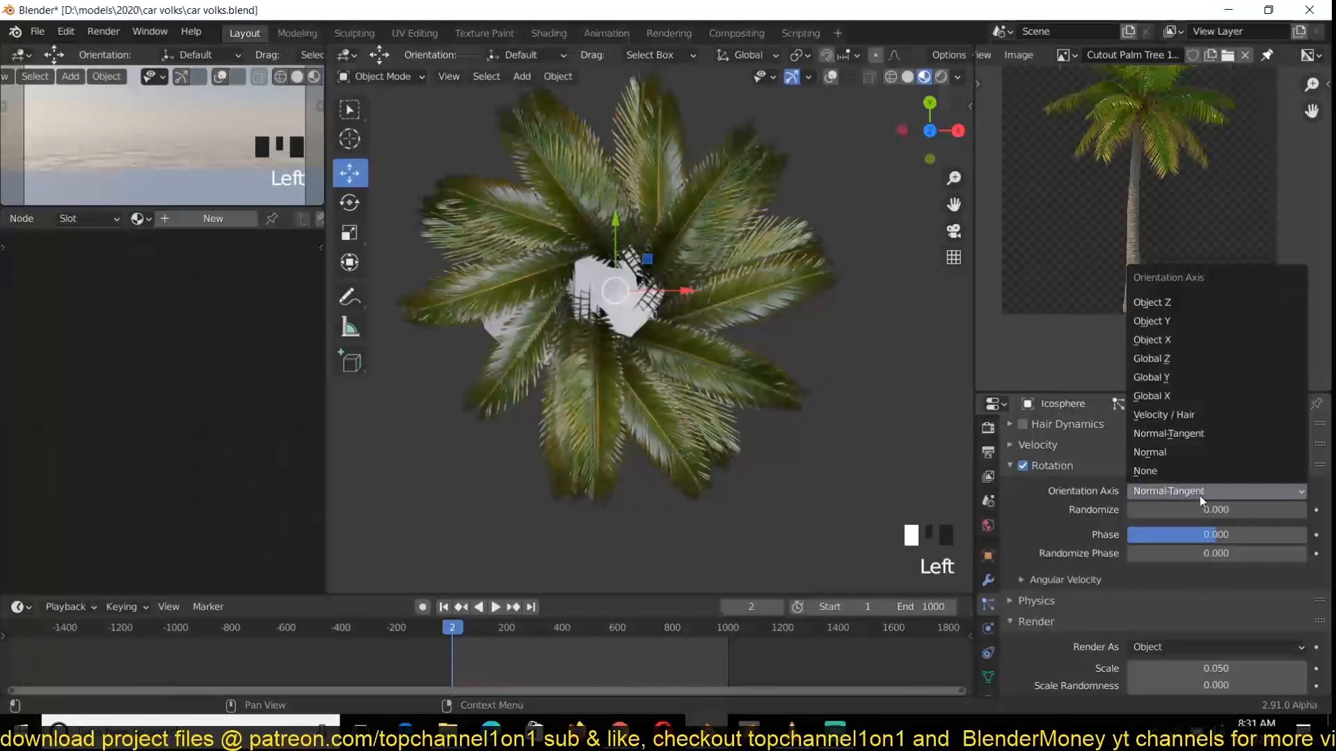
click(1161, 451)
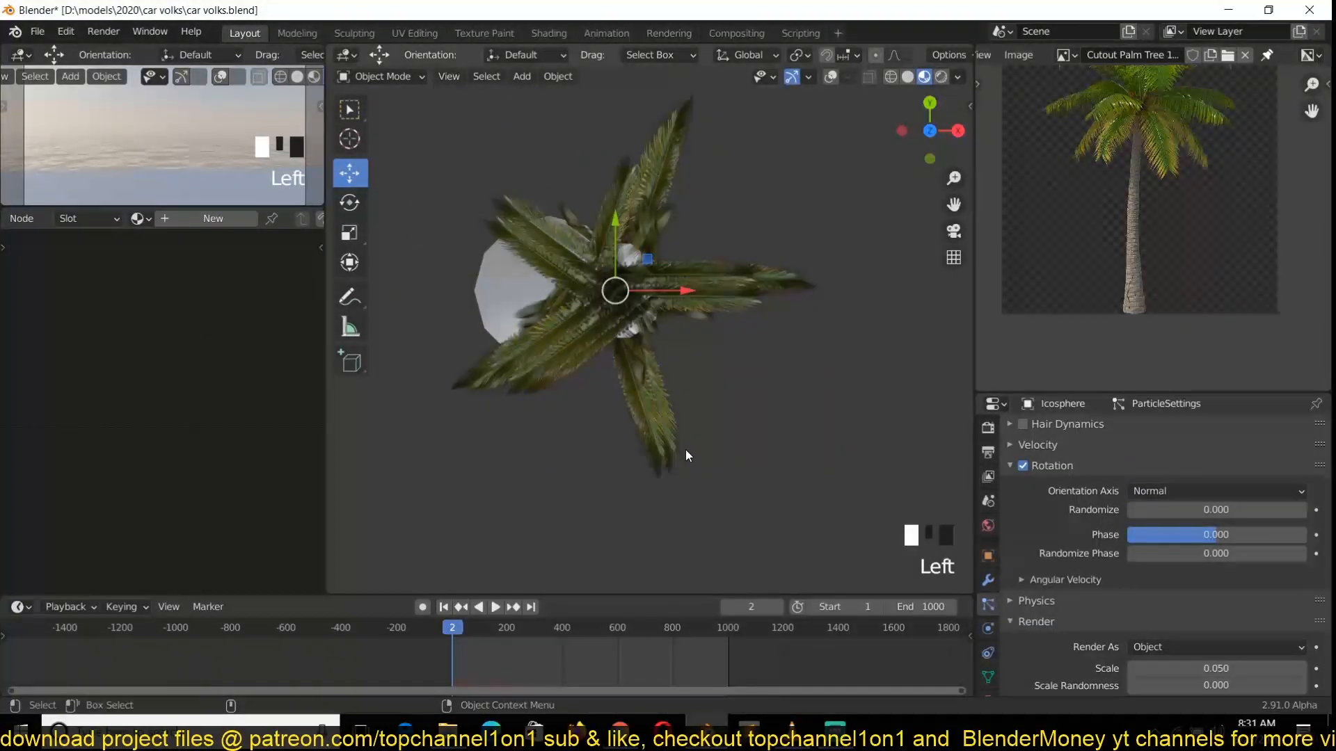
Step: Select the separate leaf and turn its SimpleDeform modifier back on in the viewport
key(grave)
scroll(581, 249, down, 7)
scroll(584, 382, up, 7)
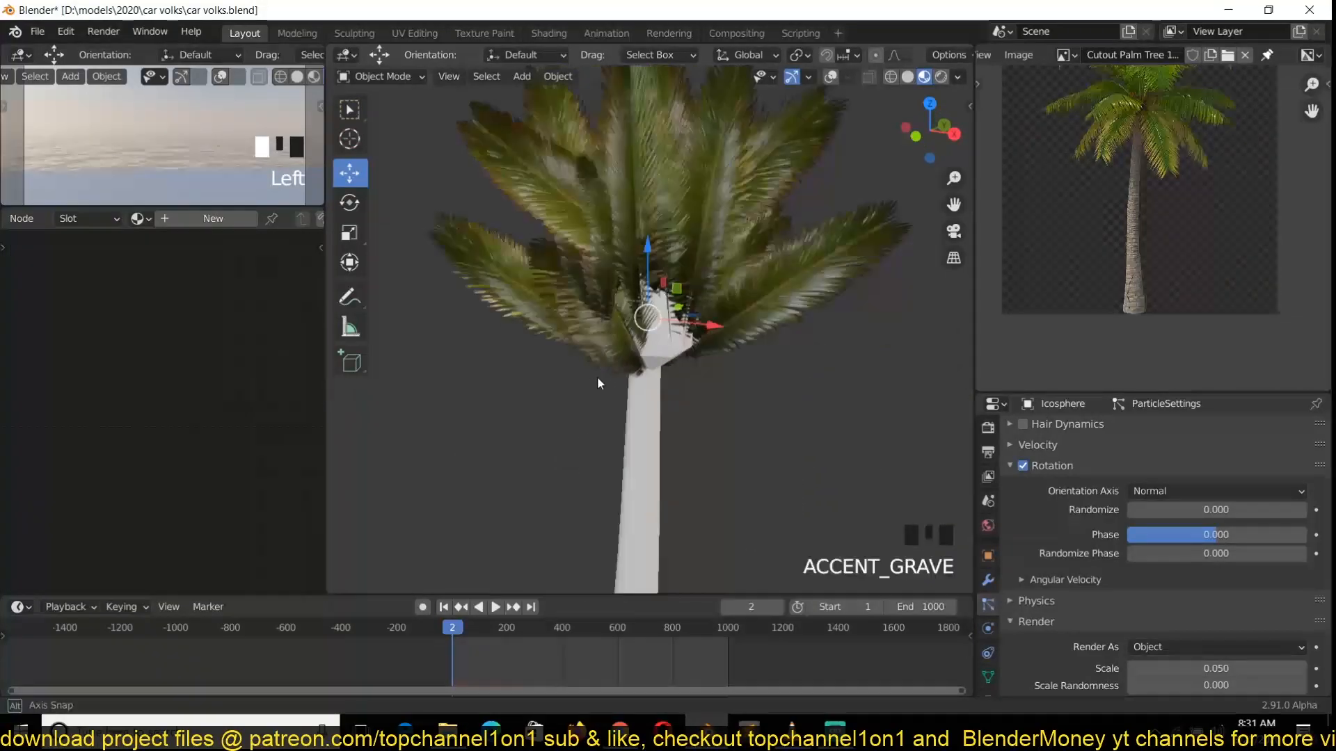
key(grave)
middle_drag(807, 366, 749, 401)
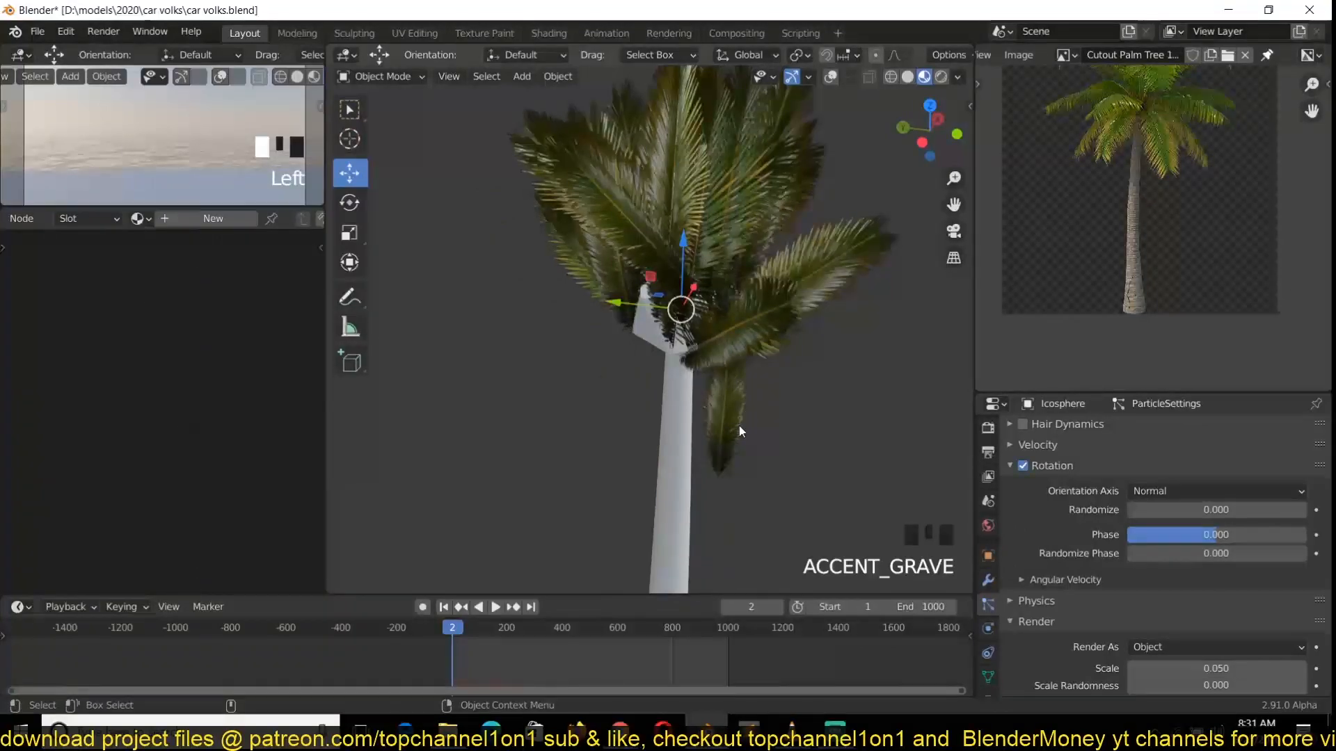
click(739, 426)
click(987, 582)
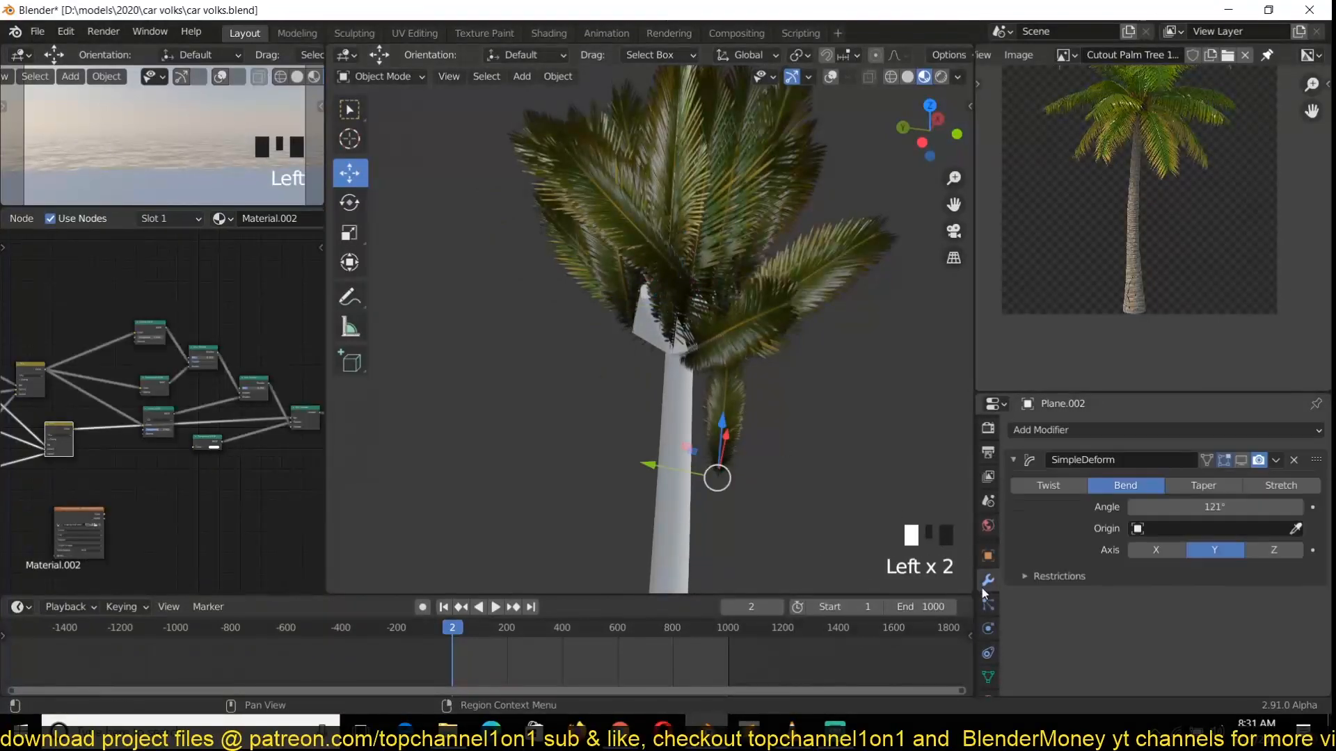
click(1241, 461)
middle_drag(770, 438, 579, 335)
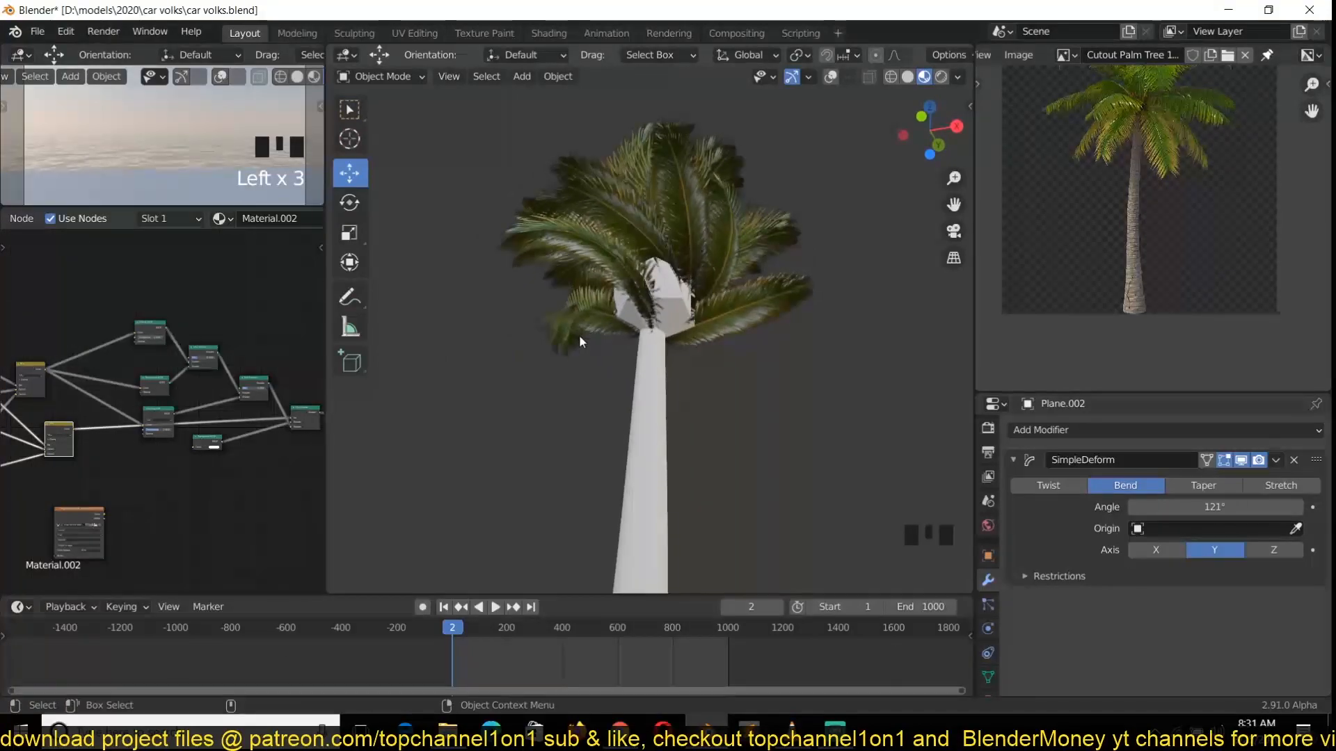
Step: Select the ico sphere, show the viewport overlays again and inspect where the leaves join the trunk
click(666, 318)
key(grave)
mouse_move(465, 394)
middle_down()
mouse_move(420, 408)
mouse_move(453, 395)
middle_up()
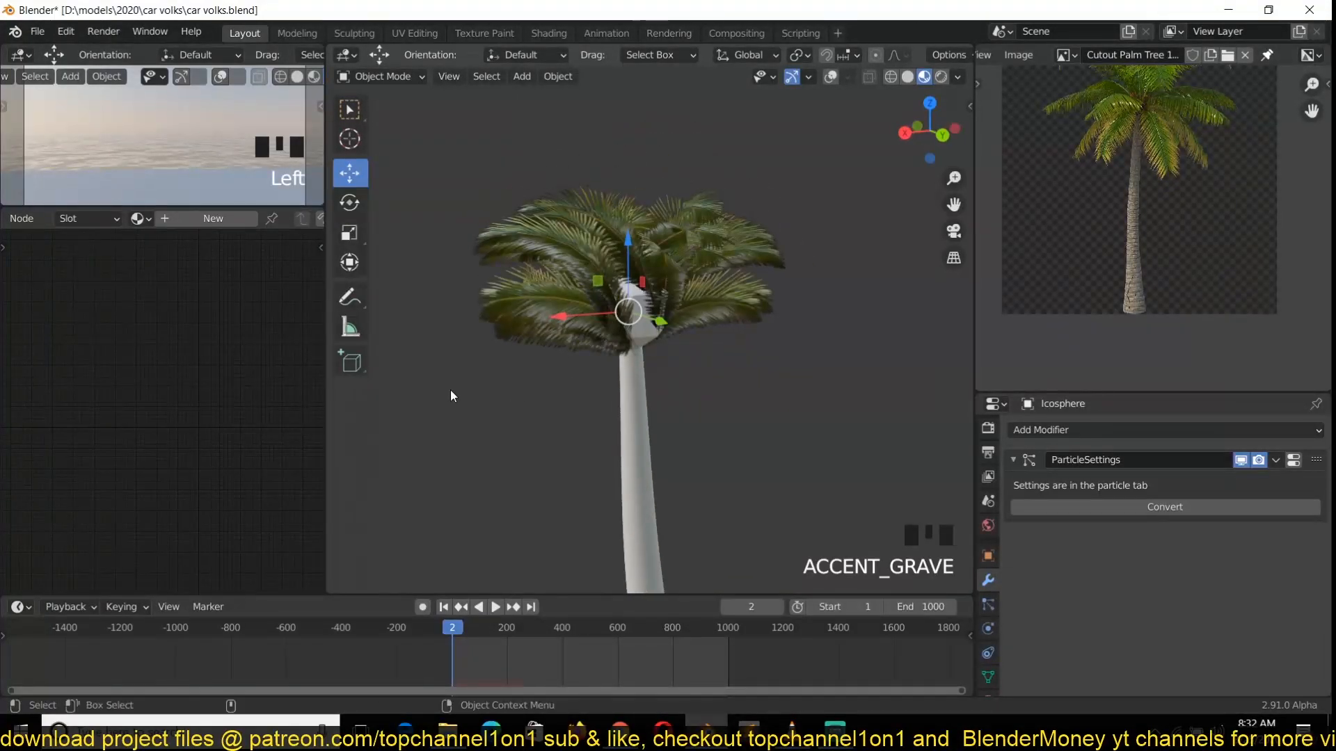
click(830, 77)
key(grave)
scroll(688, 294, up, 3)
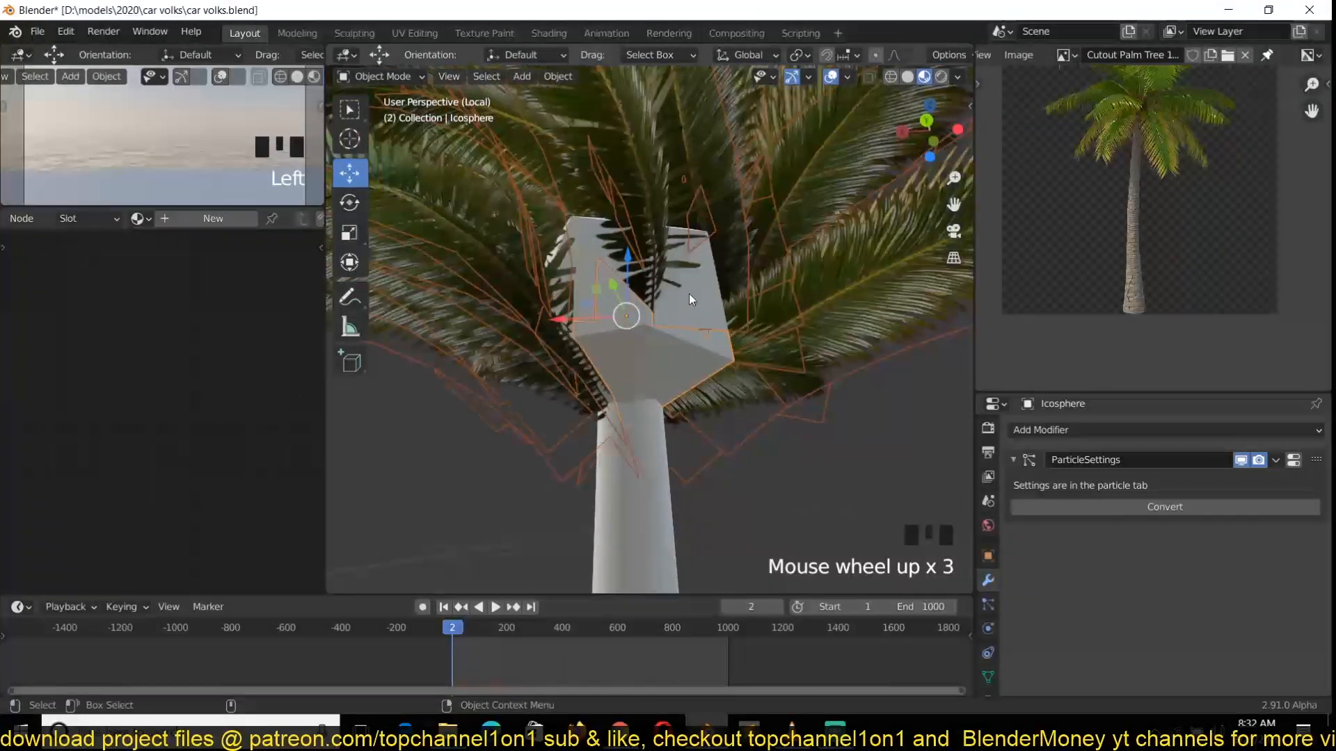
key(grave)
scroll(615, 261, down, 6)
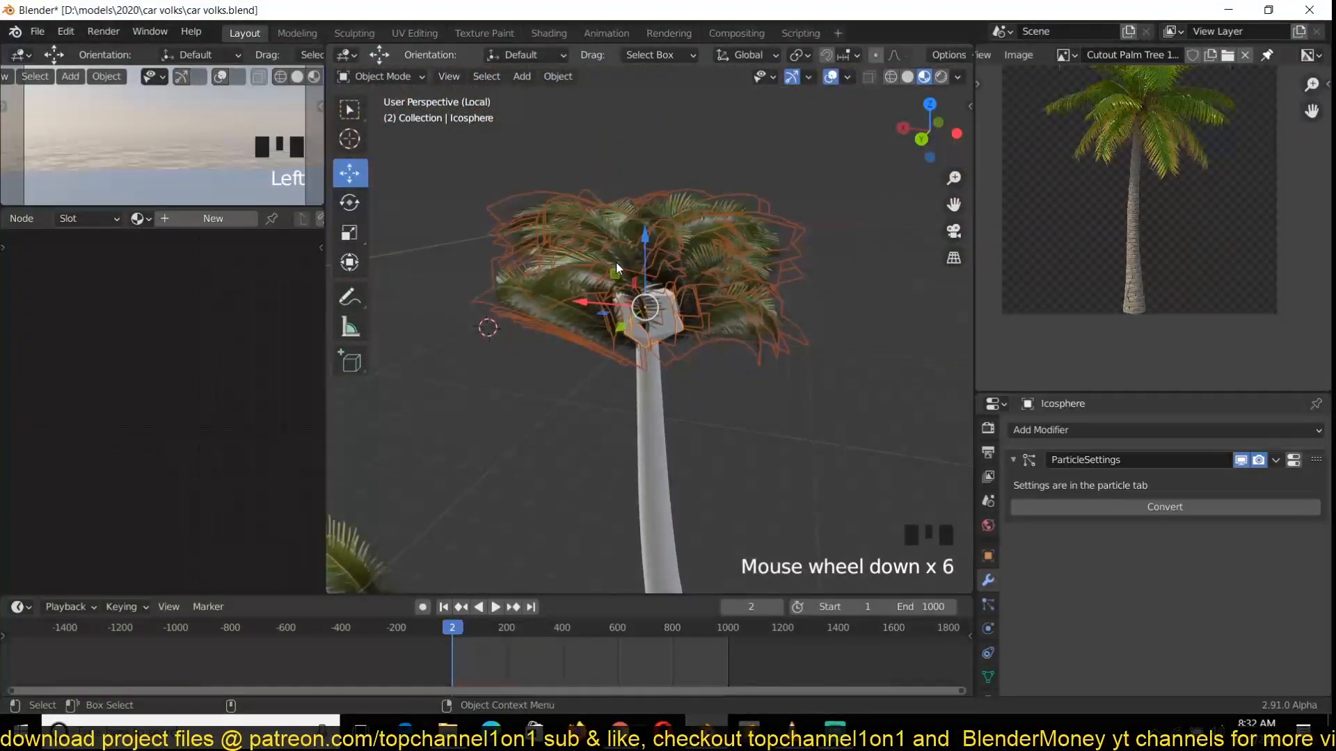
Step: Isolate only the ico sphere and its leaves in local view, seen from above
key(KP_7)
key(KP_Divide)
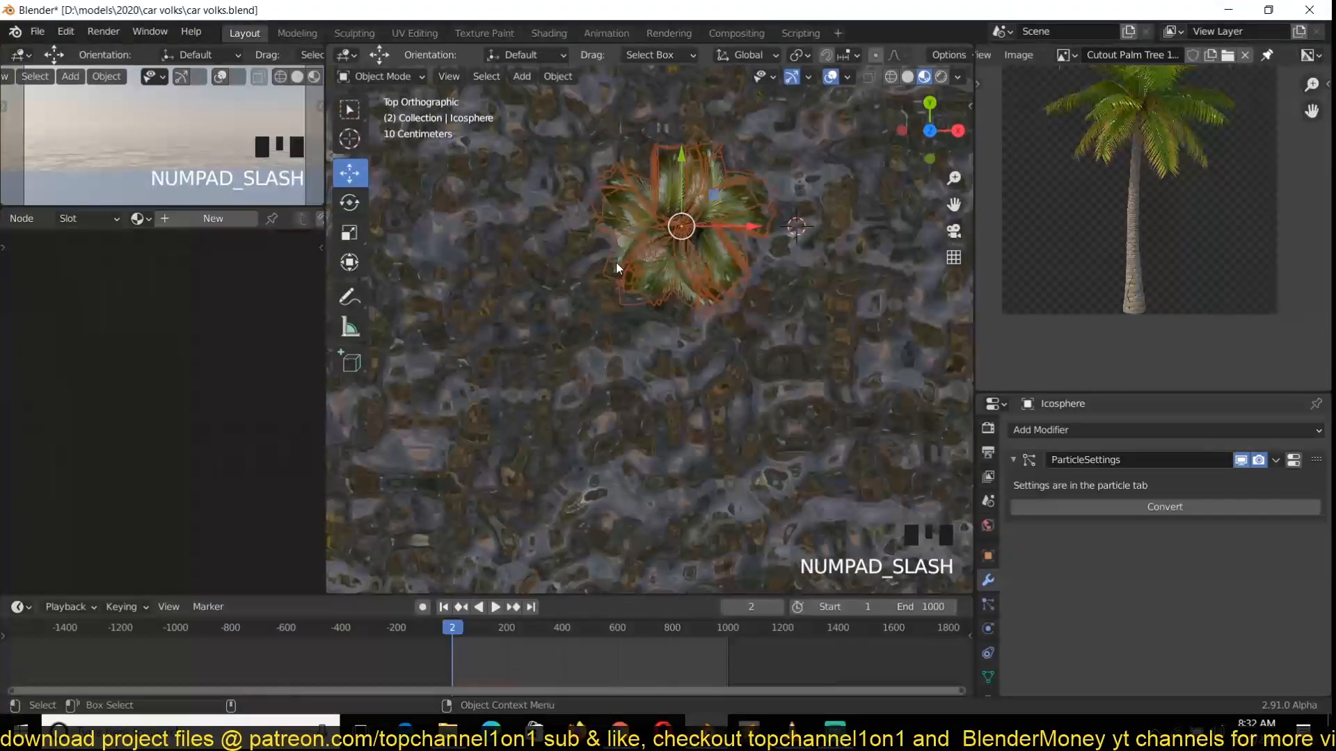
key(KP_Divide)
scroll(616, 261, down, 5)
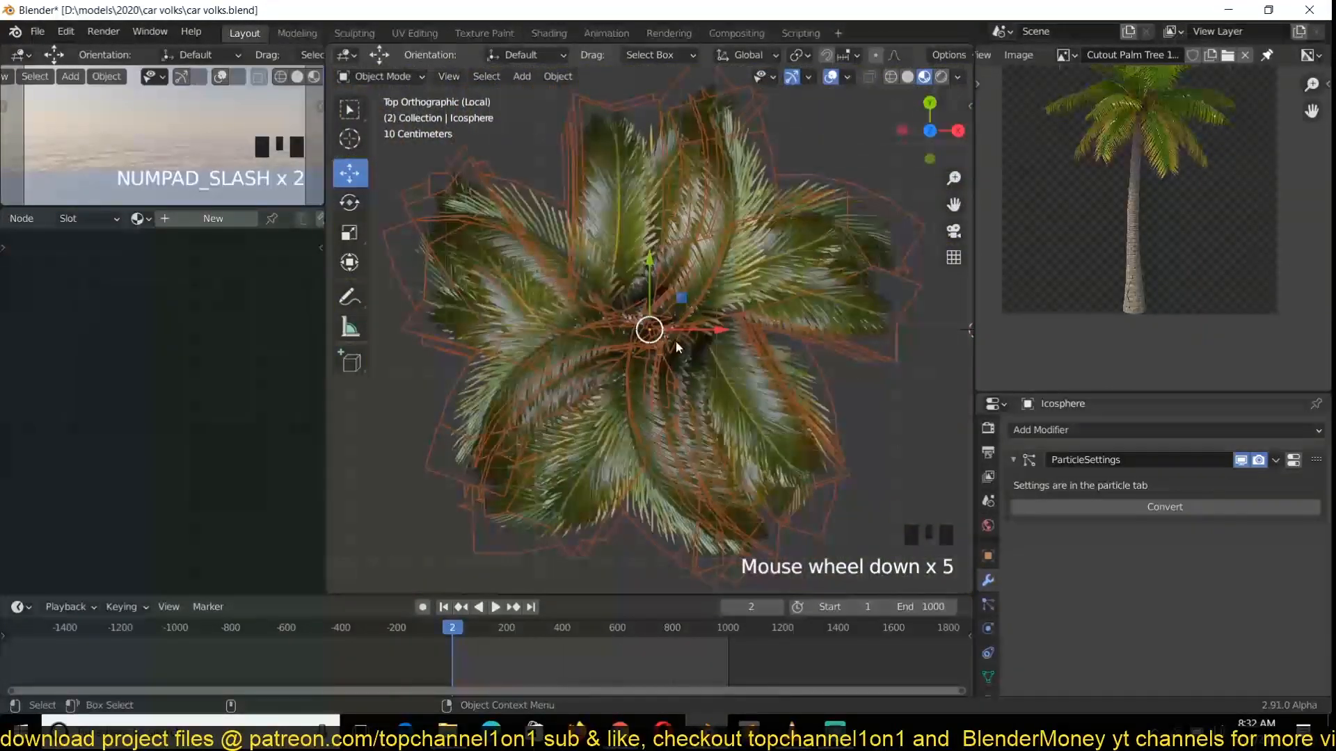
Step: Snap the 3D cursor to the ico sphere's fully selected mesh and delete all of its geometry in edit mode
key(grave)
scroll(714, 296, down, 4)
scroll(730, 303, up, 2)
key(Tab)
key(a)
key(shift+s)
click(708, 398)
key(x)
click(677, 373)
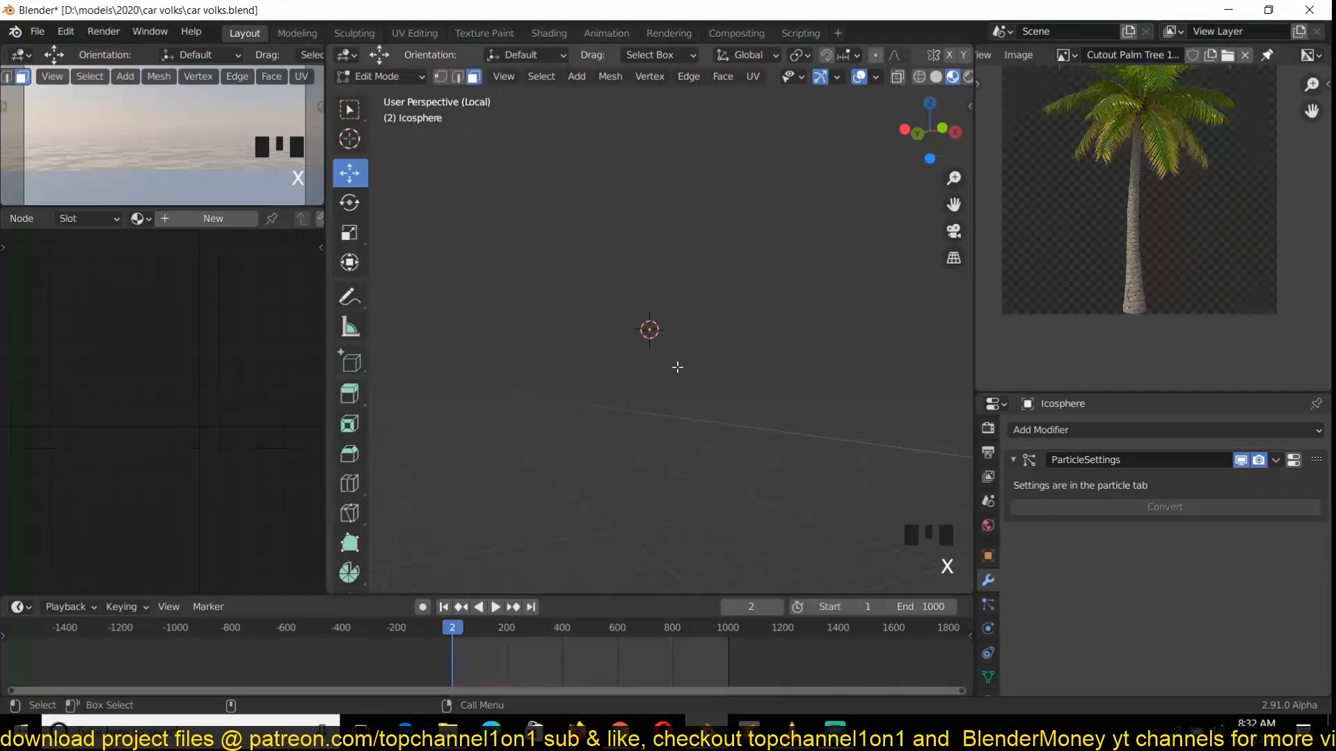
Step: Add a plane as the emptied ico sphere object's new mesh and return to object mode
key(shift+a)
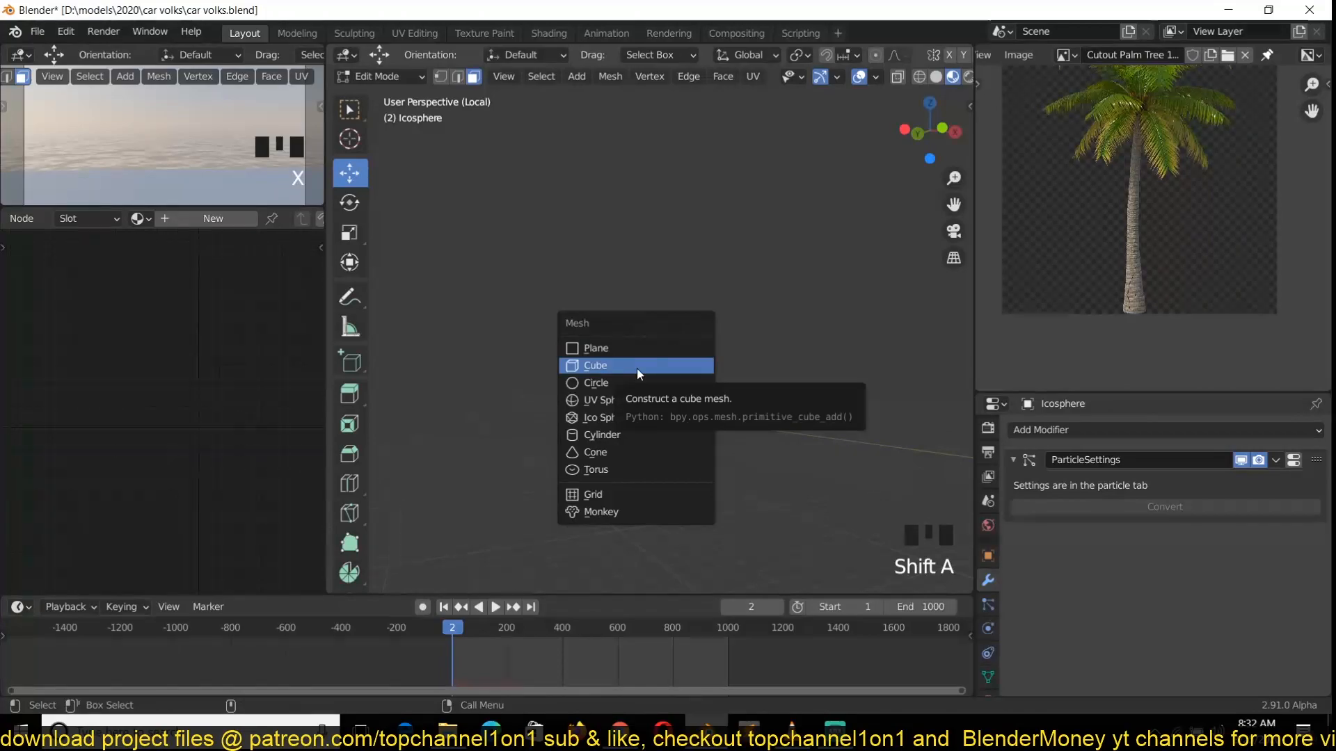
click(640, 349)
key(Tab)
scroll(695, 348, down, 2)
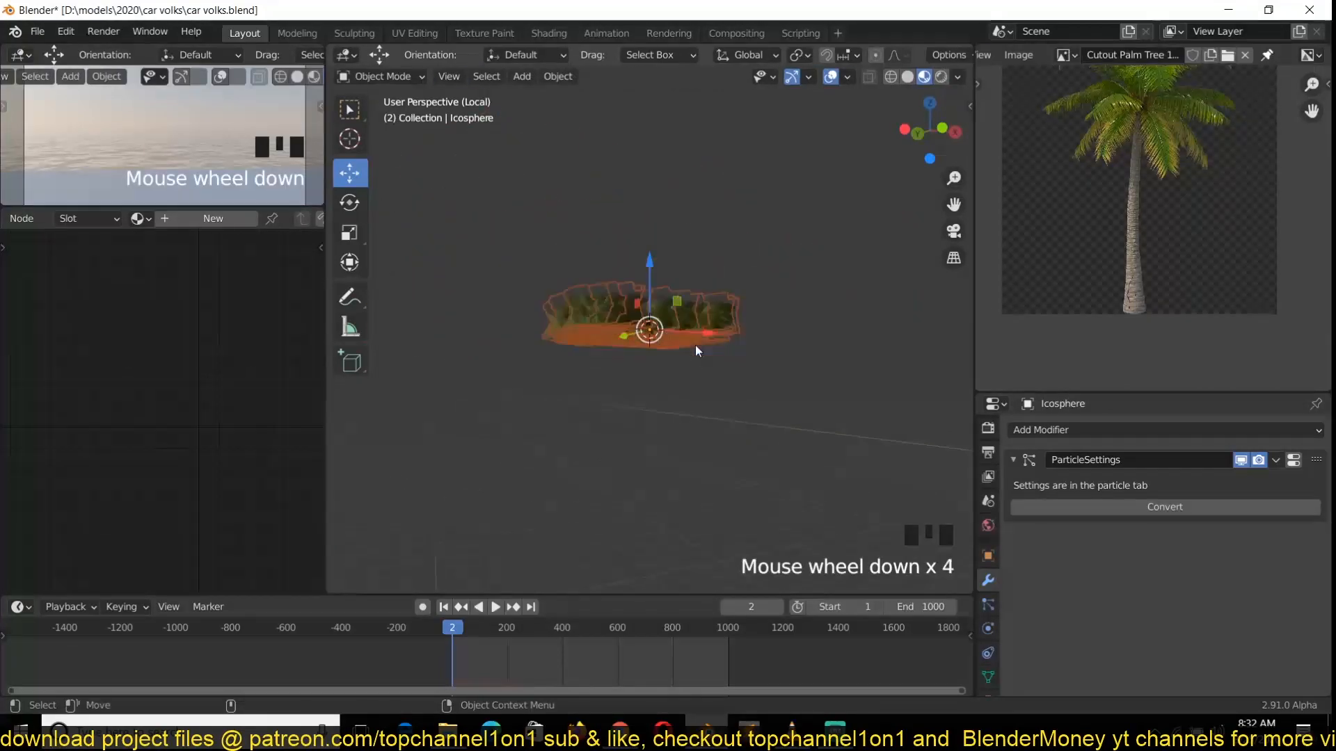
Step: Inspect the leaves on the new plane emitter from several angles and review its particle rotation and render settings
middle_drag(695, 349, 700, 407)
key(grave)
click(728, 451)
middle_drag(727, 451, 721, 329)
click(735, 398)
middle_drag(735, 390, 709, 343)
scroll(804, 421, up, 3)
scroll(835, 409, down, 2)
middle_drag(822, 366, 564, 174)
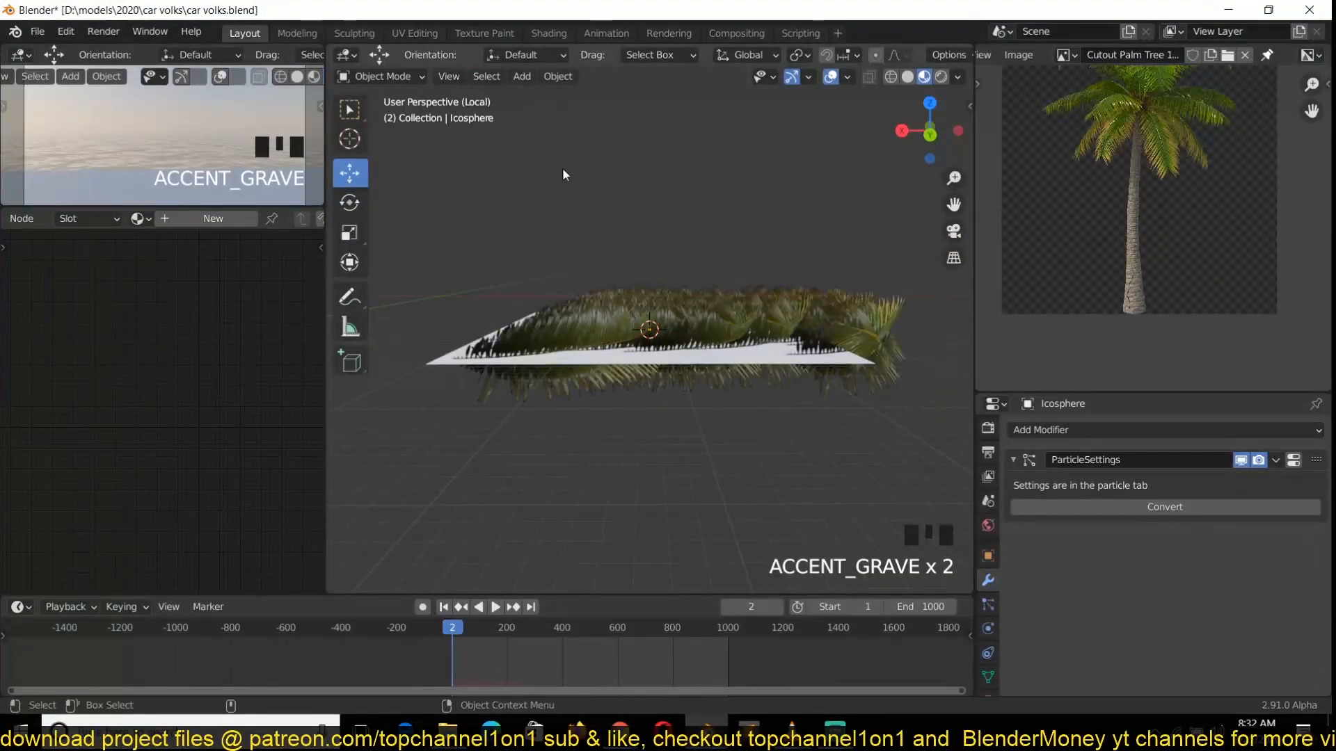
click(700, 325)
click(1294, 460)
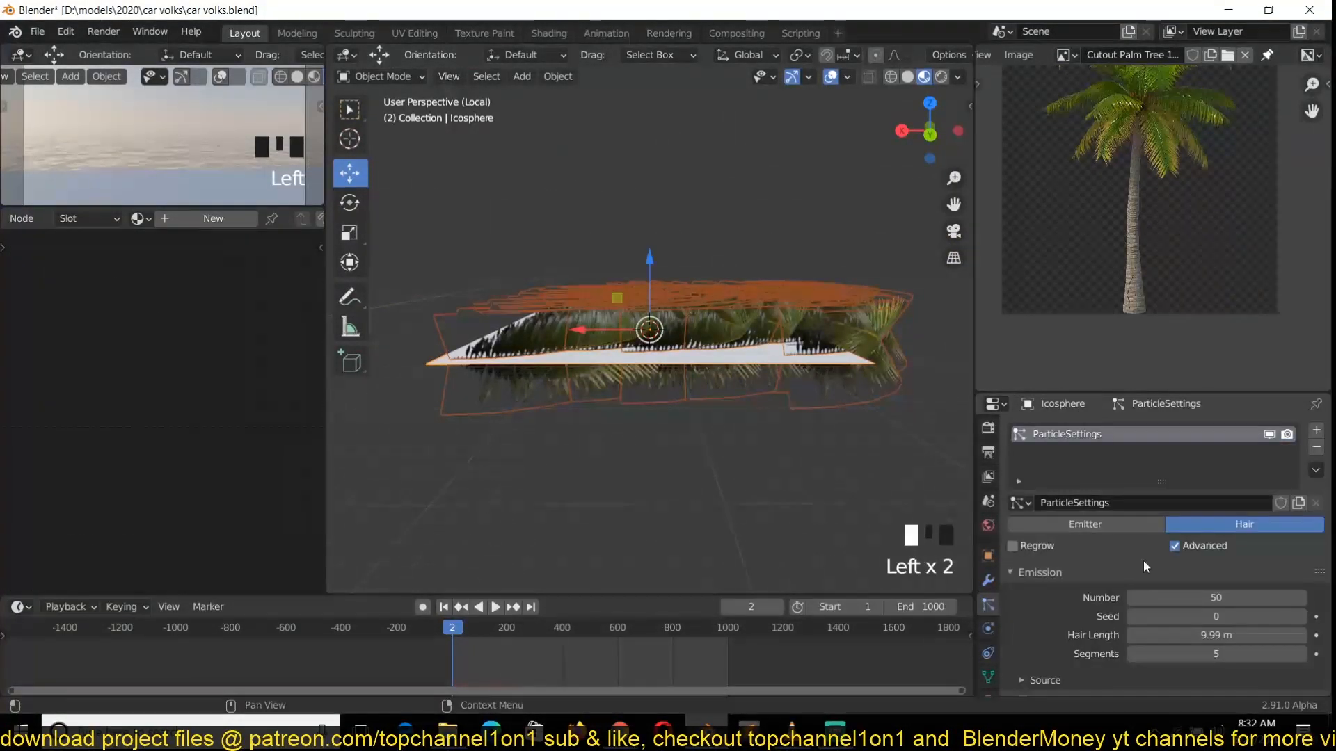
scroll(1149, 571, down, 12)
scroll(774, 543, down, 6)
scroll(704, 433, down, 7)
scroll(704, 433, up, 4)
Step: Leave local view, add the separate leaf to the emitter selection and isolate both objects
key(KP_Multiply)
key(KP_Divide)
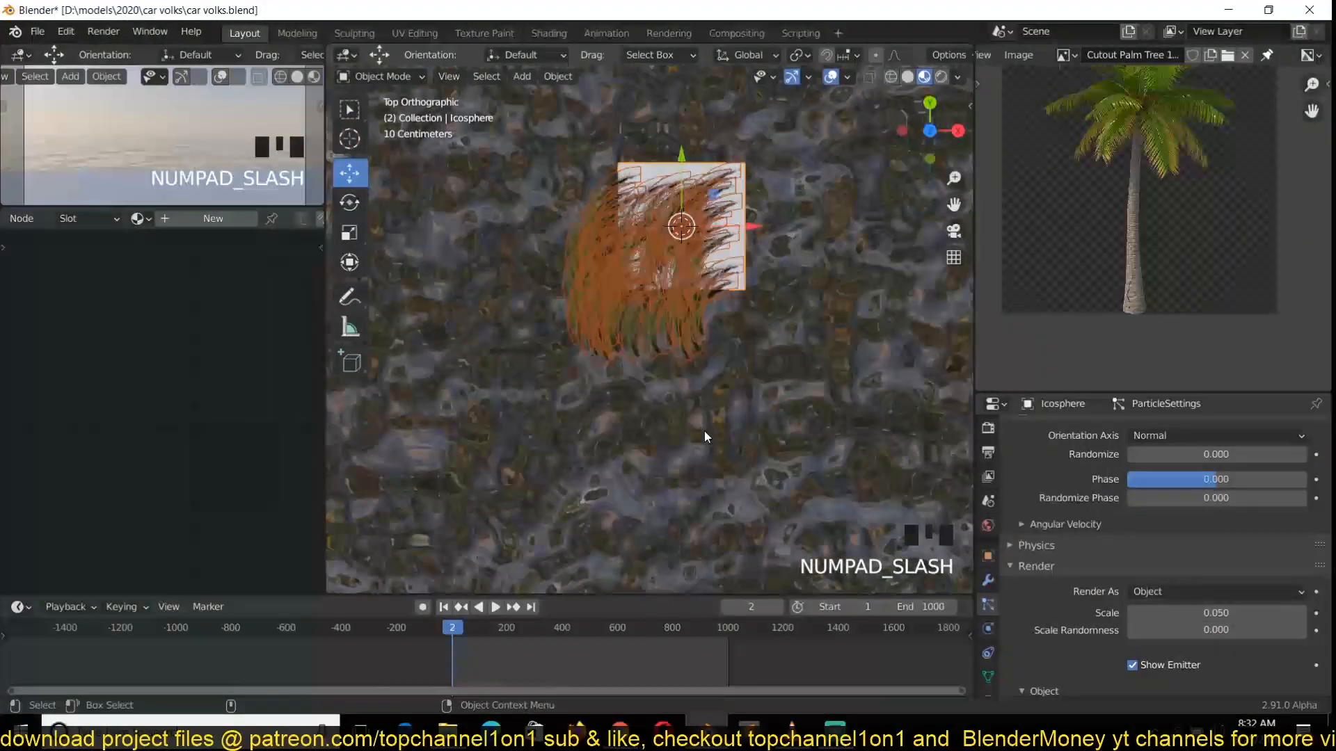
key(grave)
scroll(673, 299, down, 10)
scroll(761, 282, up, 4)
shift+click(783, 275)
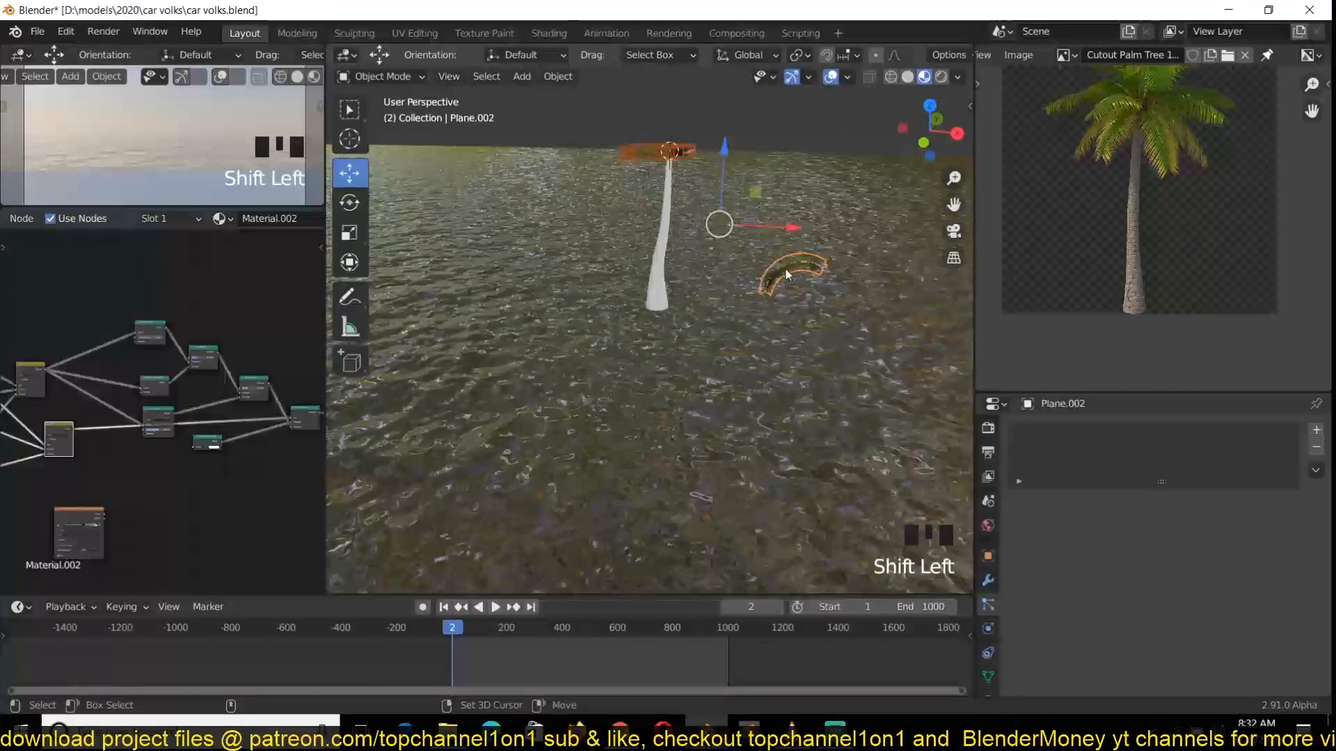
key(KP_Divide)
key(alt+a)
Step: Select the separate leaf and turn off its SimpleDeform modifier in the viewport
click(750, 437)
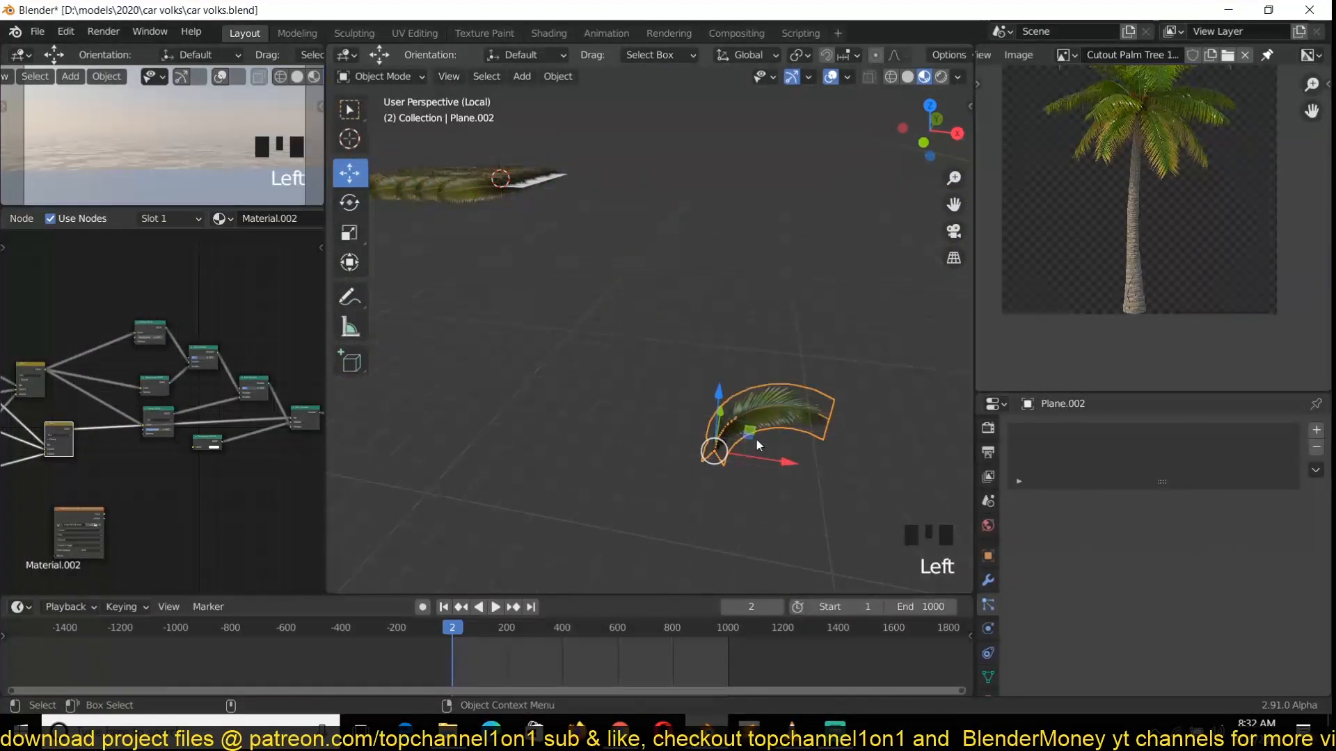
click(988, 581)
click(1242, 460)
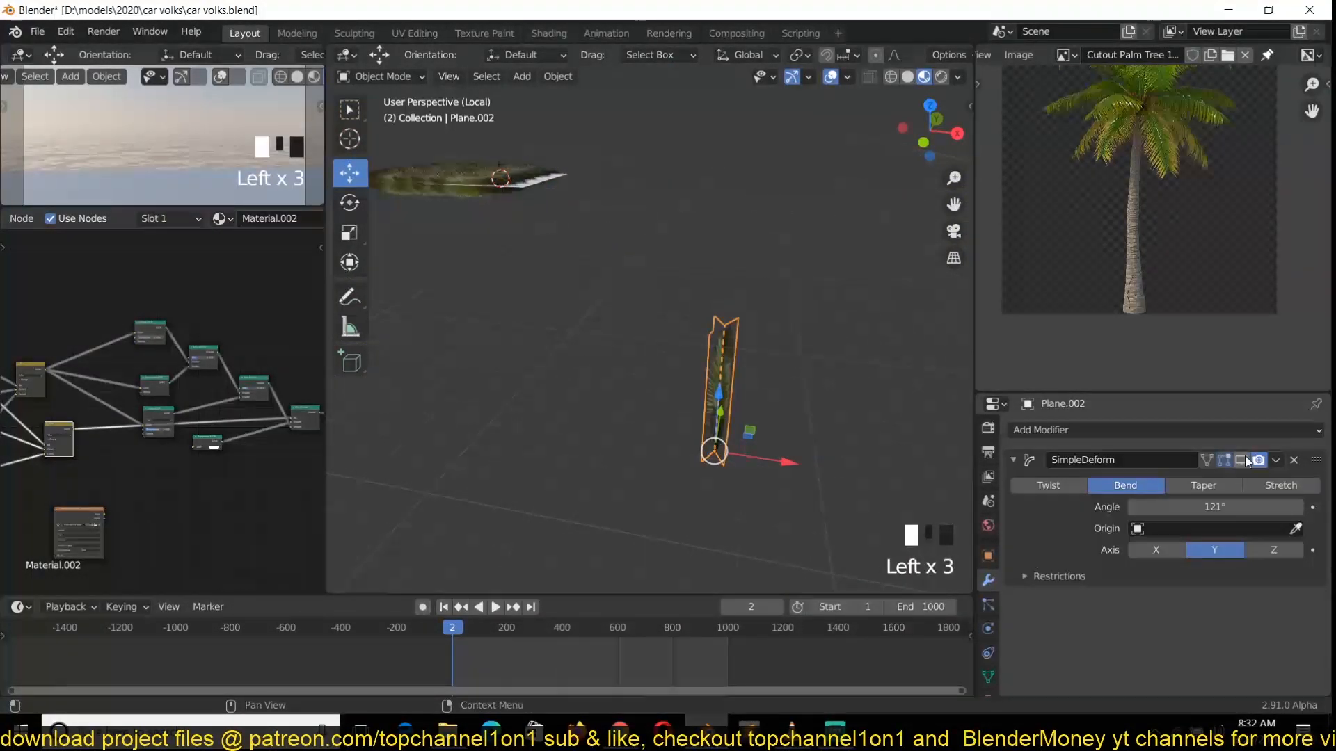
key(grave)
key(grave)
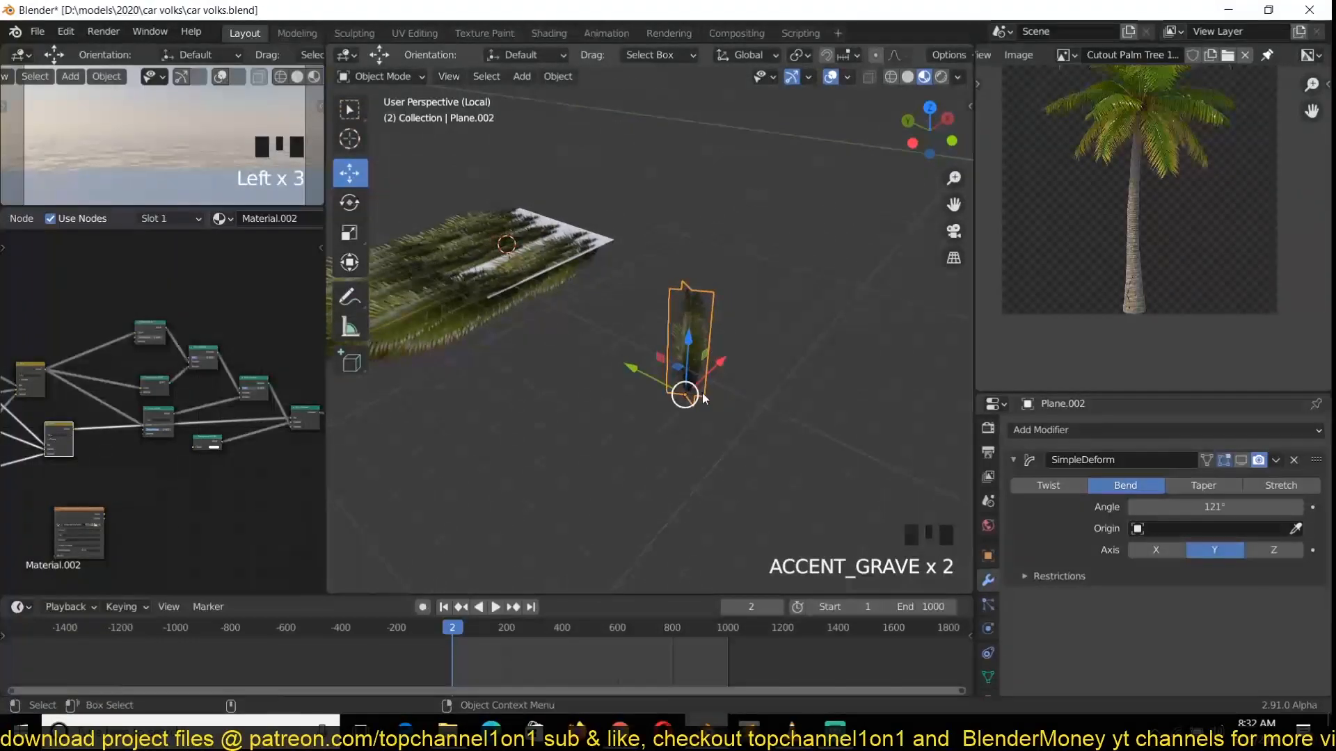
Step: Snap the 3D cursor to the separate leaf's origin and open its mesh in edit mode
key(Tab)
key(Tab)
key(Tab)
key(shift+s)
click(695, 448)
key(Tab)
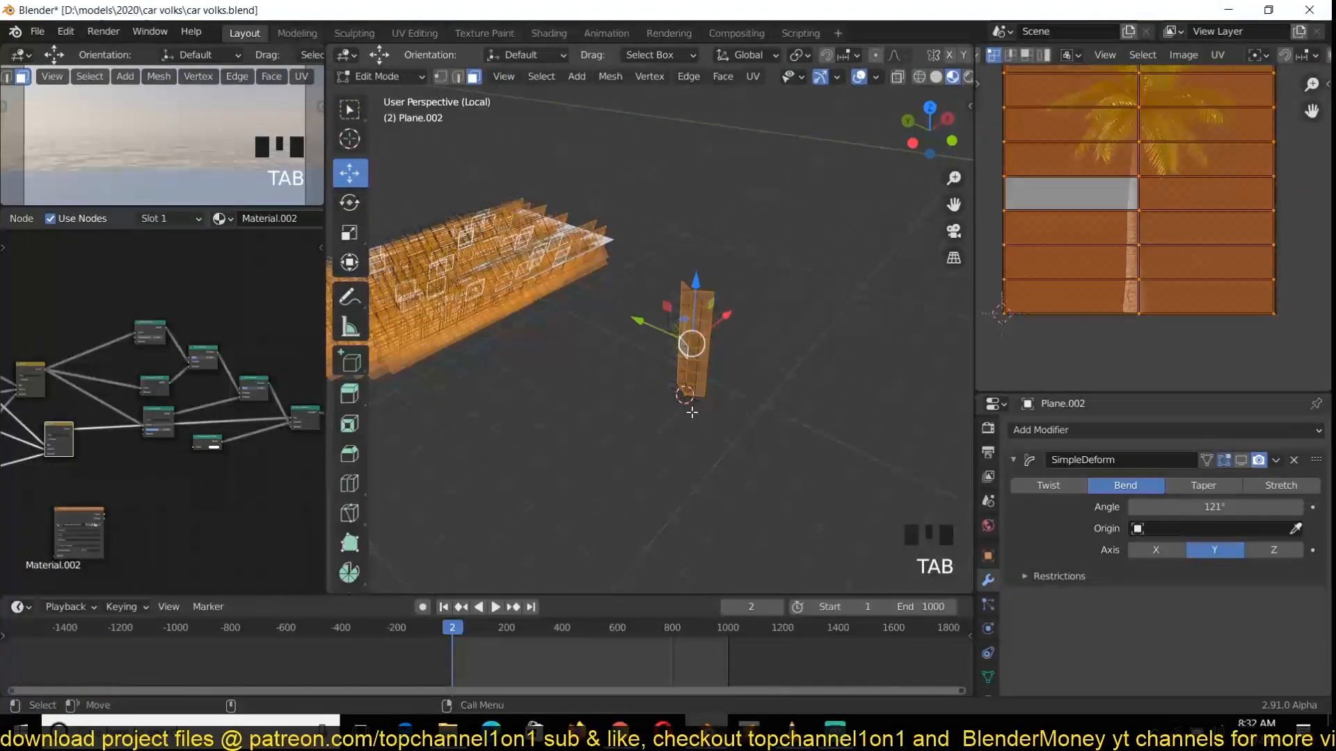
Step: Set the pivot to the 3D cursor, rotate the leaf's entire mesh -90° around X and return to object mode
key(a)
key(period)
click(842, 384)
text(rx90)
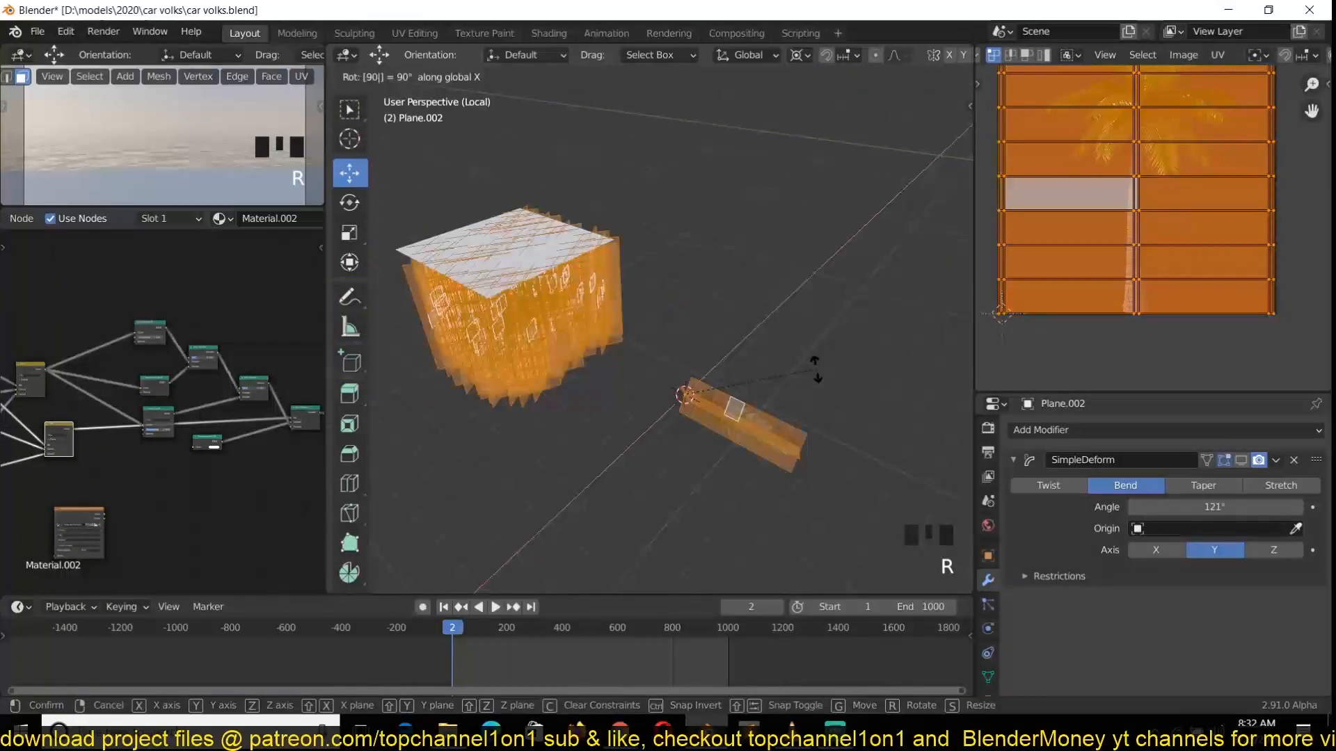
key(minus)
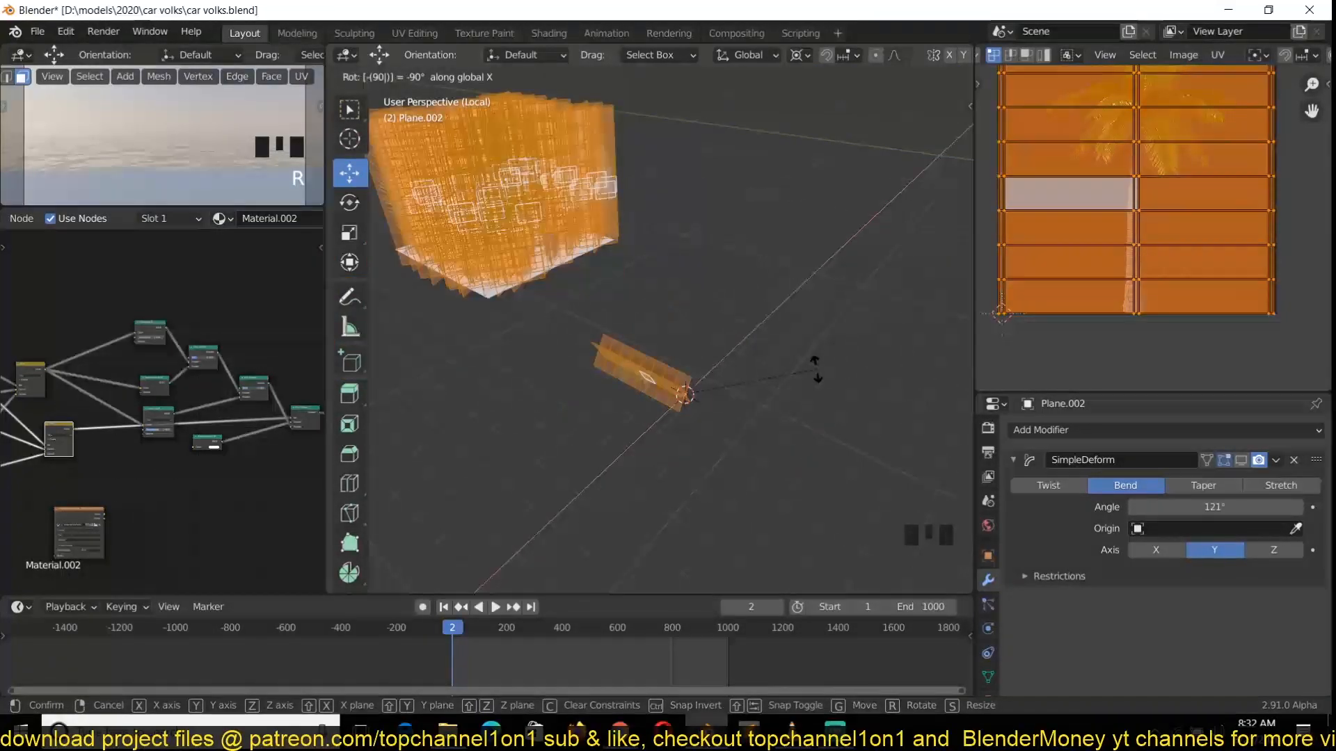
key(Return)
key(Tab)
key(alt+a)
mouse_move(691, 243)
shift+middle_down()
mouse_move(824, 370)
mouse_move(712, 239)
shift+middle_up()
scroll(824, 370, up, 3)
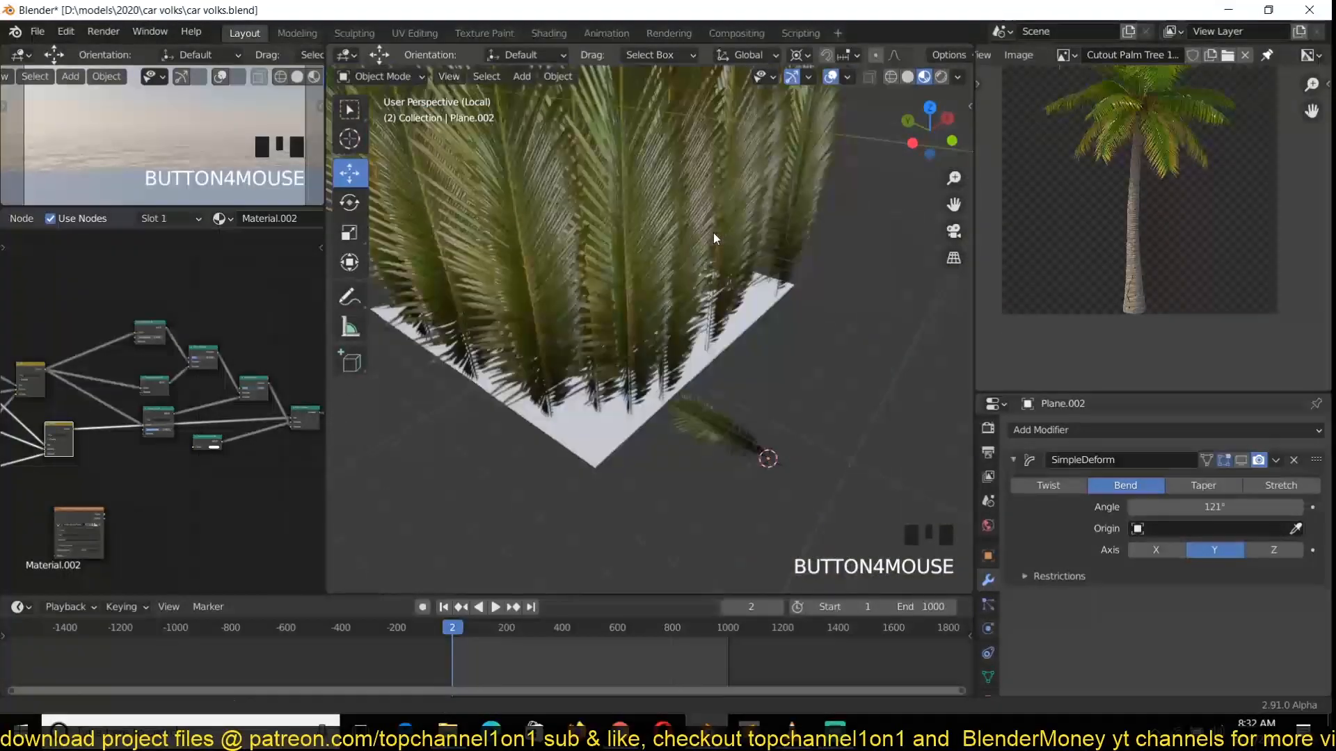
Step: Turn the separate leaf's SimpleDeform modifier back on in the viewport and compare the leaf with the emitter's instances
click(743, 317)
scroll(699, 323, down, 2)
click(1053, 405)
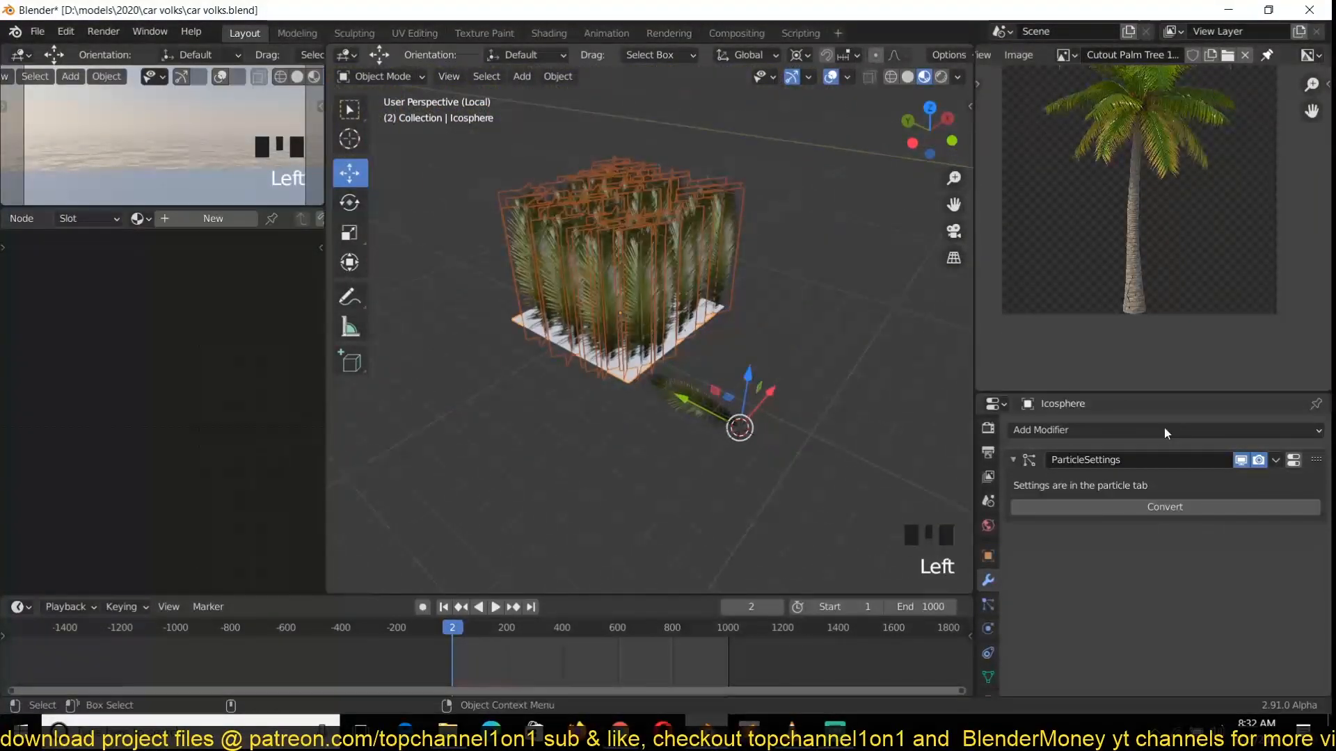
click(745, 429)
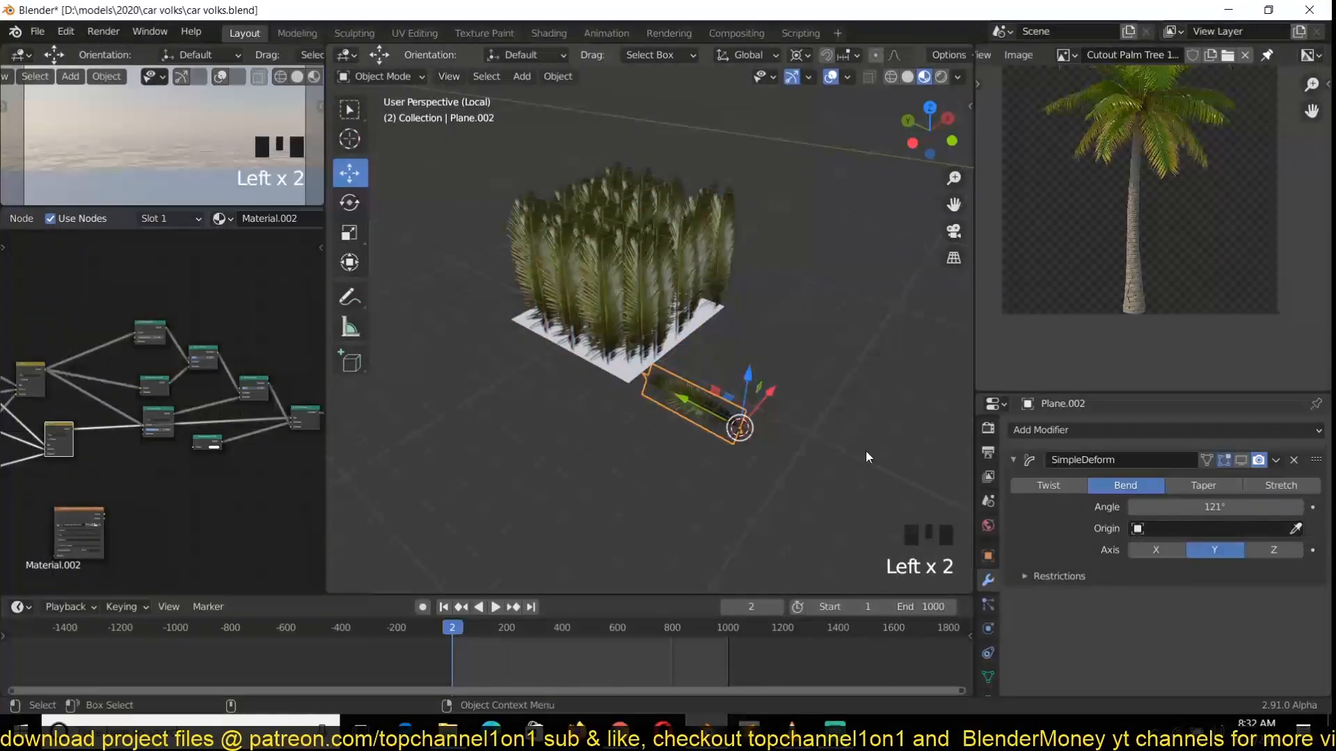
click(1241, 459)
key(grave)
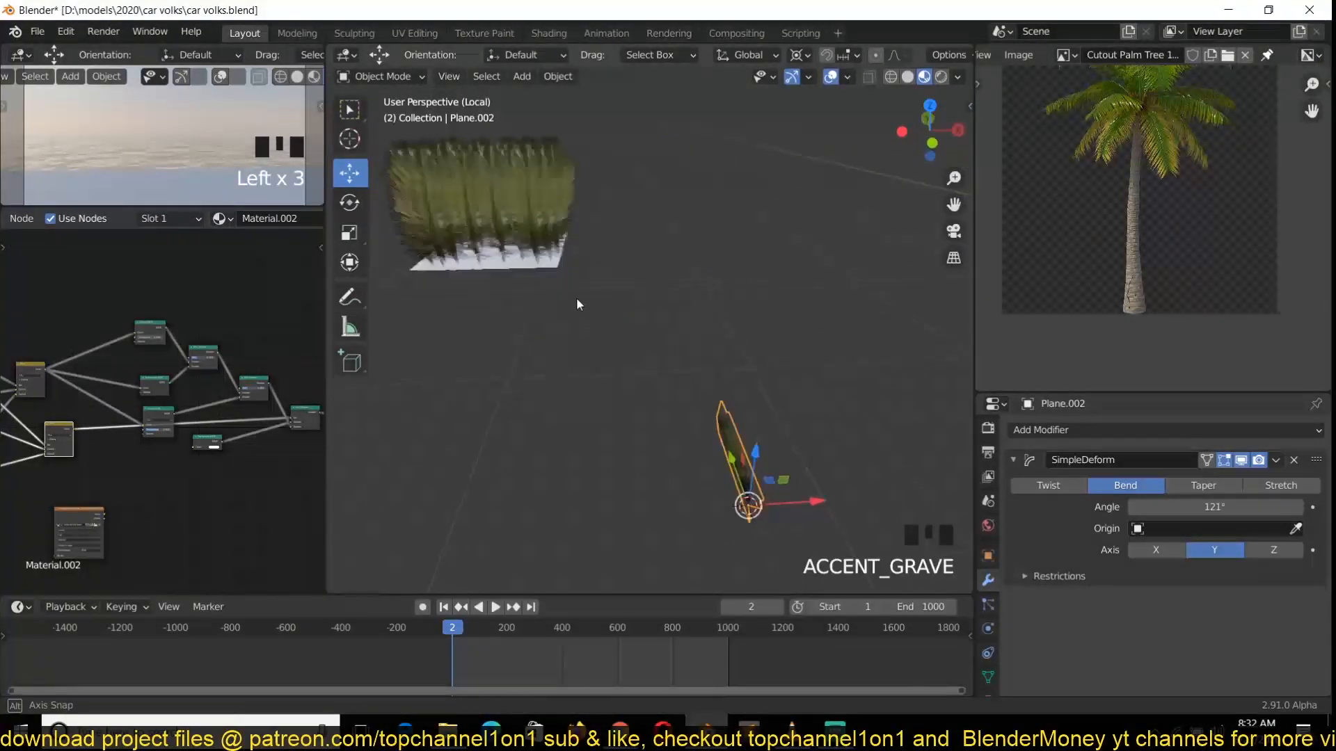
key(grave)
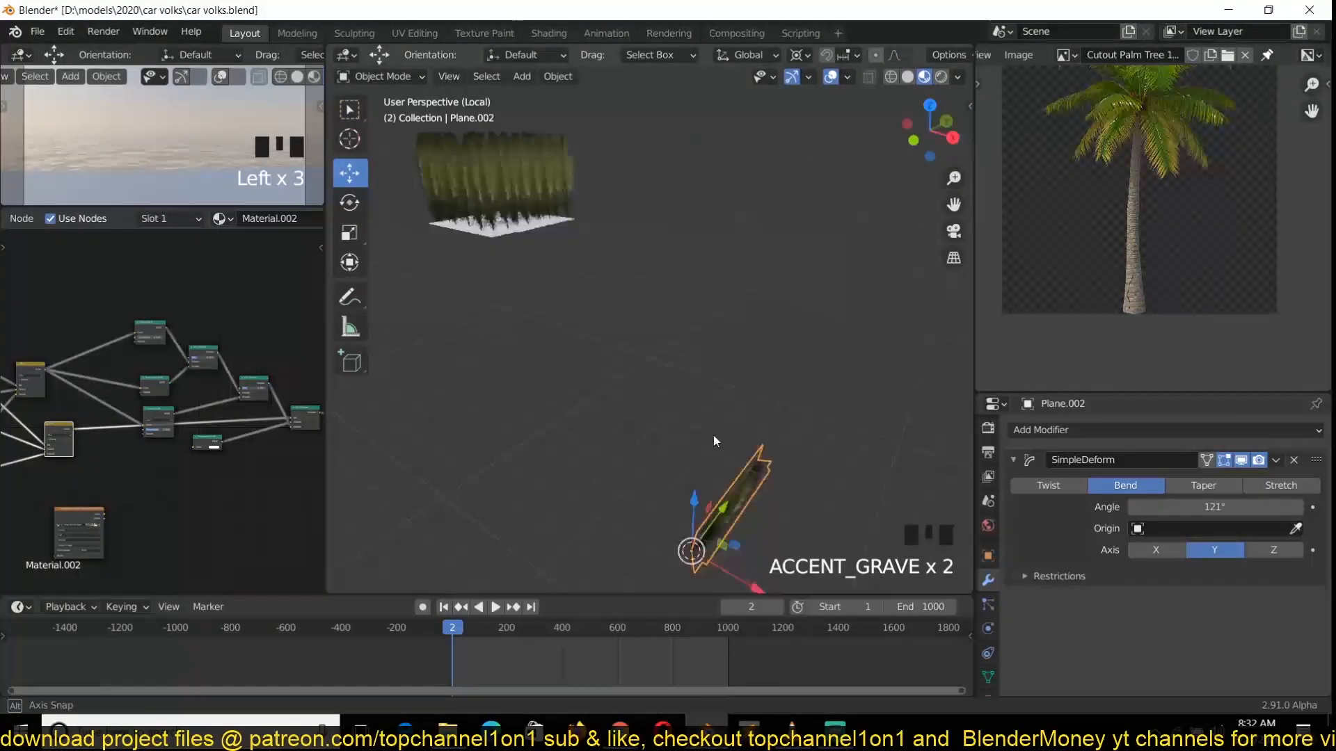
key(ctrl+grave)
key(grave)
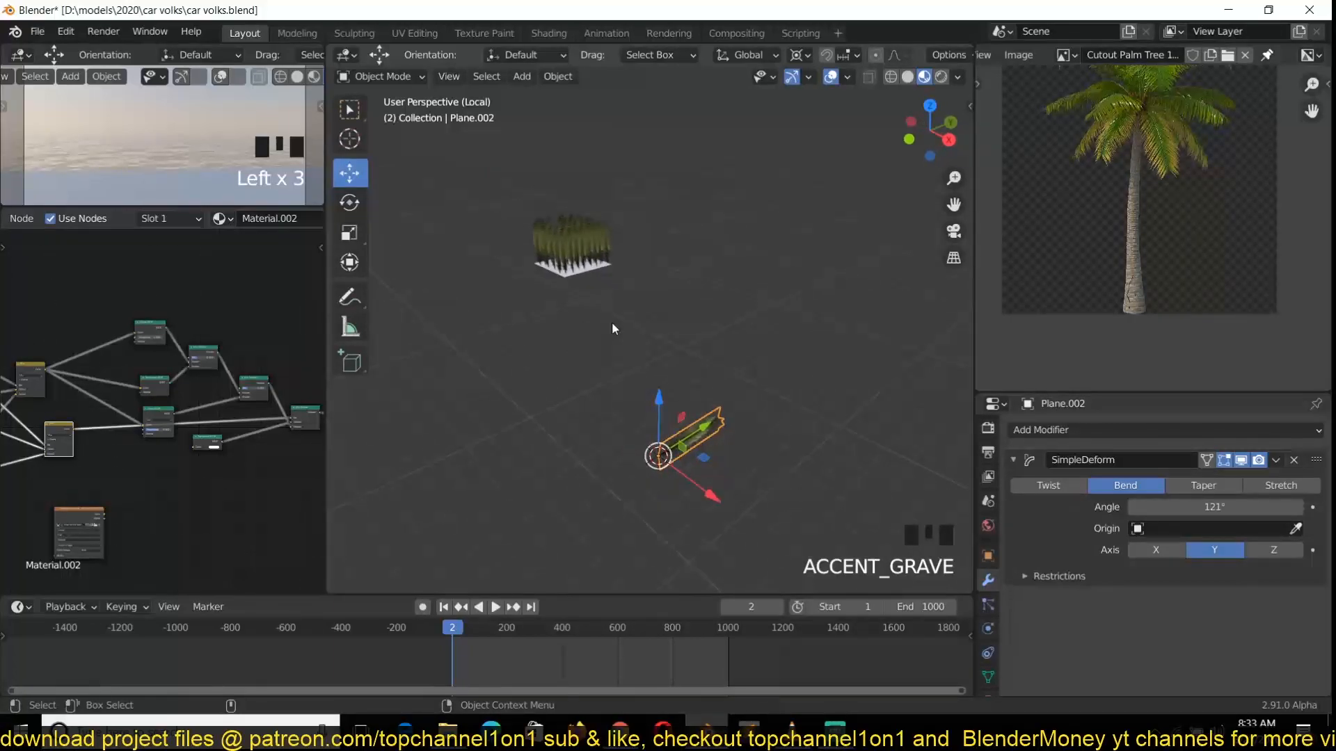
scroll(668, 348, up, 3)
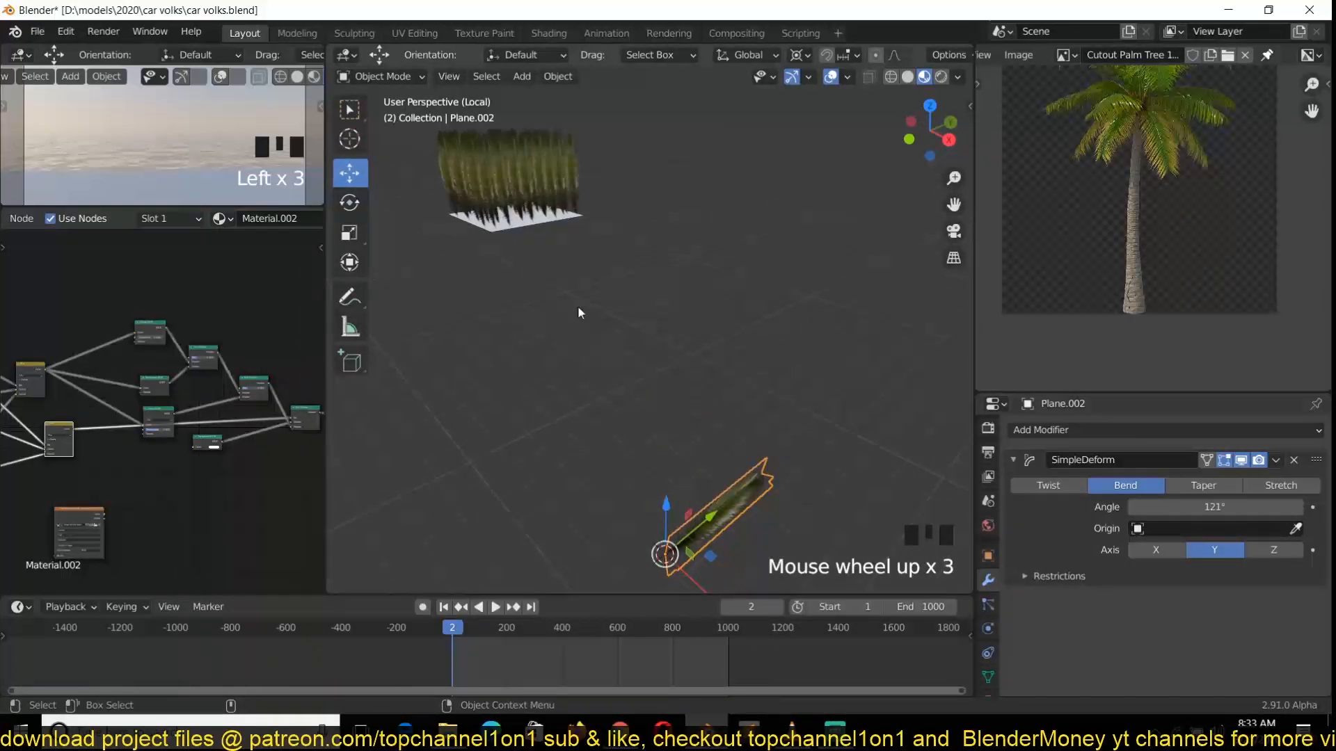
click(507, 181)
click(777, 493)
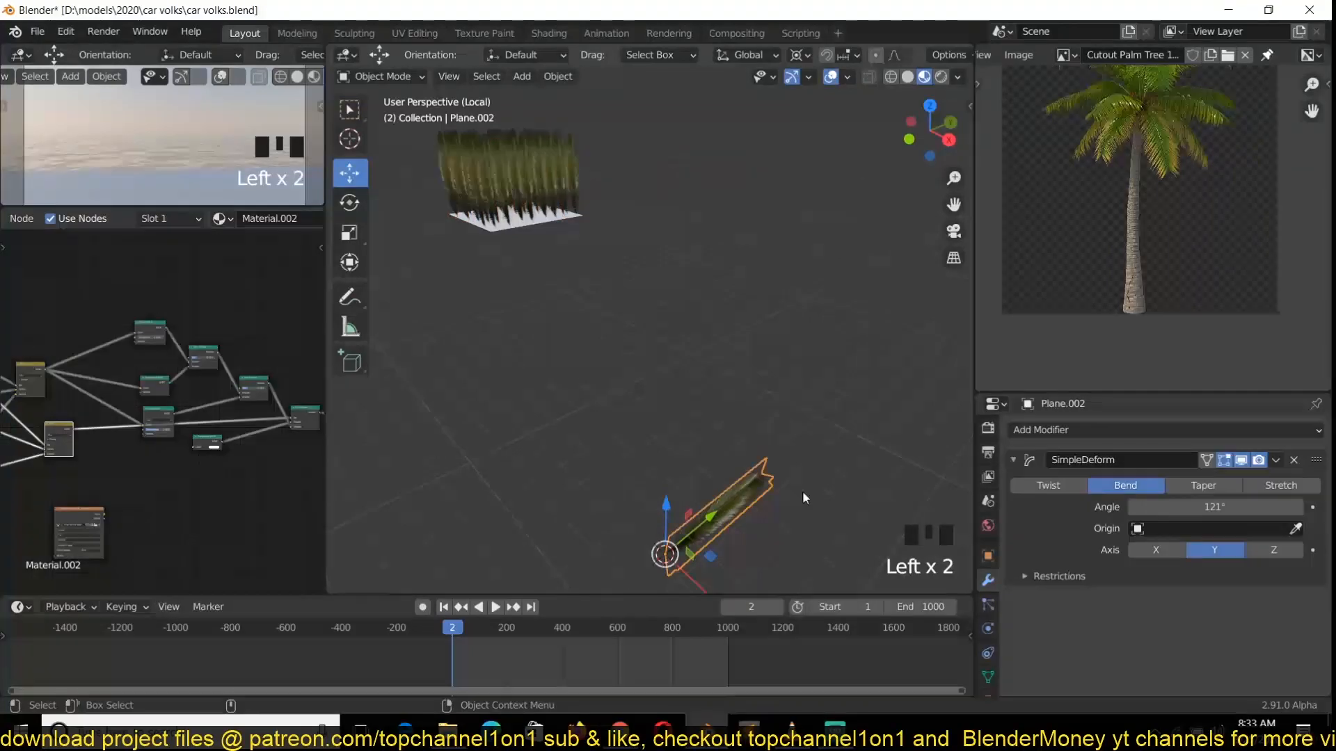
scroll(887, 494, down, 2)
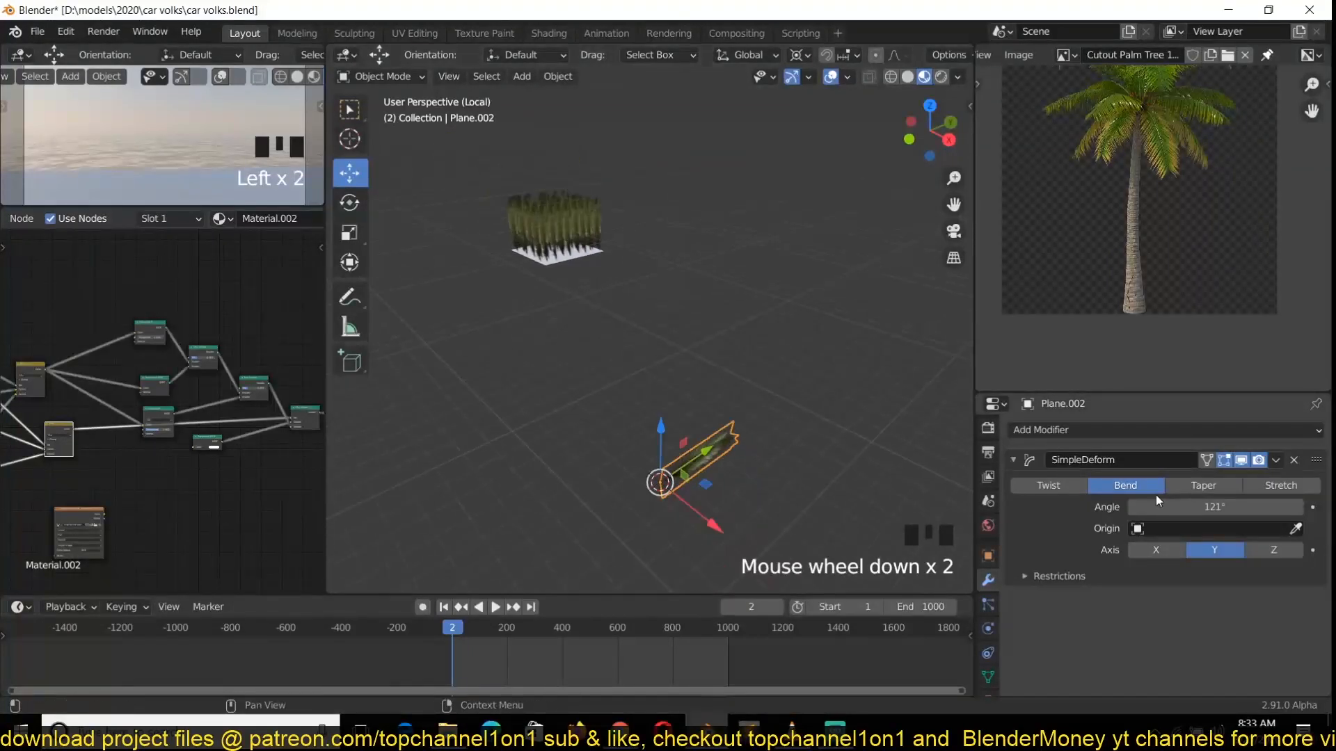
Step: Remove the SimpleDeform modifier from the separate leaf and compare the straight leaf with the emitter's instances
click(1294, 460)
key(KP_7)
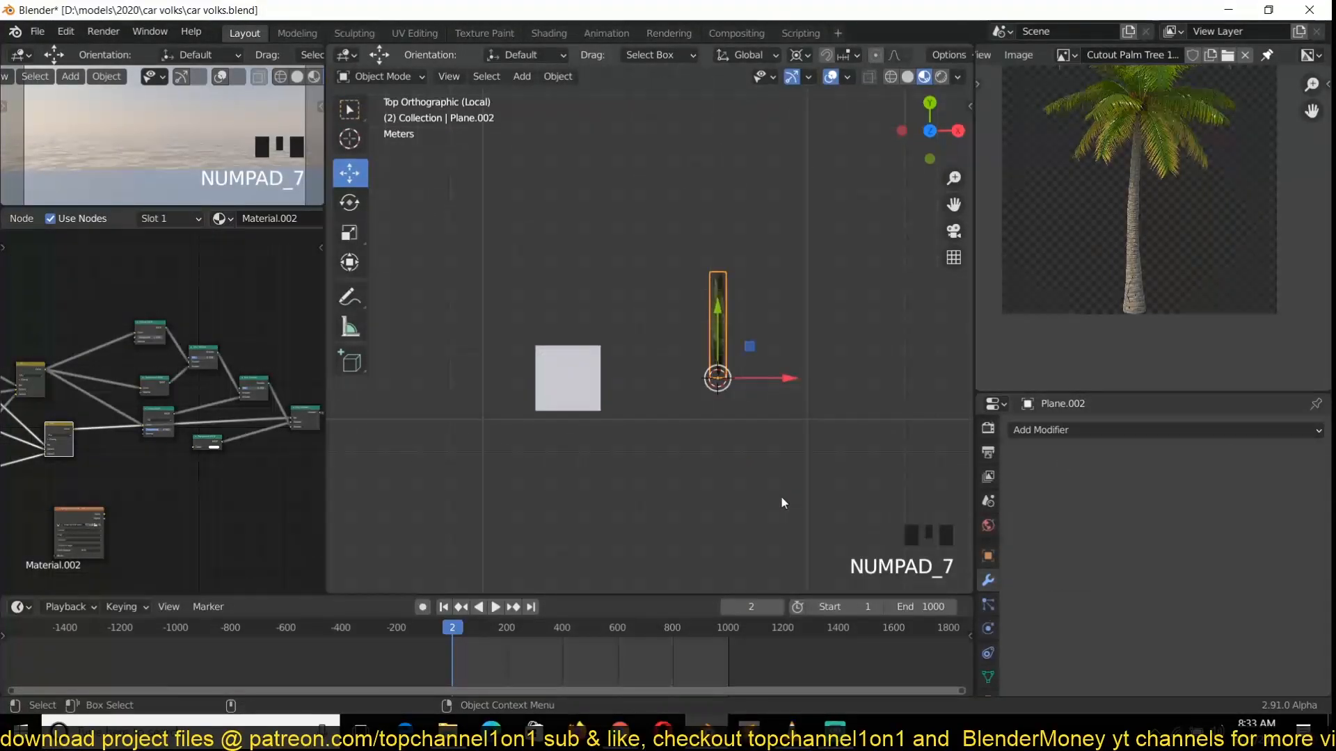
middle_drag(725, 475, 517, 215)
click(517, 209)
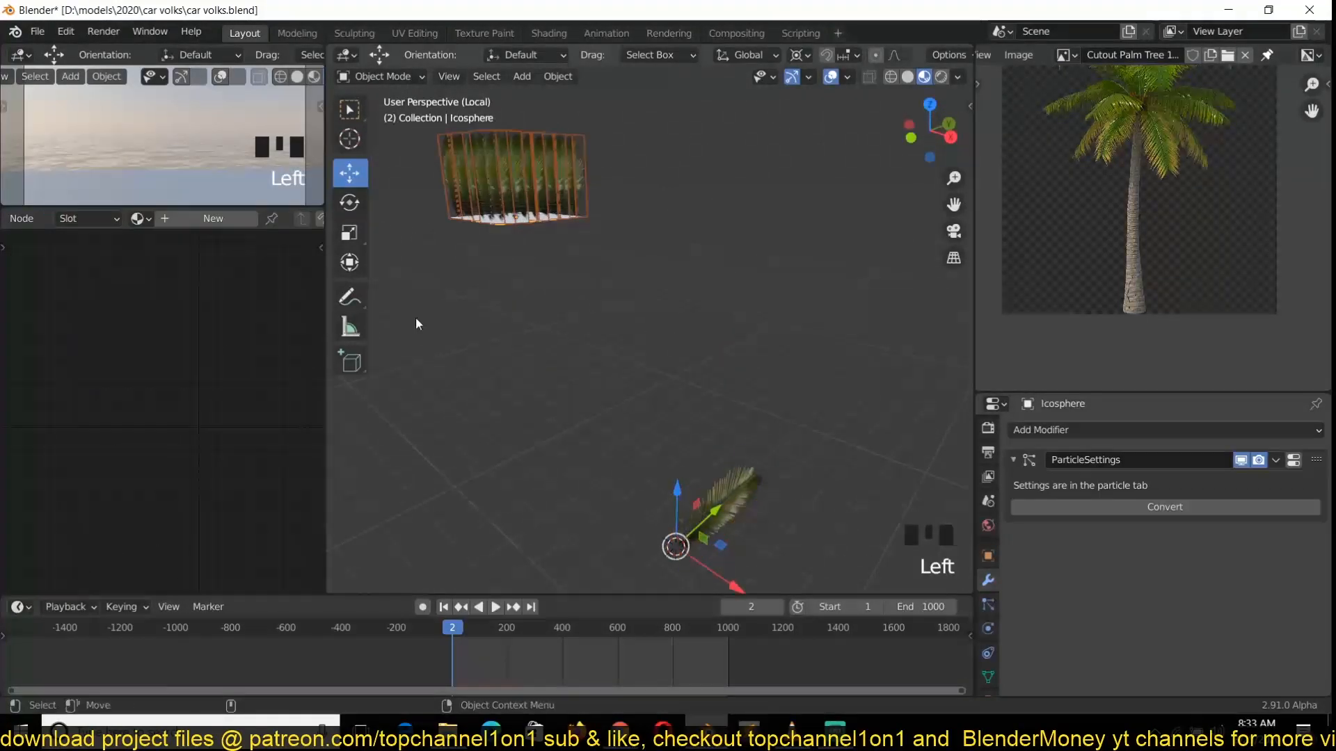
click(723, 513)
click(531, 208)
click(722, 521)
Step: Leave local view and move the separate leaf into a new collection named "leaf collection"
key(m)
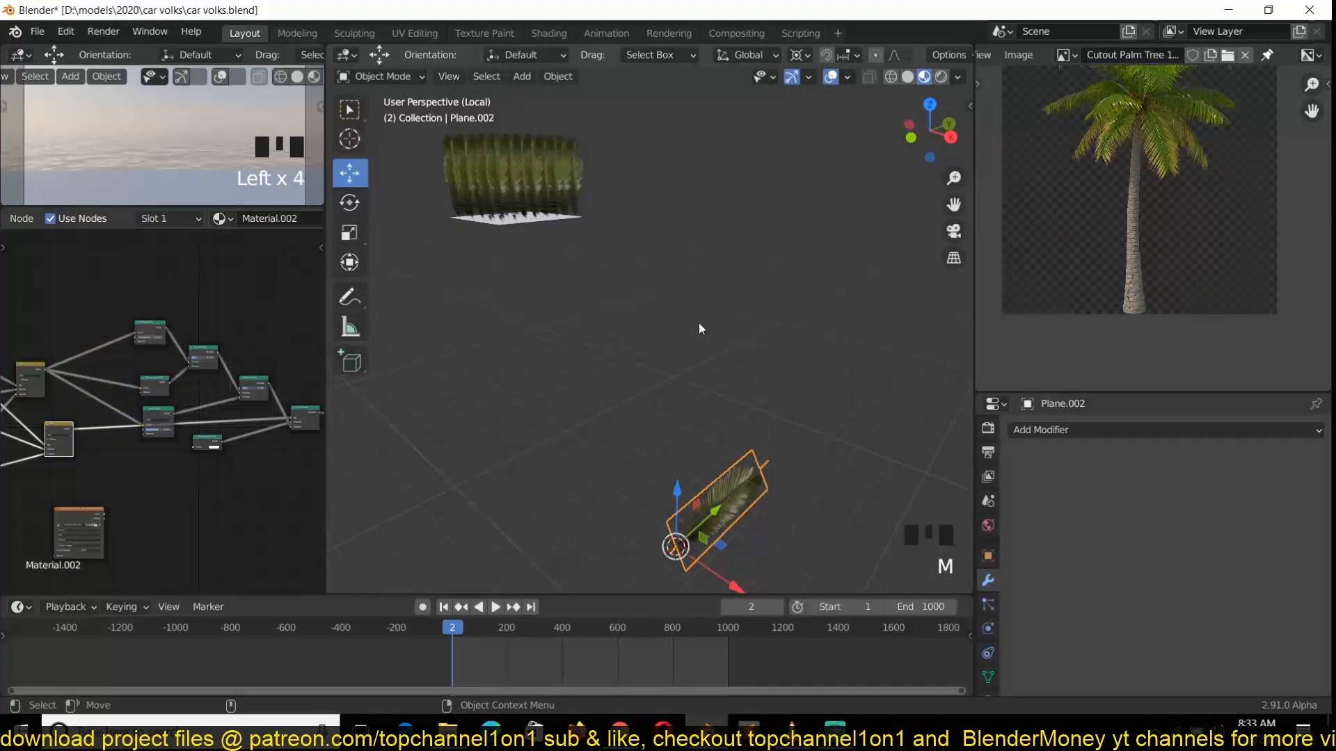
key(KP_Divide)
key(m)
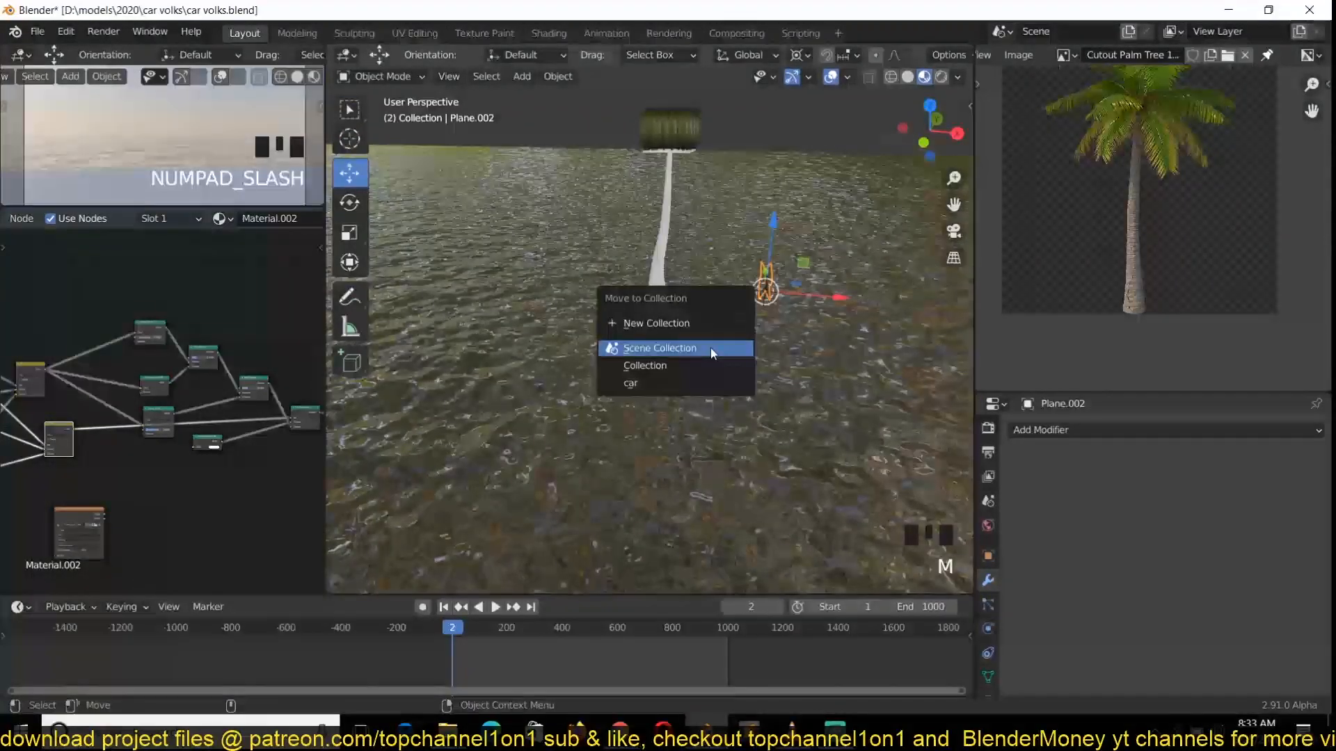
click(678, 324)
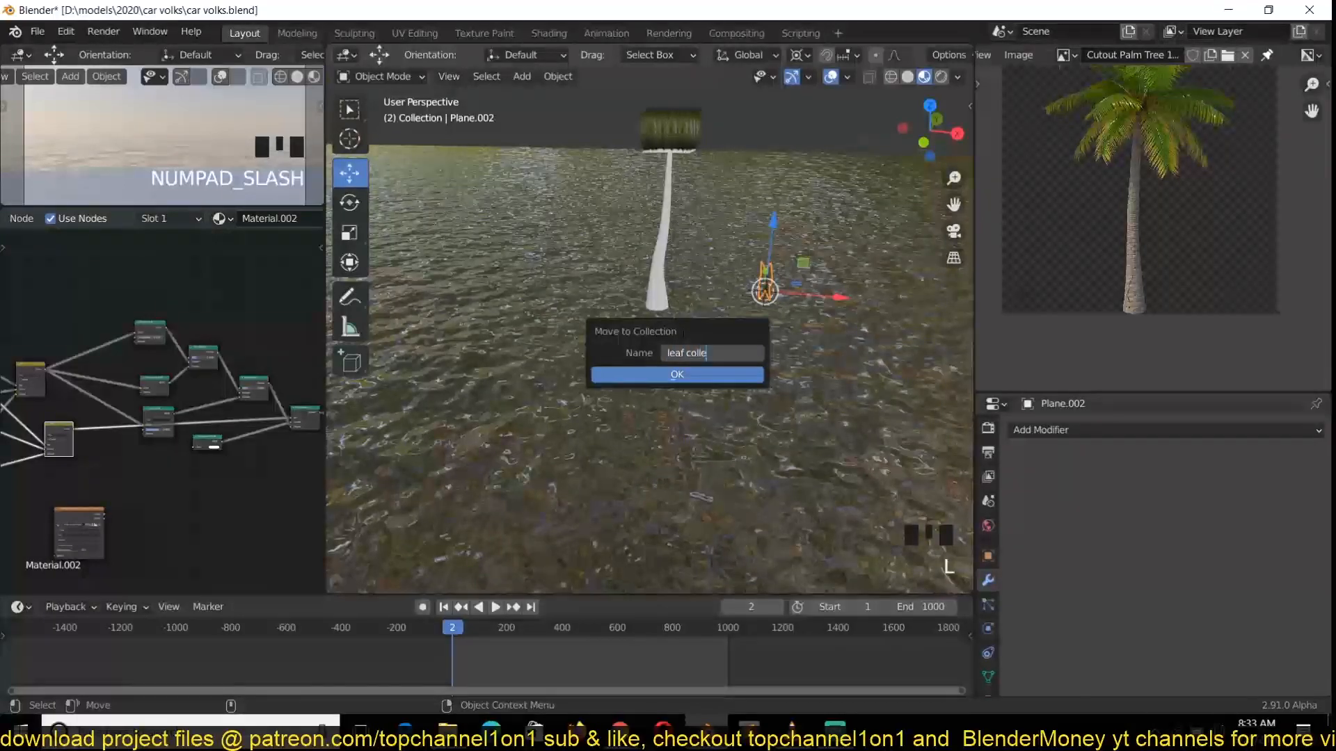
click(679, 375)
Step: Isolate the separate leaf, the leaf emitter and the trunk in local view, and clear the selection
click(771, 287)
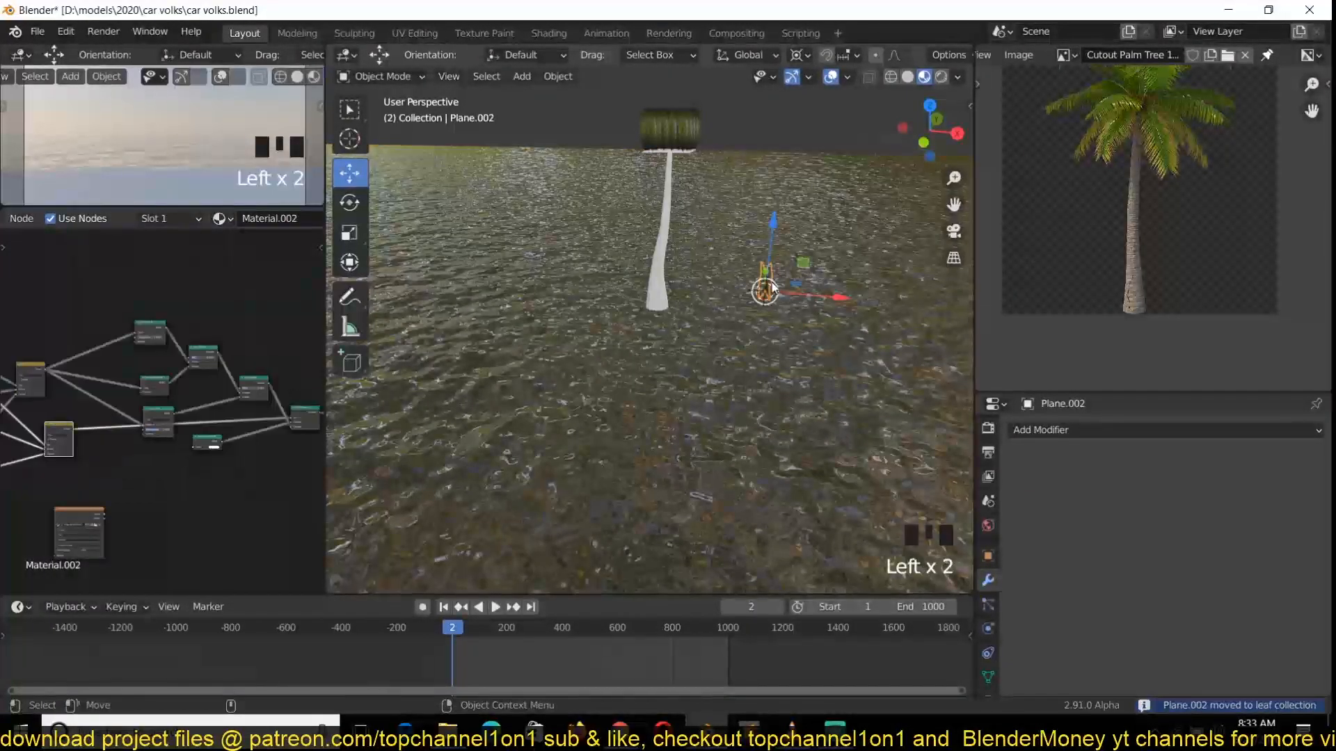
shift+click(689, 135)
shift+click(671, 162)
key(KP_Divide)
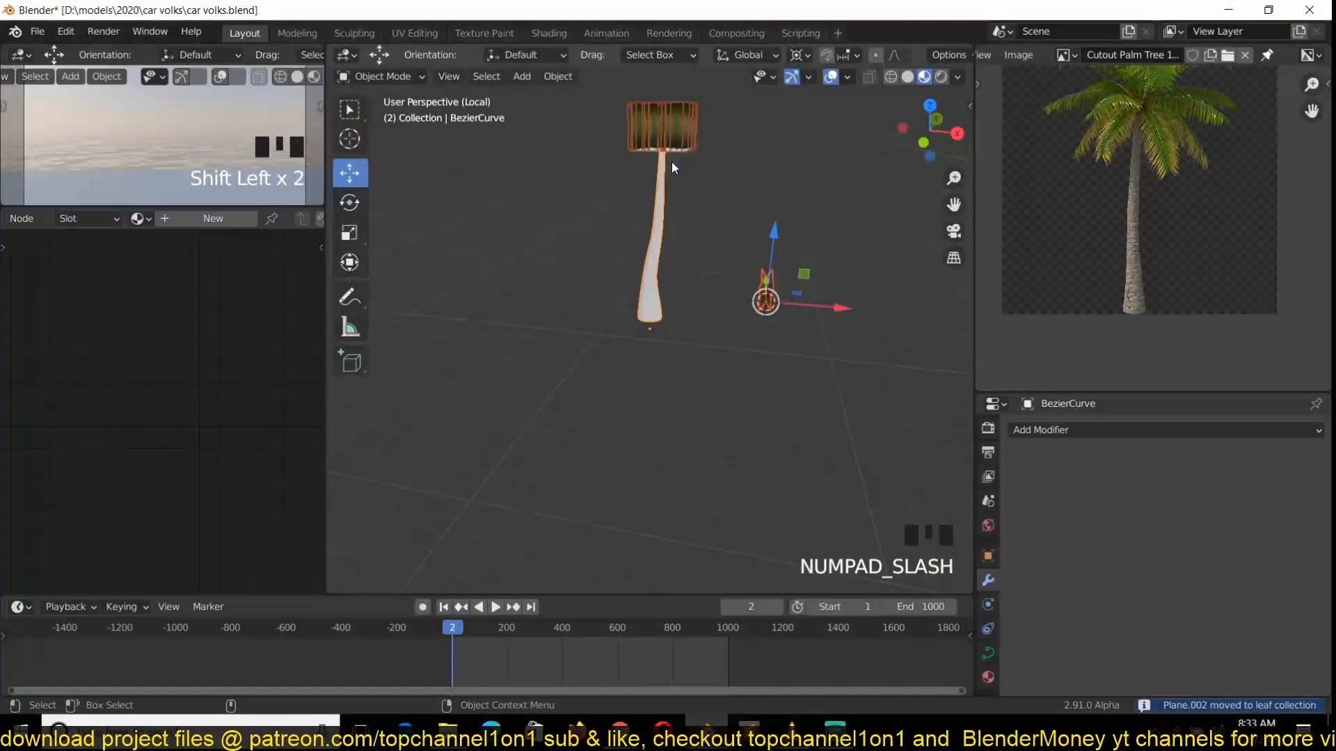
key(alt+a)
Step: Duplicate the separate leaf and move the copy along X so it stands beside the original
click(779, 456)
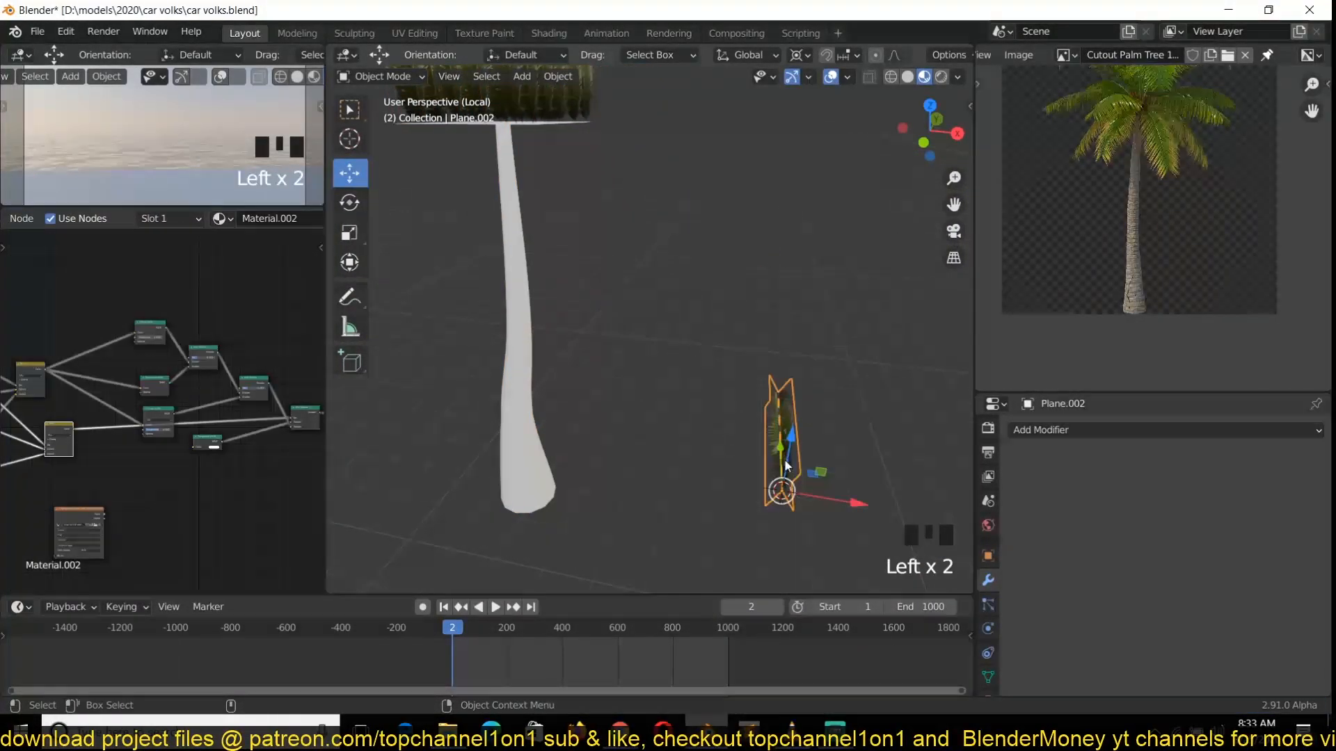
shift+middle_drag(793, 468, 729, 439)
key(shift+d)
right_click(751, 464)
drag(769, 468, 832, 478)
click(835, 476)
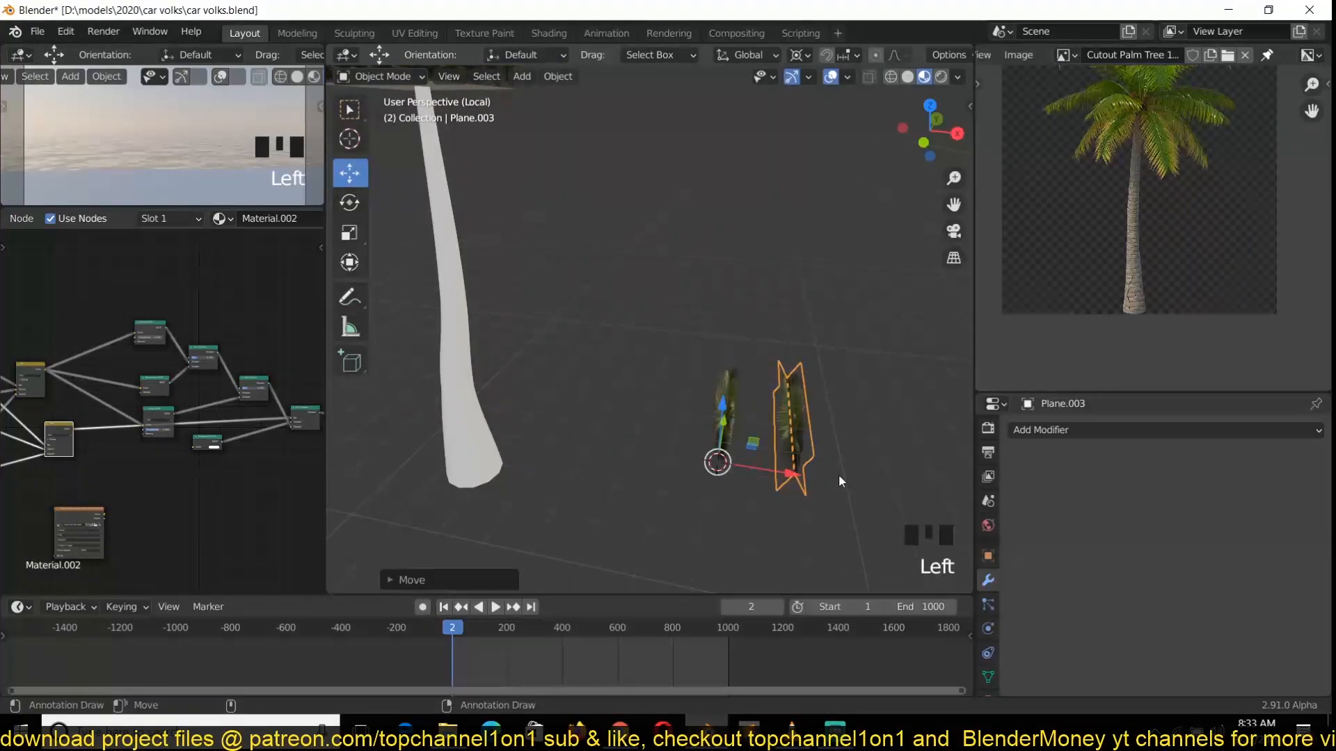
Step: In wireframe top view, select the duplicated leaf's base vertices and snap the 3D cursor to them
key(KP_7)
key(Tab)
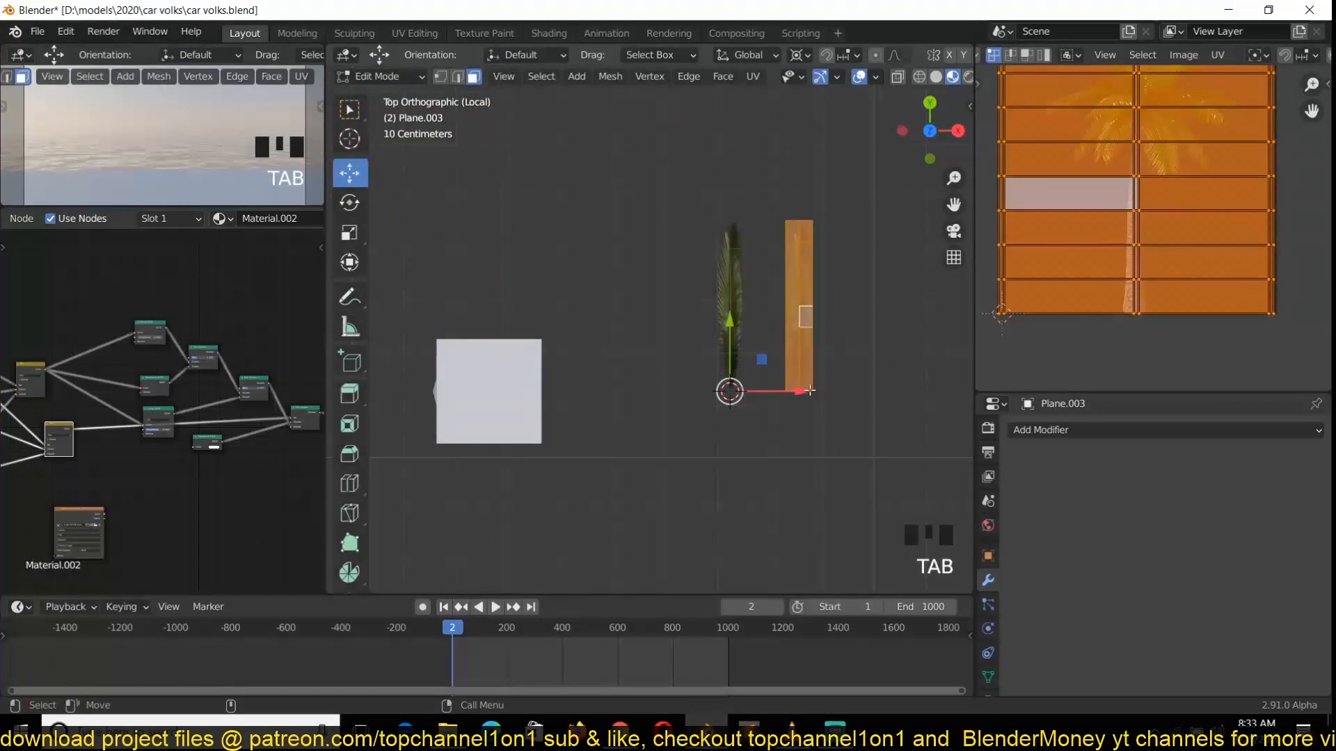
key(1)
key(alt+a)
drag(772, 376, 838, 410)
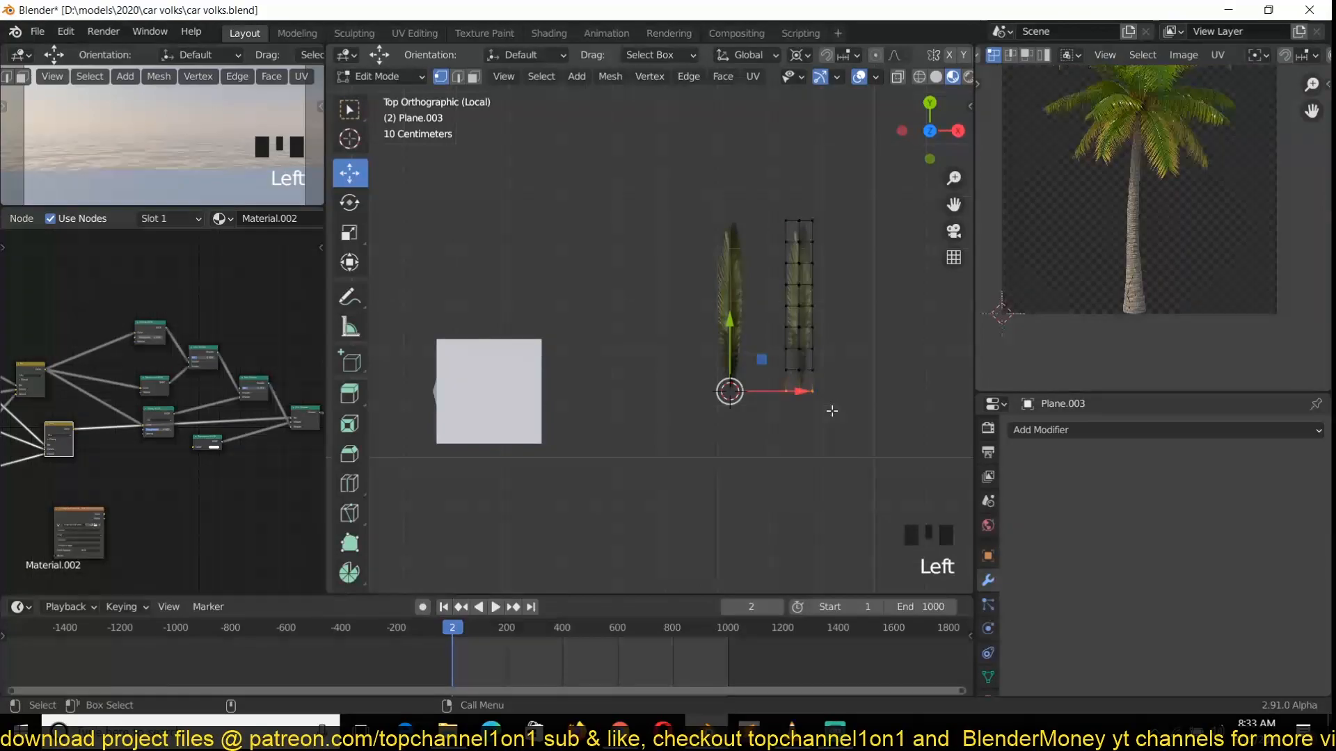
key(z)
key(alt+a)
drag(769, 378, 853, 411)
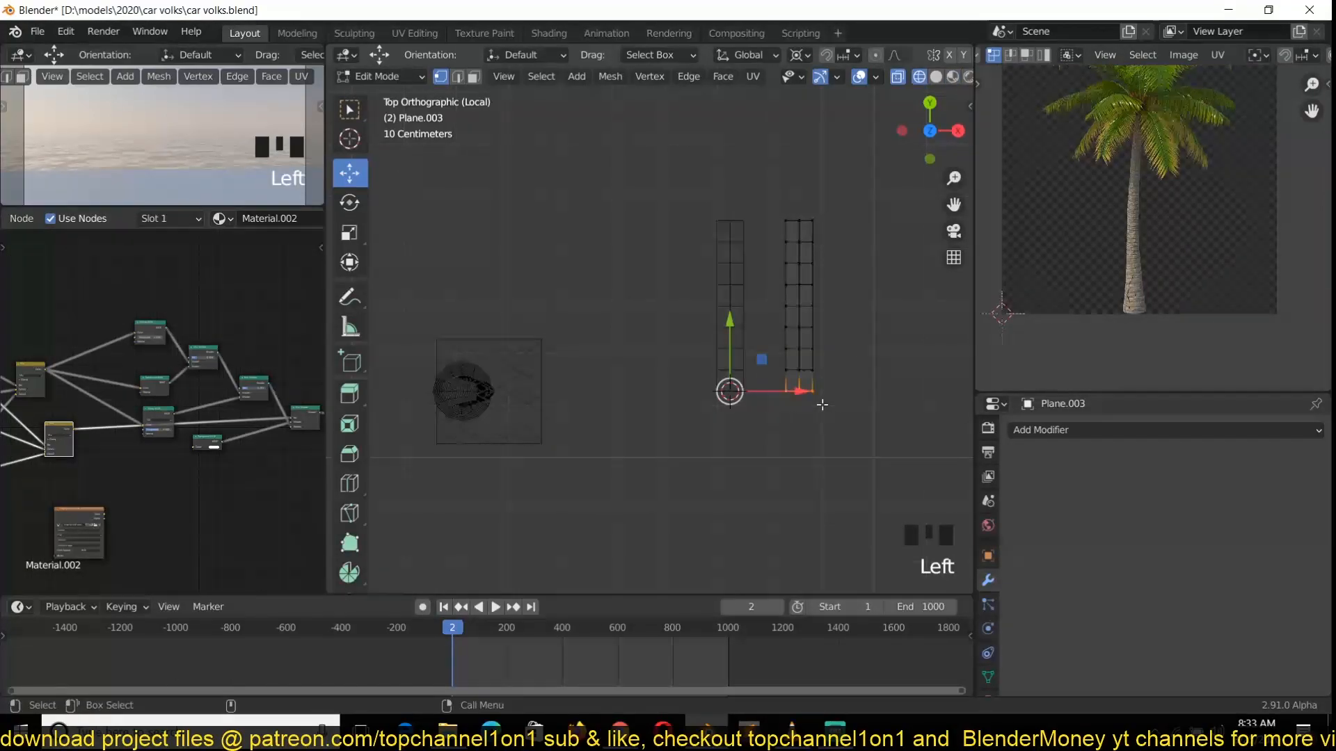
key(shift+s)
click(821, 479)
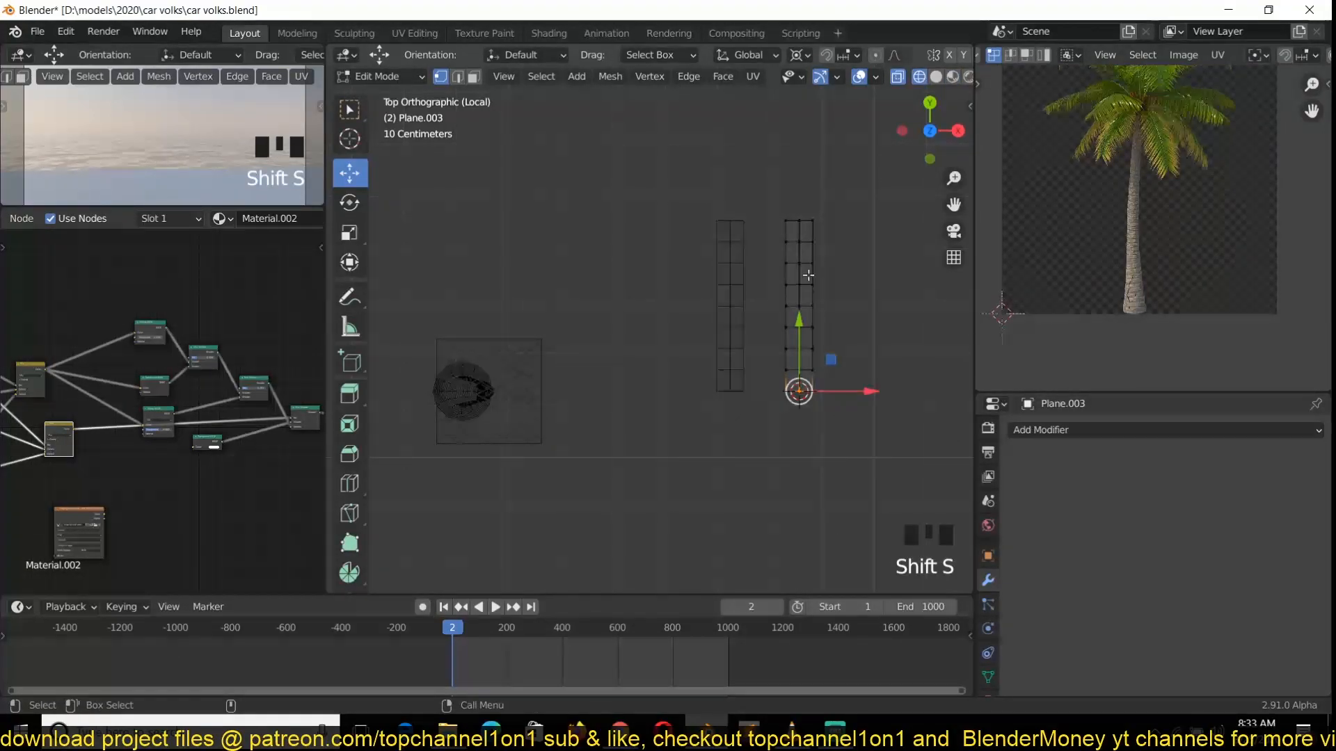
drag(769, 192, 838, 230)
key(o)
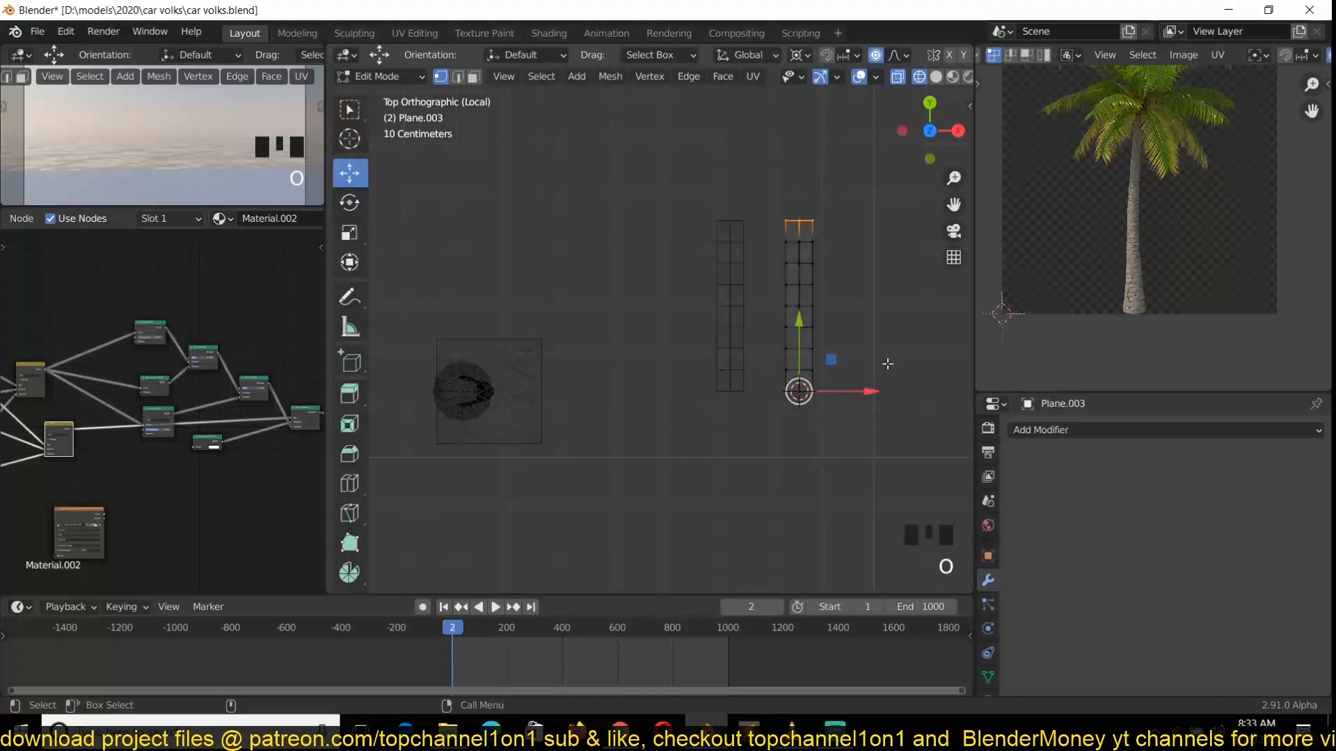
key(r)
right_click(889, 419)
key(r)
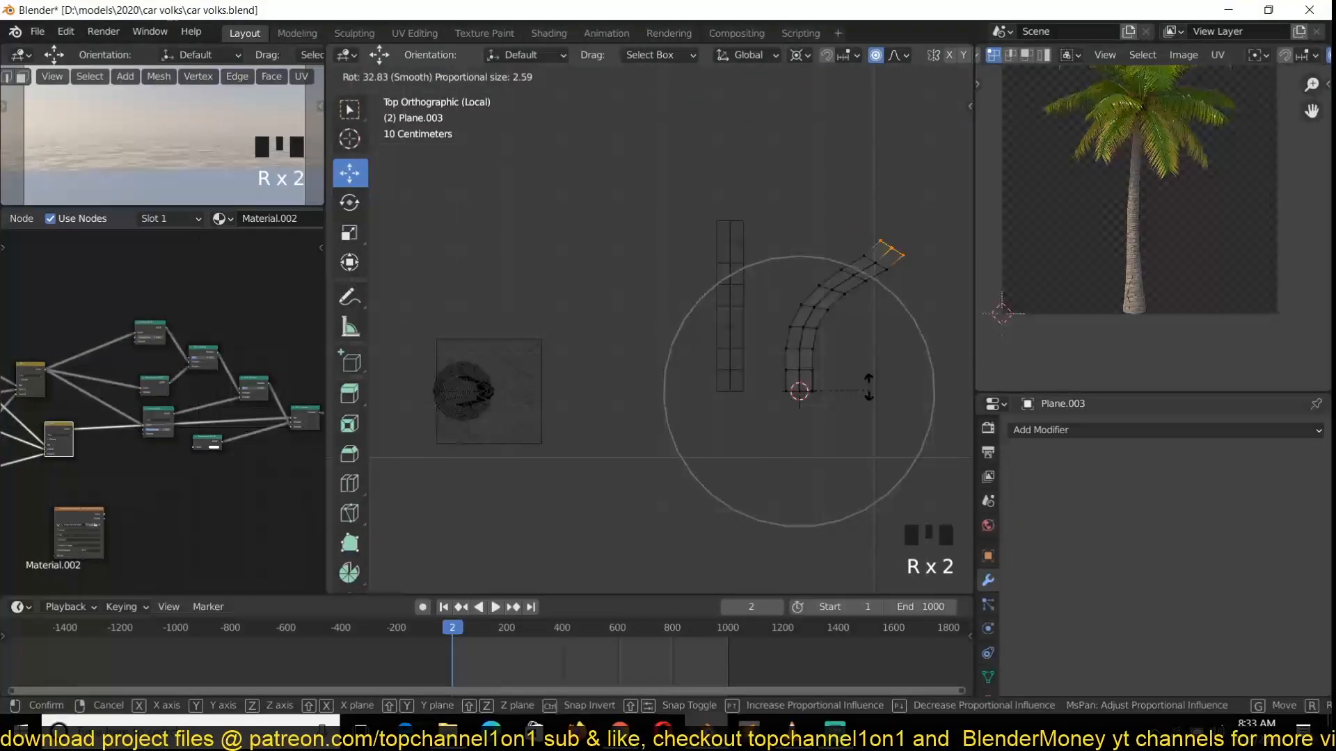
right_click(841, 293)
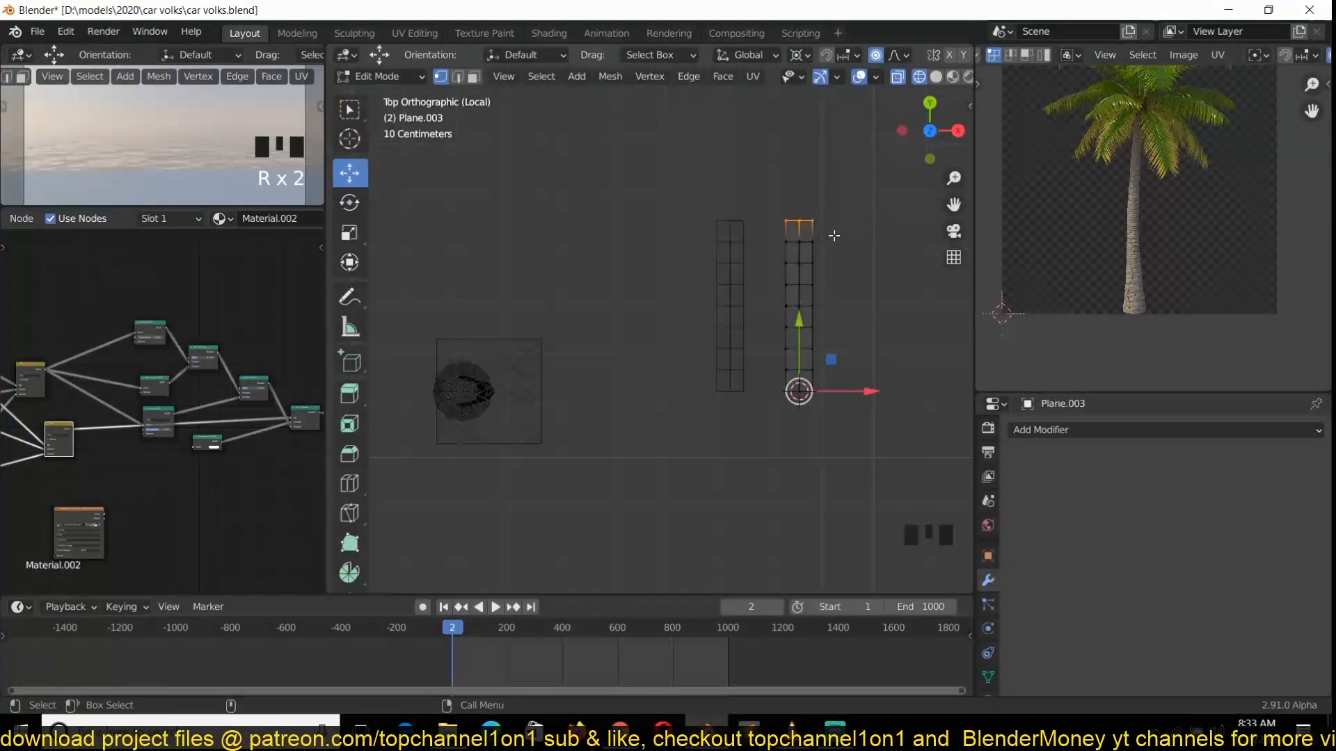
key(r)
right_click(890, 340)
Step: Add a Simple Deform modifier to the duplicated leaf in Object Mode and set its axis to Z
key(Tab)
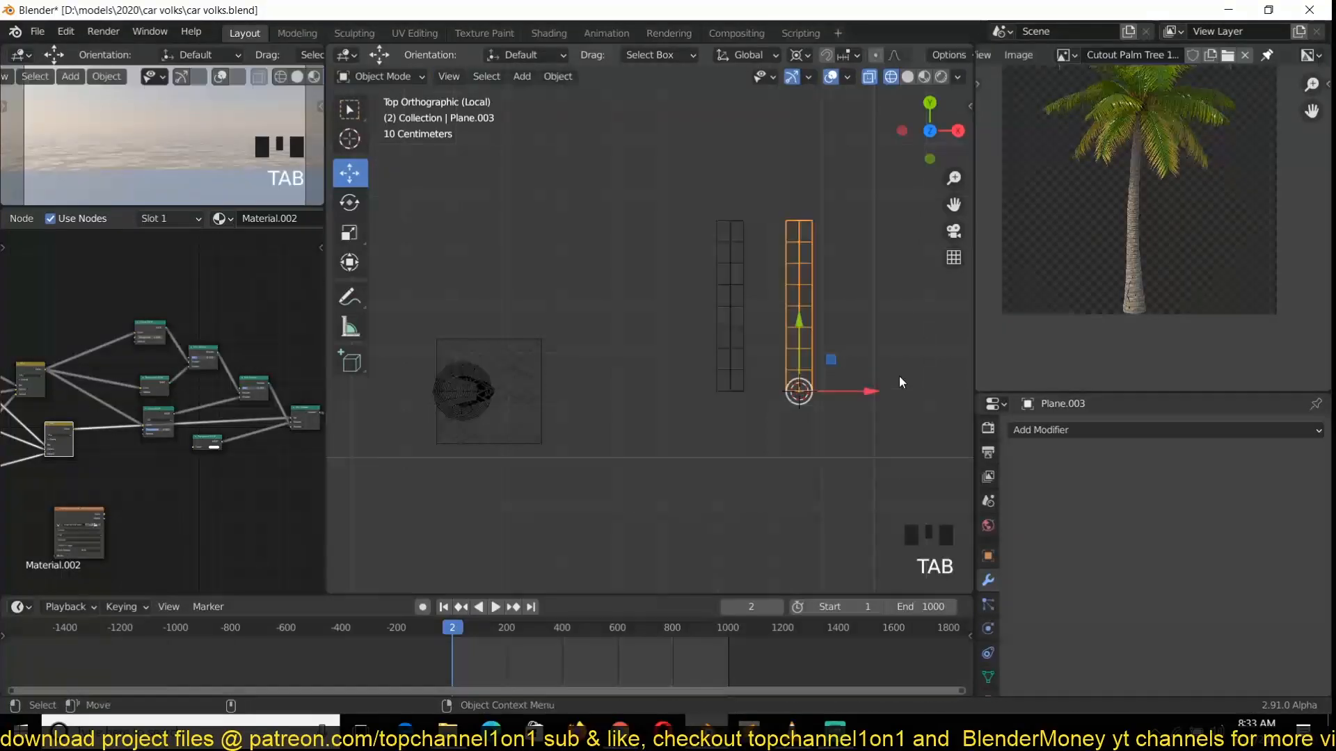
click(1024, 428)
click(1093, 429)
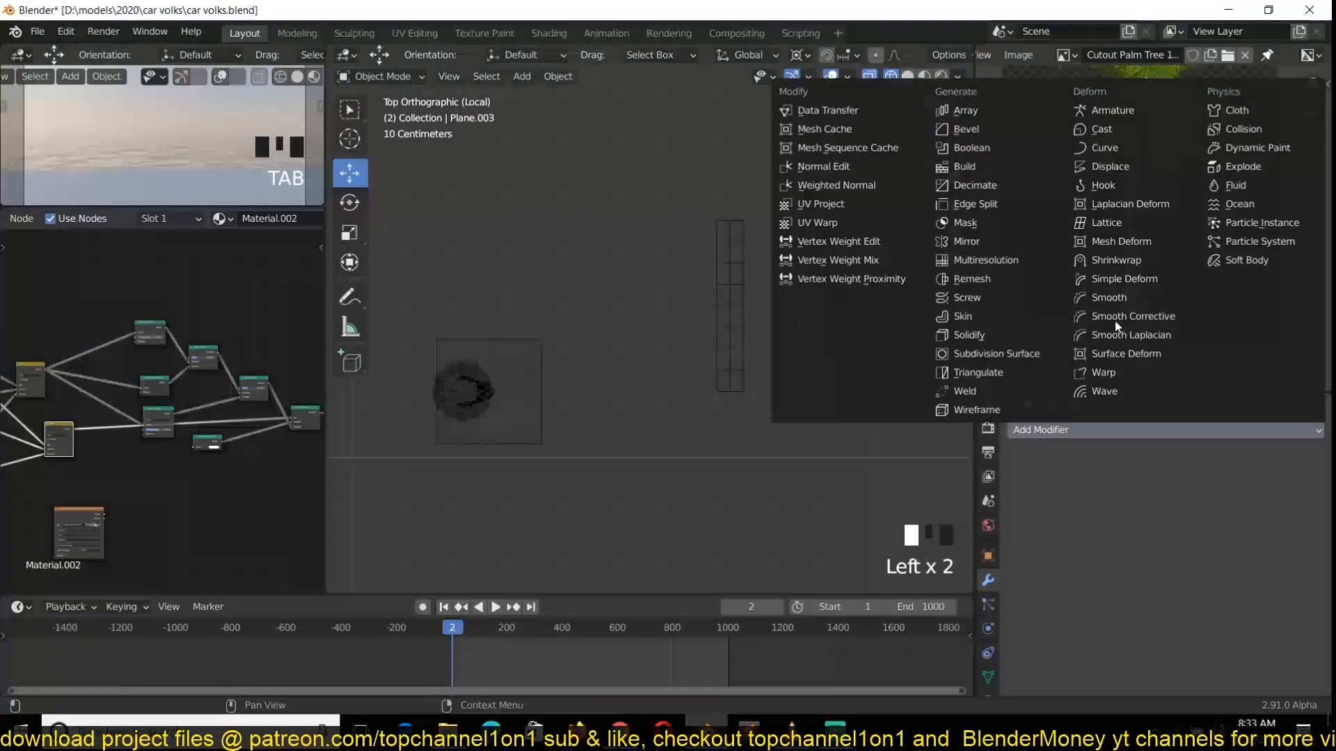
click(1134, 278)
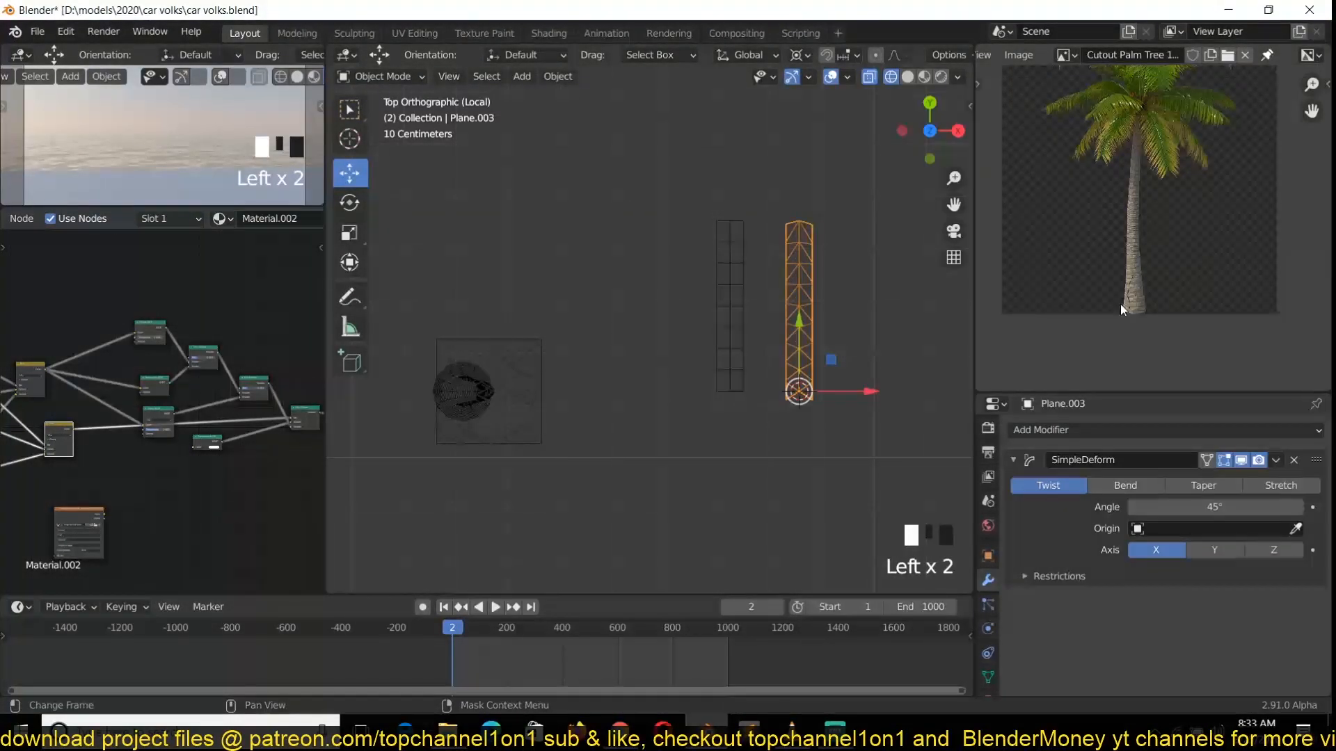
click(1211, 550)
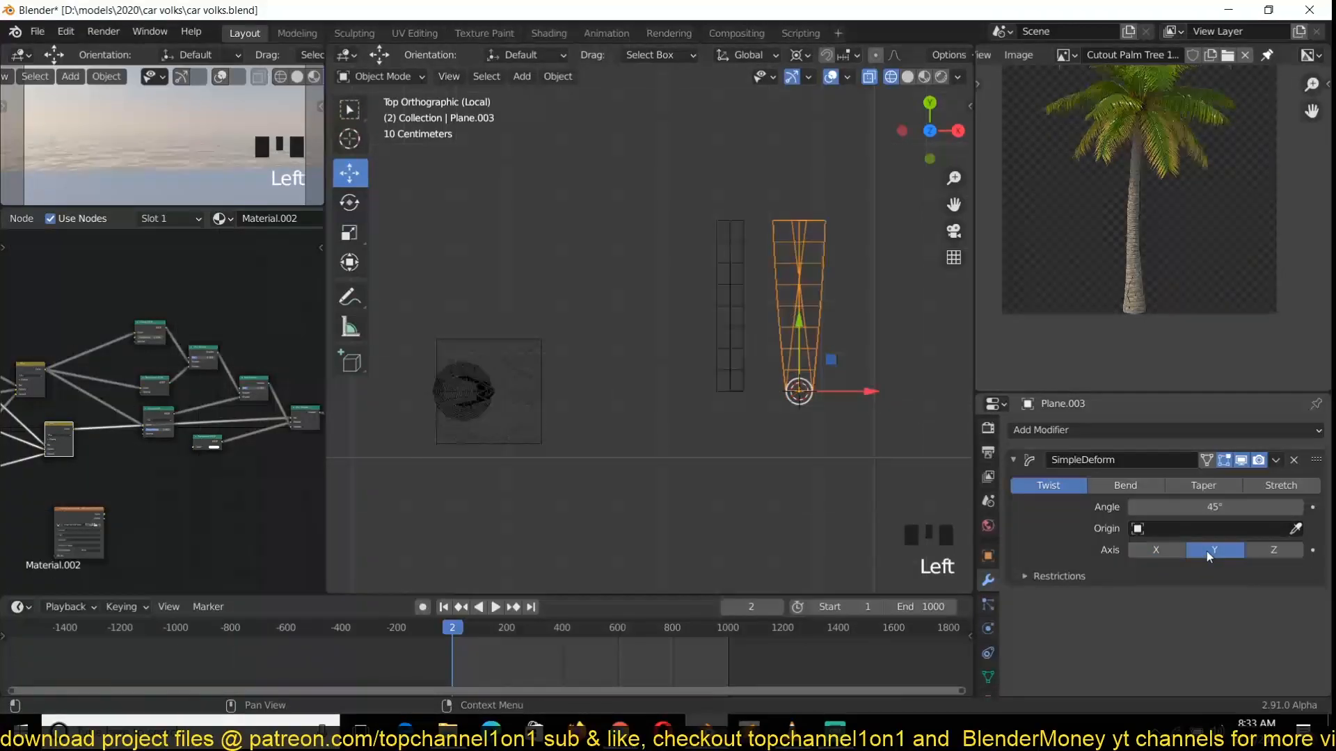
click(1287, 552)
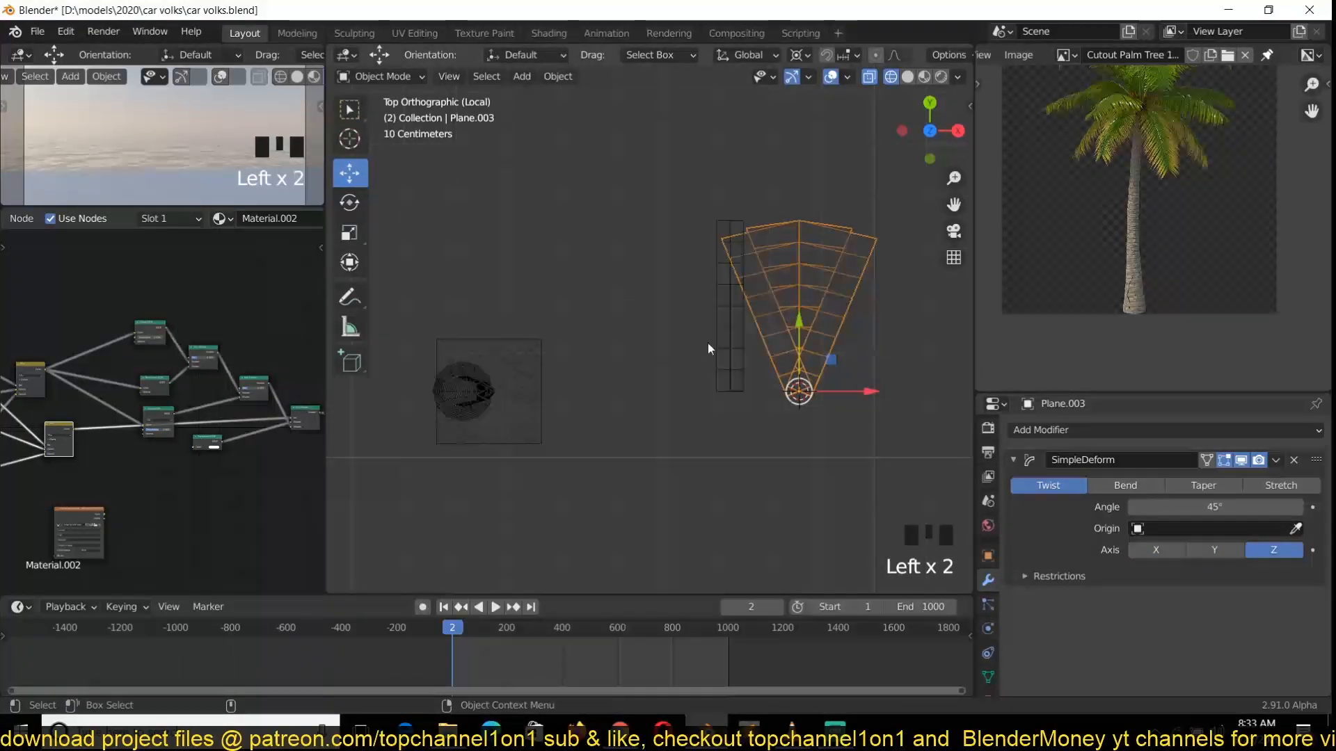
Step: Select the duplicated leaf's entire mesh in Edit Mode
key(grave)
key(grave)
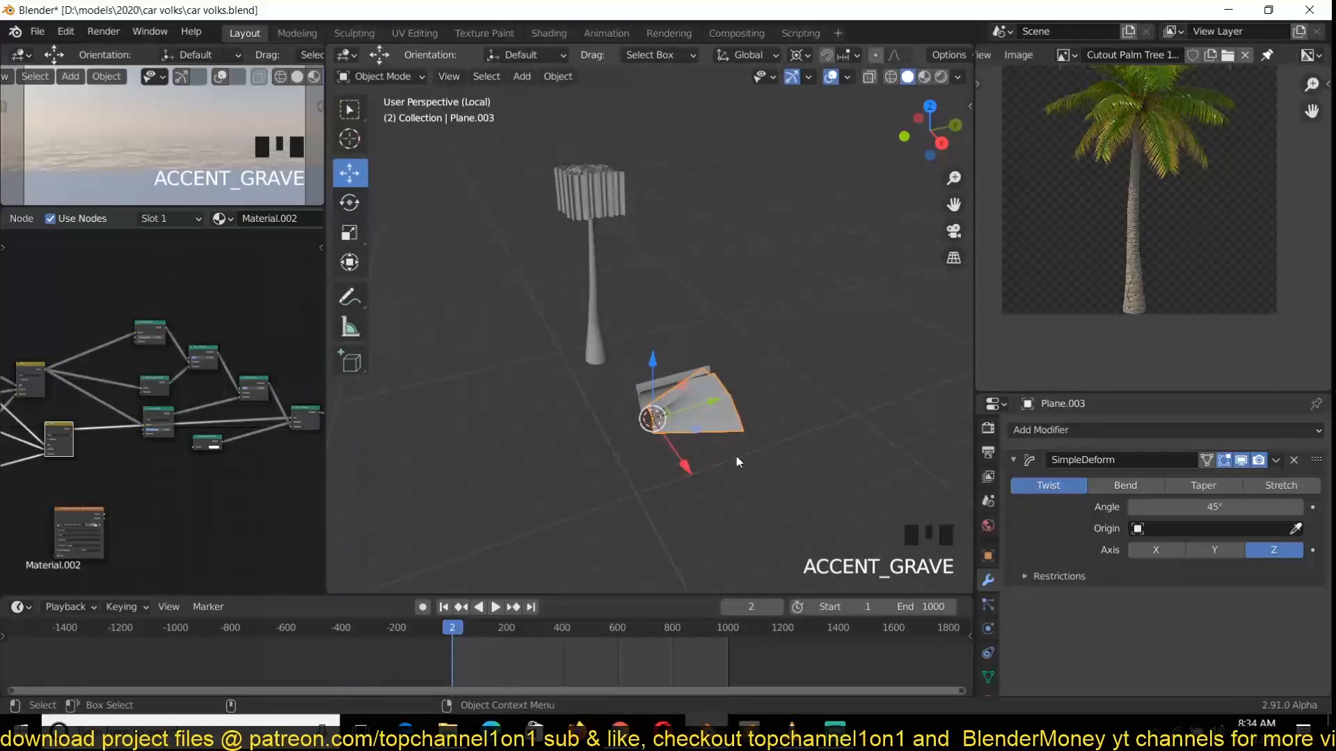
key(Tab)
key(a)
key(r)
key(x)
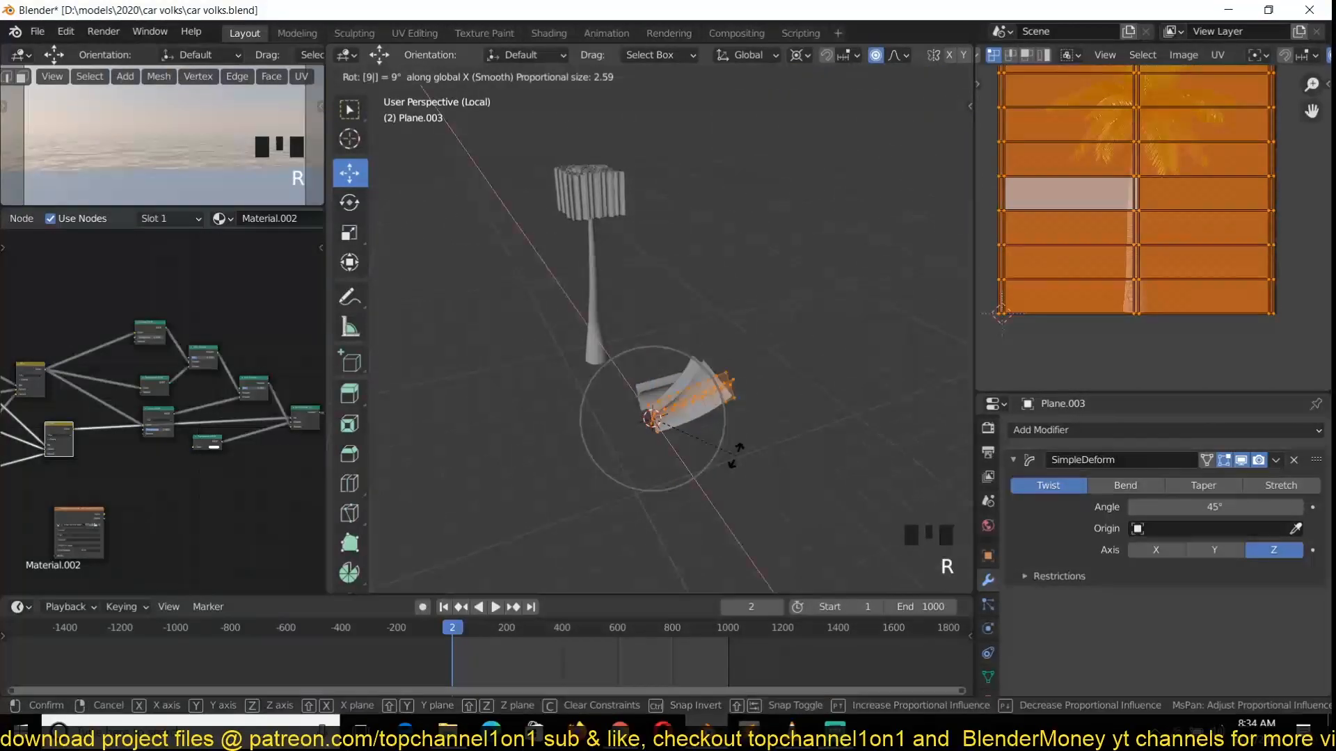
key(9)
key(0)
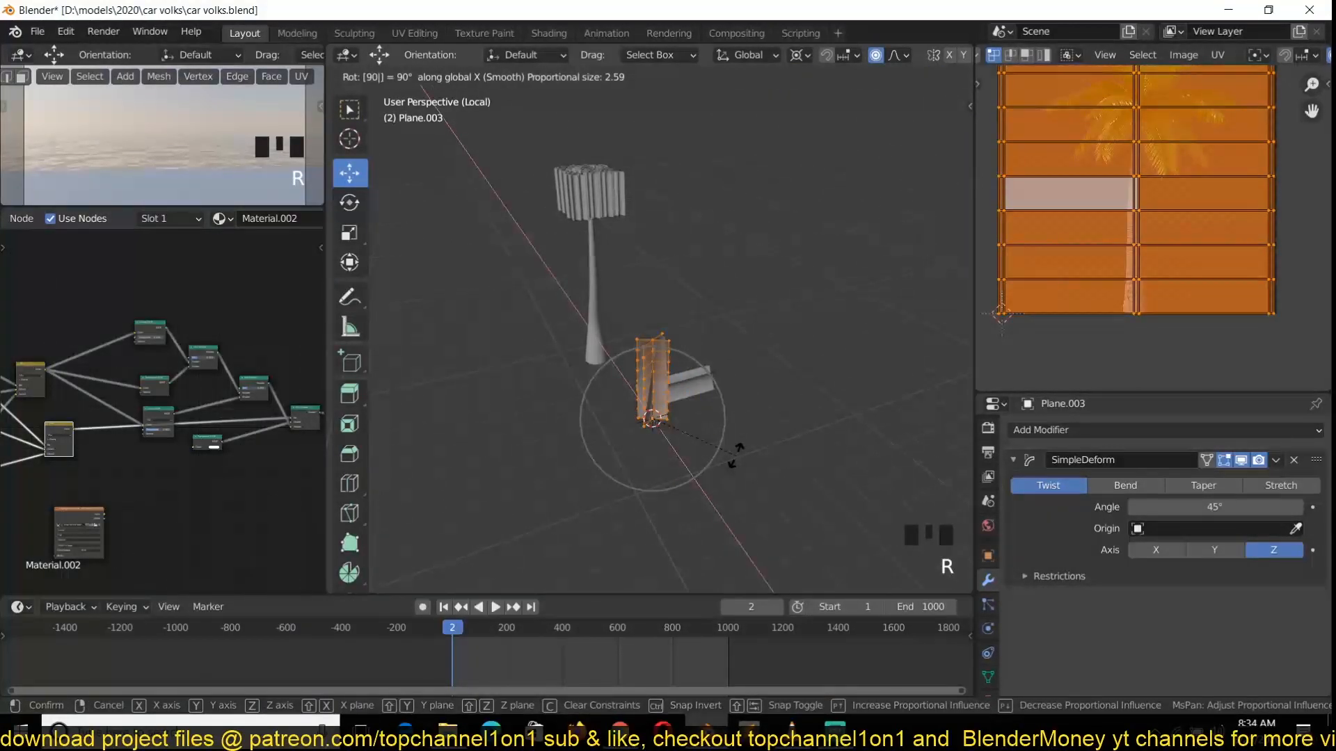
key(Return)
scroll(696, 418, up, 2)
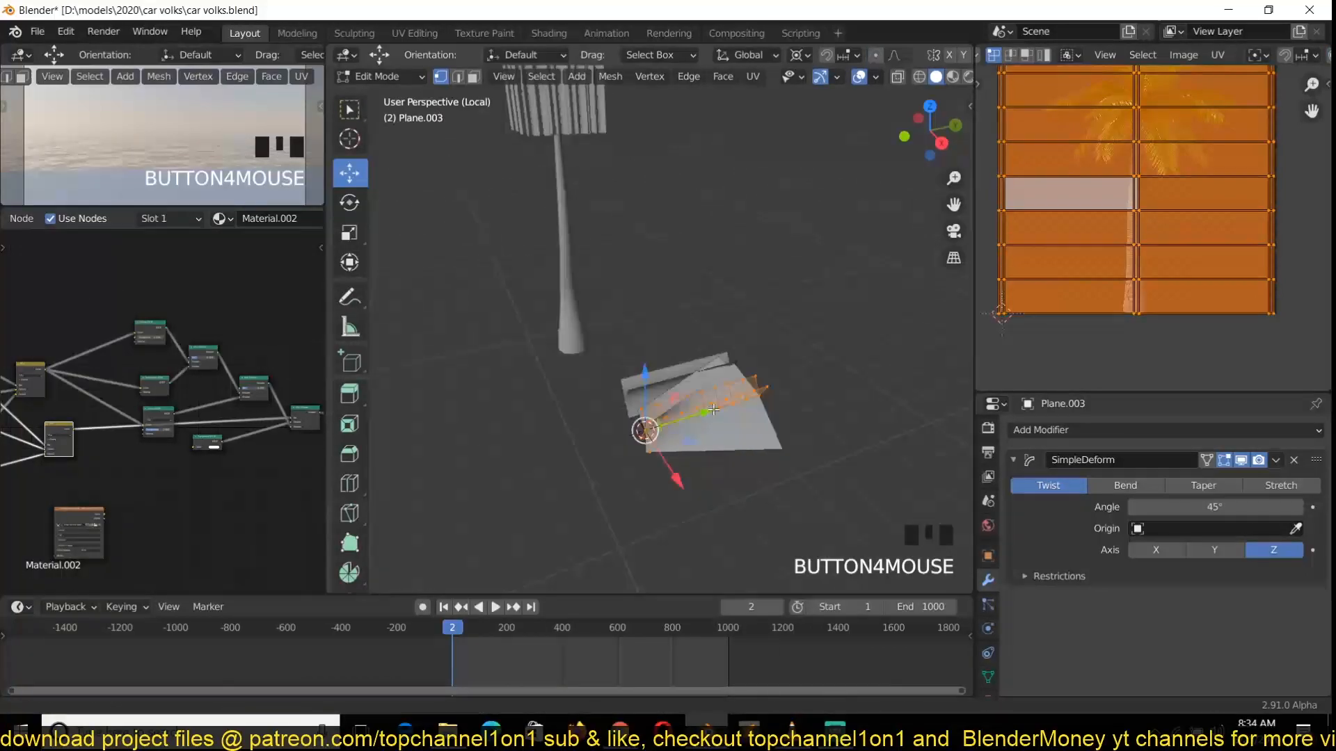
Step: Rotate the duplicated leaf's whole mesh 90° about the global X axis without proportional editing
key(r)
key(x)
key(9)
key(0)
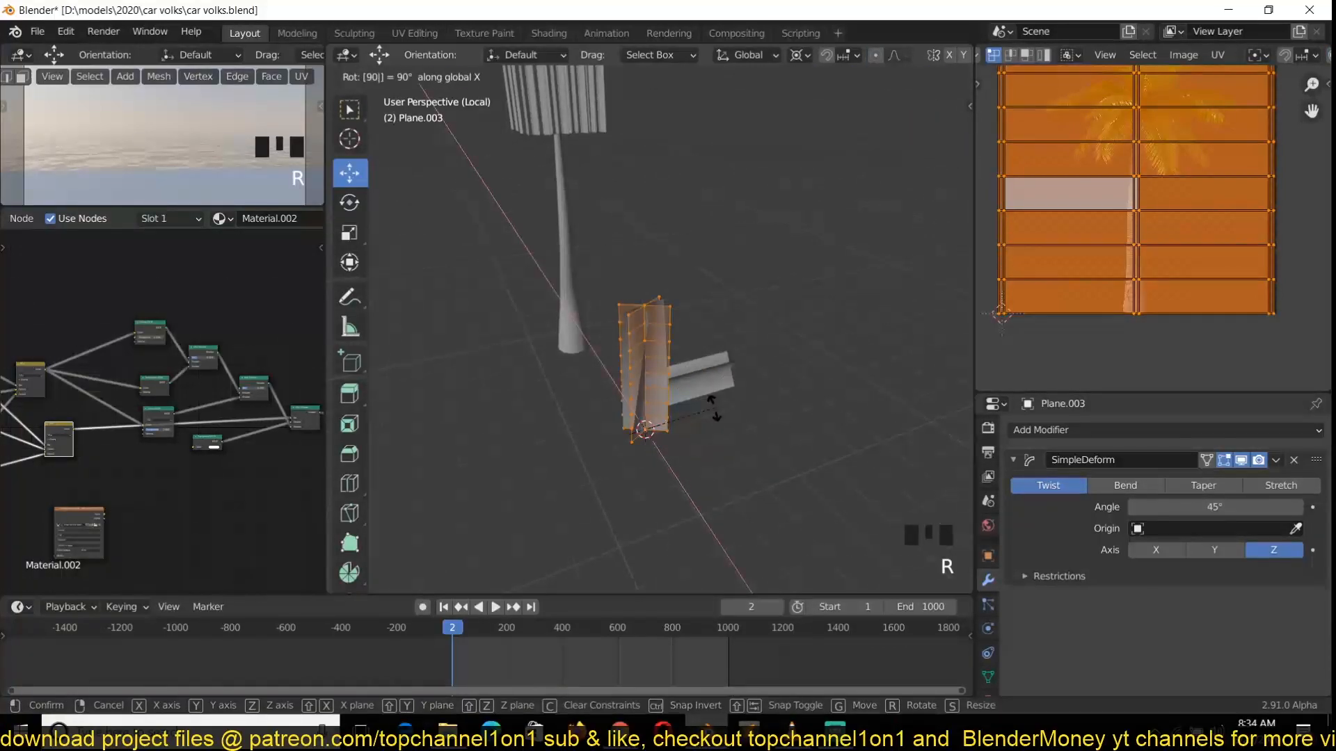
key(y)
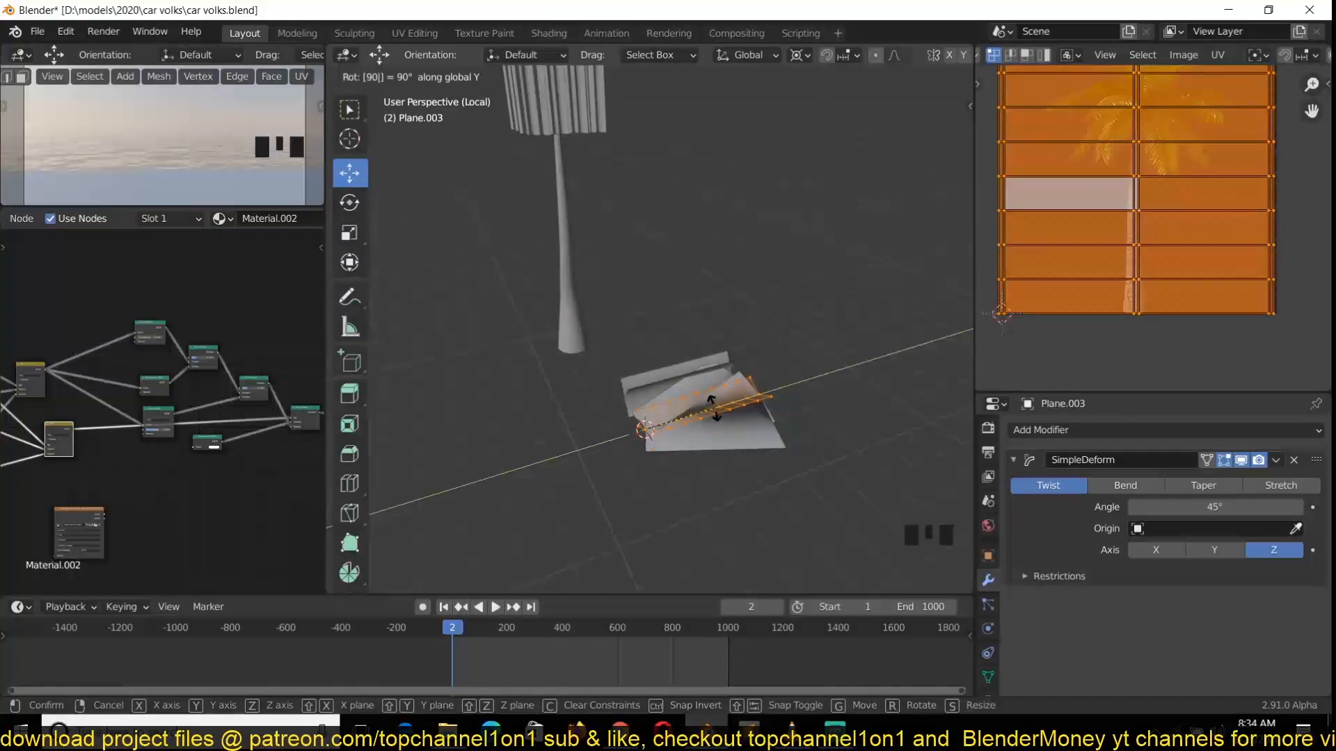
key(z)
key(x)
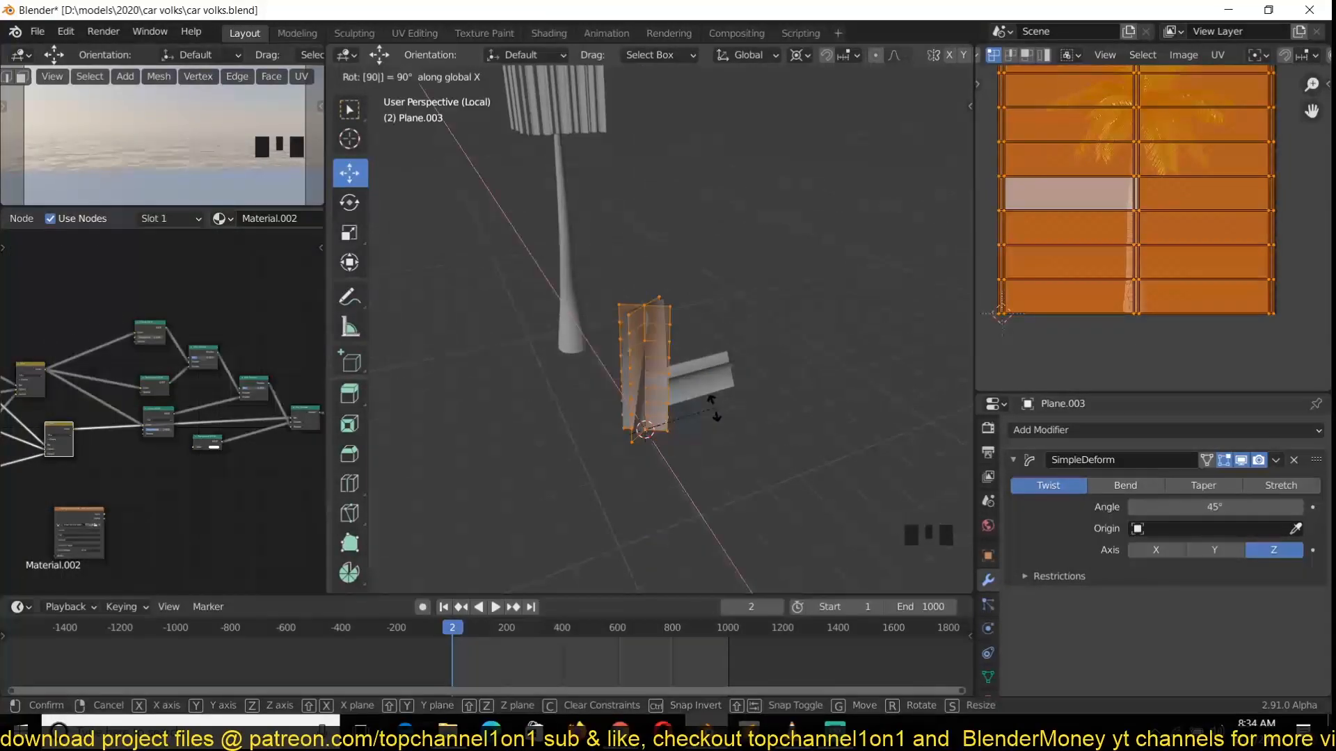
key(y)
key(z)
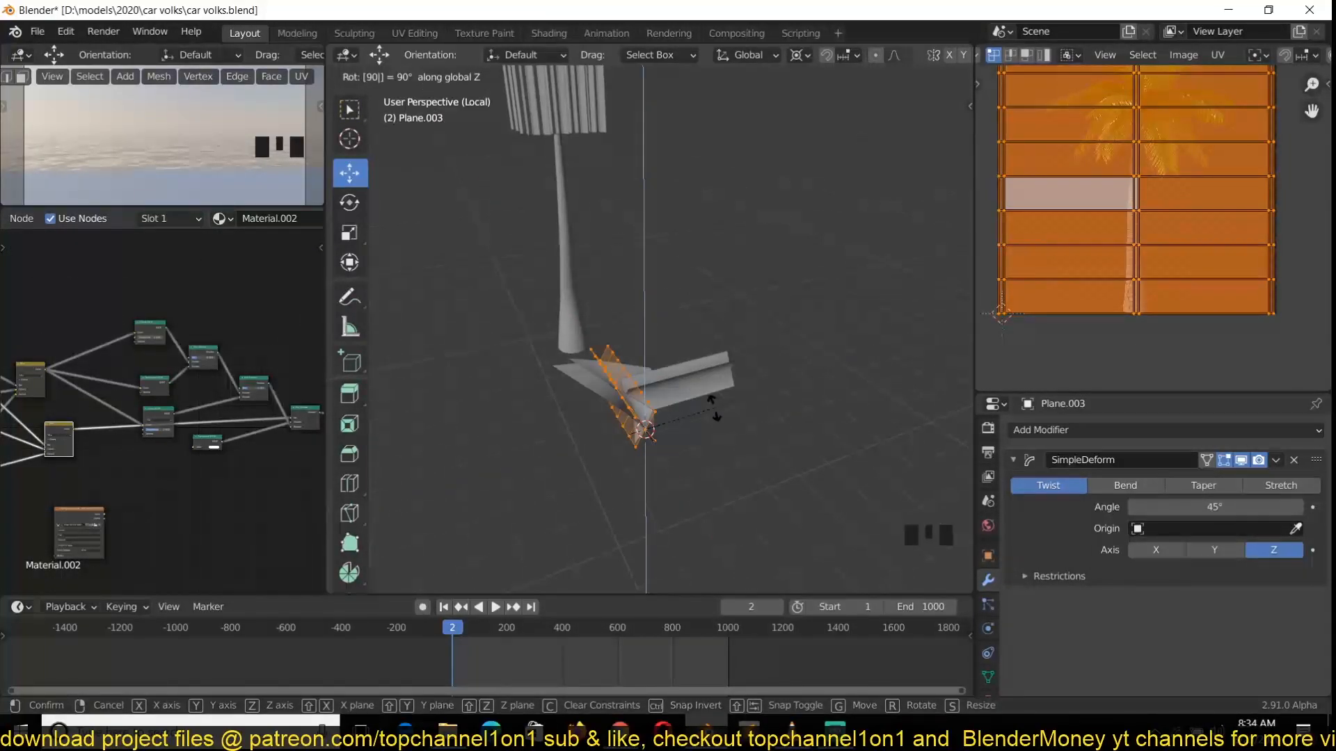
key(x)
click(714, 409)
Step: Return the duplicated leaf to Object Mode and save the file
key(grave)
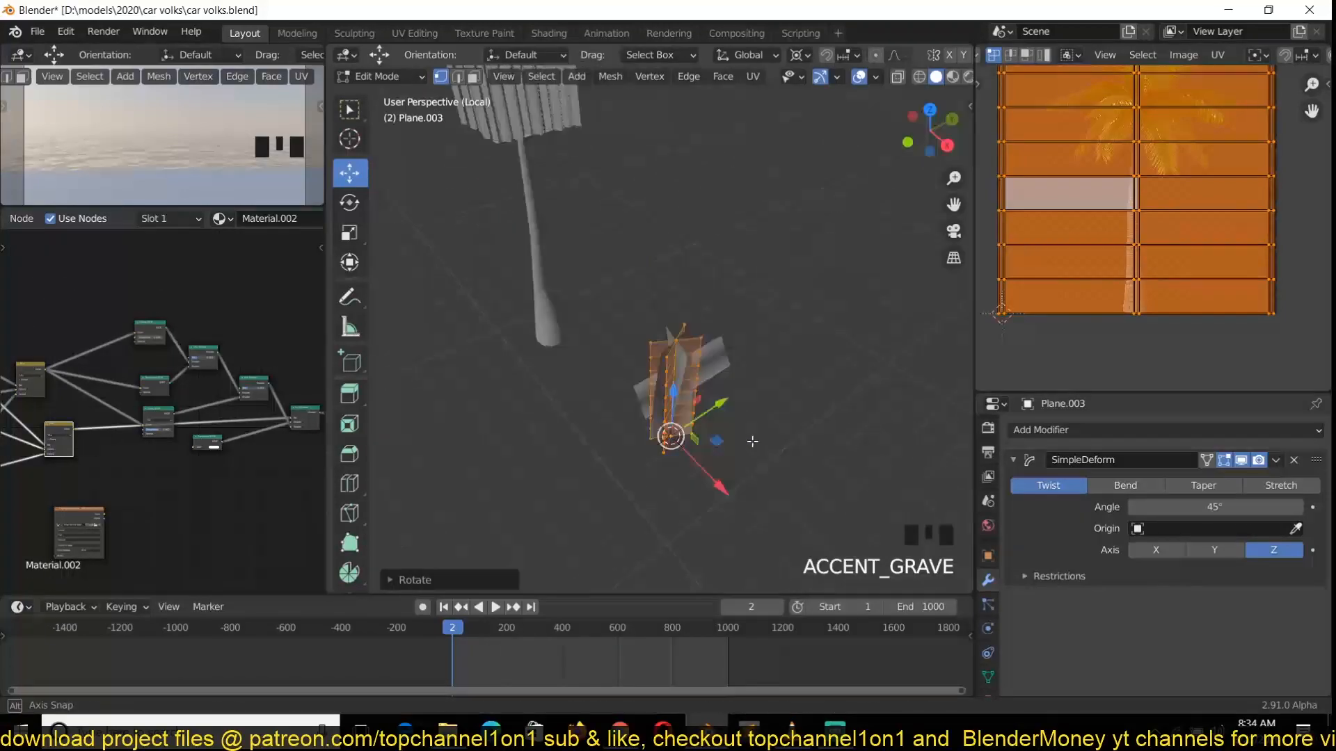
key(Tab)
key(grave)
key(ctrl+s)
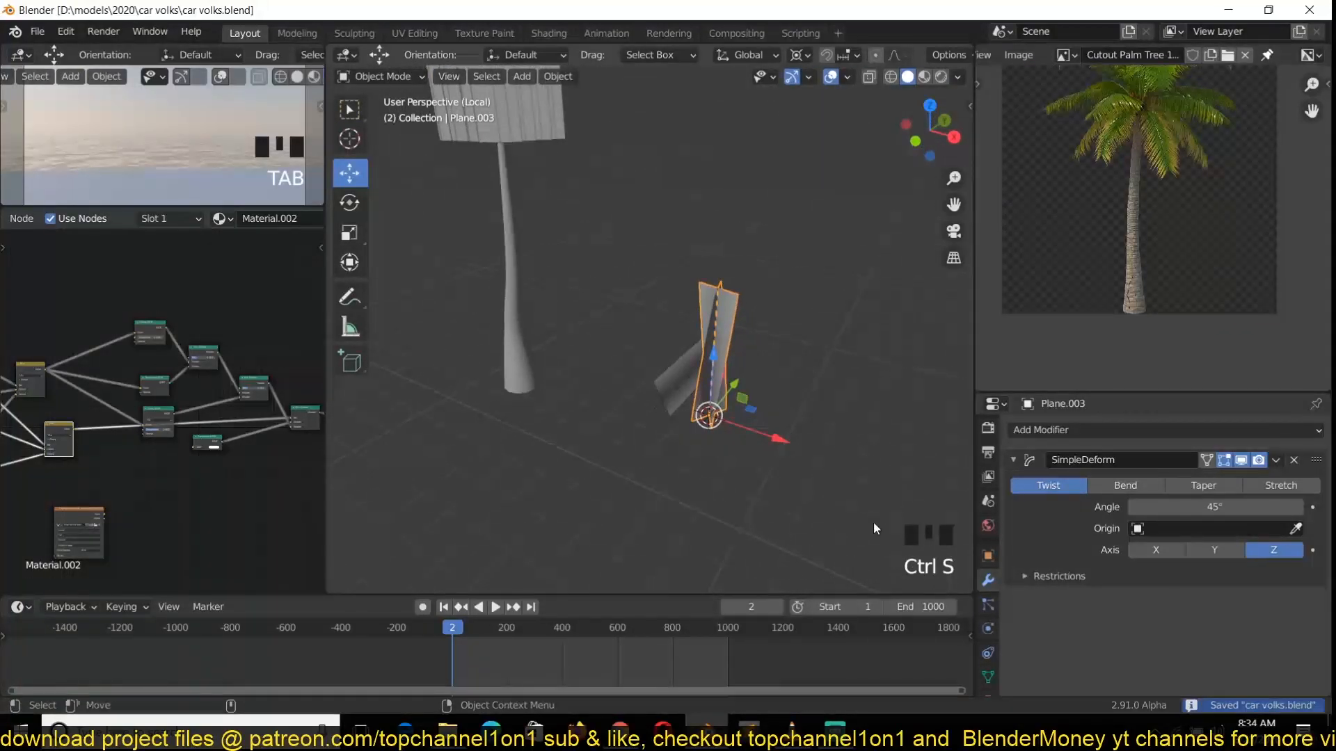
scroll(745, 461, up, 3)
scroll(737, 372, down, 2)
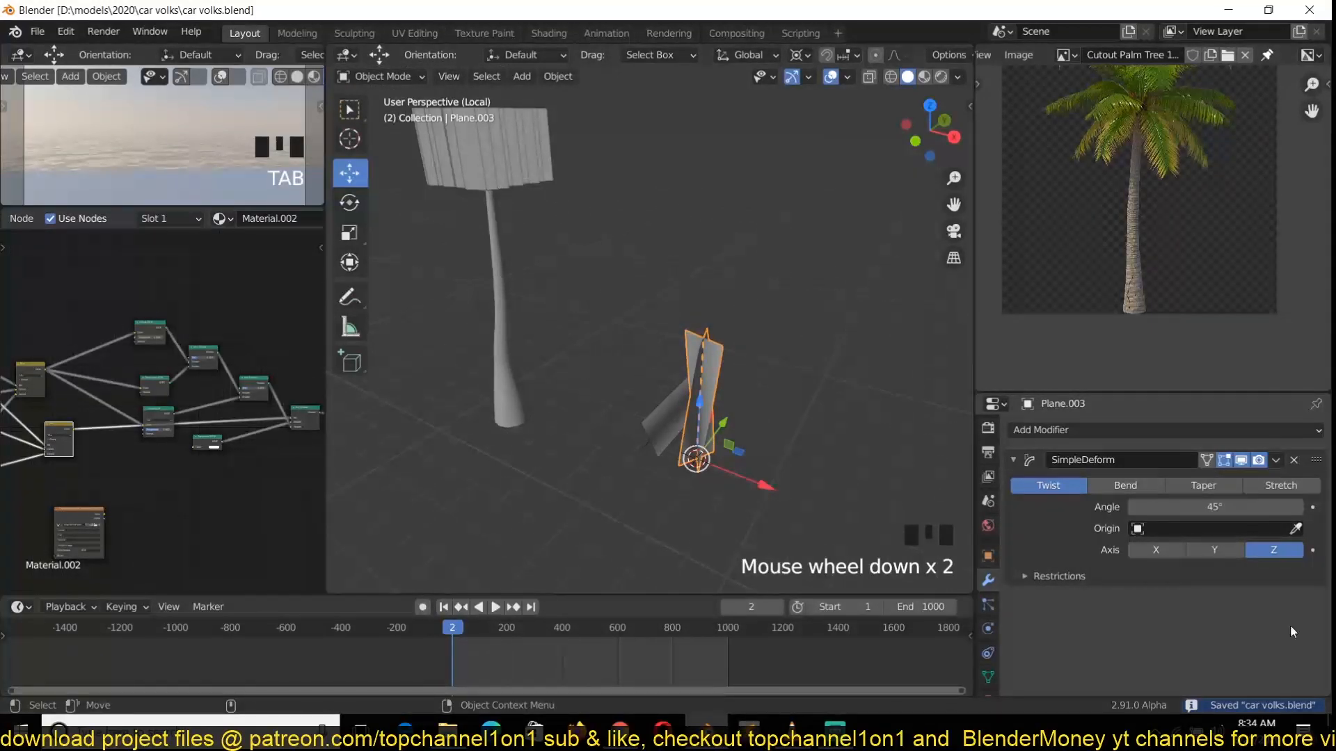
shift+middle_drag(736, 439, 742, 452)
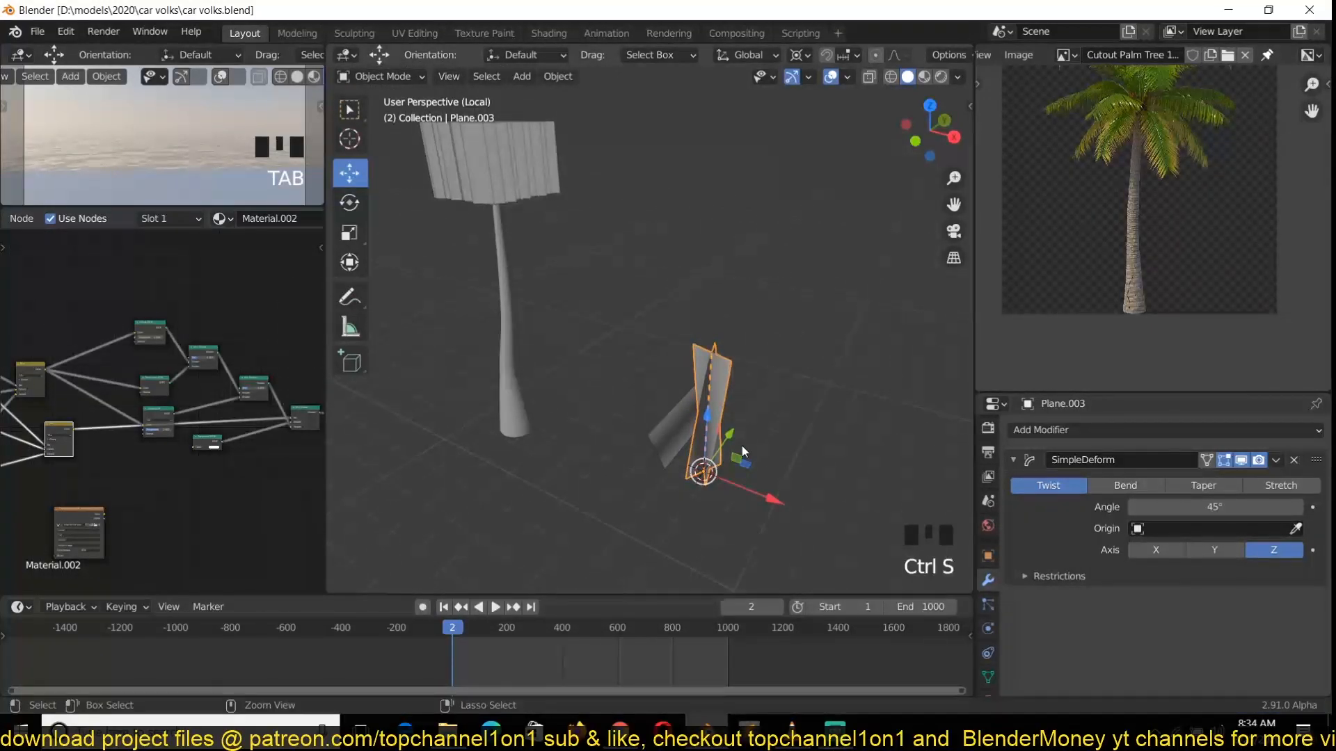